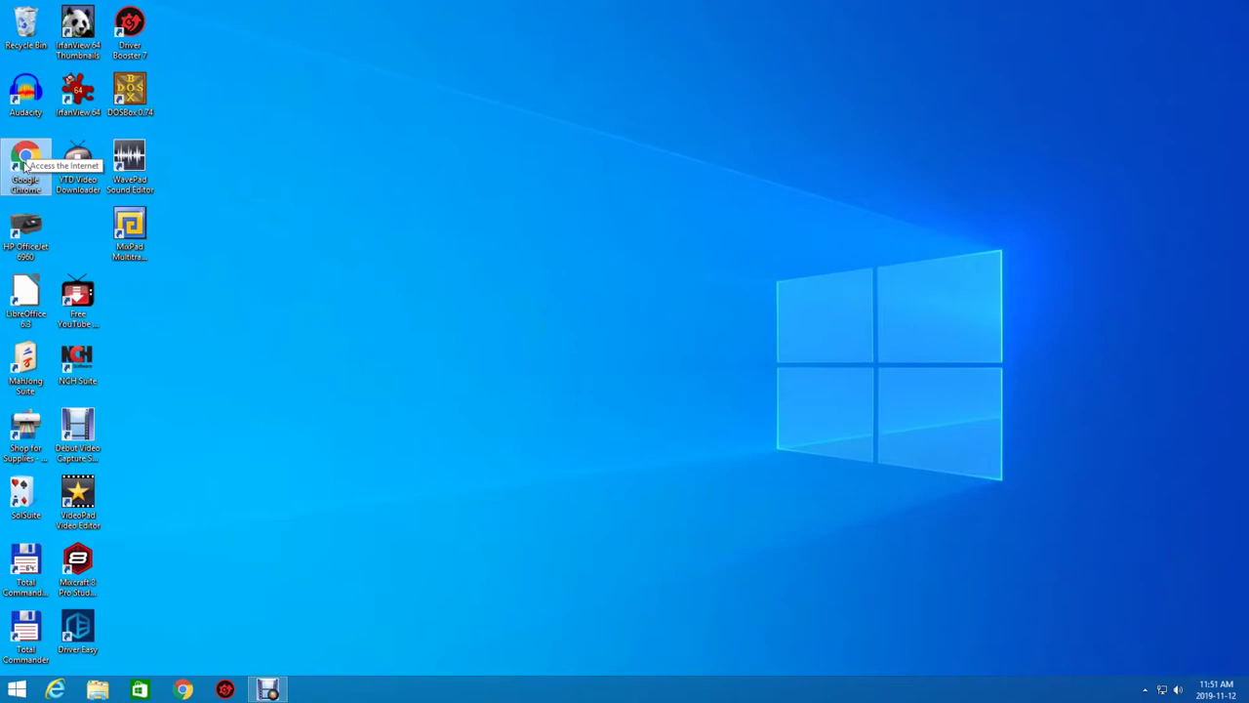
# - Search Google in Chrome for "SB0570 sound card" and open the Creative Worldwide Support page for the Sound Blaster Audigy SE
pyautogui.doubleClick(25, 166)
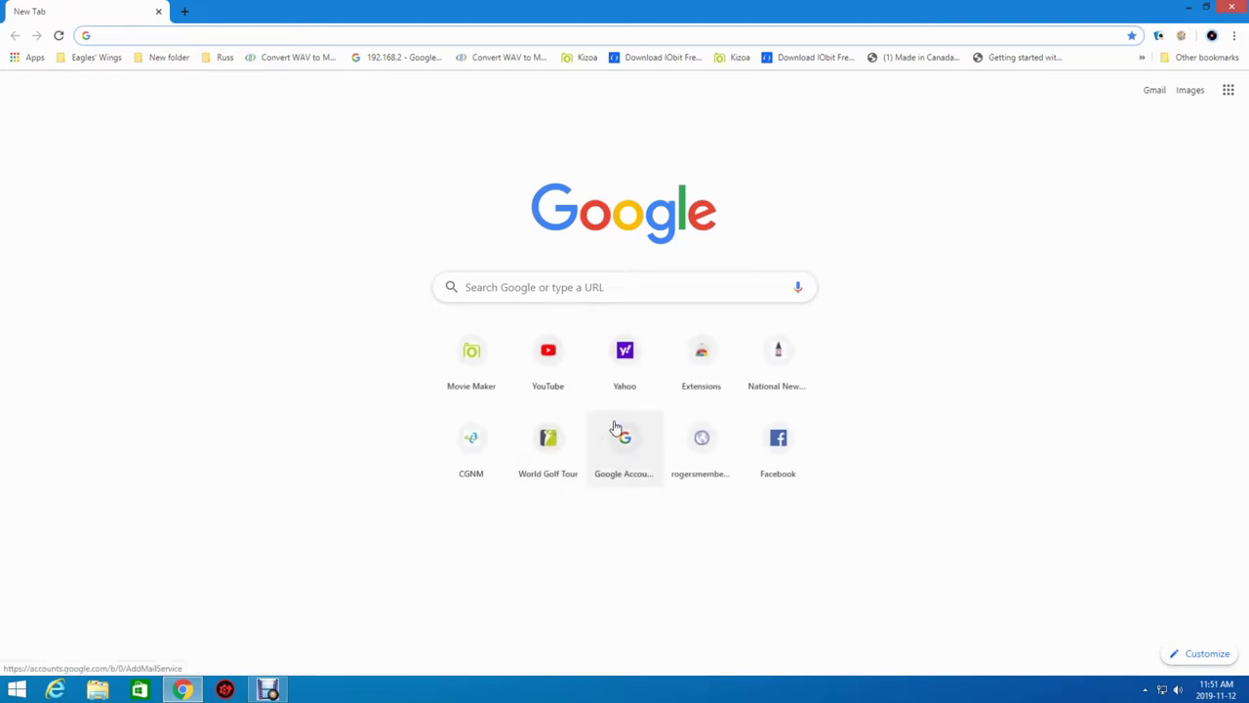
pyautogui.click(508, 286)
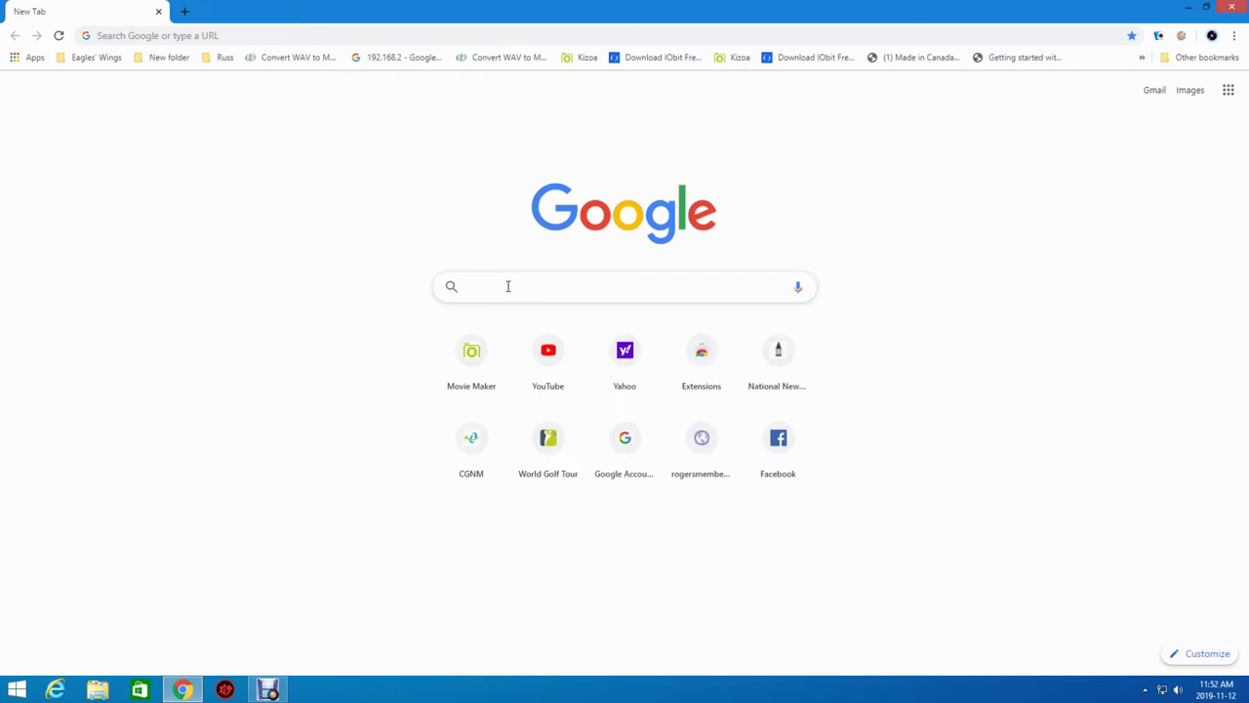
pyautogui.write('s')
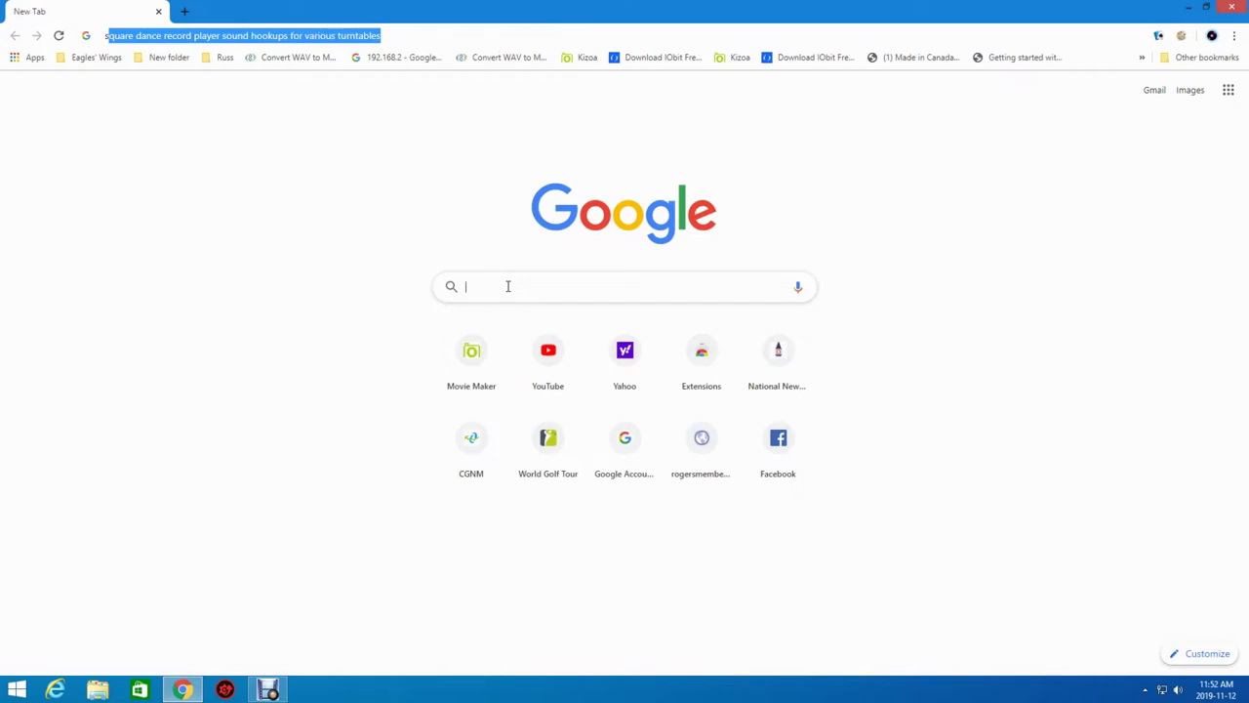
pyautogui.write('b0570')
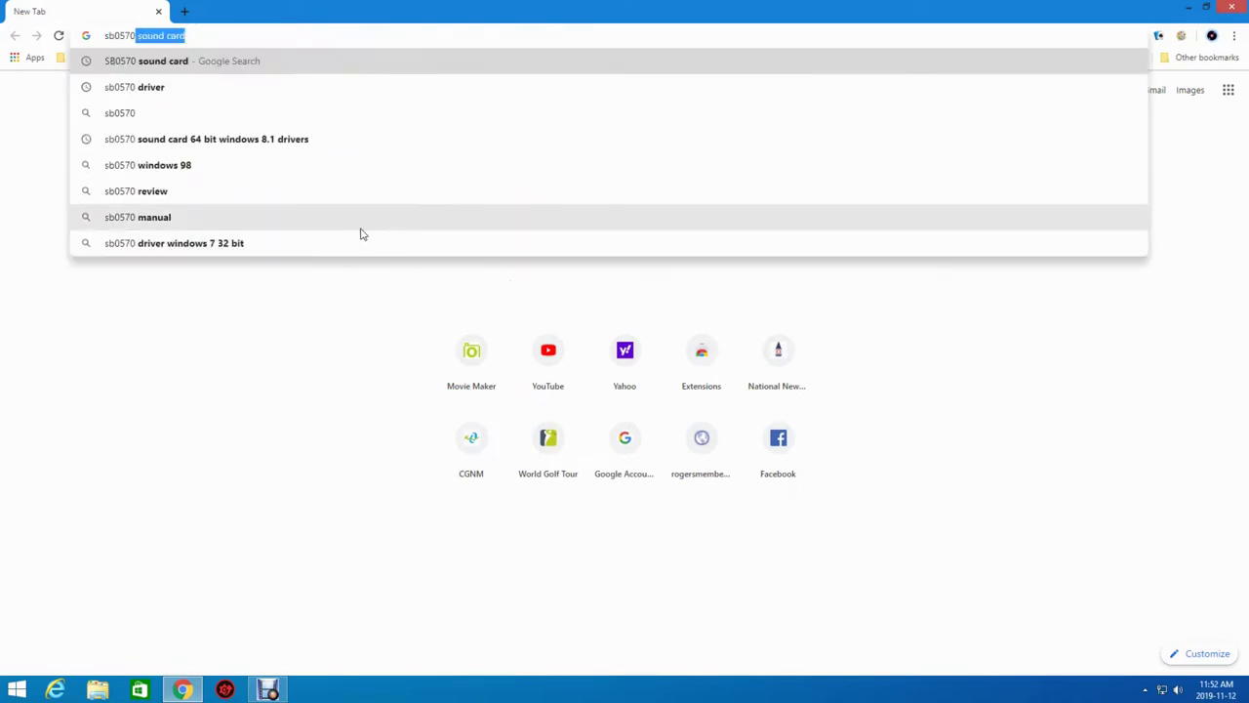
pyautogui.press('Return')
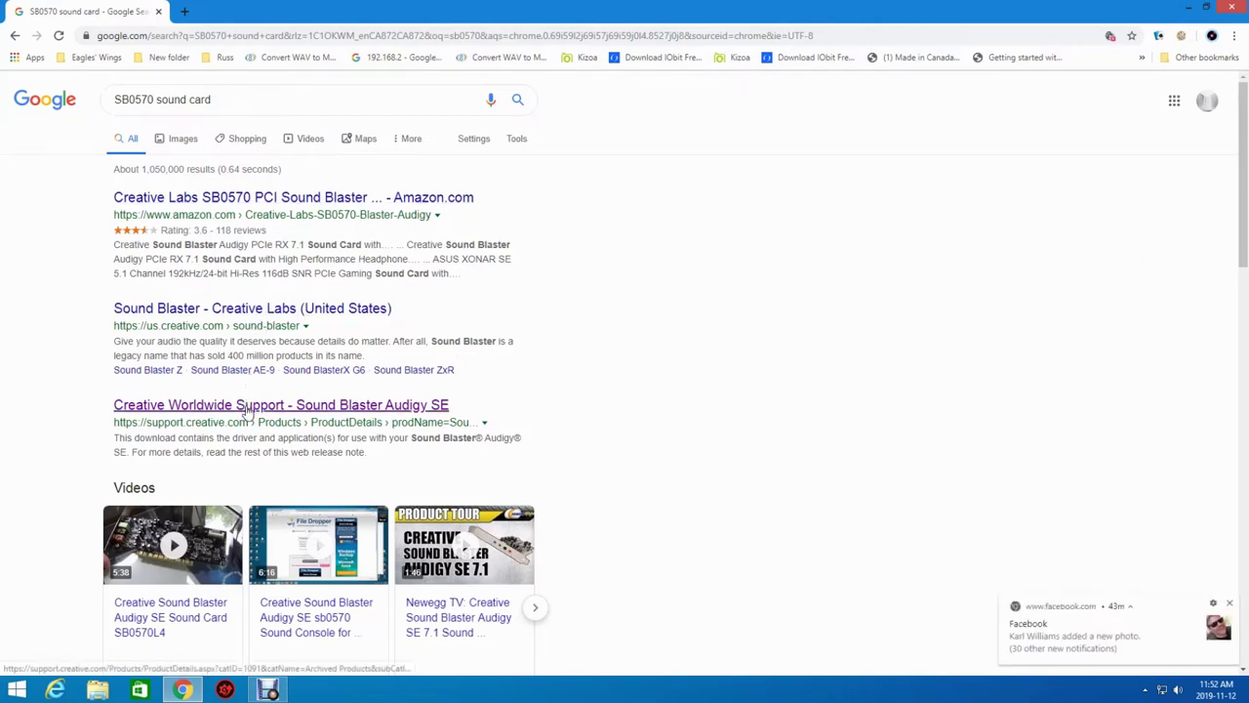
pyautogui.click(244, 411)
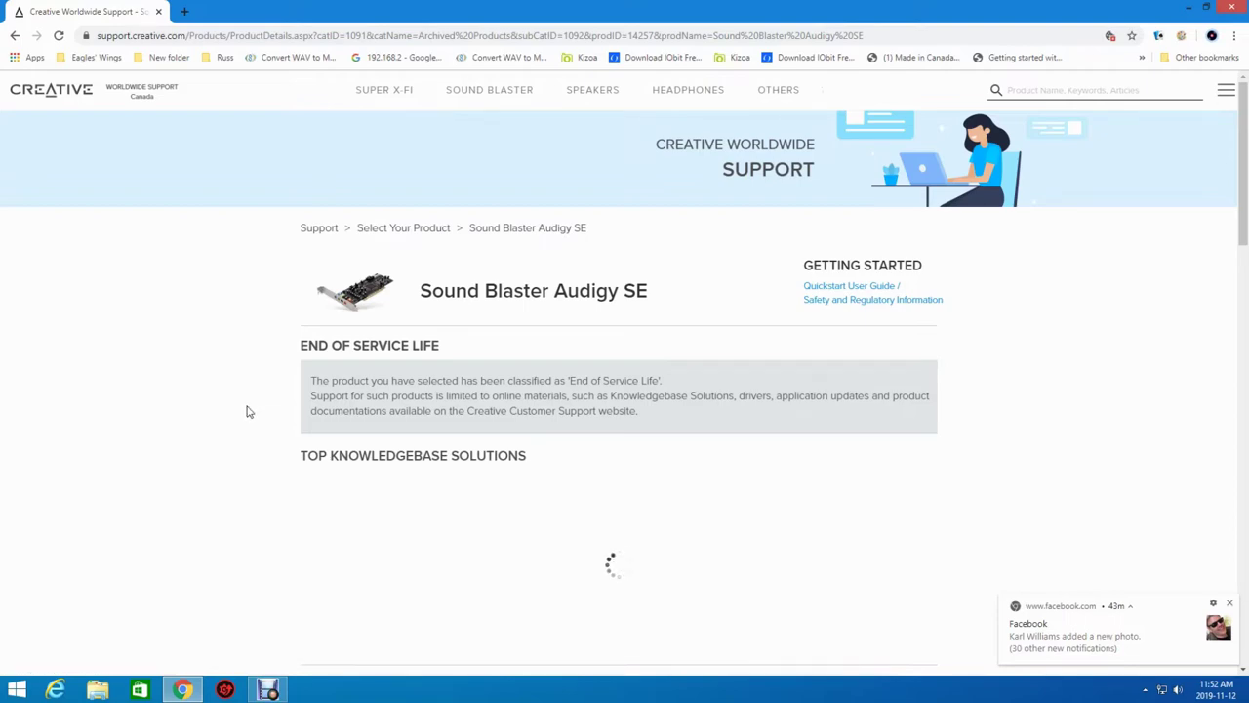
# - List all English downloads for Windows 8 64-bit, with the download type set to All, on the Sound Blaster Audigy SE page
pyautogui.scroll(-9, 261, 413)
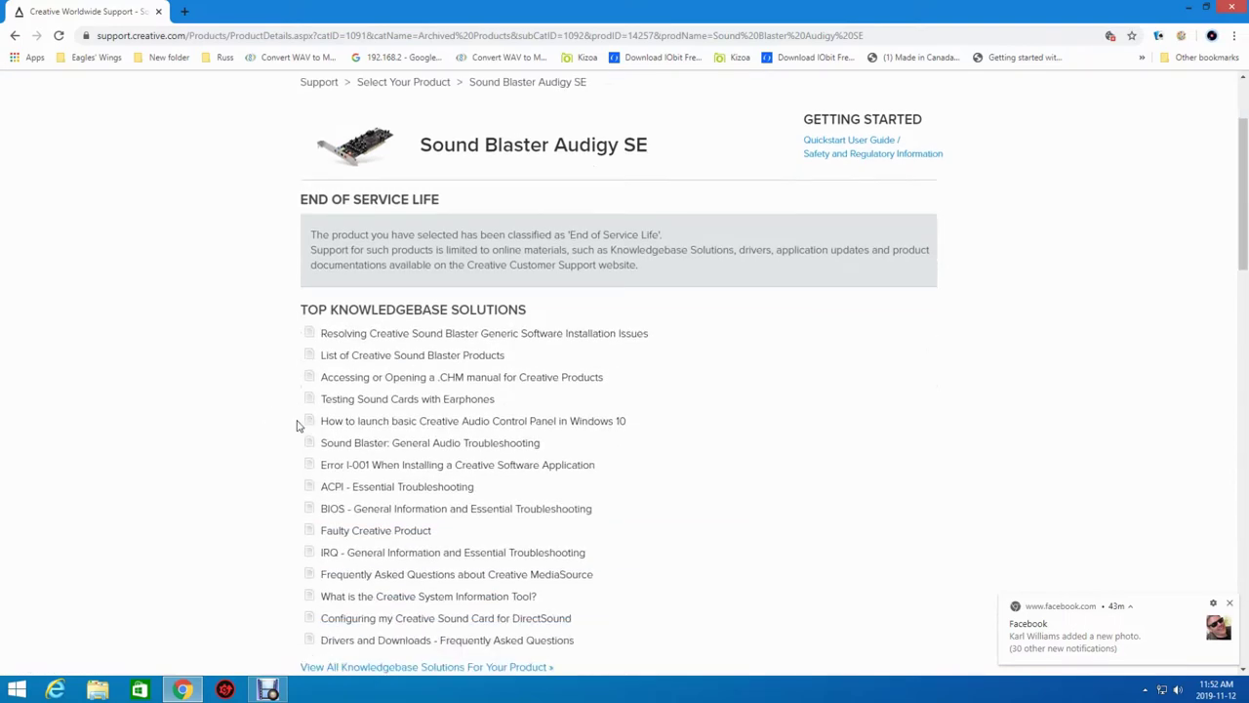
pyautogui.scroll(-8, 290, 423)
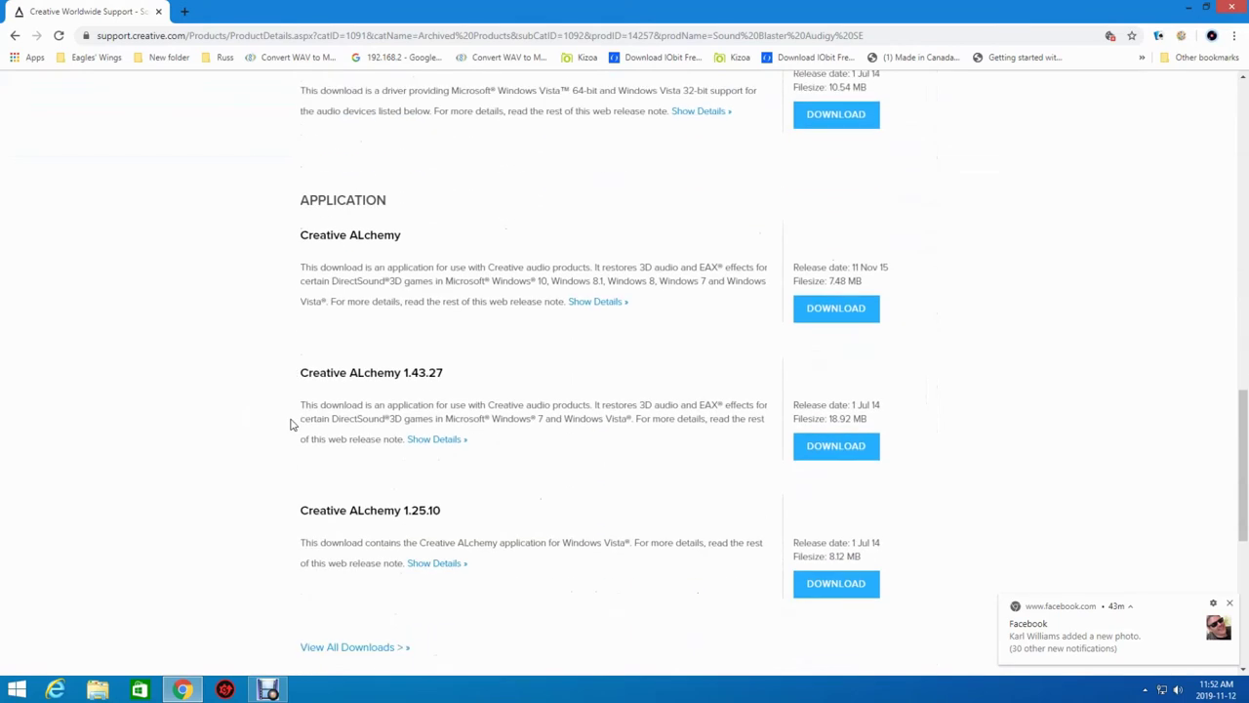
pyautogui.scroll(1, 294, 406)
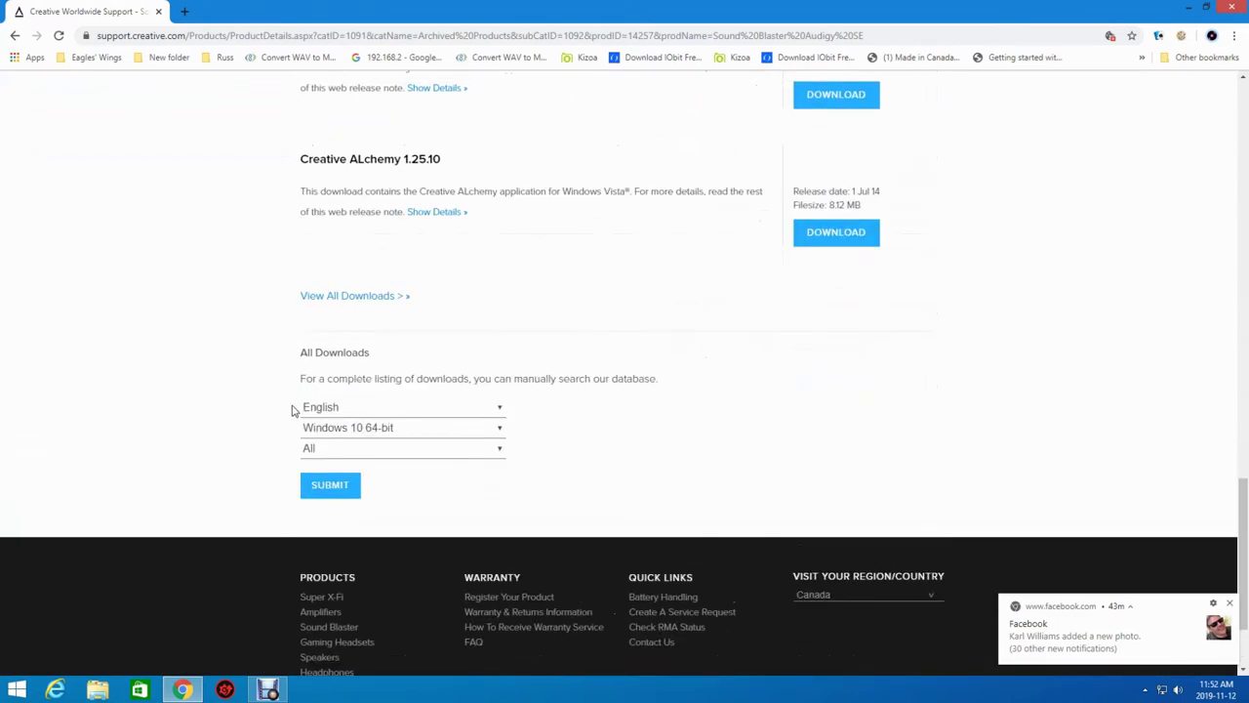
pyautogui.click(344, 430)
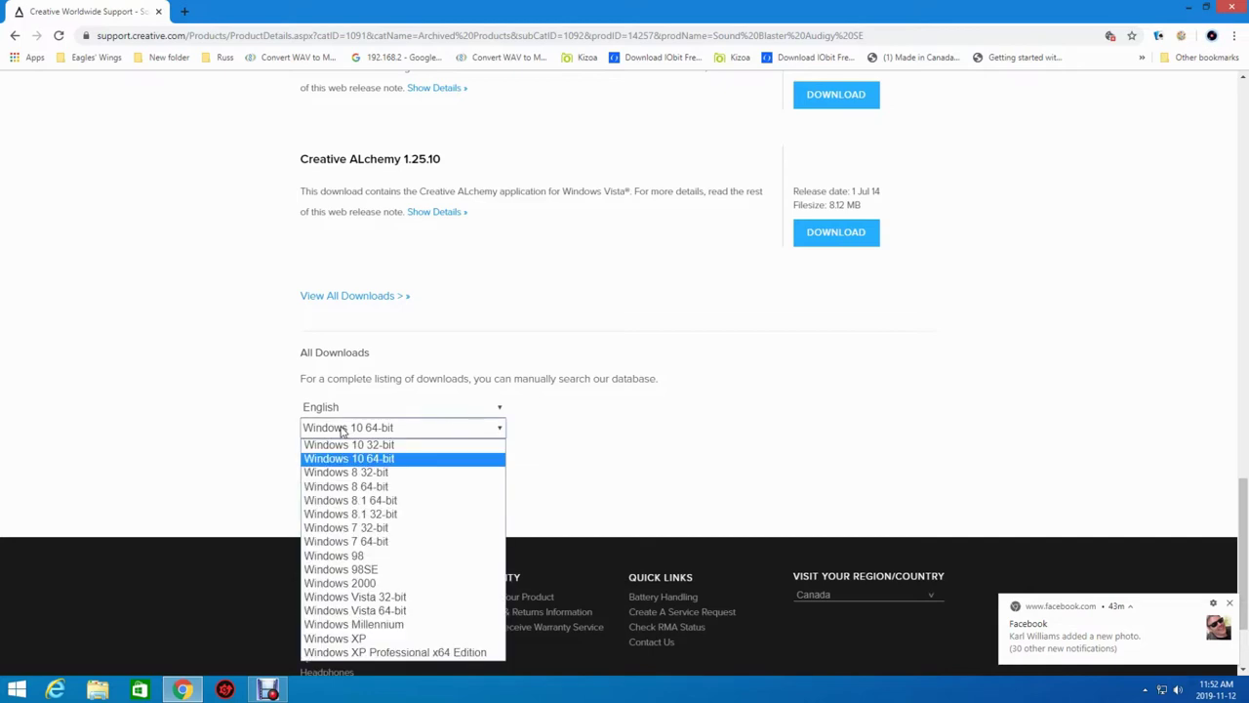
pyautogui.click(357, 487)
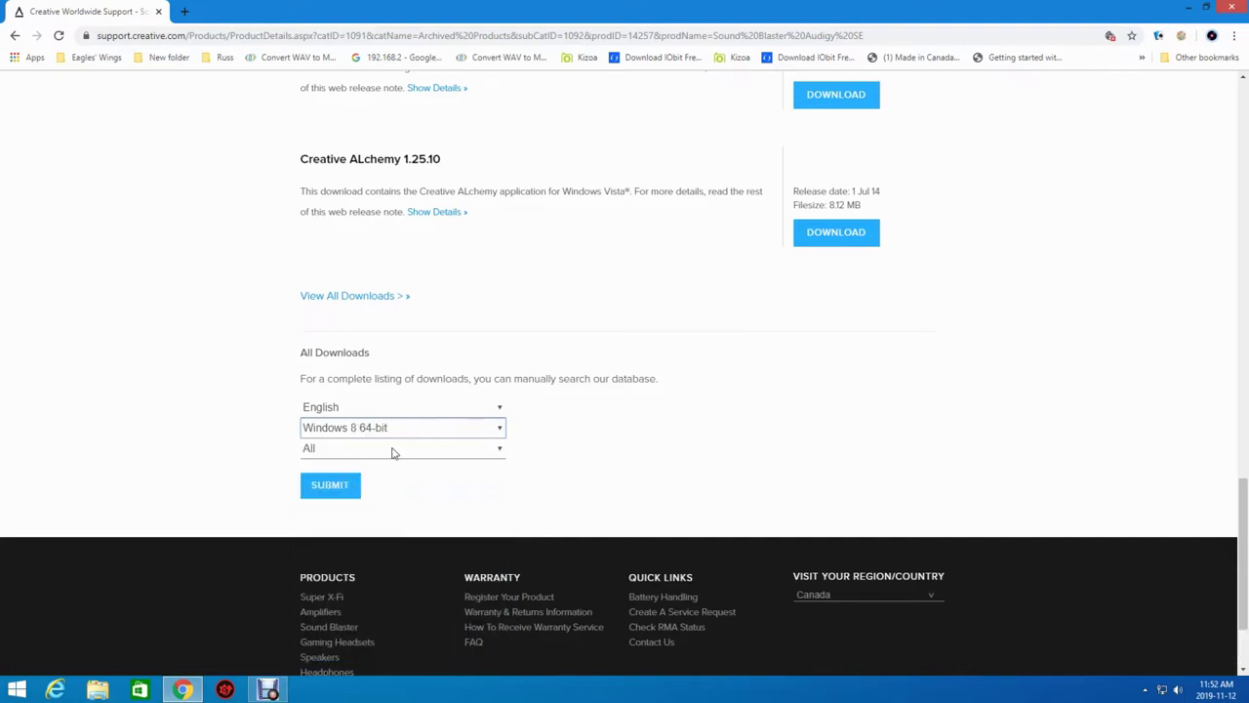
pyautogui.click(394, 449)
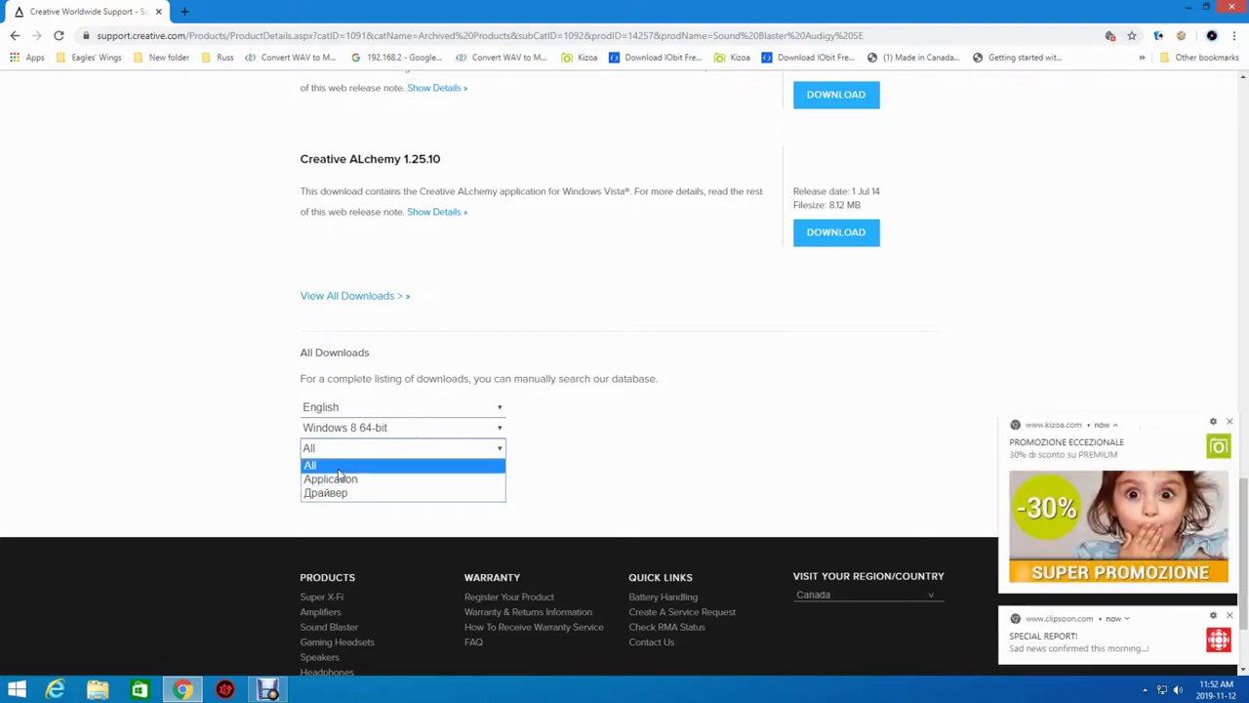
pyautogui.click(337, 468)
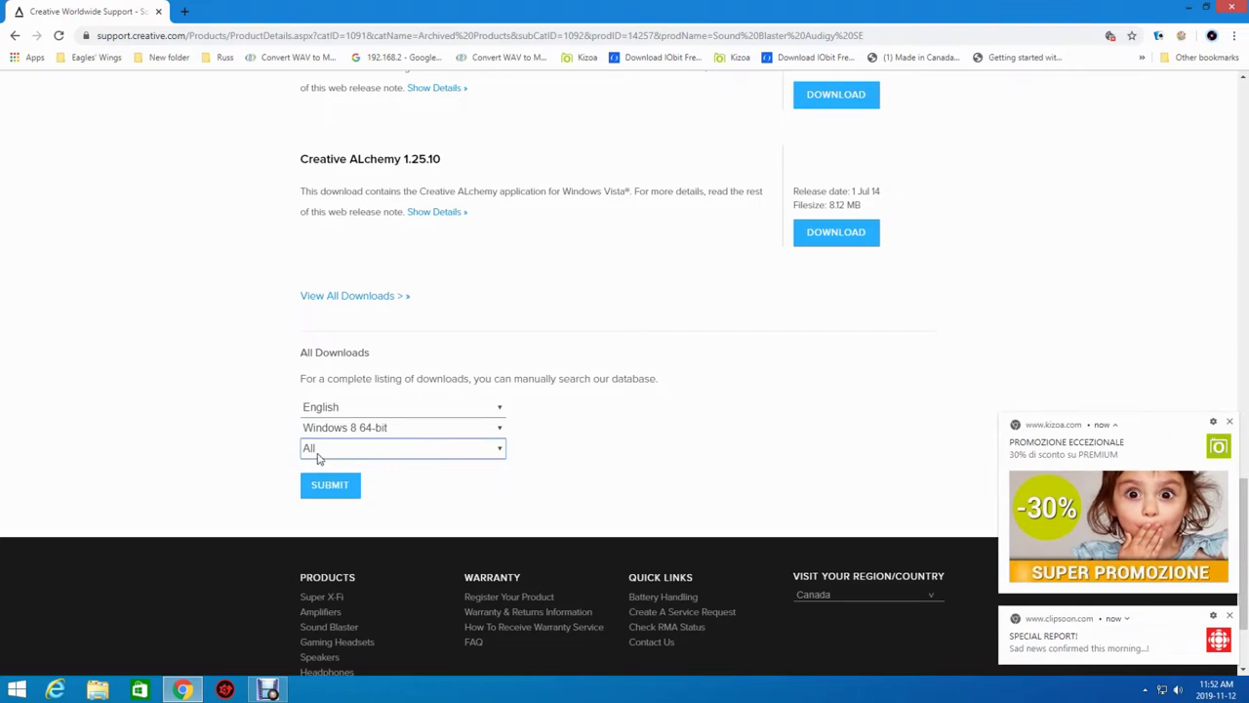
pyautogui.click(317, 451)
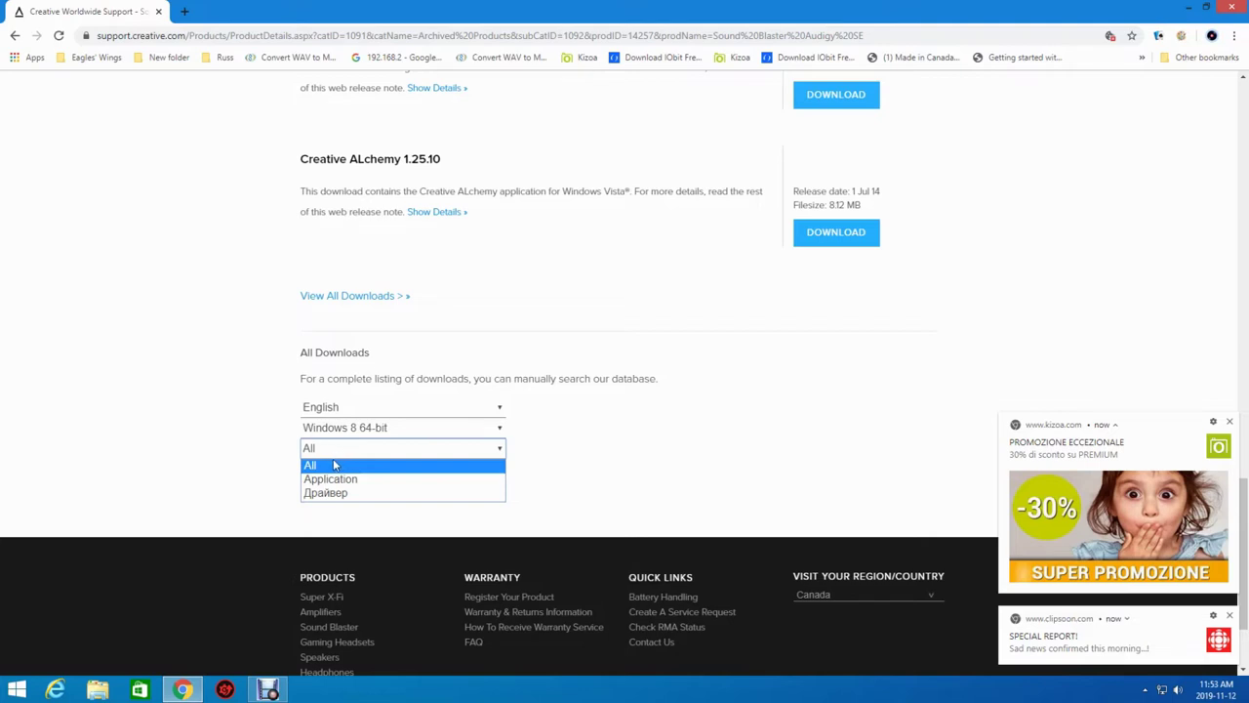
pyautogui.click(336, 465)
pyautogui.click(327, 485)
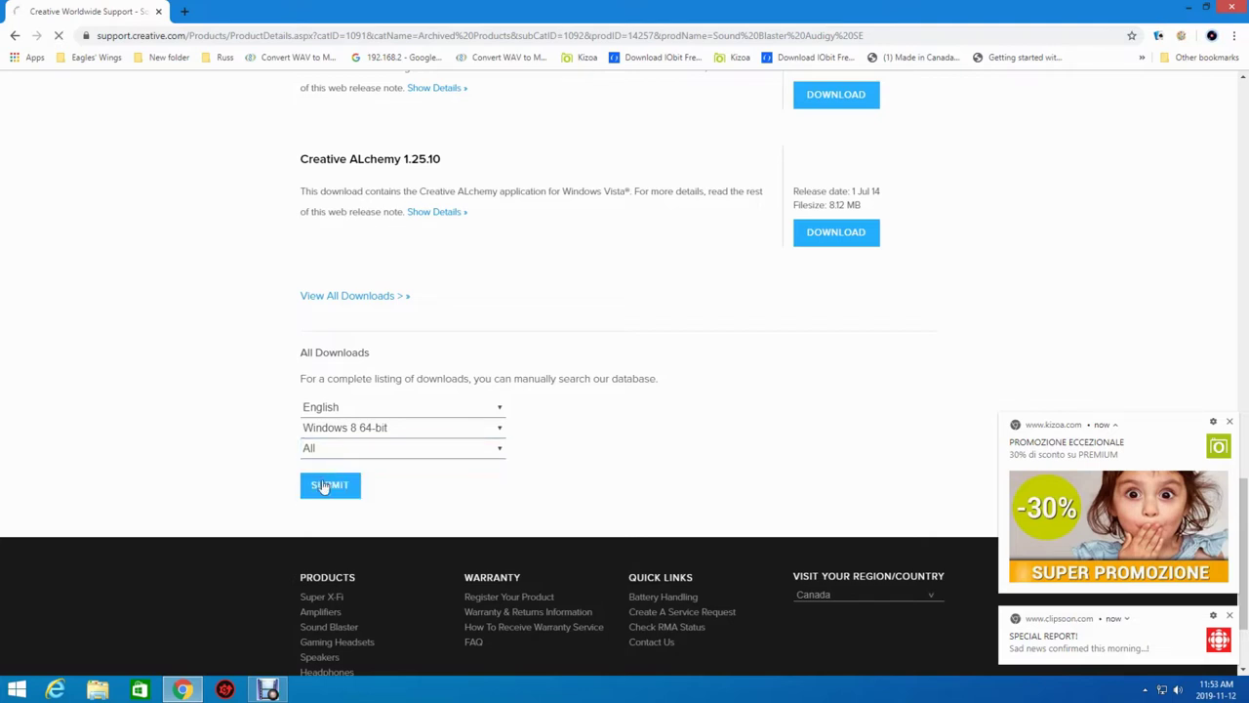
# - Limit the Windows 8 64-bit list to Application and download Creative ALchemy (ALMY_PCW8APP_LB_1_45_01.exe), closing its download page
pyautogui.scroll(-5, 327, 485)
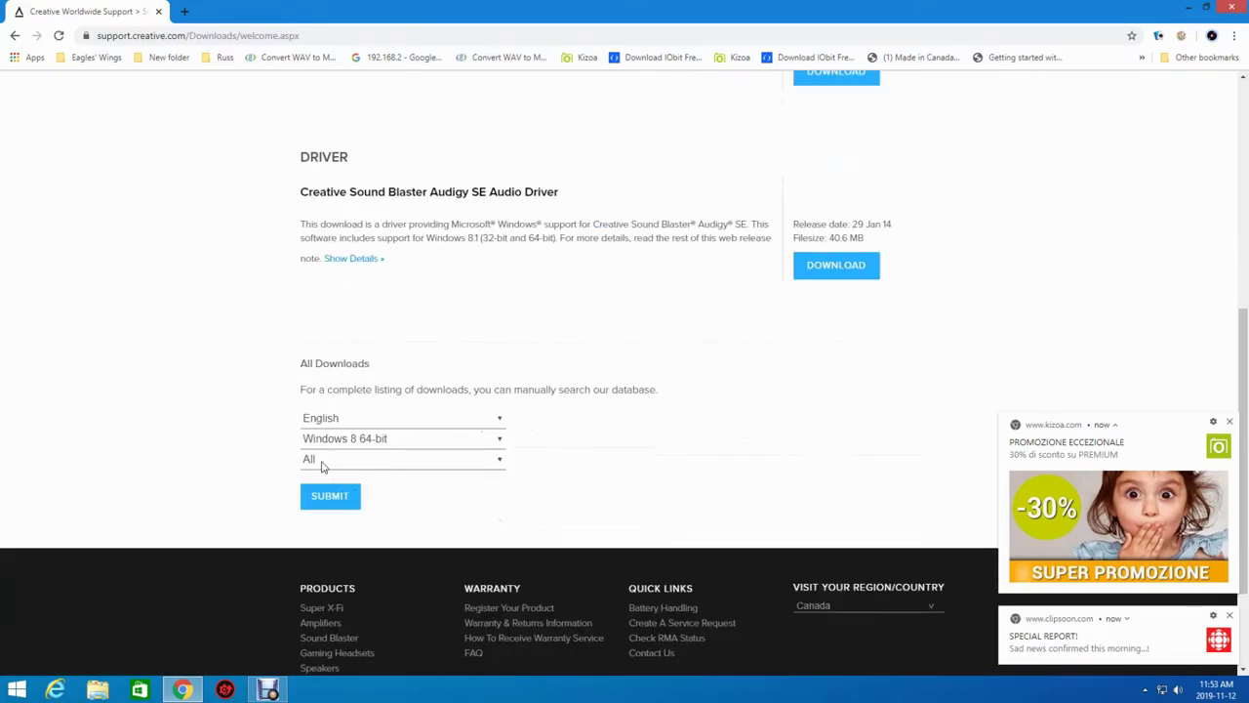
pyautogui.click(322, 464)
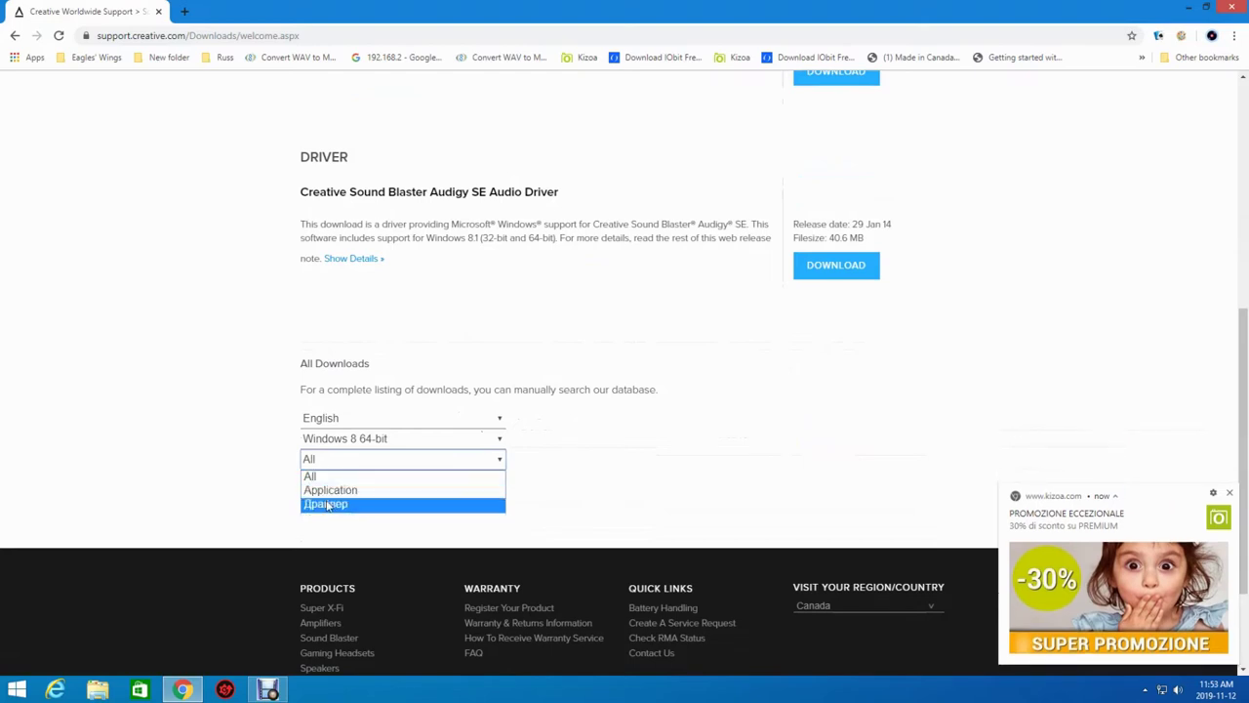
pyautogui.click(324, 491)
pyautogui.click(328, 496)
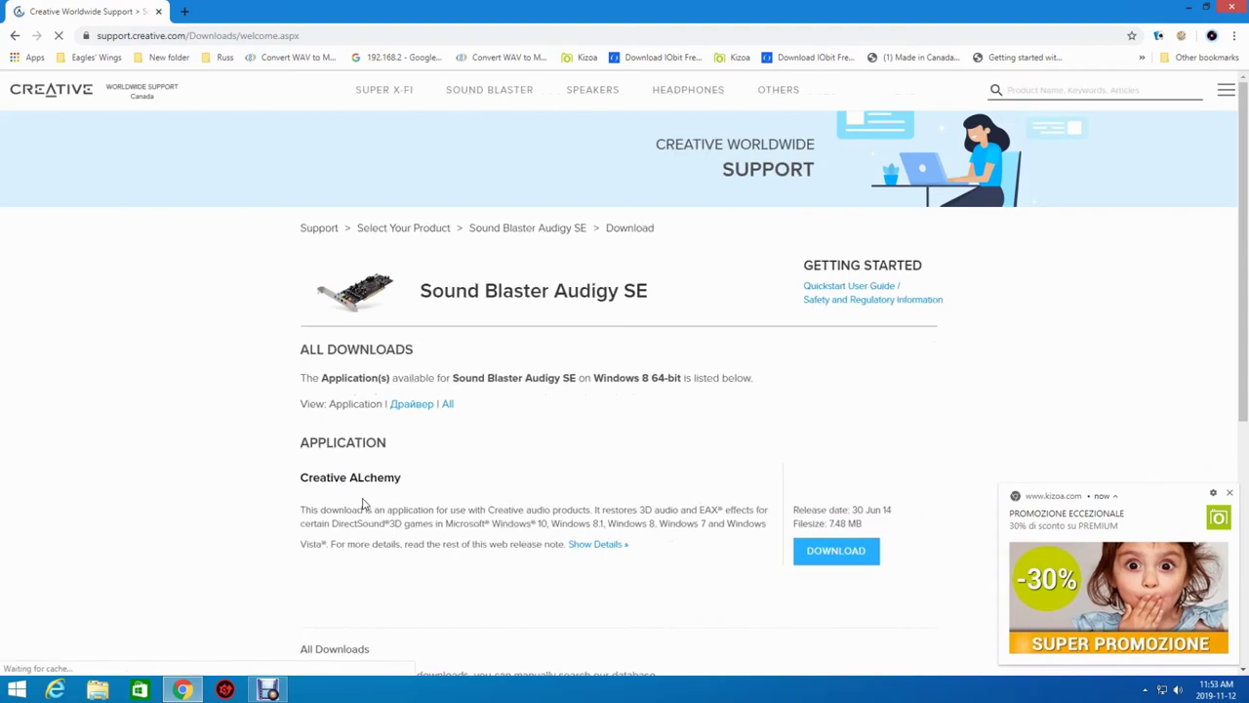
pyautogui.click(820, 564)
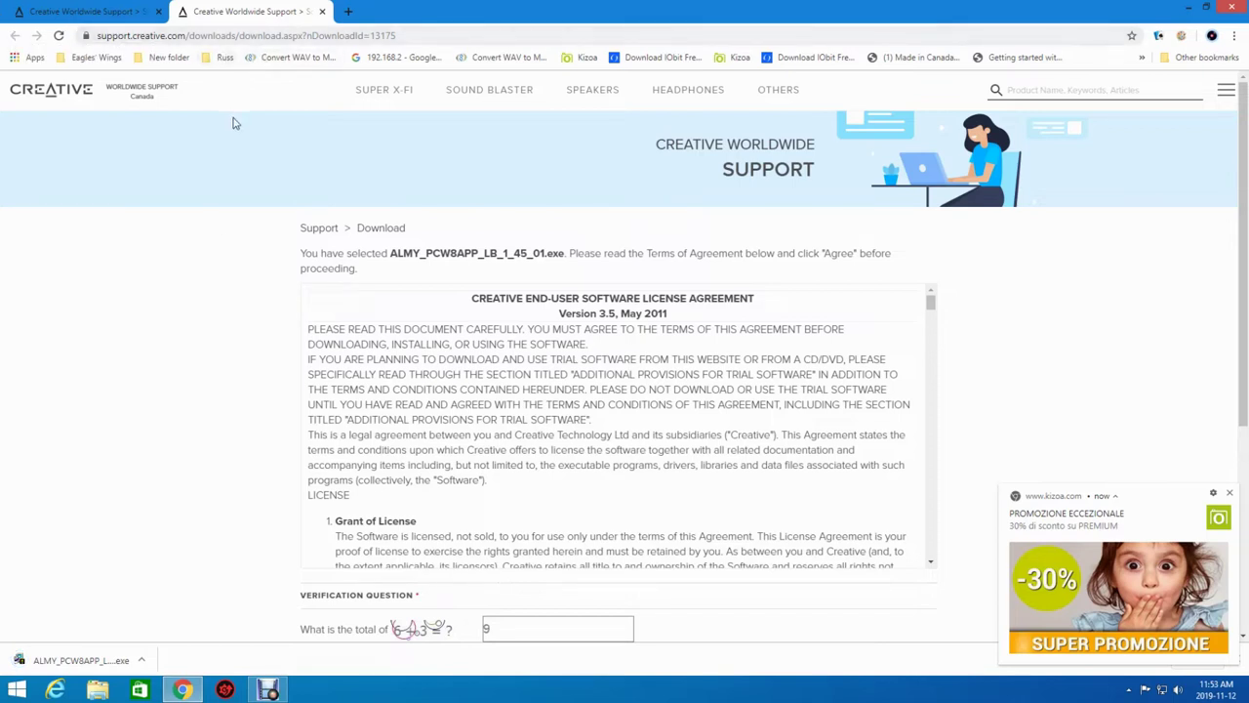
pyautogui.click(322, 11)
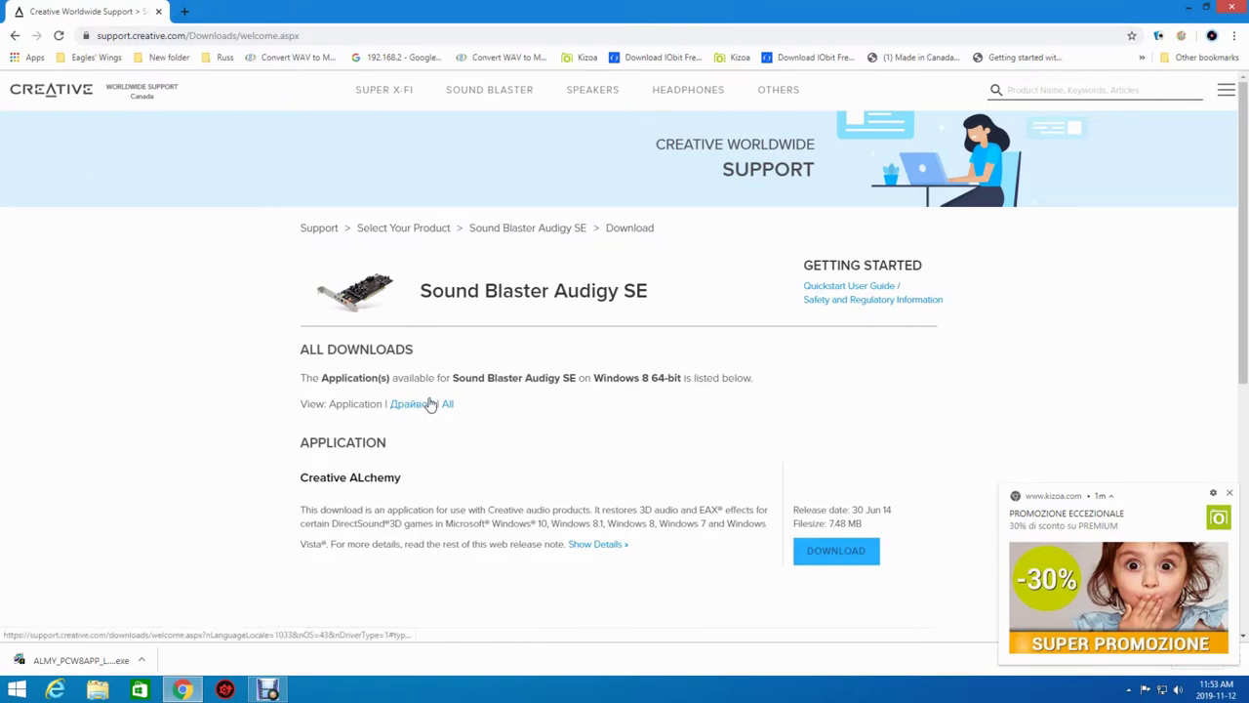
# - Limit the Windows 8 64-bit downloads for the Sound Blaster Audigy SE to the driver type (Драйвер)
pyautogui.scroll(-1, 420, 383)
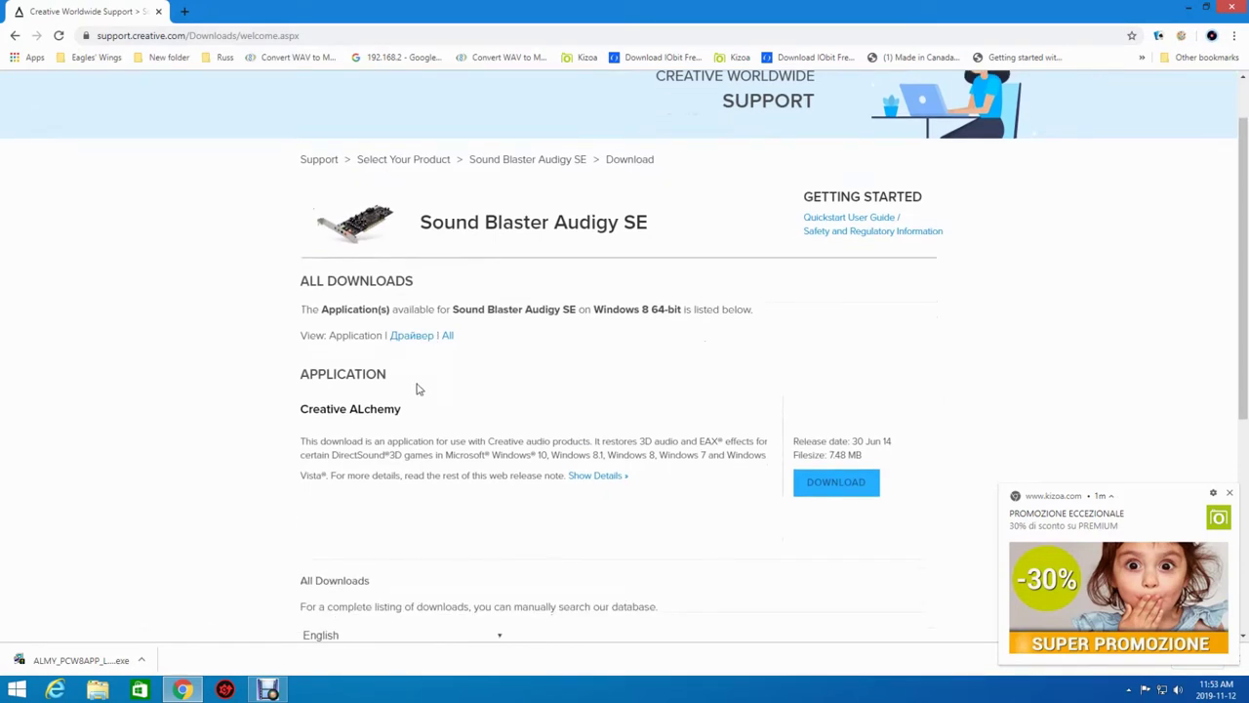
pyautogui.scroll(1, 417, 387)
pyautogui.scroll(-5, 410, 383)
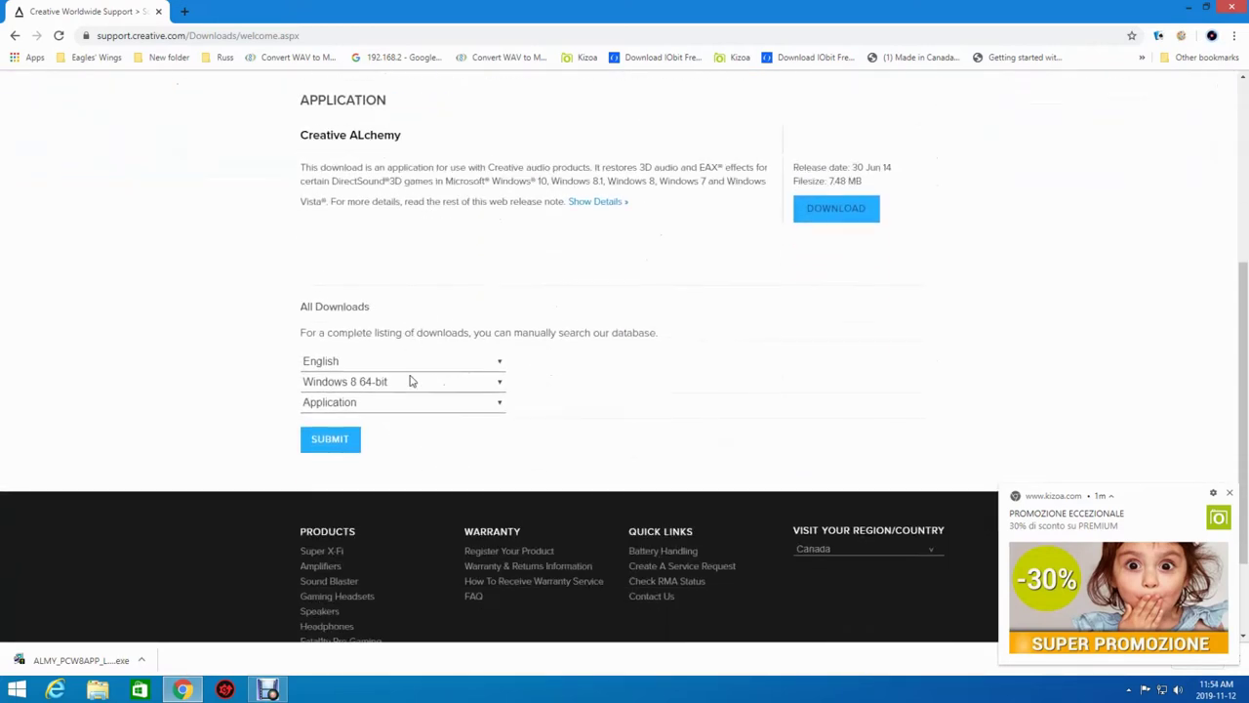
pyautogui.click(359, 406)
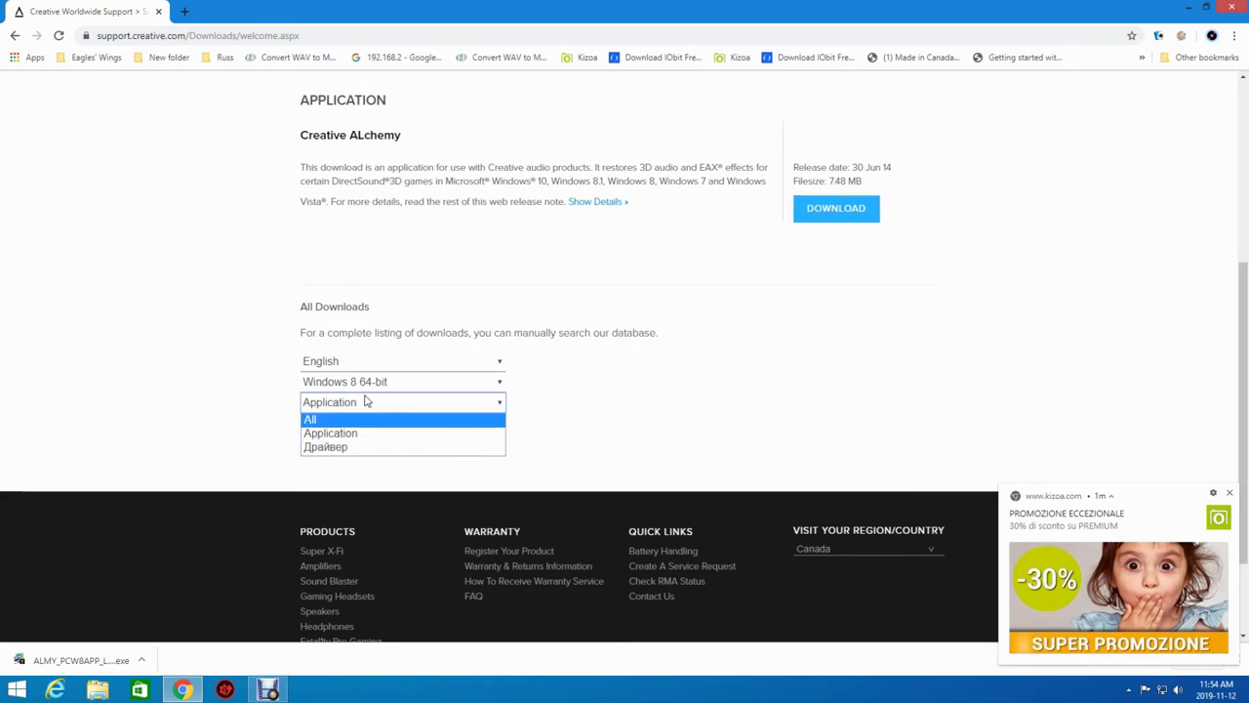
pyautogui.scroll(2, 503, 263)
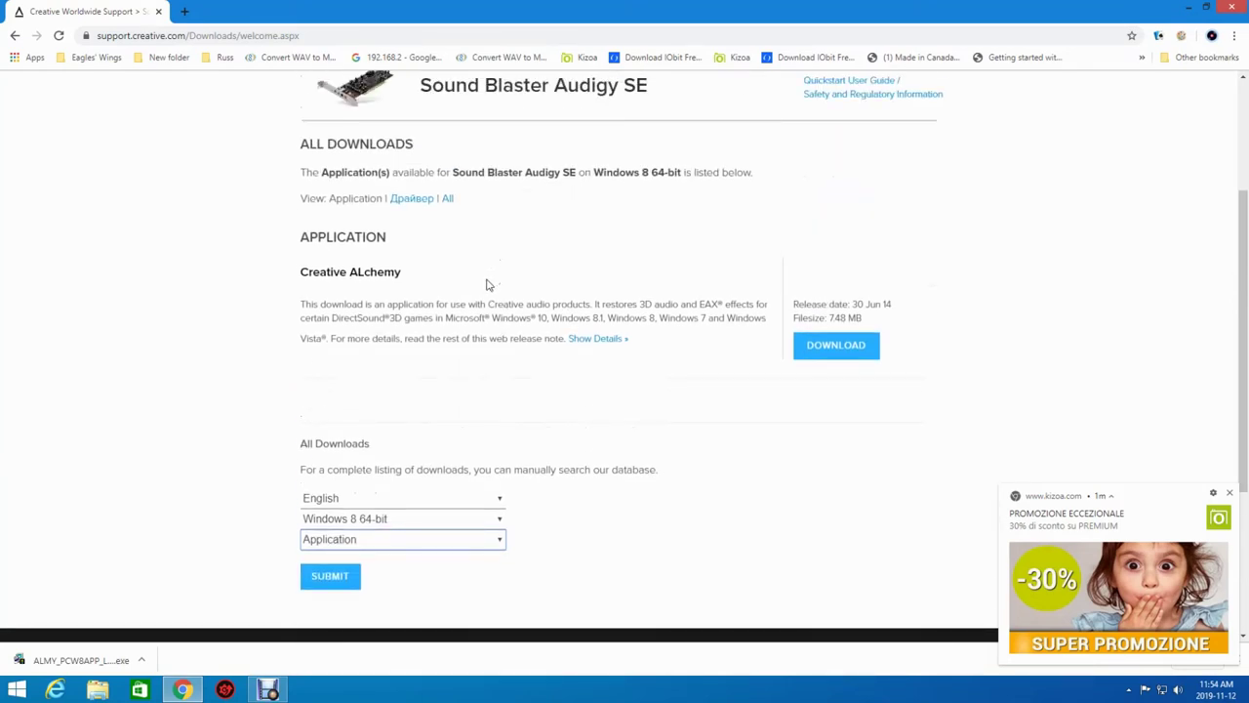
pyautogui.scroll(3, 986, 252)
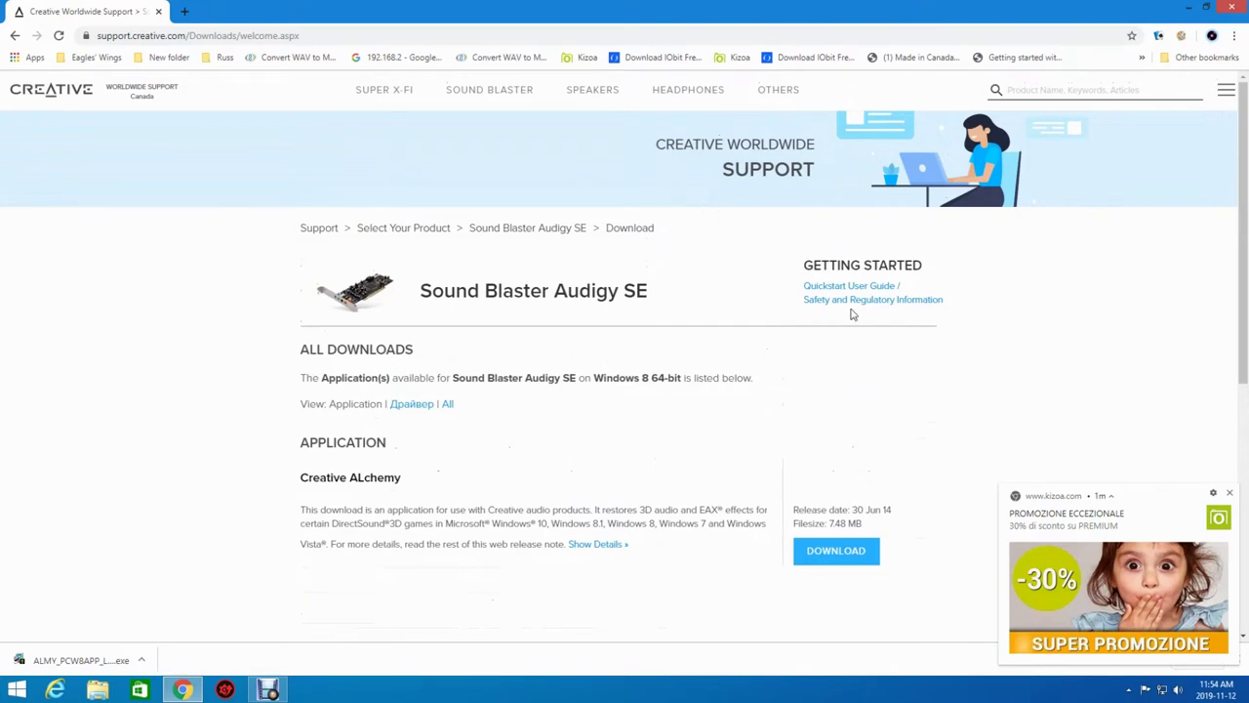
pyautogui.scroll(-3, 597, 406)
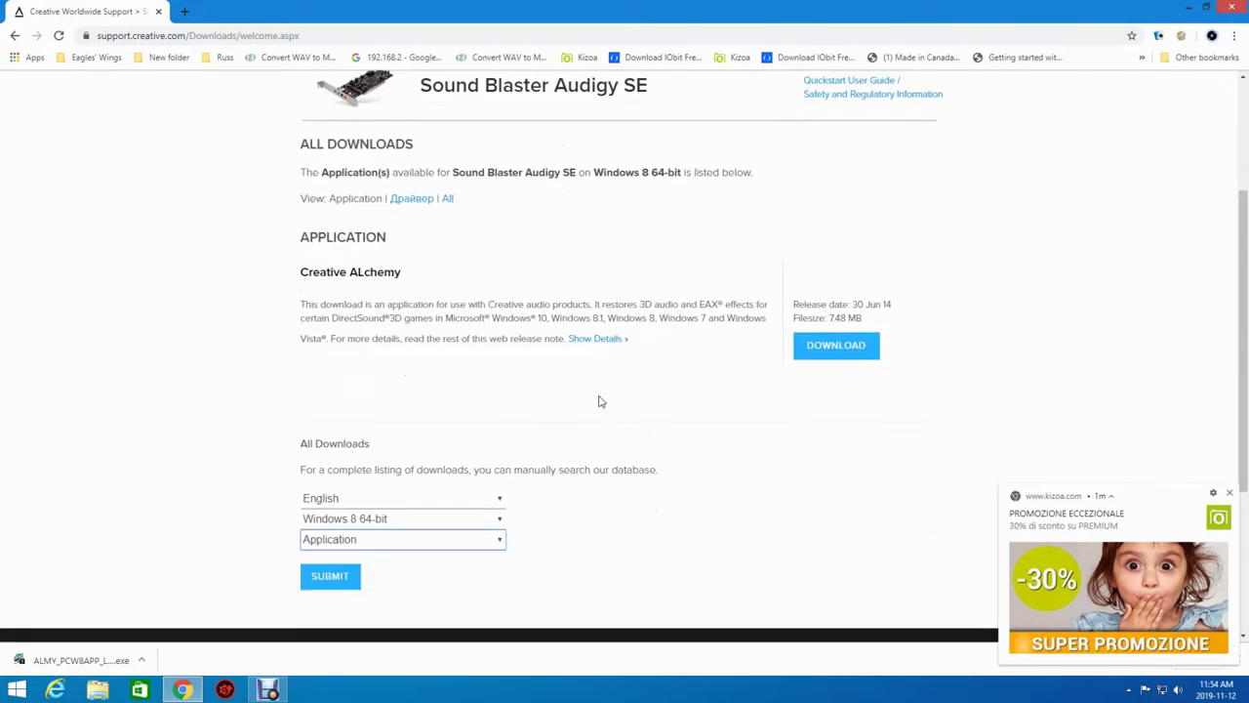
pyautogui.click(404, 542)
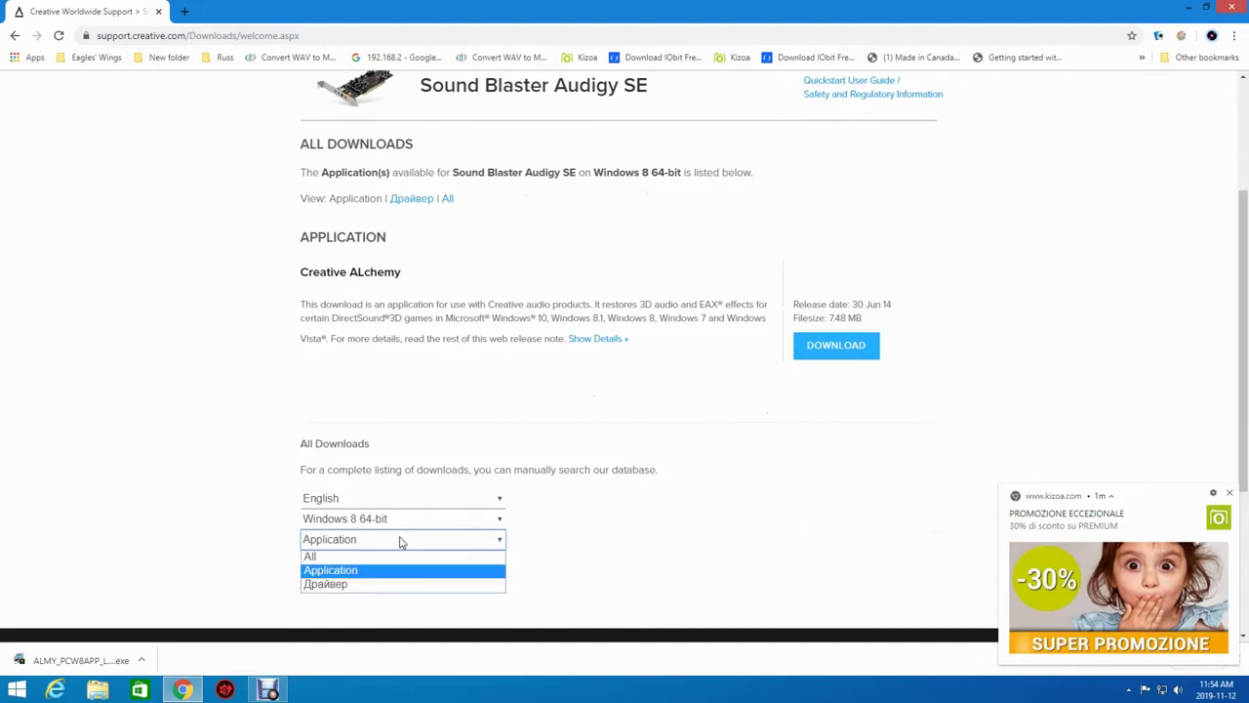
pyautogui.click(332, 583)
pyautogui.click(337, 580)
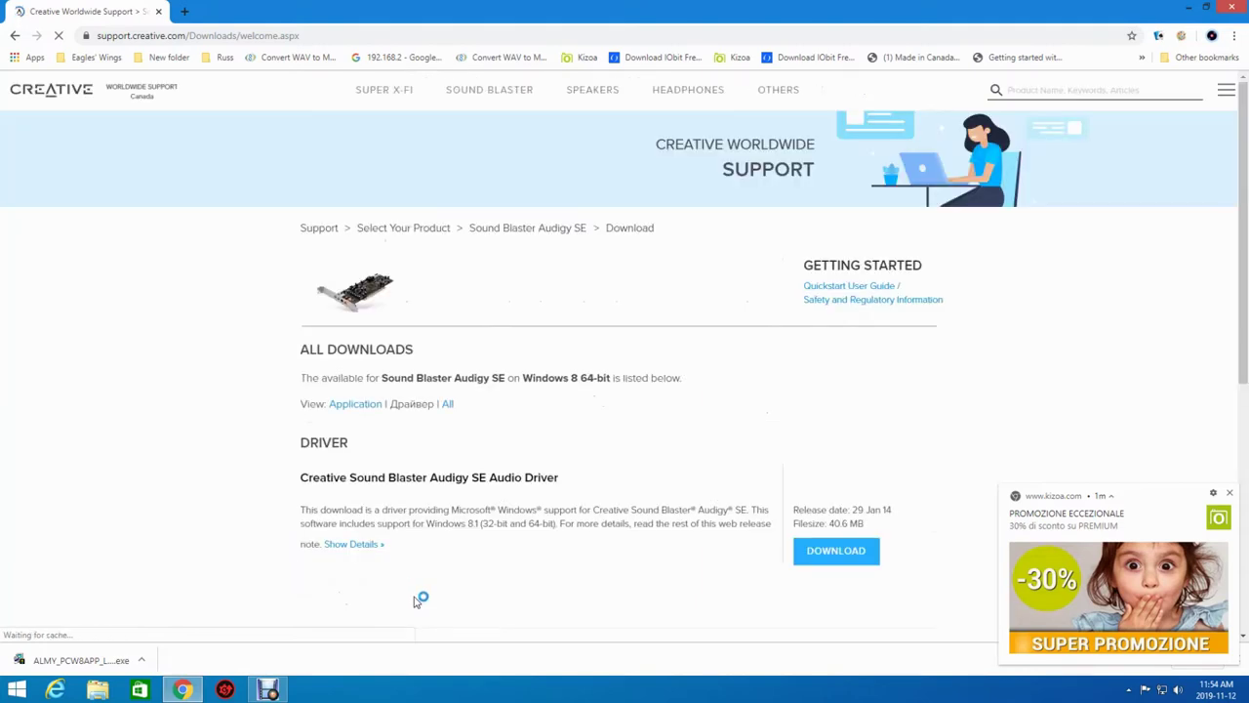
# - Download the Audigy SE Audio Driver (SB24_PCDRV_LB_1_04_0090a.exe), answering the verification question and accepting the licence, and close the support pages
pyautogui.click(811, 563)
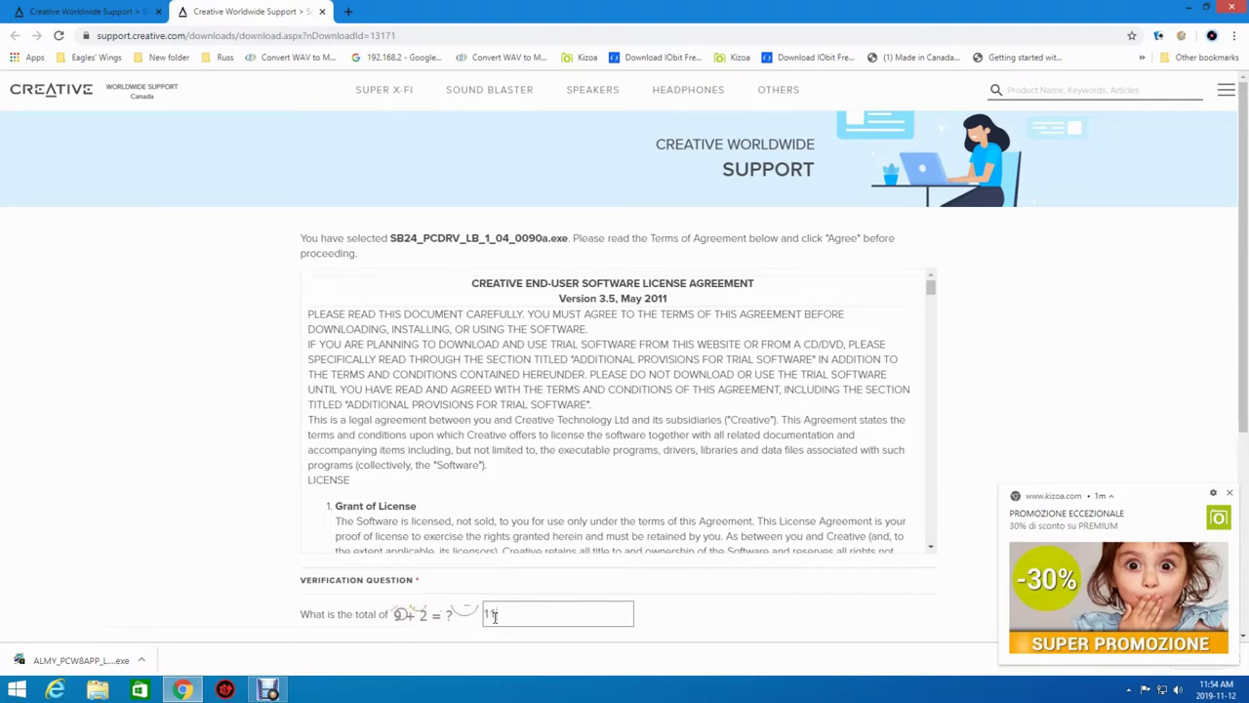
pyautogui.scroll(-3, 507, 607)
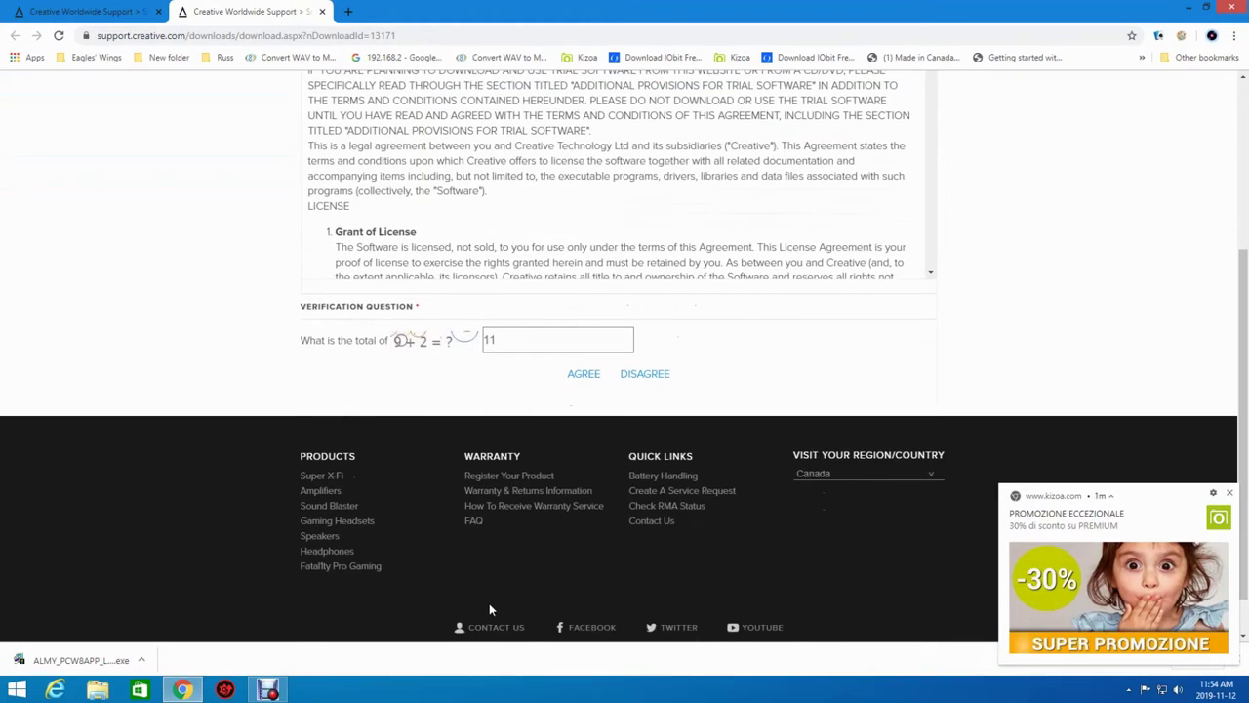
pyautogui.click(589, 376)
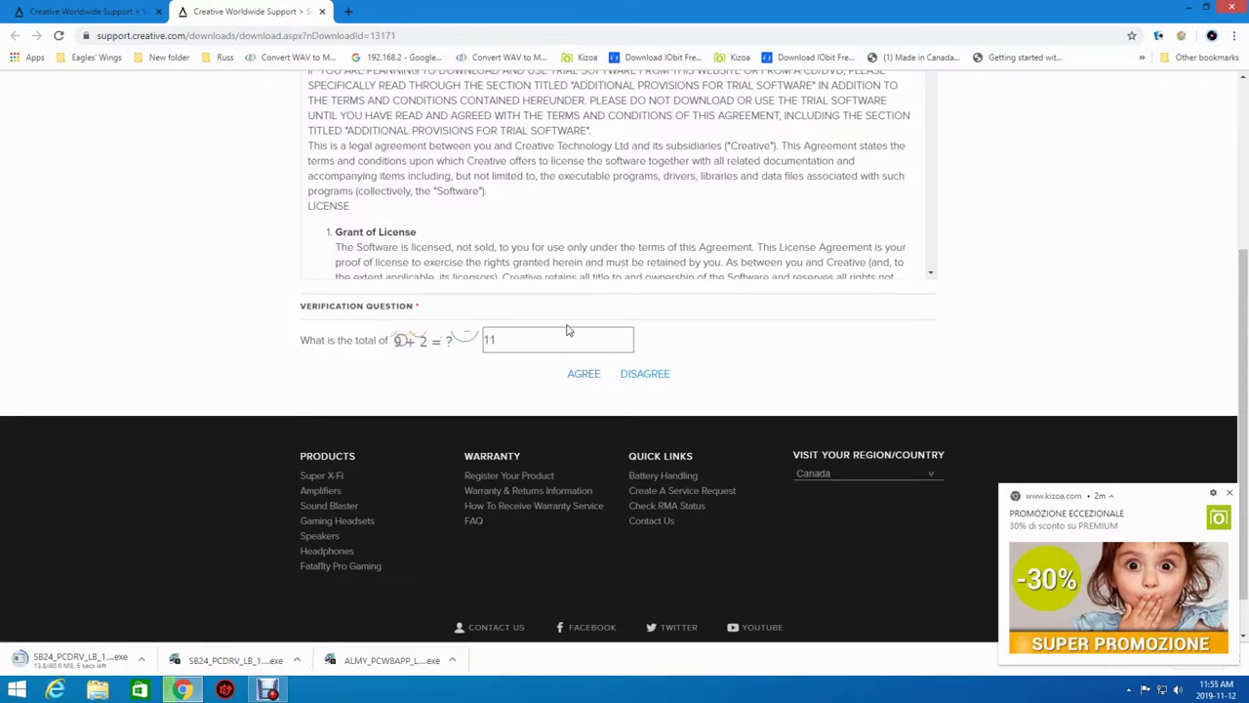
pyautogui.scroll(3, 566, 329)
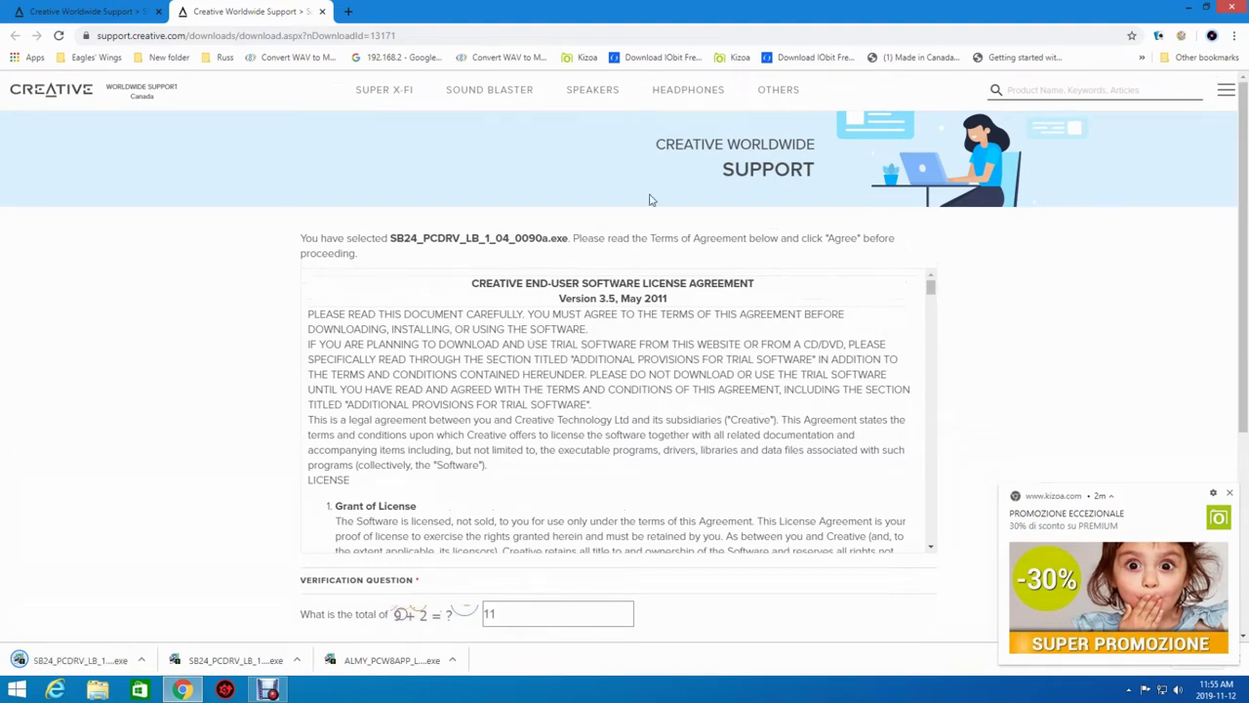
pyautogui.click(322, 12)
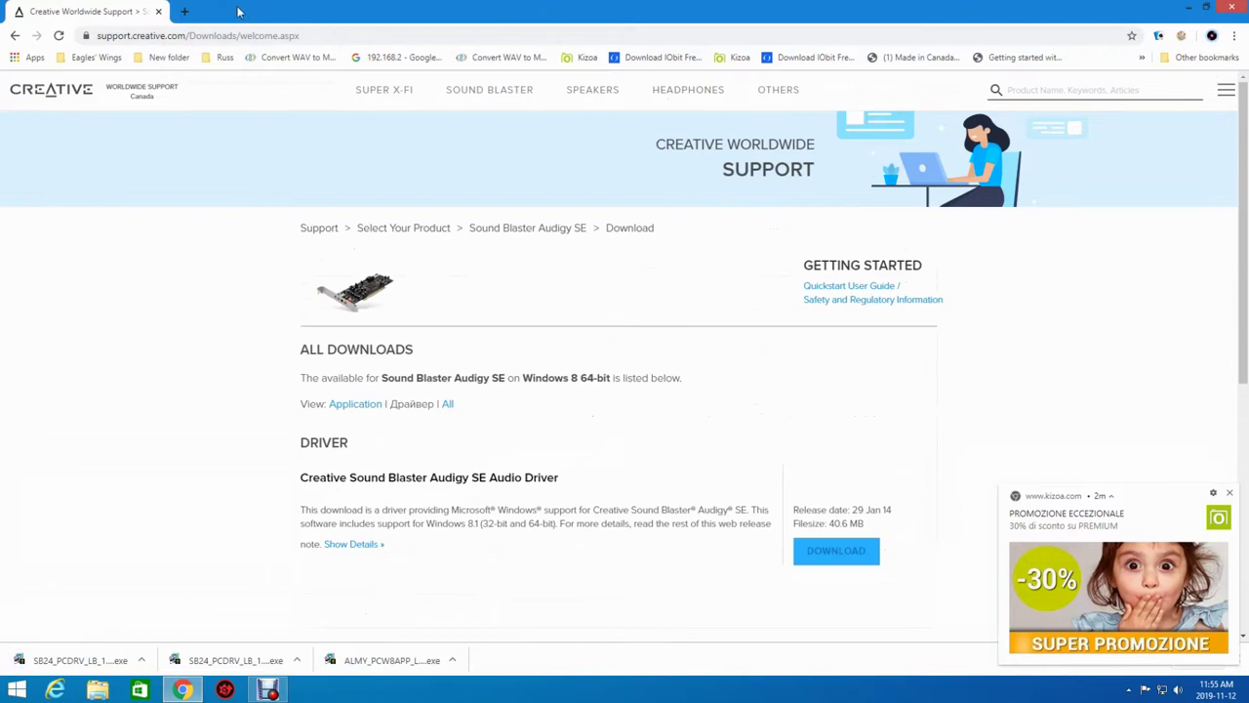
pyautogui.click(159, 10)
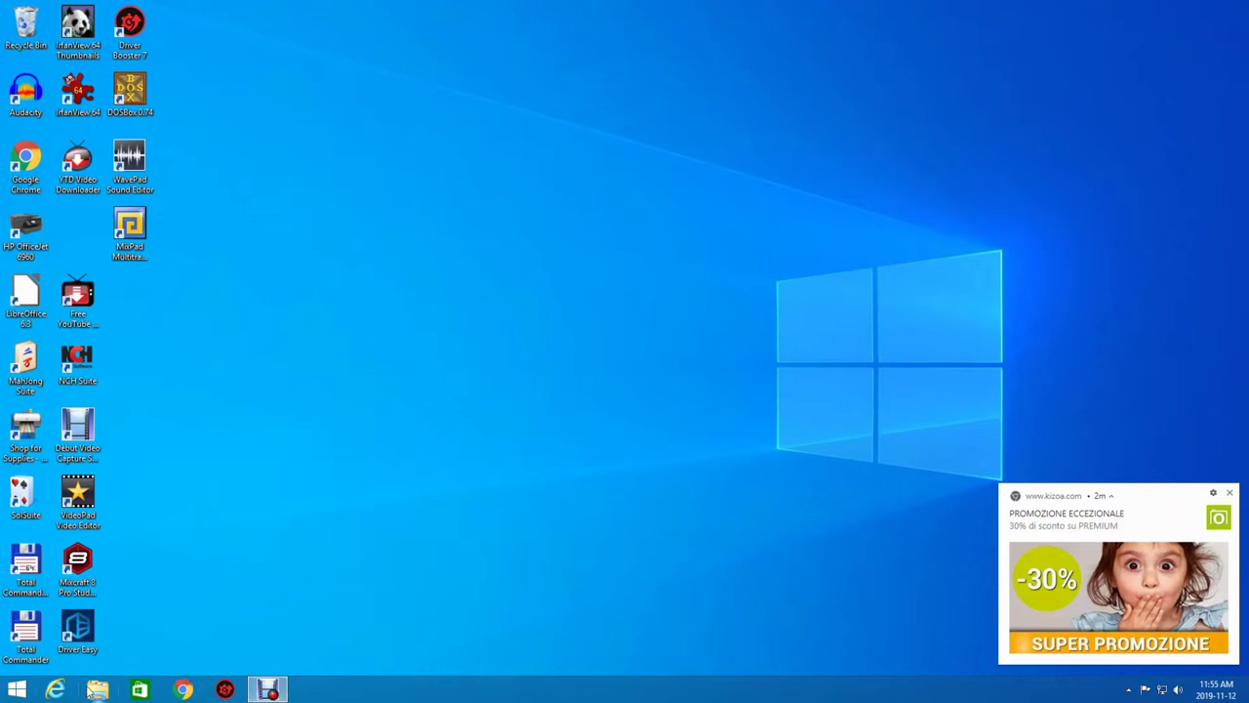
# - Search Google in Chrome for "mixcraft 8 pro studio" and open Acoustica's Mixcraft 8 Pro Studio product page
pyautogui.click(184, 690)
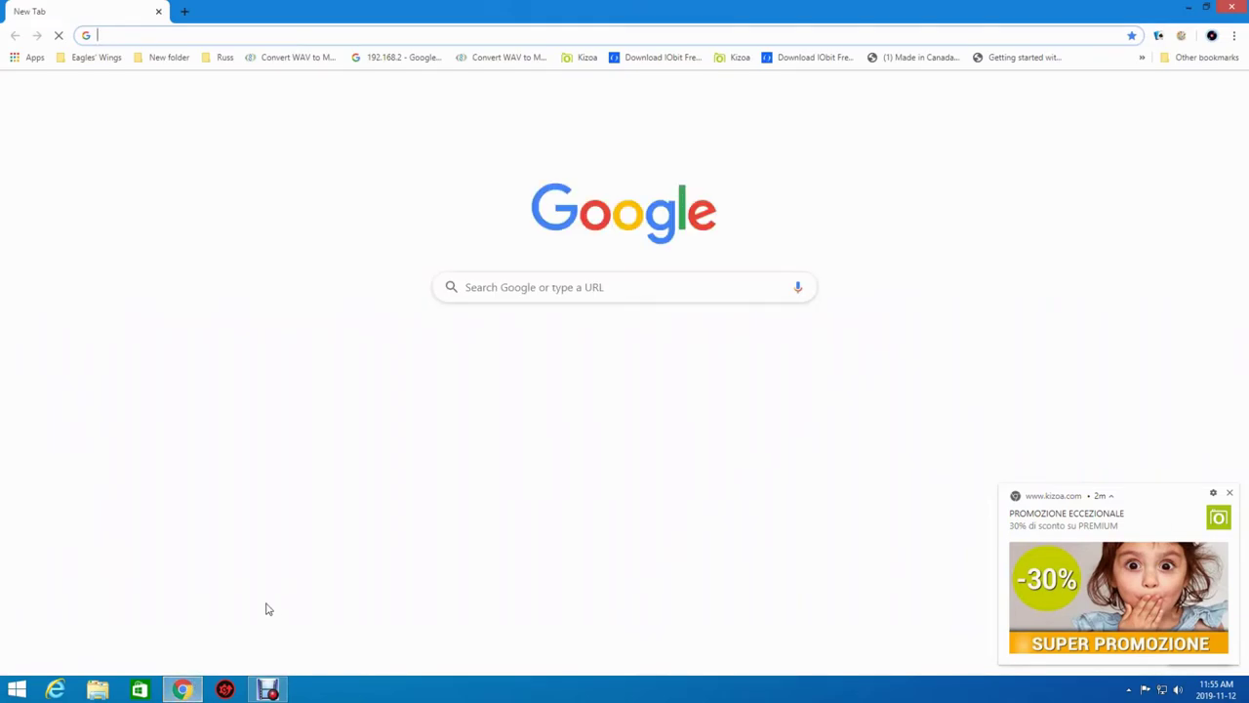
pyautogui.write('mixcraft')
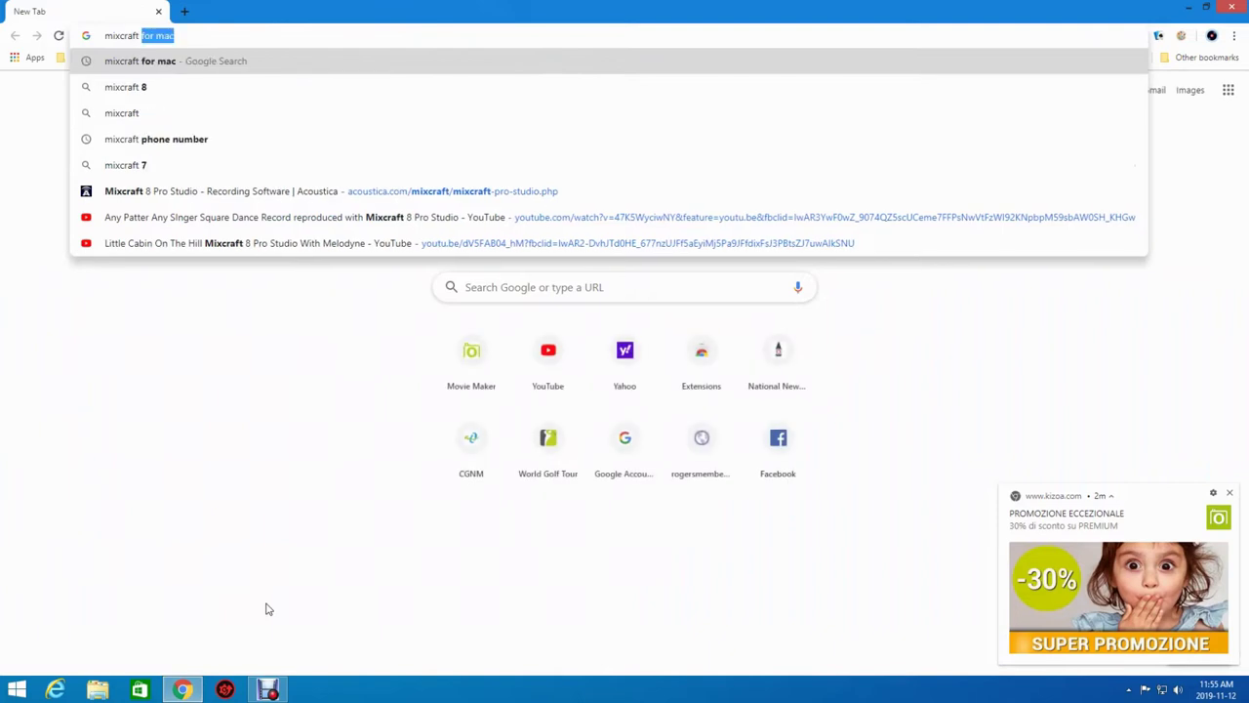
pyautogui.write(' 8 pr')
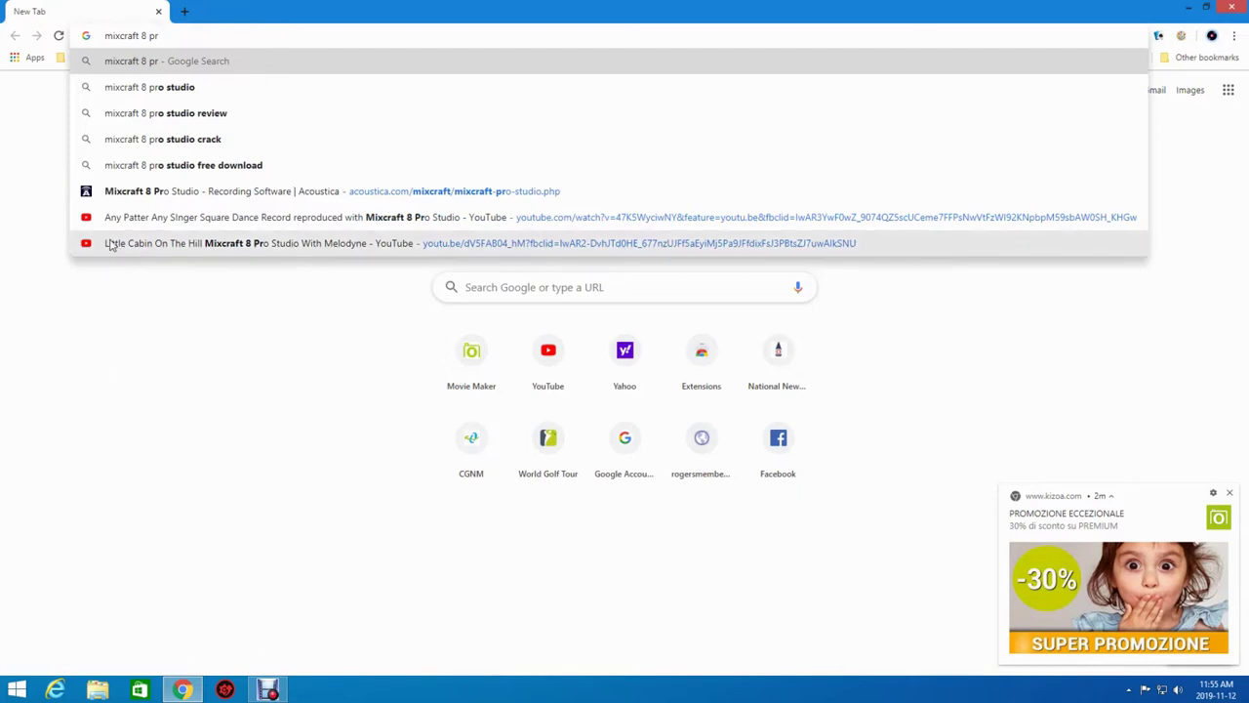
pyautogui.click(162, 98)
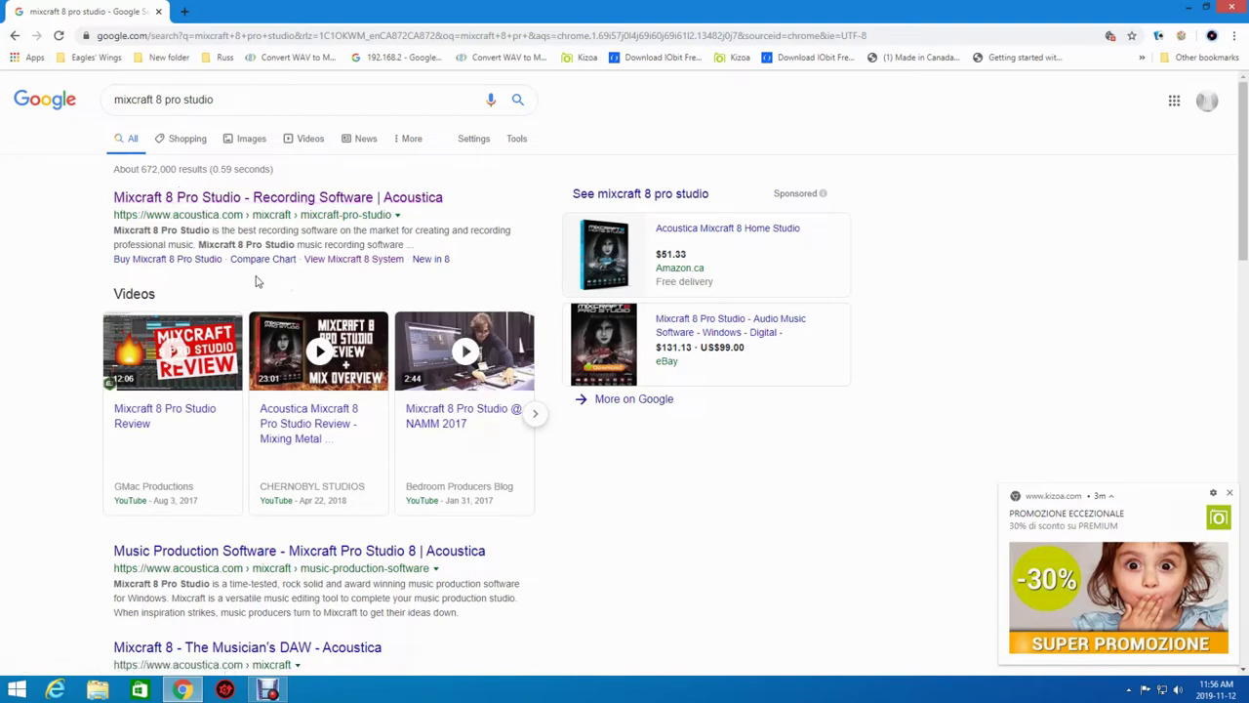
pyautogui.click(273, 200)
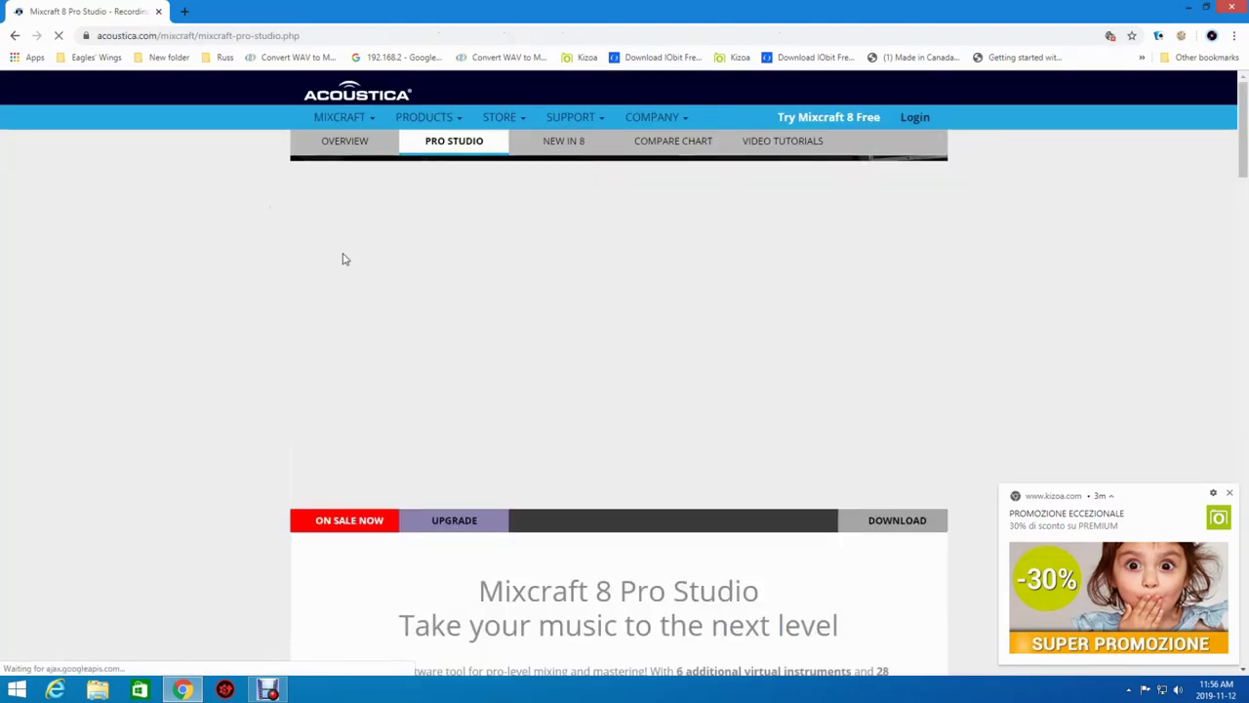
# - Review the Mixcraft 8 sale offers and system requirements on the Acoustica site, and close the browser
pyautogui.scroll(-2, 356, 268)
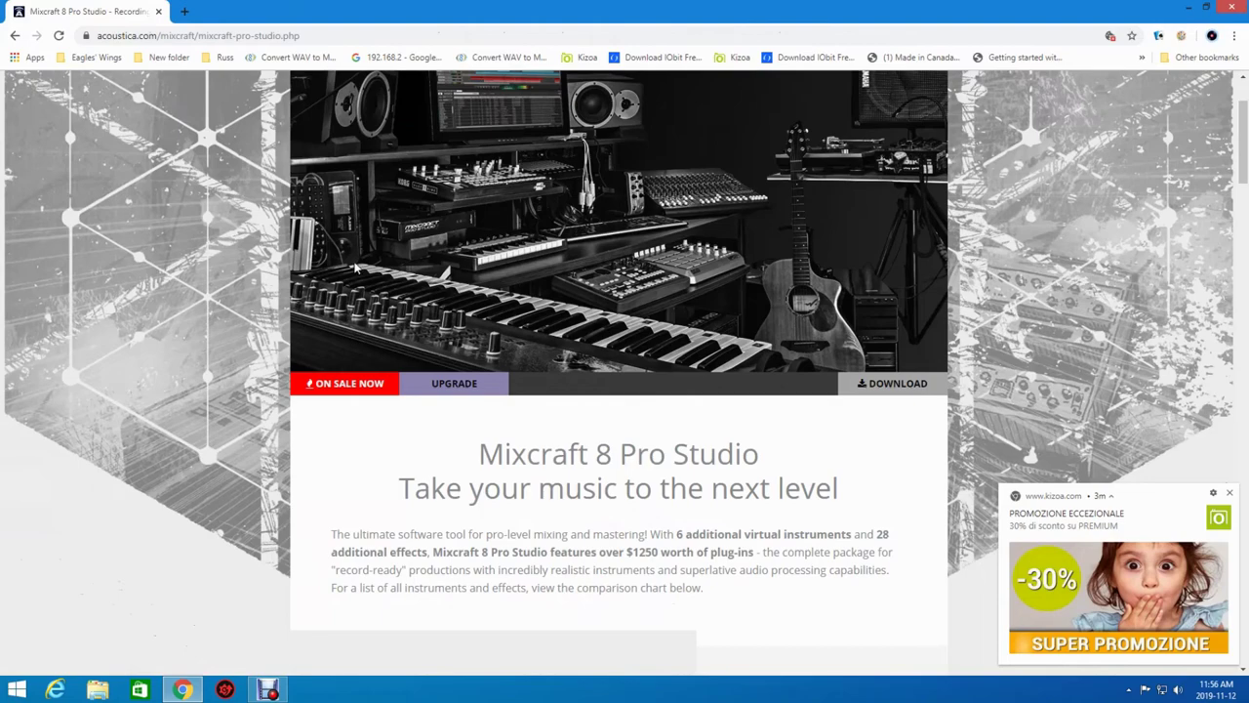
pyautogui.scroll(-2, 357, 268)
pyautogui.scroll(2, 356, 269)
pyautogui.click(333, 384)
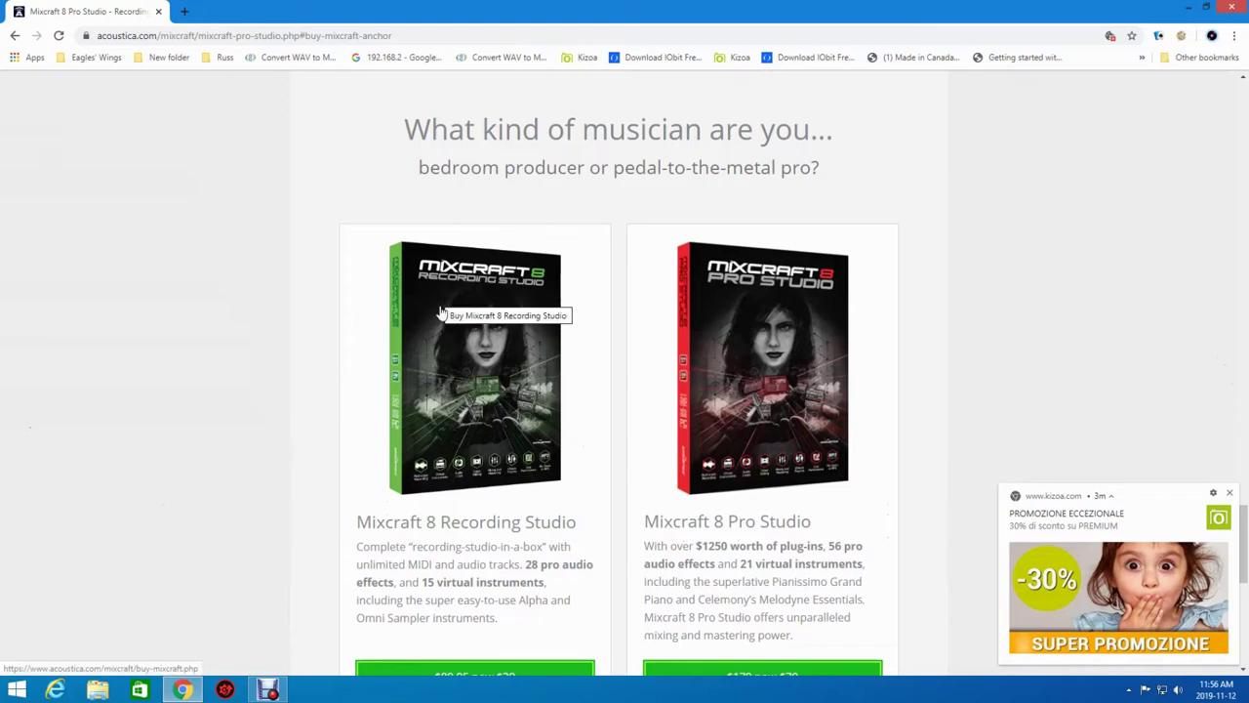
pyautogui.scroll(-2, 441, 311)
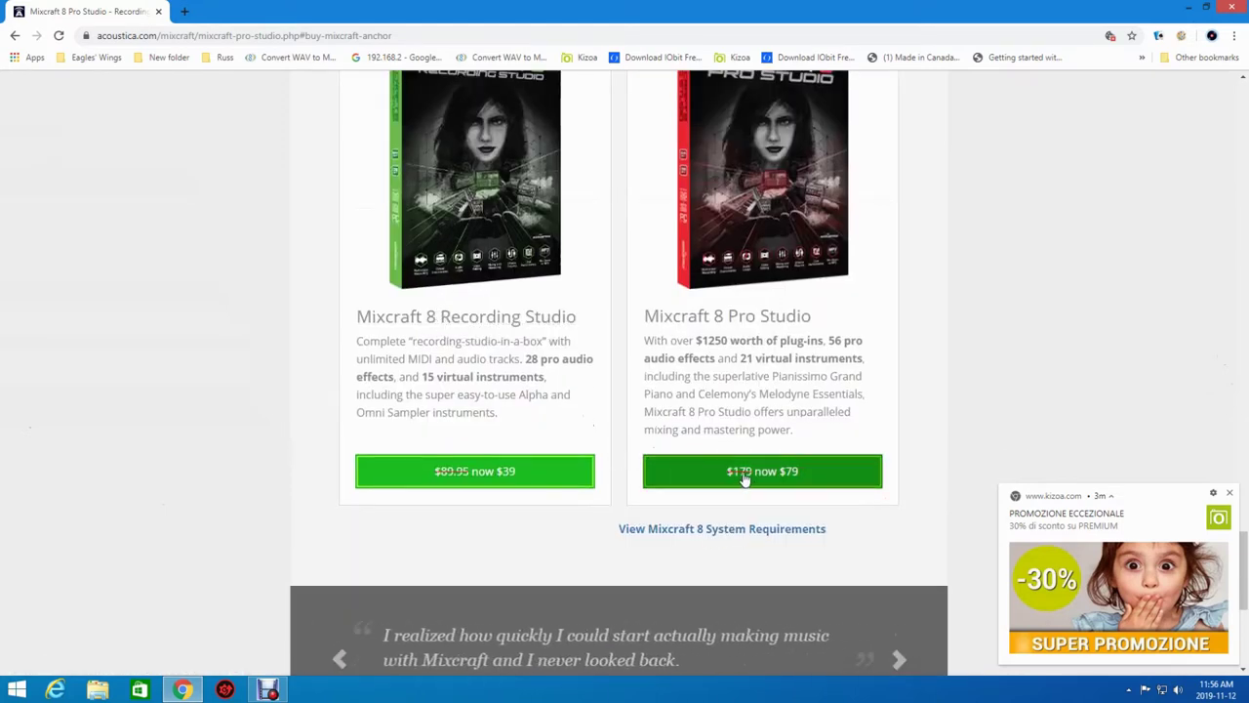
pyautogui.scroll(-1, 746, 473)
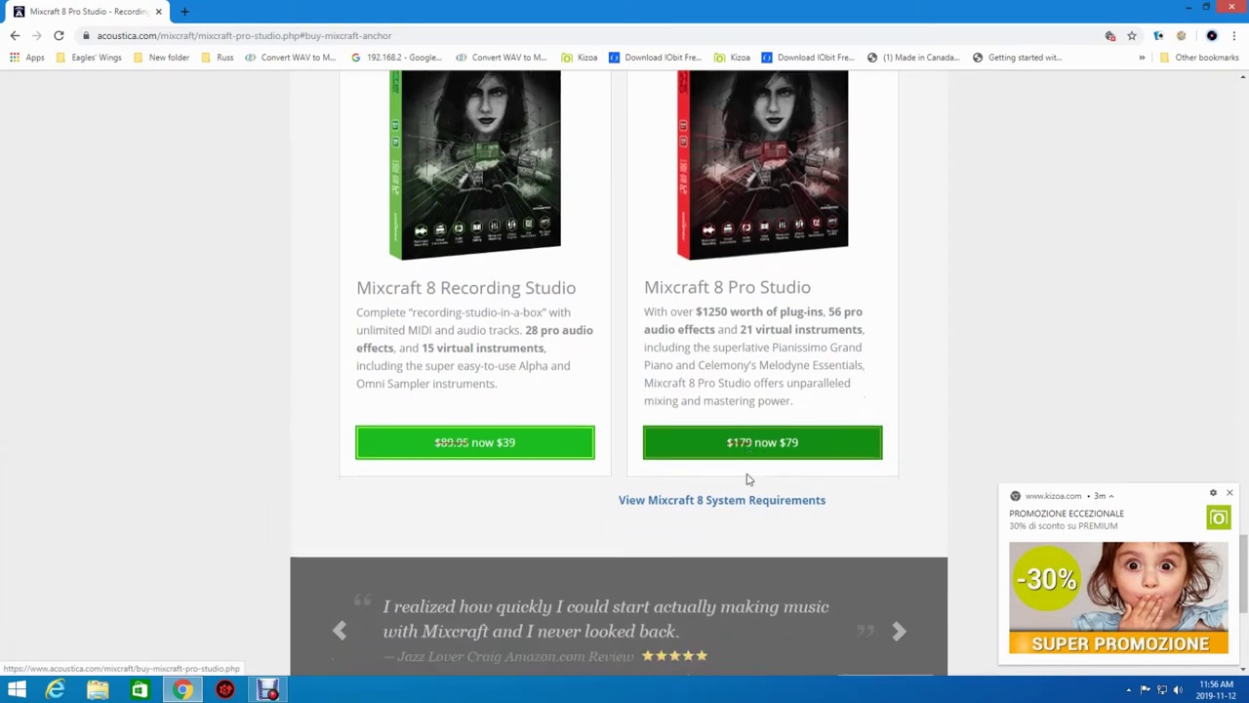
pyautogui.click(739, 392)
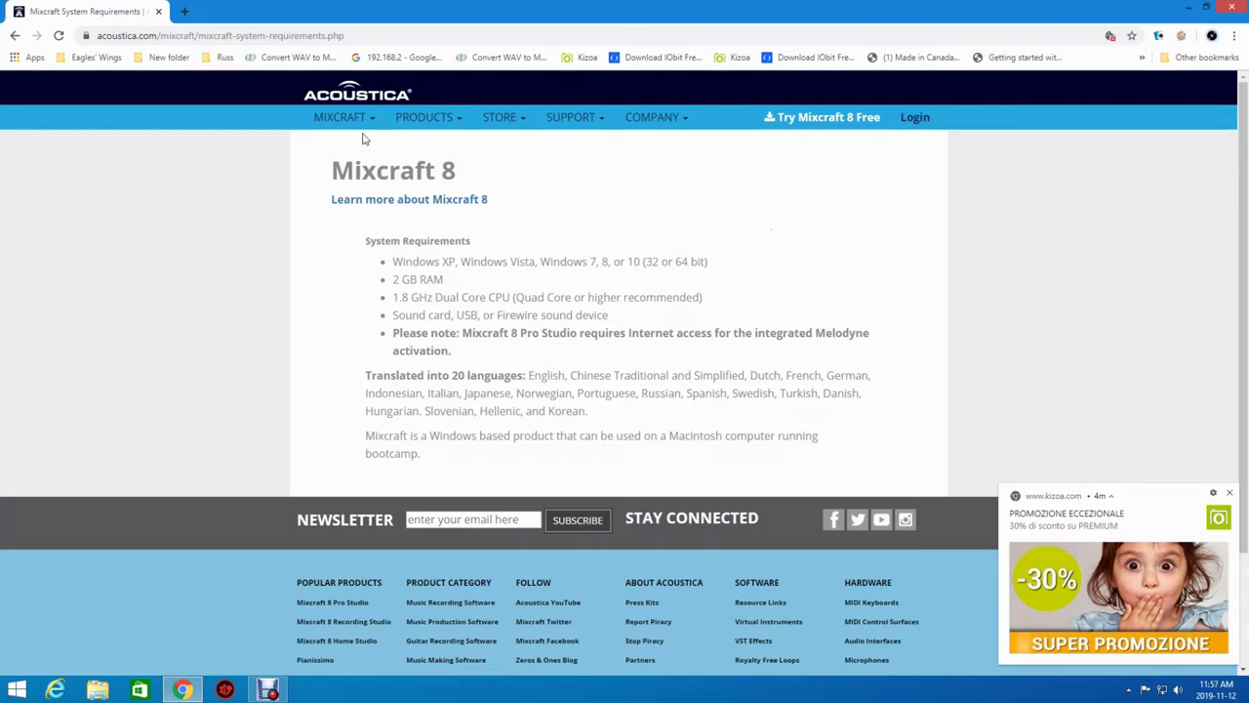
pyautogui.click(1229, 8)
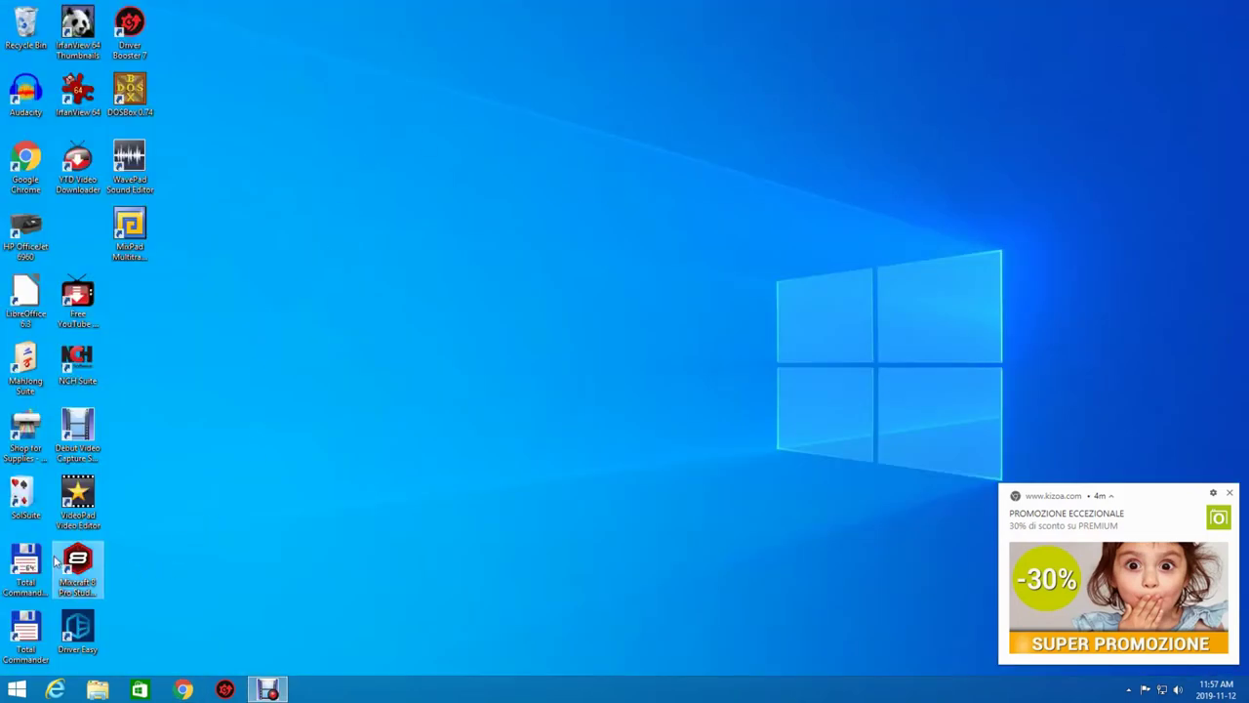
# - Search Google in a new Chrome window for "wavepad free download", dismissing the kizoa.com promotional notification
pyautogui.click(183, 690)
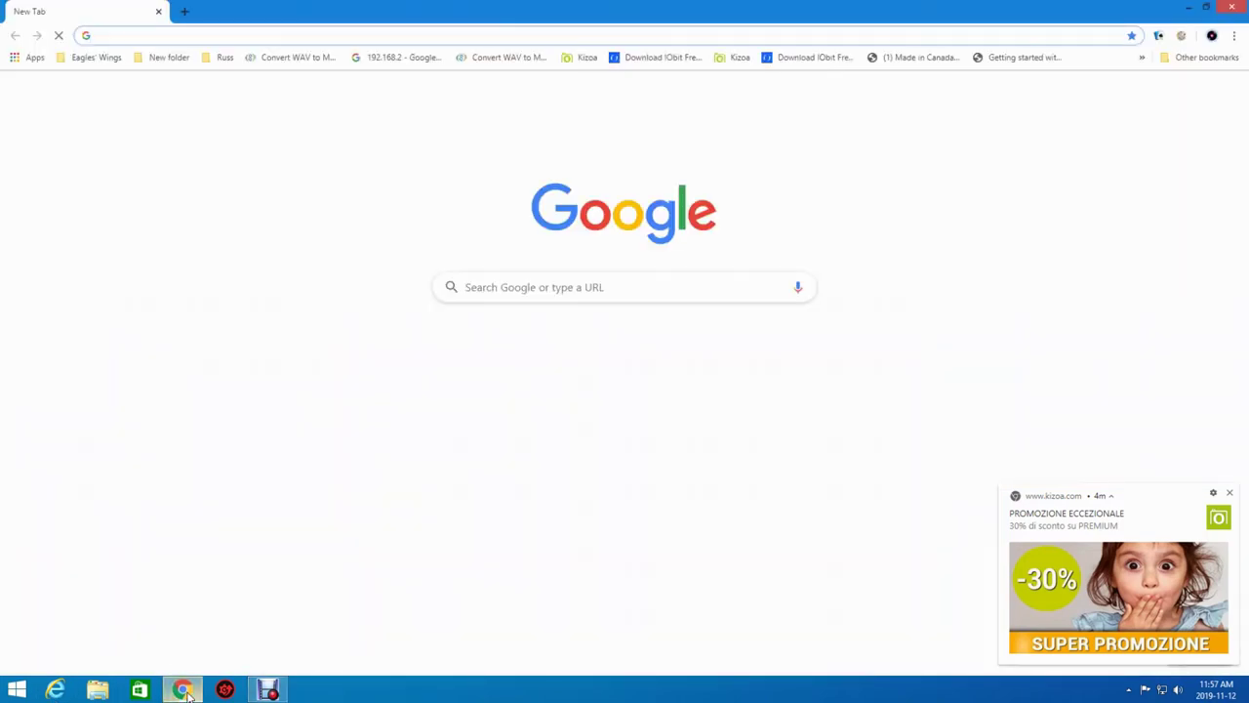
pyautogui.click(1231, 494)
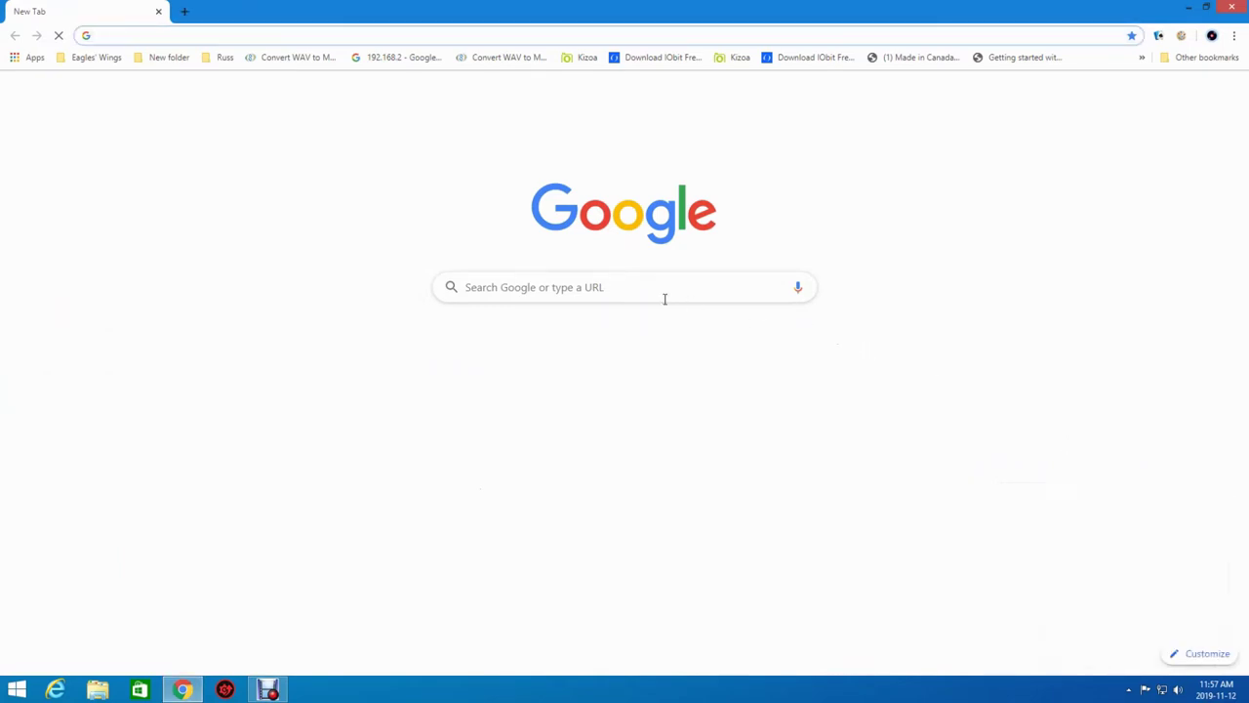
pyautogui.click(523, 286)
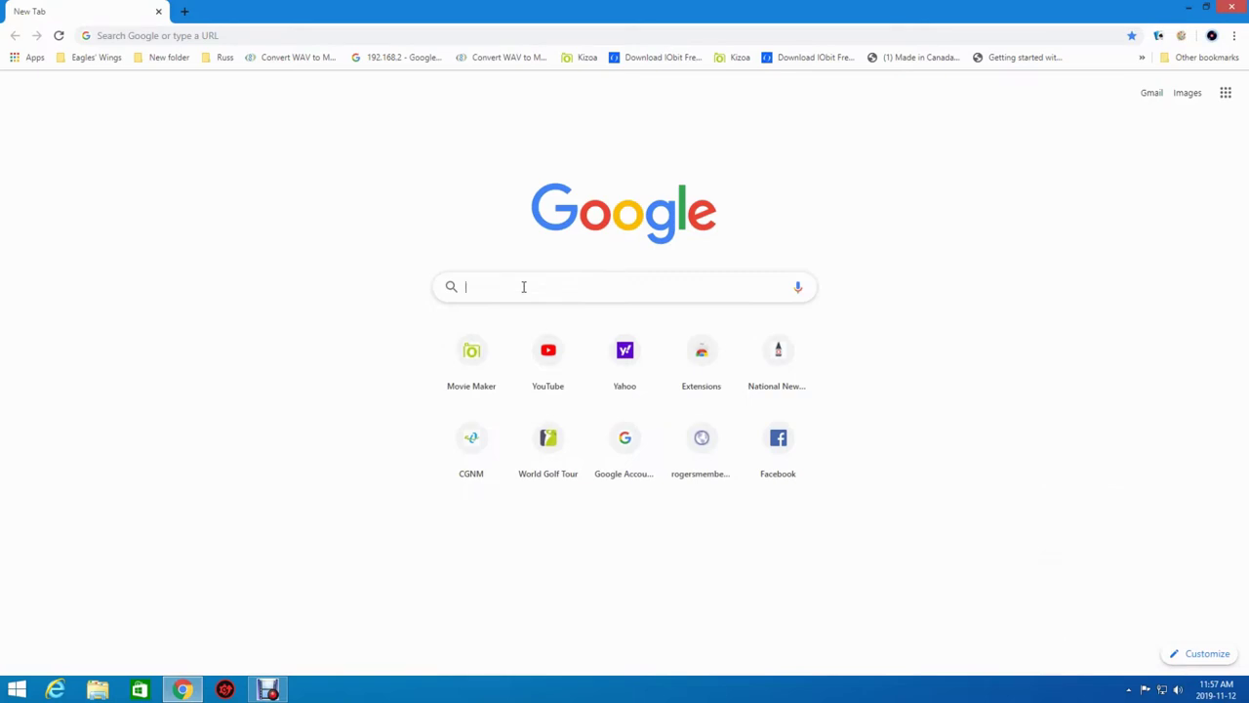
pyautogui.write('wave')
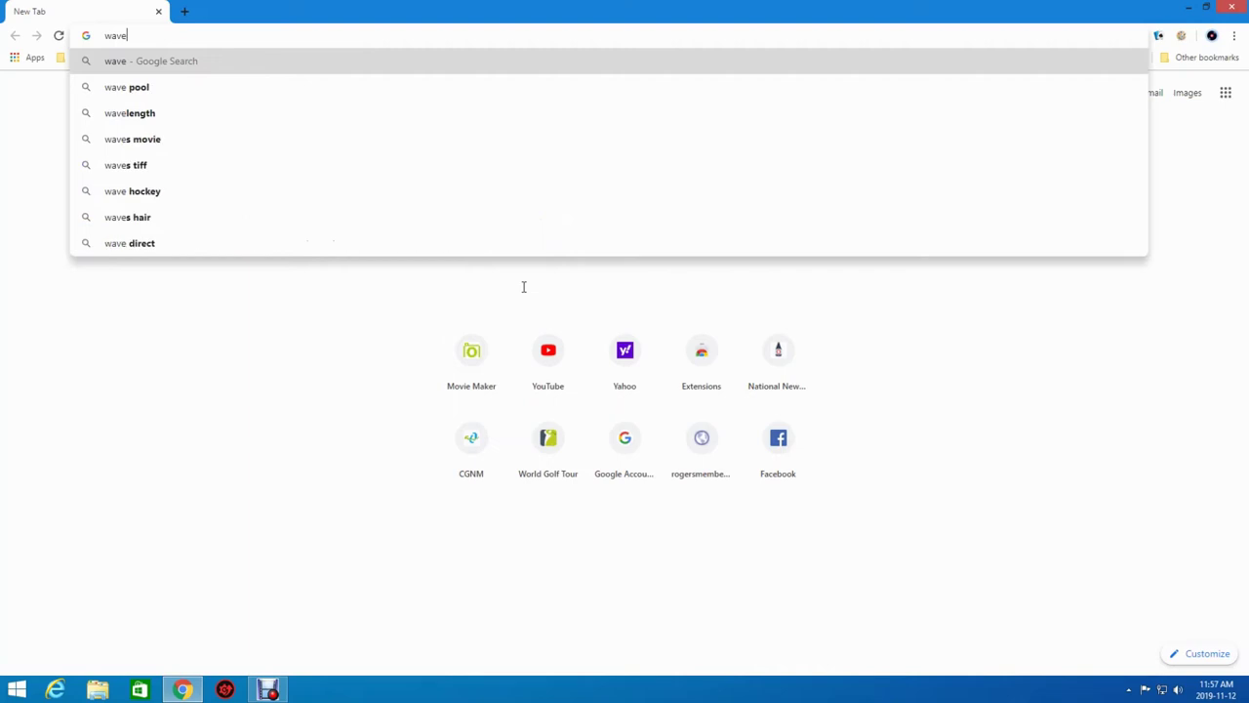
pyautogui.write('pad')
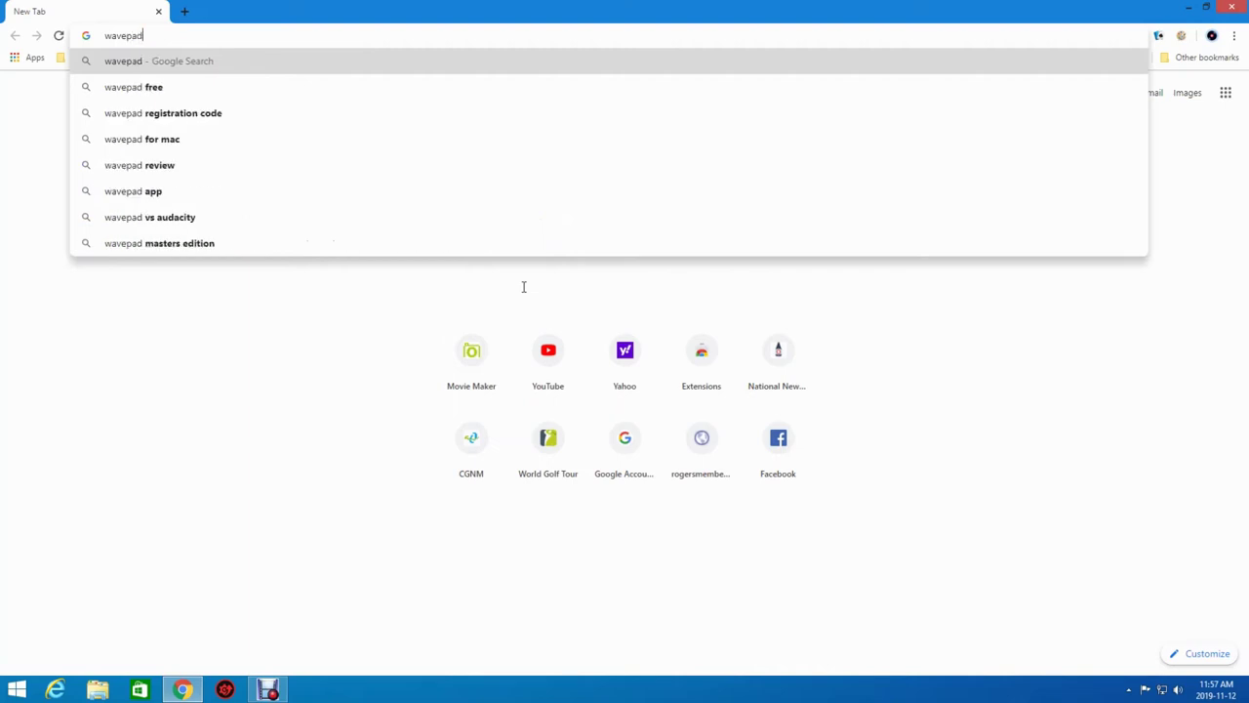
pyautogui.write(' free')
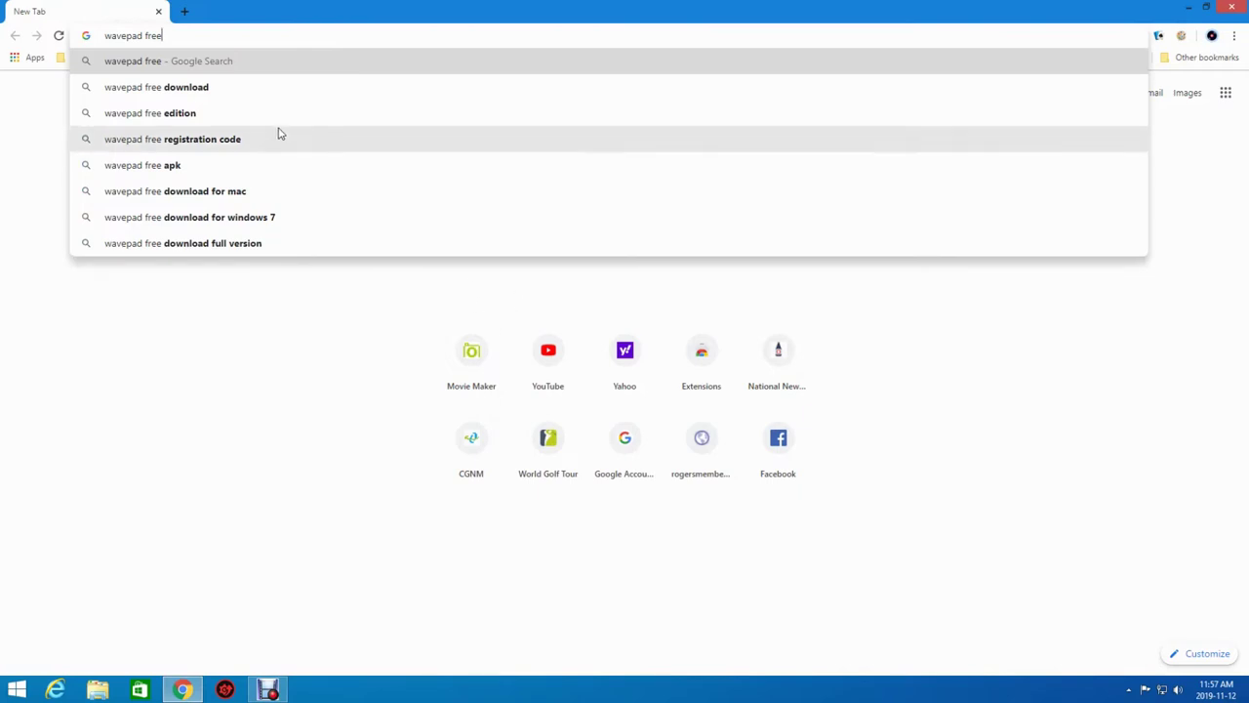
pyautogui.click(234, 88)
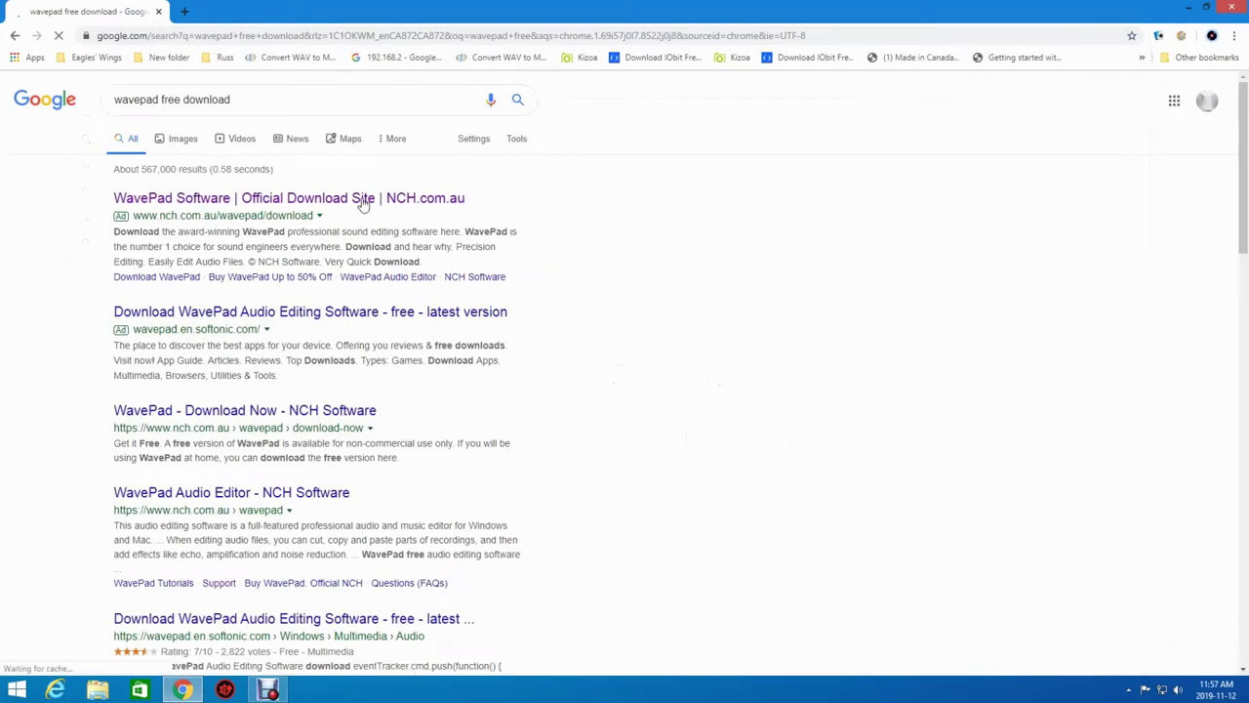
# - Download the WavePad installer (WavePadAudioEditingSoftware.exe) from NCH Software's official site and close the browser
pyautogui.click(363, 200)
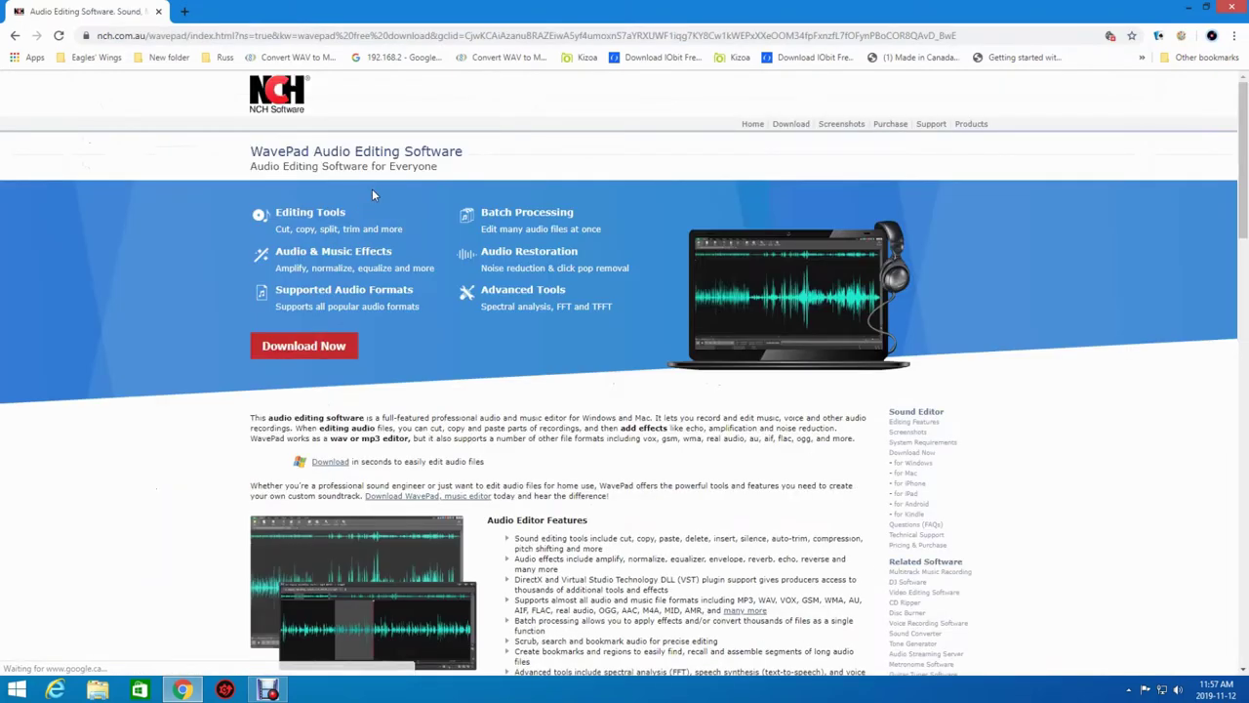
pyautogui.click(341, 350)
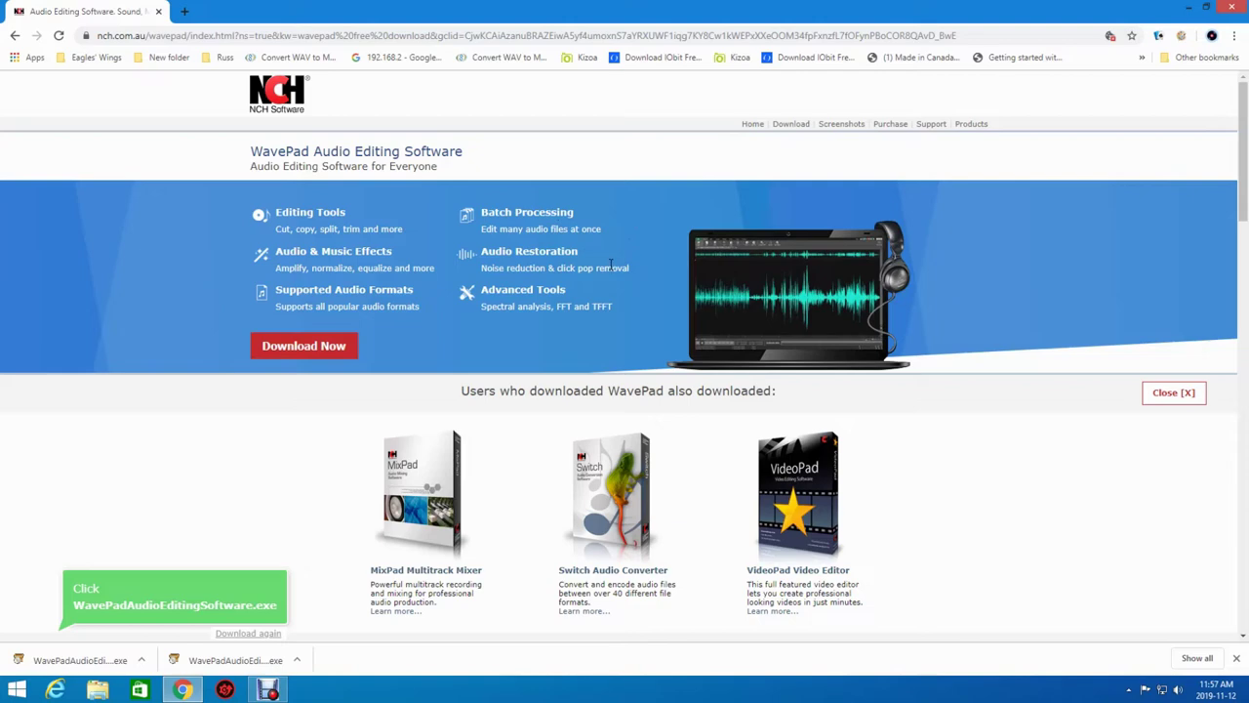
pyautogui.click(1231, 8)
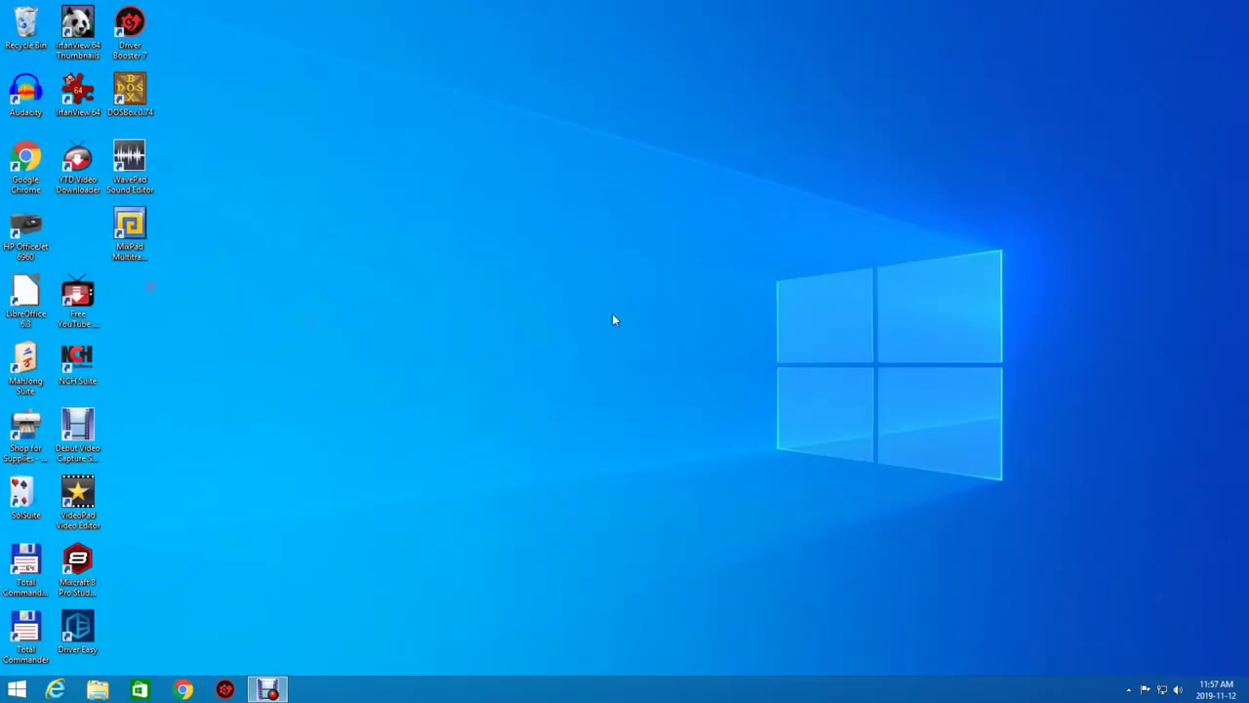
# - Start the 64-bit Total Commander and get past its shareware notice with option 1
pyautogui.click(32, 572)
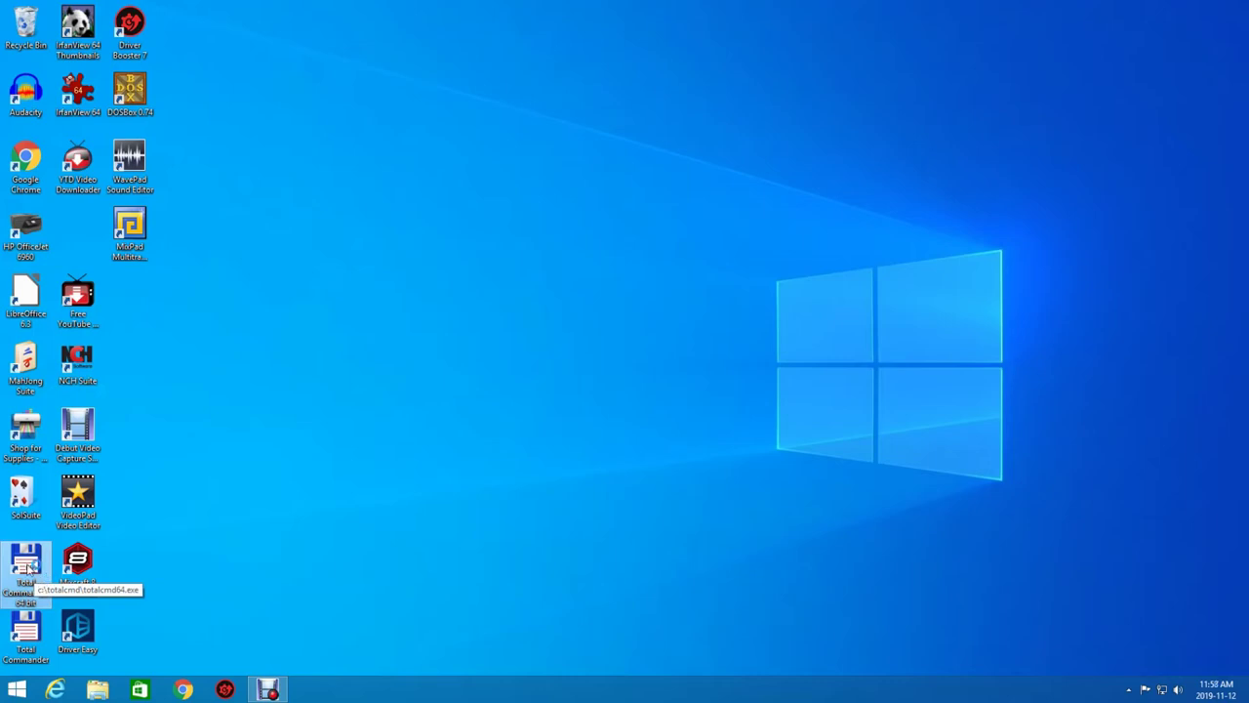
pyautogui.doubleClick(30, 567)
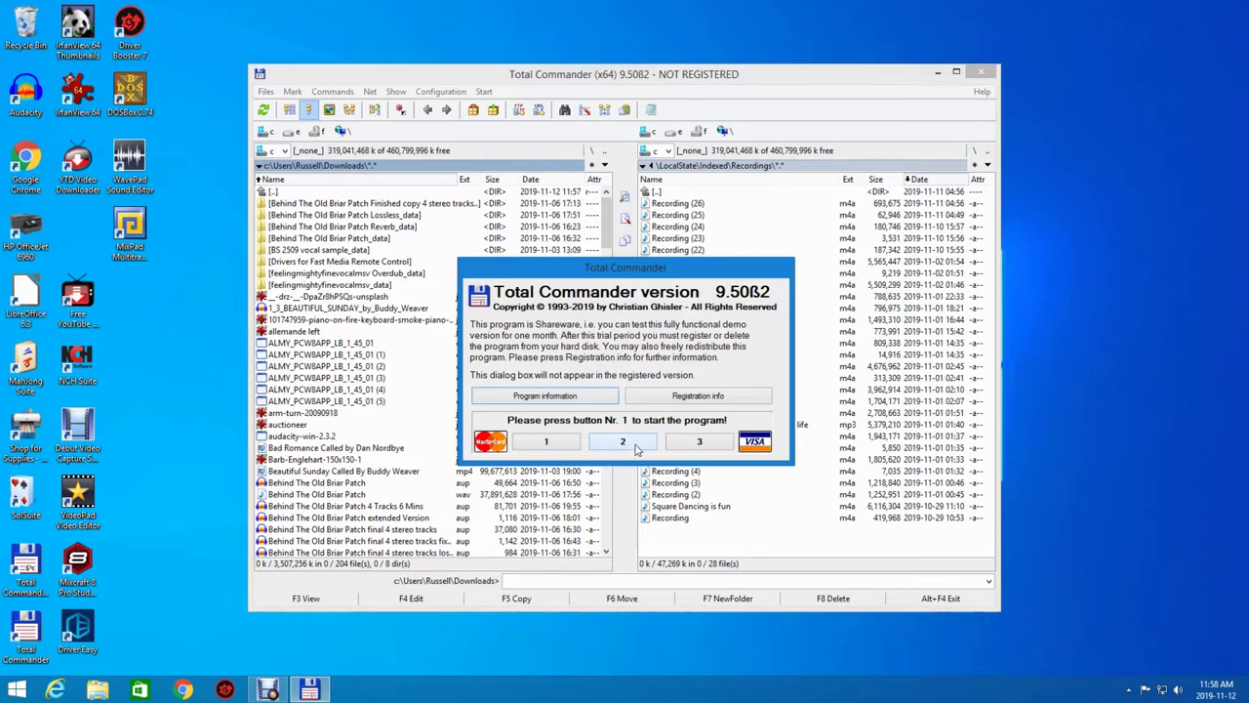
pyautogui.click(577, 446)
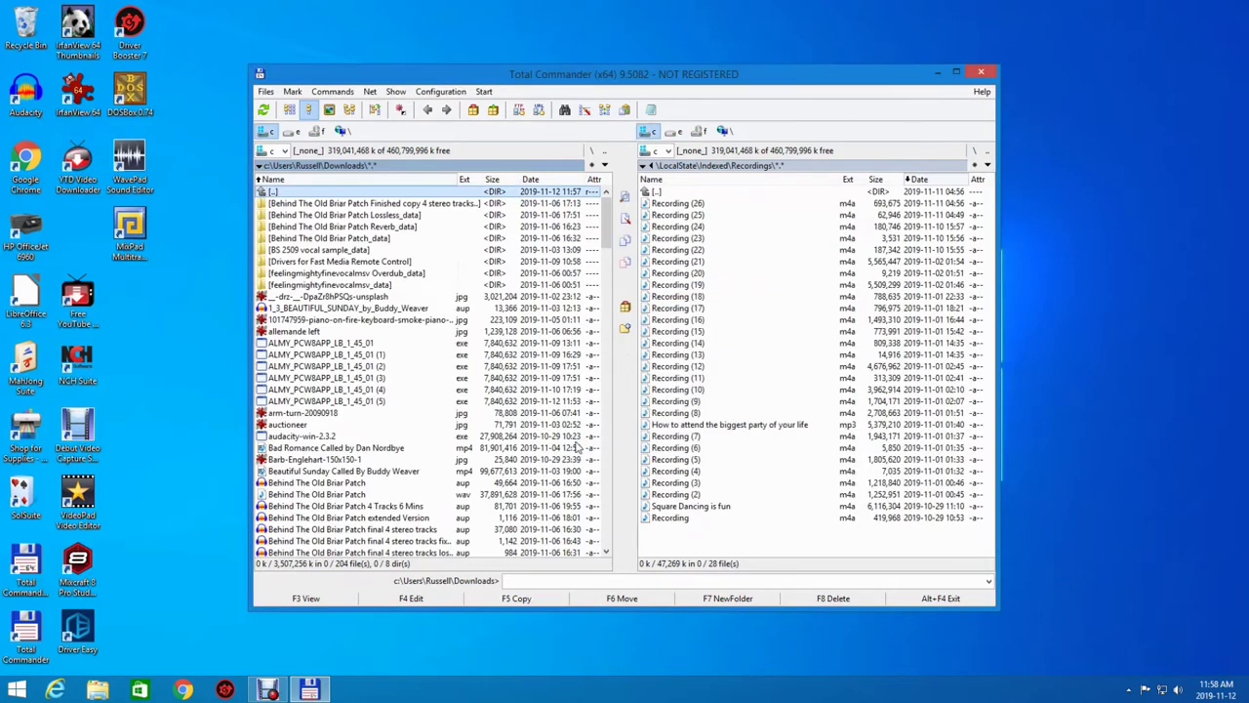
# - Look through the Downloads file list for the Sound Blaster application and driver installers
pyautogui.click(375, 404)
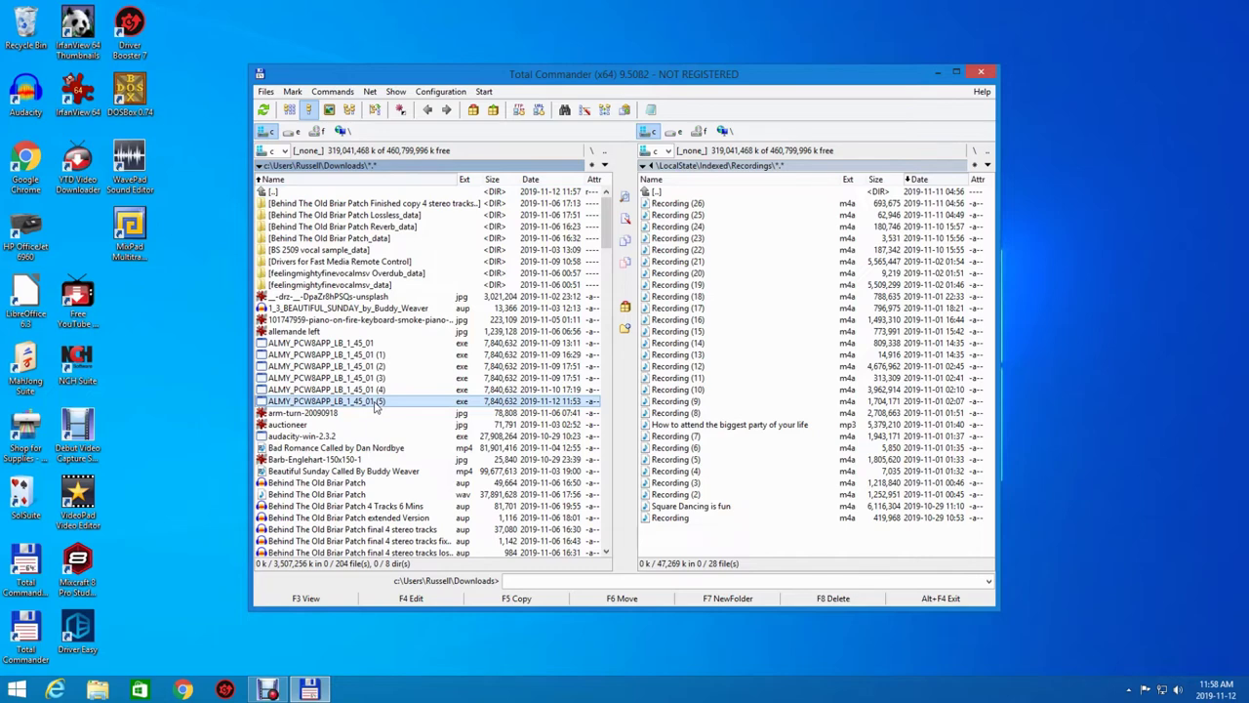
pyautogui.scroll(-8, 376, 408)
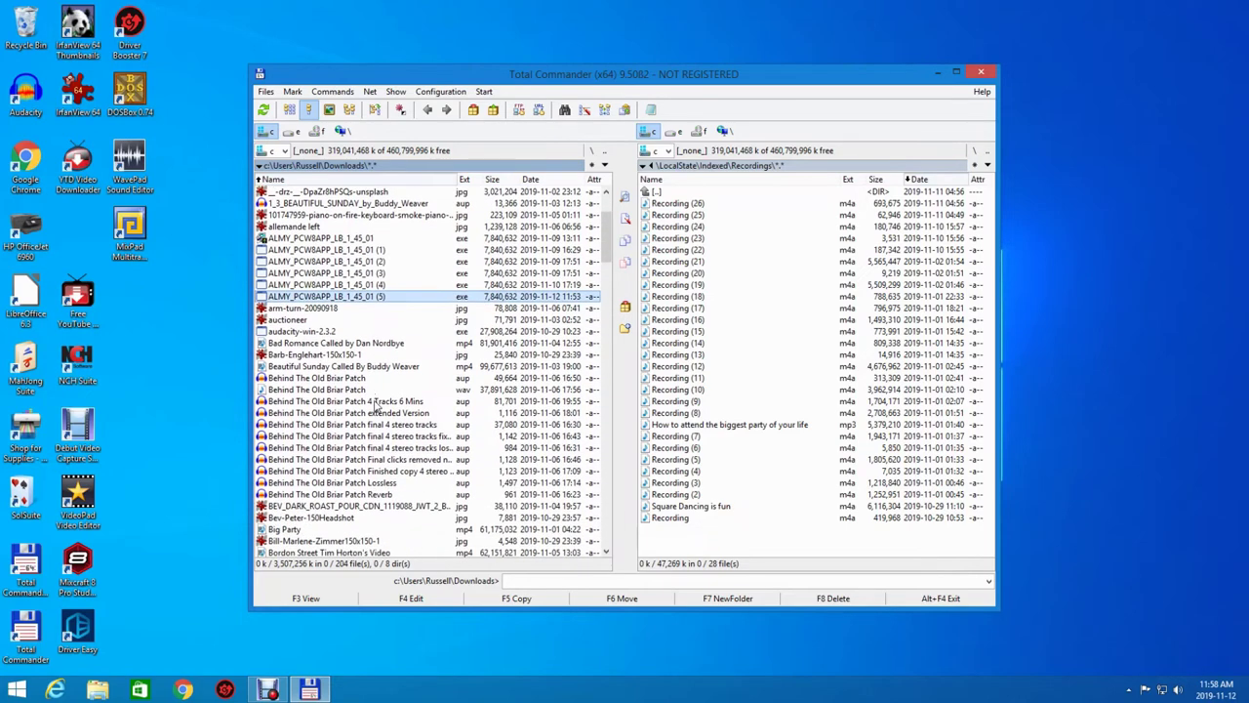
pyautogui.scroll(-6, 374, 406)
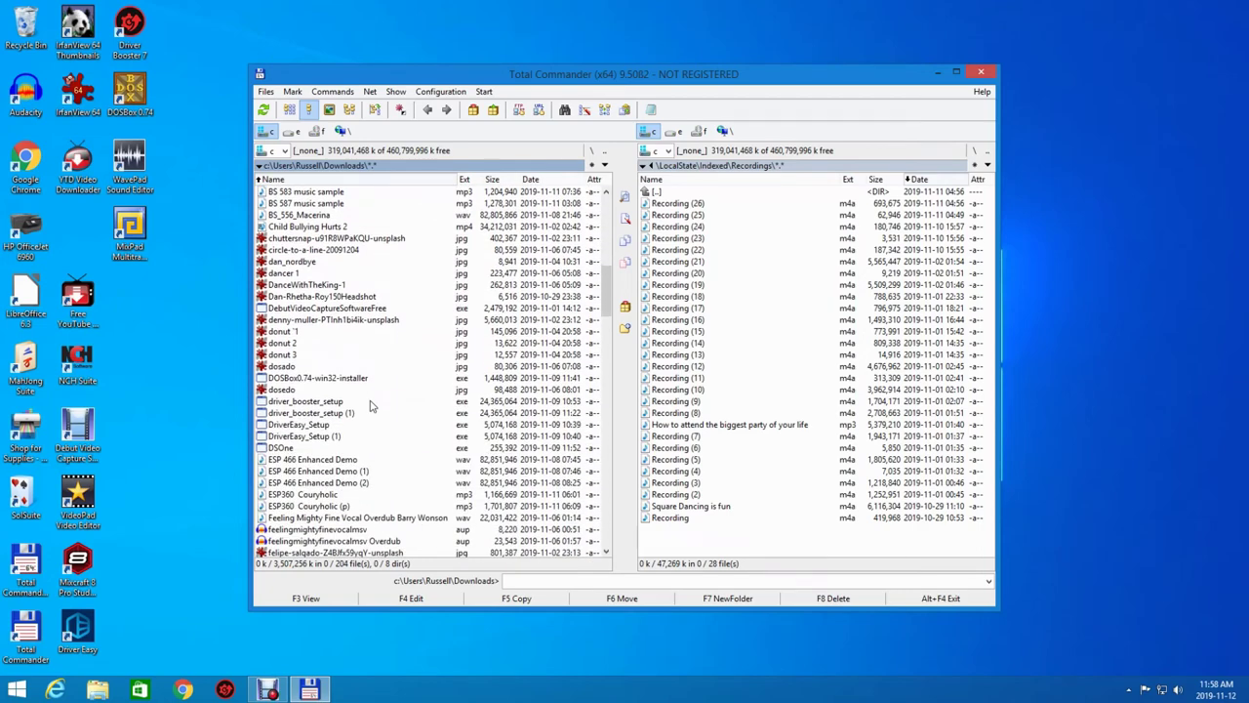
pyautogui.scroll(-3, 371, 406)
pyautogui.scroll(-2, 371, 406)
pyautogui.scroll(-3, 371, 406)
pyautogui.scroll(-2, 363, 411)
pyautogui.scroll(-1, 364, 409)
pyautogui.scroll(-3, 363, 410)
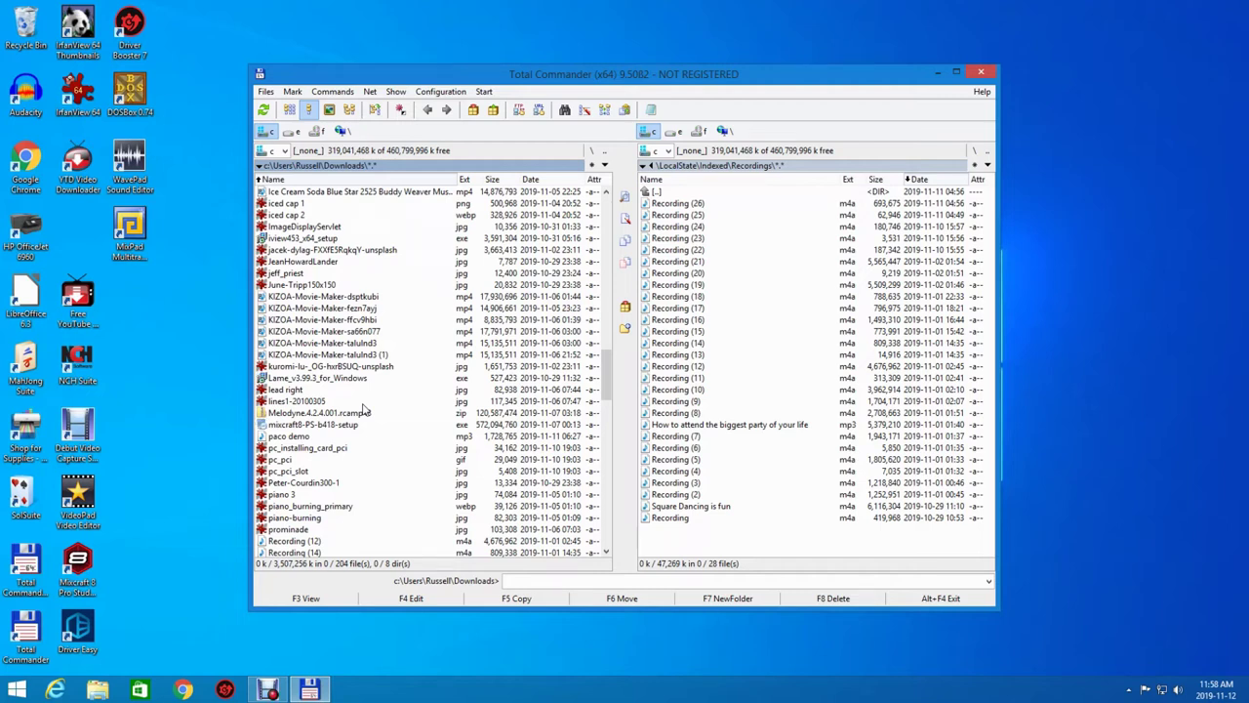
pyautogui.scroll(-2, 363, 410)
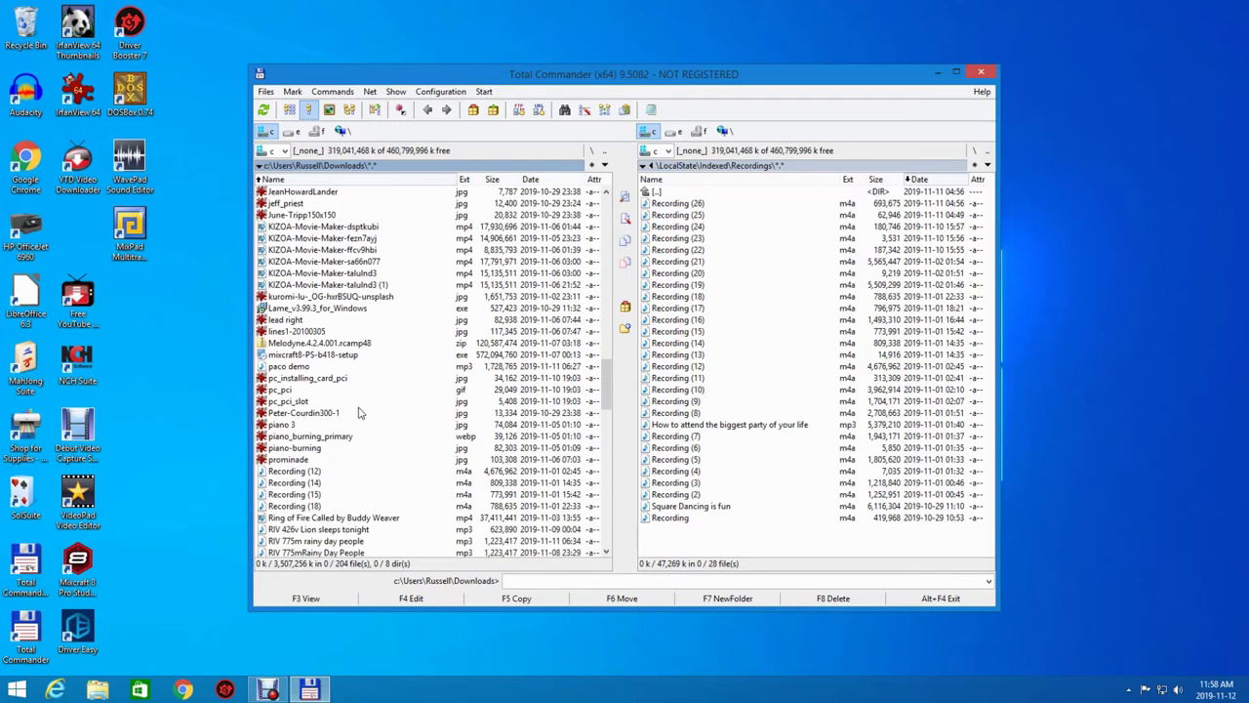
pyautogui.scroll(-5, 359, 413)
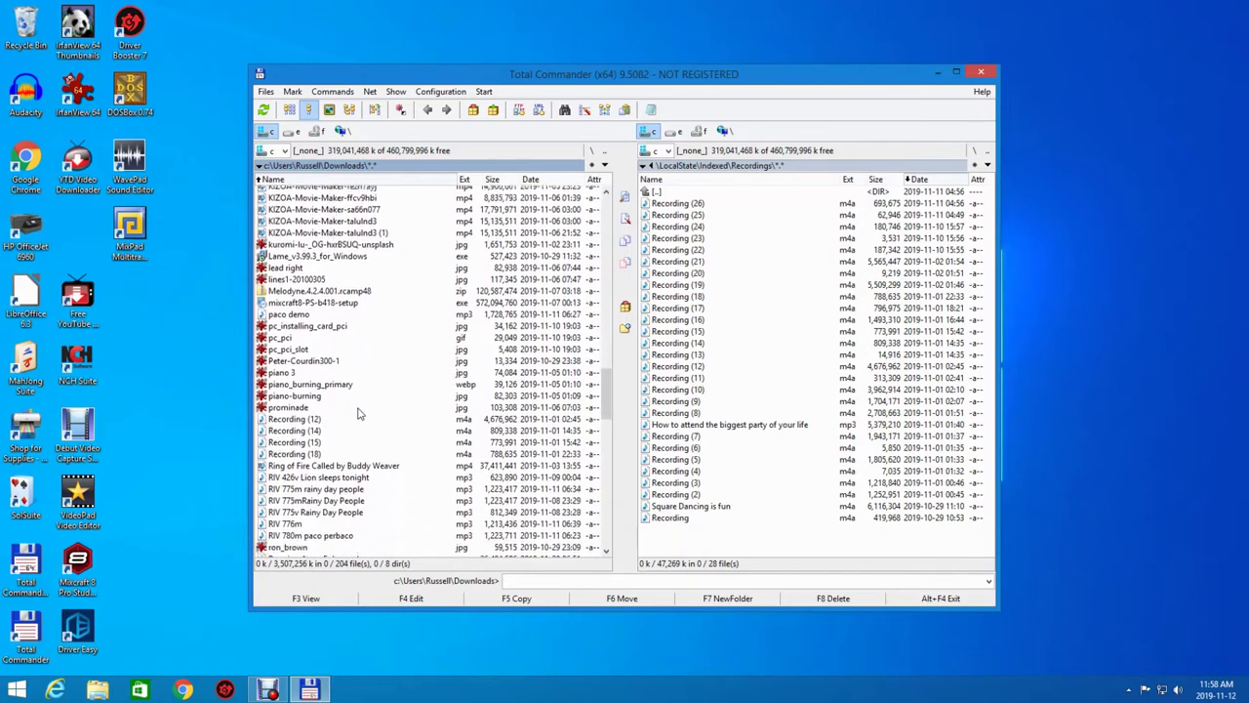
pyautogui.scroll(-2, 359, 413)
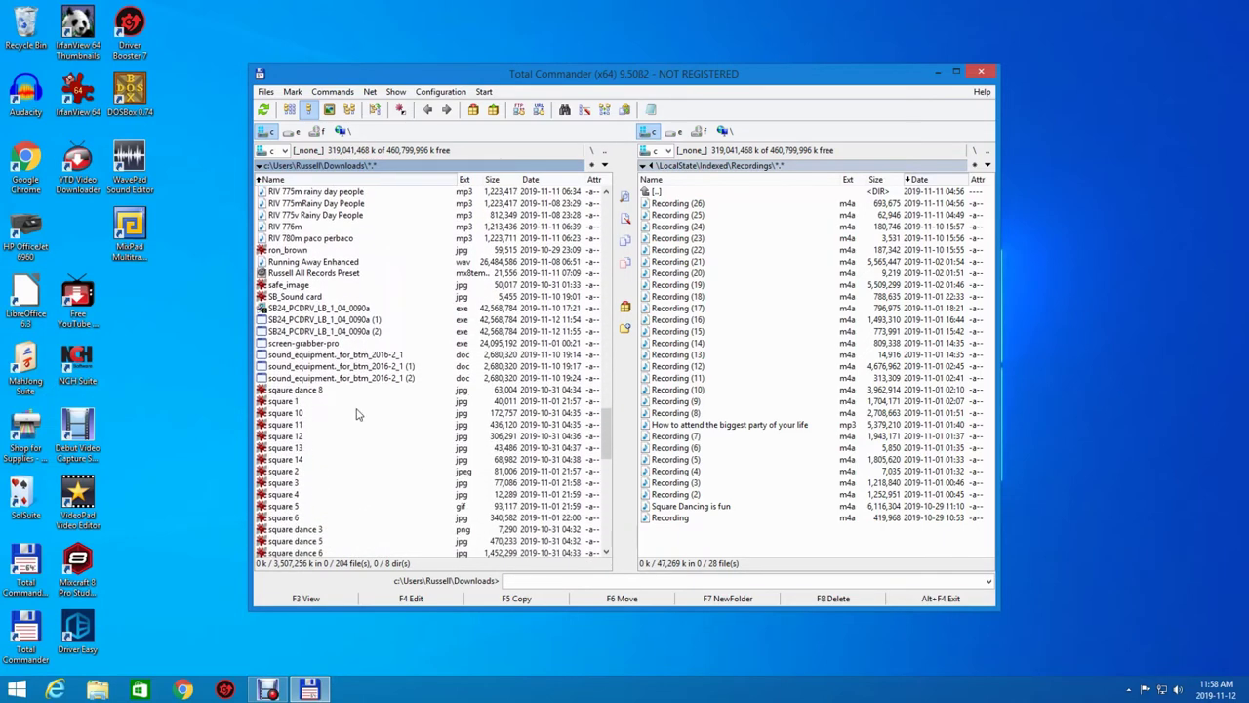
pyautogui.scroll(-1, 359, 413)
pyautogui.scroll(-3, 357, 416)
pyautogui.scroll(-2, 356, 417)
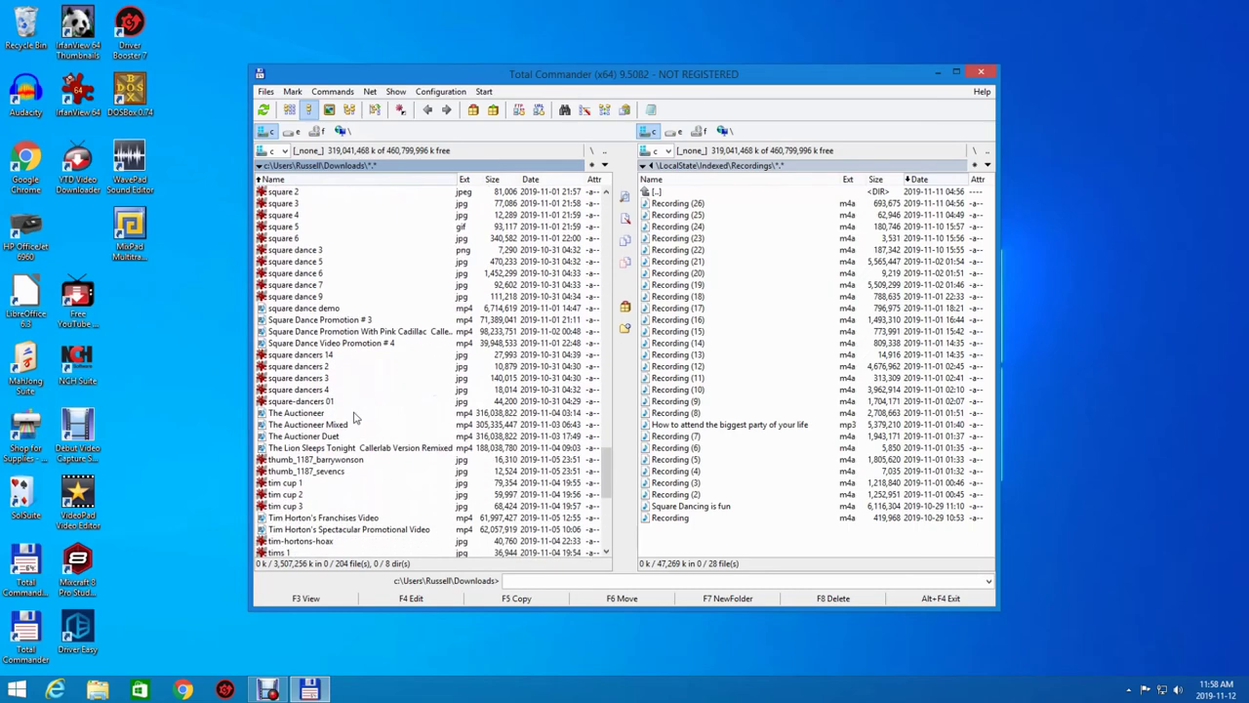
pyautogui.scroll(8, 356, 417)
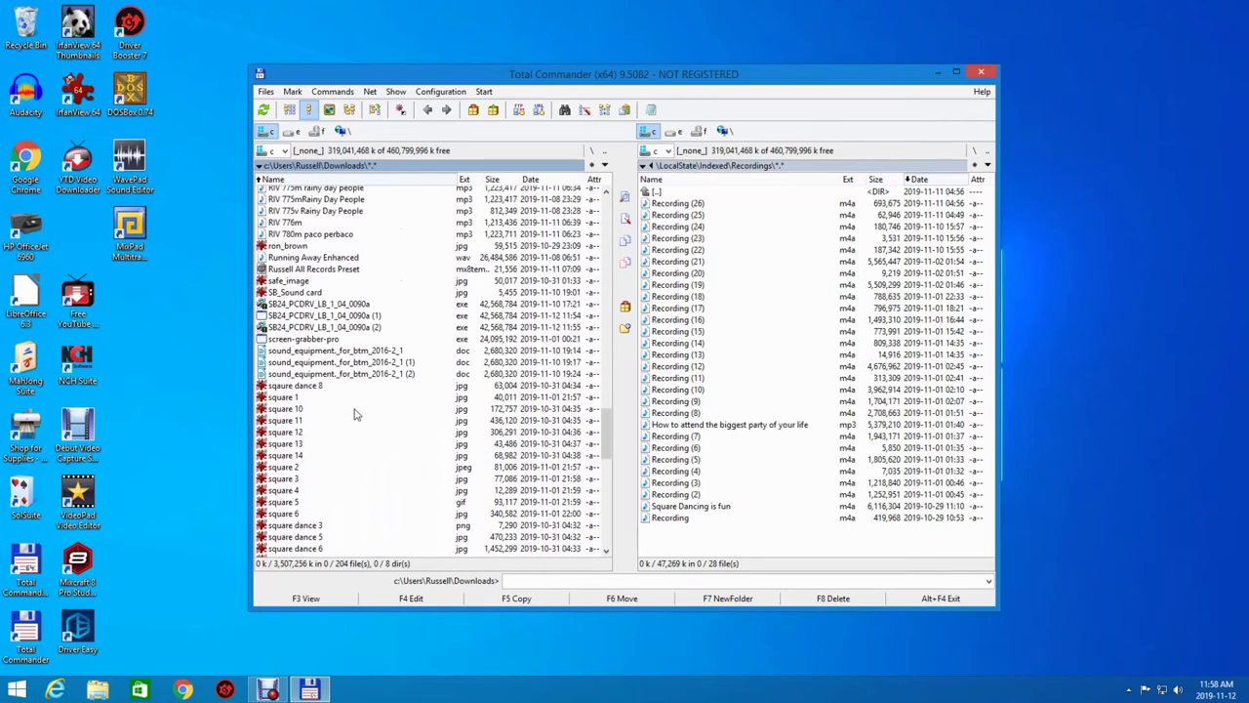
pyautogui.scroll(2, 356, 415)
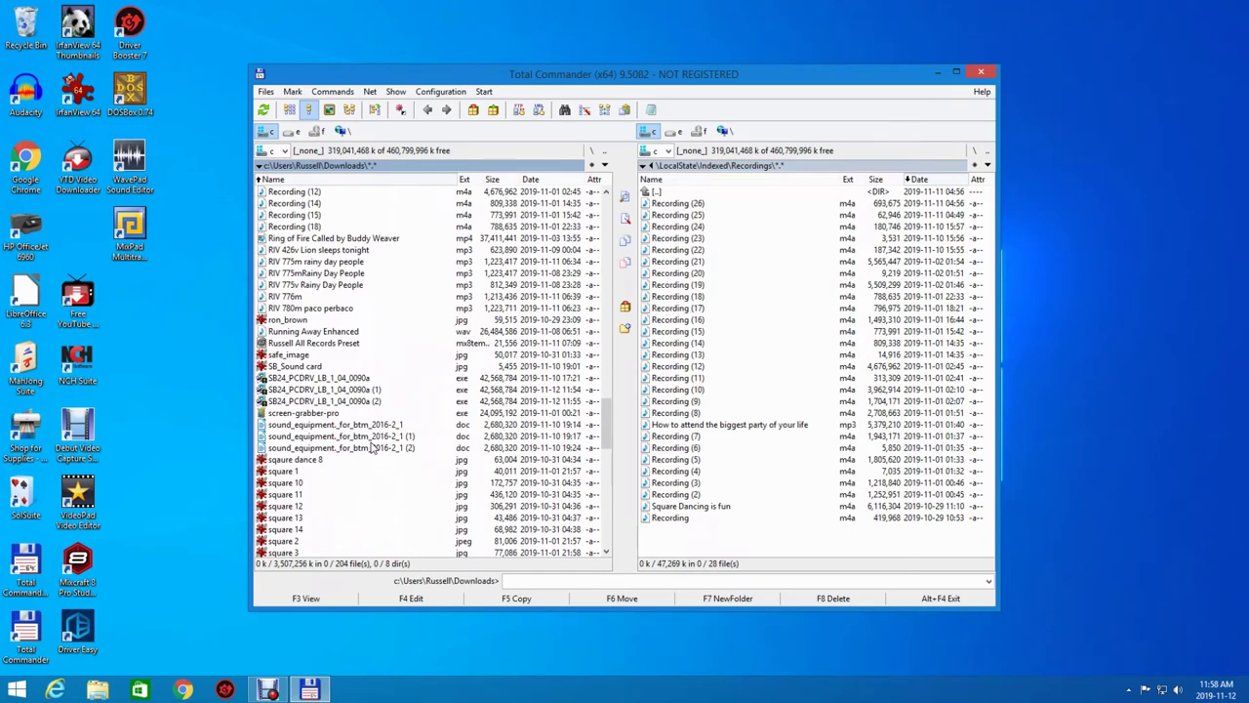
pyautogui.scroll(10, 371, 447)
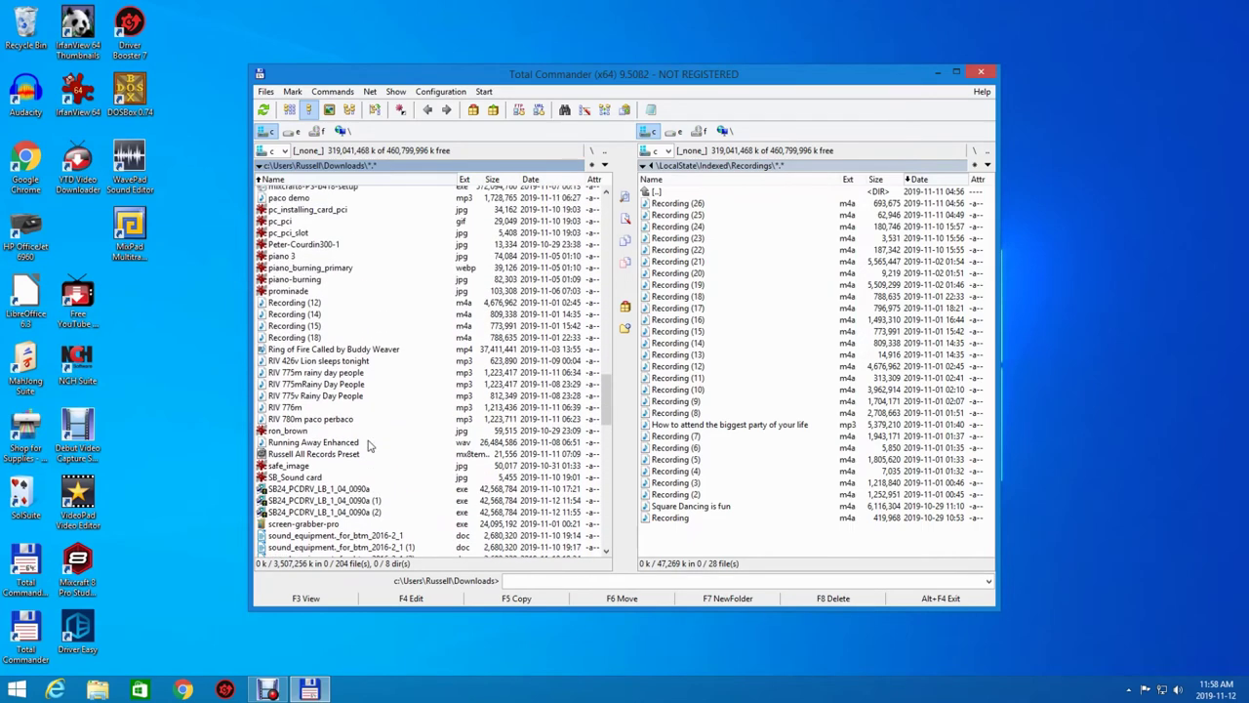
pyautogui.scroll(10, 366, 444)
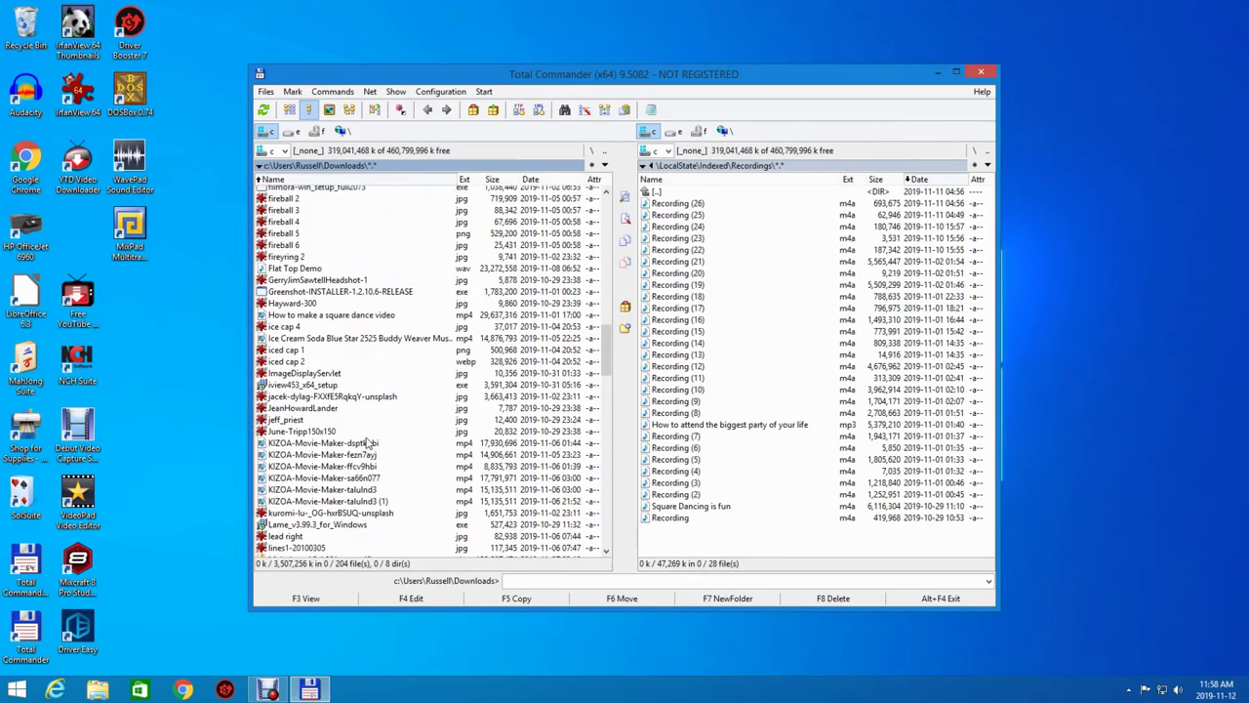
pyautogui.scroll(8, 366, 444)
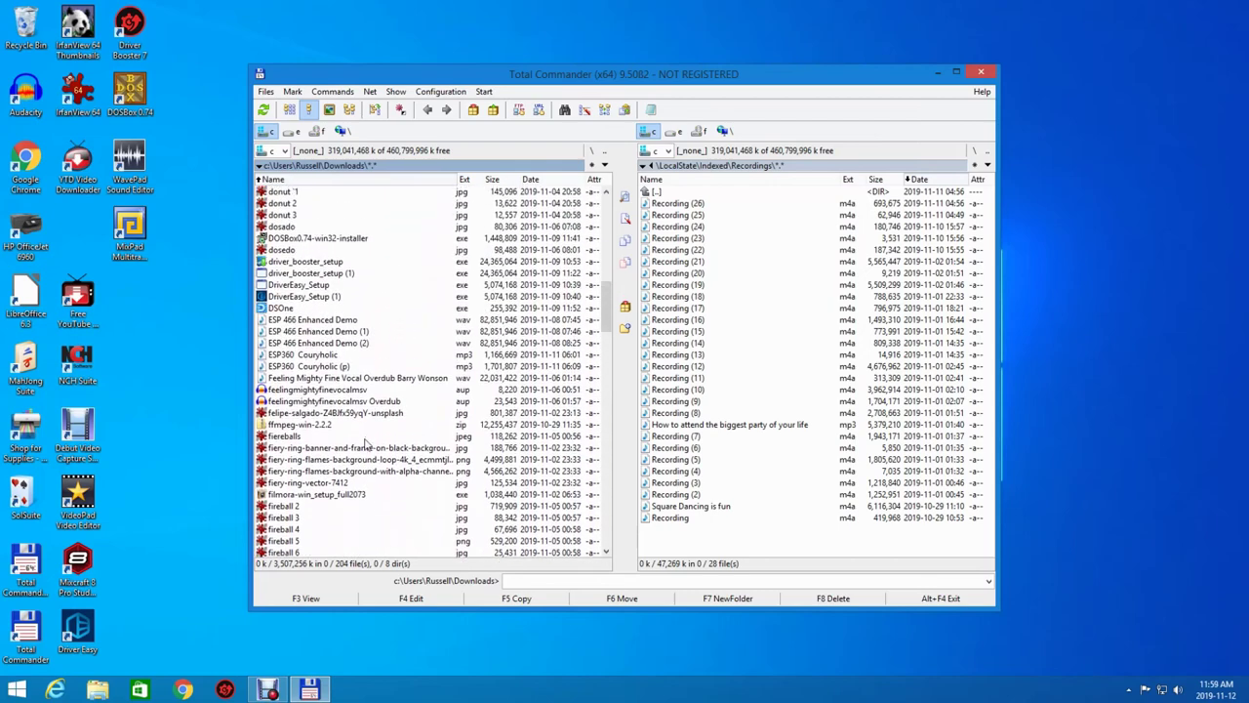
pyautogui.scroll(8, 367, 441)
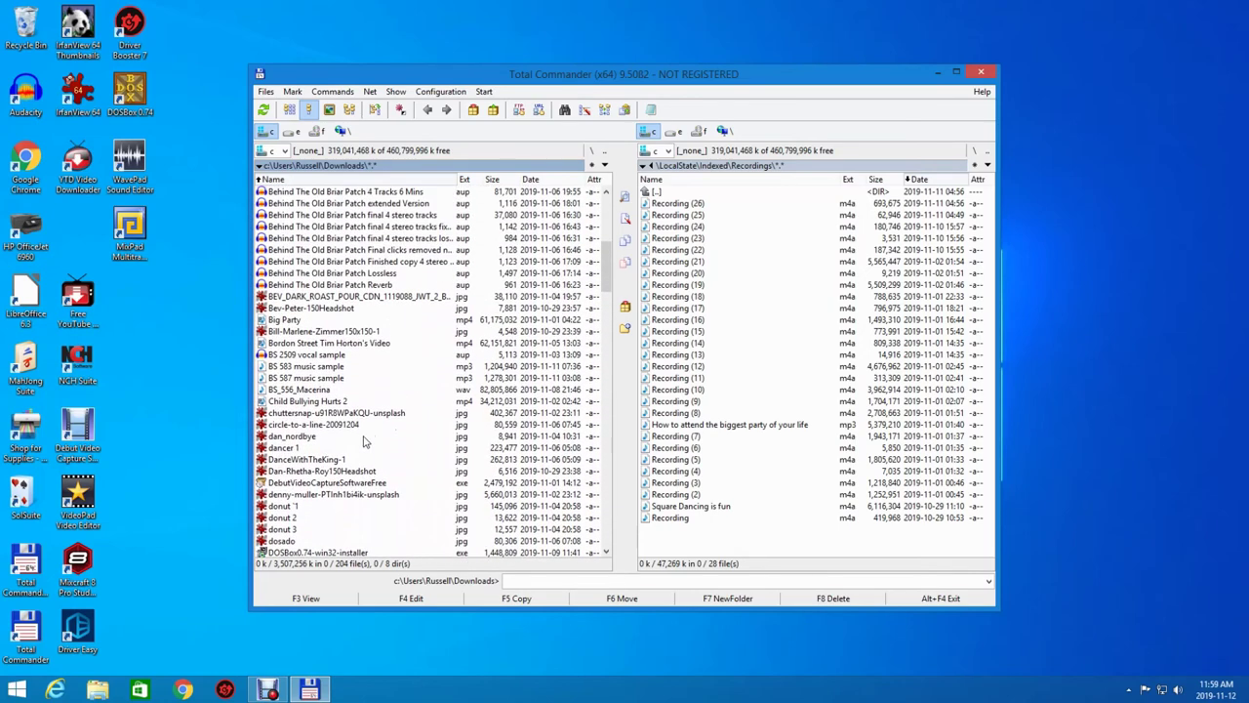
pyautogui.scroll(5, 366, 441)
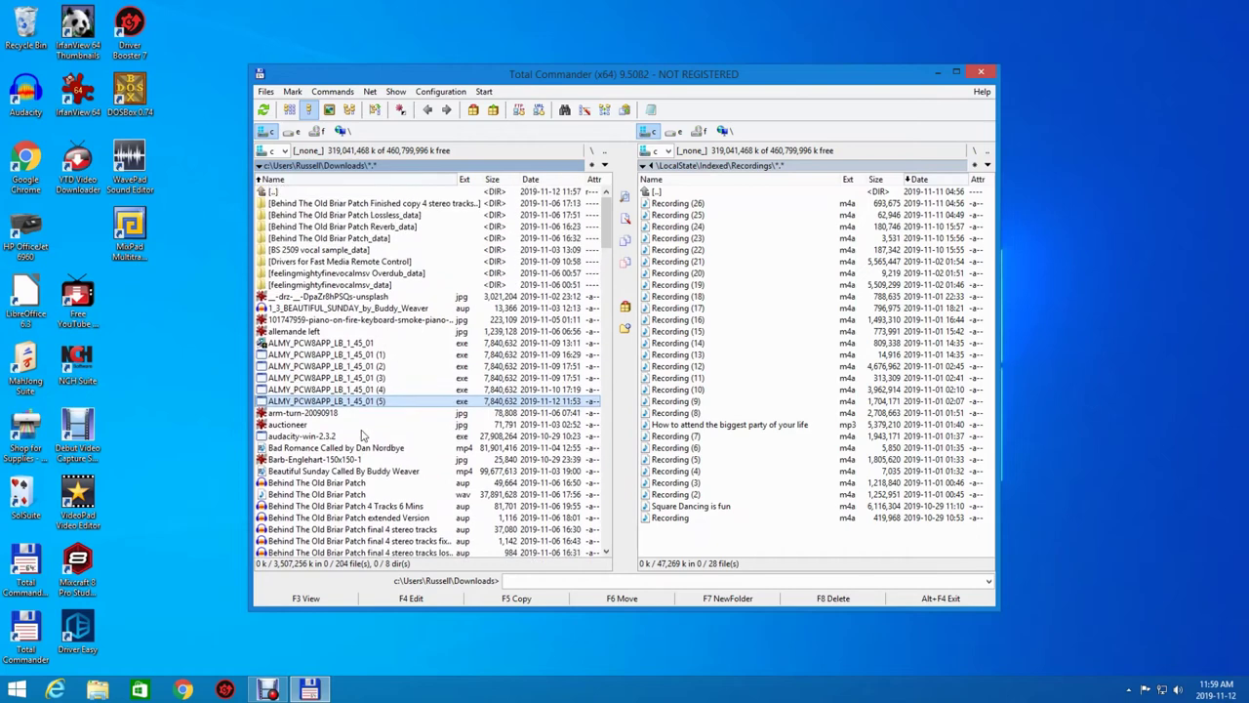
# - Sort the Downloads files by date, newest first, and start the ALMY_PCW8APP_LB_1_45_01 (5) installer with English as setup language
pyautogui.click(537, 179)
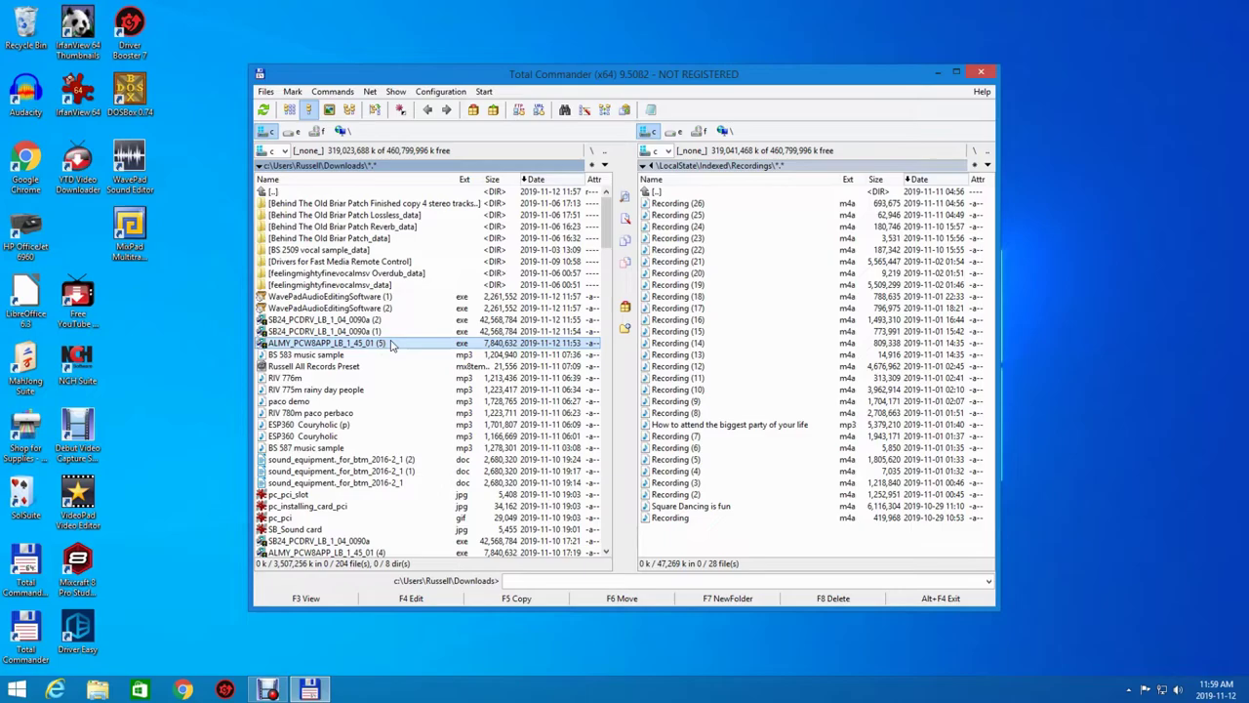
pyautogui.click(390, 344)
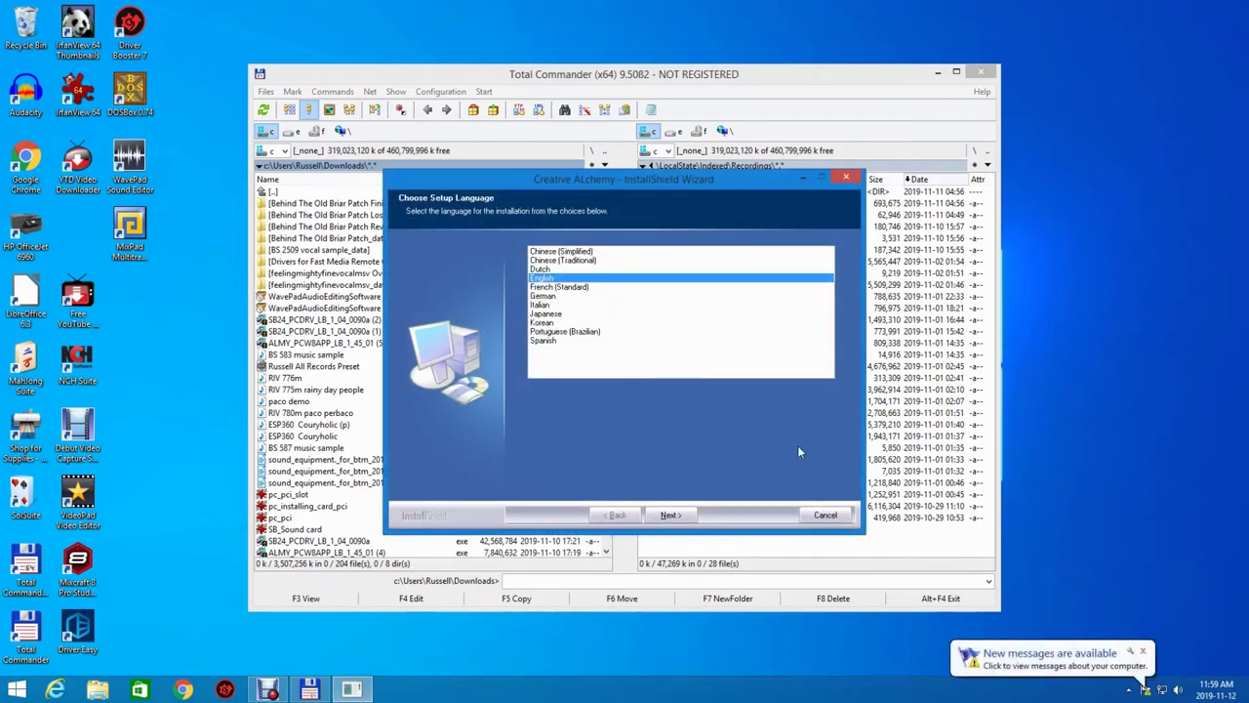
pyautogui.click(670, 514)
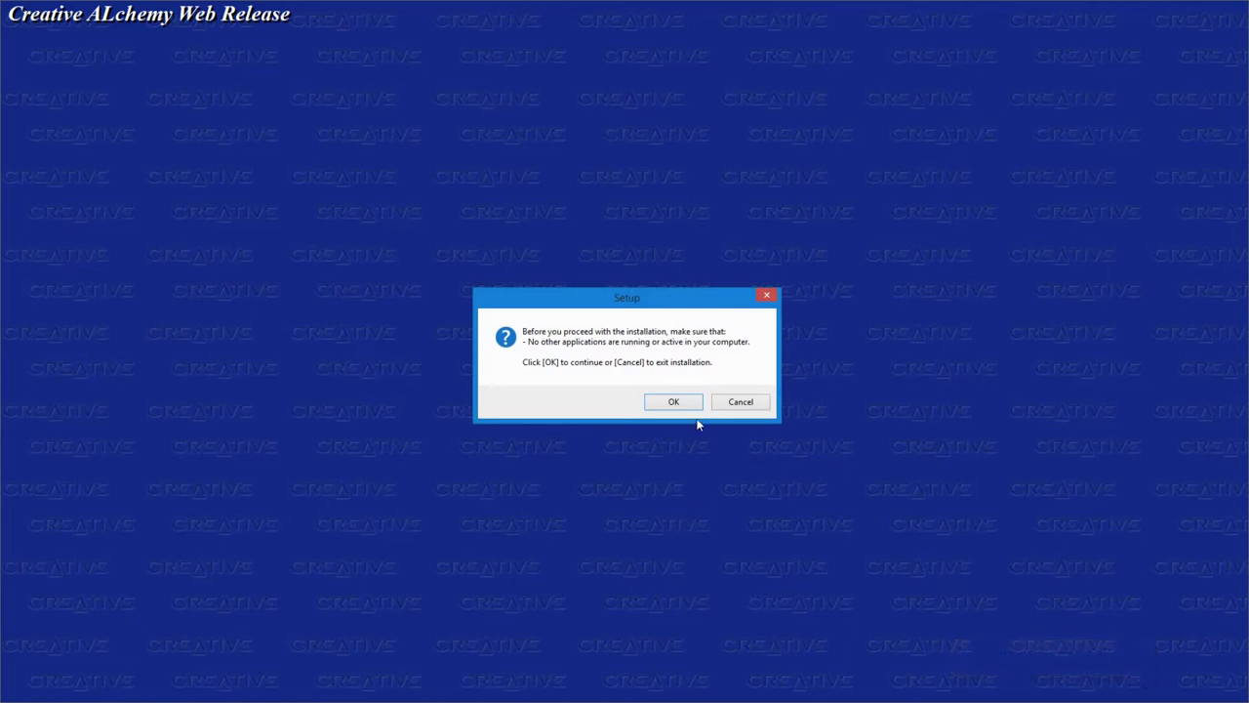
# - Accept the license agreement, install Creative ALchemy in C:\Program Files (x86)\Creative\ALchemy, and finish setup by restarting the computer
pyautogui.click(689, 408)
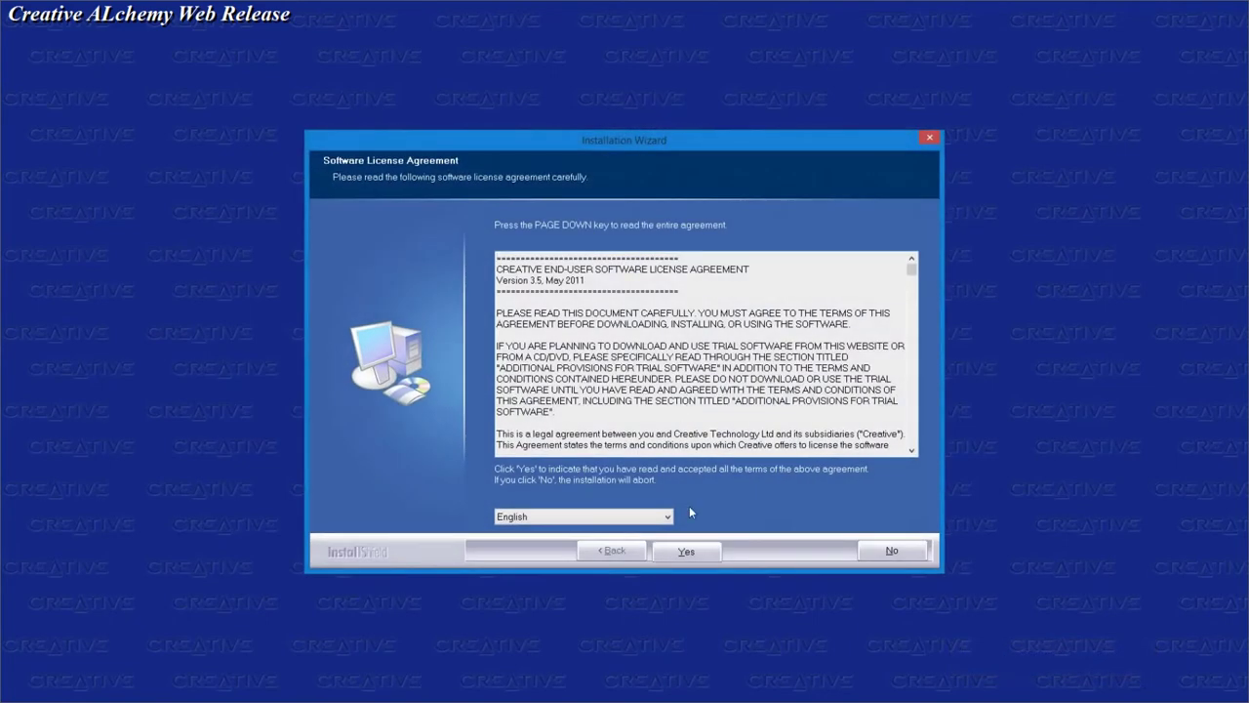
pyautogui.click(700, 553)
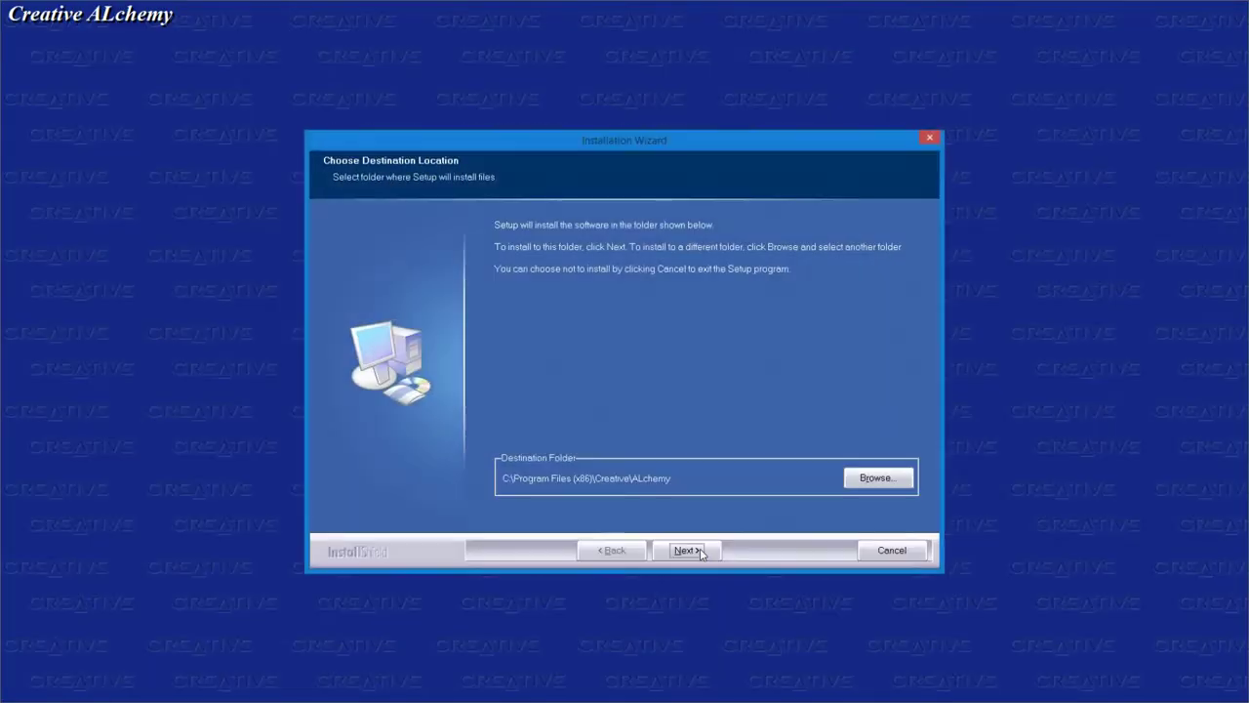
pyautogui.click(705, 552)
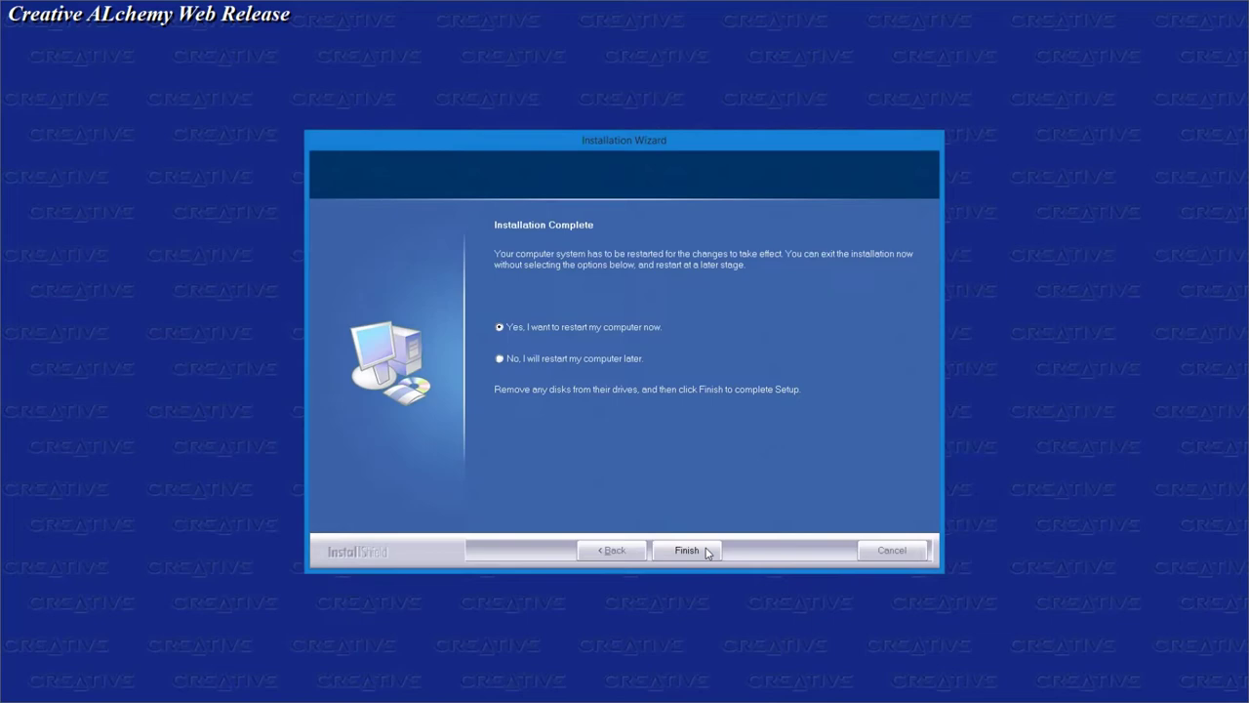
pyautogui.click(687, 550)
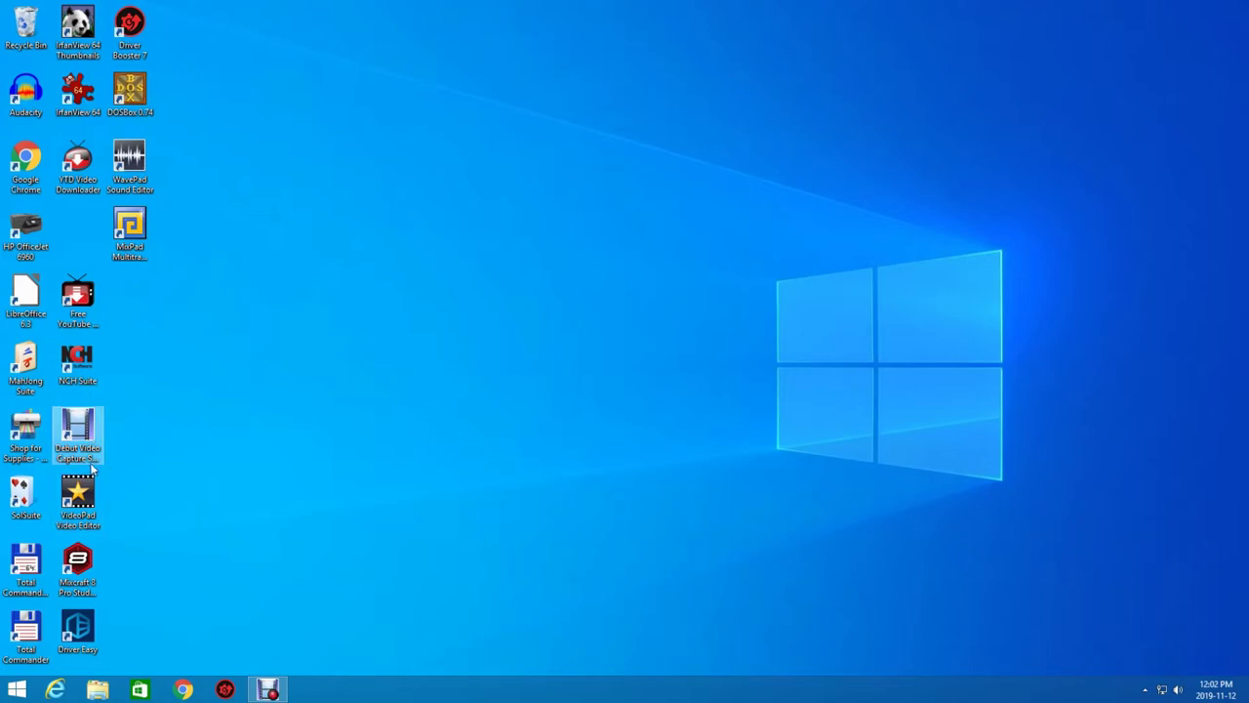
# - Reopen the 64-bit Total Commander past its shareware notice and run the driver installer SB24_PCDRV_LB_1_04_0090a (2)
pyautogui.click(27, 564)
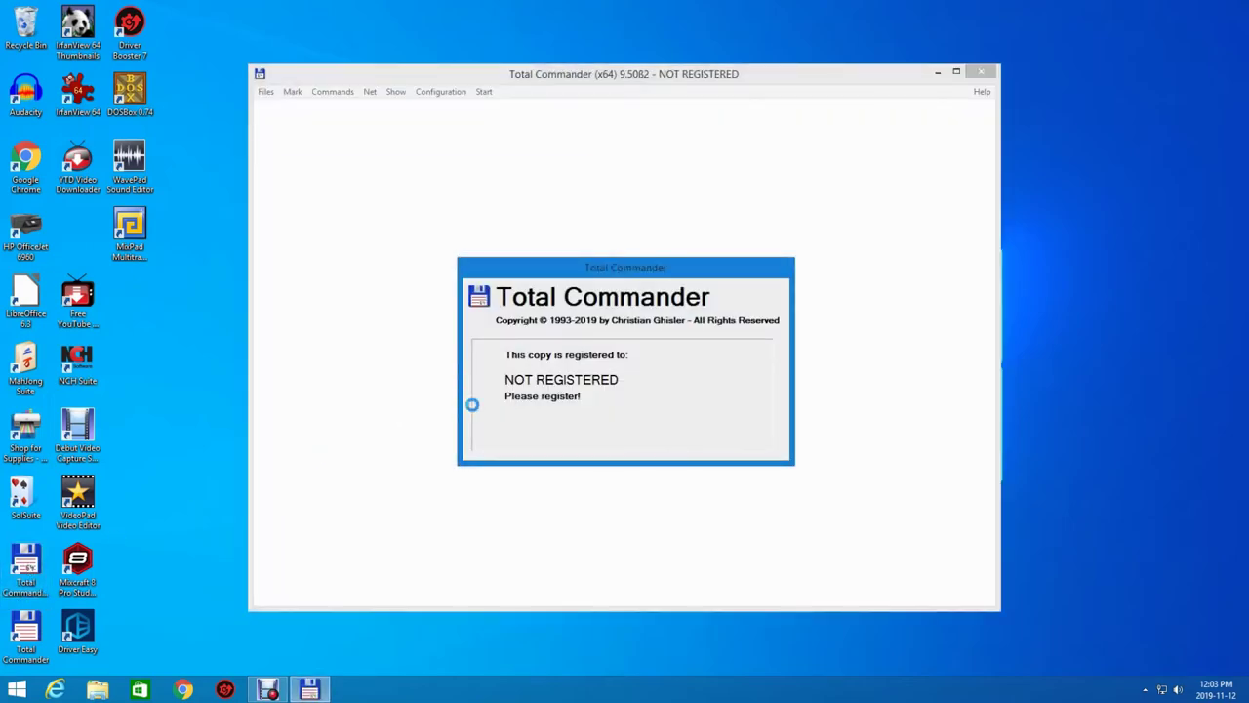
pyautogui.click(546, 442)
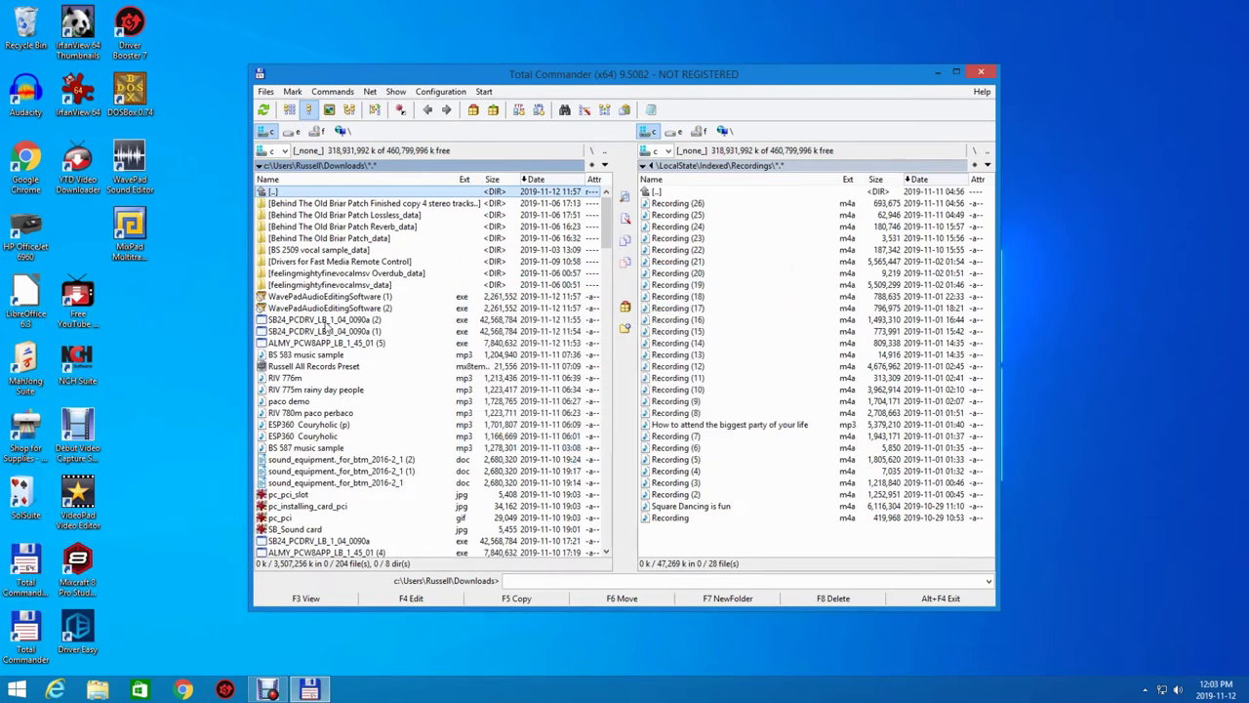
pyautogui.click(330, 322)
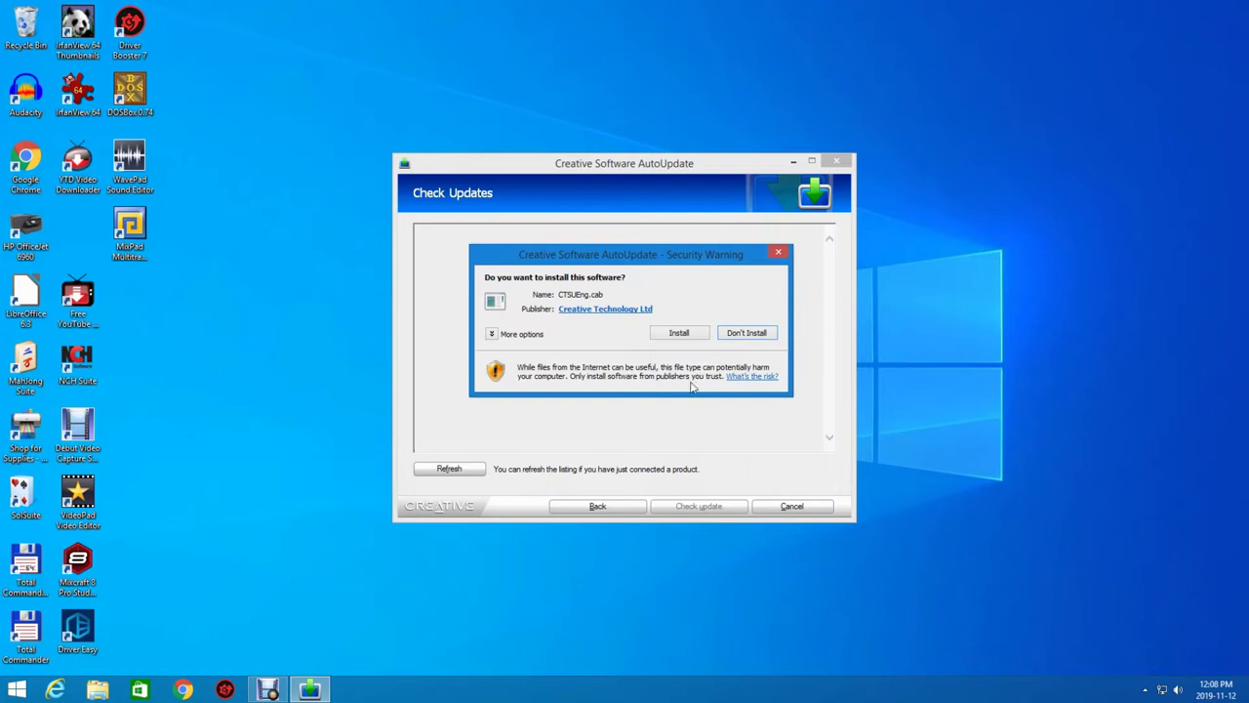
# - Allow Creative Software AutoUpdate to install the CTSUEng.cab and CTPID.cab components from Creative Technology Ltd
pyautogui.click(465, 477)
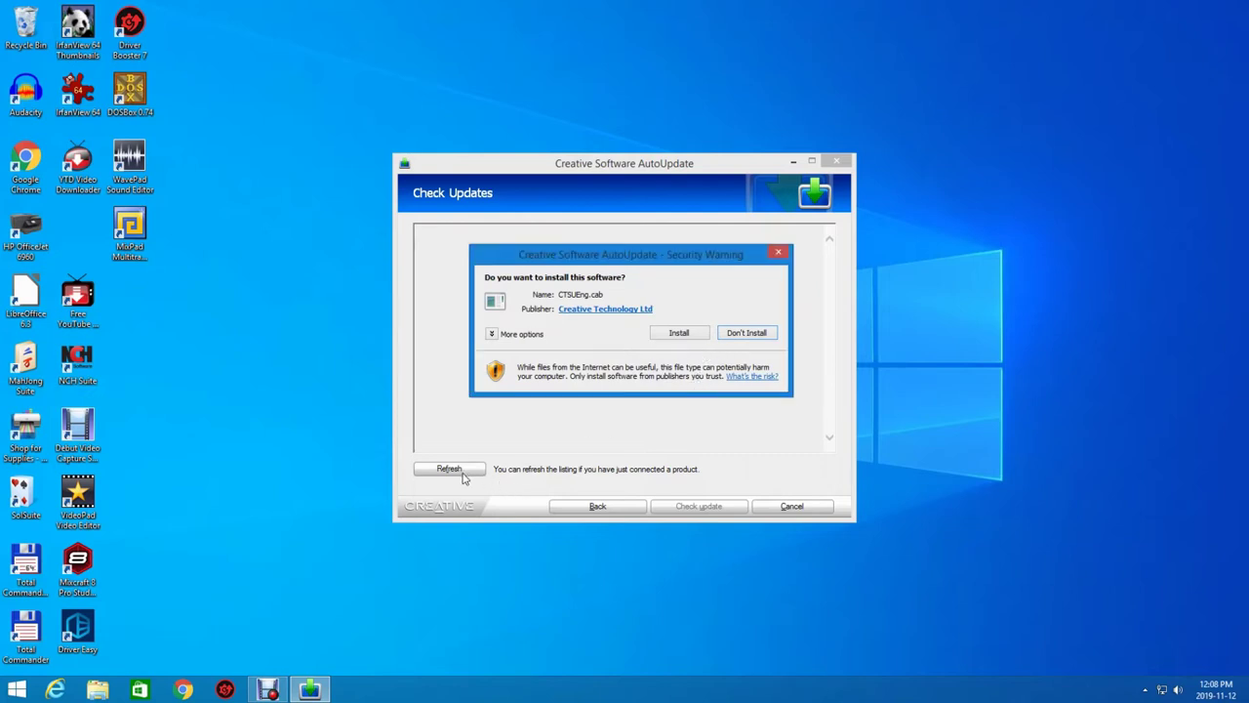
pyautogui.click(687, 336)
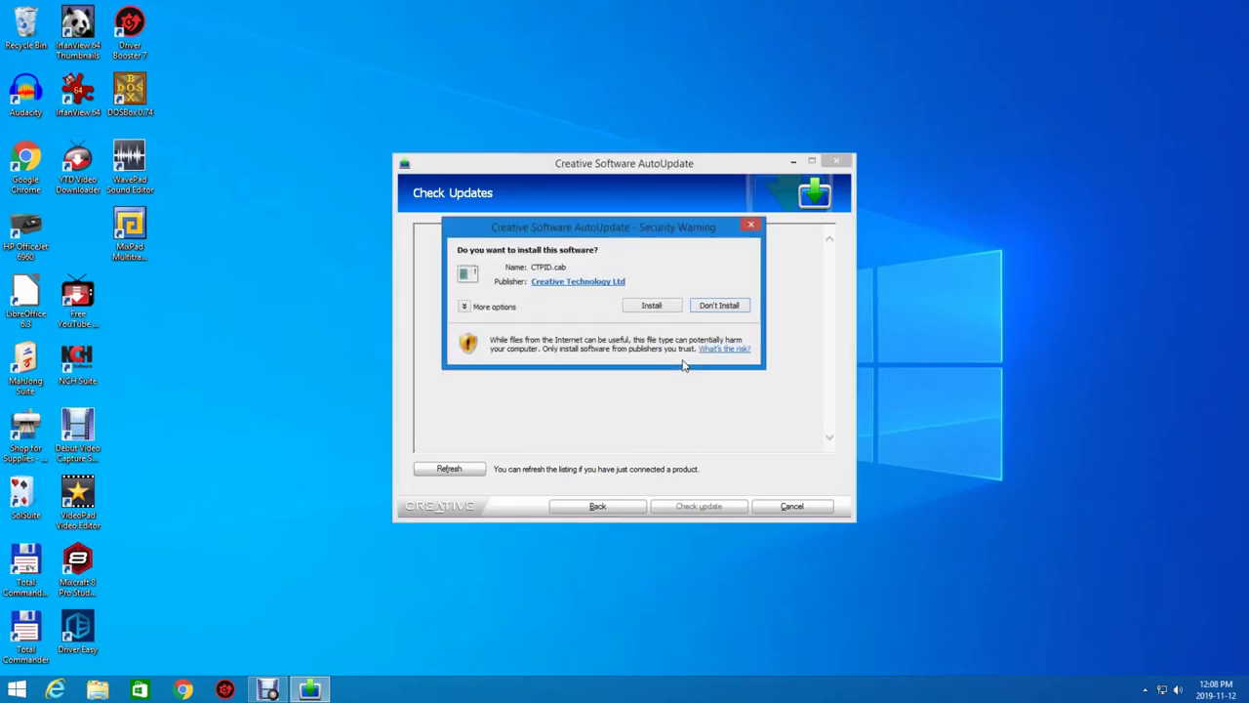
pyautogui.click(652, 305)
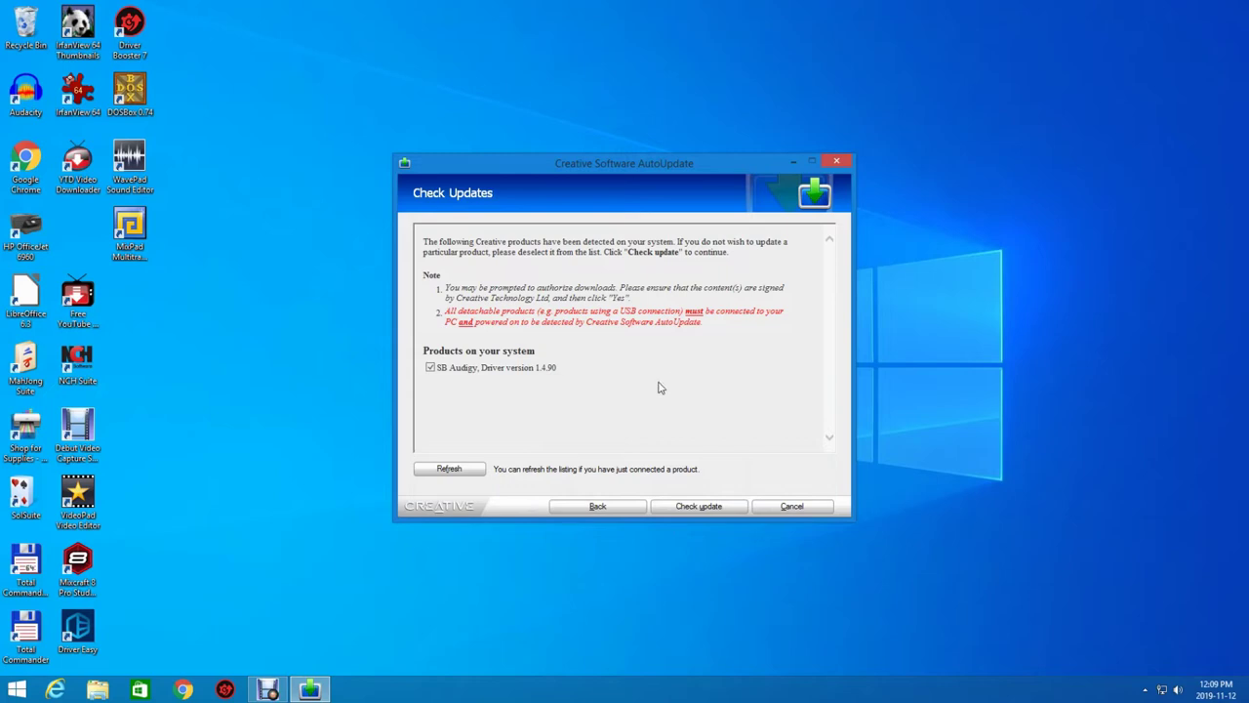
# - Check for updates to the SB Audigy driver and close Creative Software AutoUpdate
pyautogui.click(702, 506)
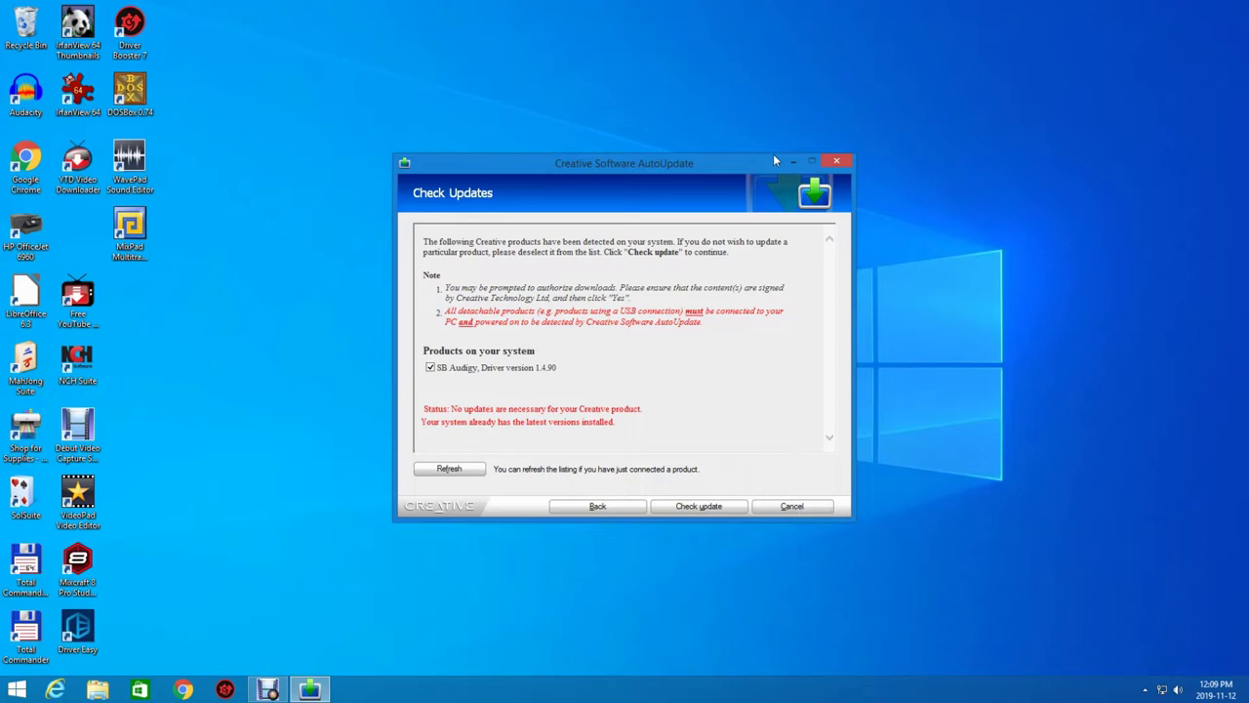
pyautogui.click(837, 159)
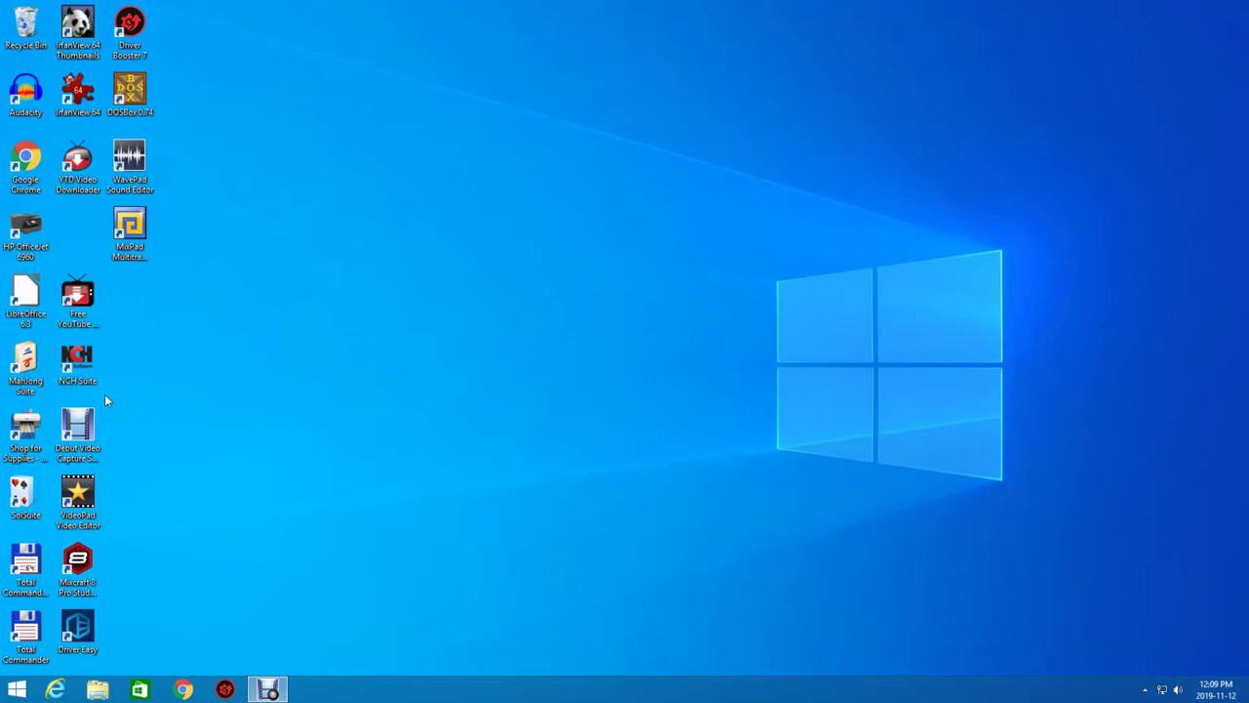
# - Find the Control Panel among the installed apps and open its Sound settings
pyautogui.moveTo(1248, 0)
pyautogui.click(26, 686)
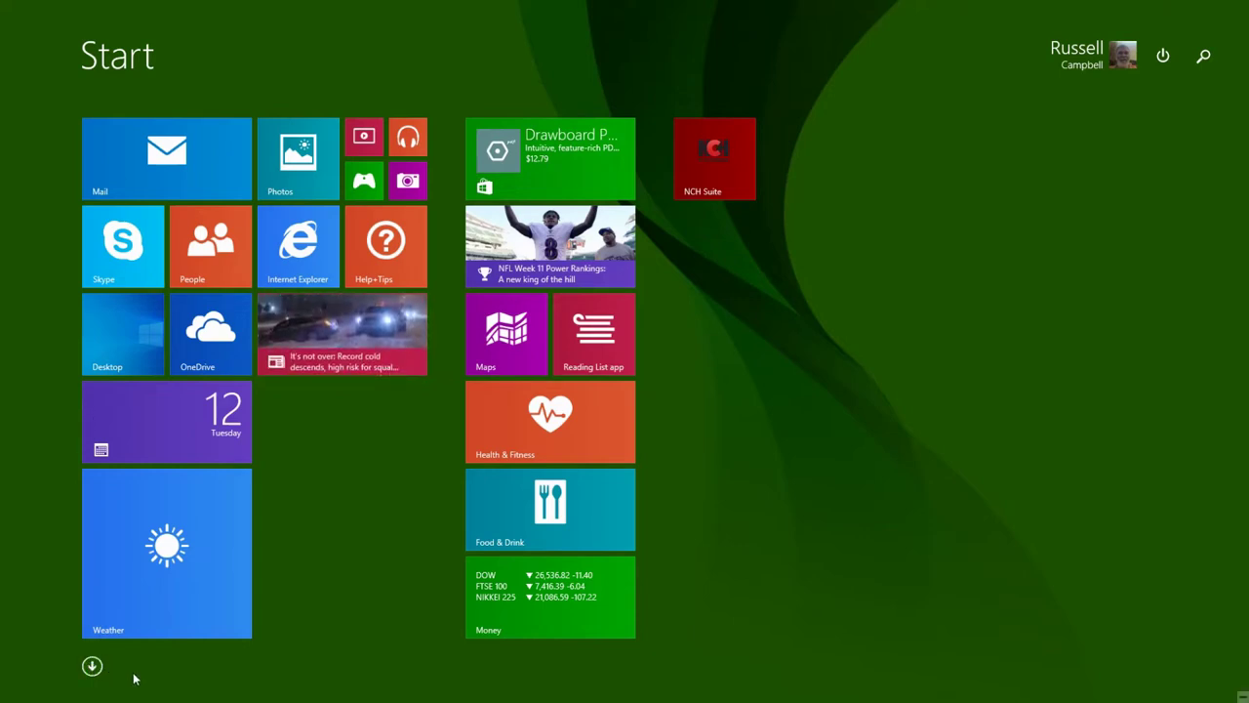
pyautogui.moveTo(98, 700)
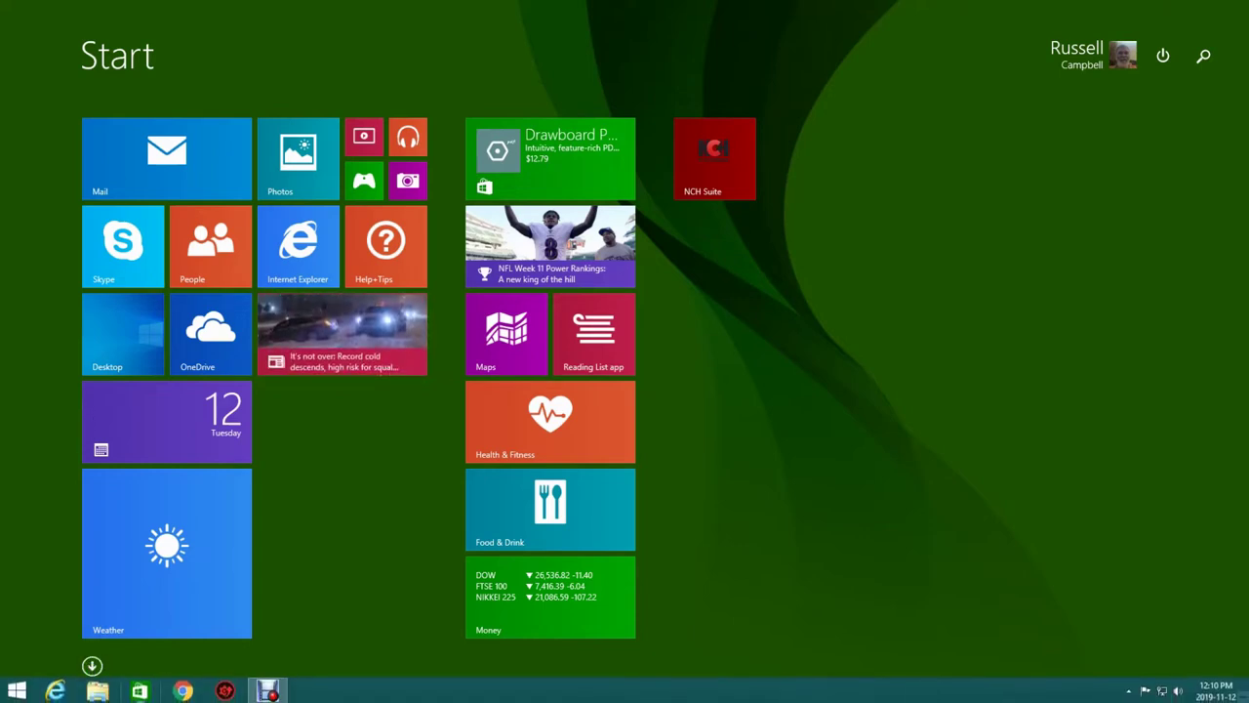
pyautogui.click(92, 666)
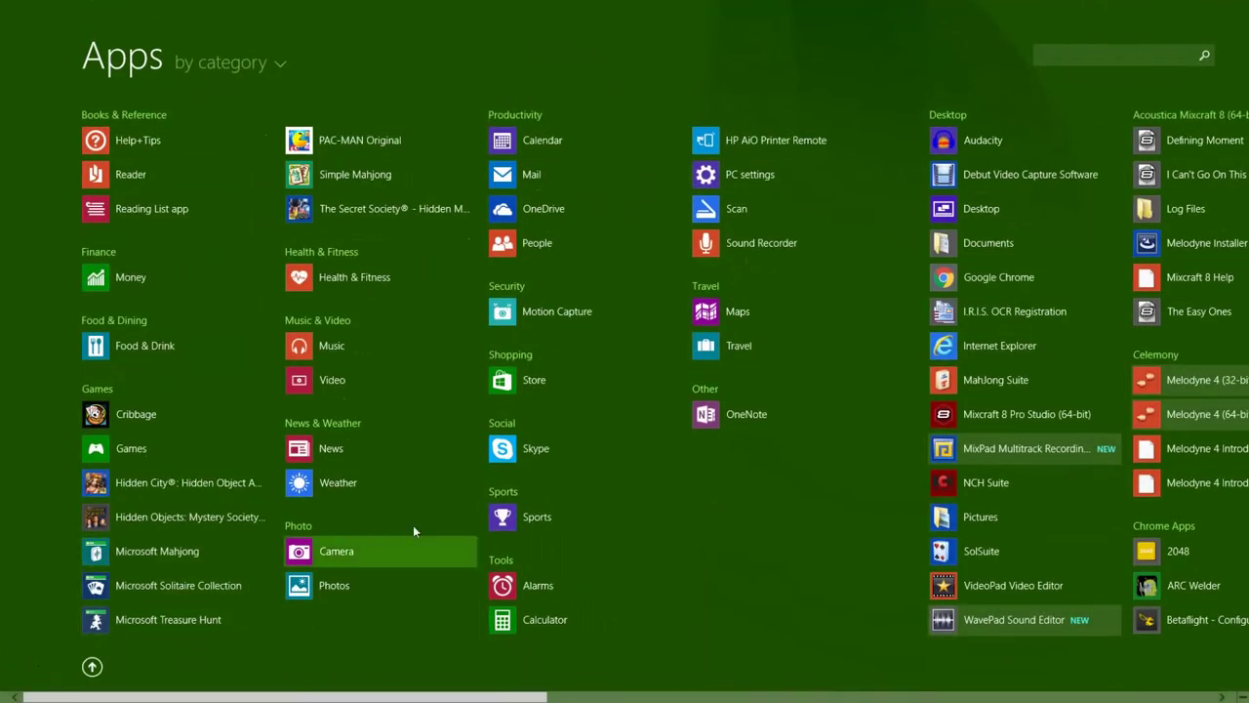
pyautogui.scroll(-5, 970, 515)
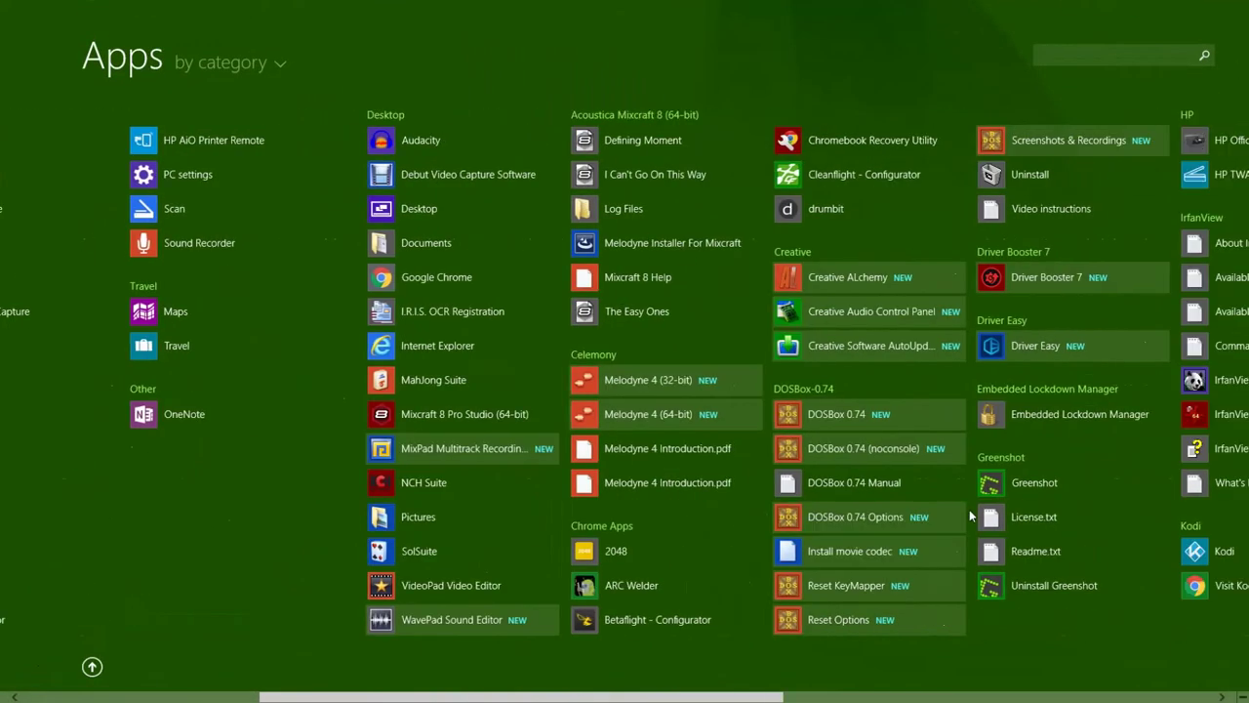
pyautogui.scroll(-9, 970, 515)
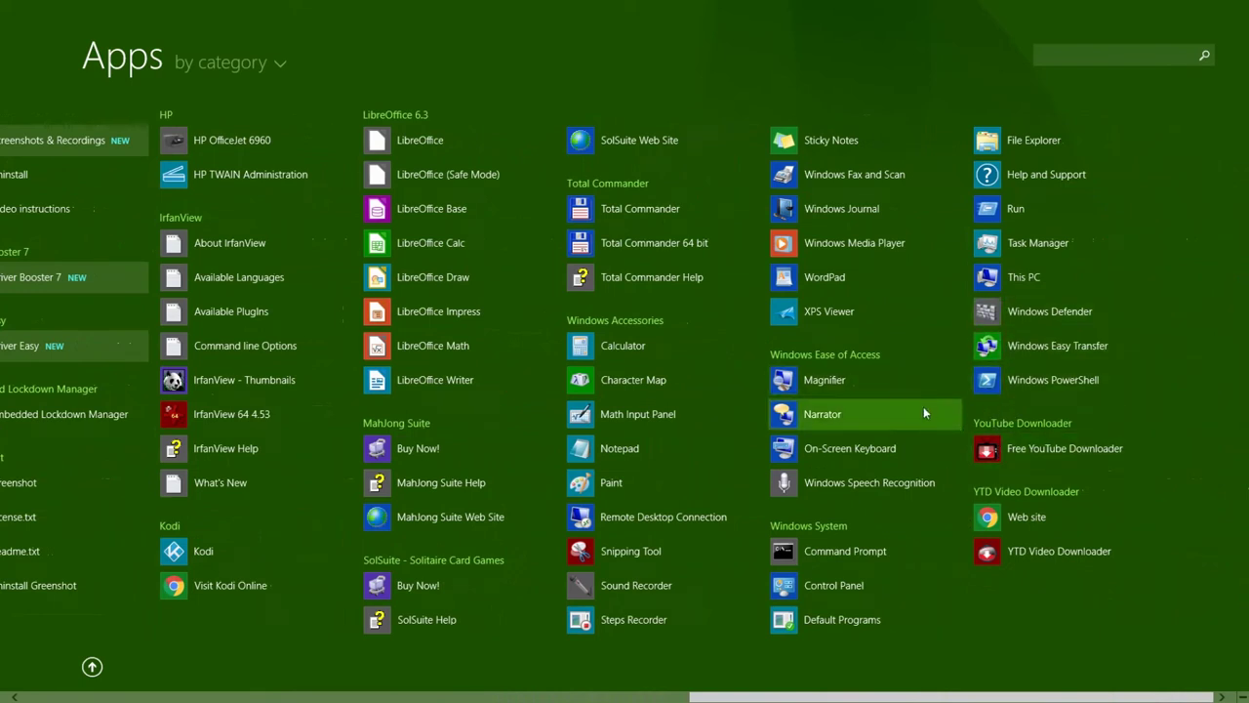
pyautogui.click(818, 588)
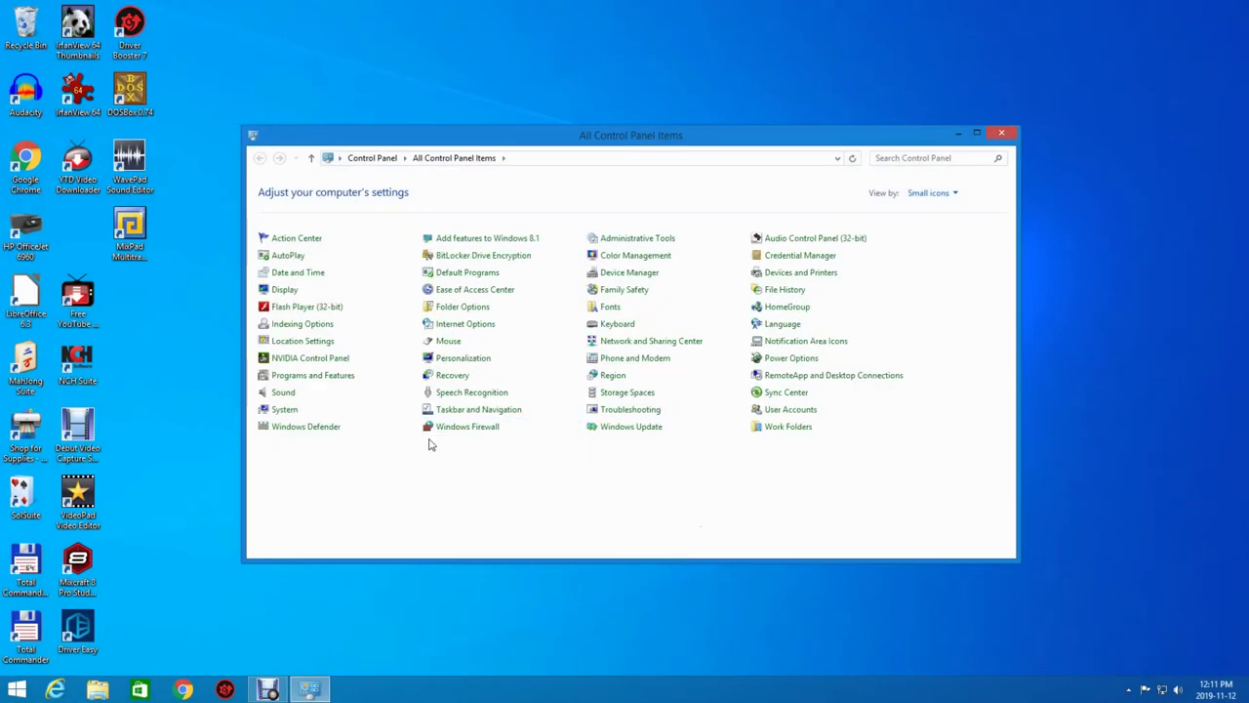
pyautogui.click(315, 403)
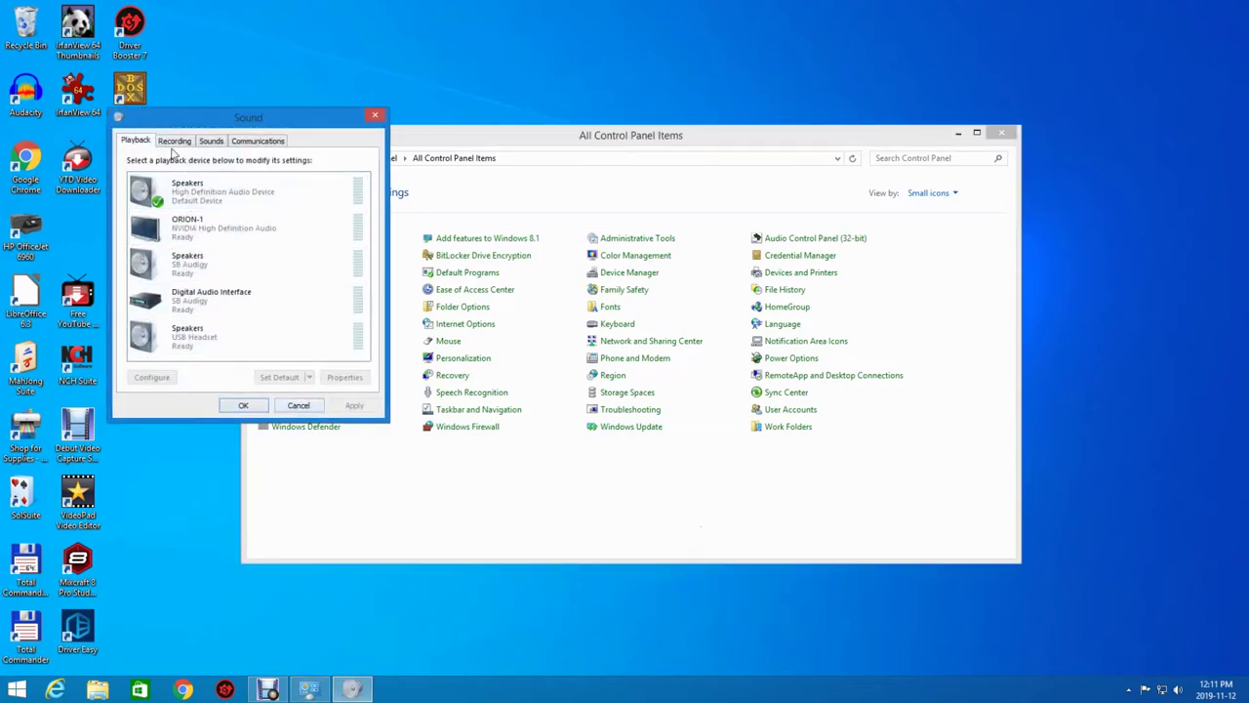
# - Set the SB Audigy speakers as both the default playback device and the default communication device
pyautogui.click(183, 273)
pyautogui.rightClick(183, 274)
pyautogui.click(244, 322)
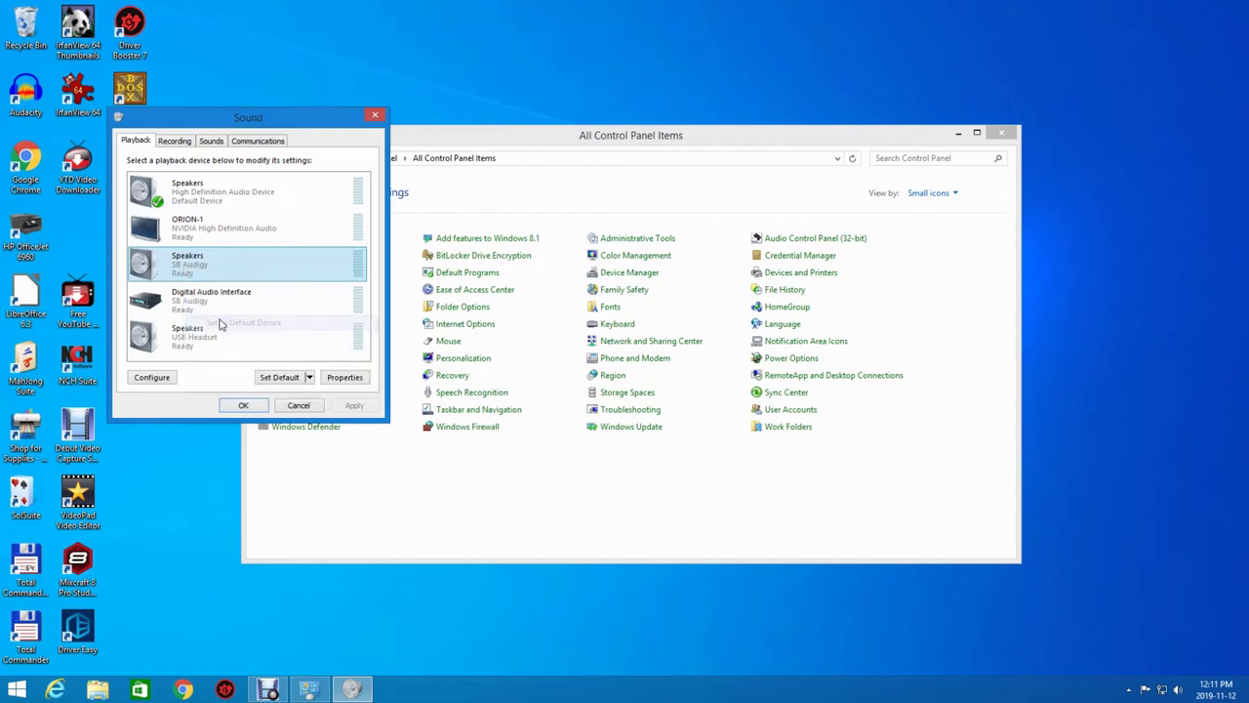
pyautogui.rightClick(198, 240)
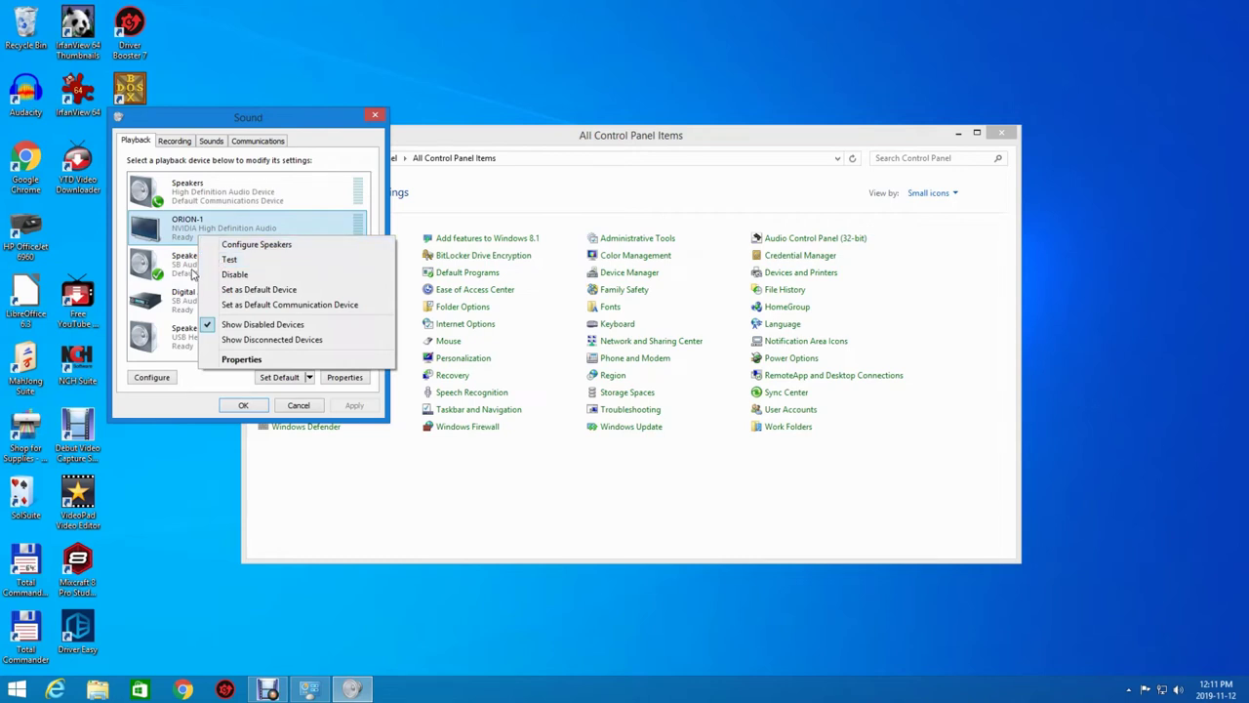
pyautogui.rightClick(192, 272)
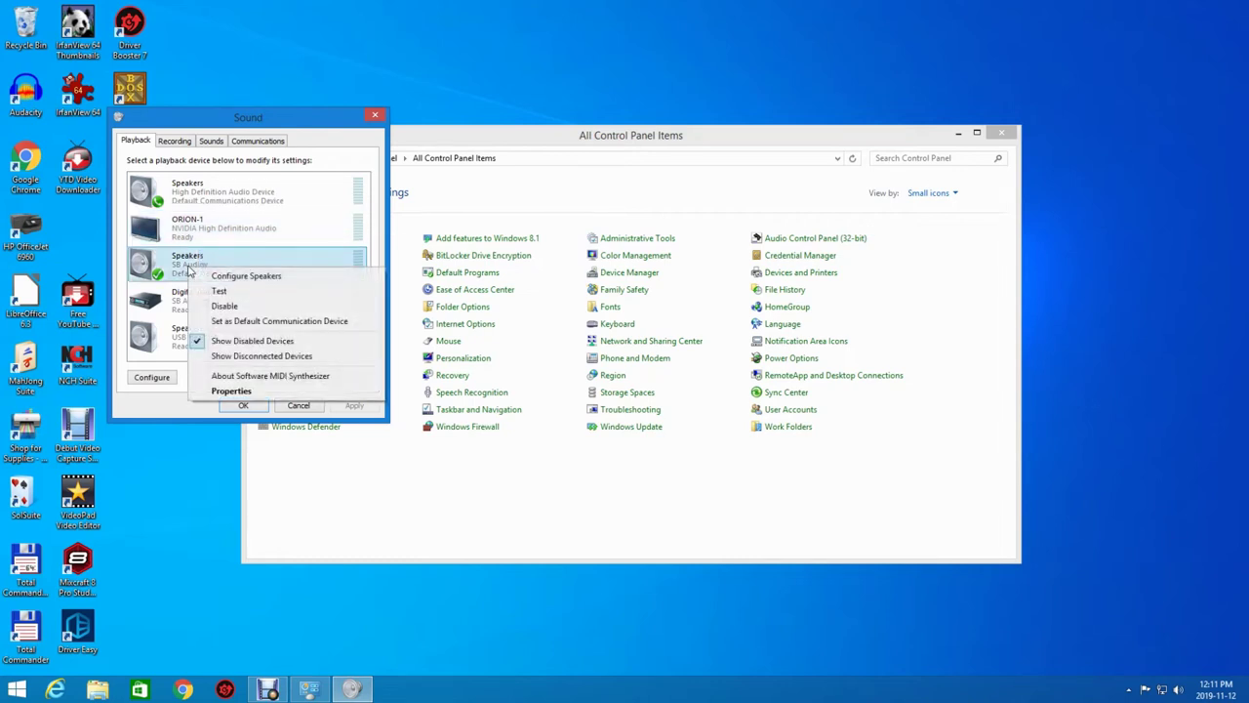
pyautogui.click(225, 321)
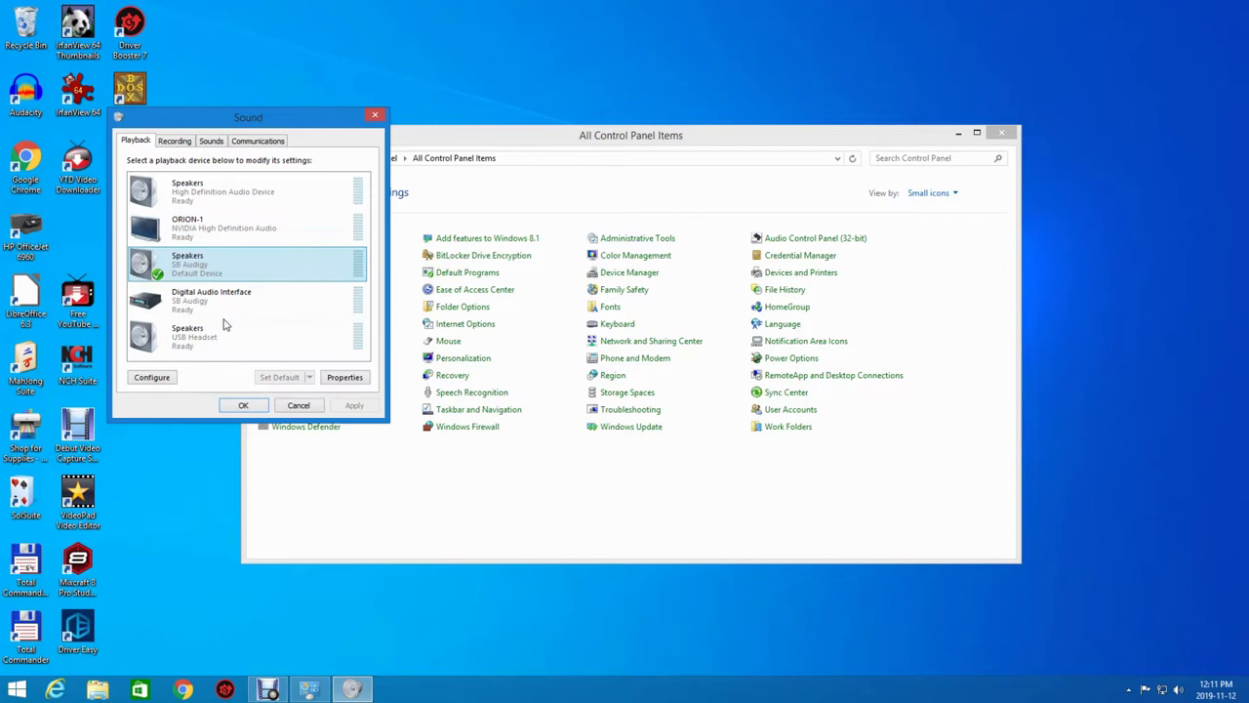
# - Make the ORION-1 NVIDIA High Definition Audio output the default playback device
pyautogui.rightClick(192, 279)
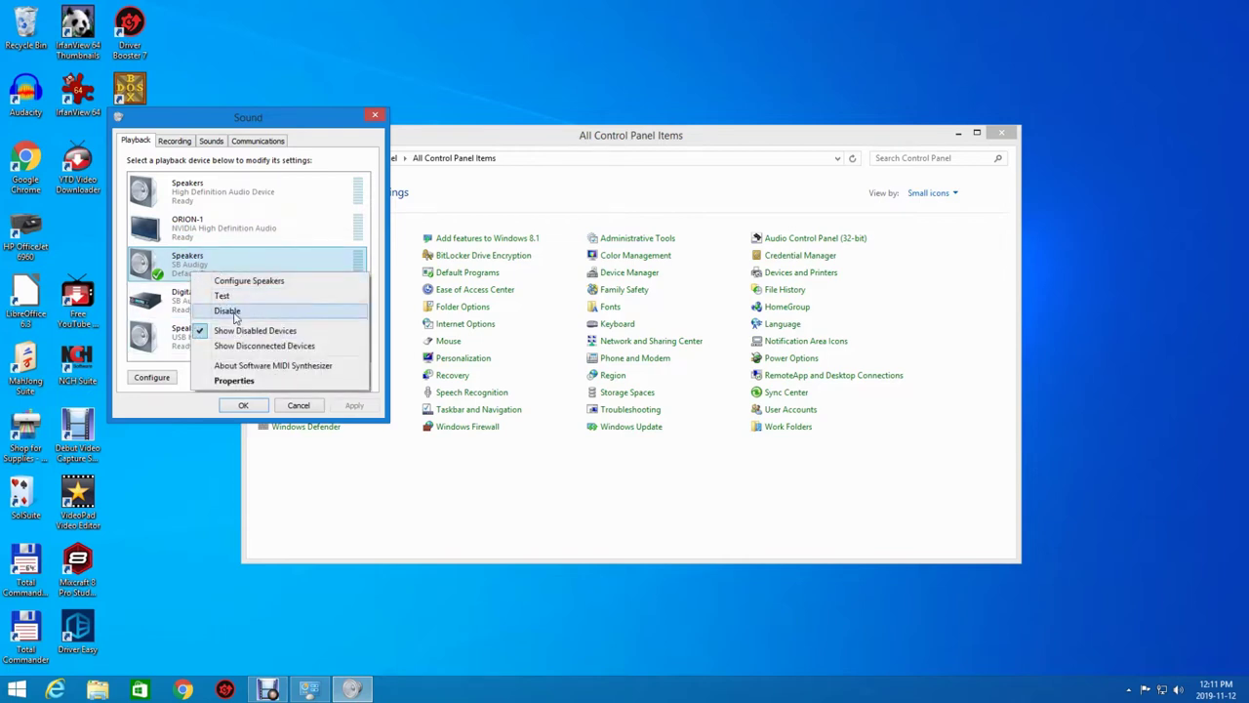
pyautogui.click(207, 236)
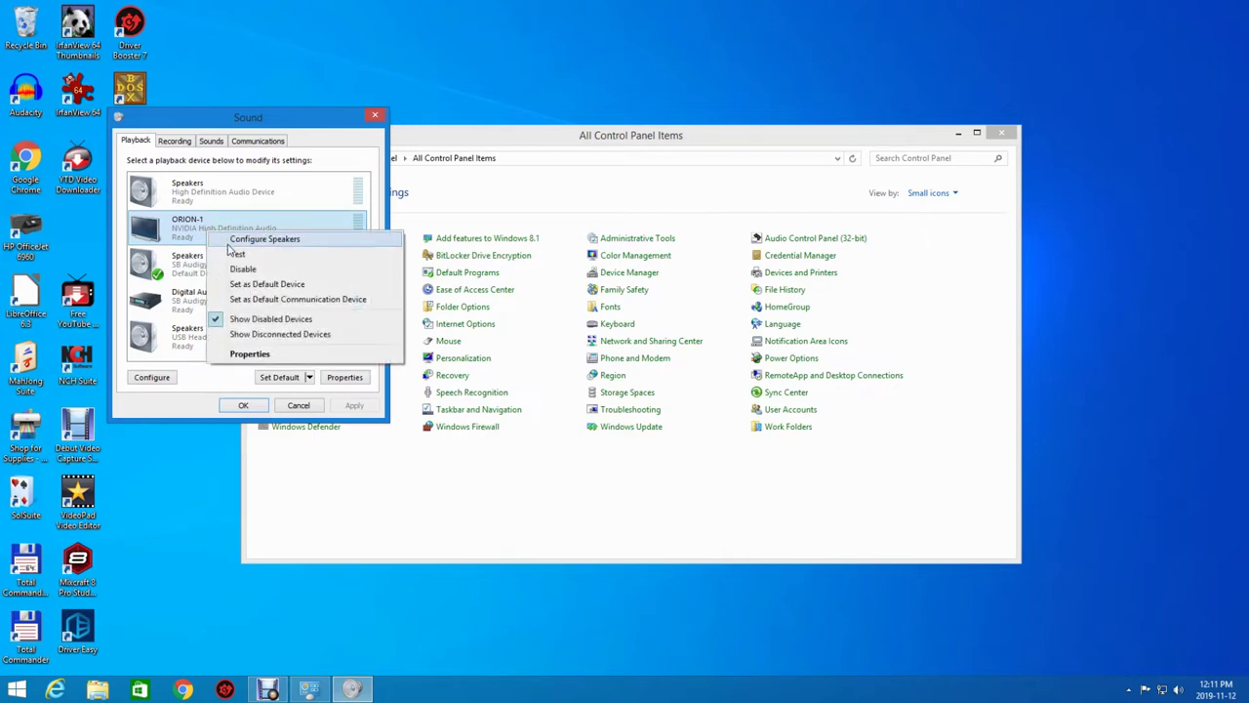
pyautogui.click(246, 284)
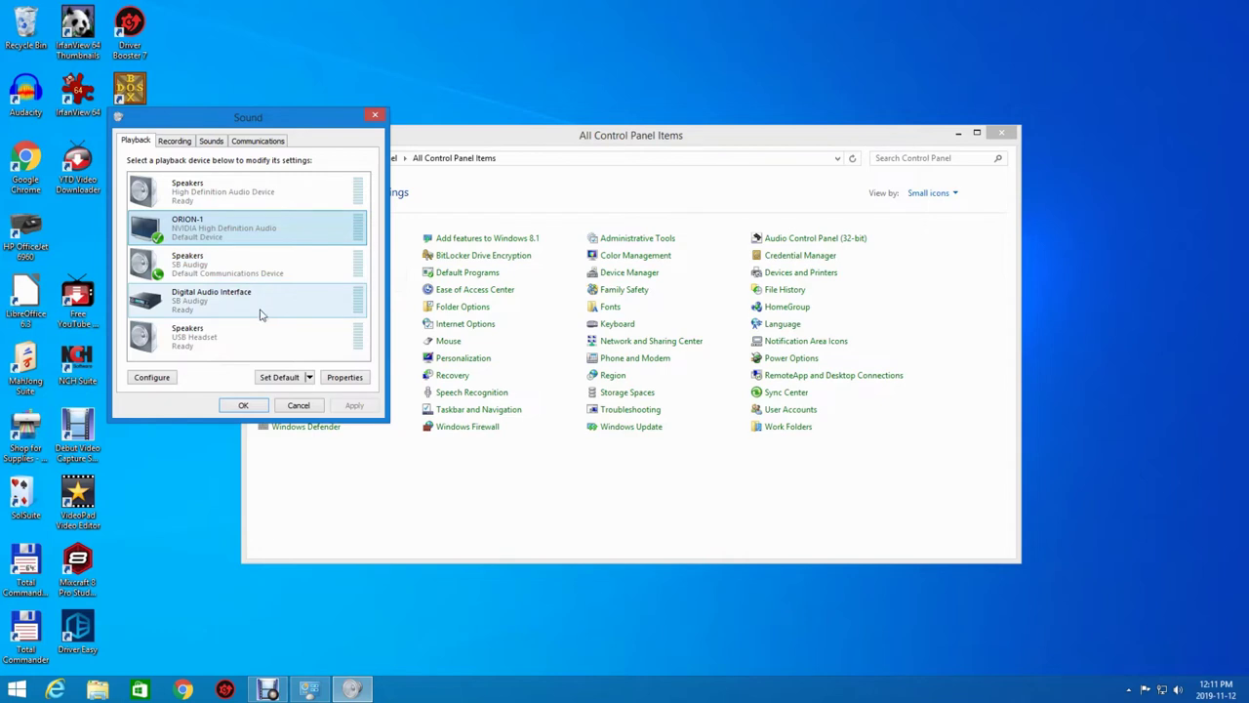
# - Open the SB Audigy speakers' properties and unmute Line-In in their playback levels
pyautogui.click(208, 268)
pyautogui.doubleClick(208, 268)
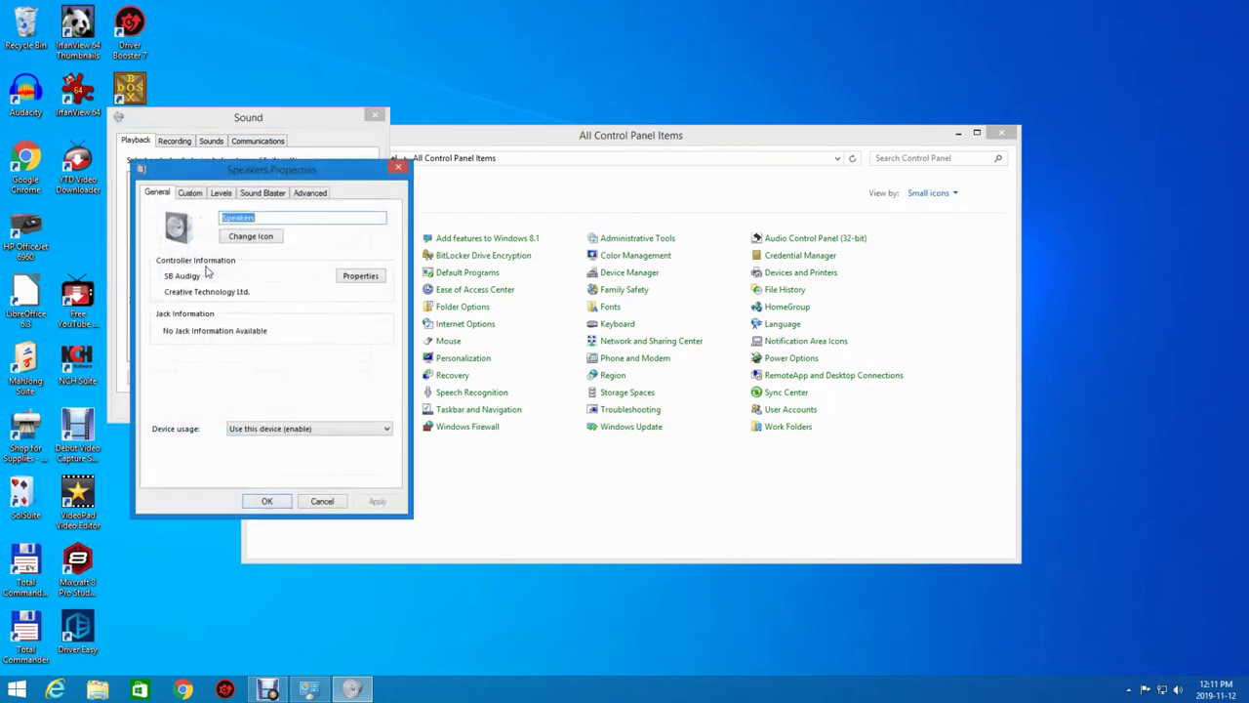
pyautogui.click(229, 197)
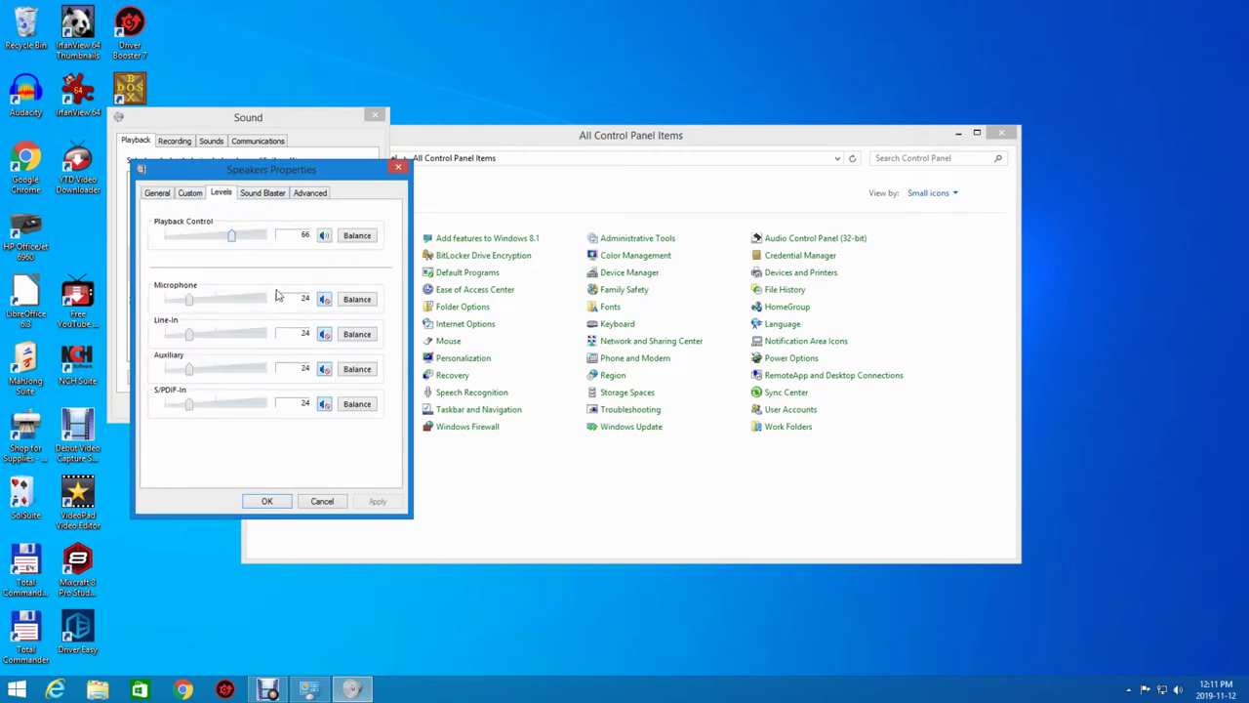
pyautogui.click(326, 335)
# - Review the SB Audigy speakers' general, custom, level and advanced settings and the controller's device status, then close the properties
pyautogui.click(191, 195)
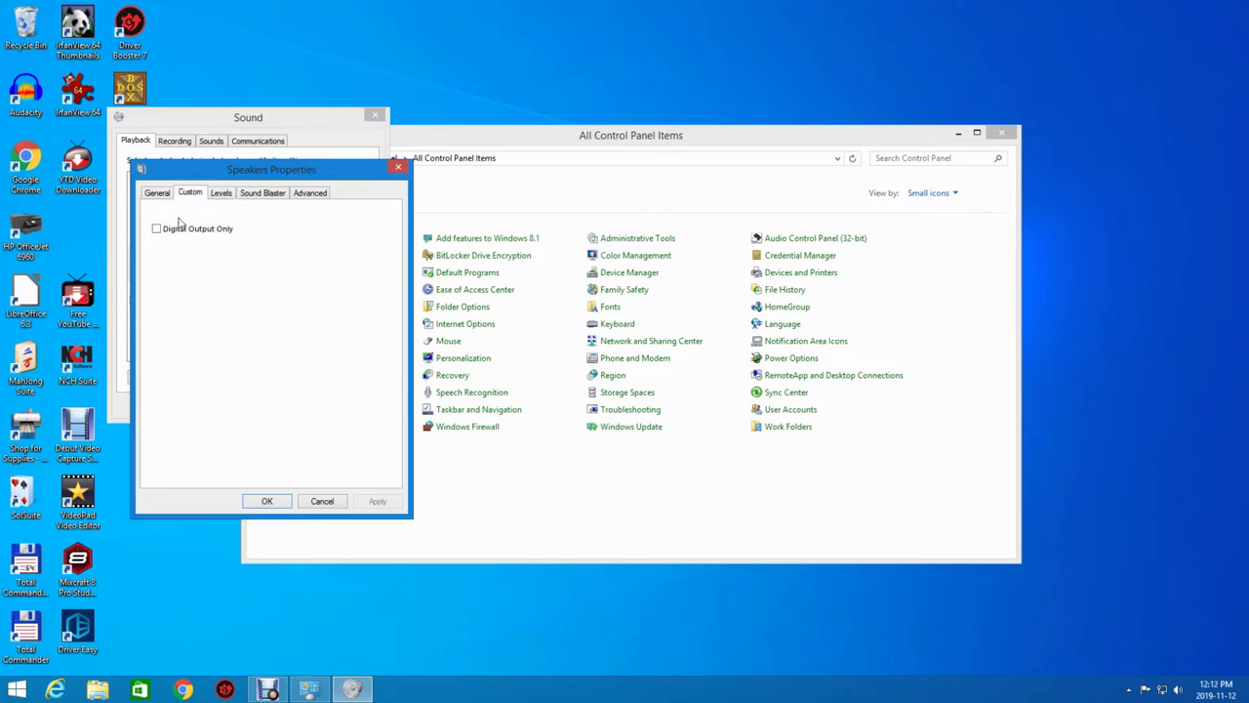
pyautogui.click(158, 194)
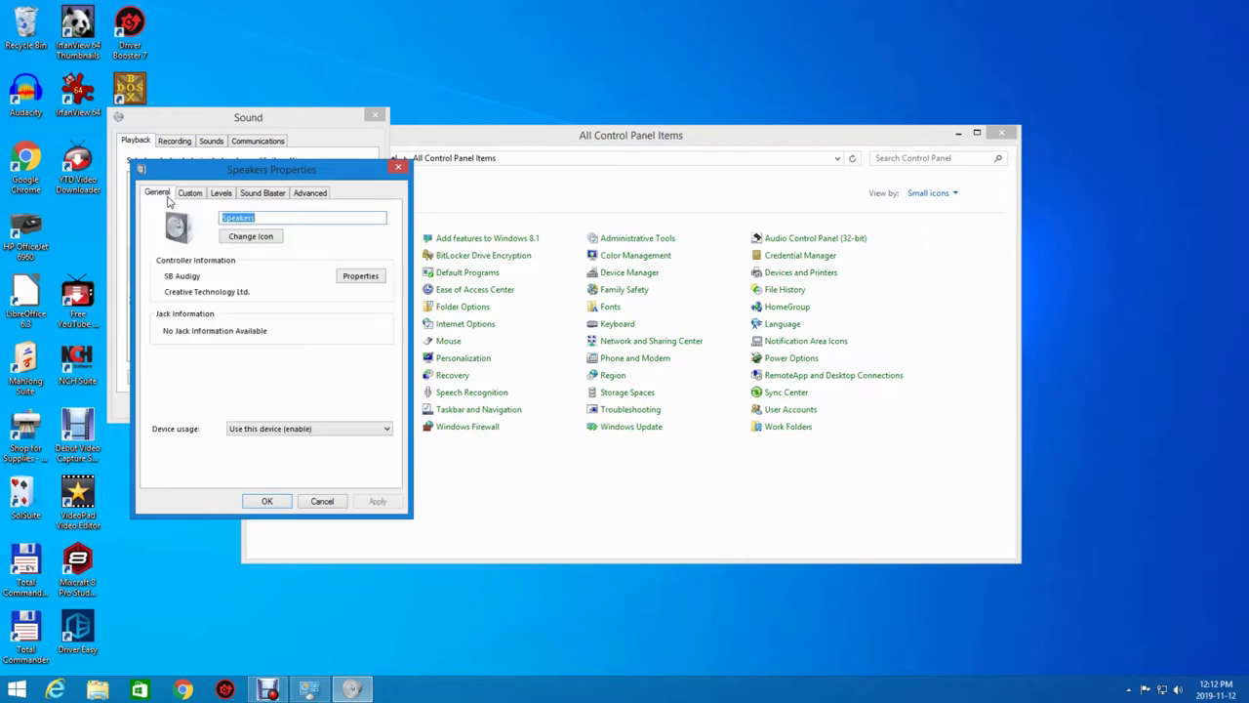
pyautogui.click(246, 195)
pyautogui.click(298, 198)
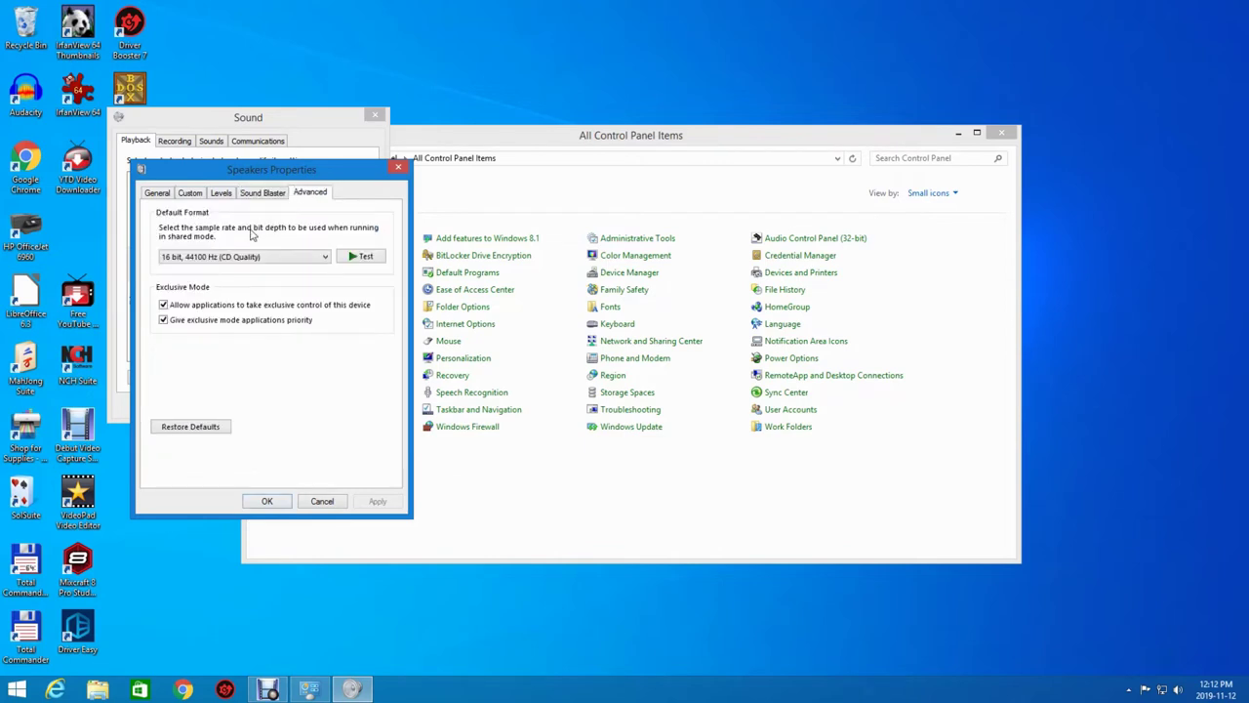
pyautogui.click(222, 196)
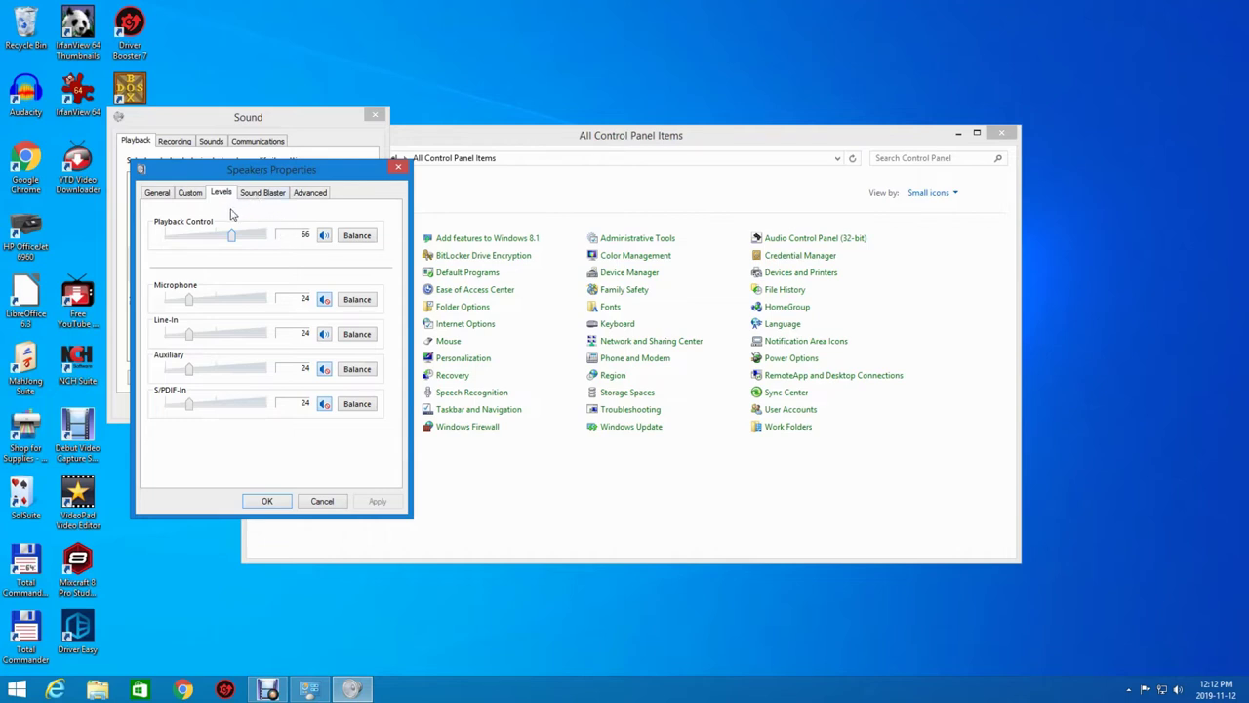
pyautogui.click(190, 194)
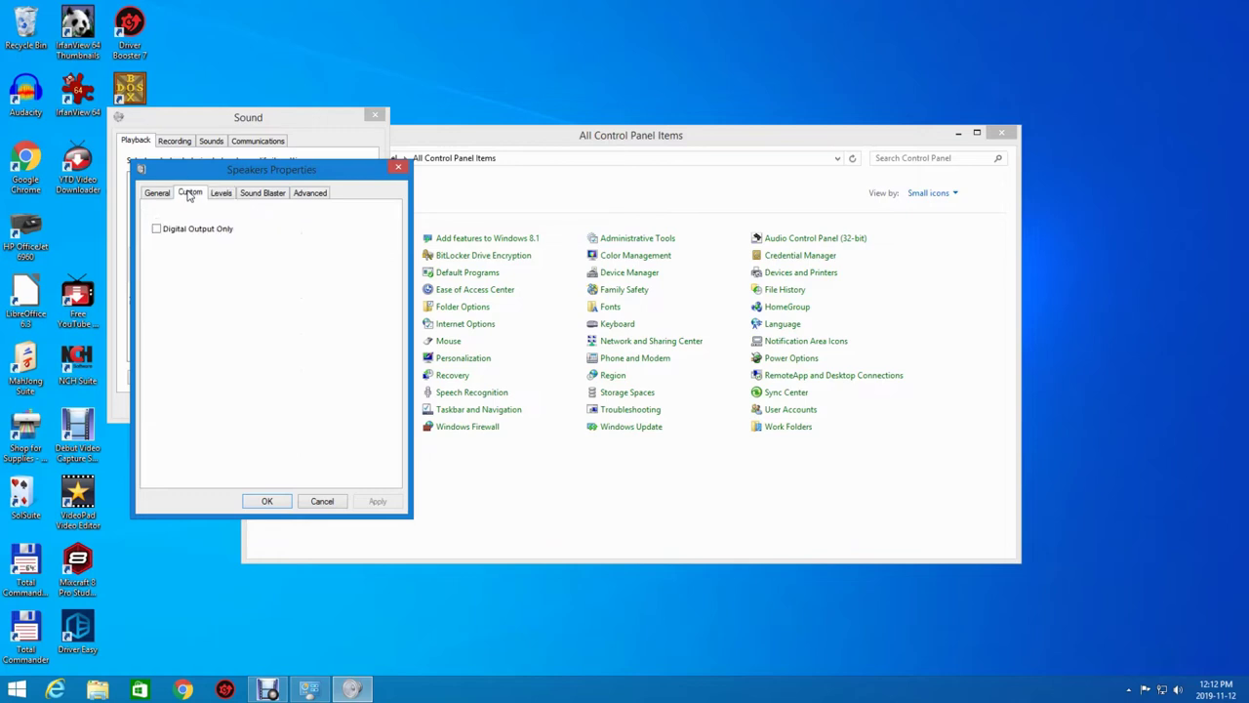
pyautogui.click(157, 193)
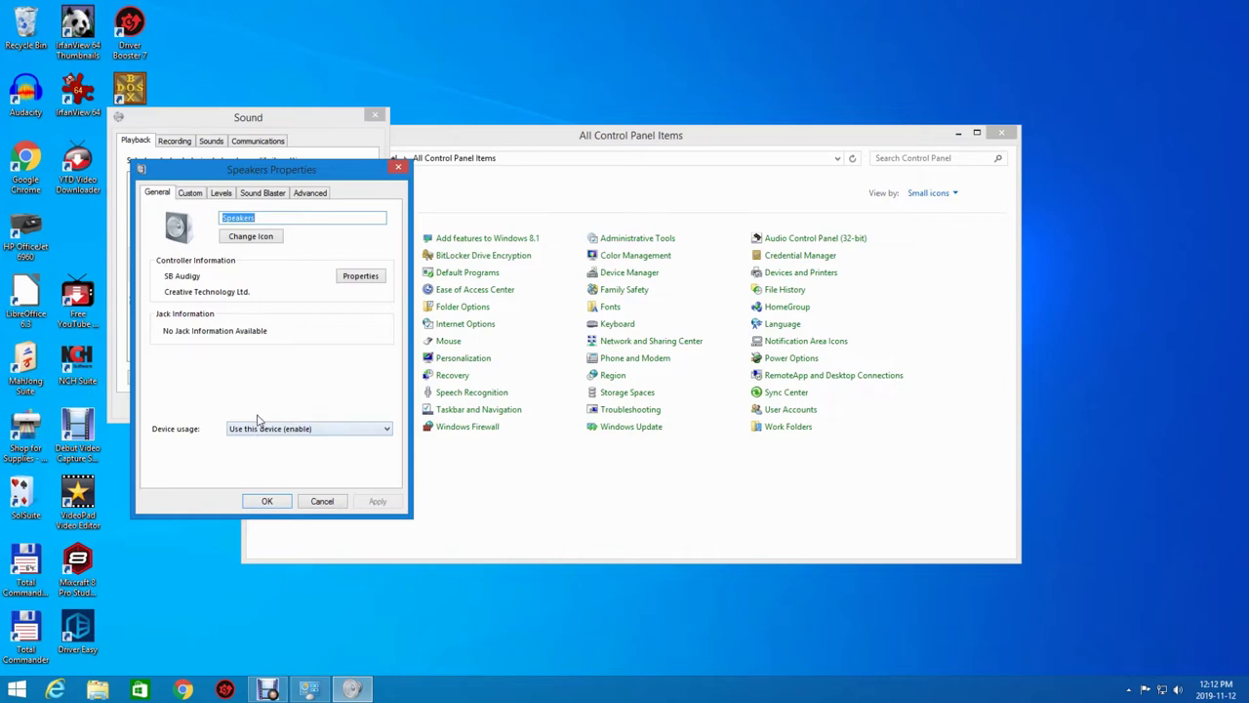
pyautogui.click(356, 286)
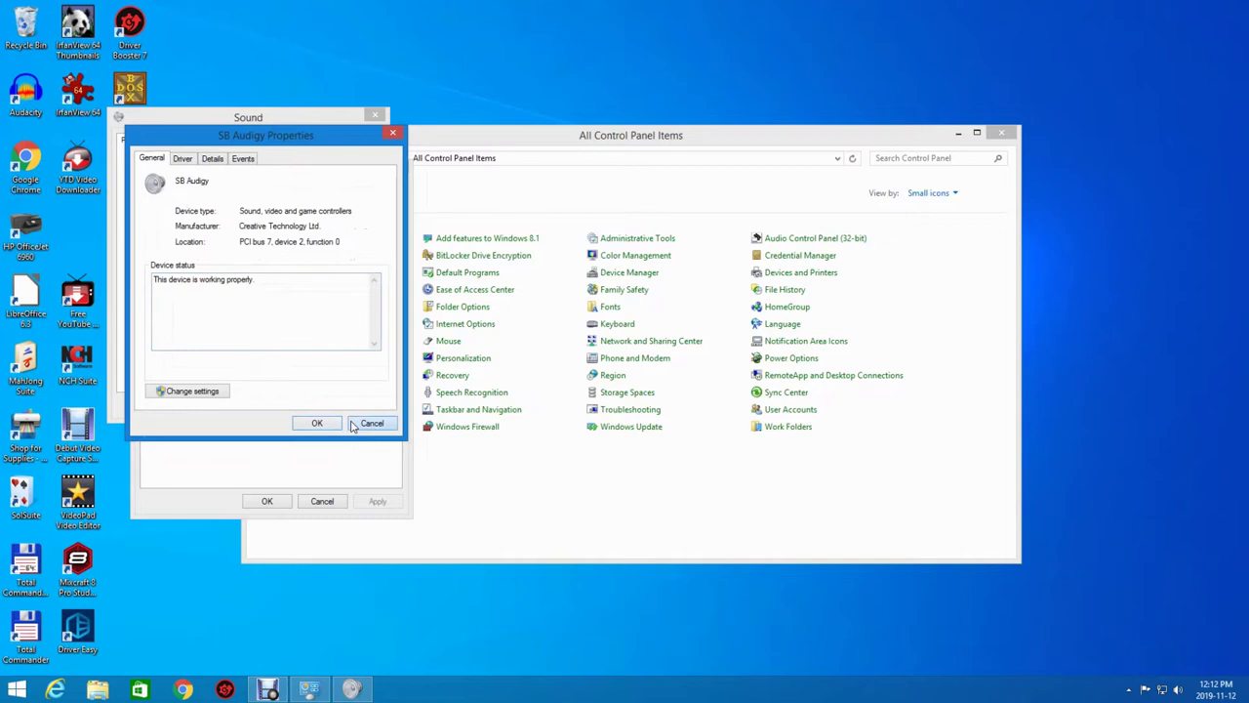
pyautogui.click(353, 424)
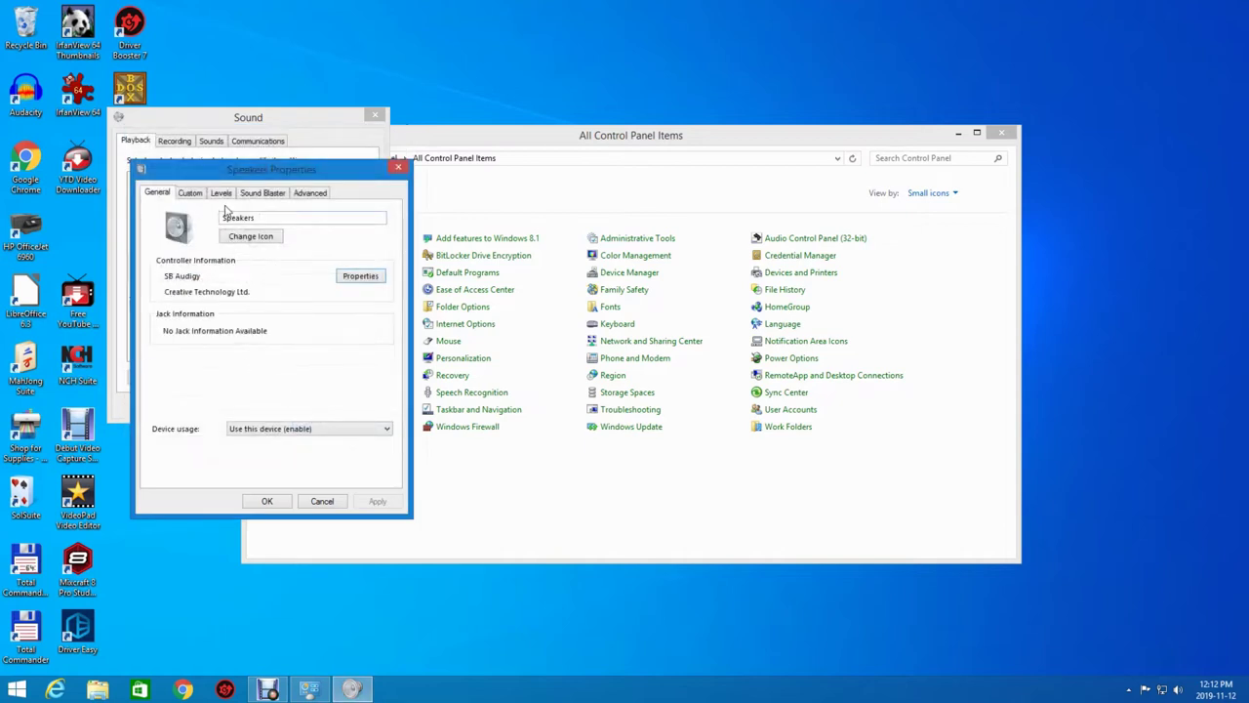
pyautogui.click(228, 198)
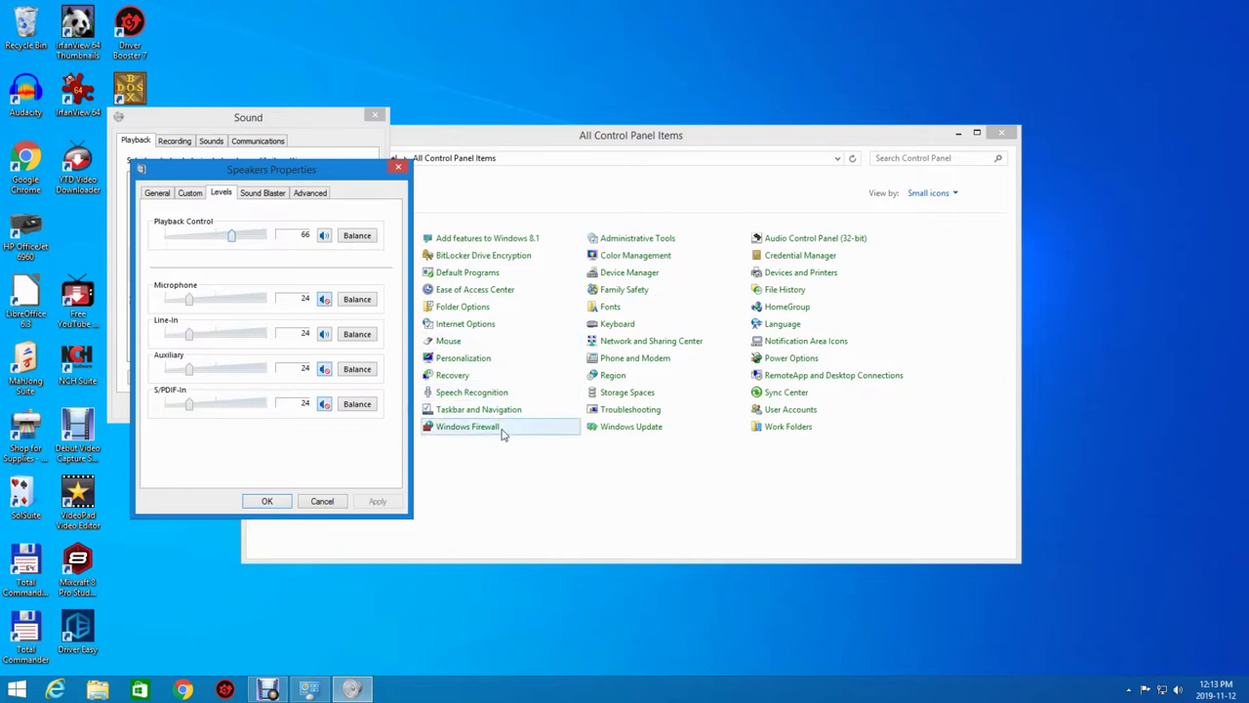
pyautogui.click(398, 171)
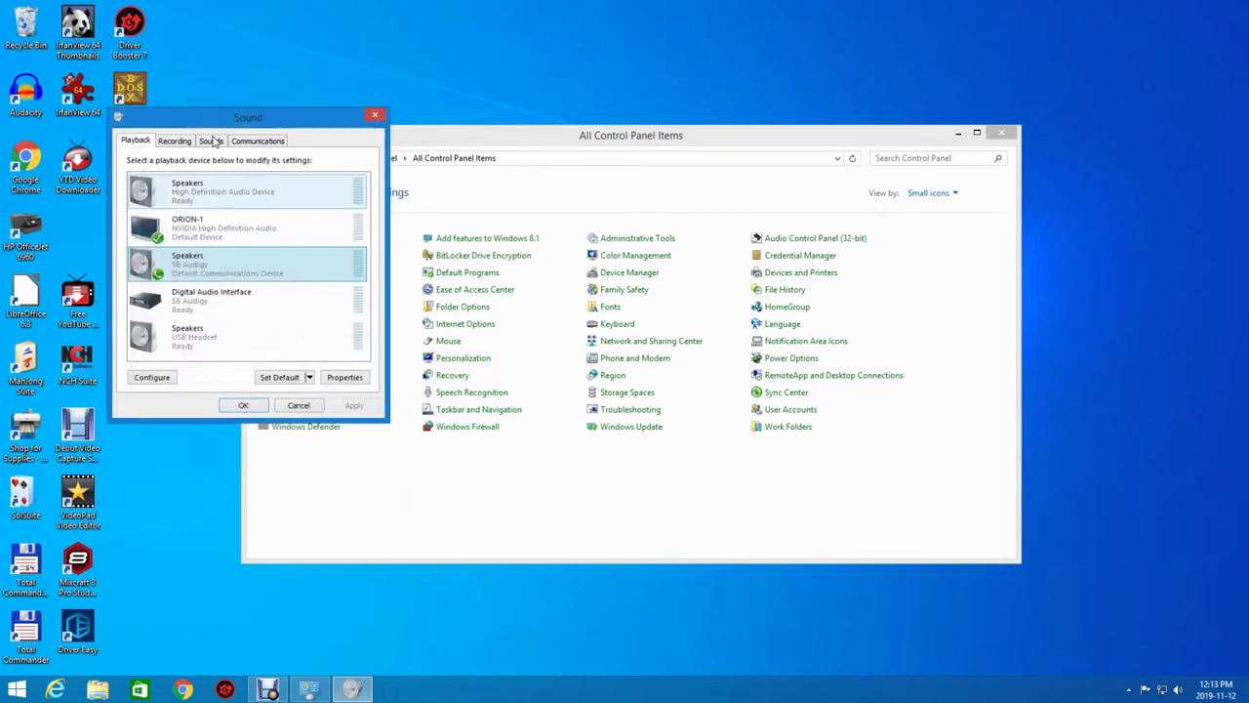
# - Open the SB Audigy Line-In recording properties and route its listening playback through ORION-1 (NVIDIA High Definition Audio)
pyautogui.click(181, 140)
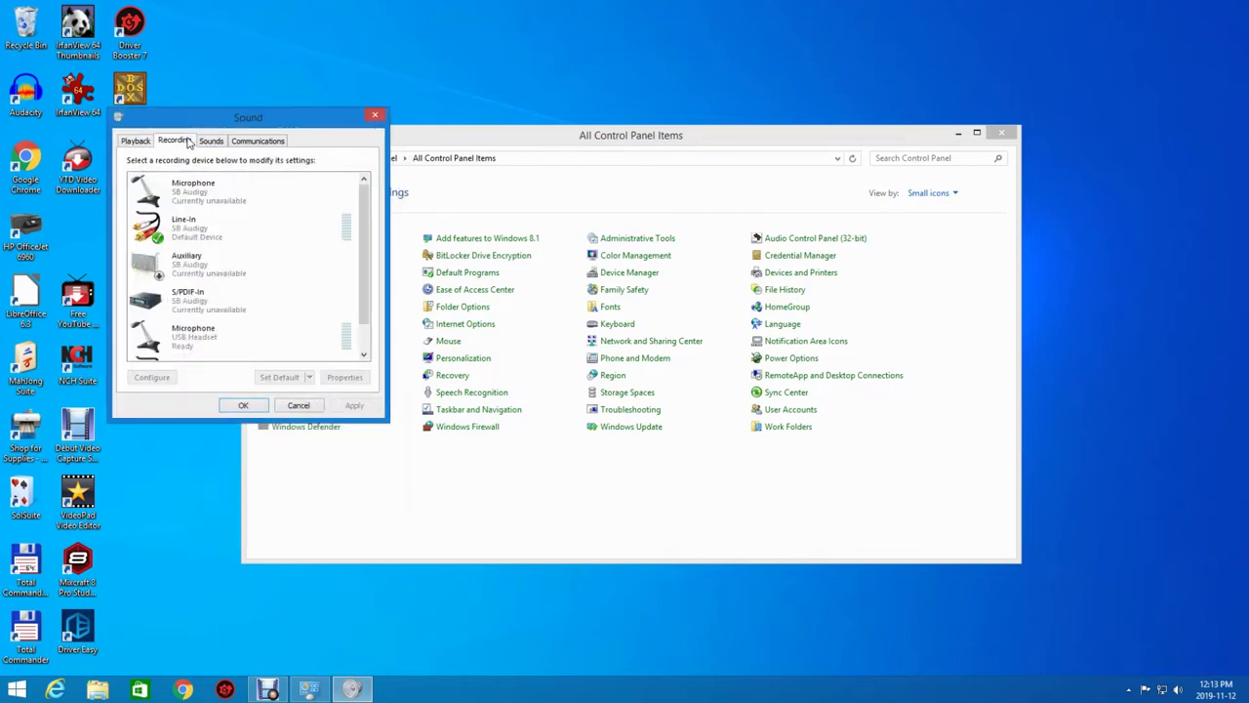
pyautogui.rightClick(210, 226)
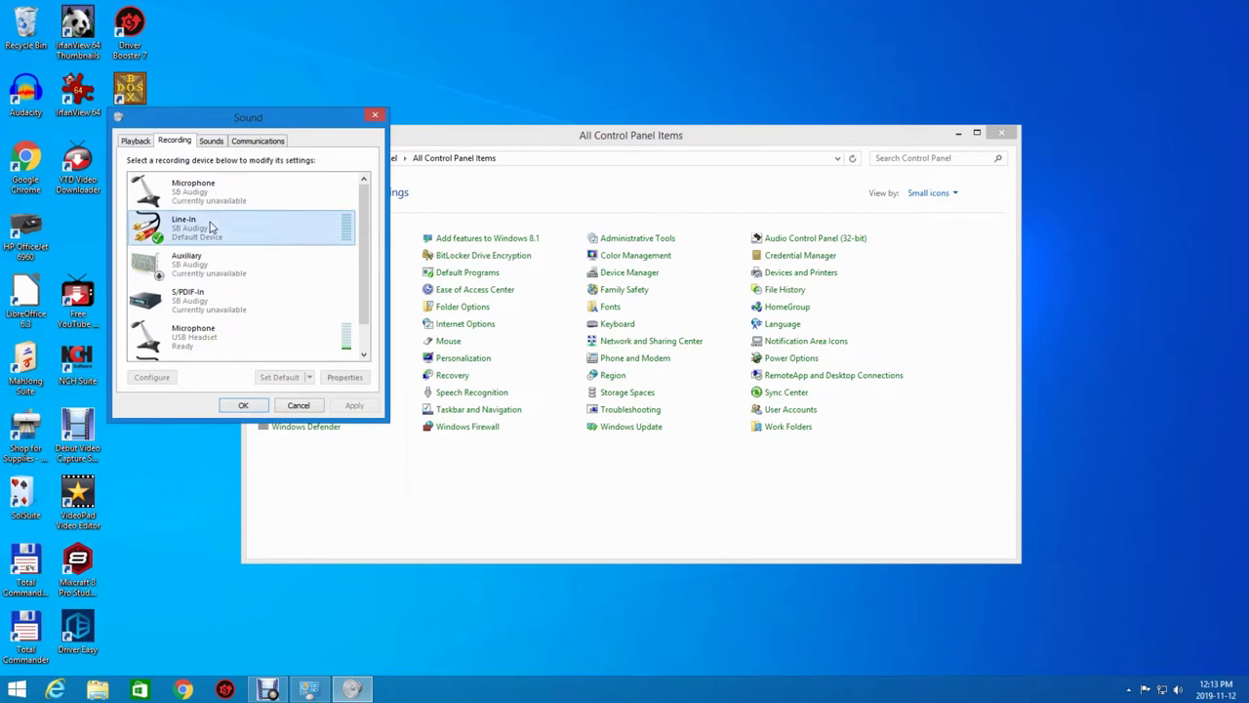
pyautogui.click(210, 226)
pyautogui.doubleClick(210, 226)
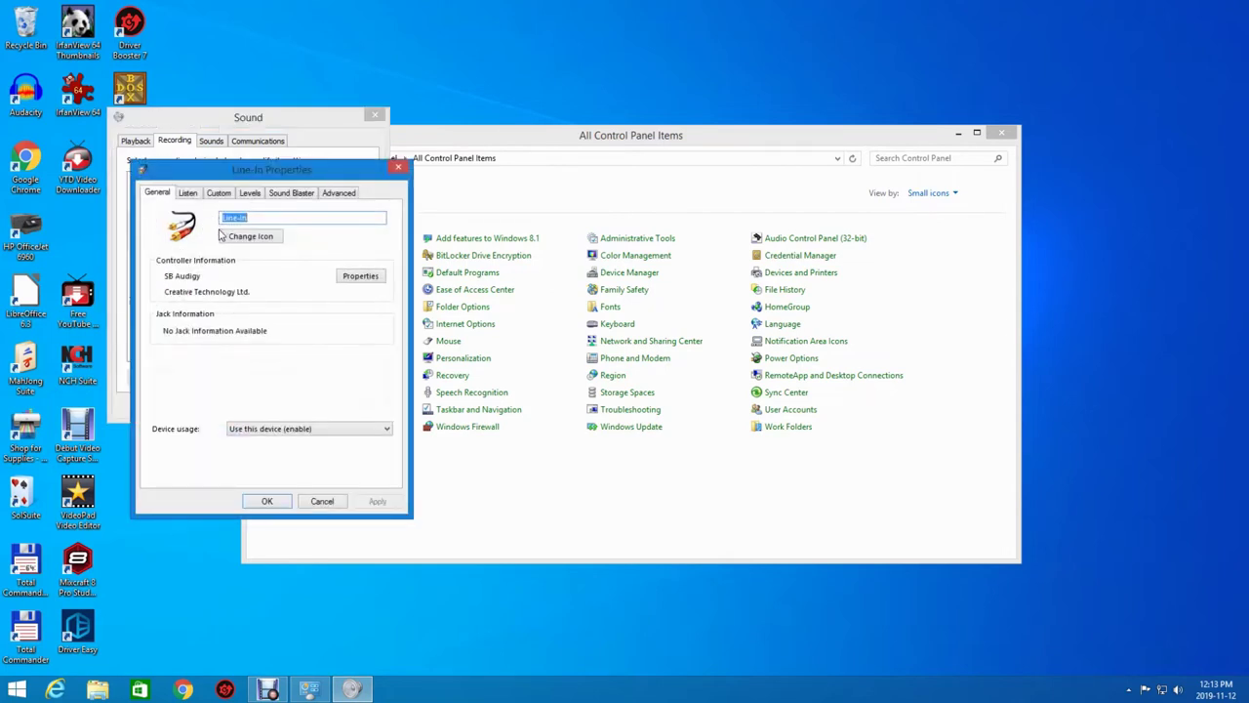
pyautogui.click(189, 195)
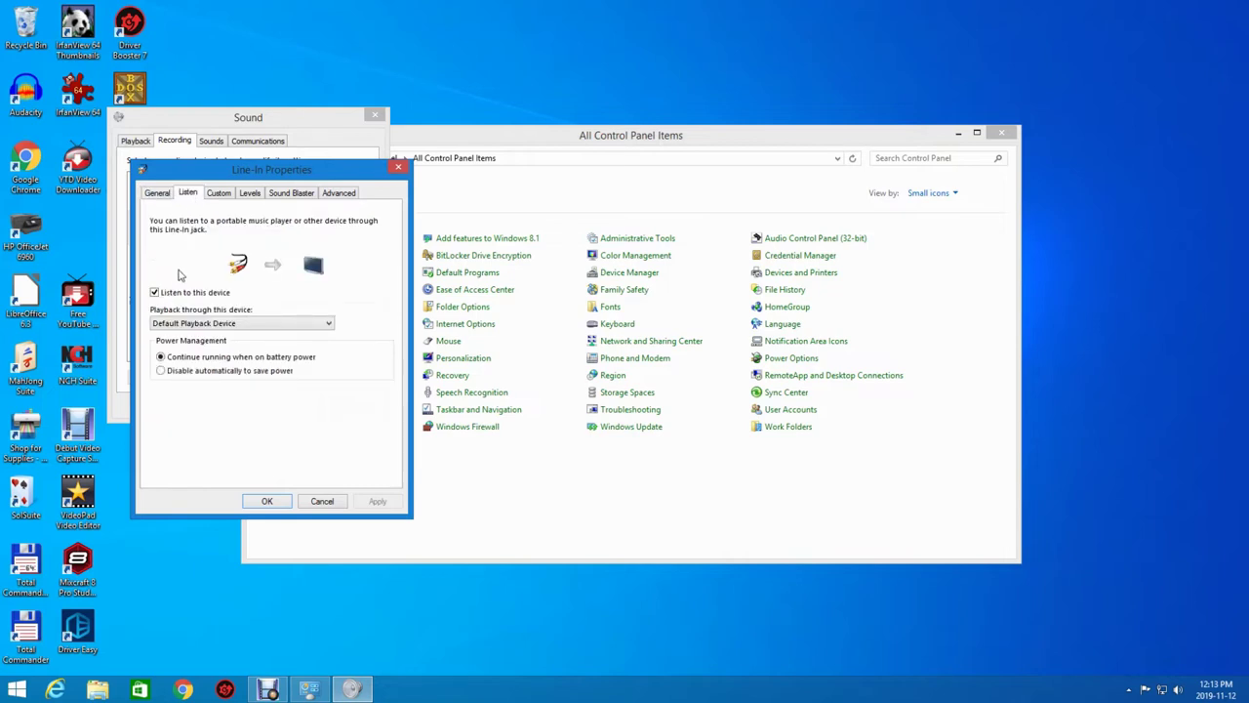
pyautogui.click(154, 293)
pyautogui.click(154, 293)
pyautogui.click(166, 324)
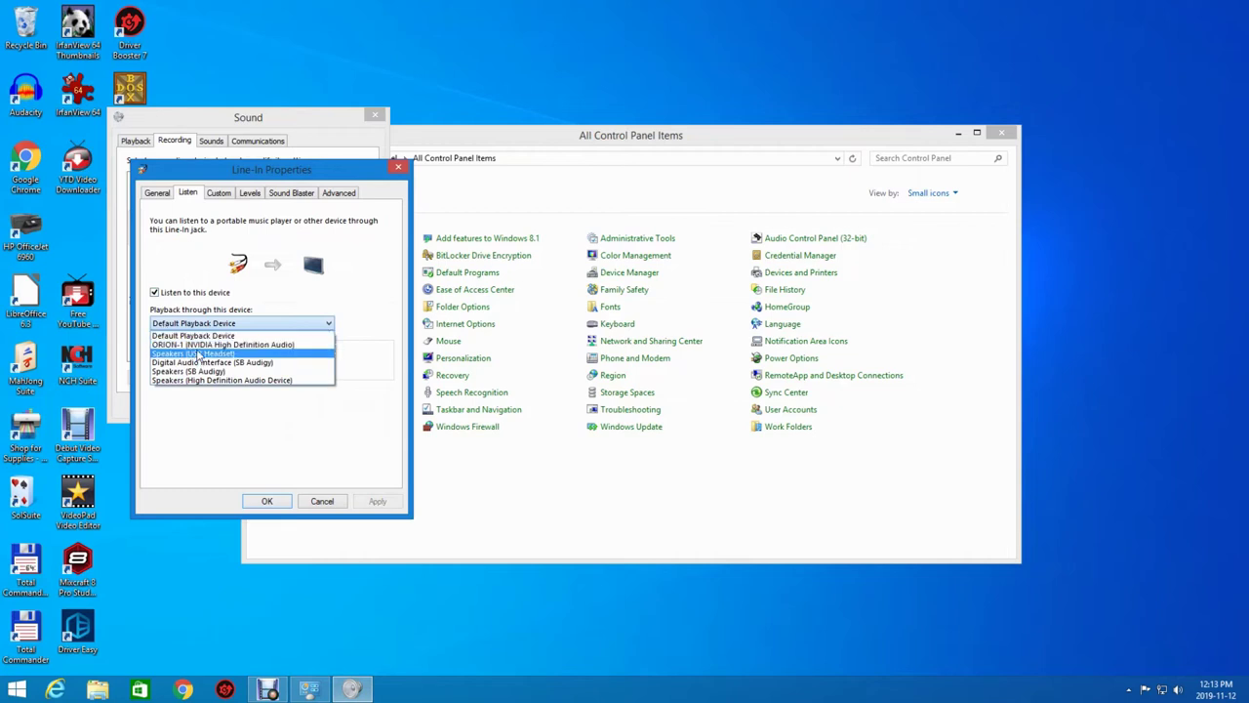
pyautogui.click(197, 346)
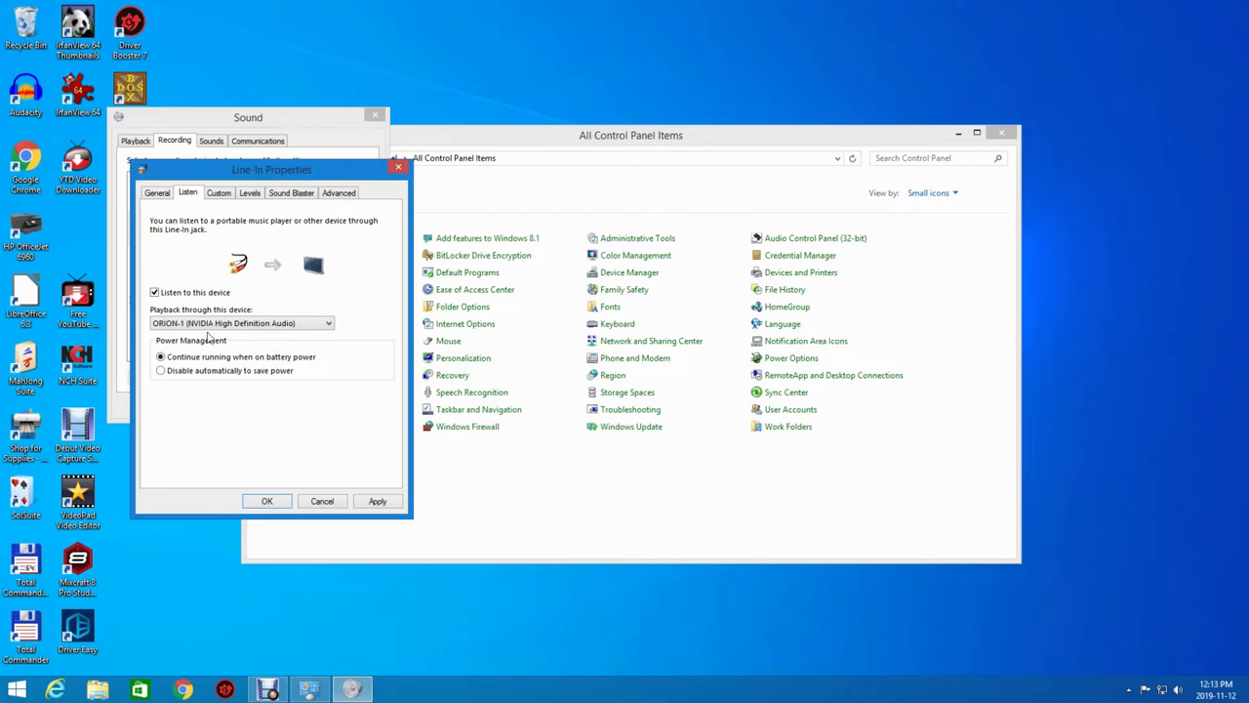
# - Lower the Line-In recording level, review the device's other property settings, and apply the Line-In changes
pyautogui.click(250, 194)
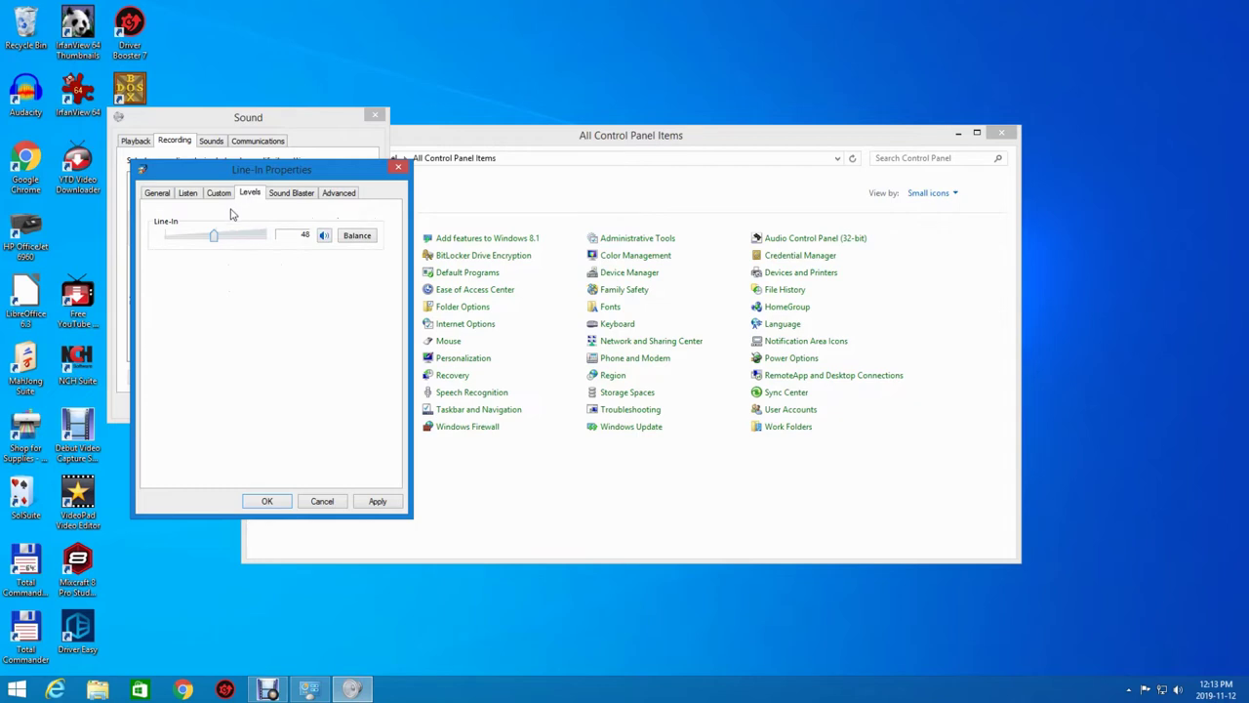
pyautogui.moveTo(209, 237); pyautogui.dragTo(194, 238)
pyautogui.click(292, 194)
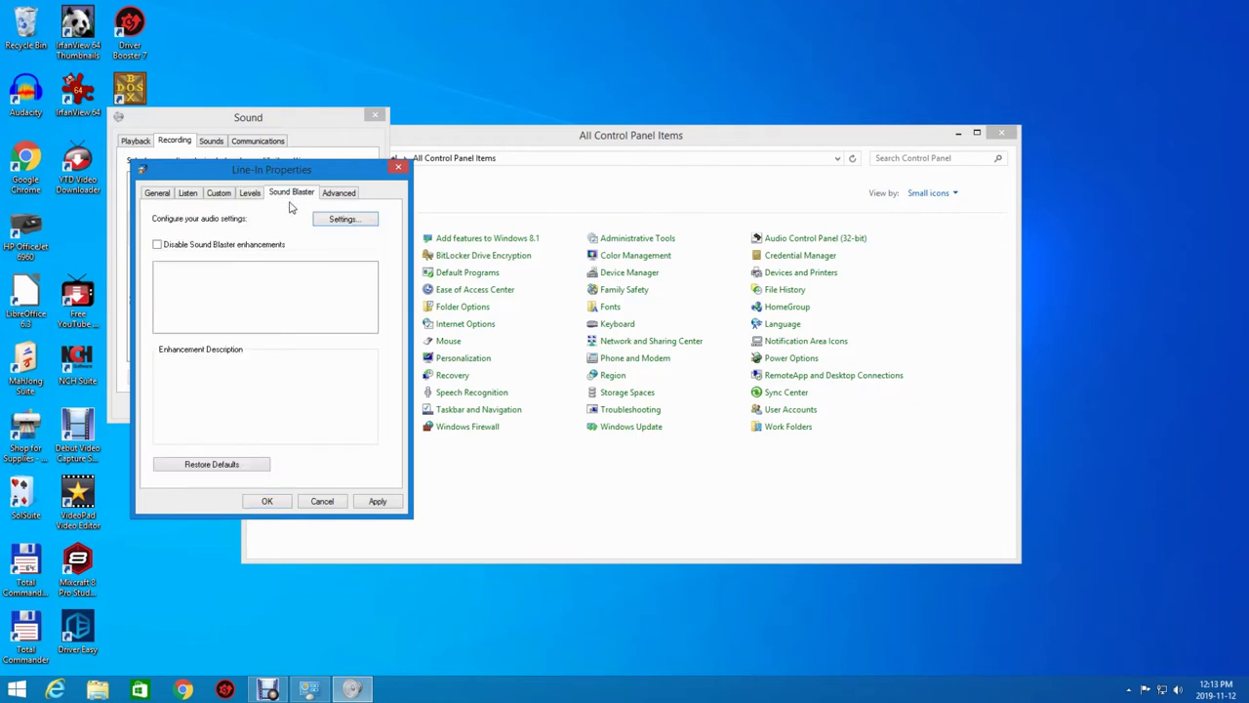
pyautogui.click(221, 197)
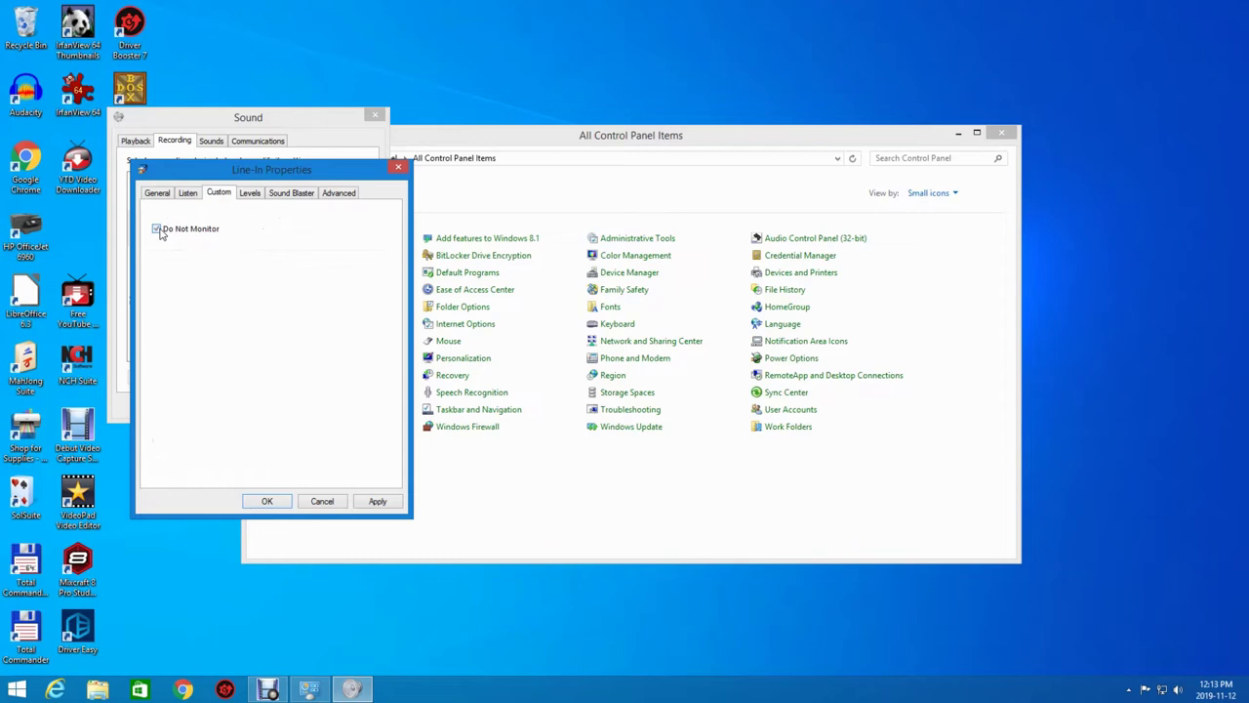
pyautogui.click(192, 195)
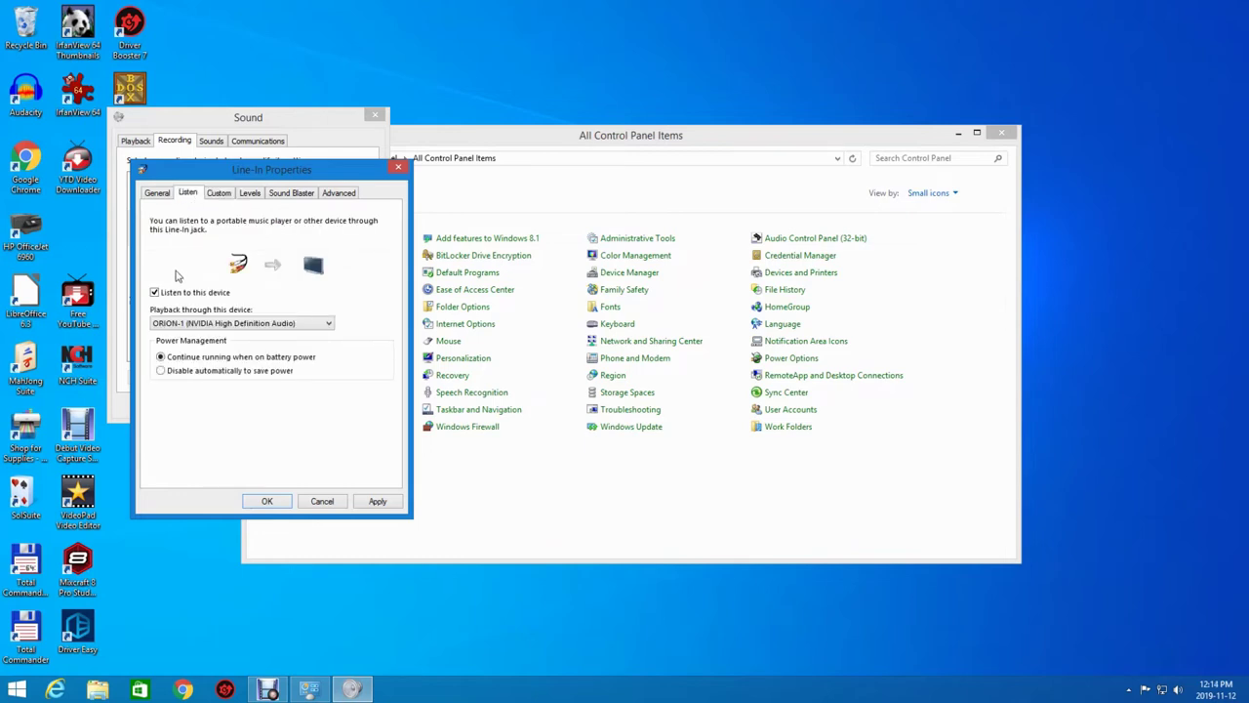
pyautogui.click(166, 198)
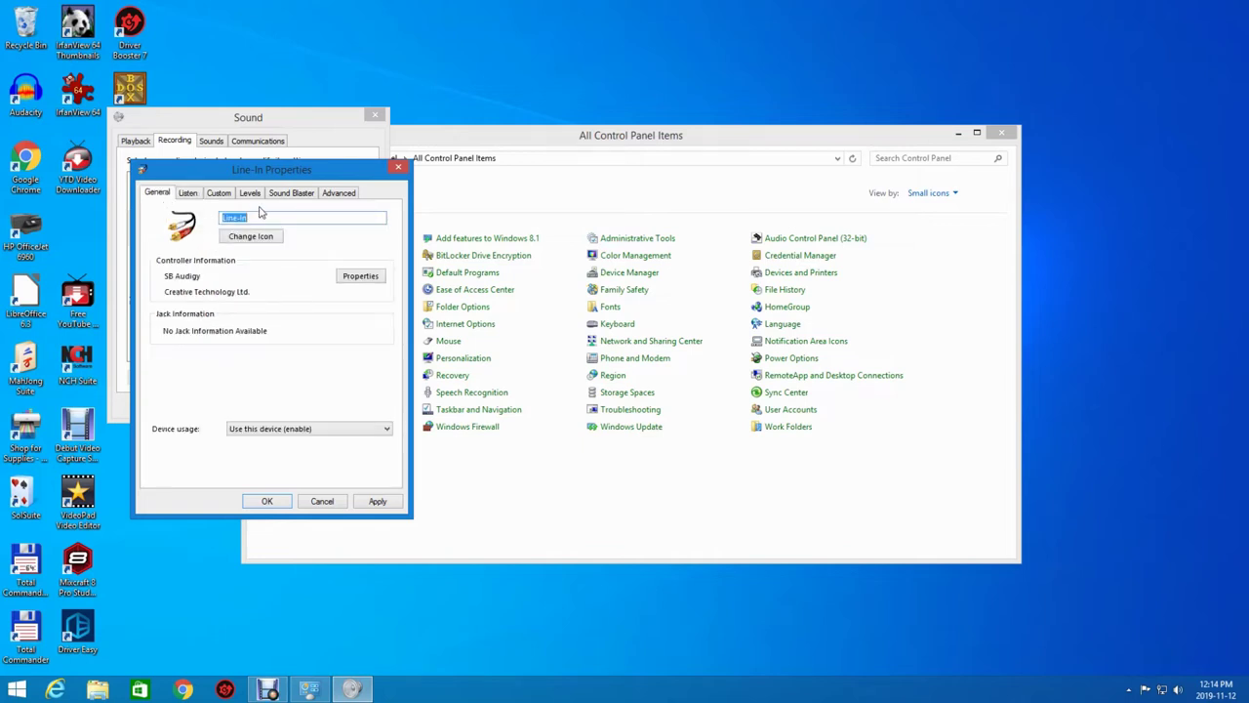
pyautogui.click(331, 200)
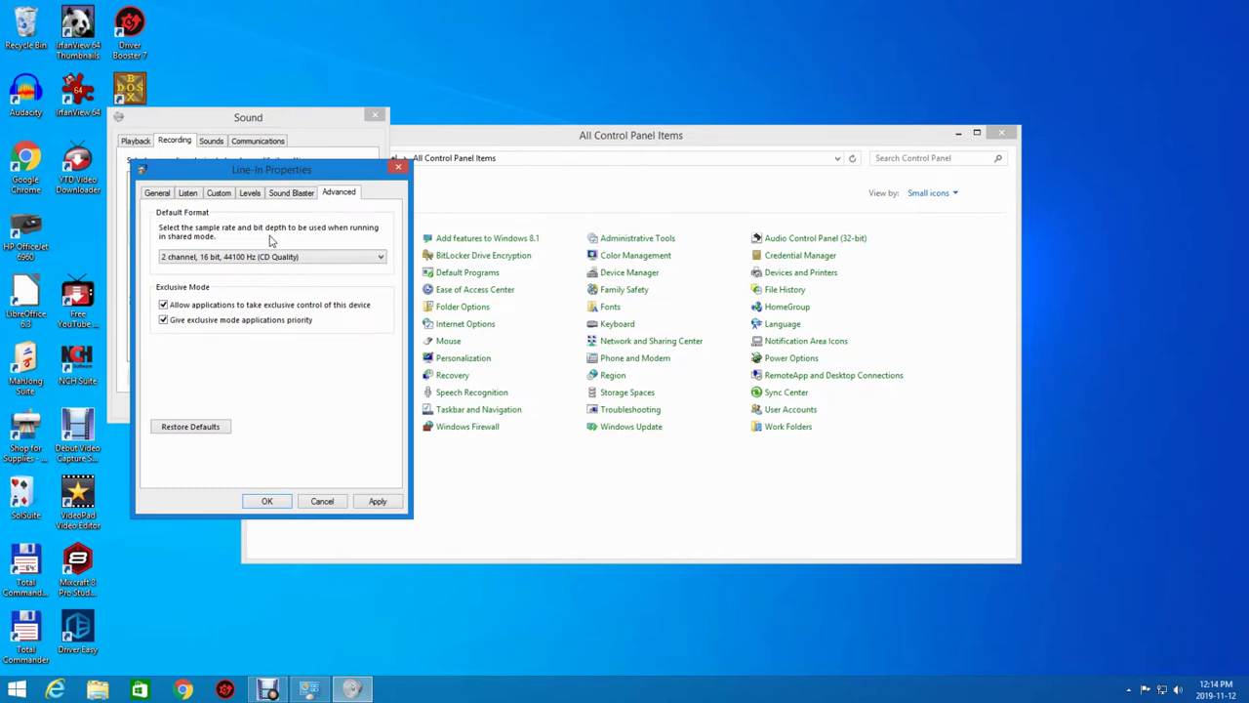
pyautogui.click(393, 504)
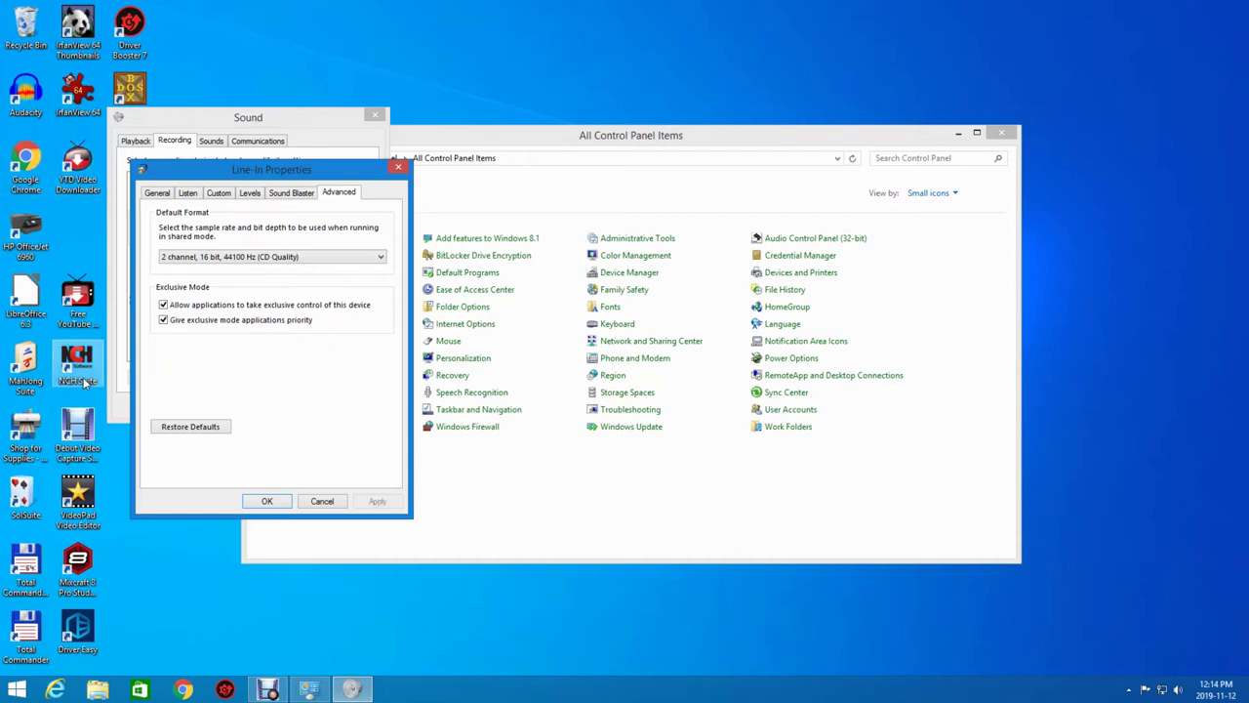
pyautogui.click(302, 499)
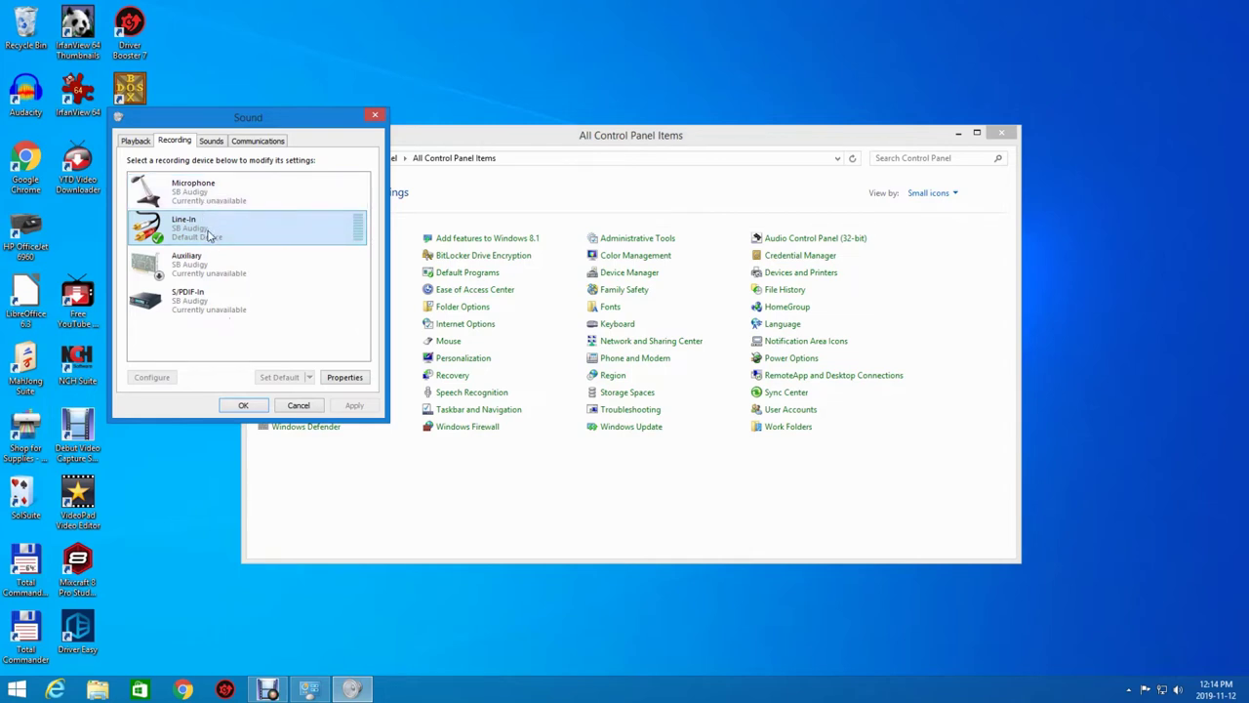
# - Play a test sound on the ORION-1 NVIDIA High Definition Audio playback device
pyautogui.click(142, 143)
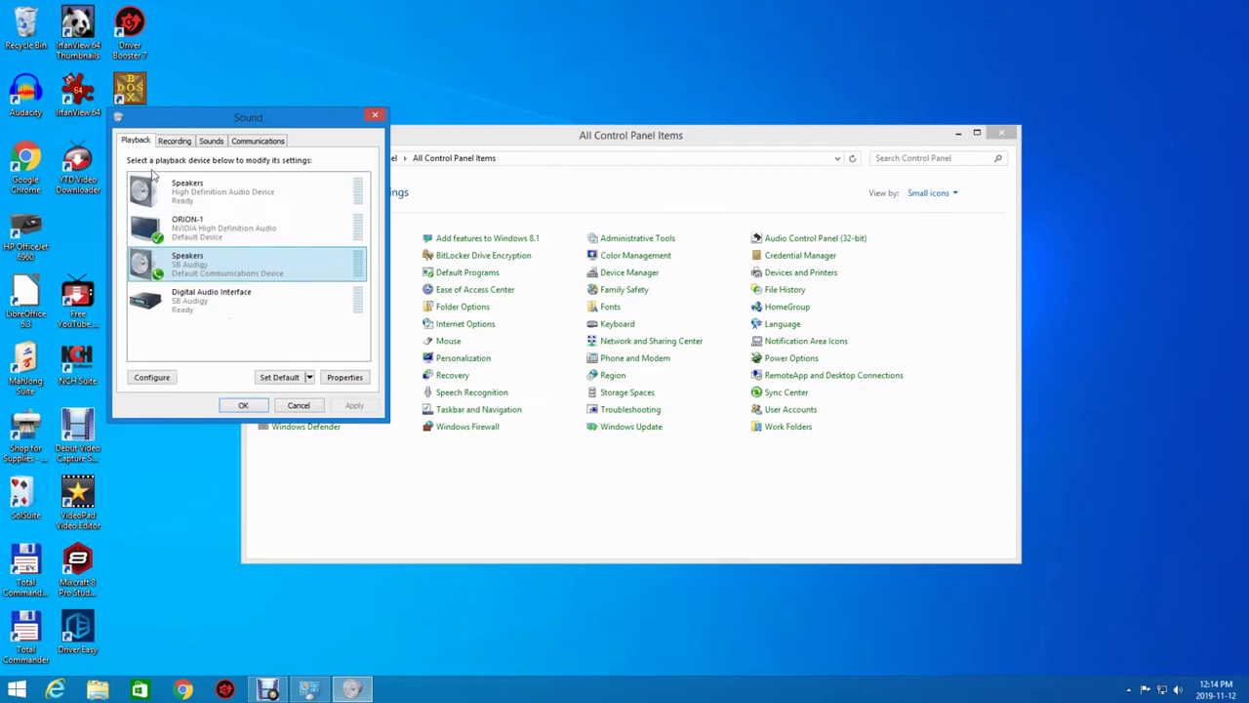
pyautogui.rightClick(206, 237)
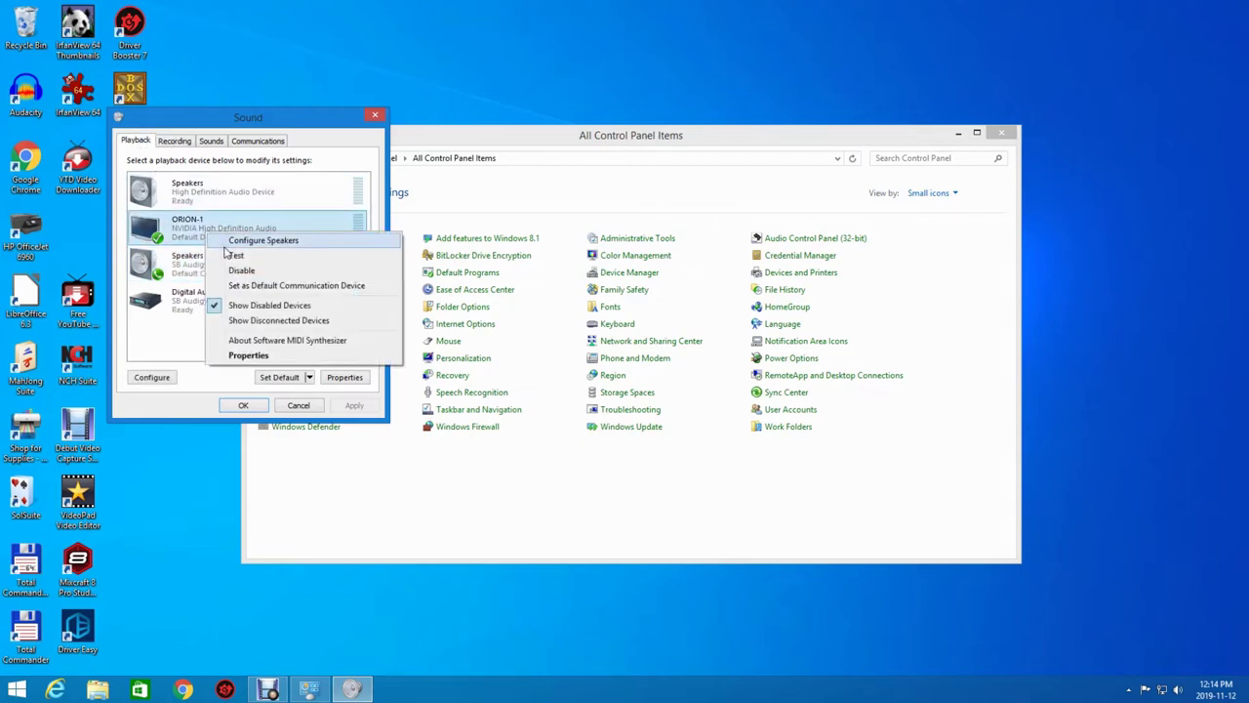
pyautogui.click(240, 258)
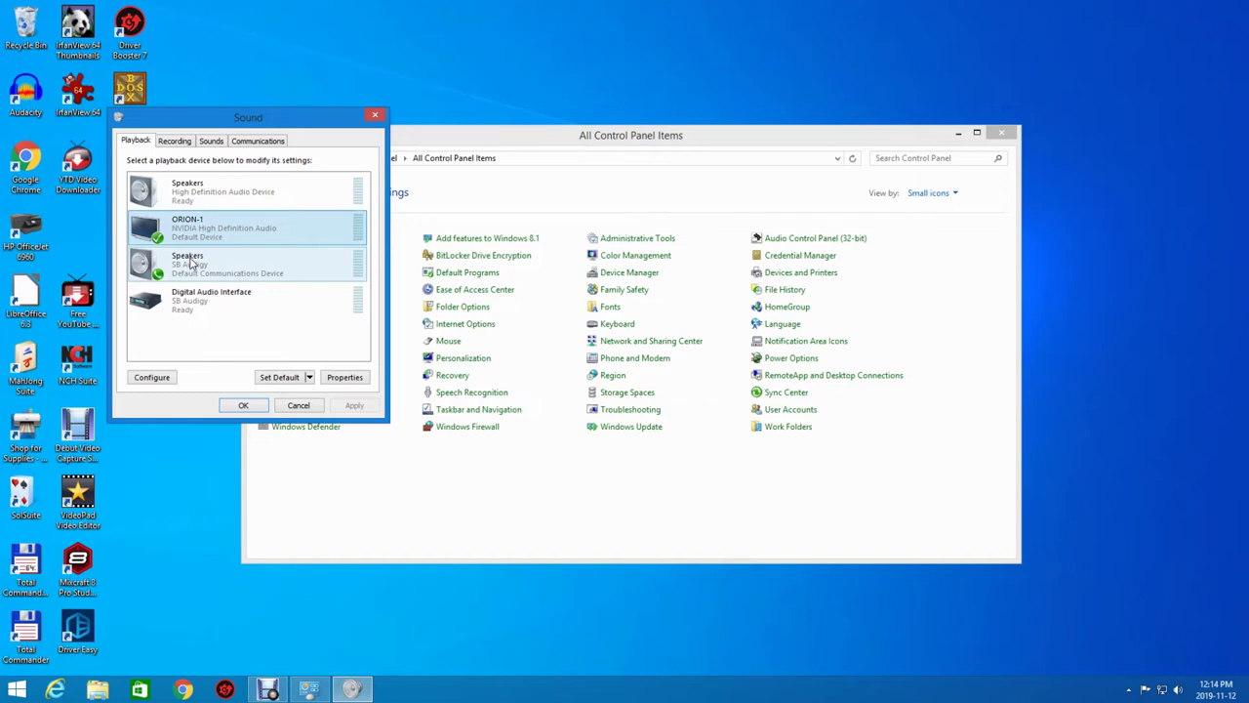
# - Check the SB Audigy speakers' custom and level settings, and close the sound settings
pyautogui.rightClick(191, 261)
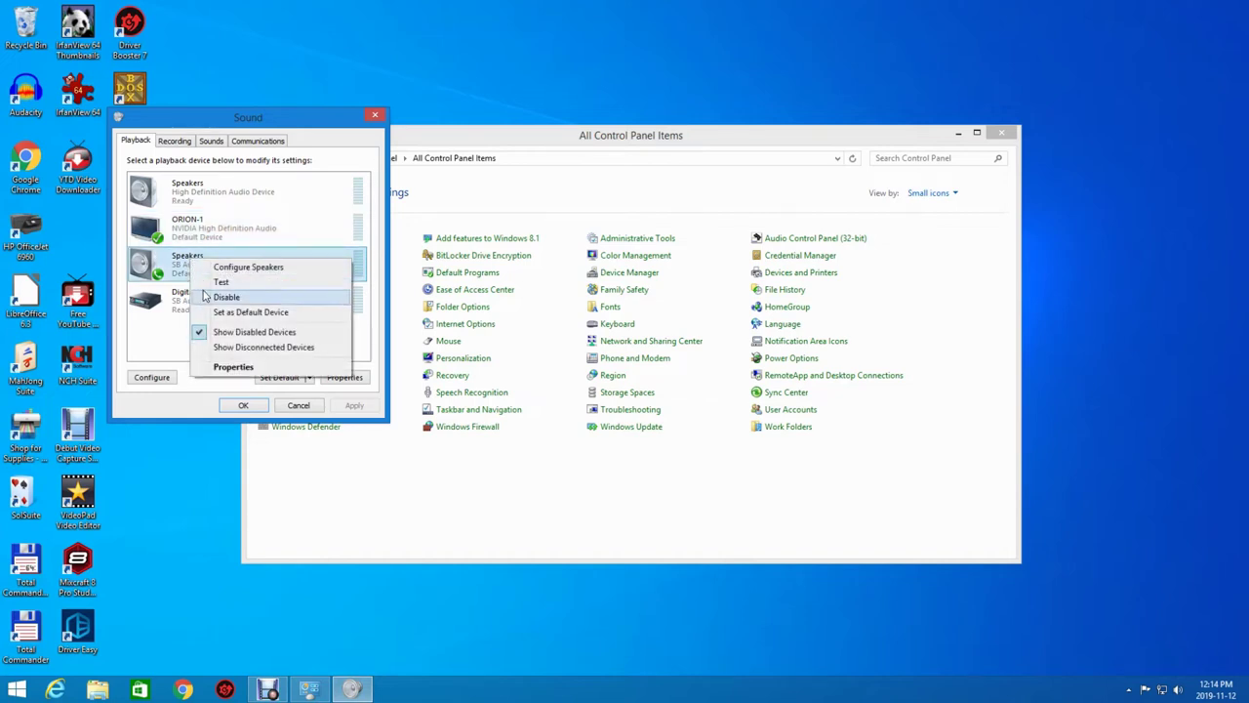
pyautogui.click(177, 271)
pyautogui.doubleClick(177, 270)
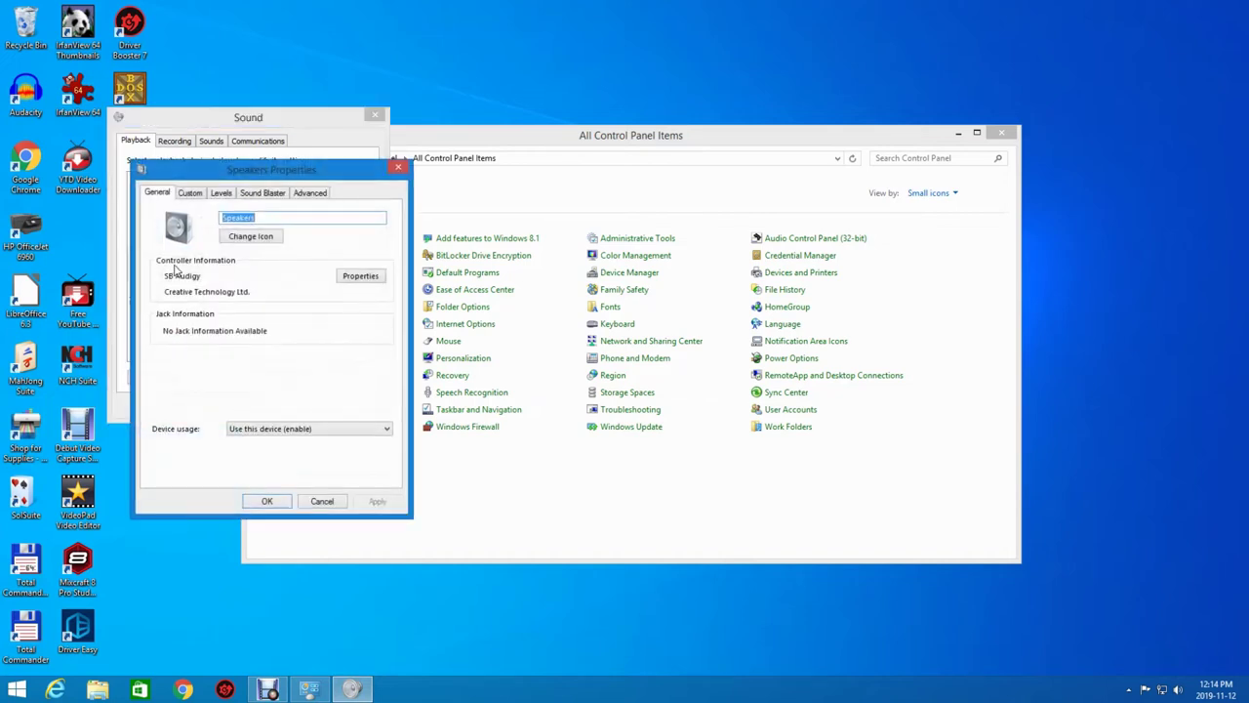
pyautogui.click(200, 196)
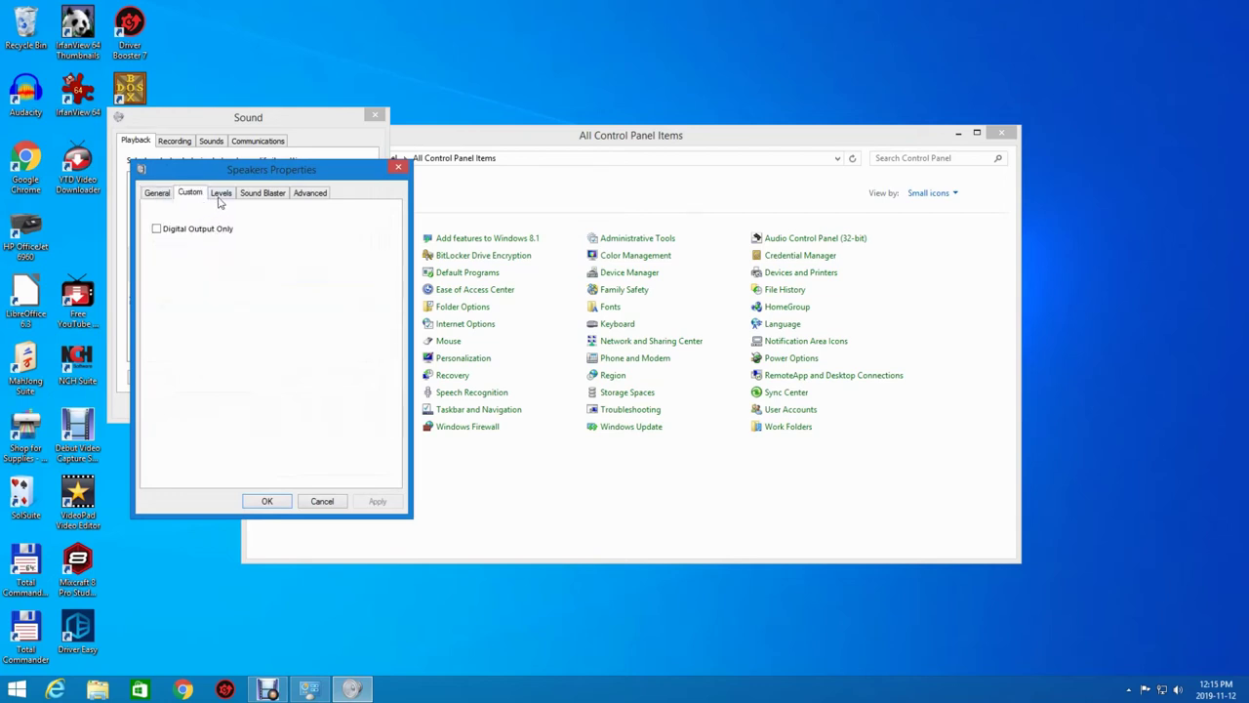
pyautogui.click(222, 200)
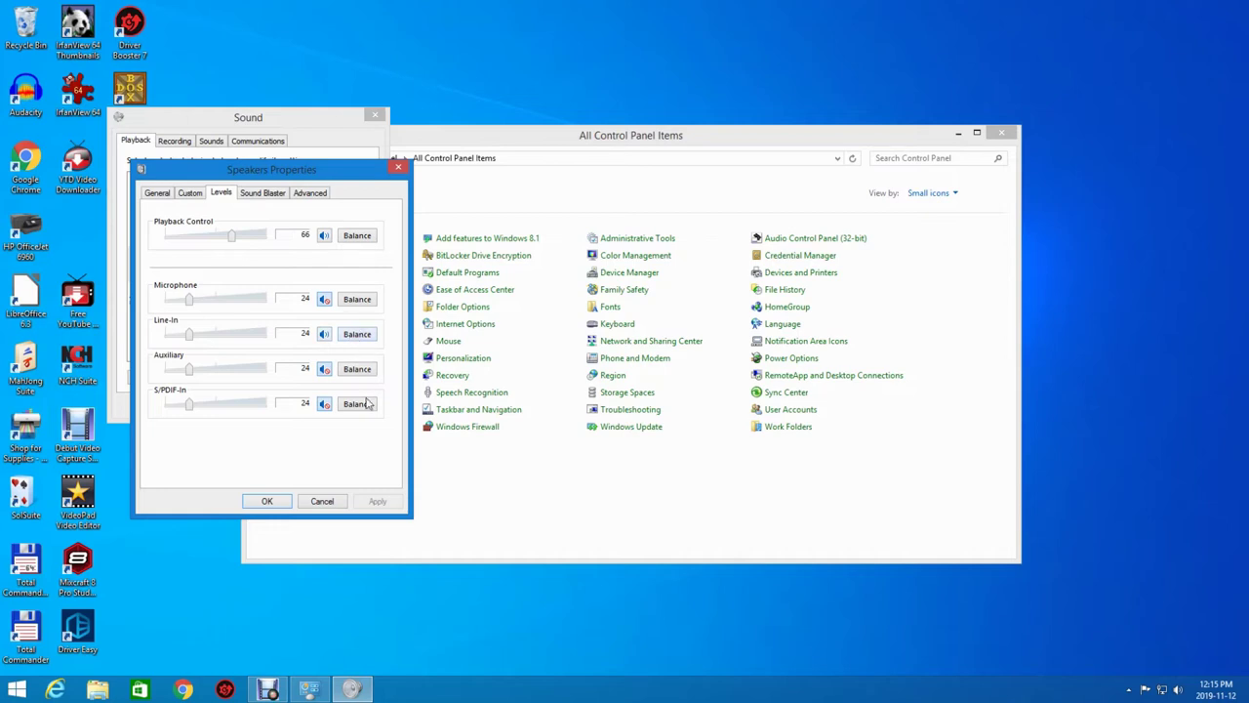
pyautogui.click(276, 501)
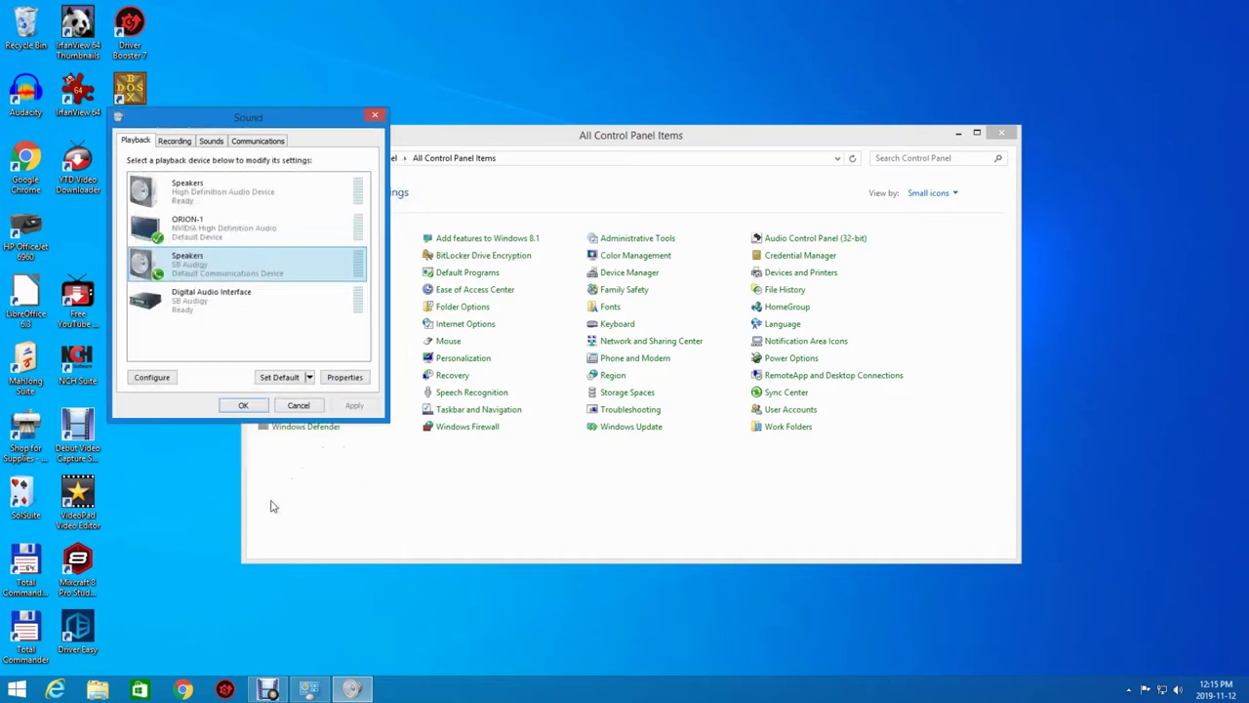
pyautogui.click(243, 405)
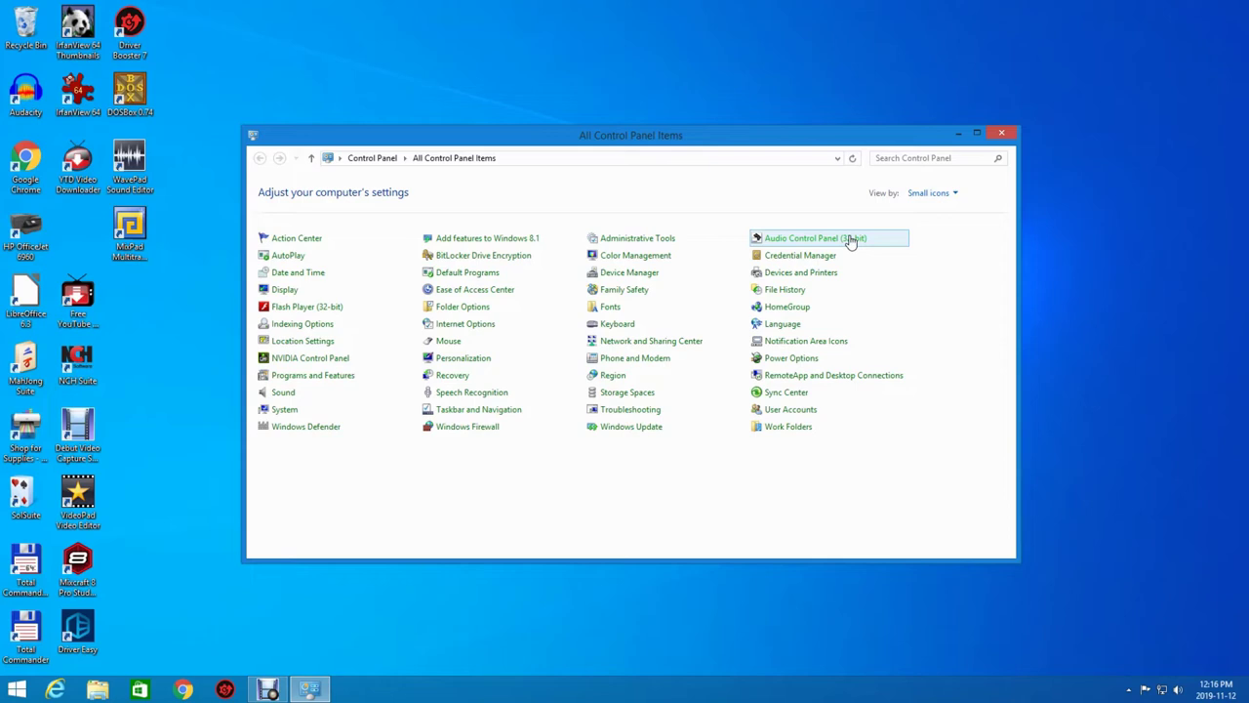
# - Open the Creative Audio Control Panel for the SB Audigy and disable CMSS-3D
pyautogui.click(851, 241)
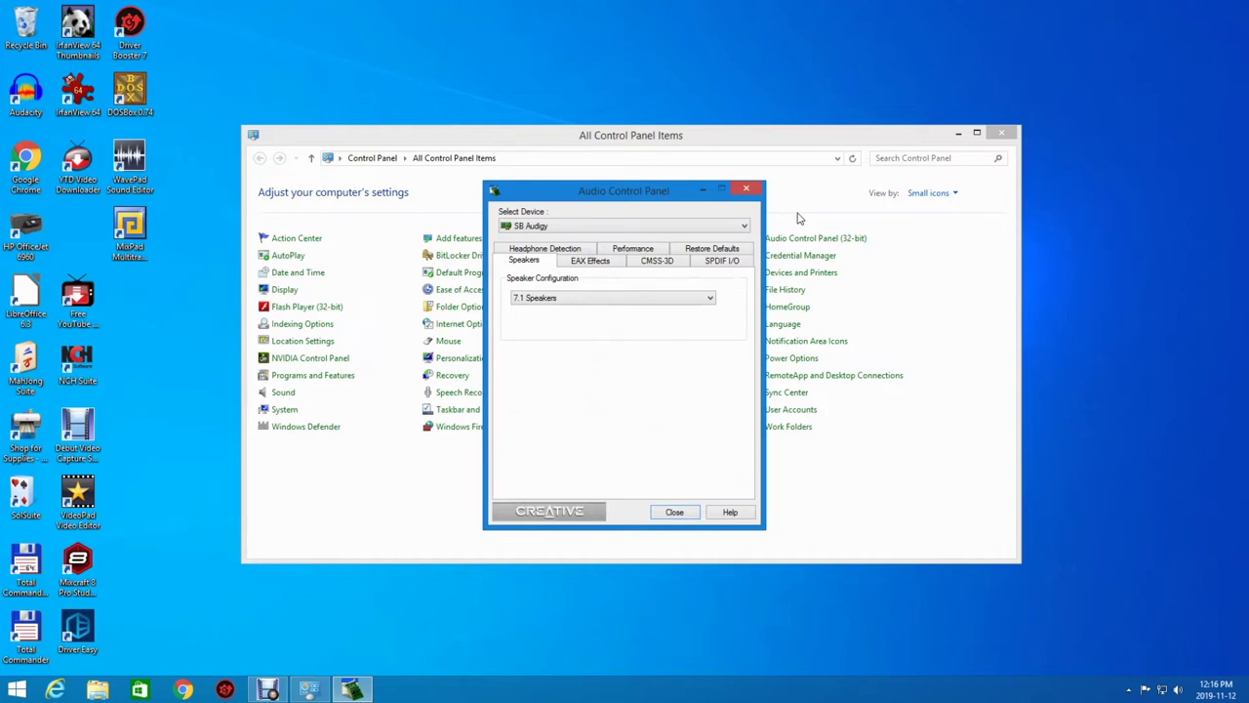
pyautogui.click(652, 302)
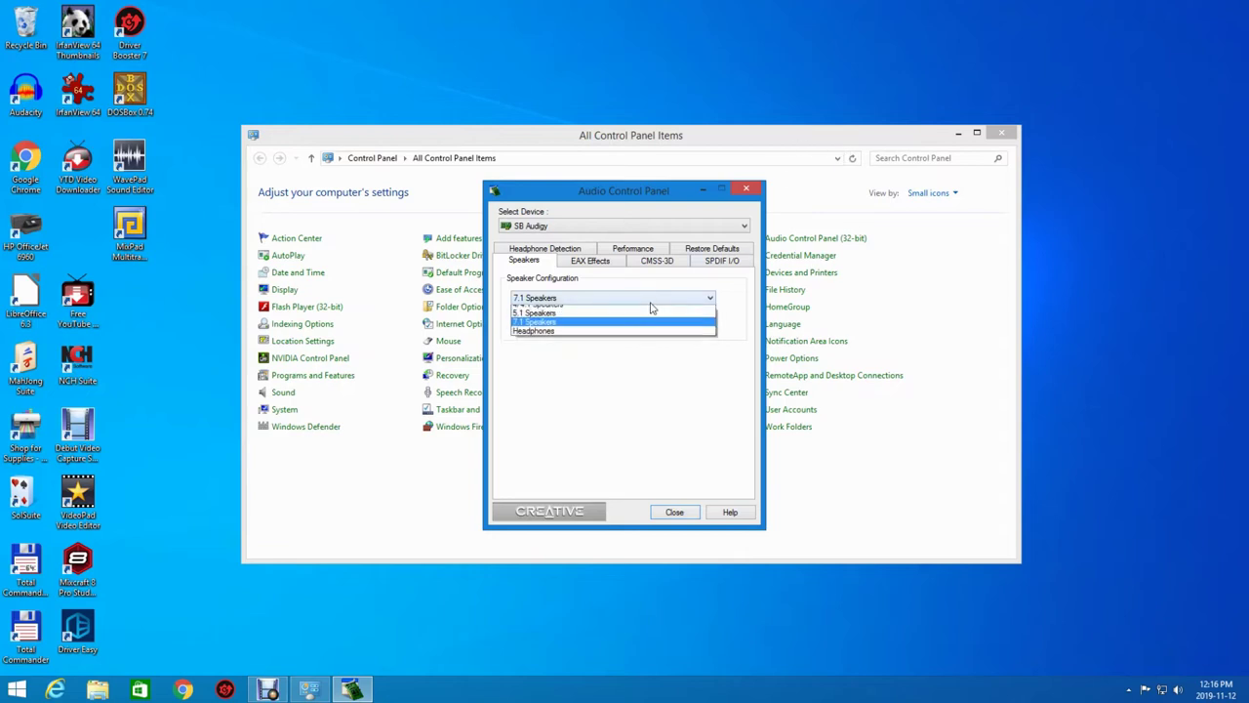
pyautogui.click(625, 314)
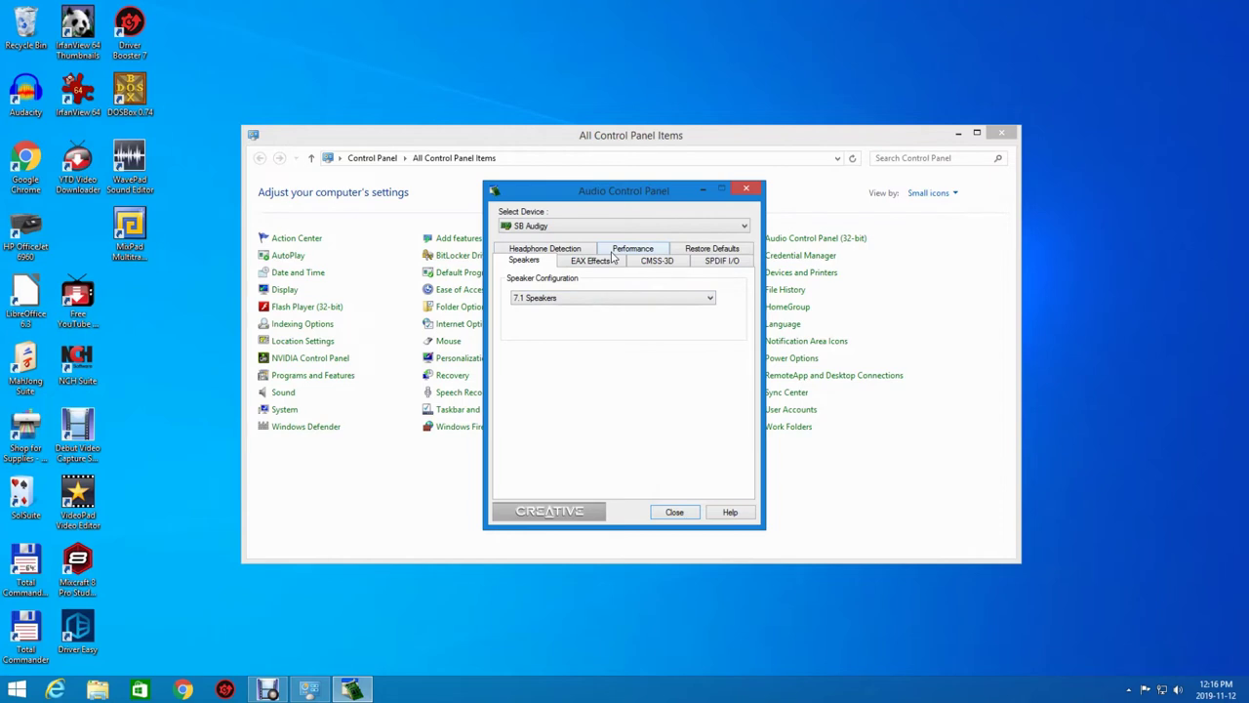
pyautogui.click(661, 264)
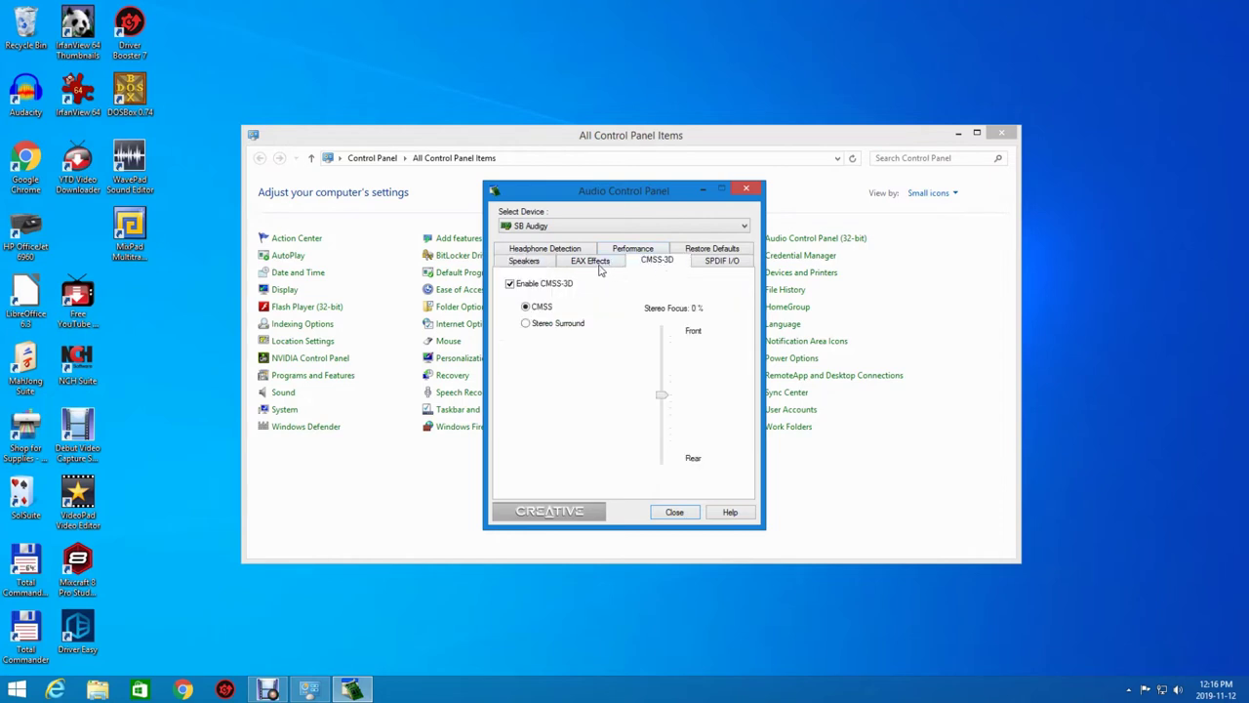
pyautogui.click(510, 284)
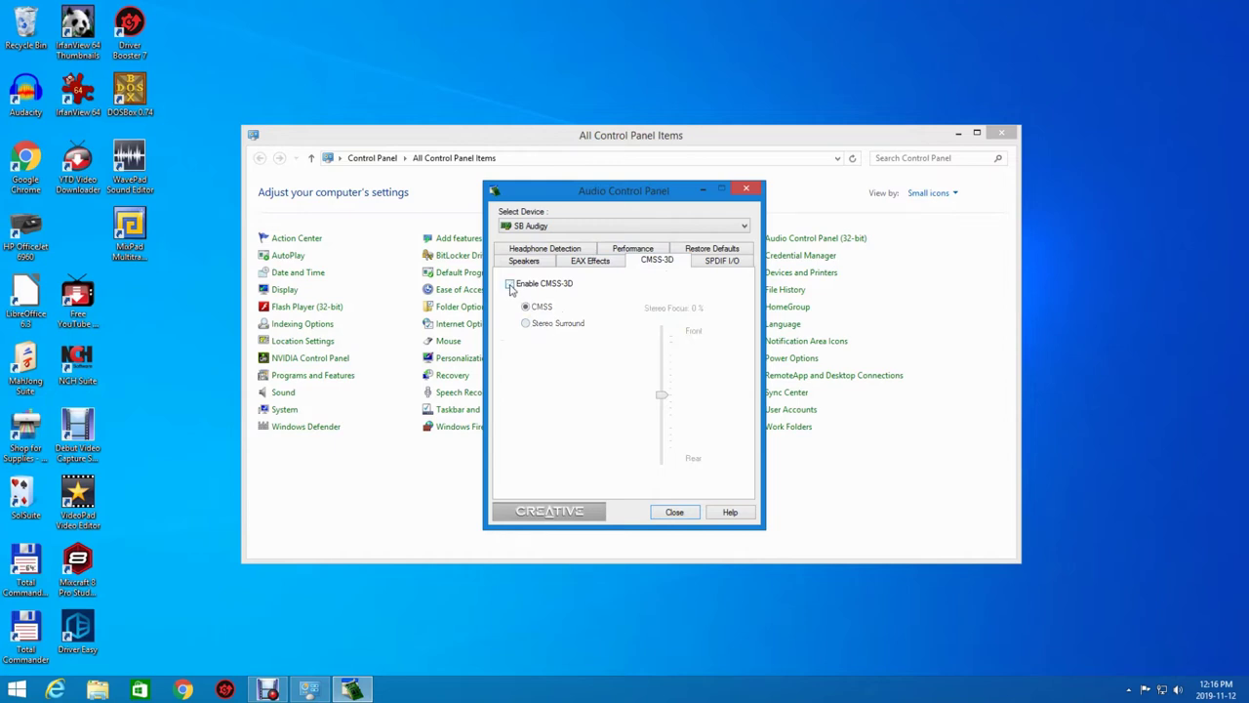
# - Check the EAX Effects settings and set the SB Audigy speaker configuration to 2/2.1 Speakers
pyautogui.click(574, 266)
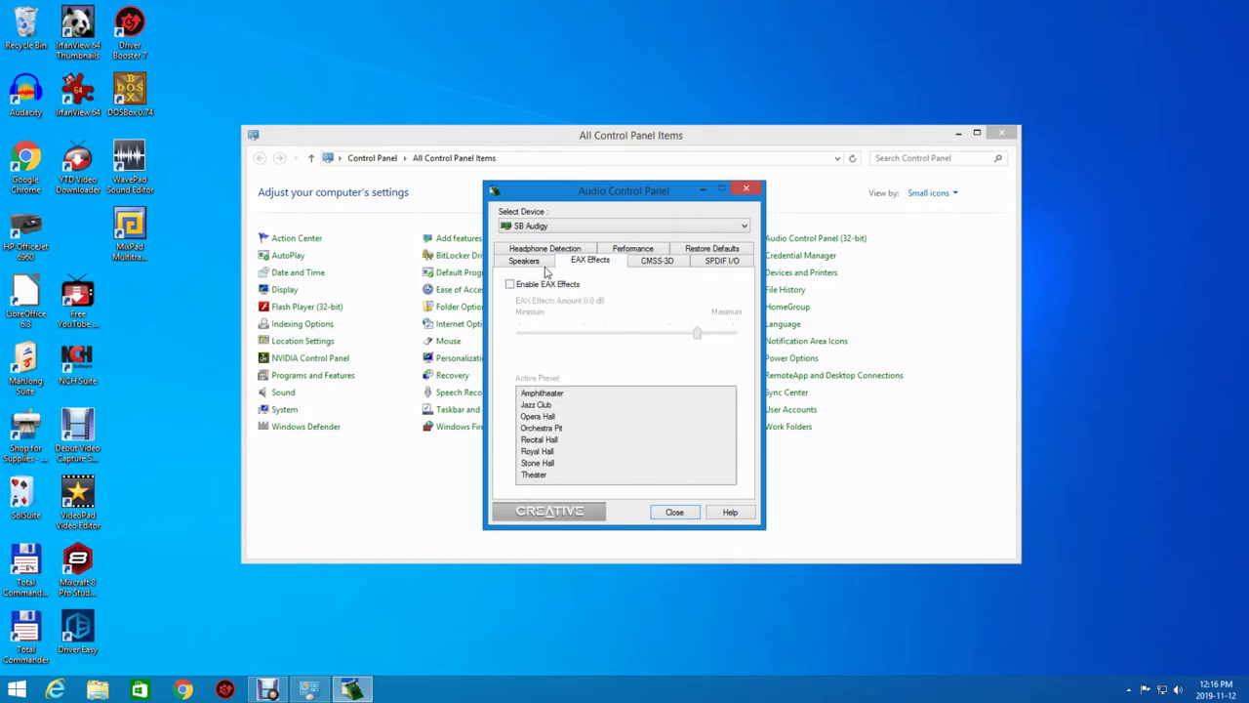
pyautogui.click(540, 264)
pyautogui.click(545, 297)
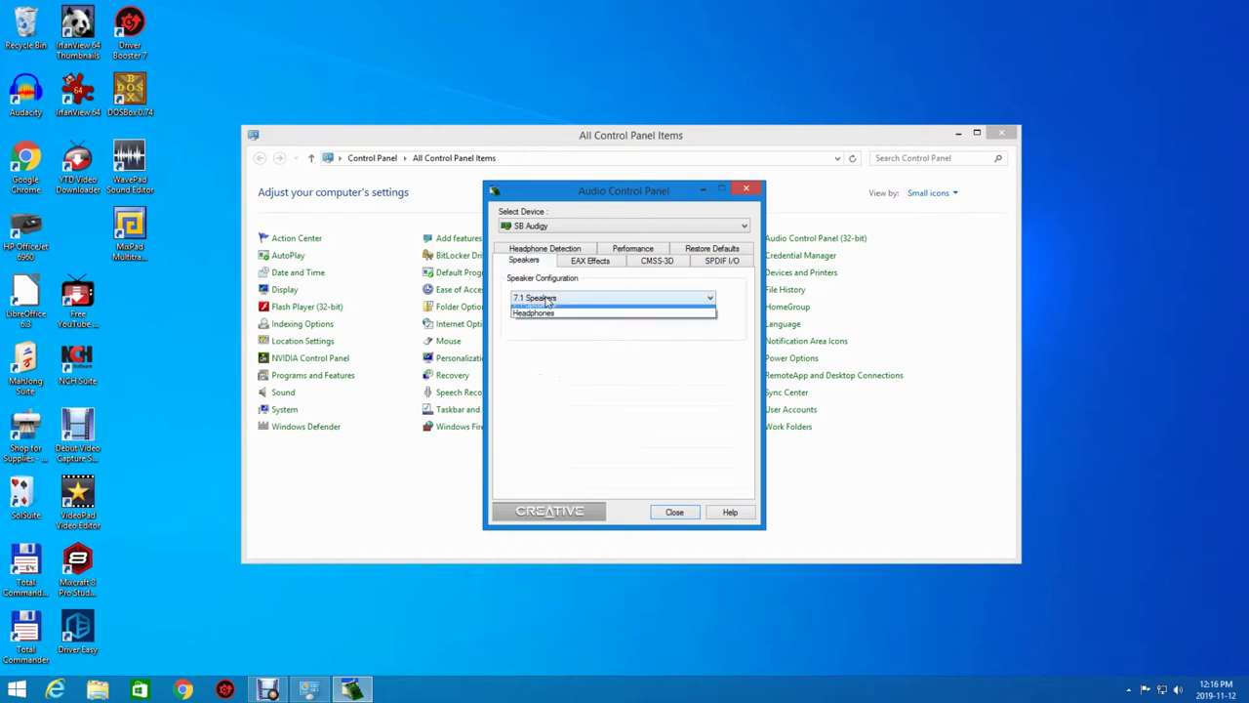
pyautogui.click(545, 311)
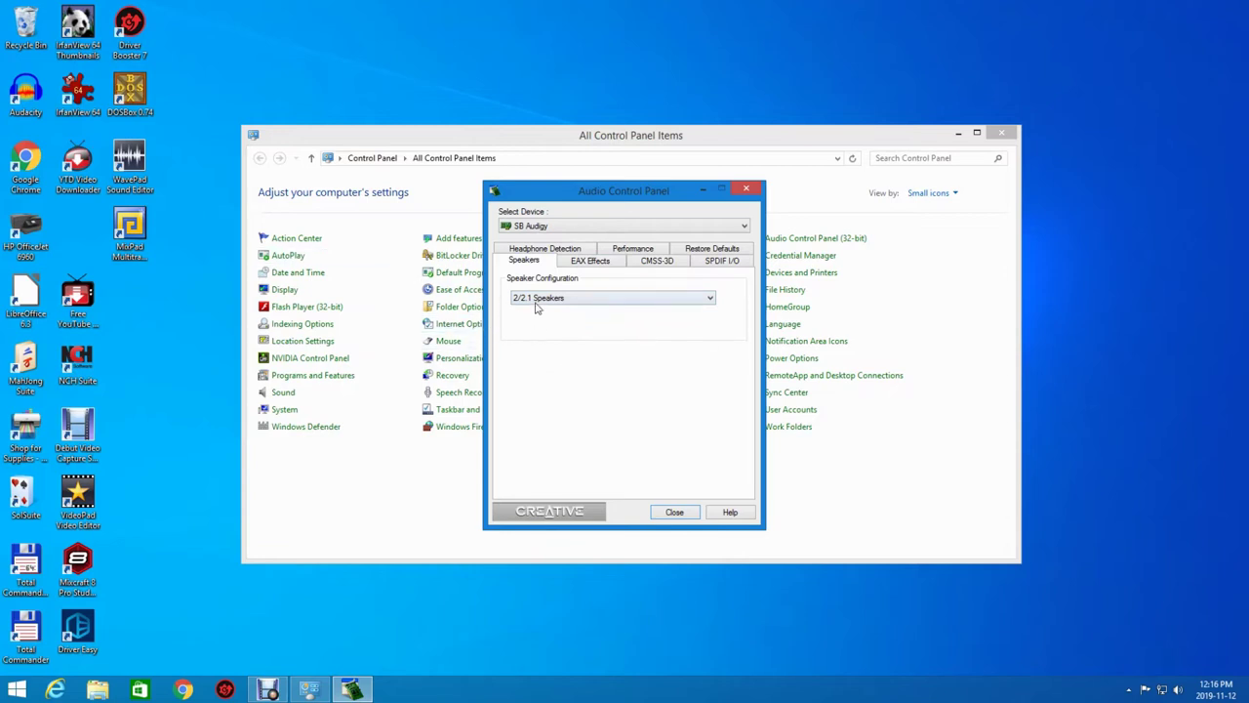
pyautogui.click(536, 303)
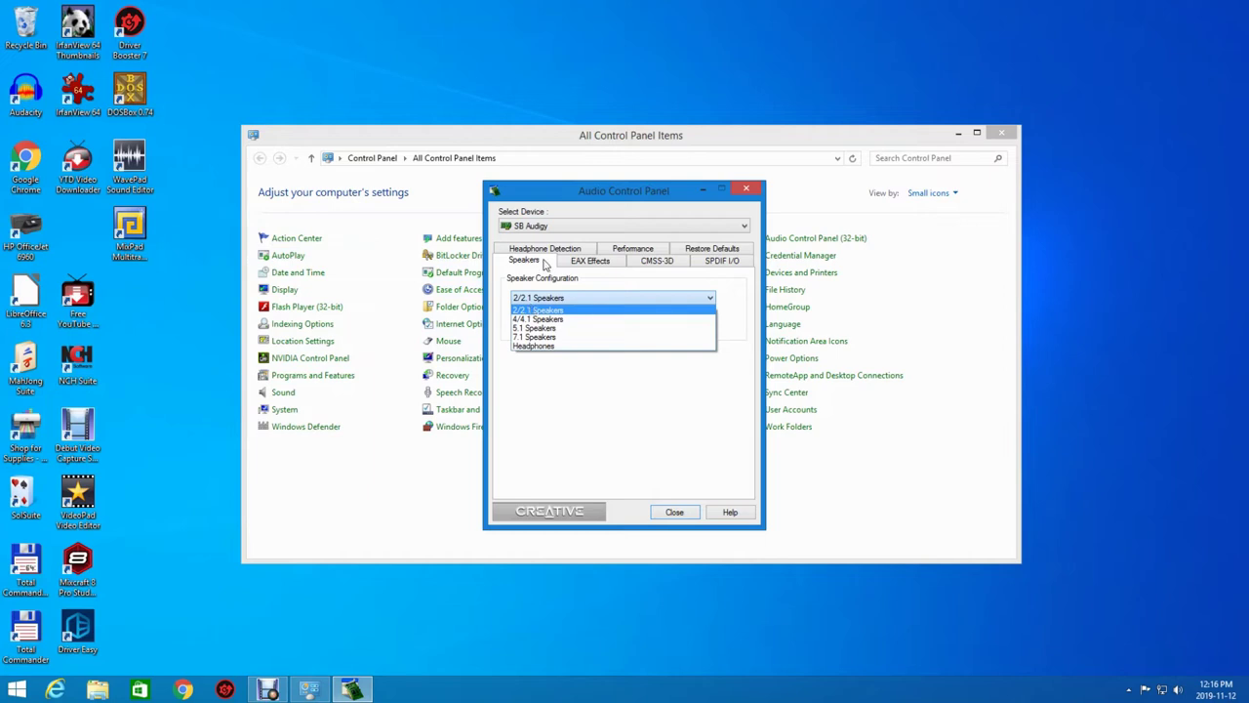
pyautogui.click(618, 256)
# - Check the SB Audigy output sampling rate options, and close the Audio Control Panel and the Control Panel window
pyautogui.click(619, 252)
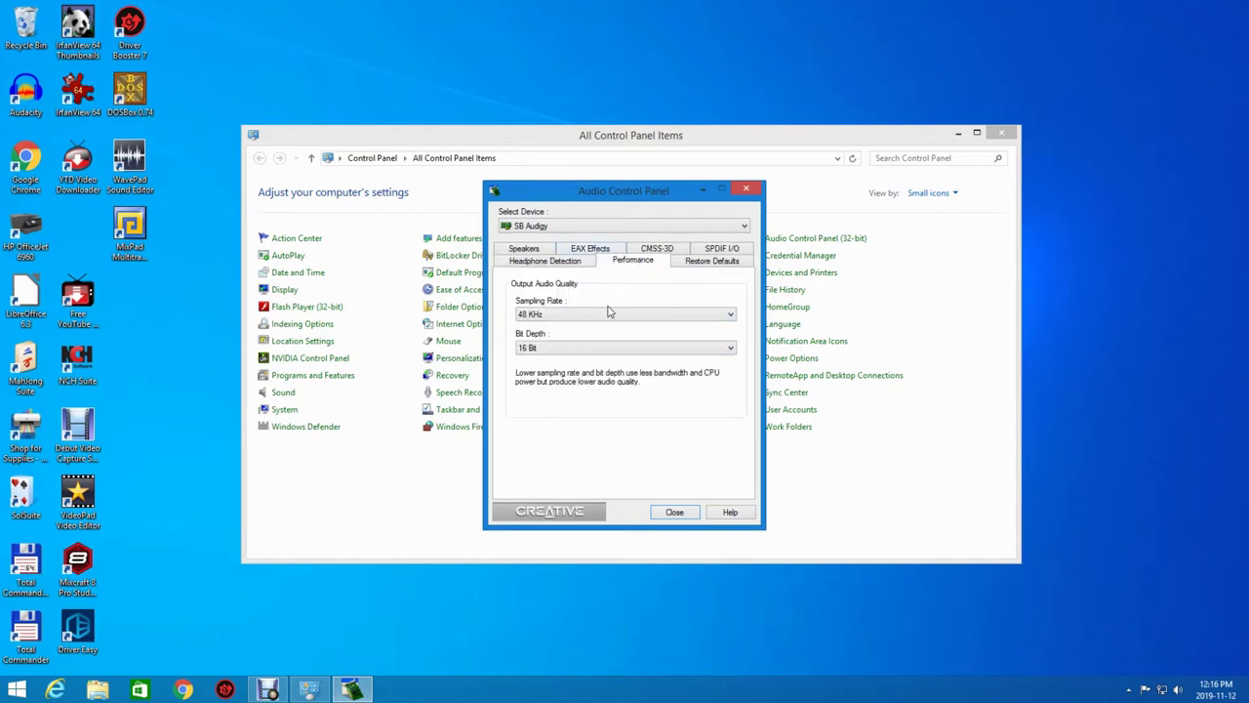
pyautogui.click(608, 314)
pyautogui.click(602, 323)
pyautogui.click(664, 512)
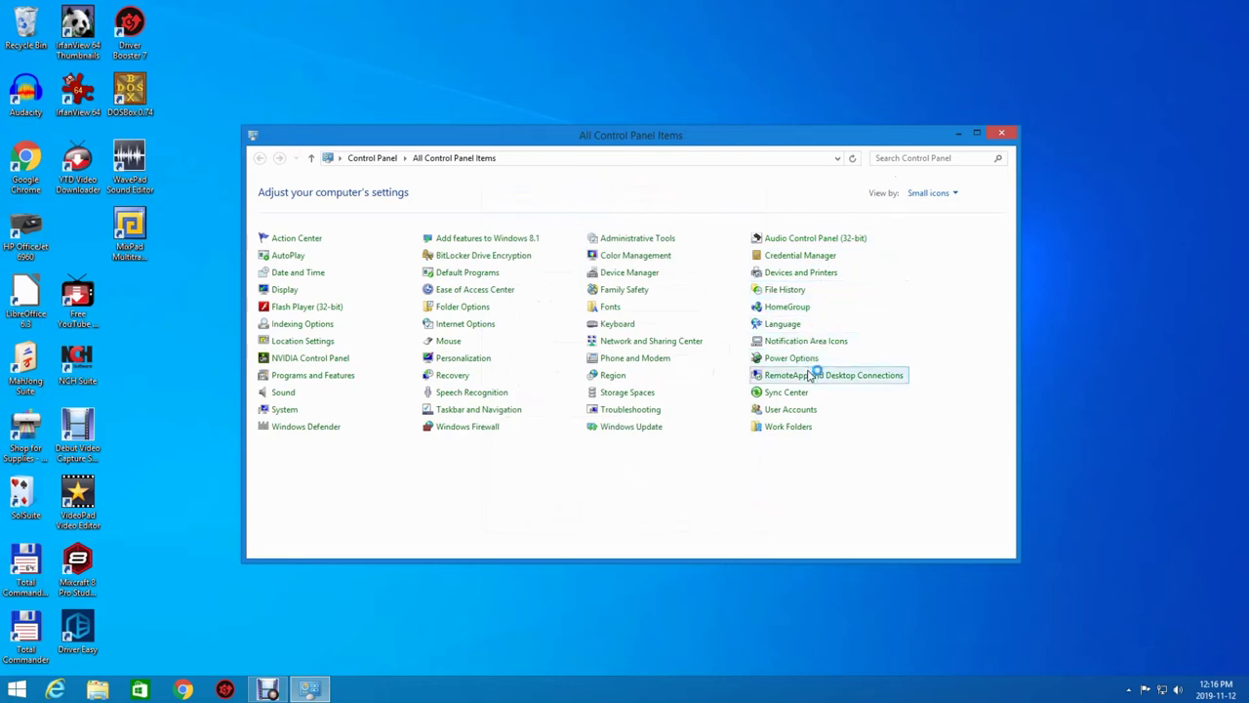
pyautogui.click(1014, 135)
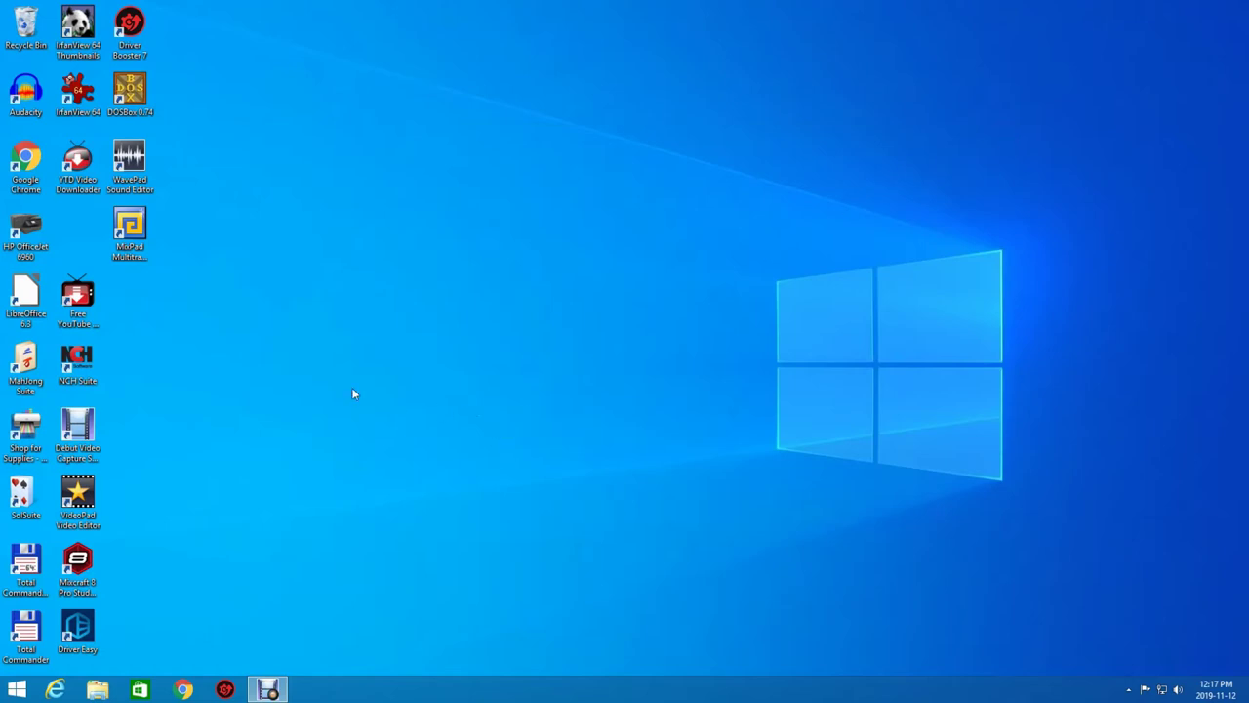
# - Launch WavePad Sound Editor, discard the previous session's recovery files, and certify non-commercial home use
pyautogui.click(125, 166)
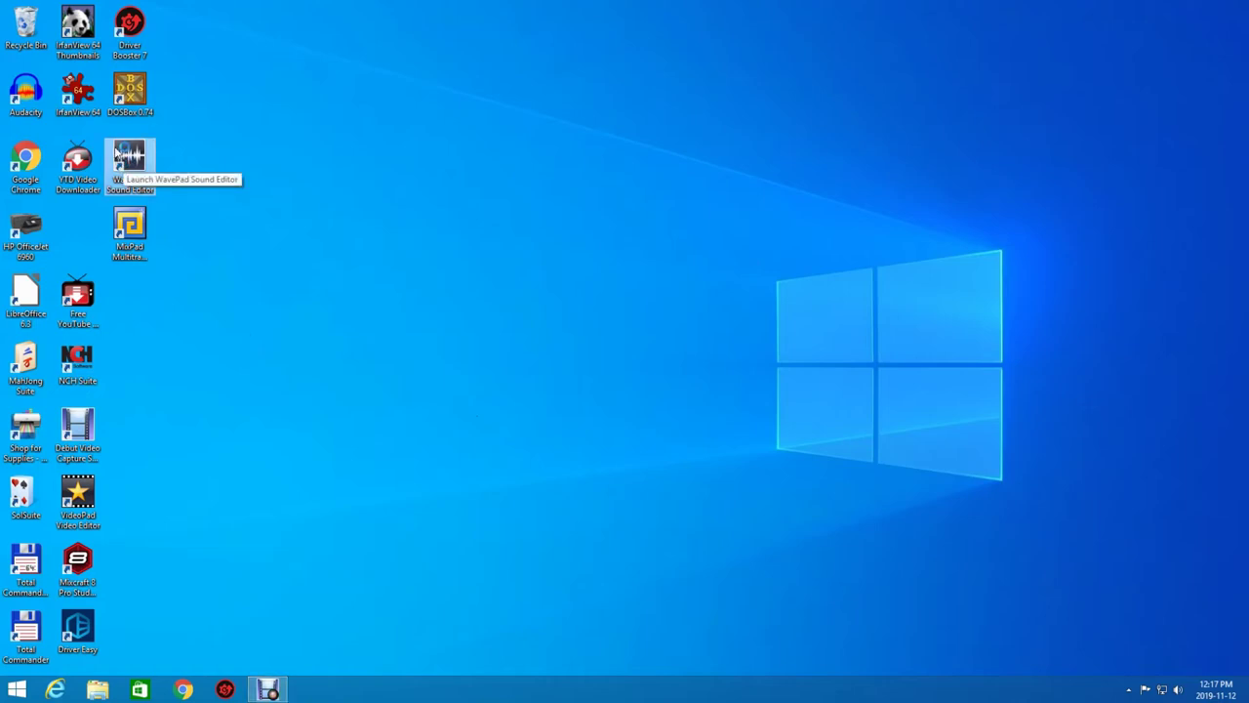
pyautogui.doubleClick(125, 166)
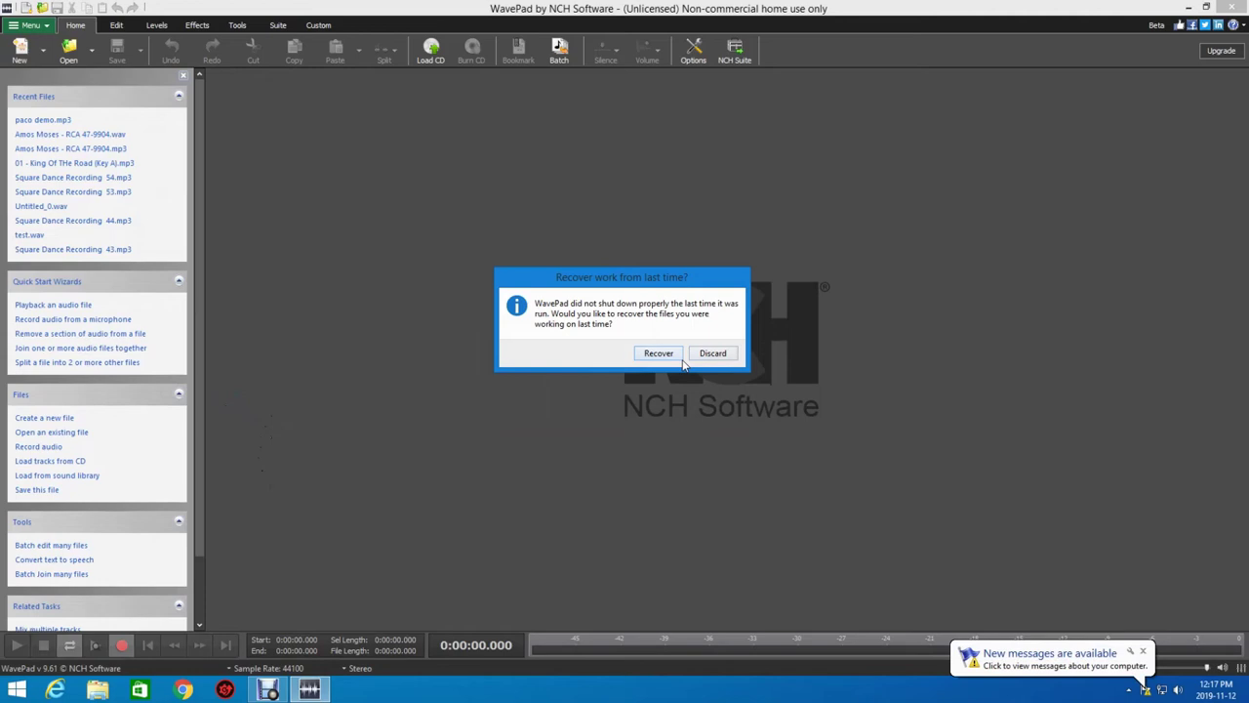
pyautogui.click(713, 354)
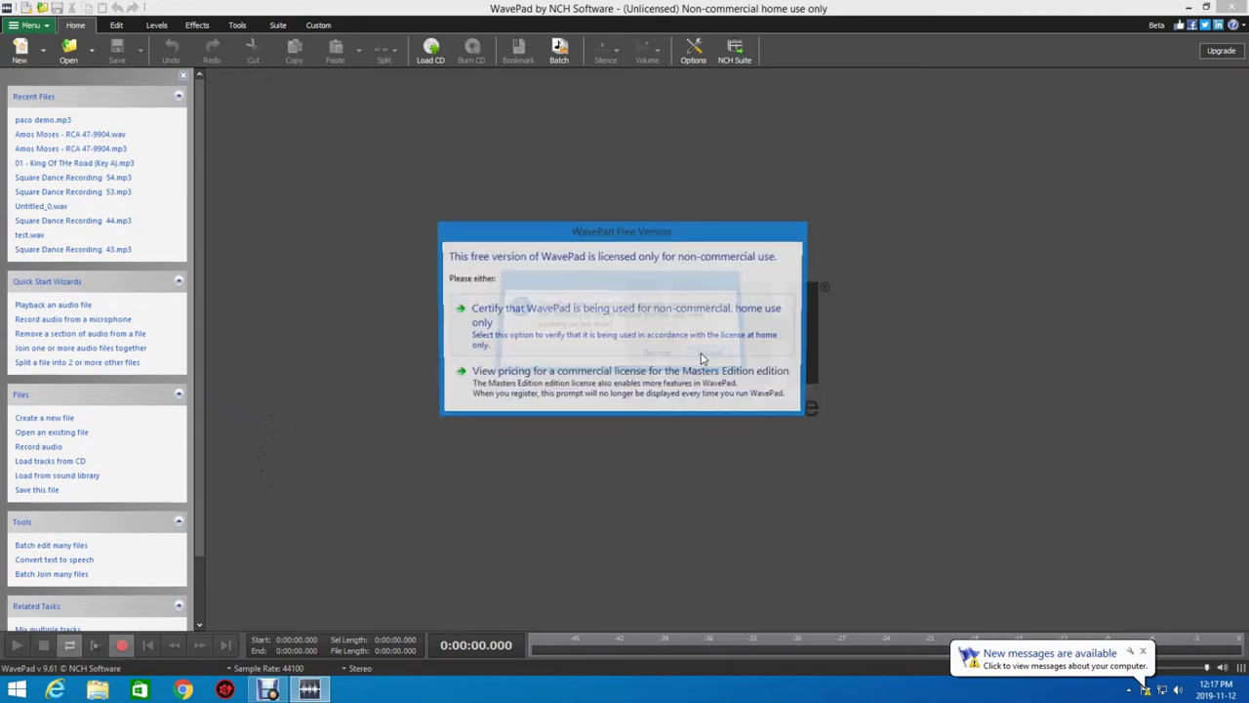
pyautogui.click(610, 340)
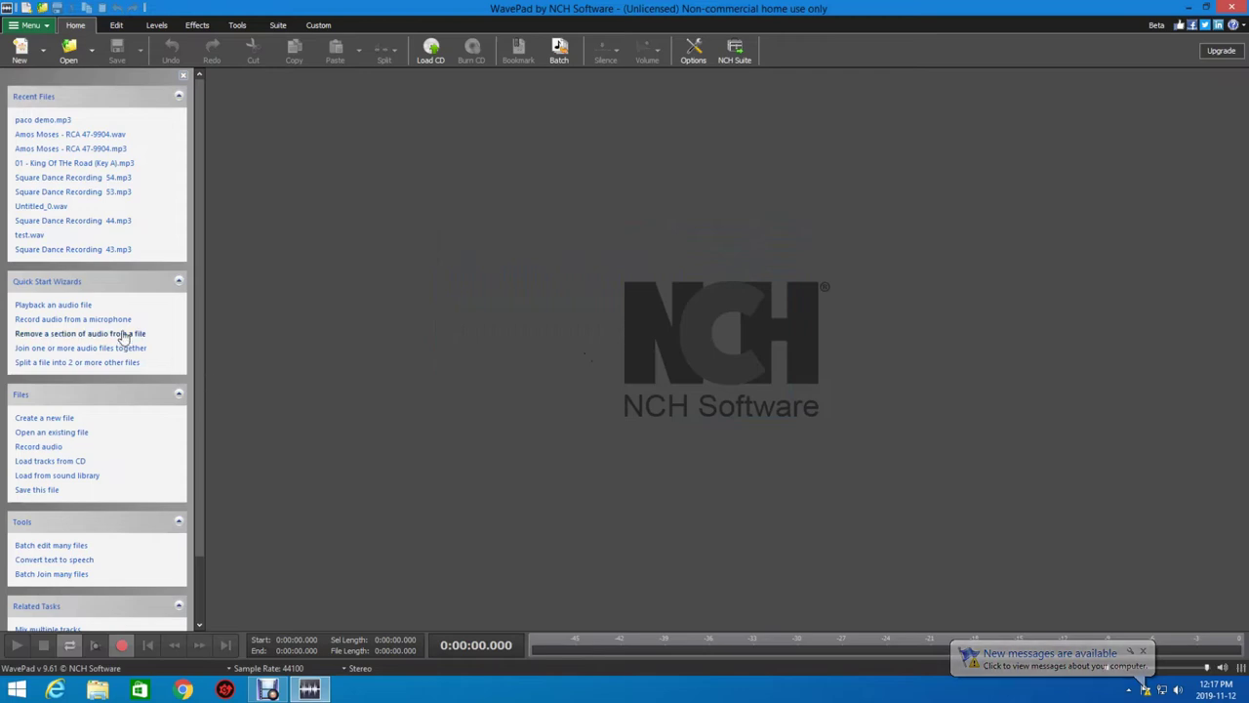
# - Try twice to record audio from a microphone with the quick start wizard, dismissing the recorder errors
pyautogui.click(74, 319)
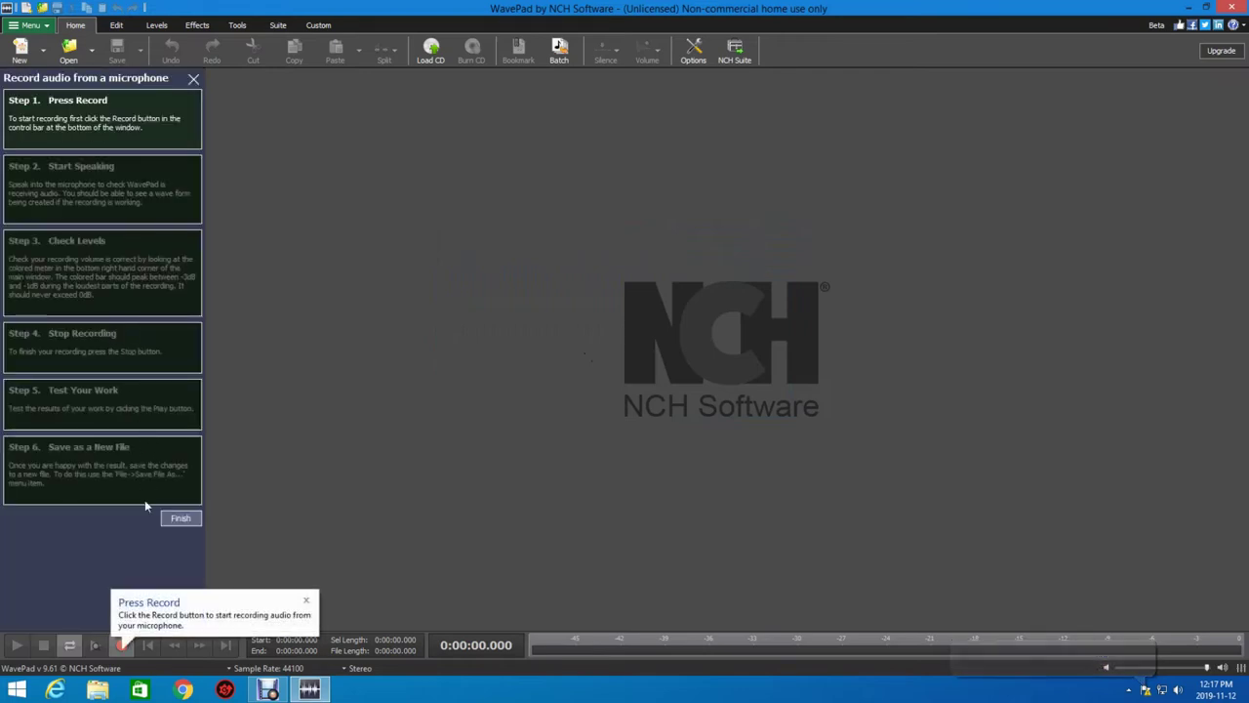
pyautogui.click(121, 645)
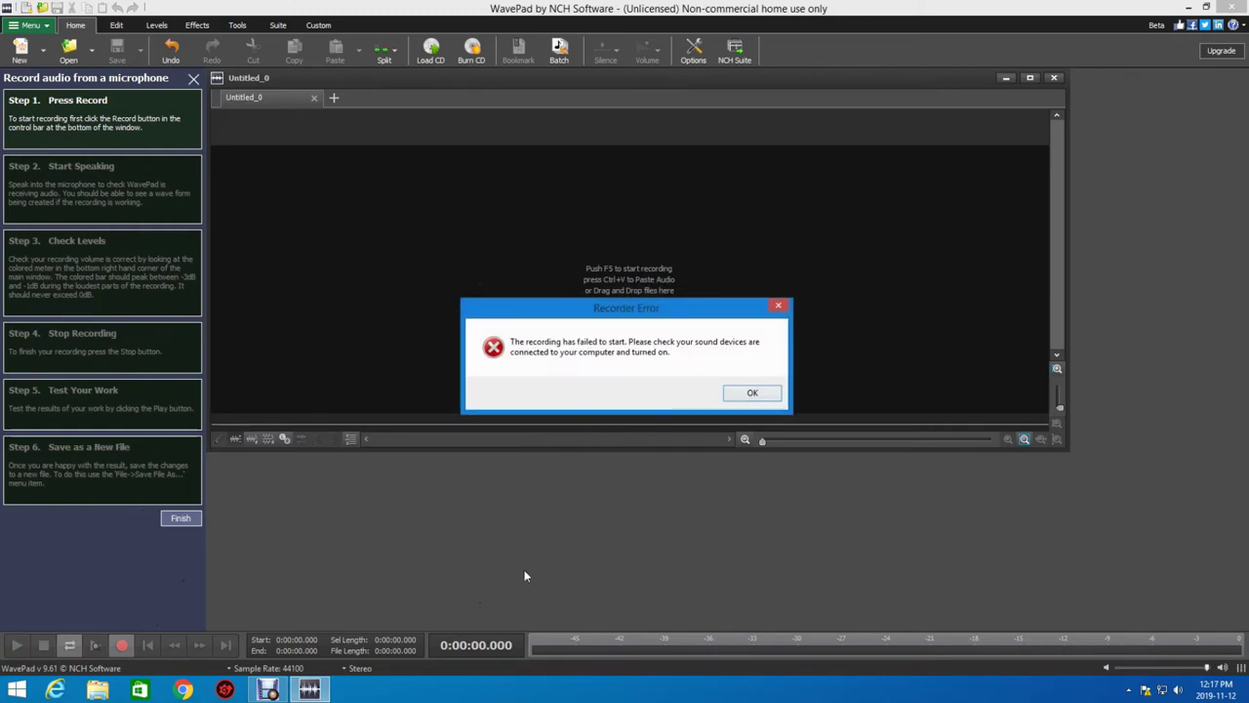
pyautogui.click(745, 398)
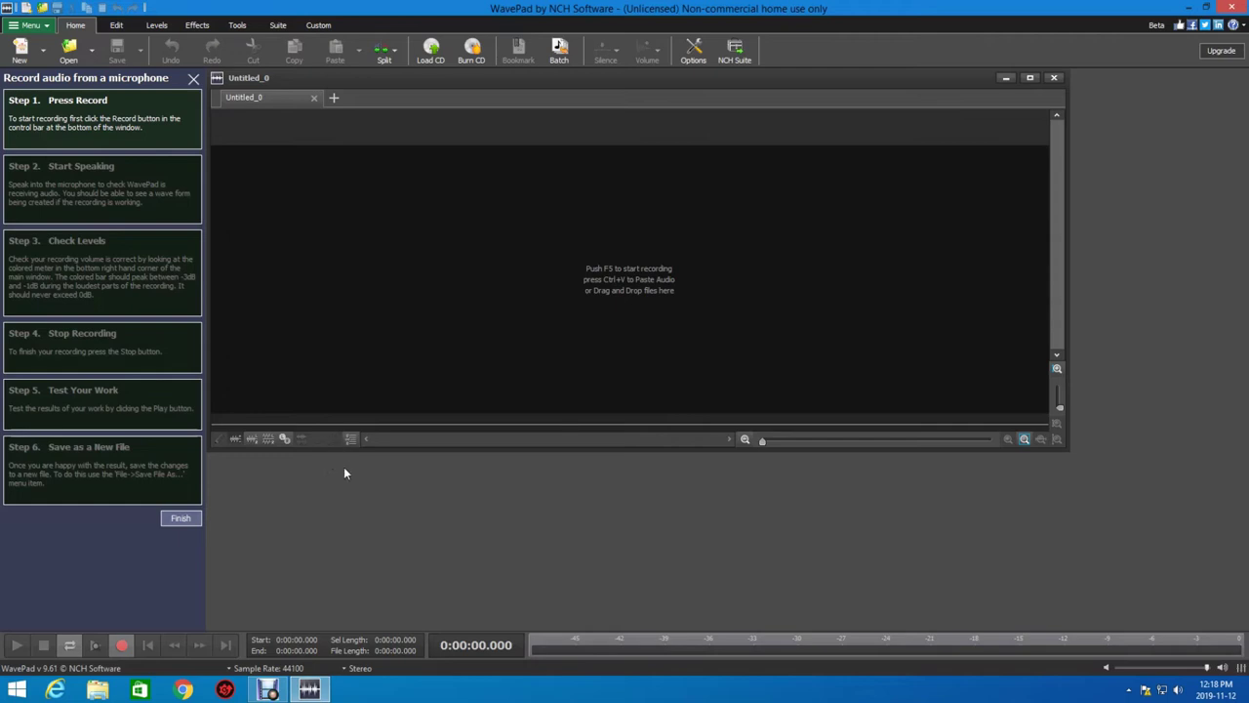
pyautogui.click(127, 640)
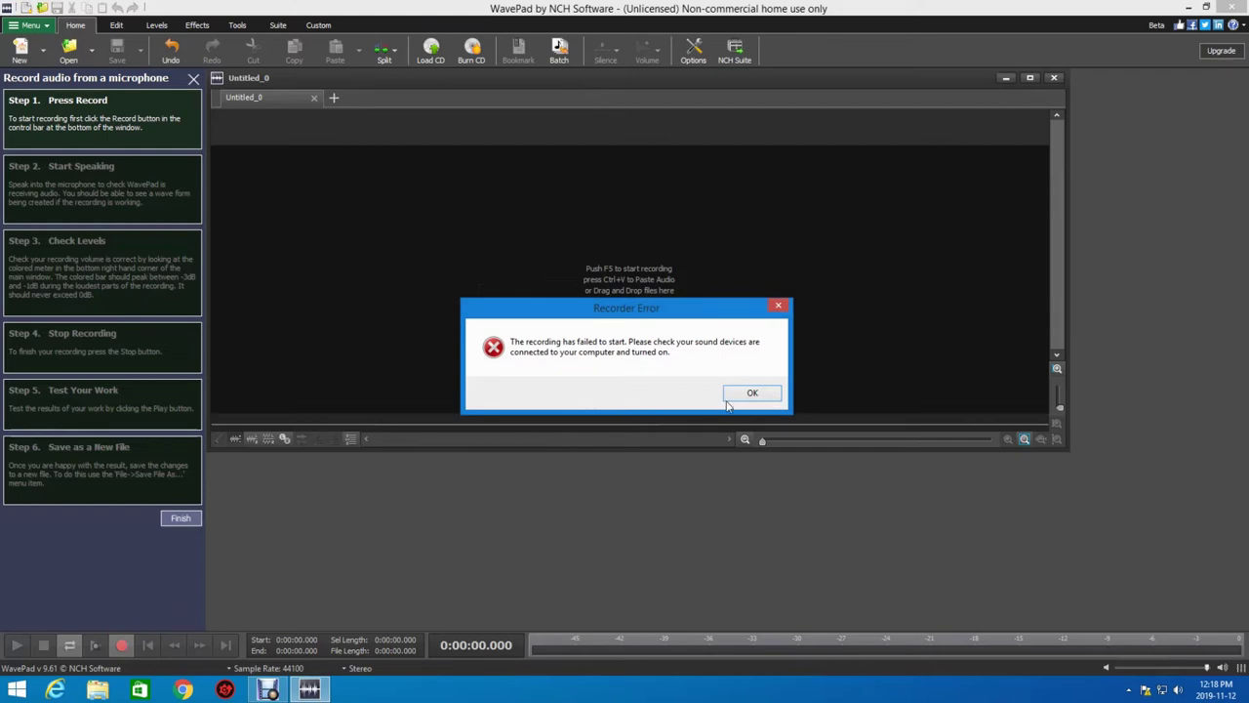
pyautogui.click(740, 394)
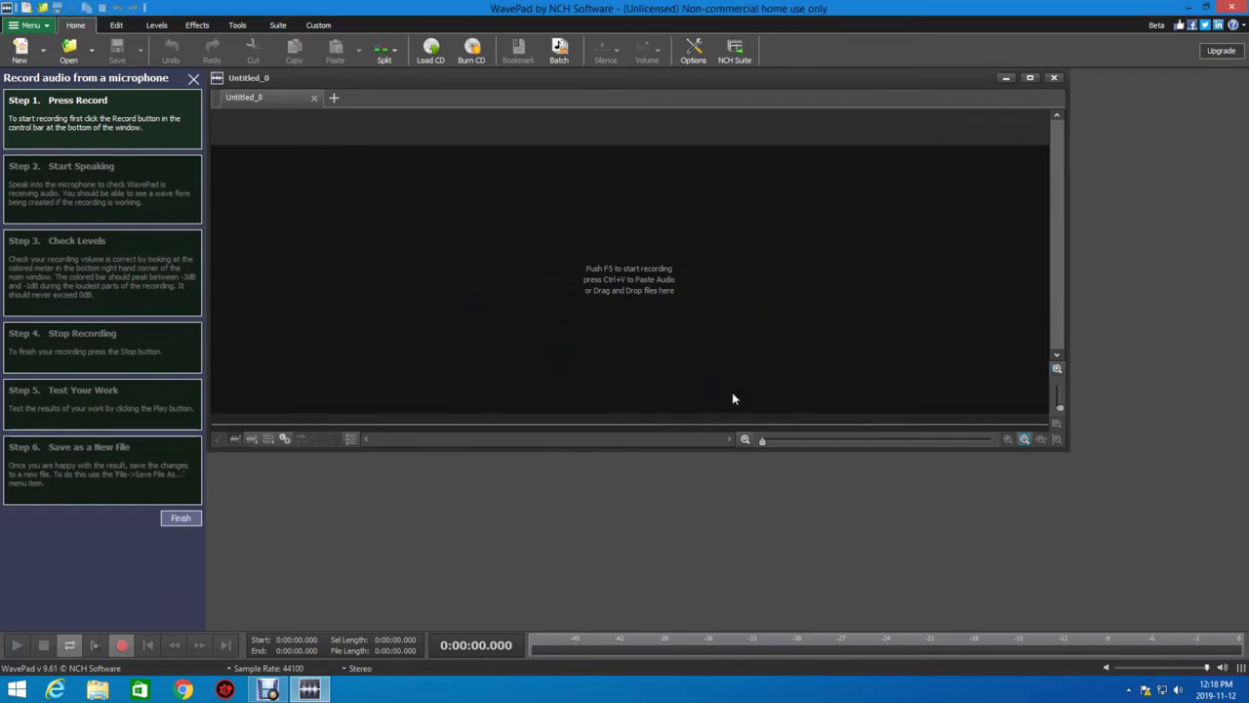
# - Check the recording device and input choices in the WavePad options, selecting Line-In (SB Audigy) as the recording device
pyautogui.click(694, 63)
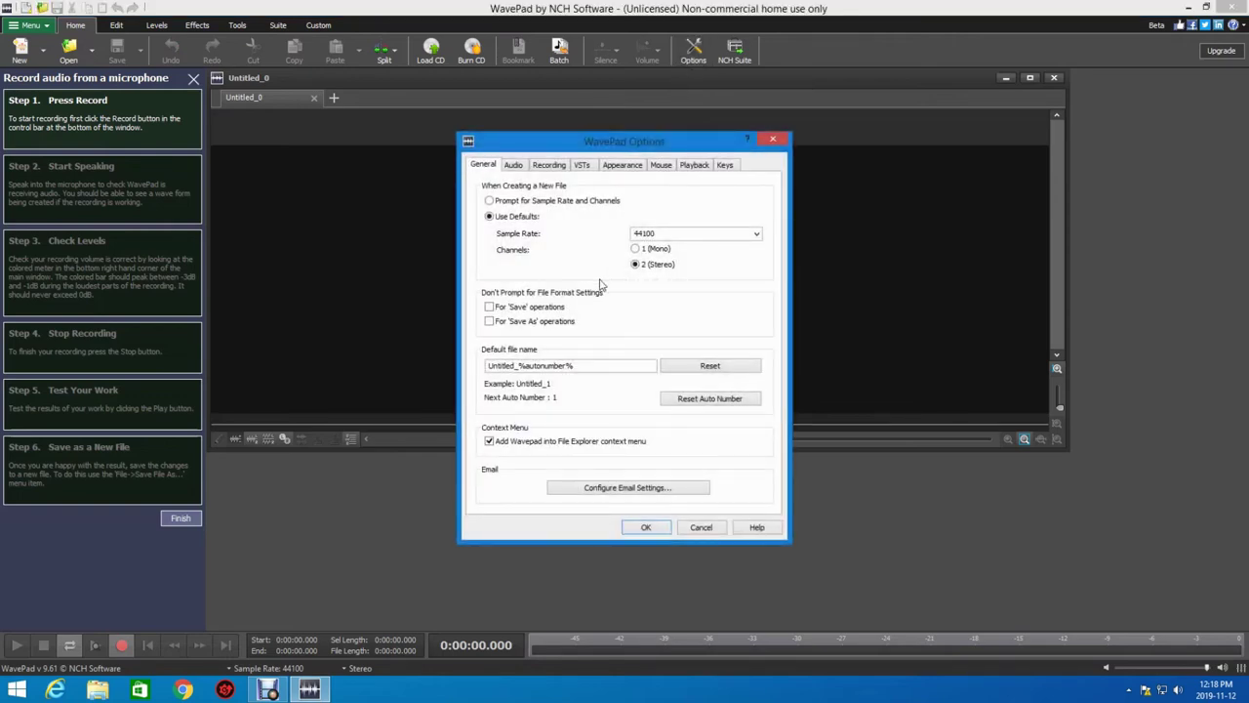
pyautogui.click(515, 165)
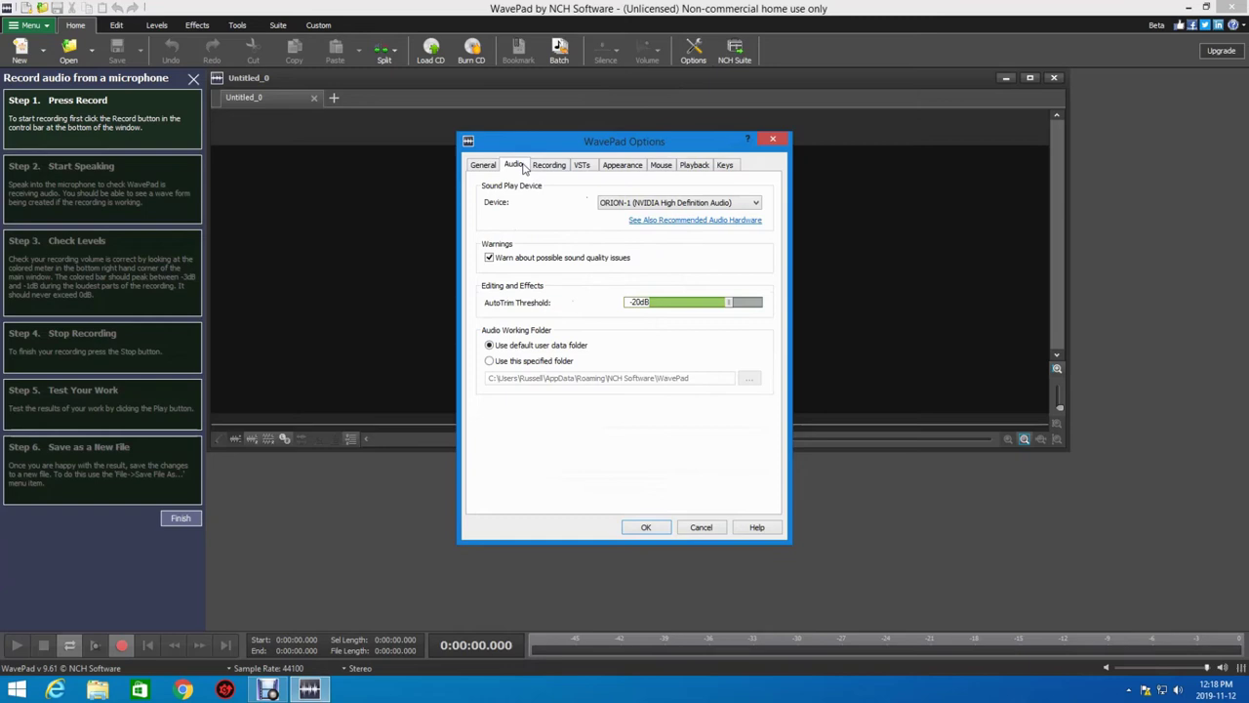
pyautogui.click(552, 170)
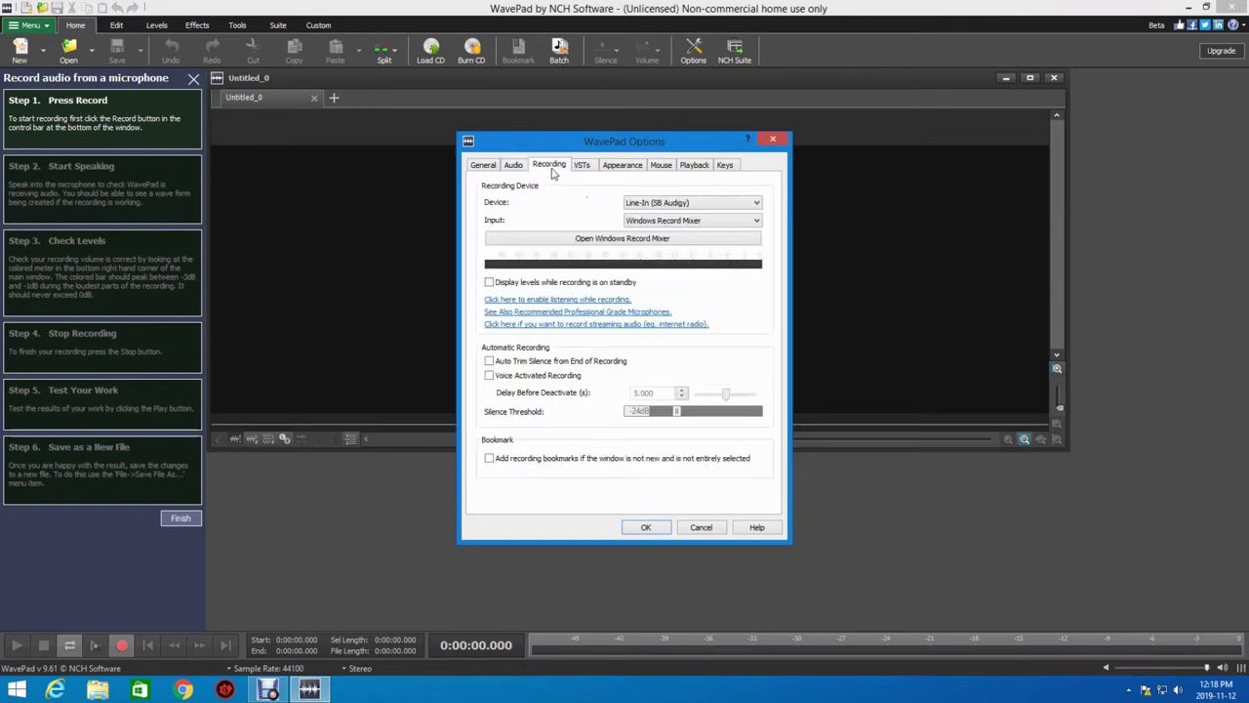
pyautogui.click(649, 220)
pyautogui.click(645, 206)
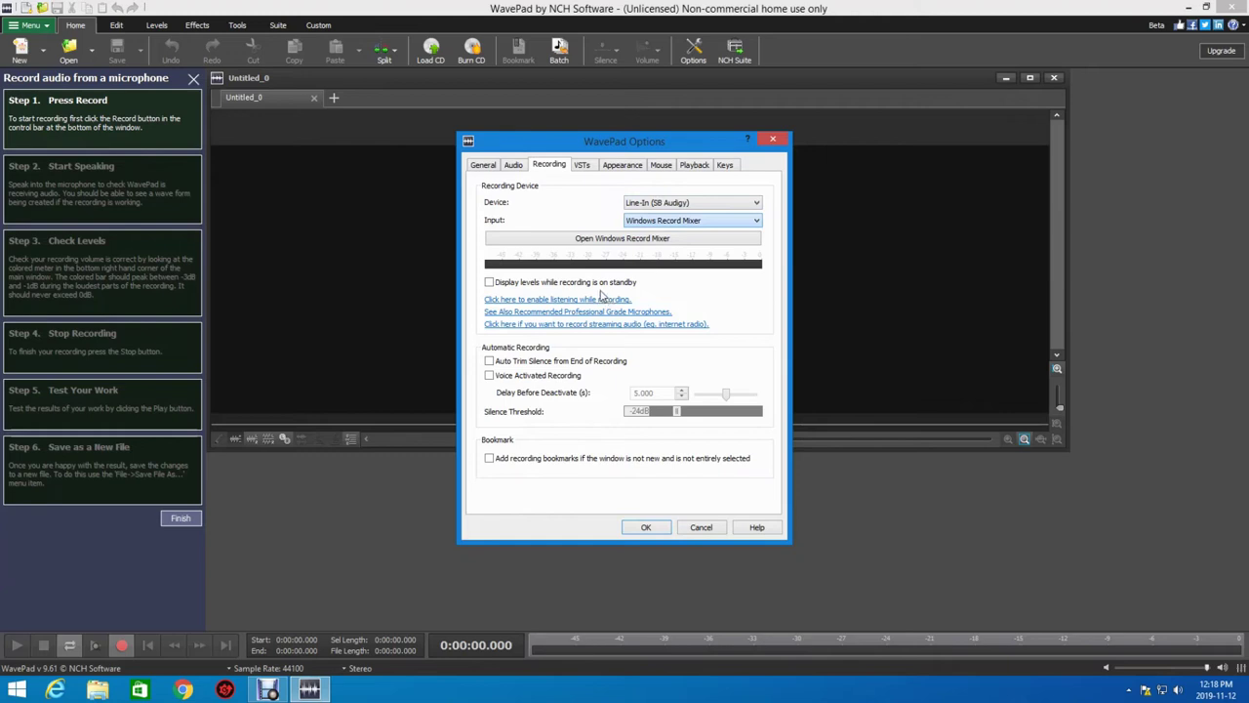
pyautogui.hotkey('alt', 'Down')
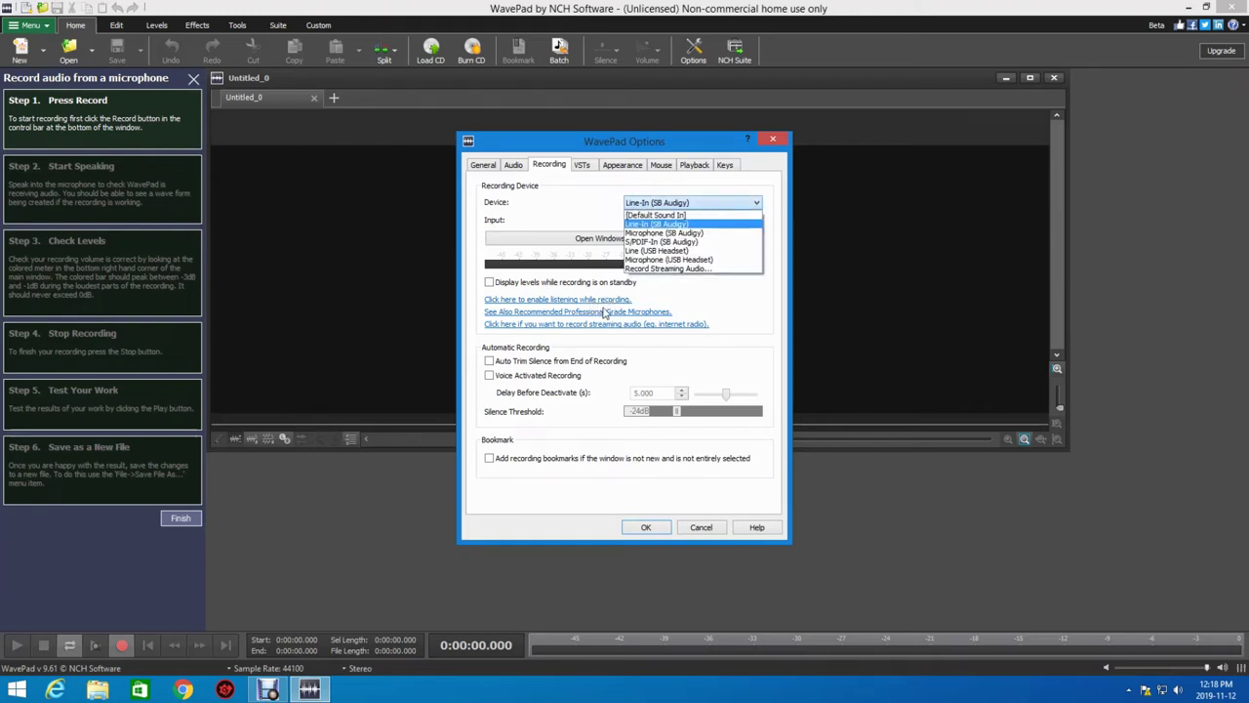
pyautogui.click(649, 225)
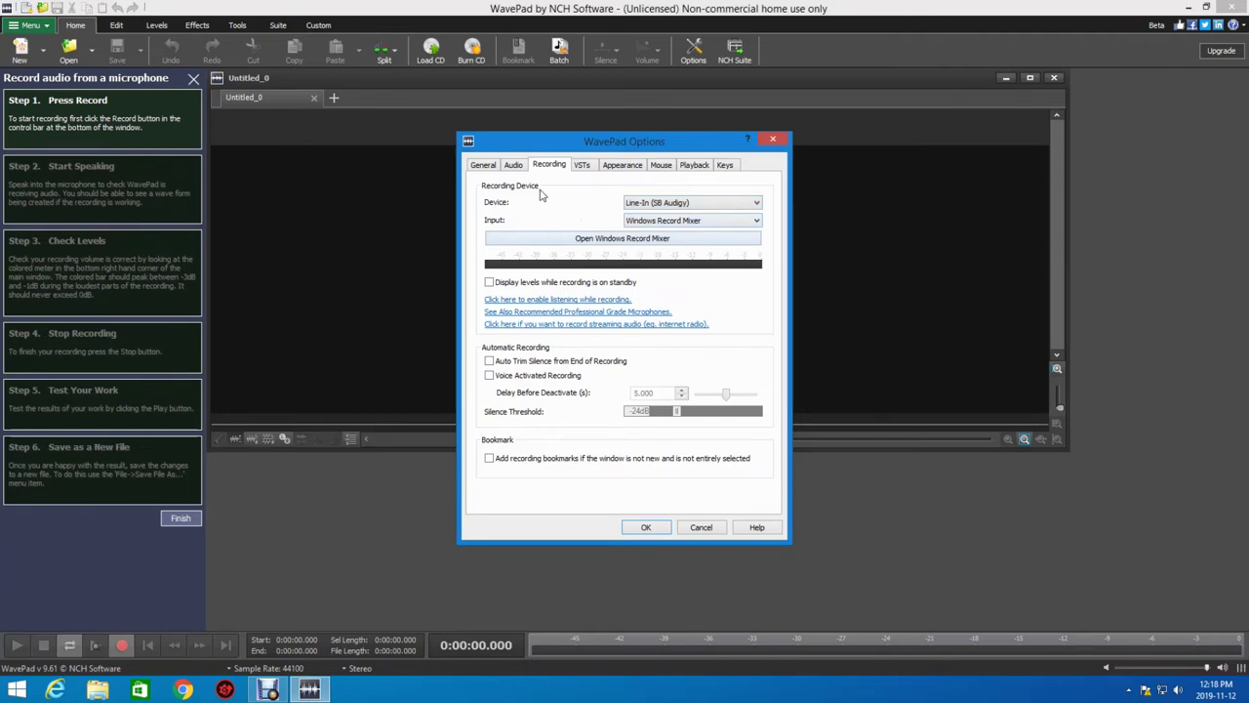
# - Try Speakers (USB Headset) as the sound play device and close the options without applying the choice
pyautogui.click(515, 165)
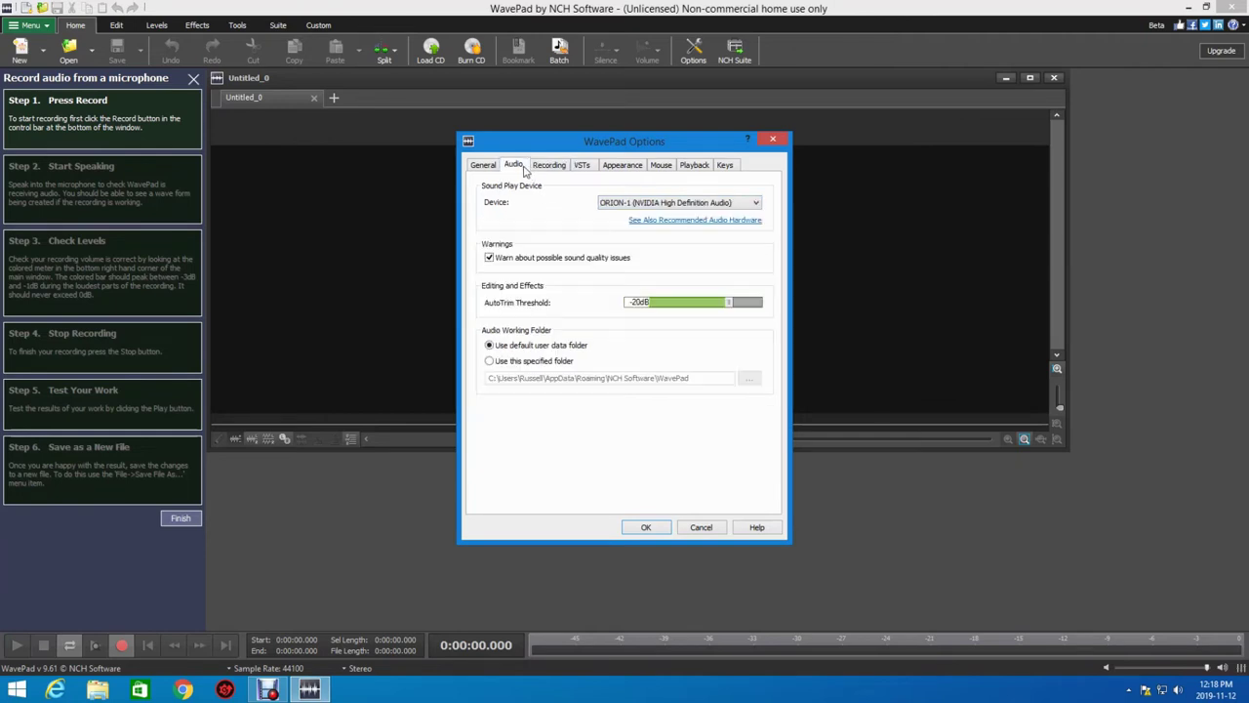
pyautogui.click(623, 205)
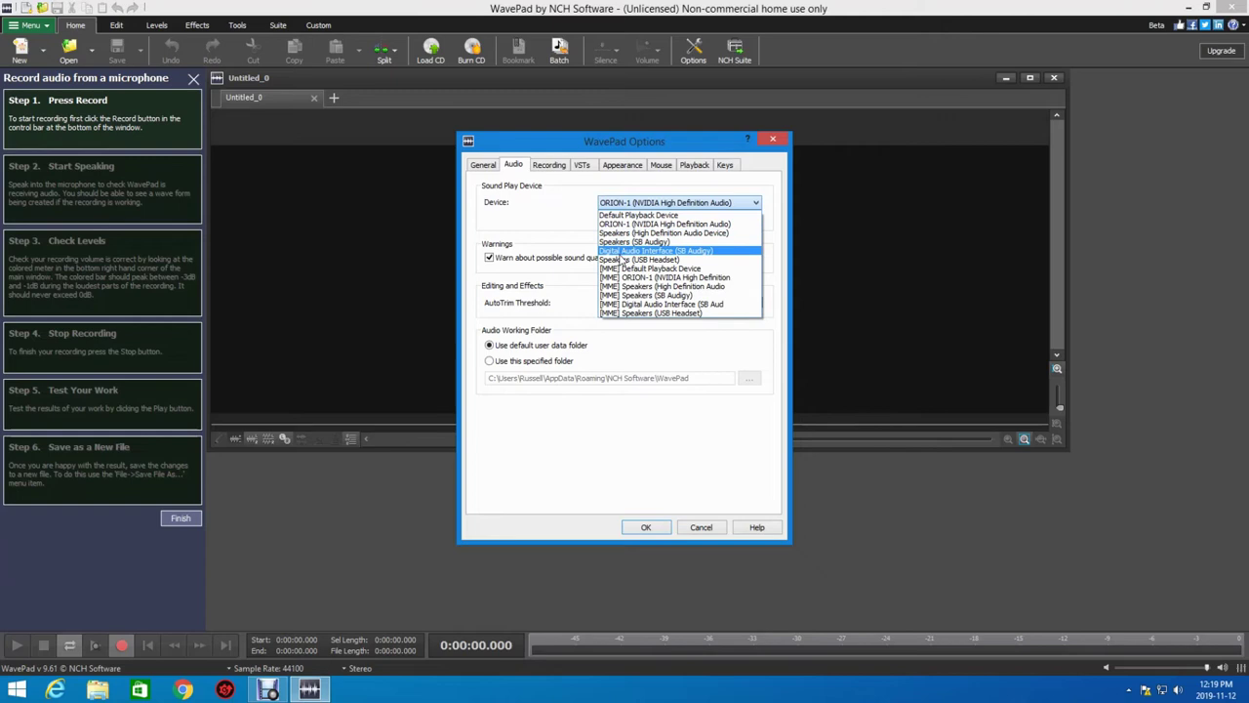
pyautogui.click(623, 260)
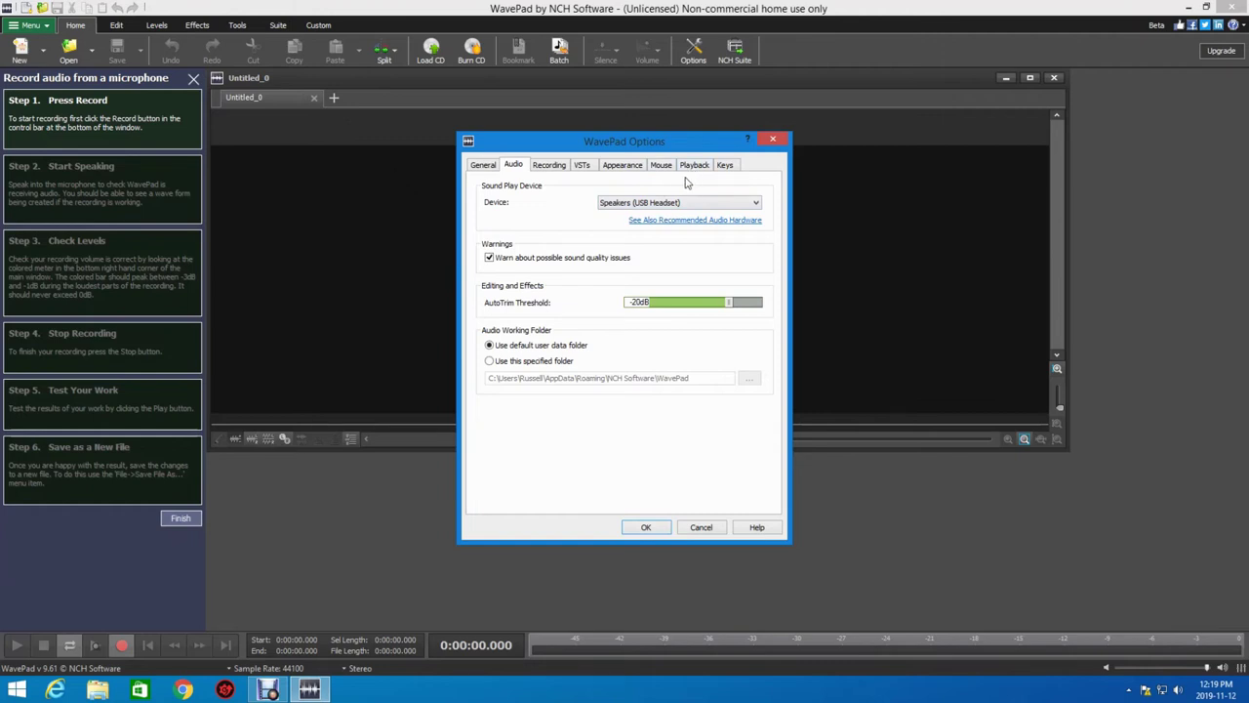
pyautogui.click(768, 138)
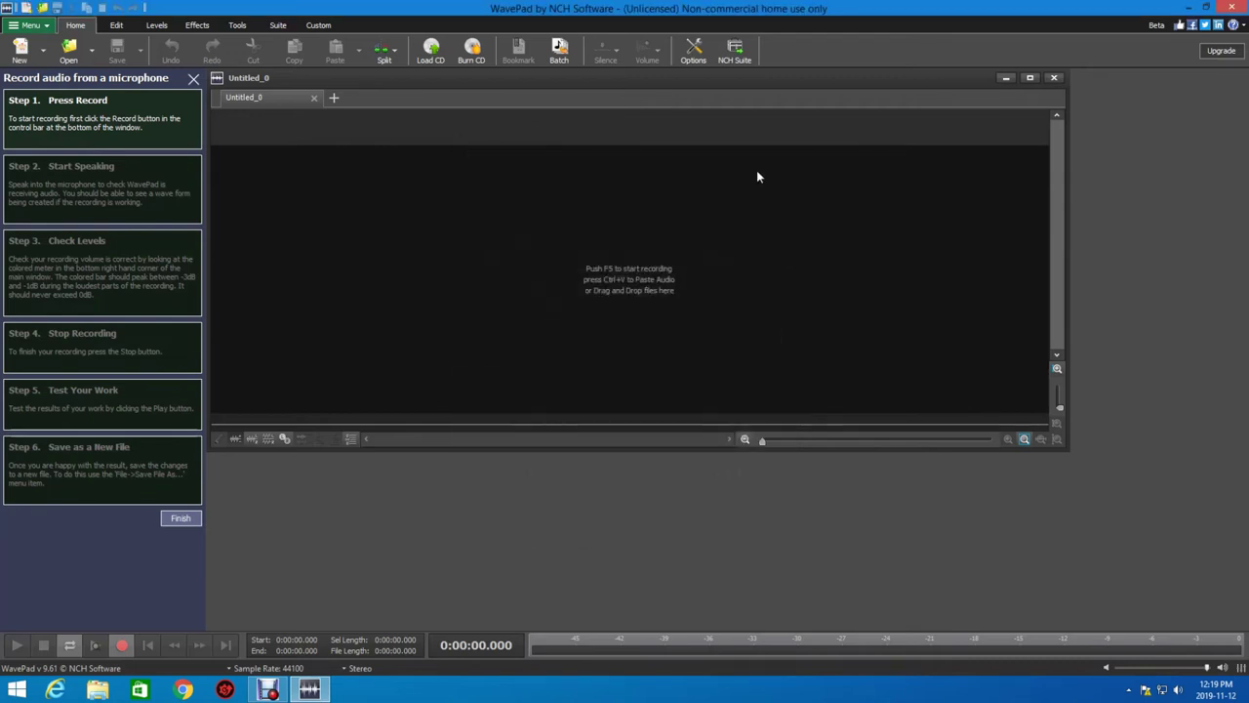
# - Close WavePad without saving Untitled_0, and open the Windows Control Panel
pyautogui.click(1231, 8)
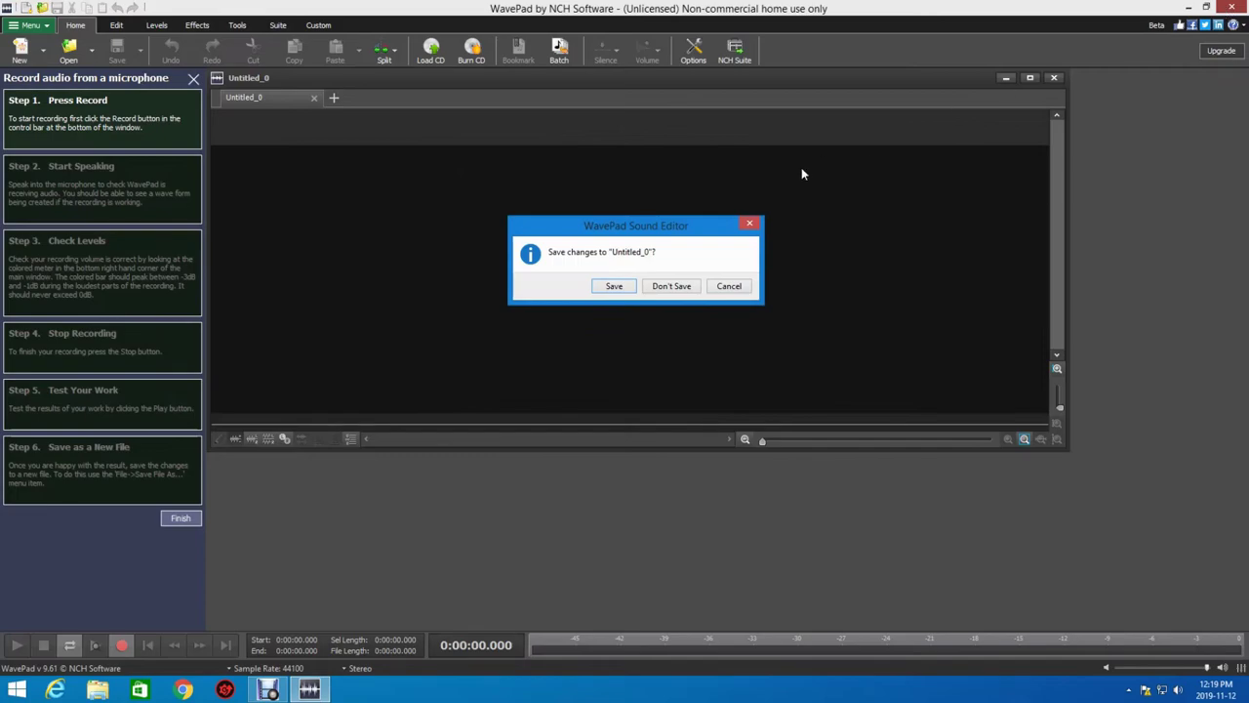
pyautogui.click(668, 289)
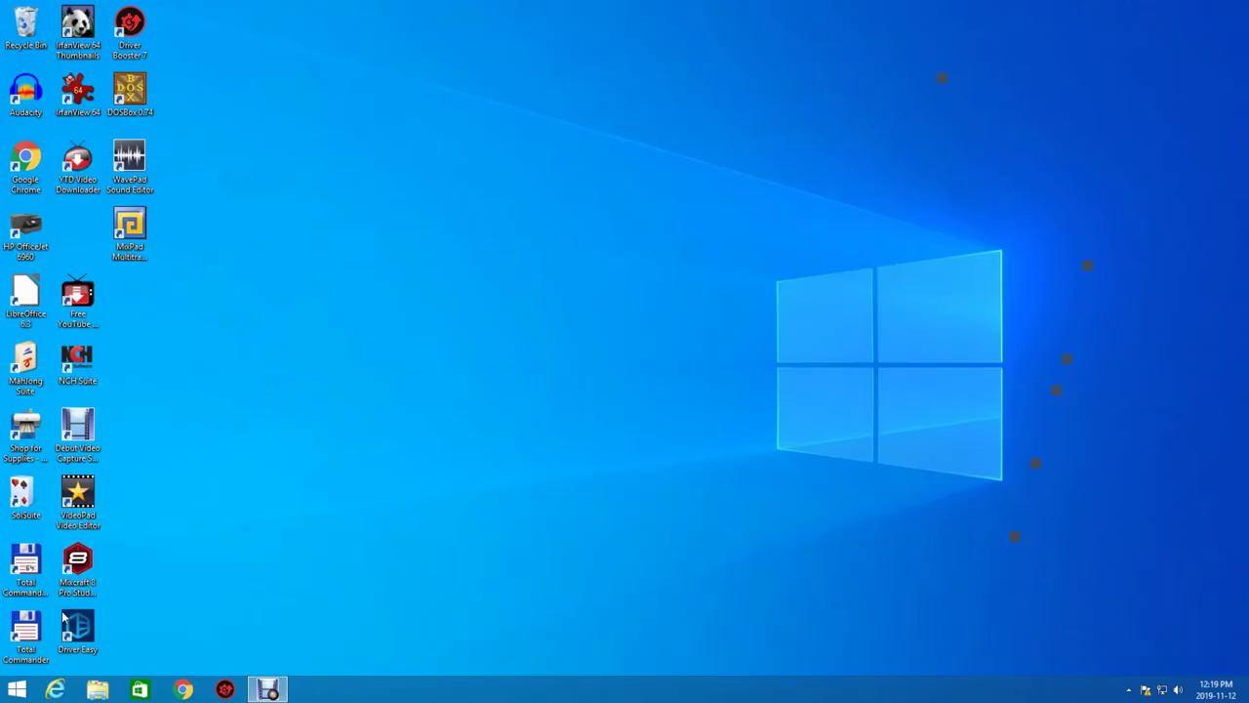
pyautogui.click(18, 689)
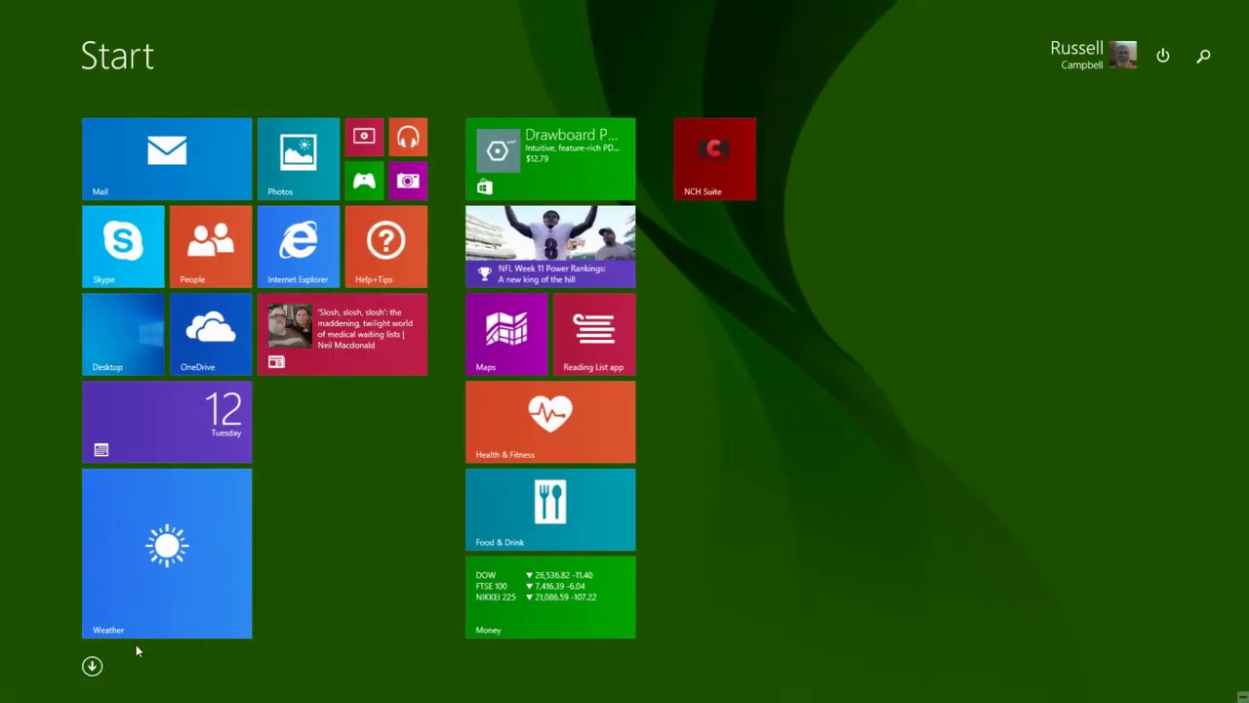
pyautogui.click(91, 667)
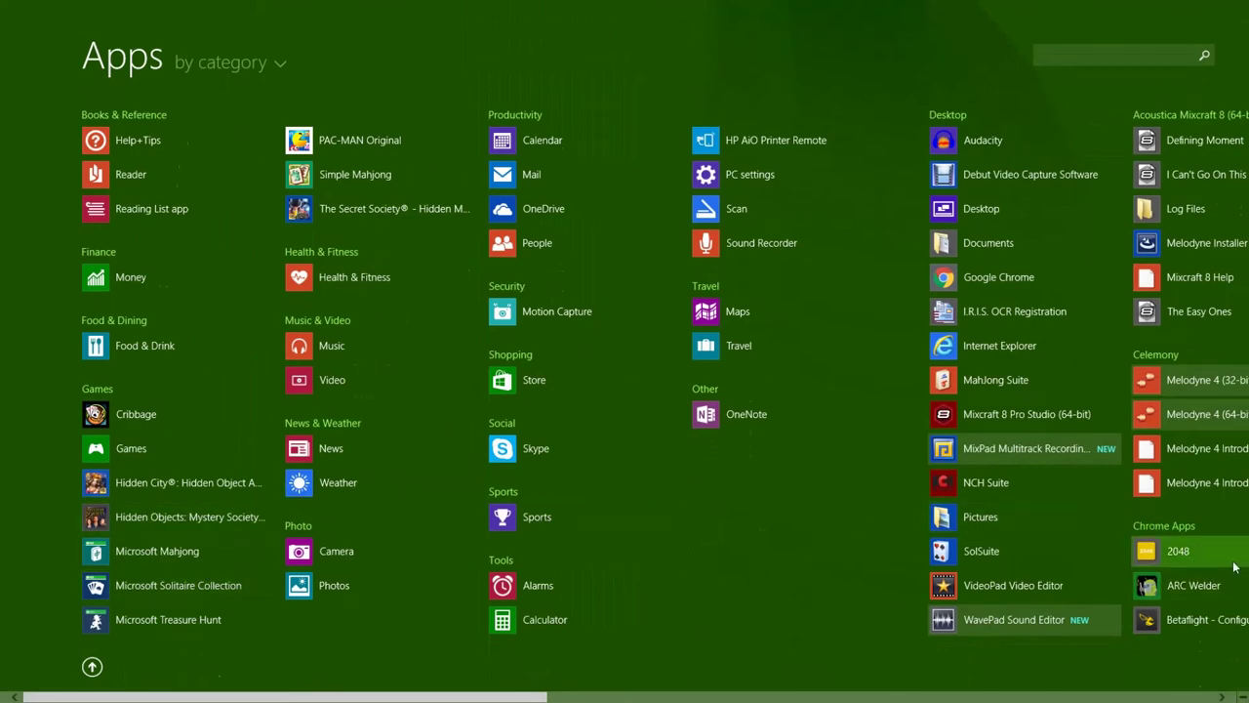
pyautogui.scroll(-10, 1230, 572)
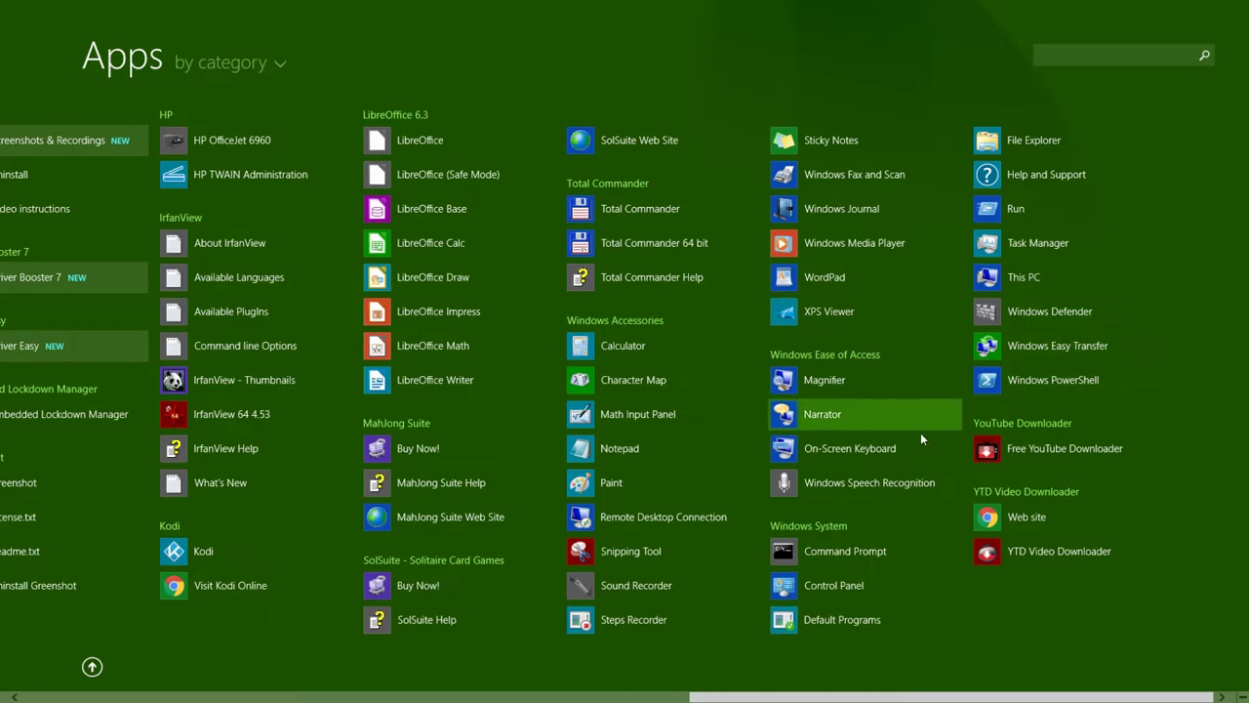
pyautogui.click(820, 585)
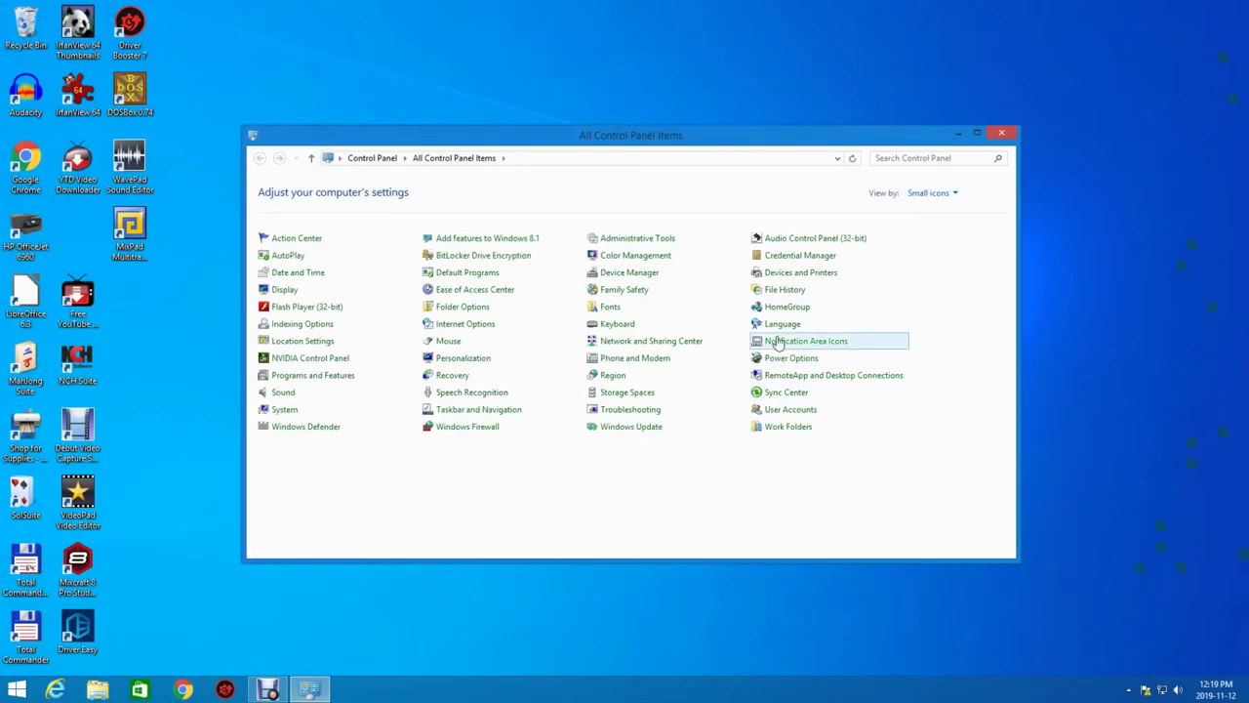
# - Examine the SB Audigy's status, driver, details, events and resources in Device Manager, and close Device Manager
pyautogui.click(599, 278)
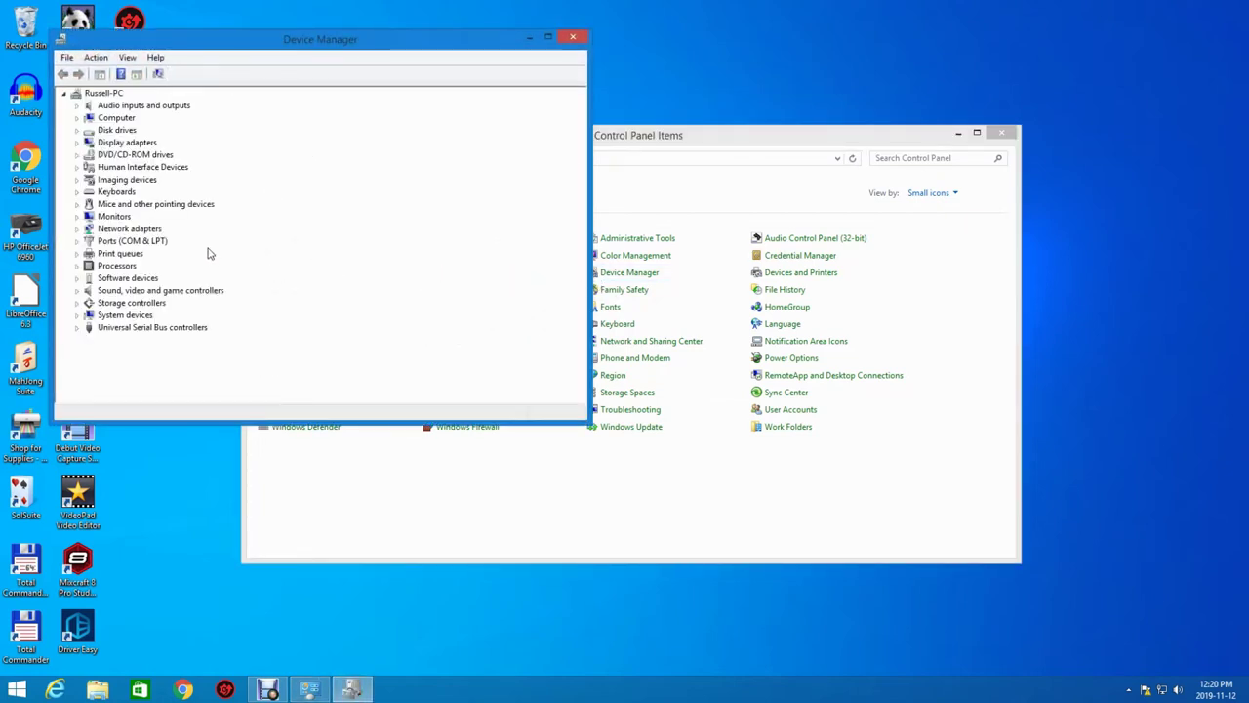
pyautogui.doubleClick(168, 290)
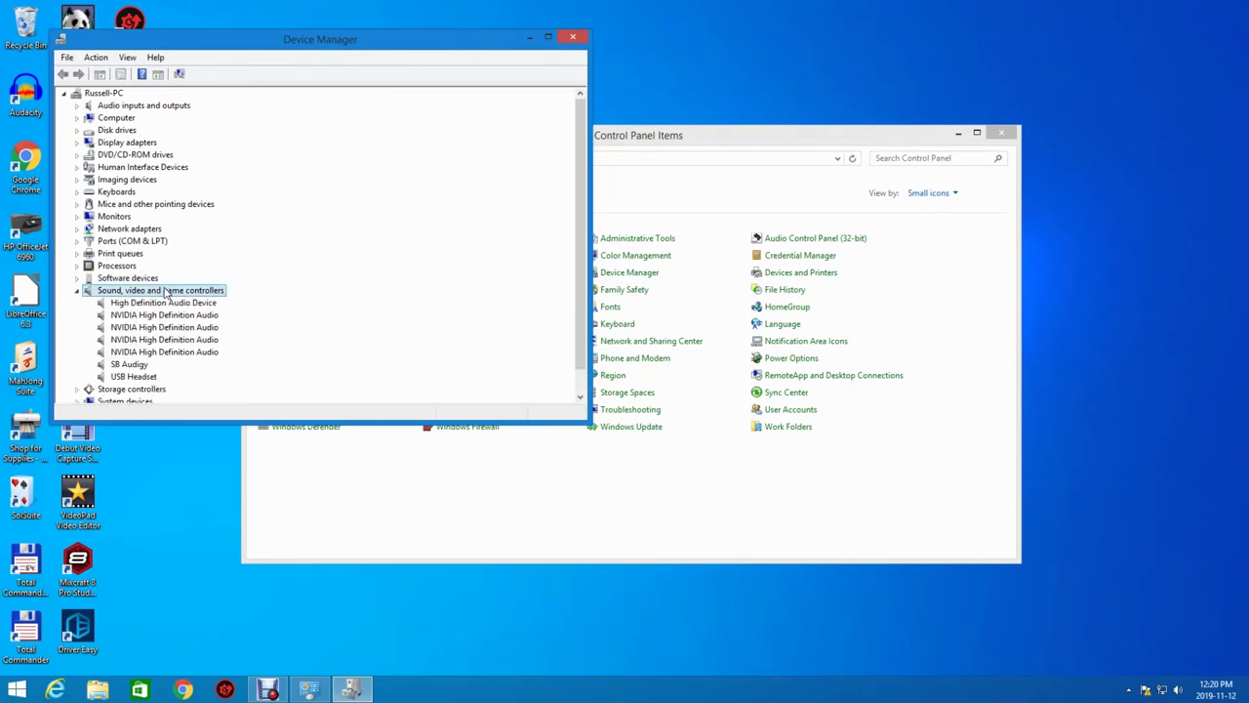
pyautogui.doubleClick(128, 365)
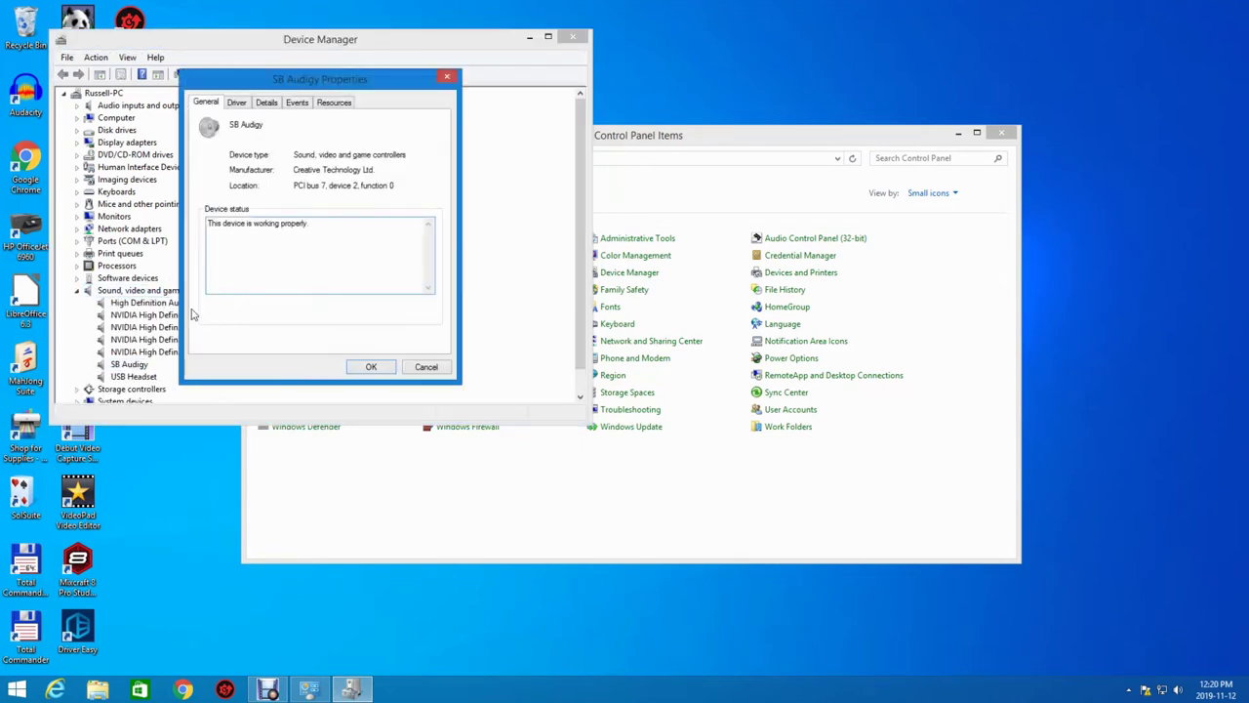
pyautogui.click(238, 103)
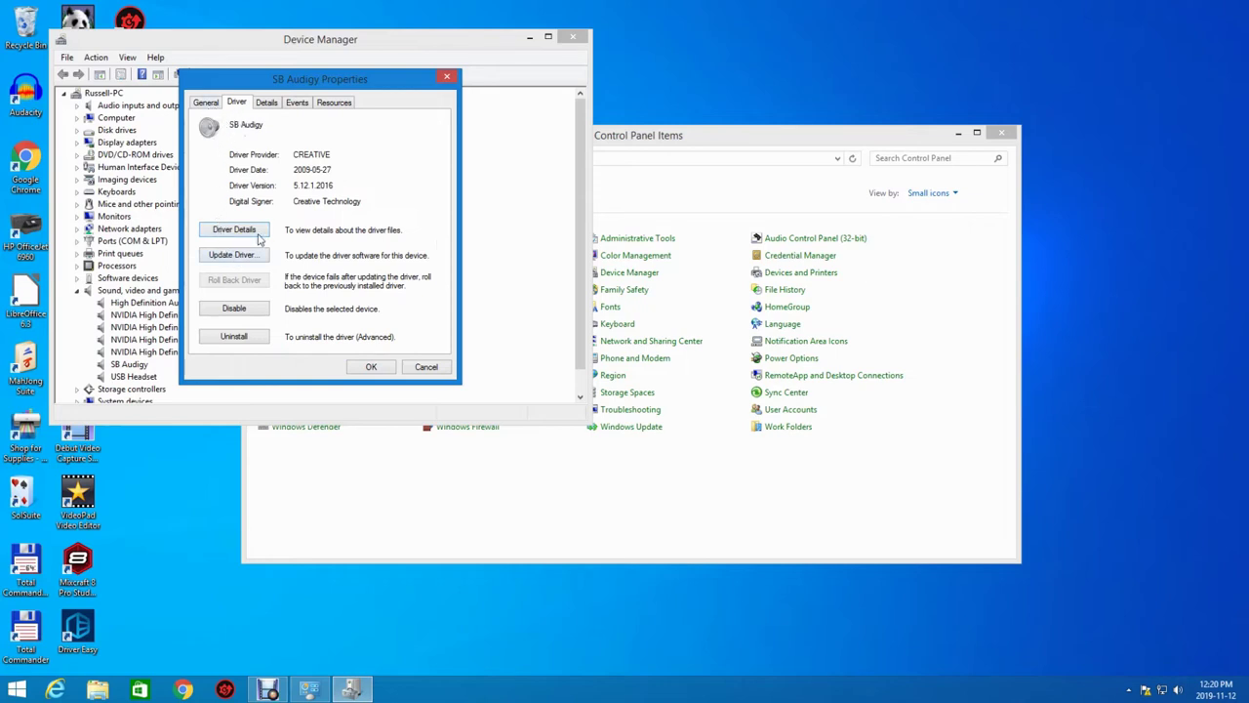
pyautogui.click(278, 106)
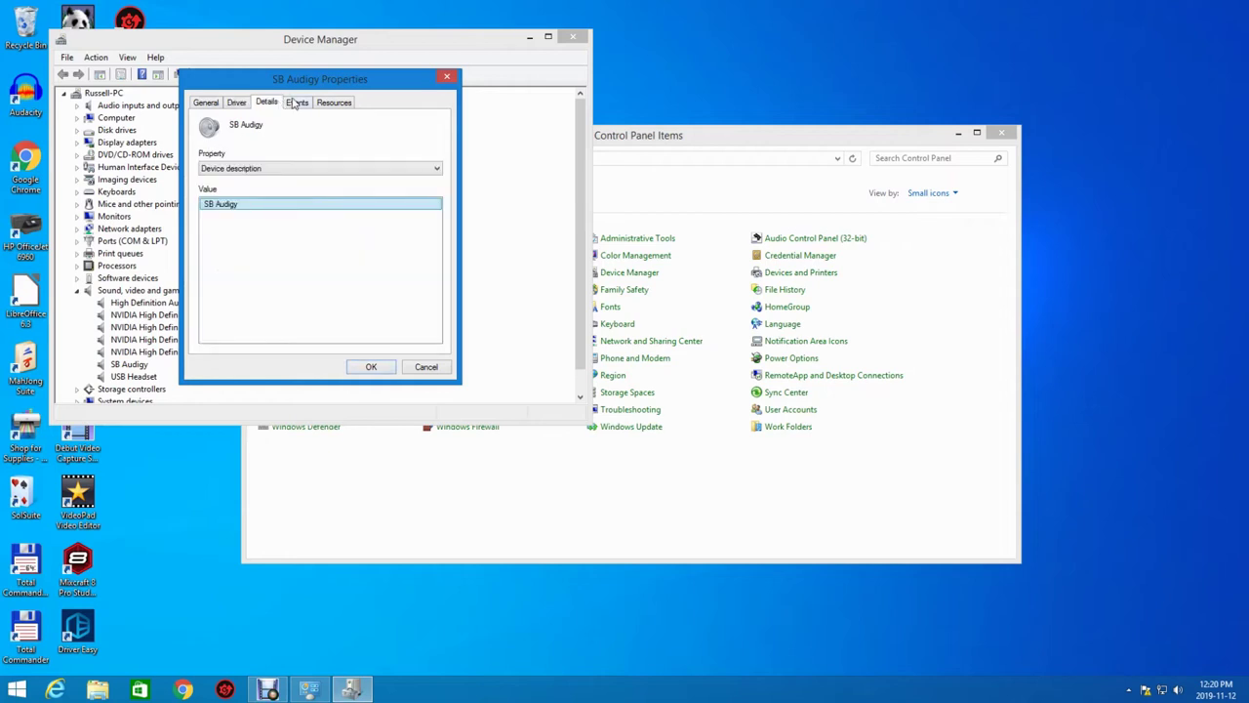
pyautogui.click(296, 103)
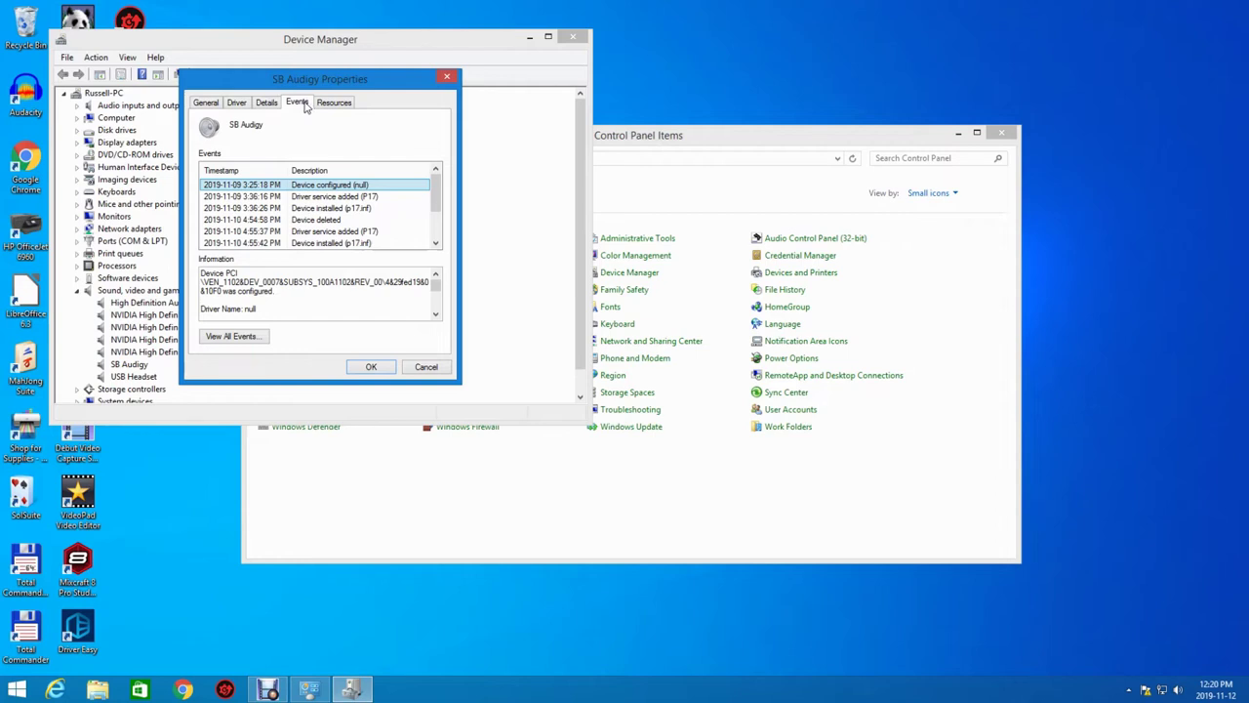
pyautogui.click(322, 103)
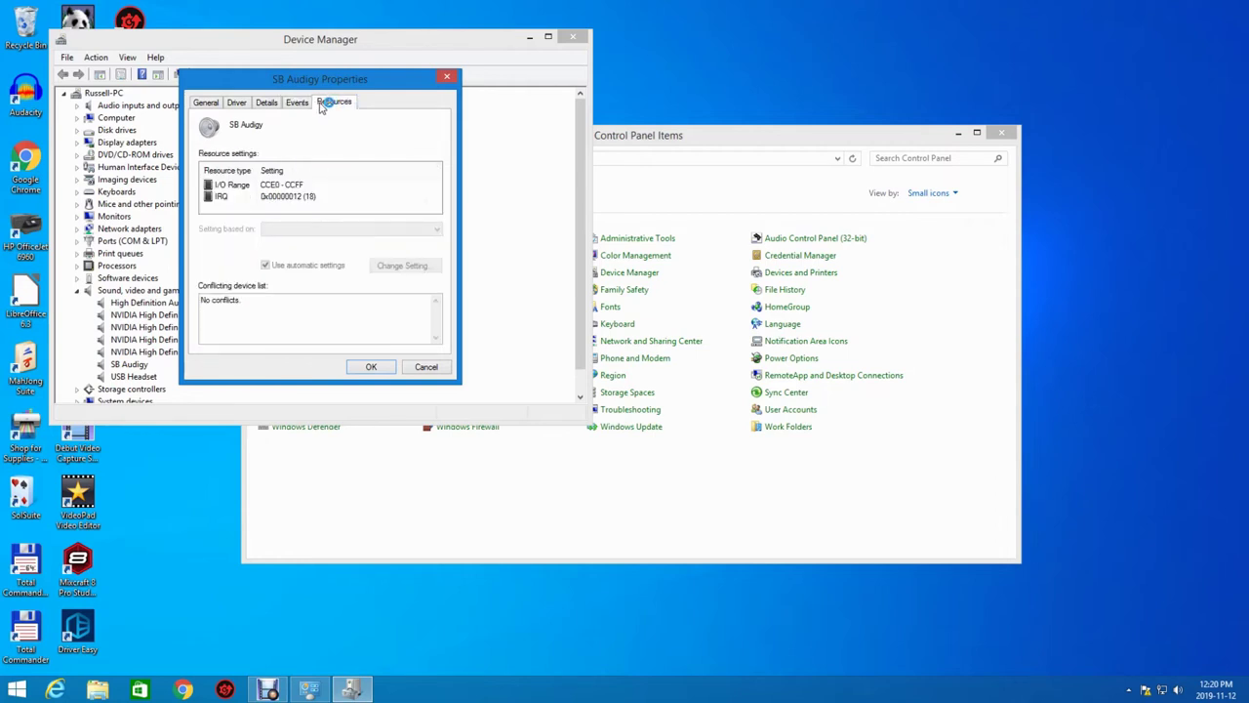
pyautogui.click(372, 367)
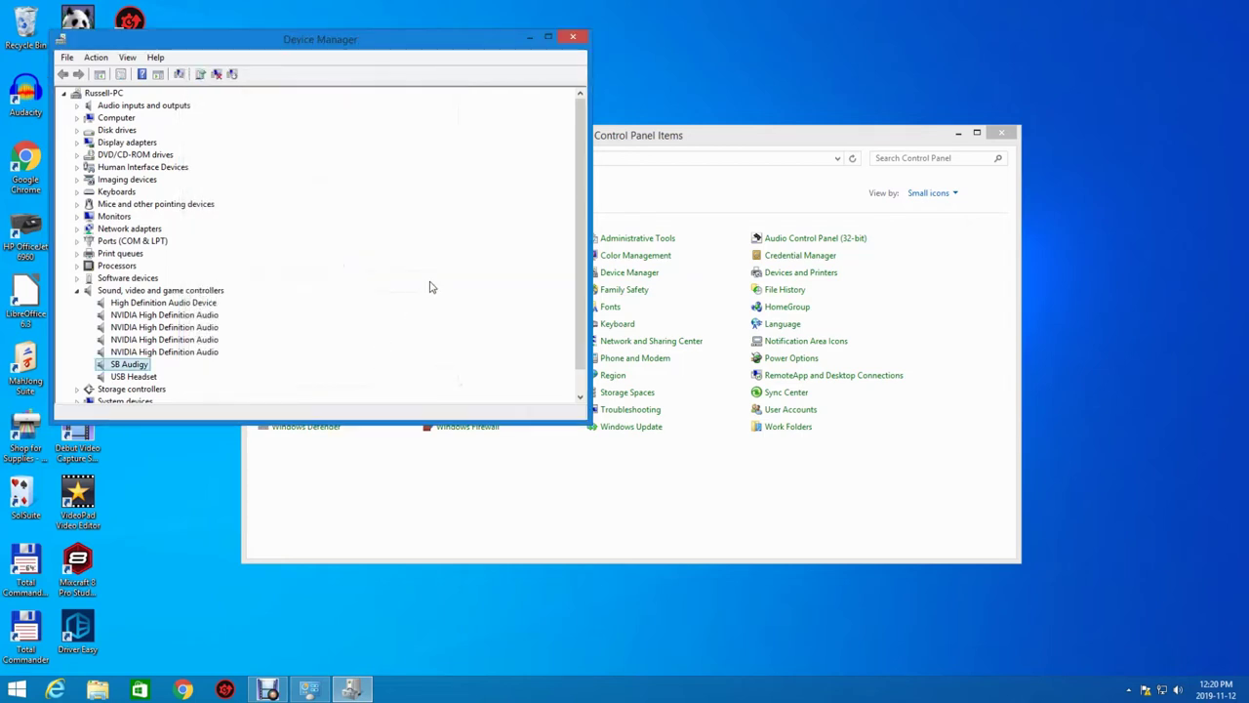
pyautogui.click(576, 38)
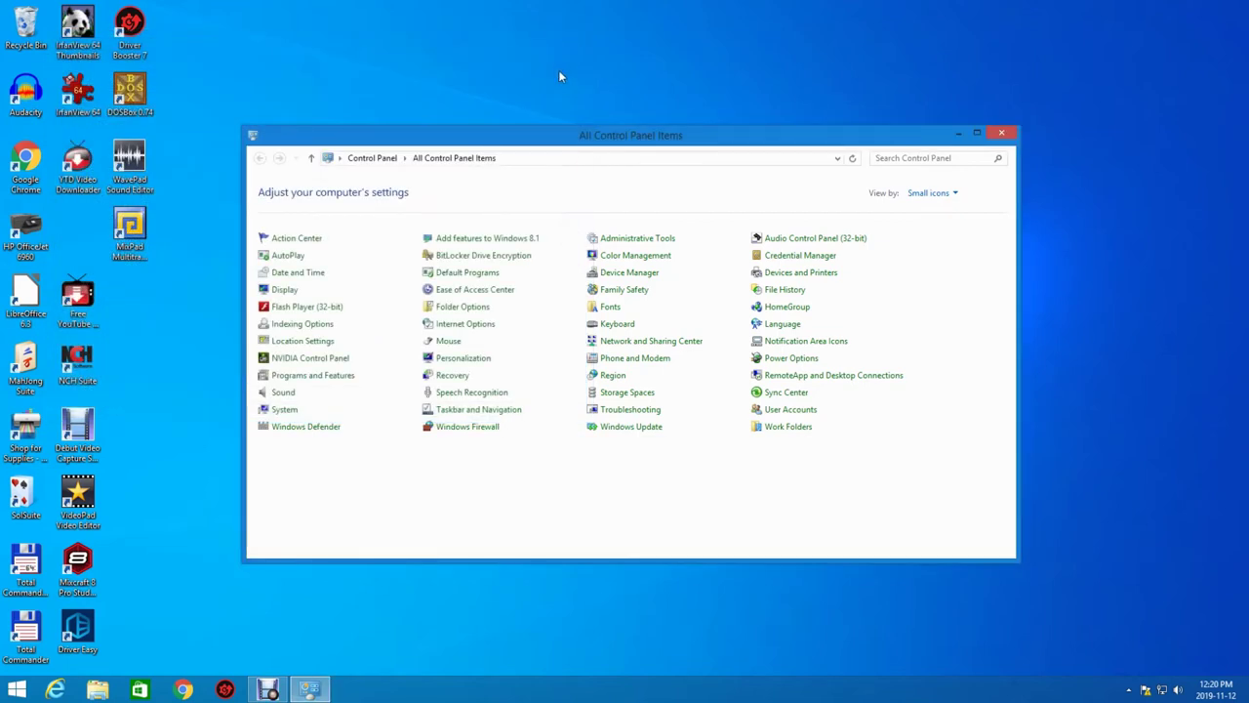
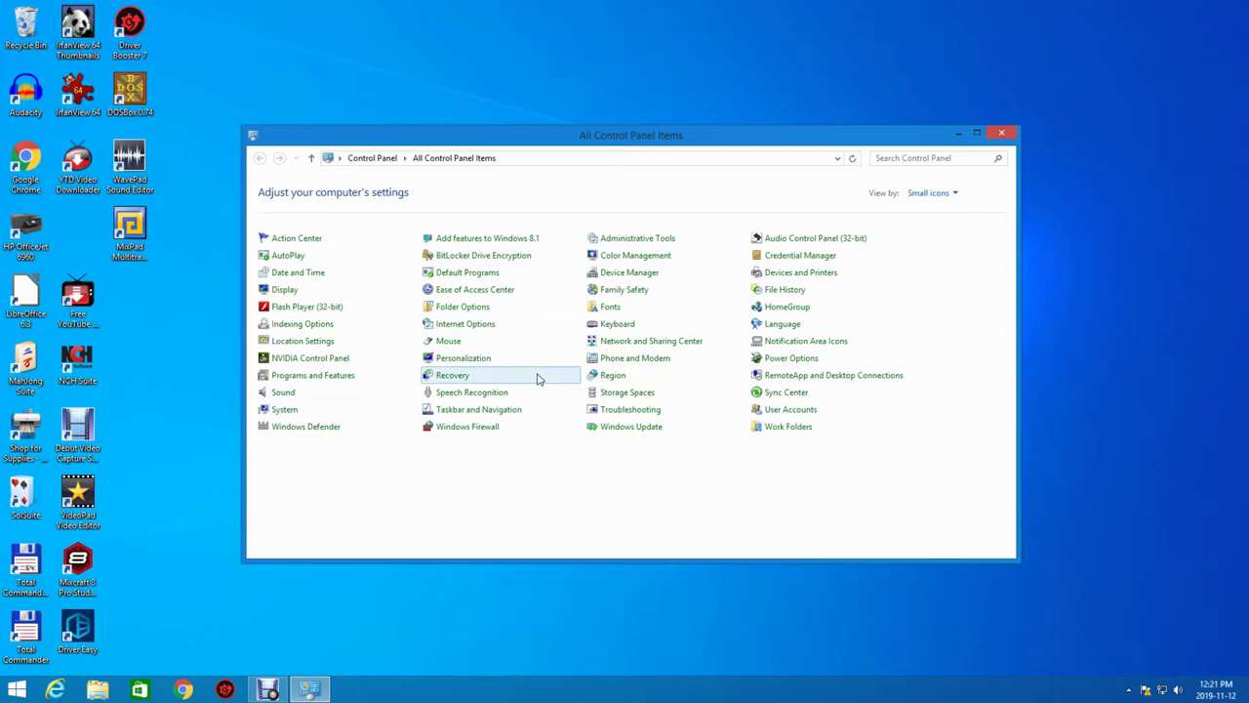
# - Open the Windows Sound settings and bring up the custom properties of the SB Audigy Speakers playback device
pyautogui.click(322, 402)
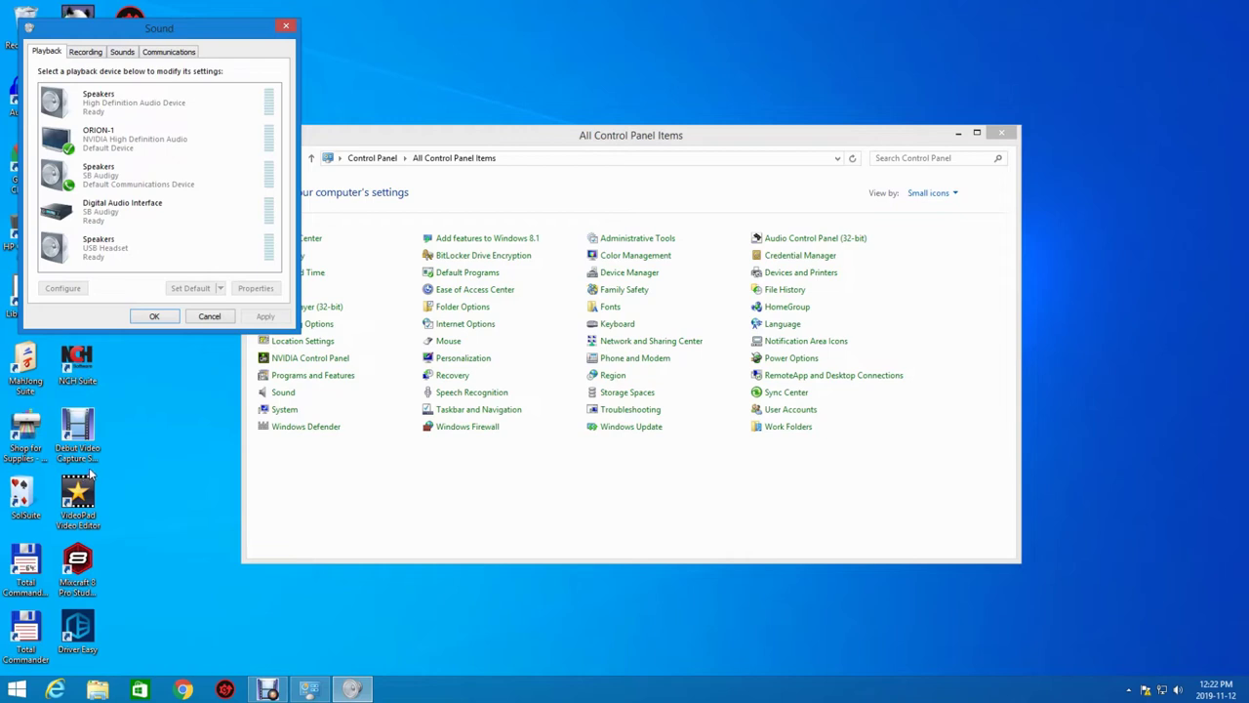
pyautogui.doubleClick(86, 173)
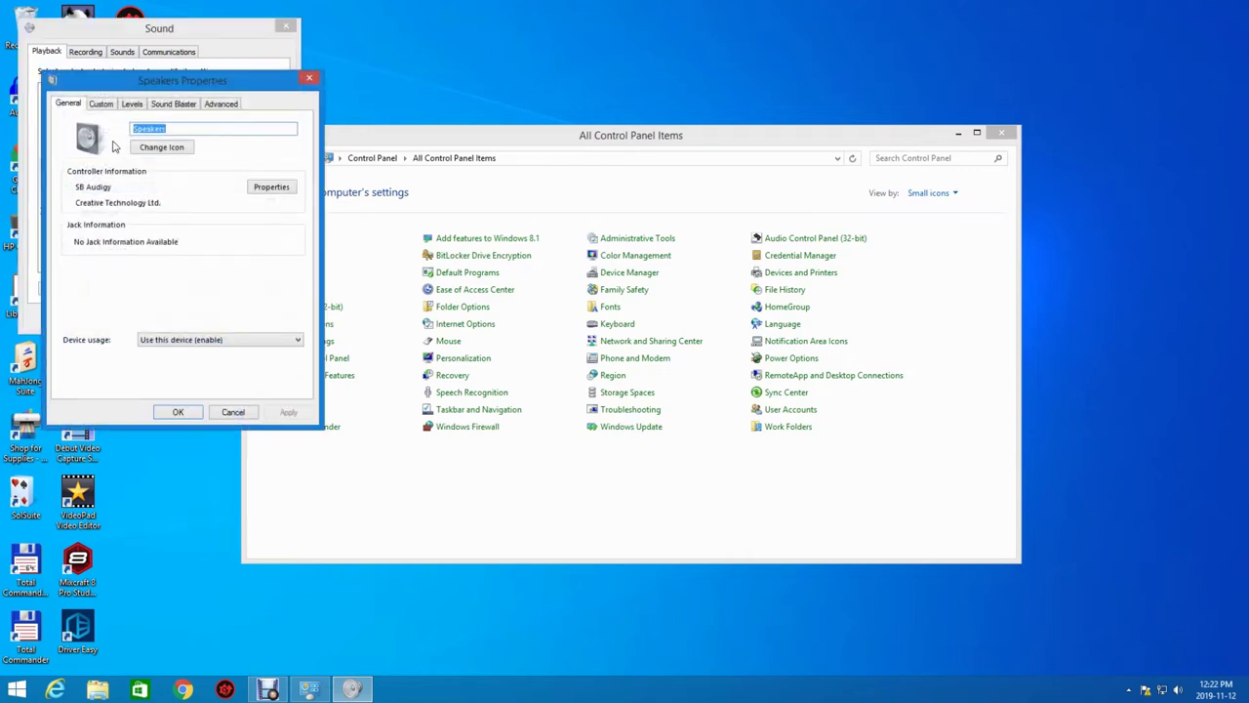
pyautogui.click(106, 107)
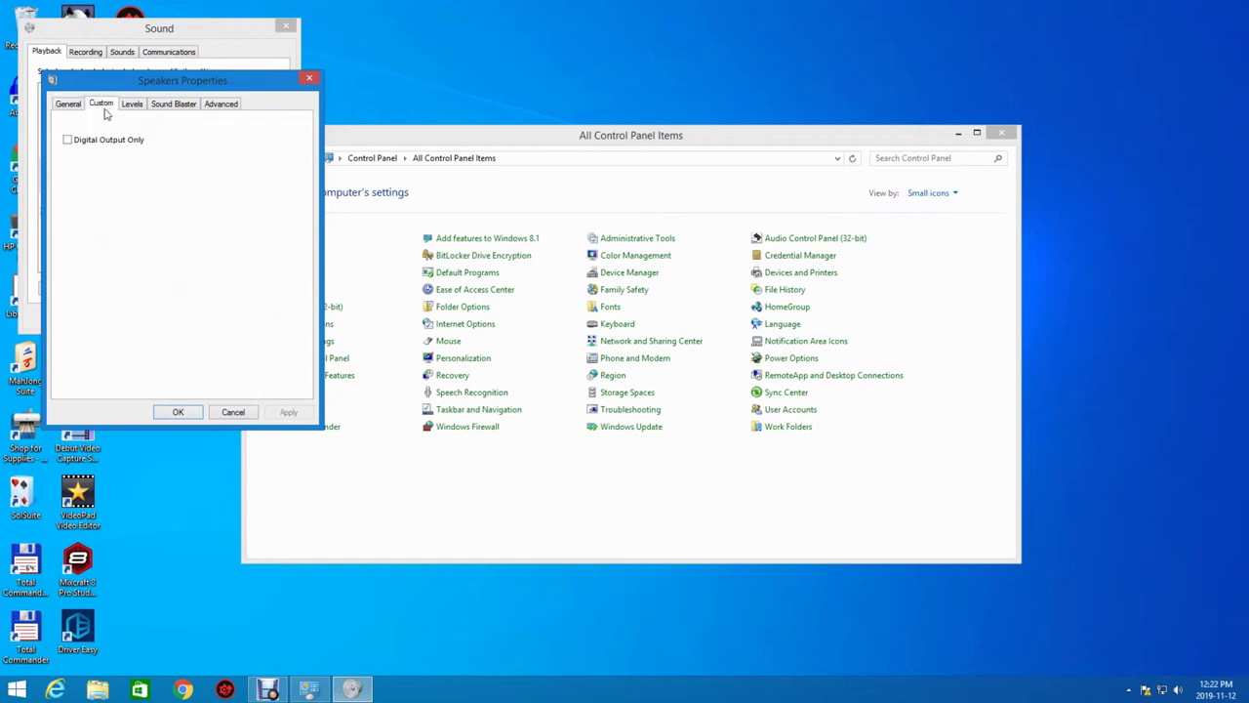
# - Lower the SB Audigy speakers' playback level to 26
pyautogui.click(128, 108)
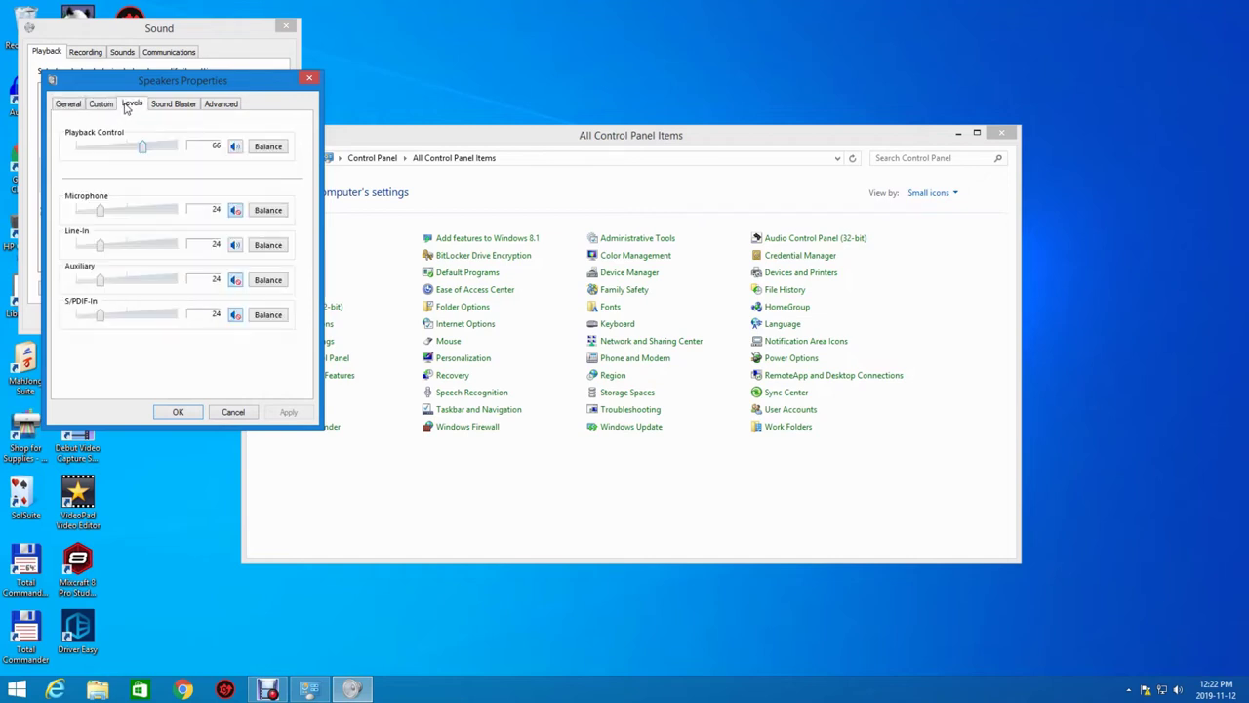
pyautogui.click(104, 153)
pyautogui.click(104, 152)
pyautogui.click(101, 153)
pyautogui.click(116, 151)
# - Look through the Custom, Sound Blaster and General properties of the SB Audigy speakers
pyautogui.click(103, 105)
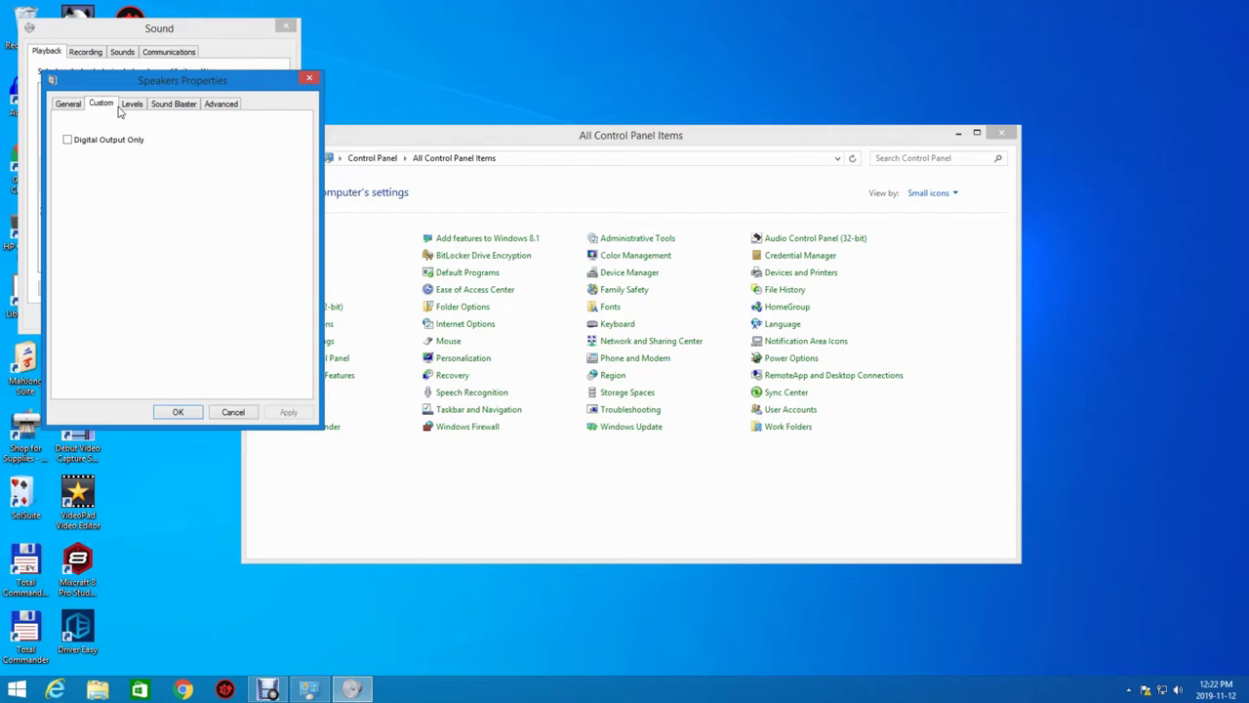
pyautogui.click(161, 109)
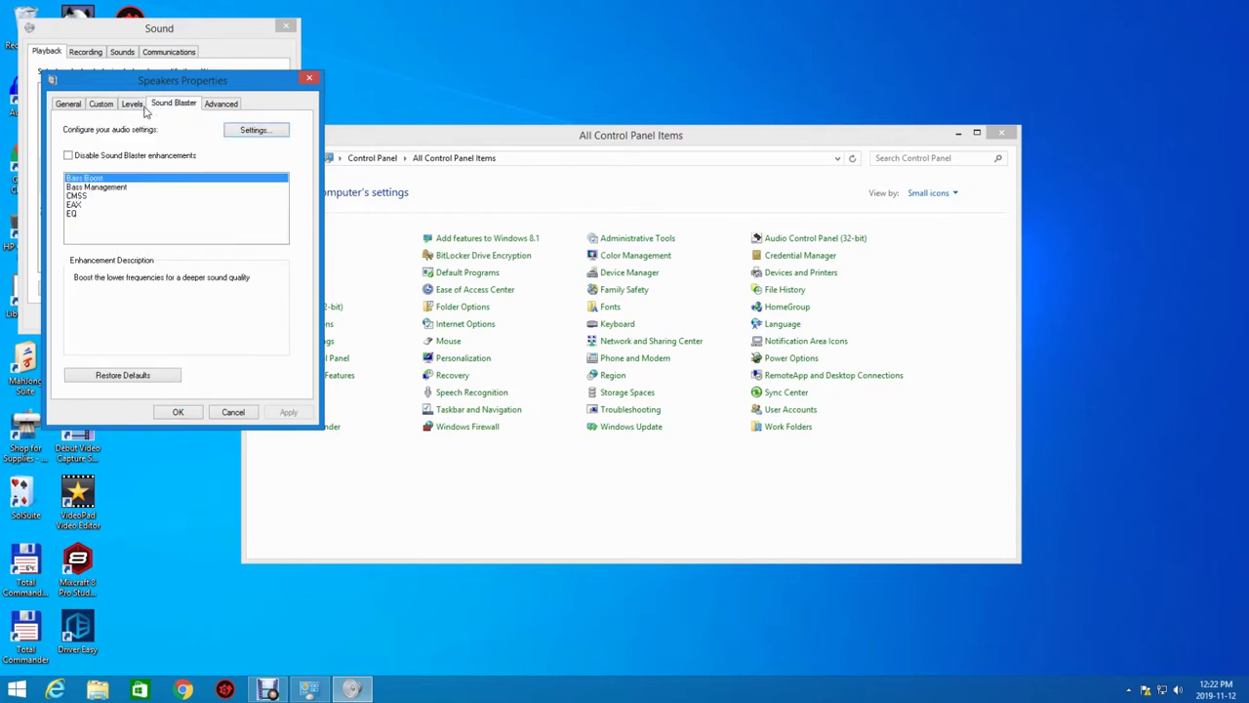
pyautogui.click(70, 107)
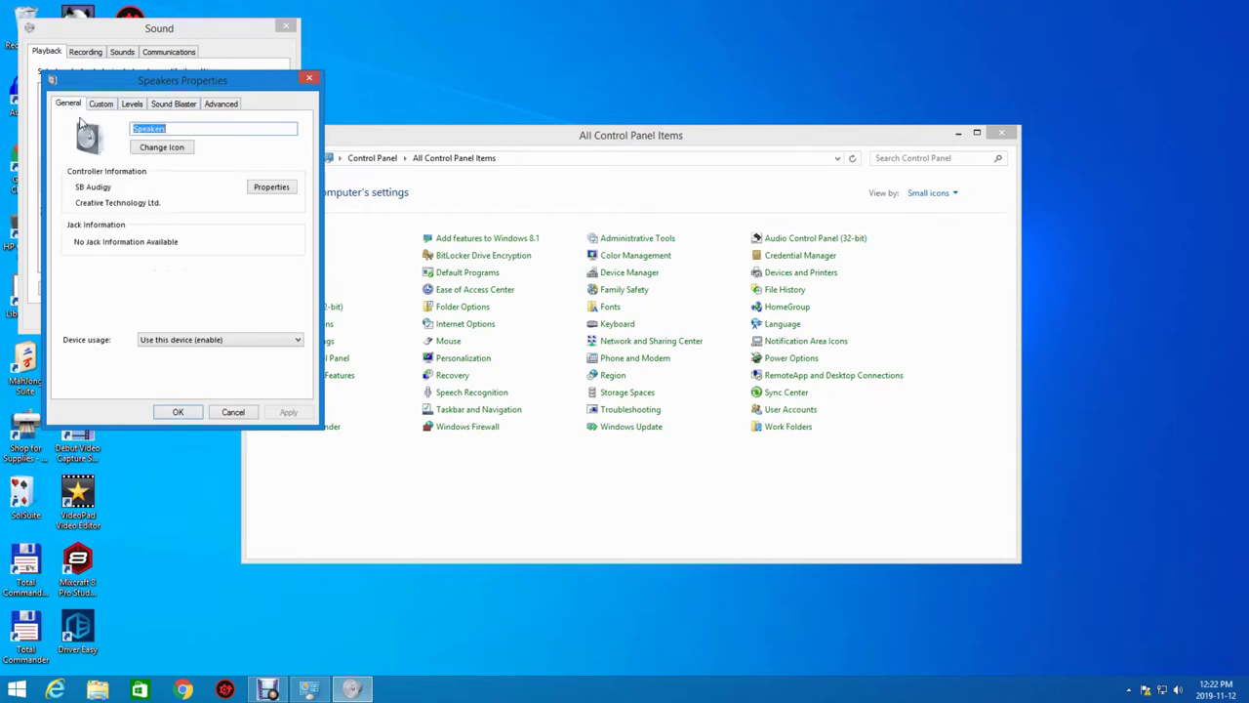
pyautogui.click(109, 109)
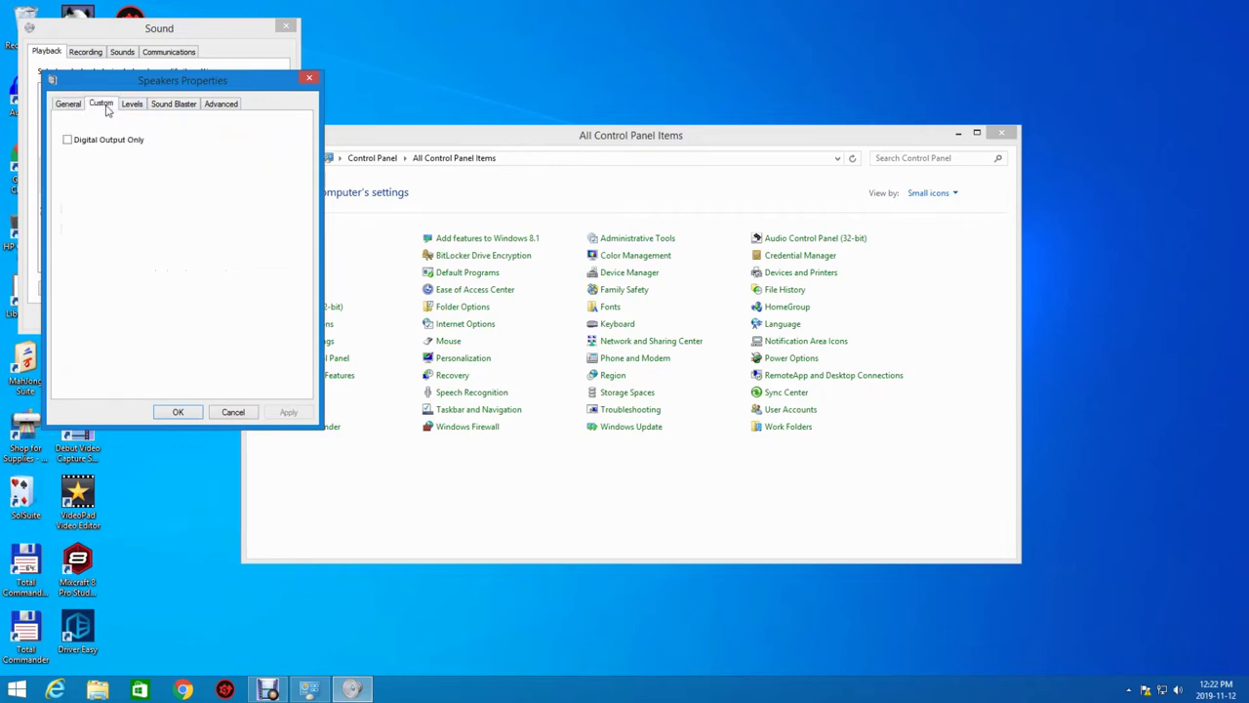
# - Raise the SB Audigy speakers' playback level to 66
pyautogui.click(126, 106)
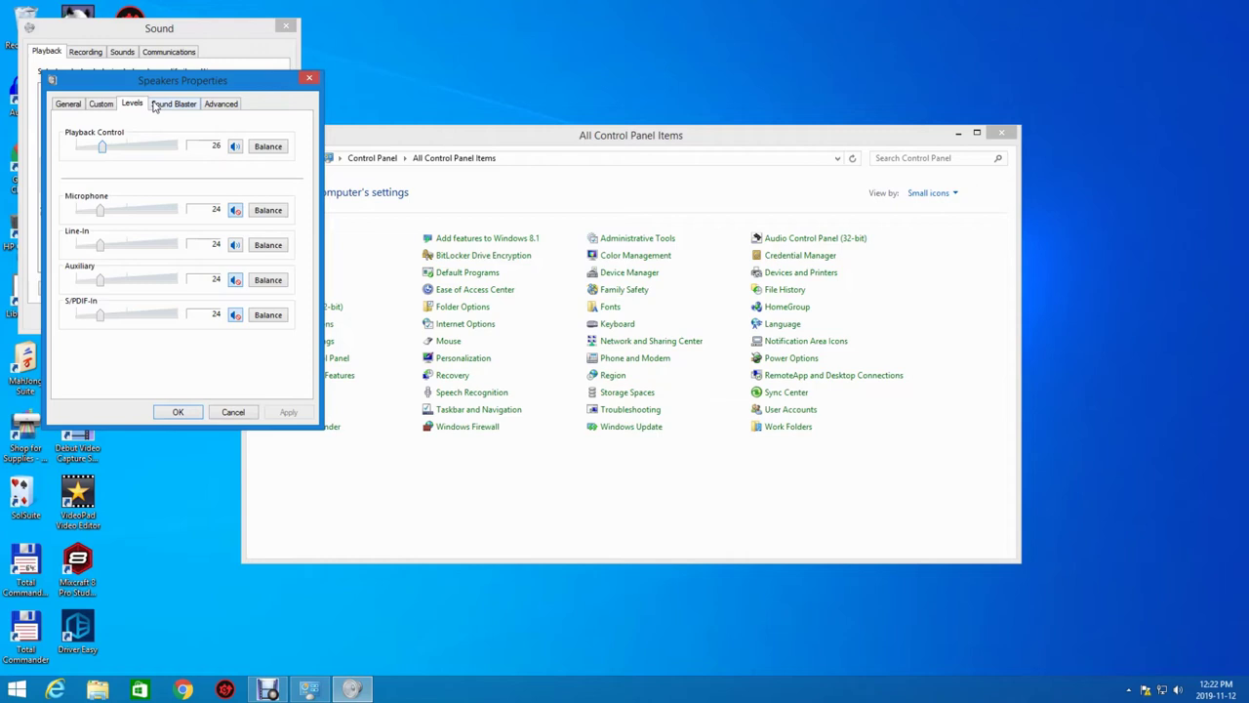
pyautogui.click(151, 146)
pyautogui.click(149, 146)
pyautogui.click(146, 149)
pyautogui.moveTo(164, 148); pyautogui.dragTo(184, 146)
# - Open the Creative Audio Control Panel from the speakers' Sound Blaster properties and select SB Audigy as the device
pyautogui.click(183, 110)
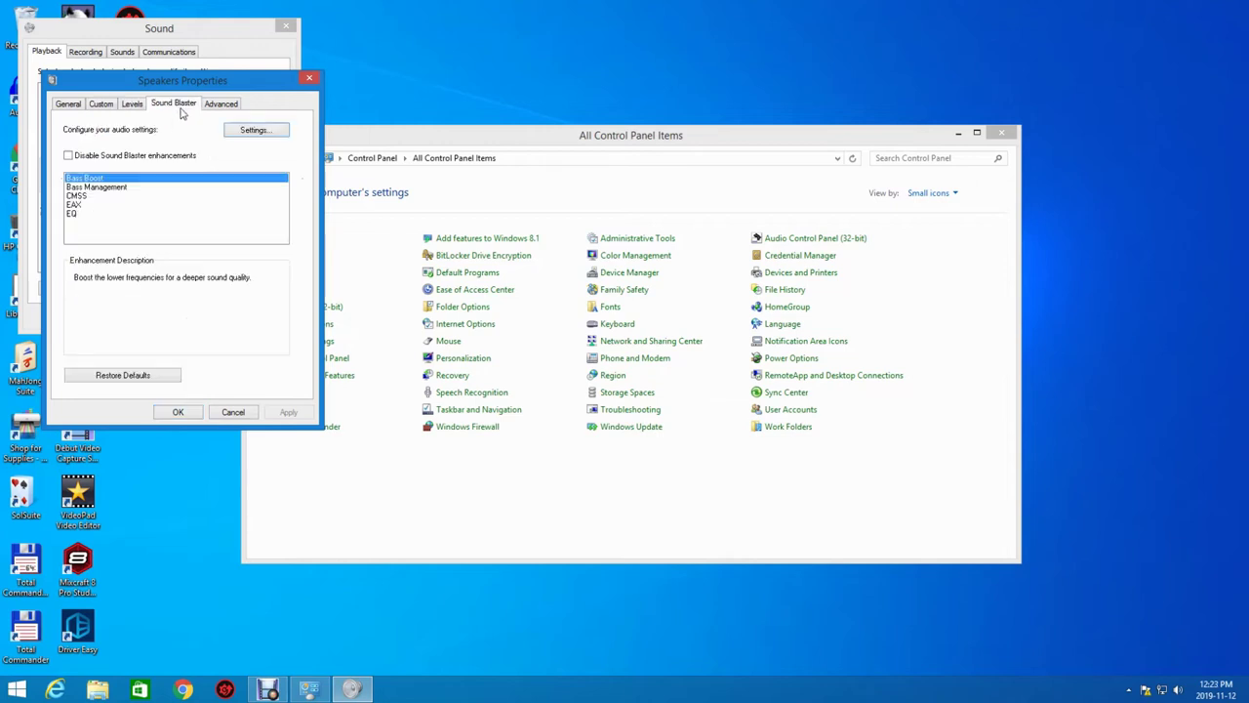
pyautogui.click(230, 132)
pyautogui.click(241, 135)
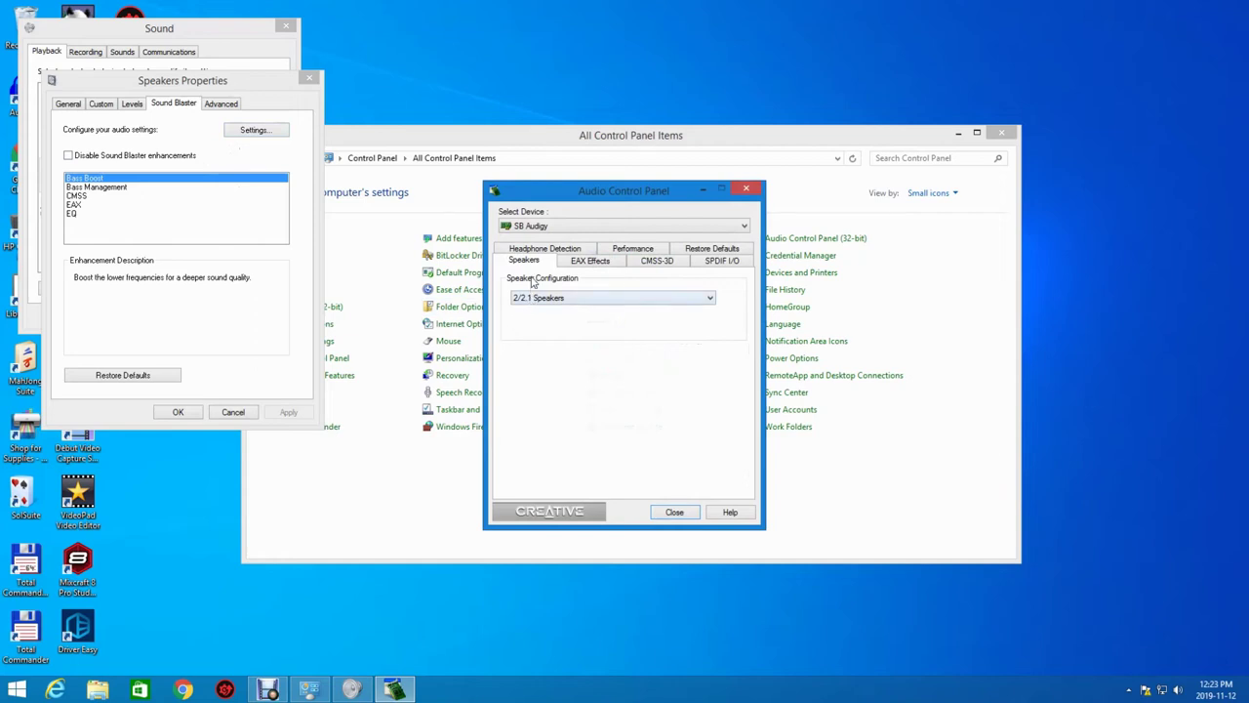
pyautogui.click(543, 227)
pyautogui.click(544, 240)
# - Restore the SB Audigy's default audio settings, leaving the Audio Settings option enabled
pyautogui.click(697, 249)
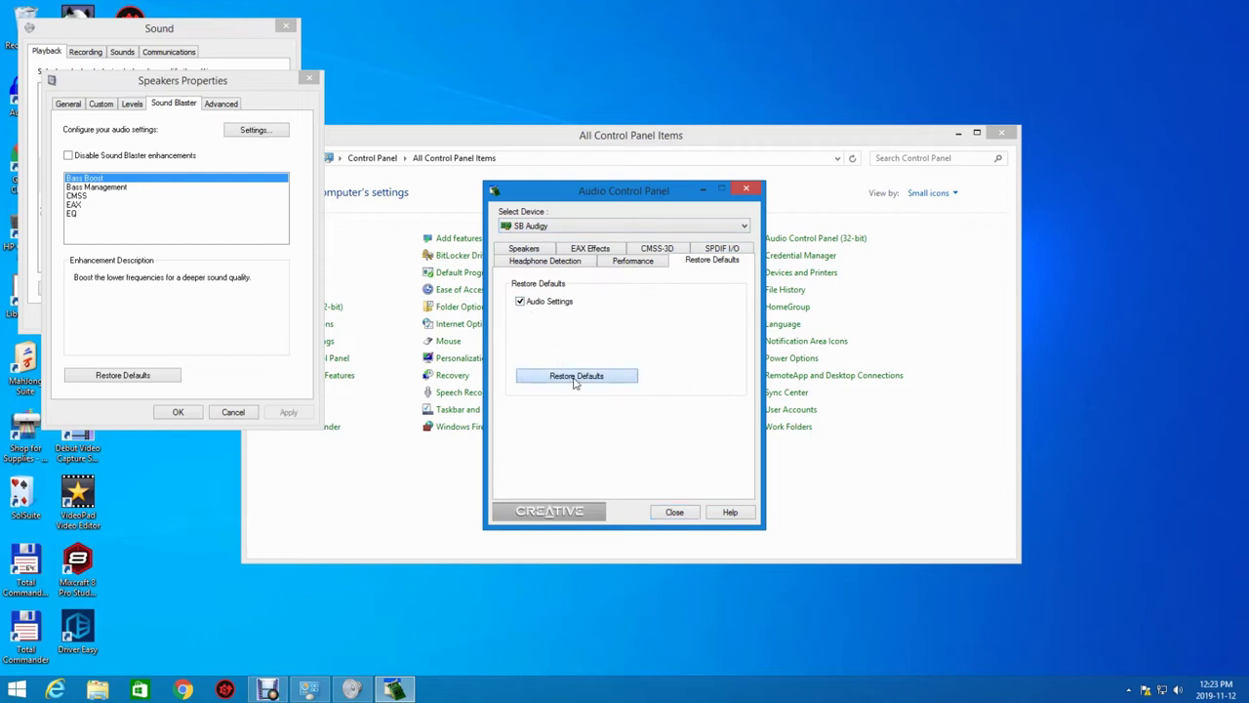
pyautogui.click(573, 384)
pyautogui.click(521, 302)
pyautogui.click(520, 303)
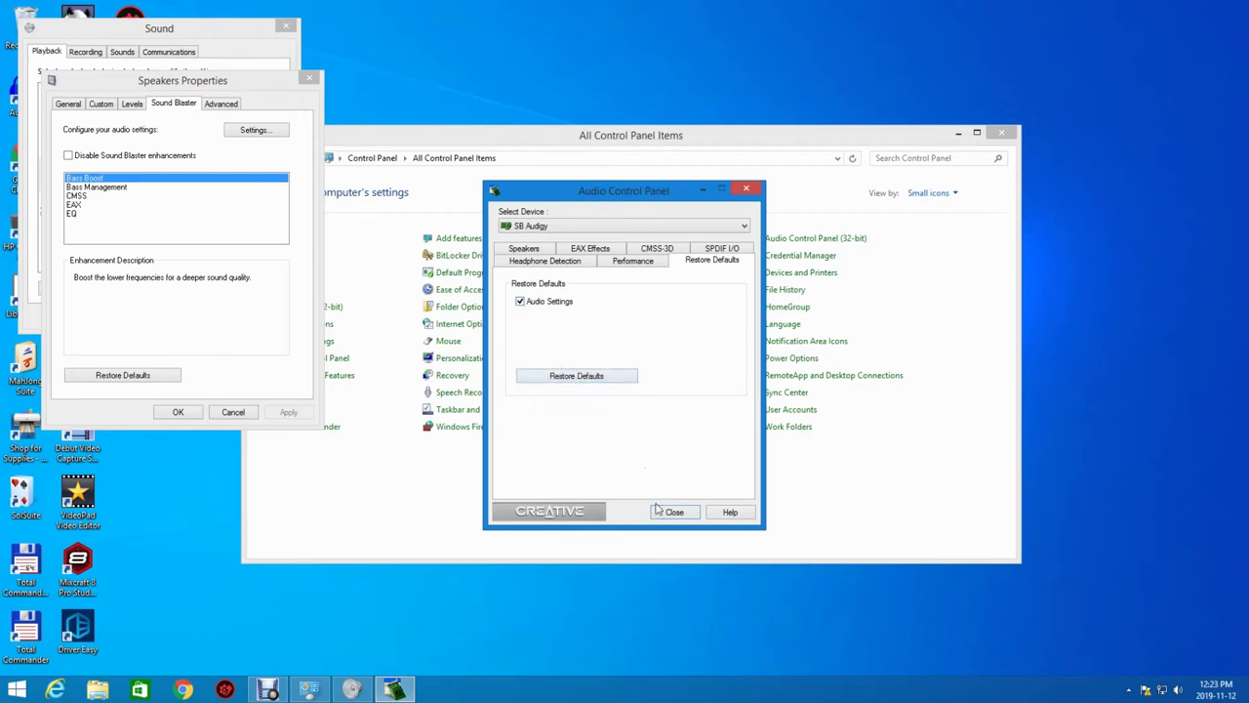
# - Set the SB Audigy's speaker configuration to 2/2.1 Speakers
pyautogui.click(527, 250)
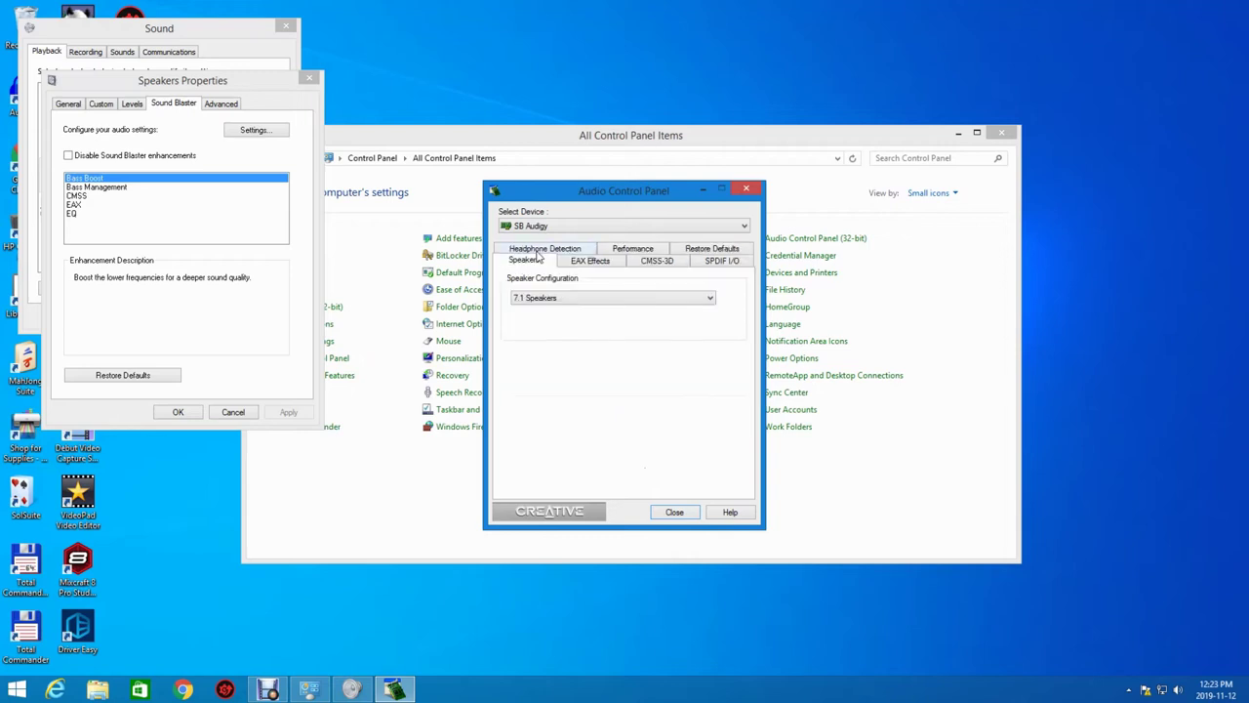
pyautogui.click(547, 298)
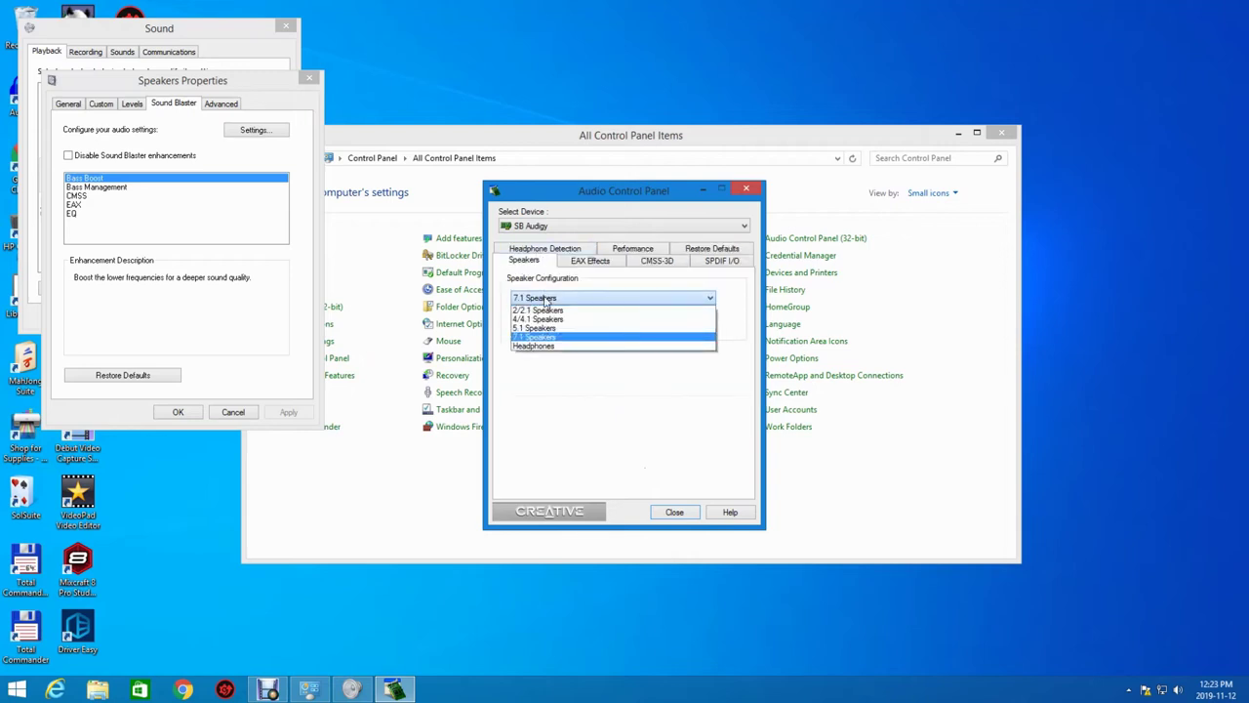
pyautogui.click(545, 310)
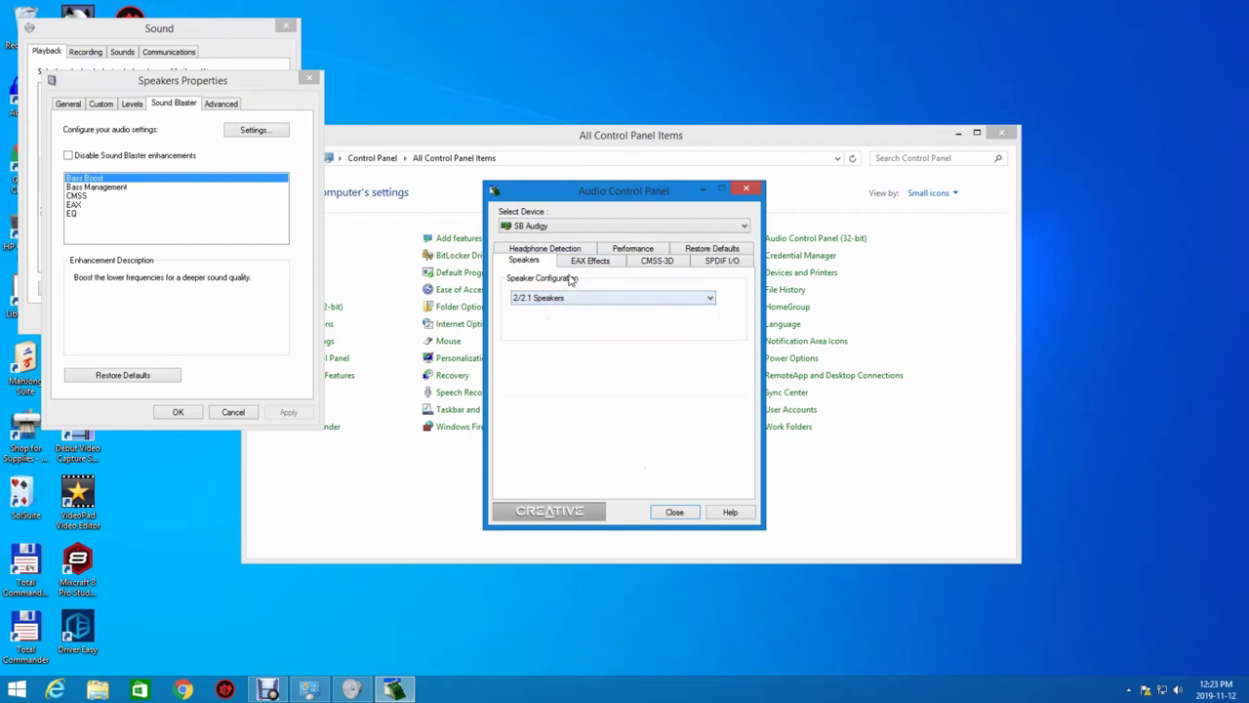
# - Check the SB Audigy's output audio quality, SPDIF I/O and headphone detection settings
pyautogui.click(613, 251)
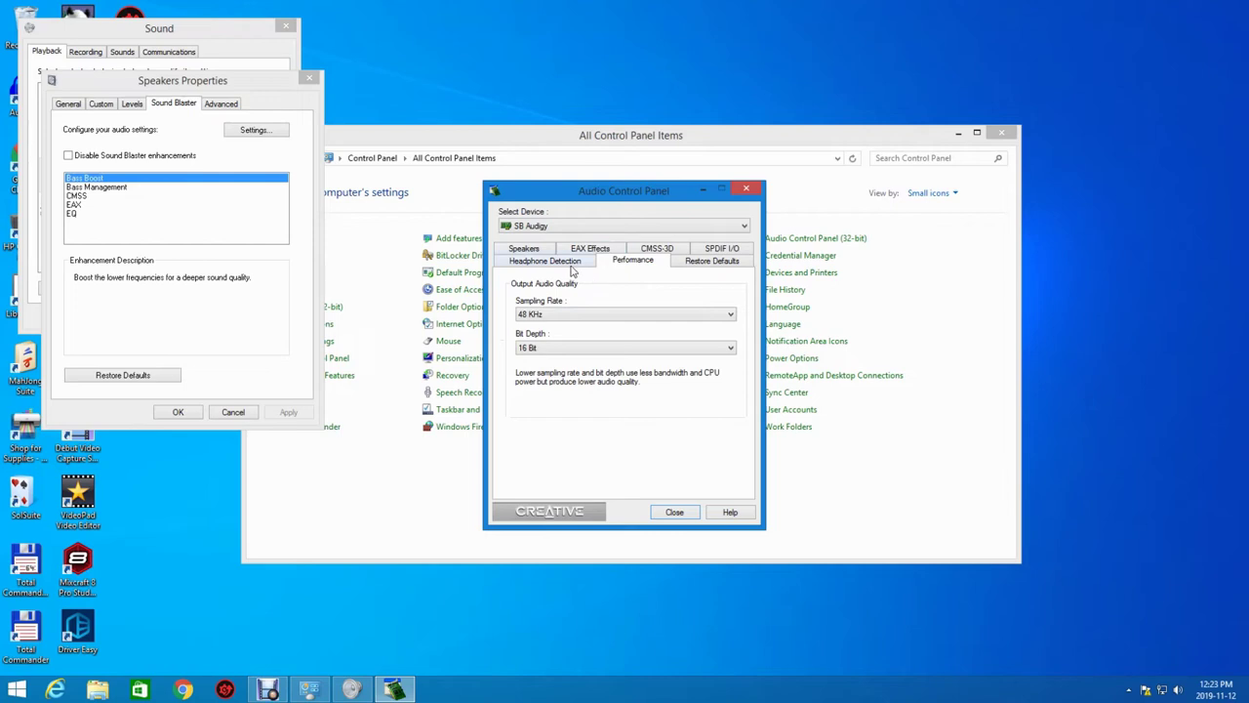
pyautogui.click(701, 249)
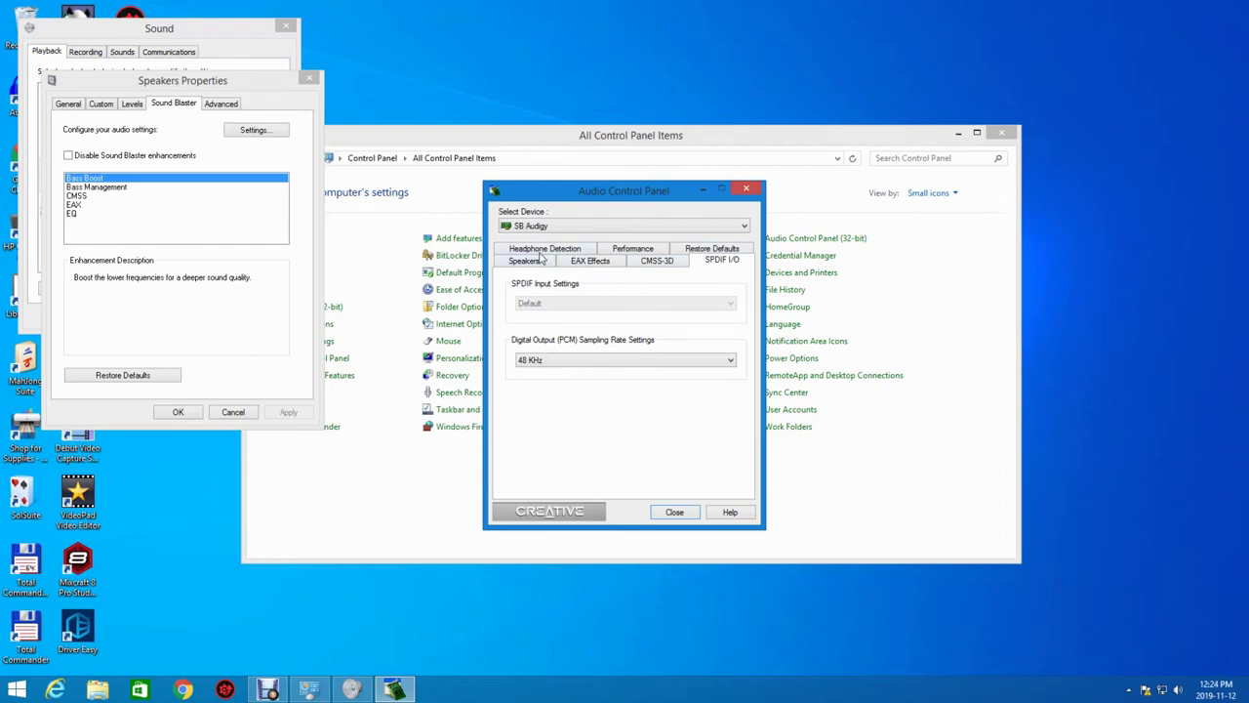
pyautogui.click(576, 251)
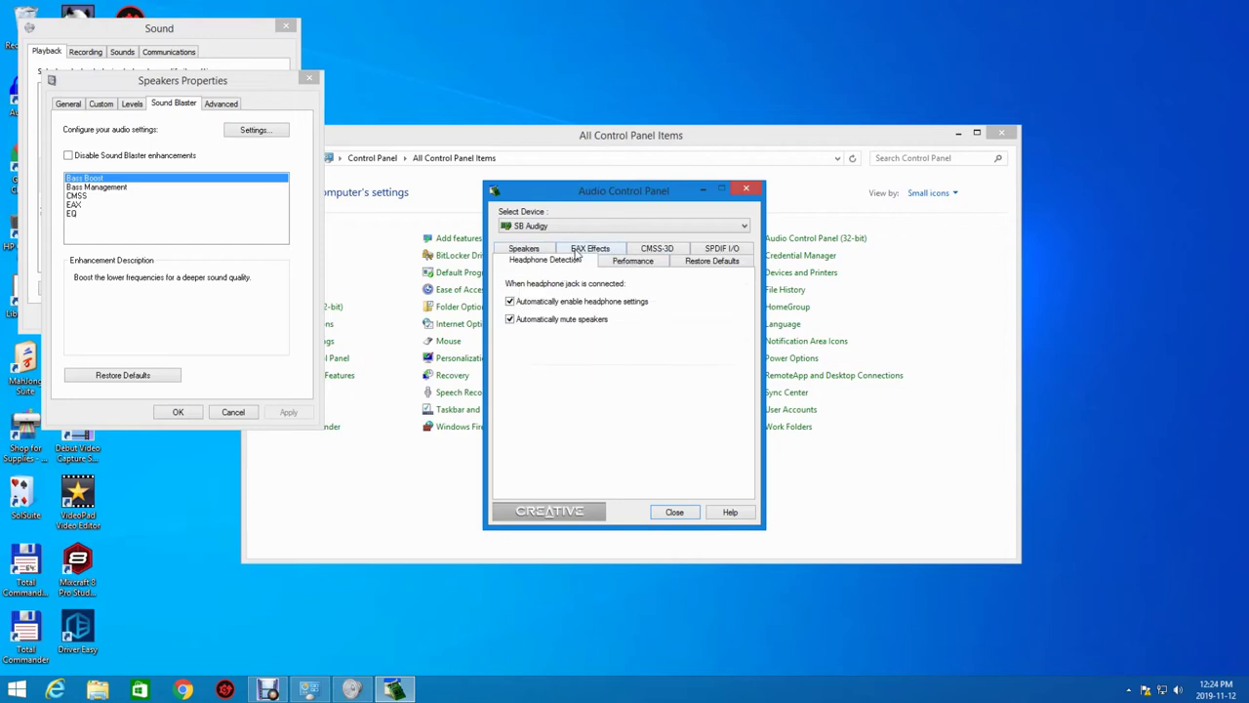
pyautogui.click(584, 249)
pyautogui.click(576, 250)
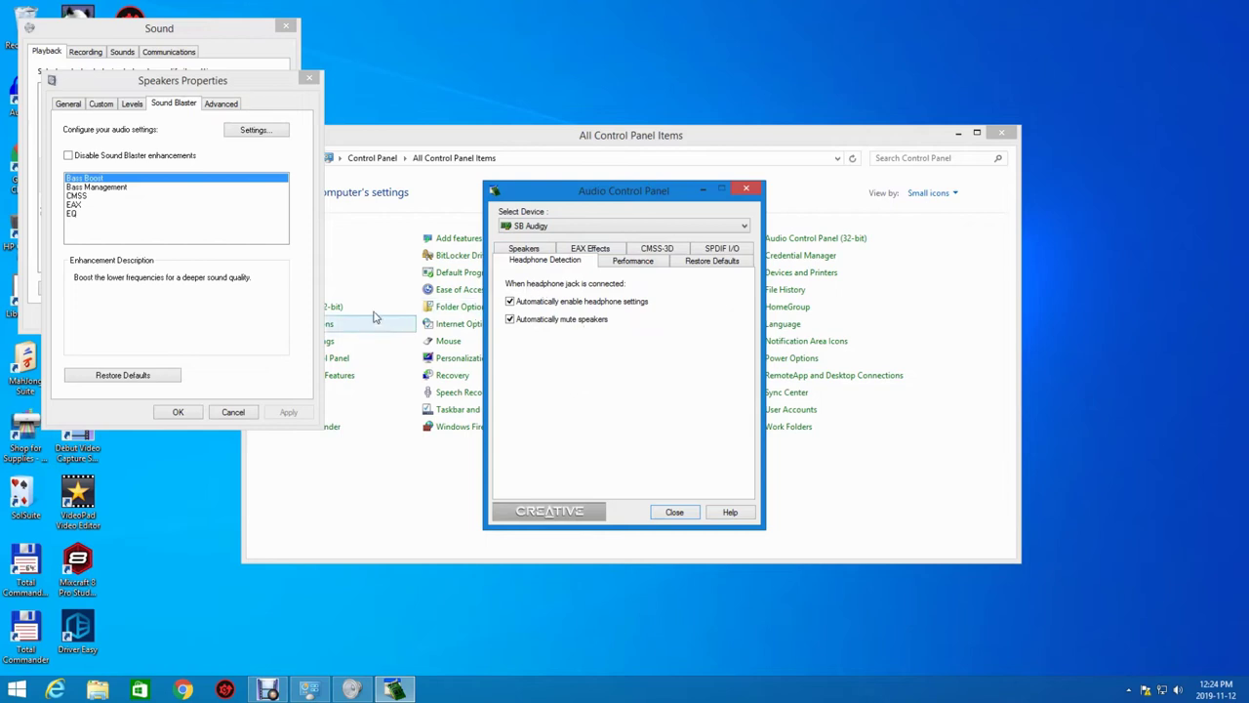
# - Recheck the speakers' digital output option and levels, accept the speaker and Sound settings, and close the Audio Control Panel
pyautogui.click(98, 106)
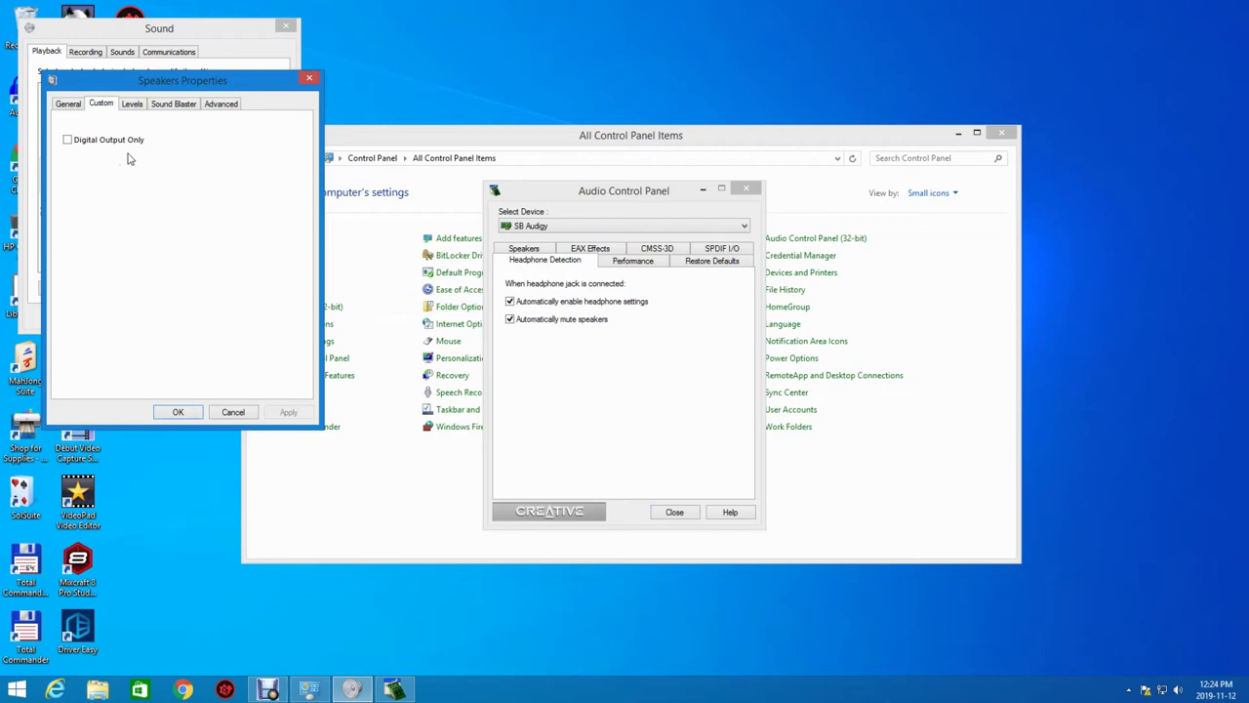
pyautogui.click(136, 104)
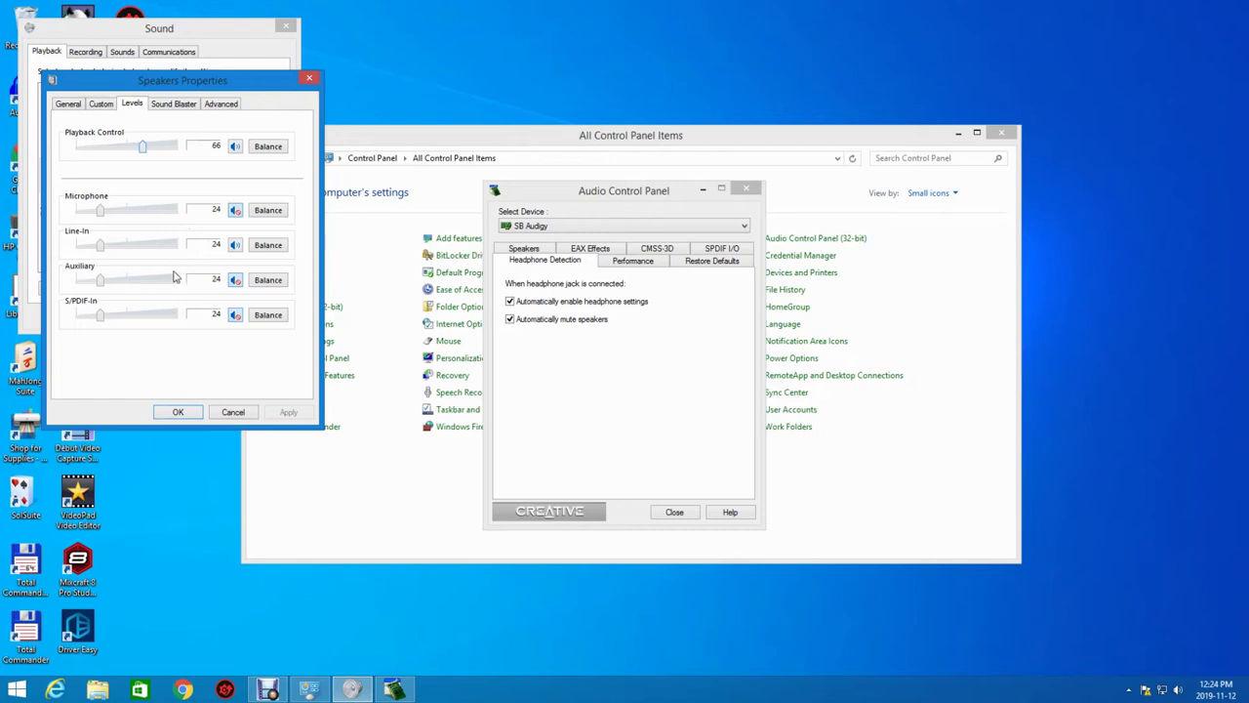
pyautogui.click(178, 412)
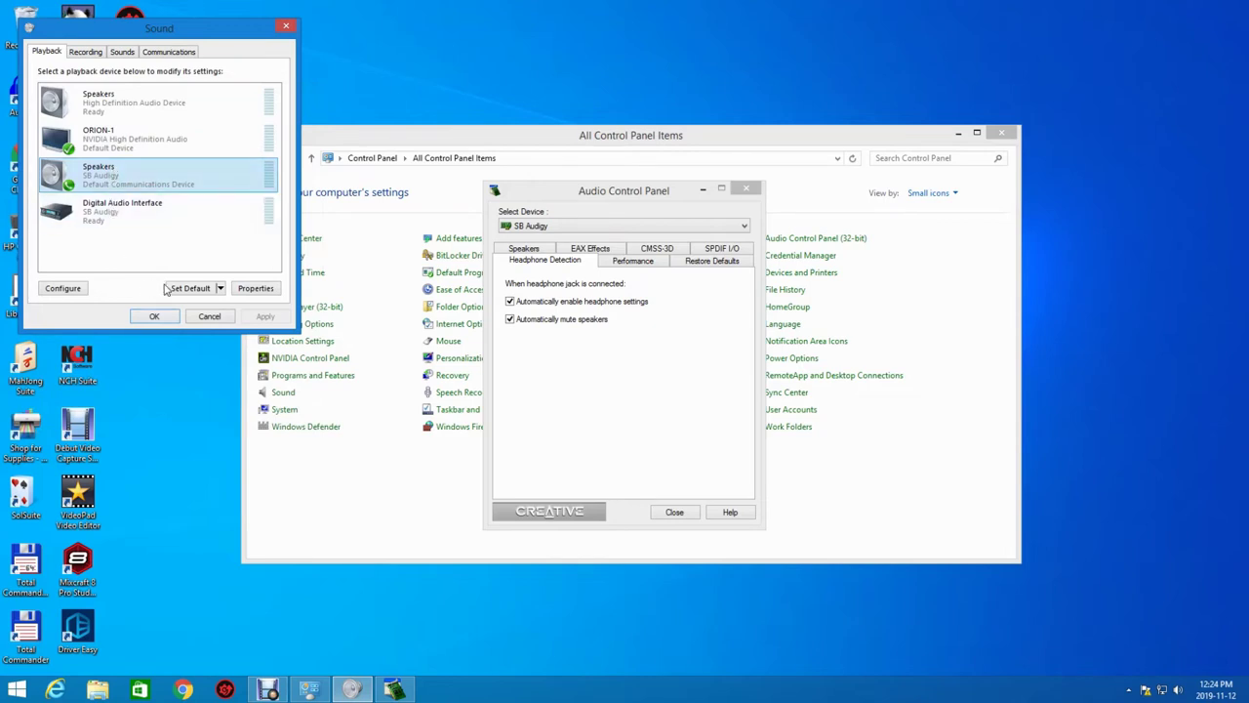
pyautogui.click(155, 315)
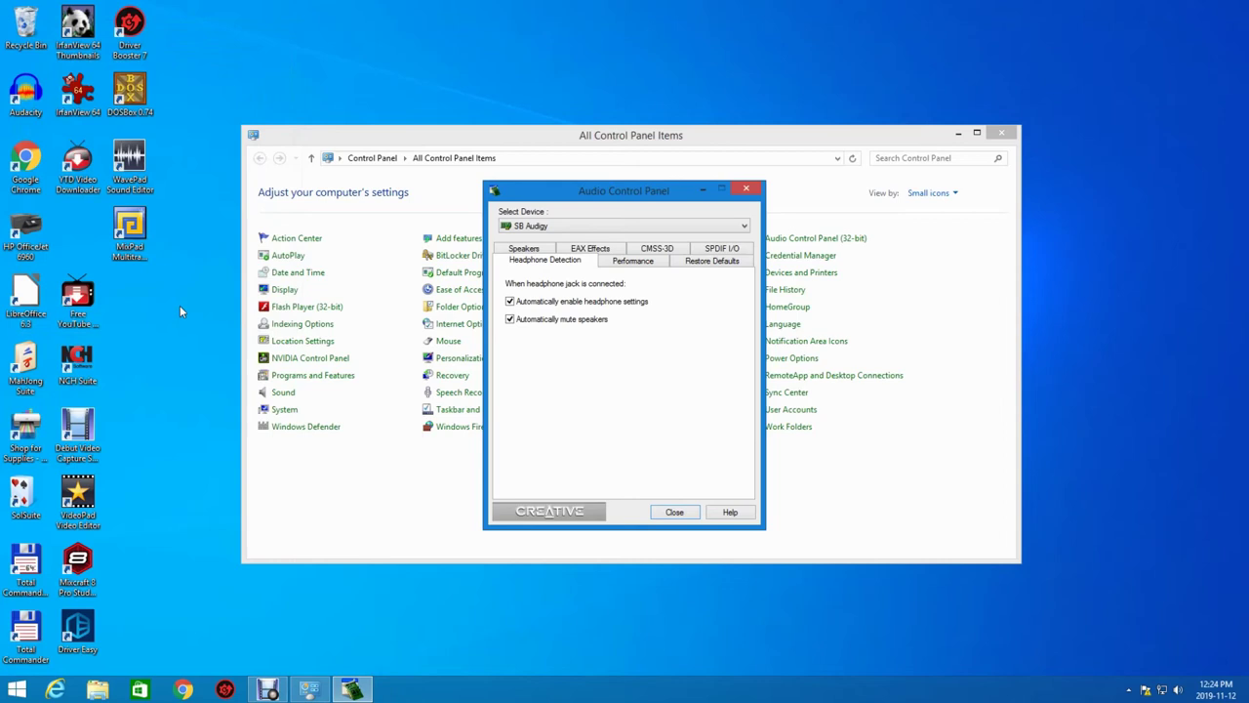
pyautogui.click(747, 191)
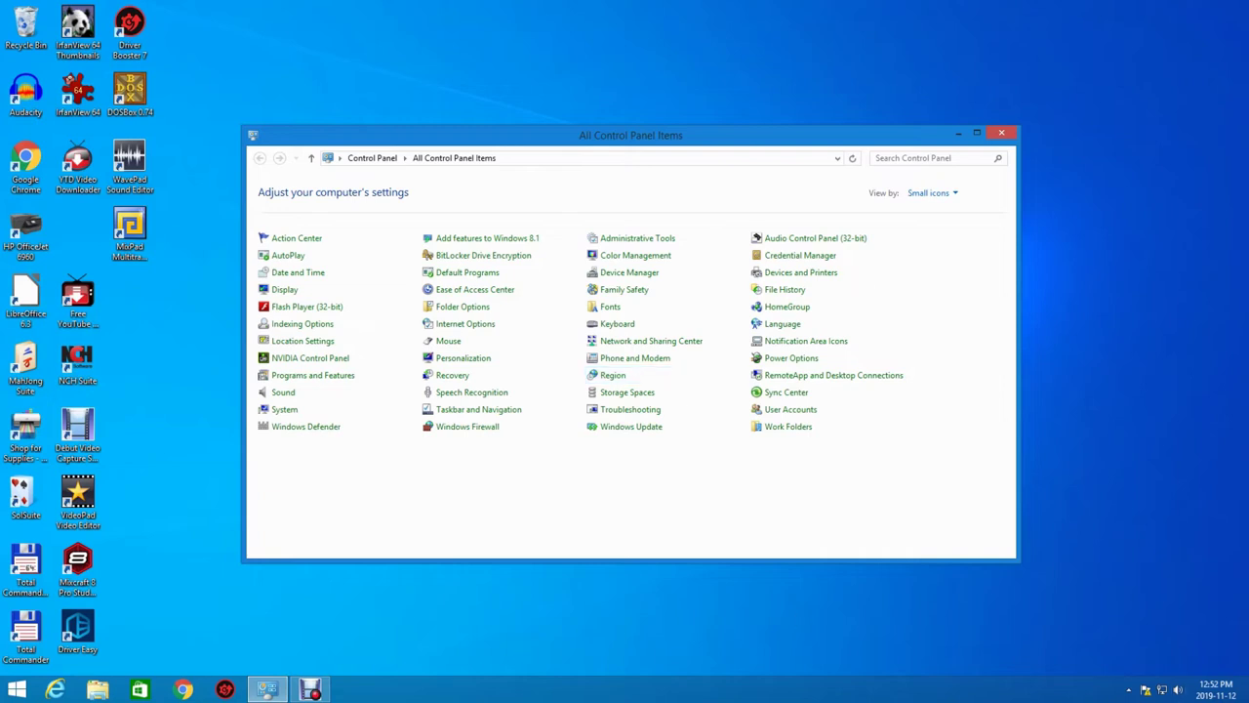
pyautogui.moveTo(1248, 702)
pyautogui.moveTo(1248, 2)
pyautogui.rightClick(1107, 12)
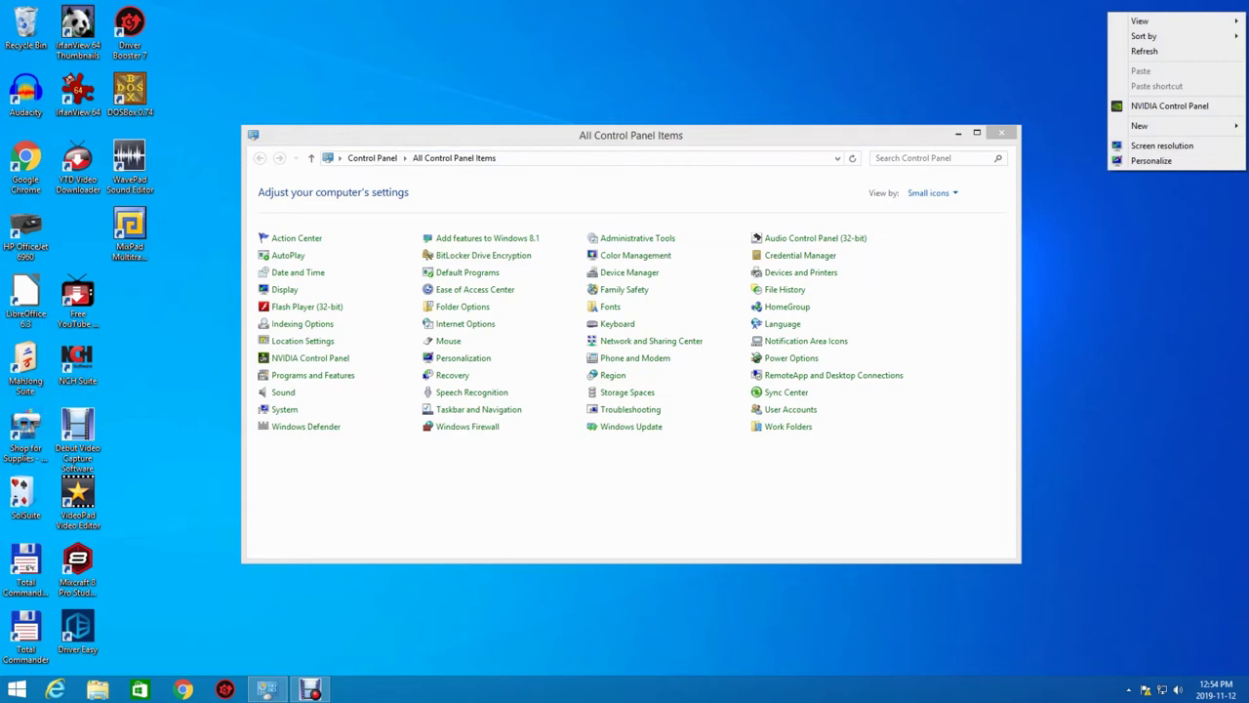
pyautogui.rightClick(25, 426)
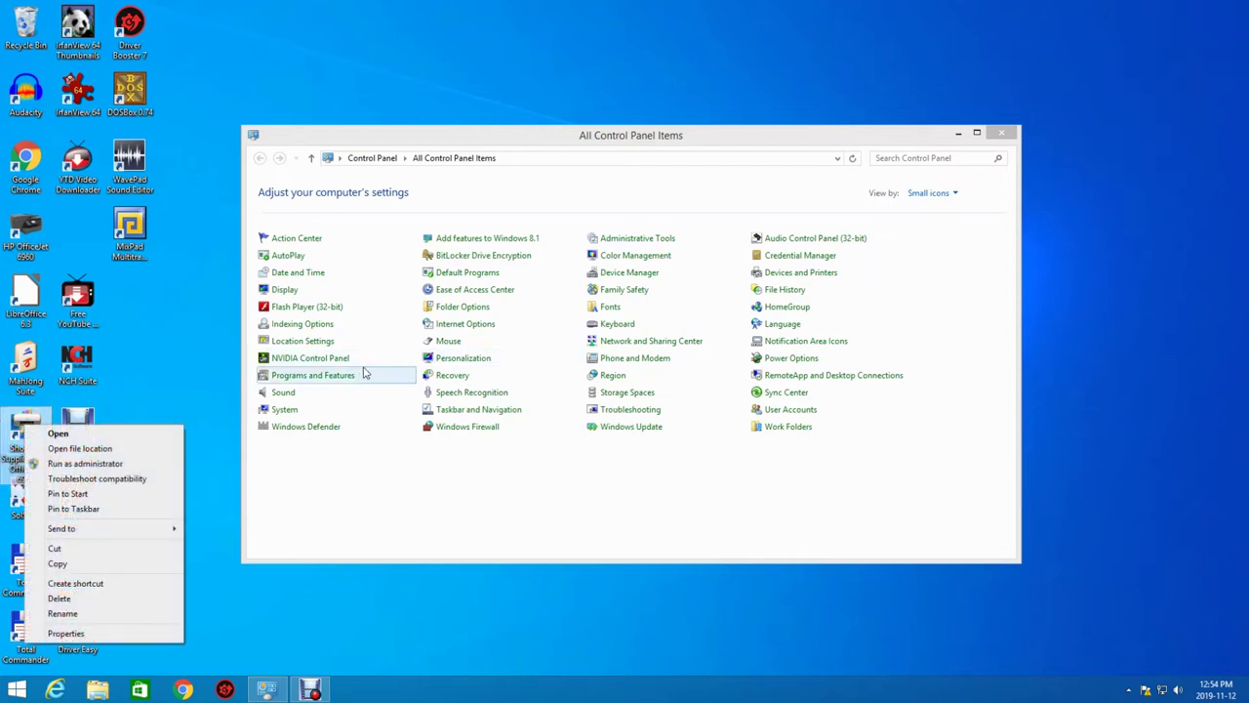
pyautogui.press('Escape')
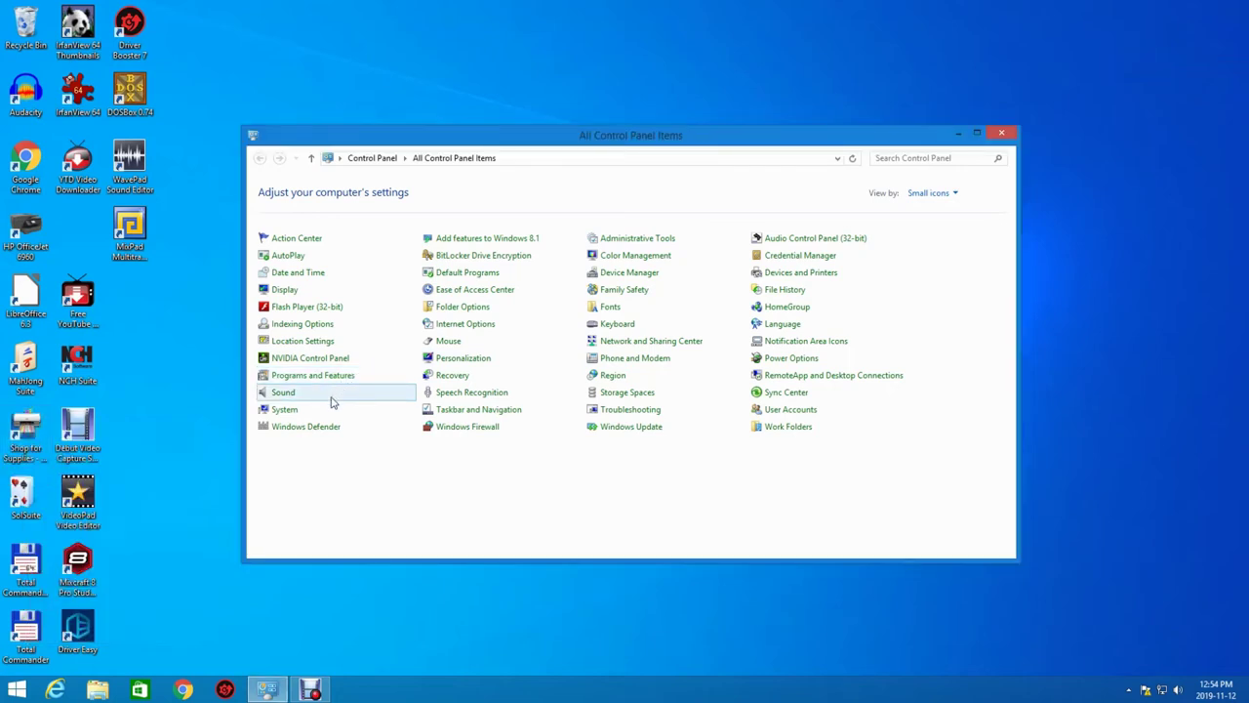
# - Reopen the Sound settings, start Speaker Setup for the High Definition Audio Device speakers, and test the Stereo channels
pyautogui.click(331, 399)
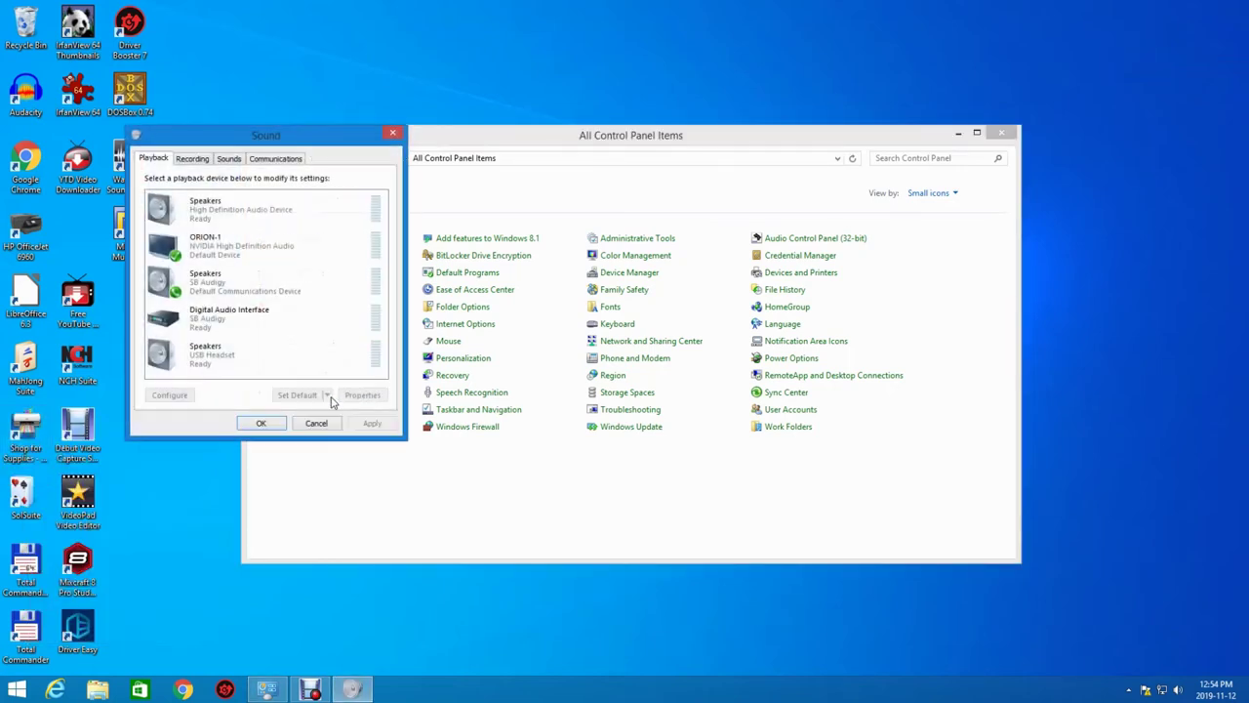
pyautogui.click(280, 246)
pyautogui.click(279, 213)
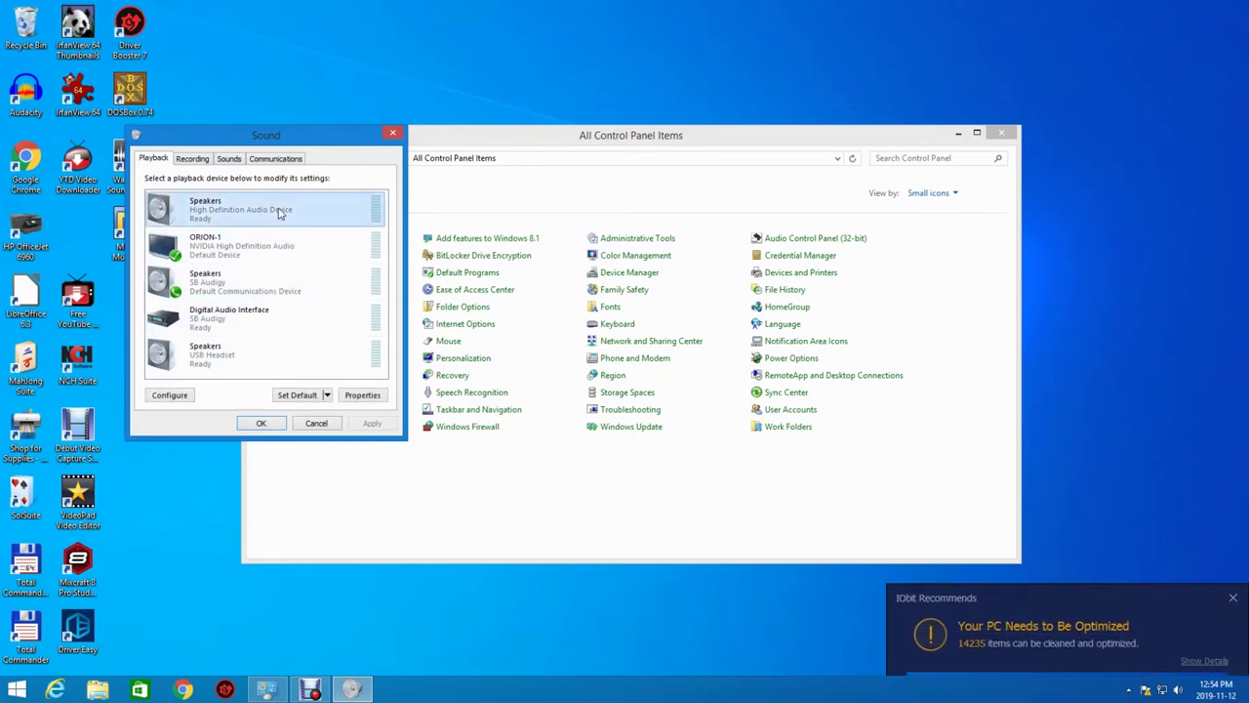
pyautogui.rightClick(279, 213)
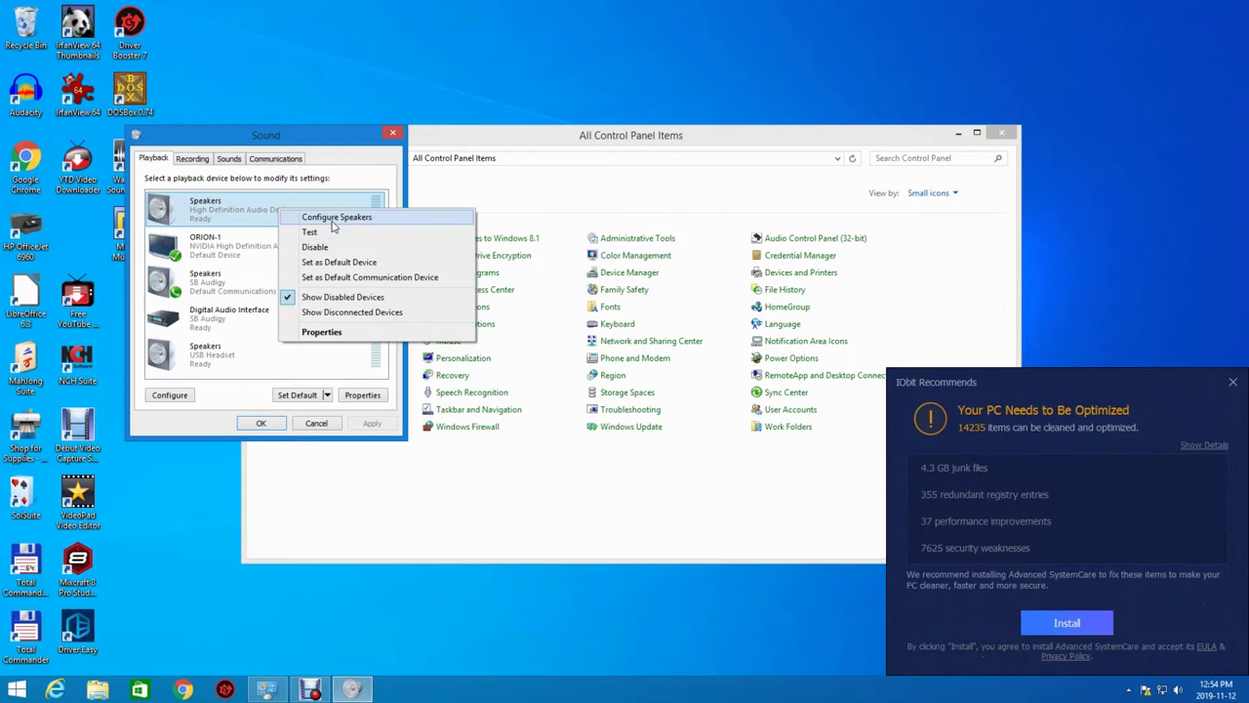
pyautogui.click(333, 226)
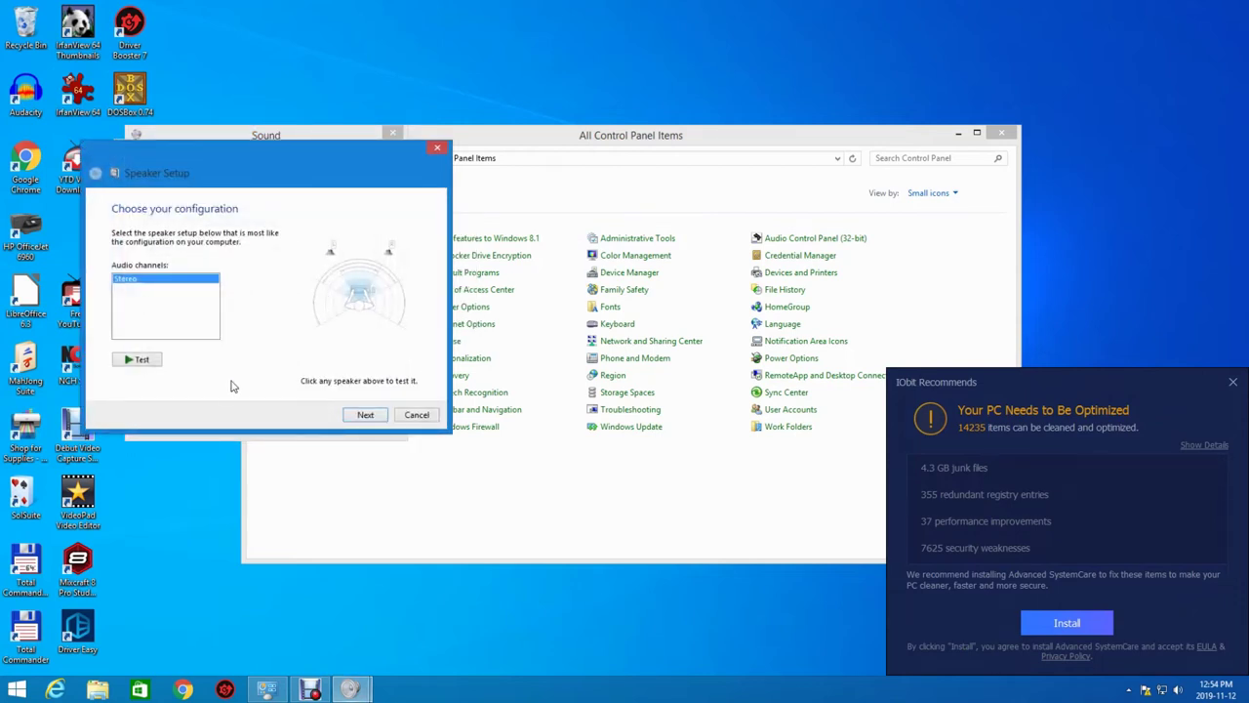
pyautogui.click(137, 361)
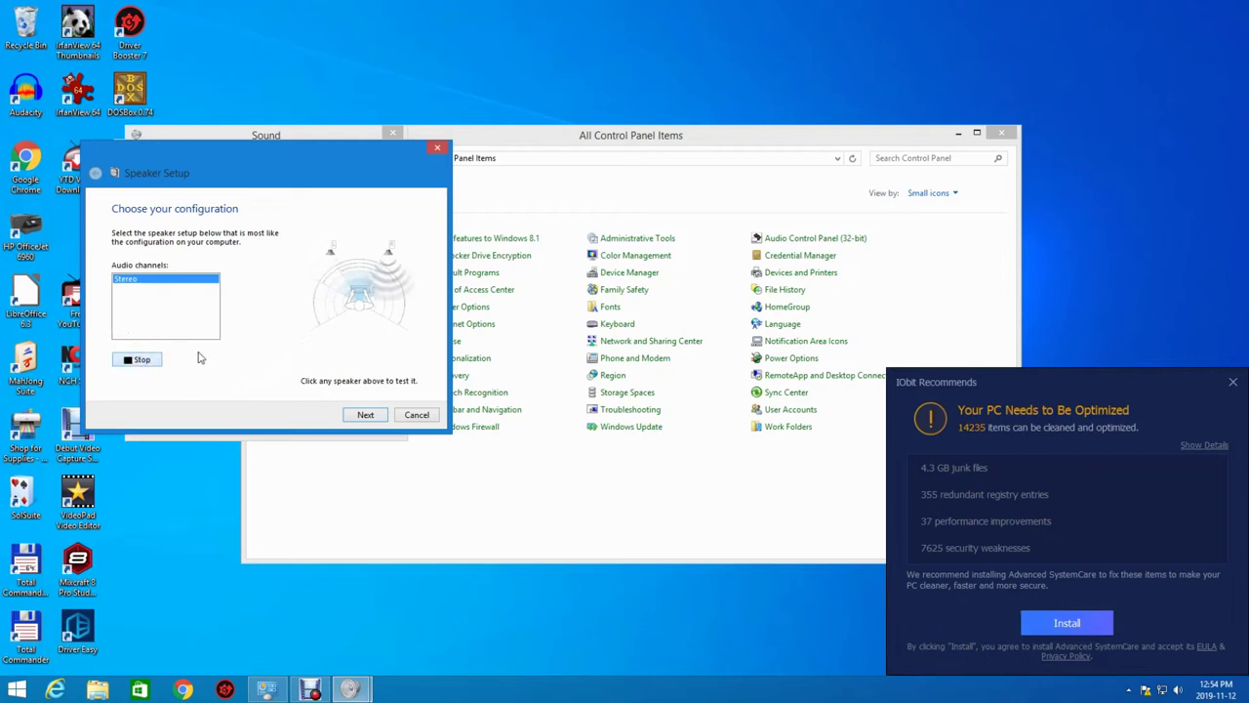
# - Finish Speaker Setup with front left and right as full-range speakers, and make the High Definition Audio Device speakers the default playback device
pyautogui.click(385, 417)
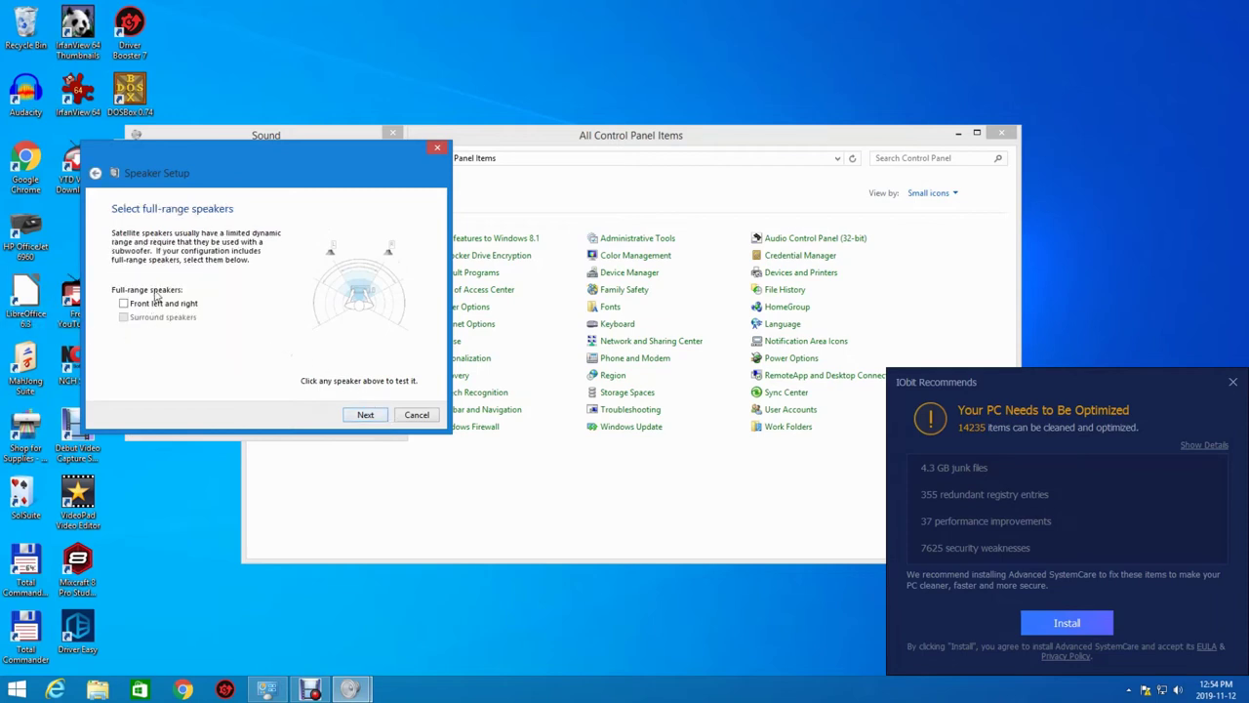
pyautogui.click(125, 306)
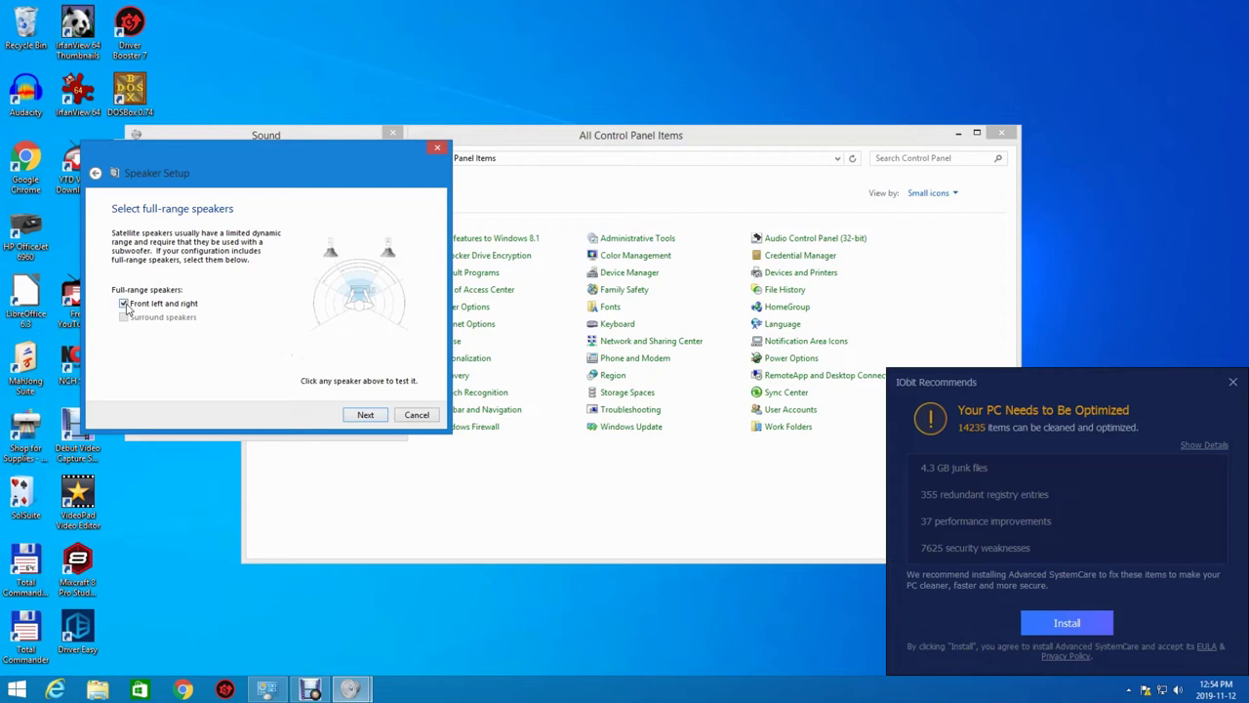
pyautogui.click(357, 418)
pyautogui.click(359, 417)
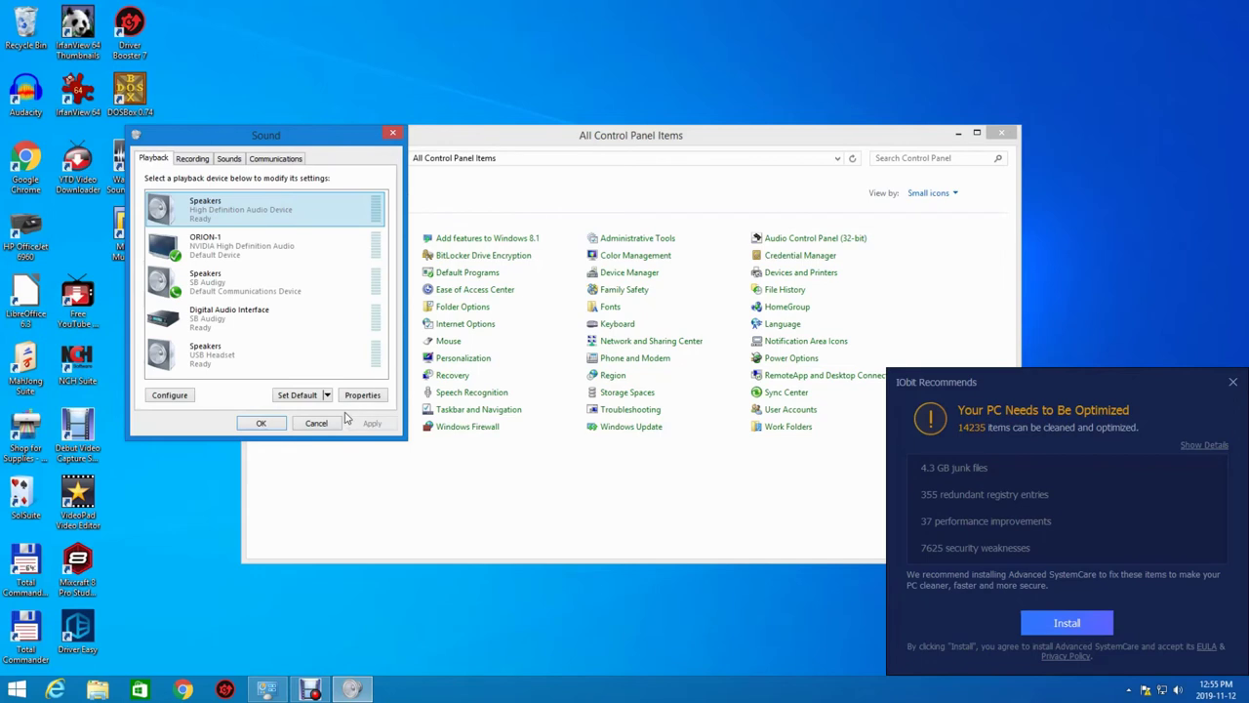
pyautogui.rightClick(223, 226)
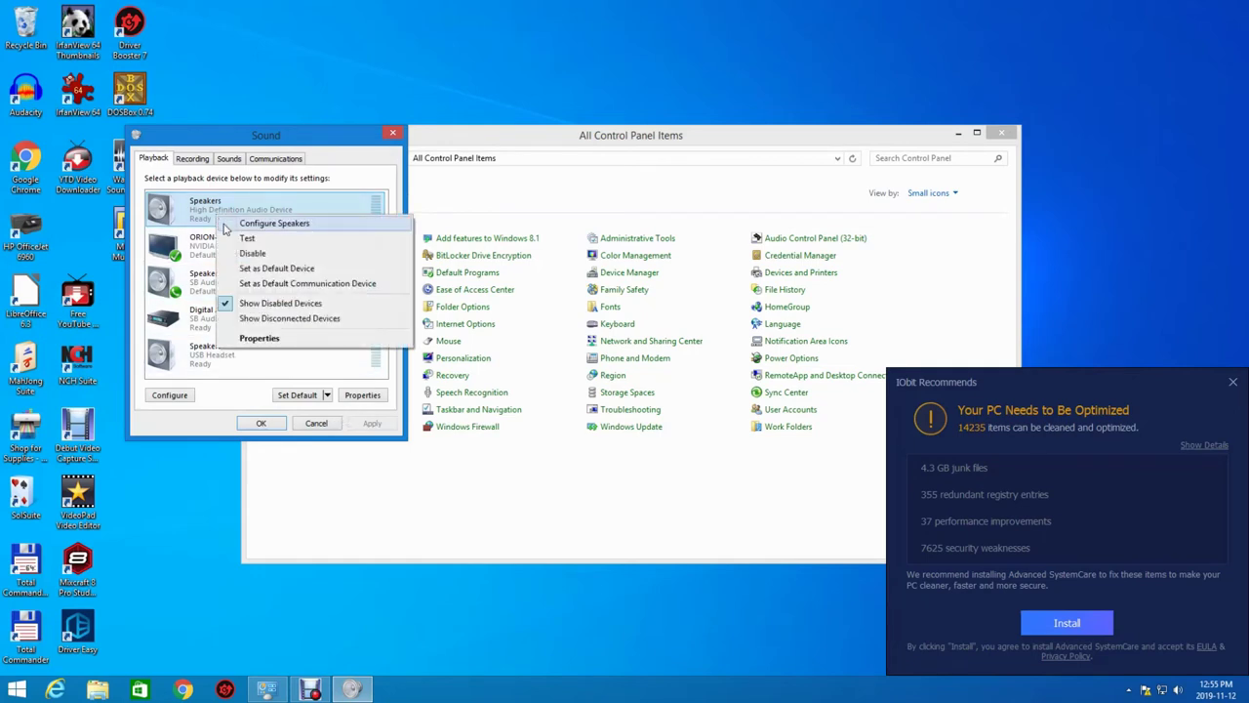
pyautogui.click(250, 268)
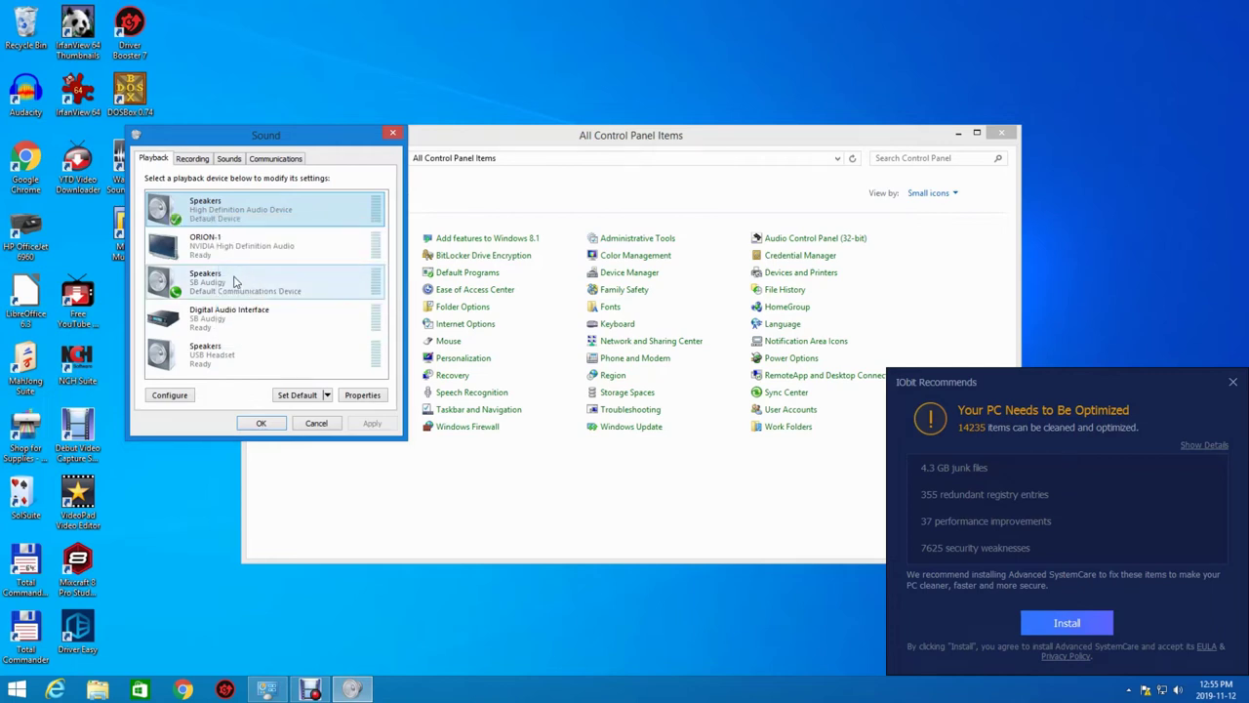
# - Set the SB Audigy speakers as the default playback device
pyautogui.rightClick(232, 282)
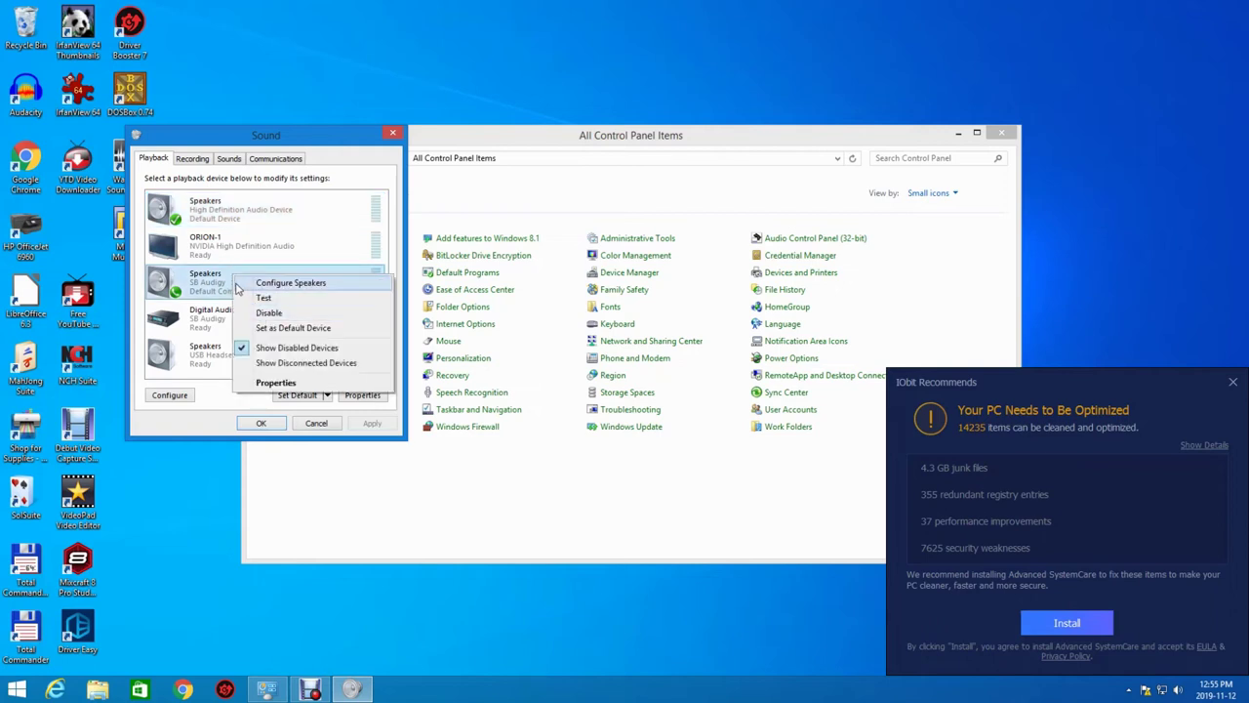
pyautogui.rightClick(227, 289)
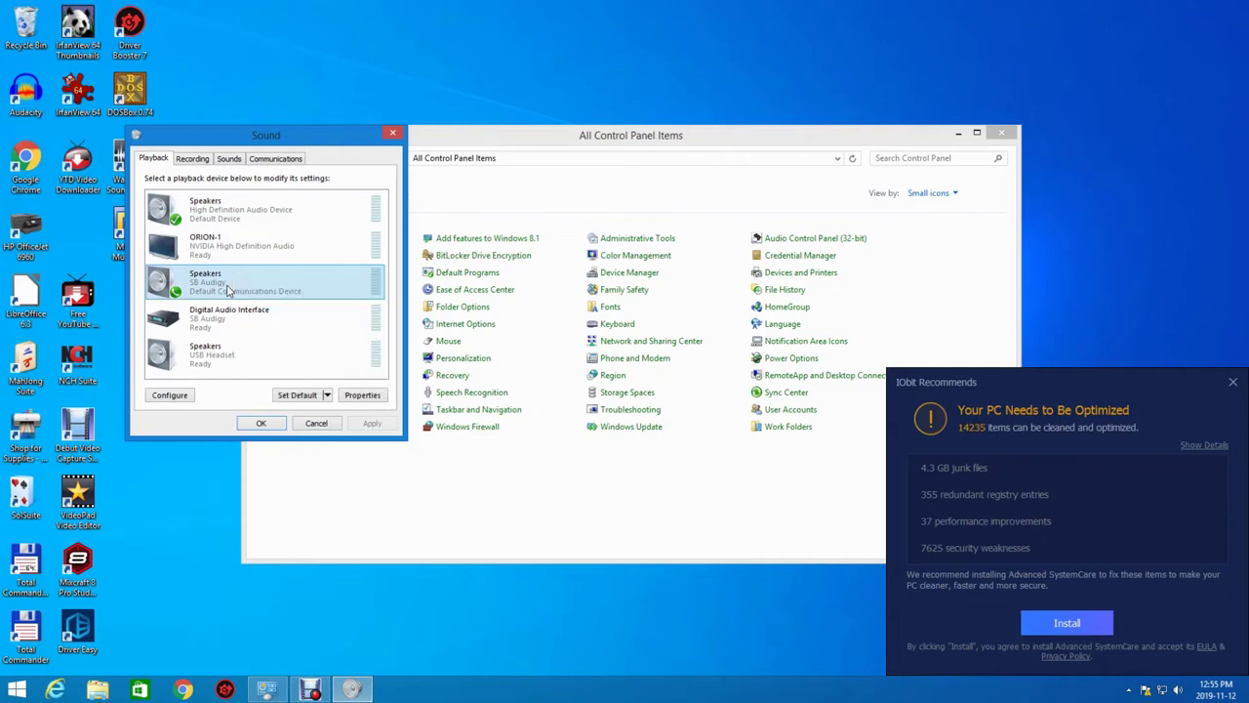
pyautogui.click(261, 339)
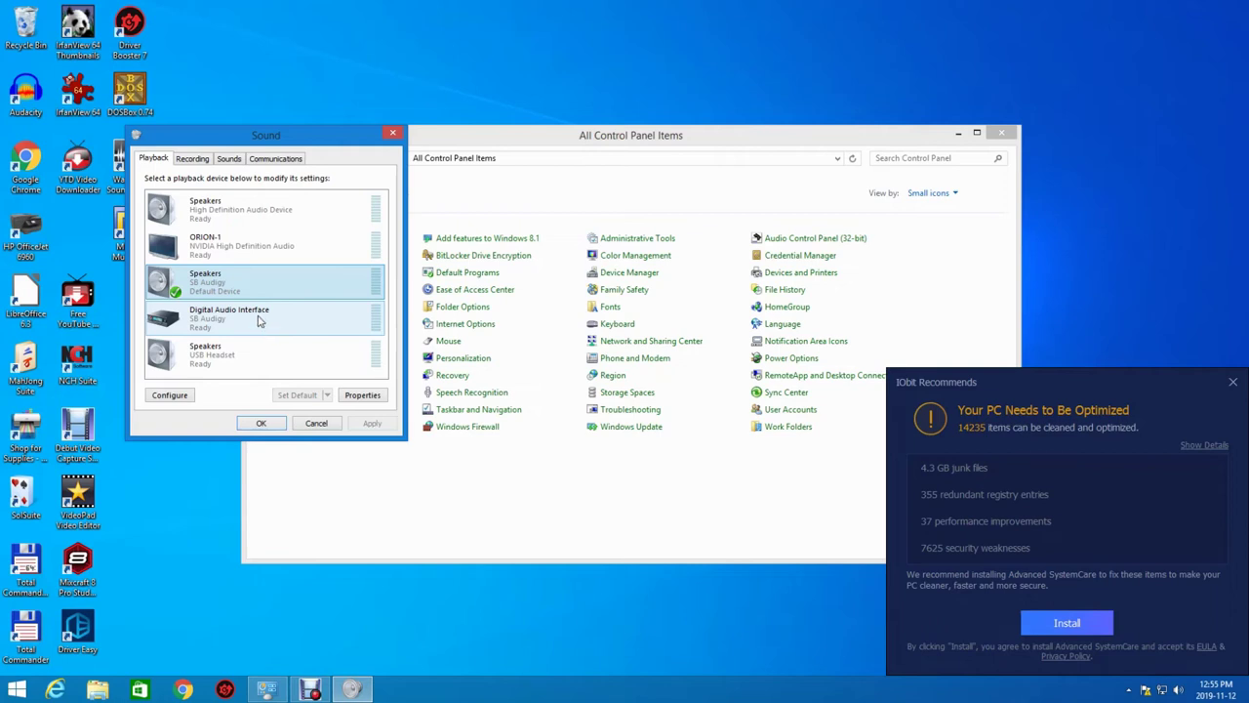
# - Check the available options for the SB Audigy's Line-In recording device
pyautogui.click(198, 159)
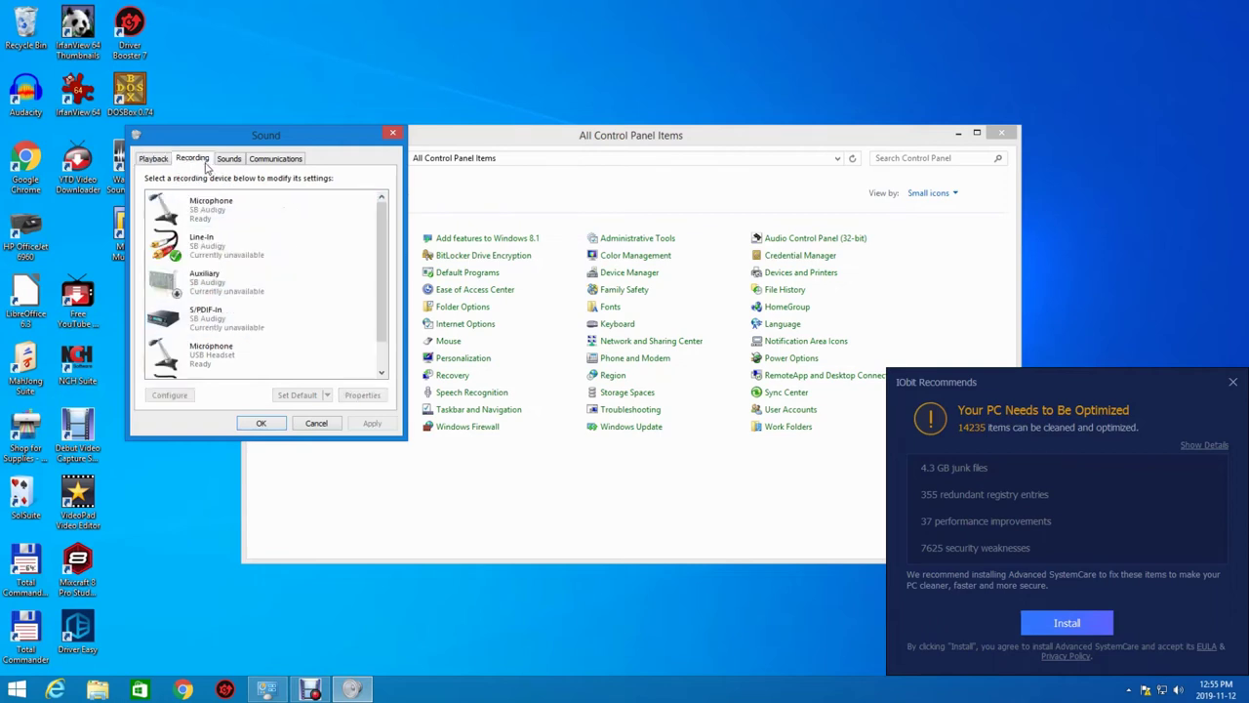
pyautogui.rightClick(225, 246)
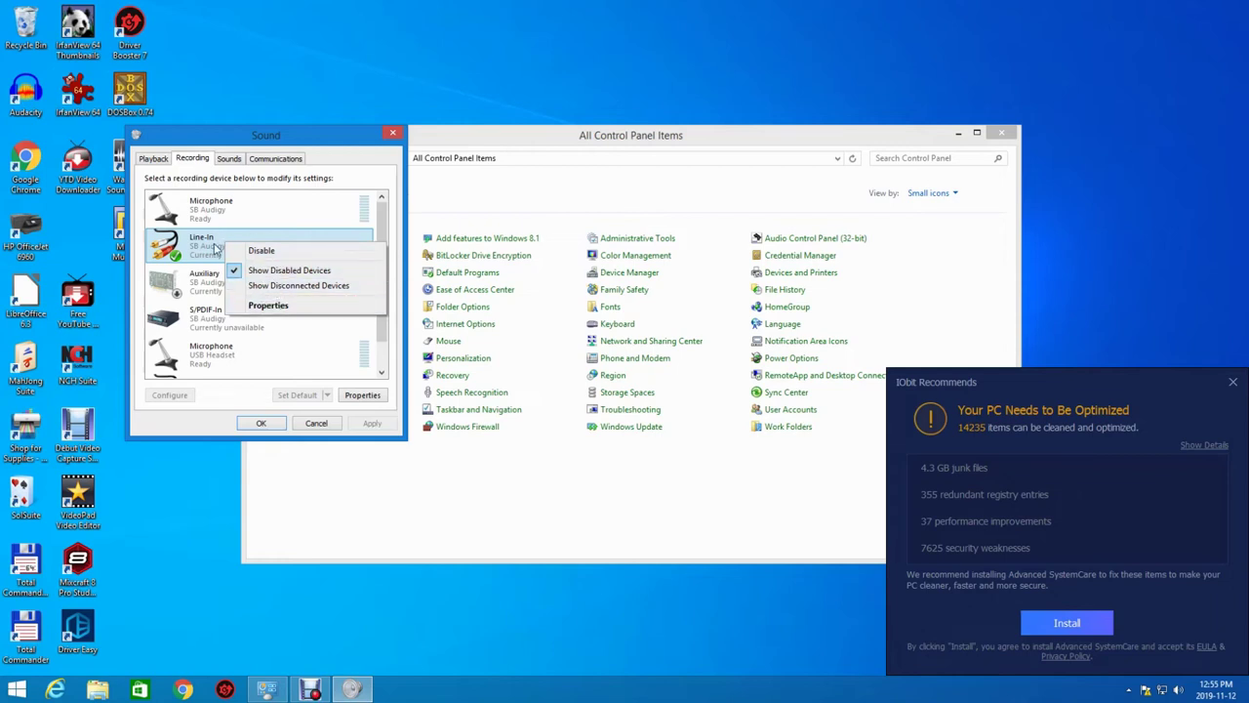
pyautogui.rightClick(216, 244)
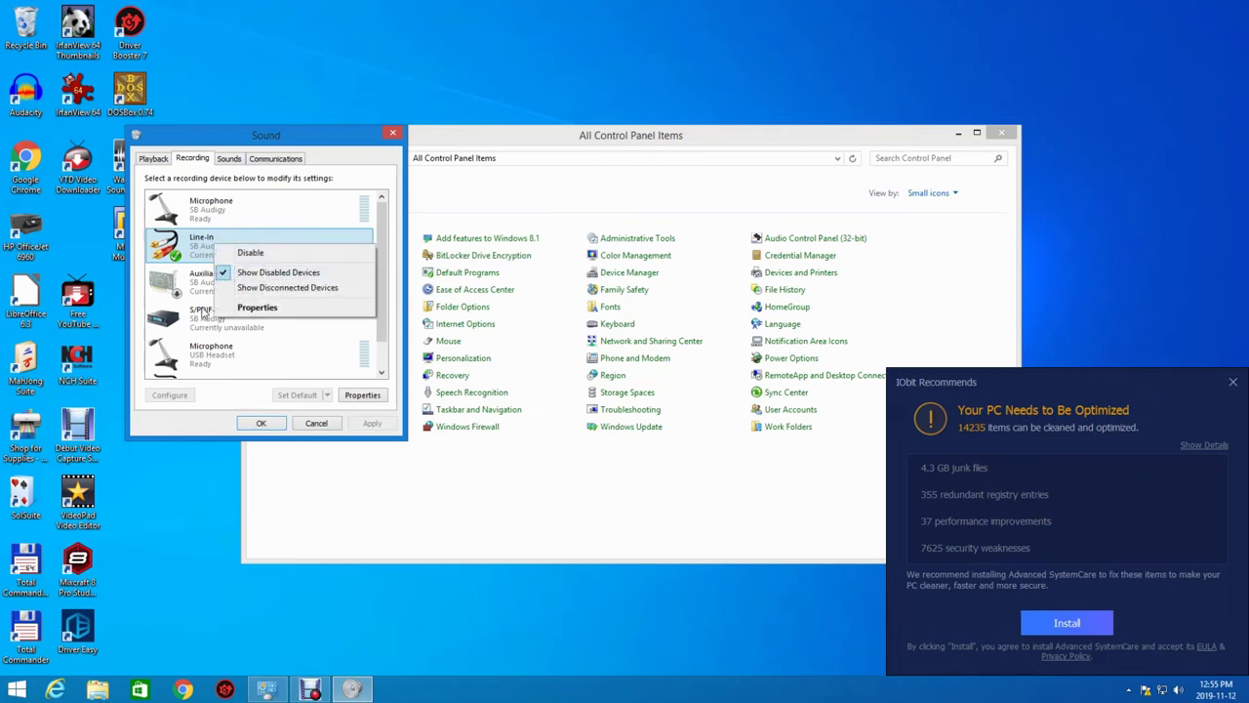
# - Enable the Do Not Monitor option in the properties of the SB Audigy Line-In recording device
pyautogui.click(203, 311)
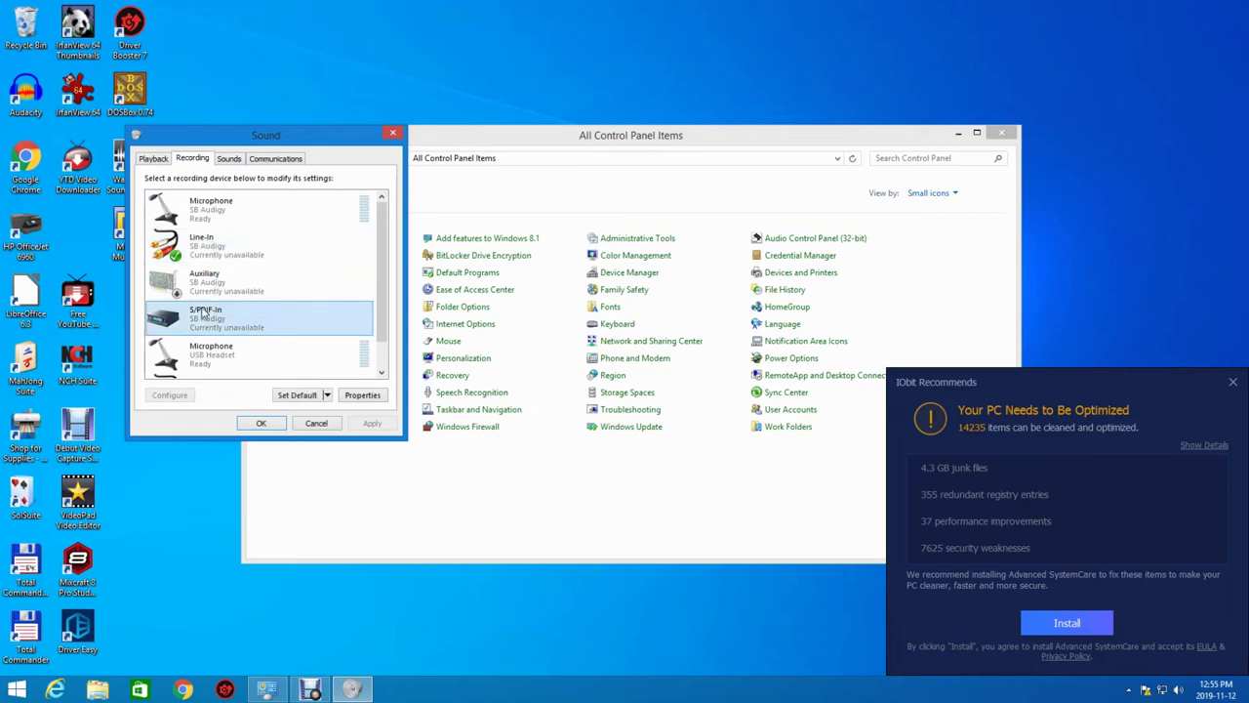
pyautogui.click(231, 256)
pyautogui.doubleClick(231, 256)
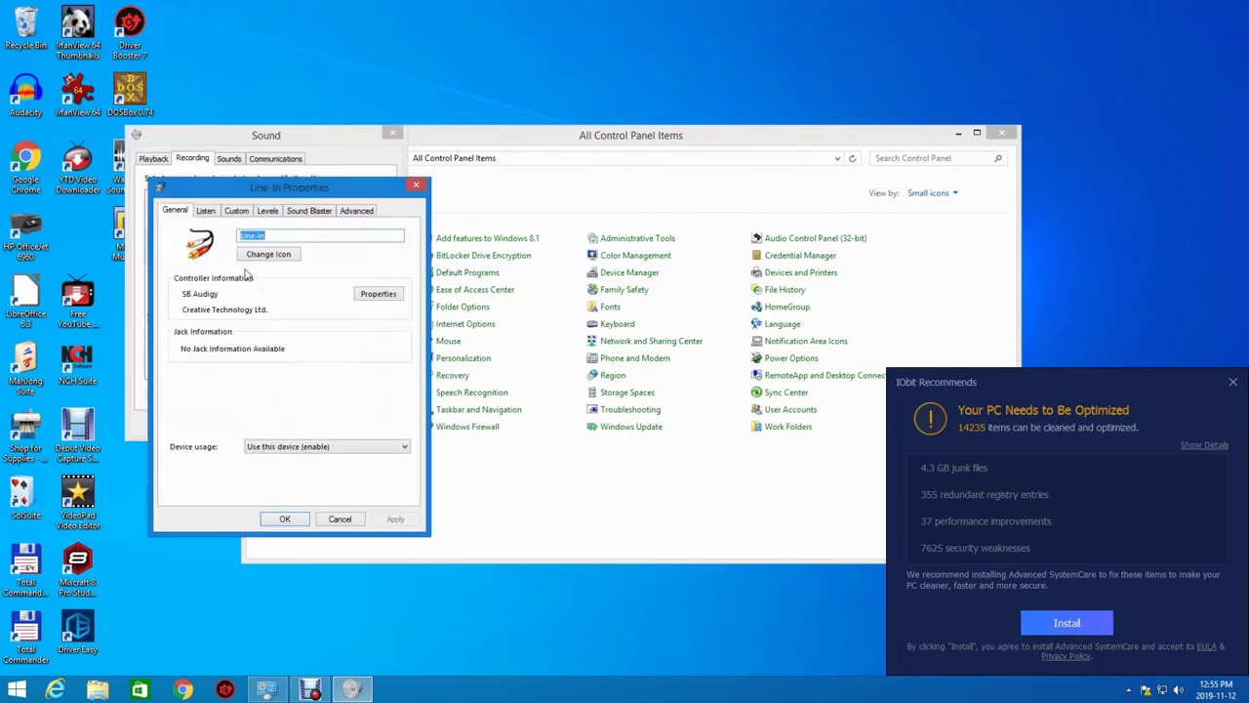
pyautogui.click(209, 214)
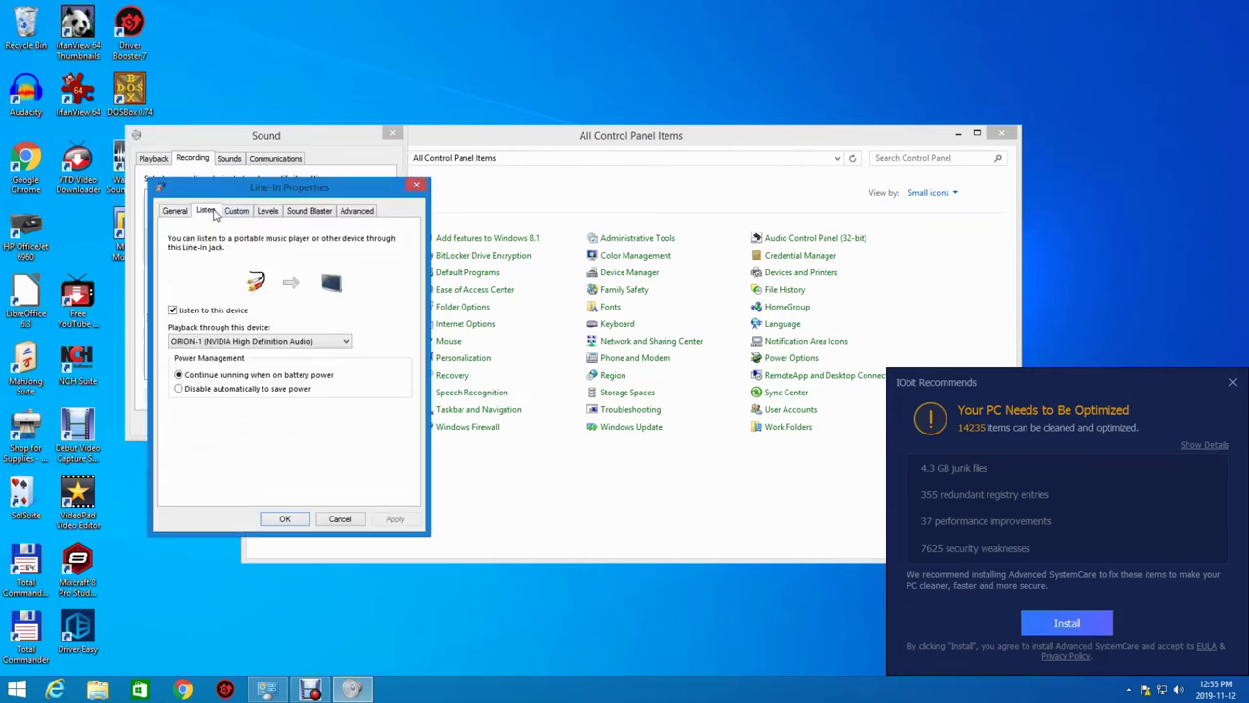
pyautogui.click(234, 212)
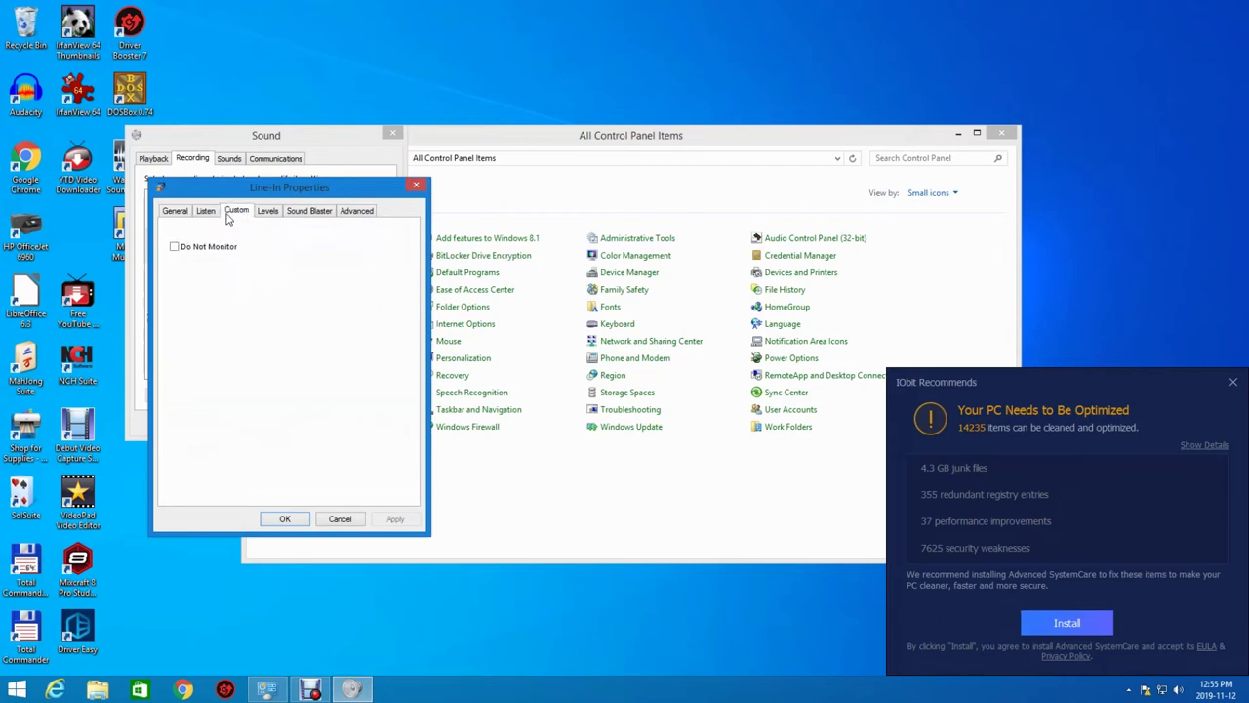
pyautogui.click(174, 247)
# - Review the Line-In device's levels, Sound Blaster, advanced and general settings, then cancel out of its properties
pyautogui.click(264, 213)
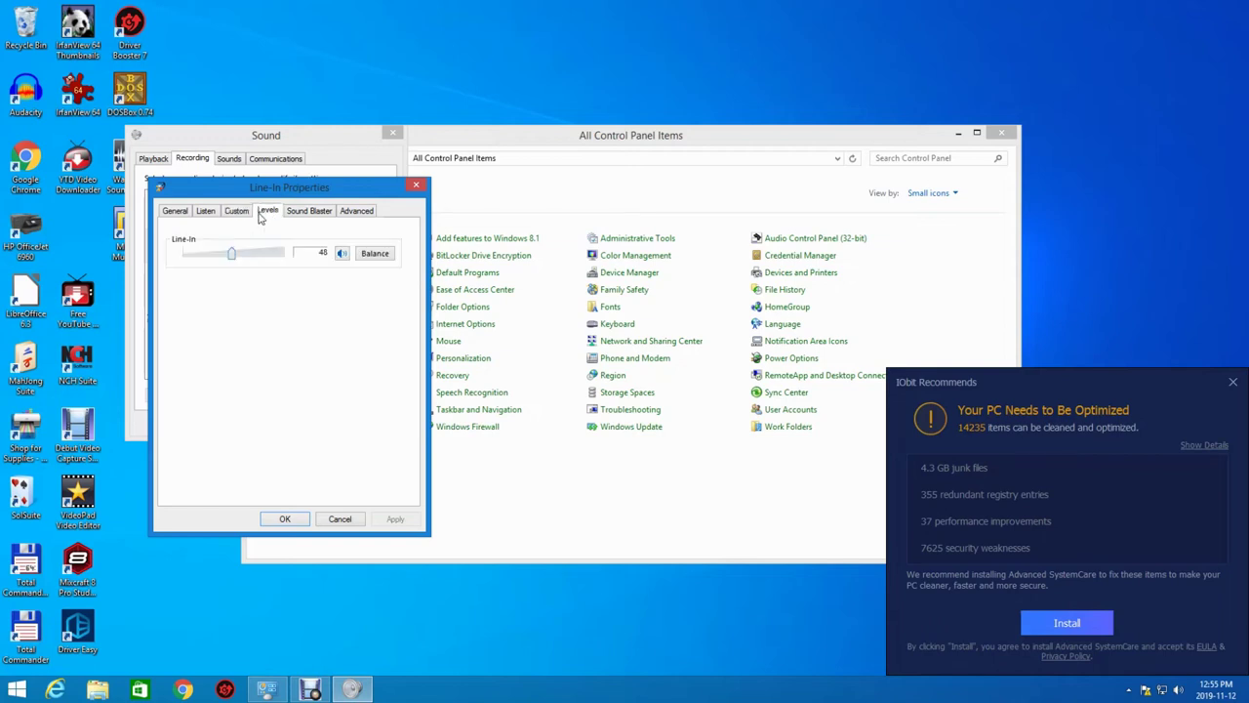
pyautogui.click(313, 217)
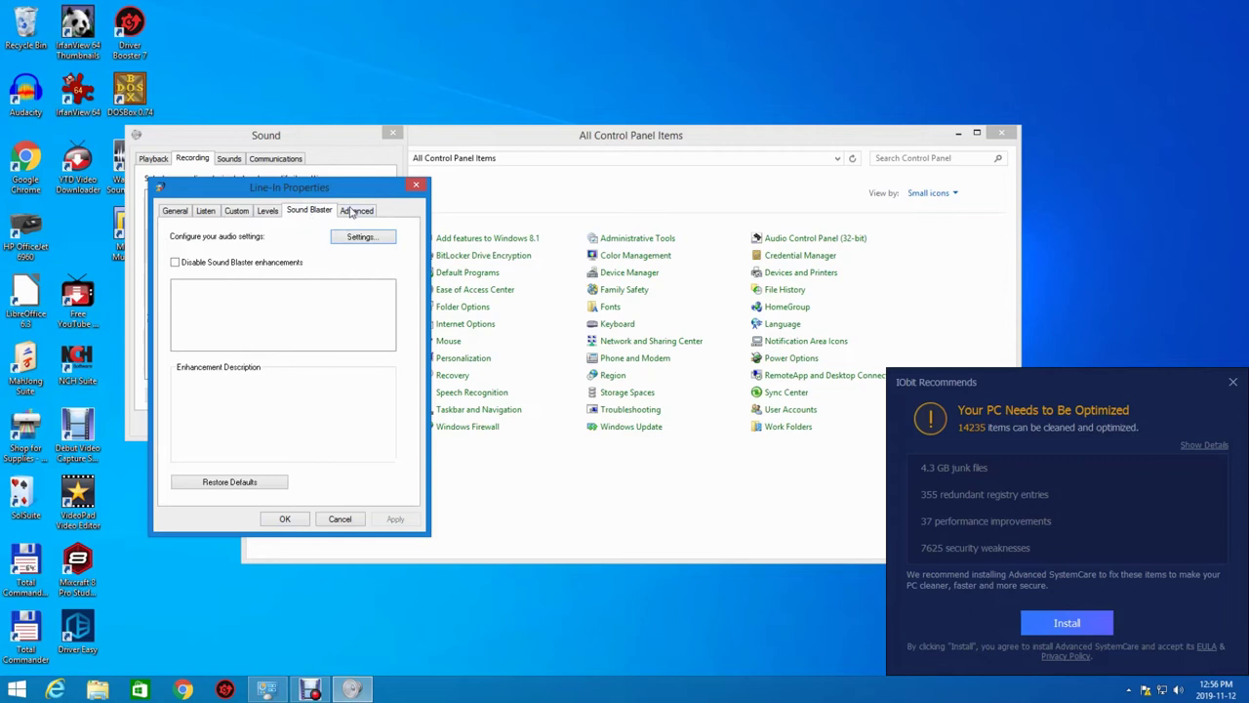
pyautogui.click(353, 215)
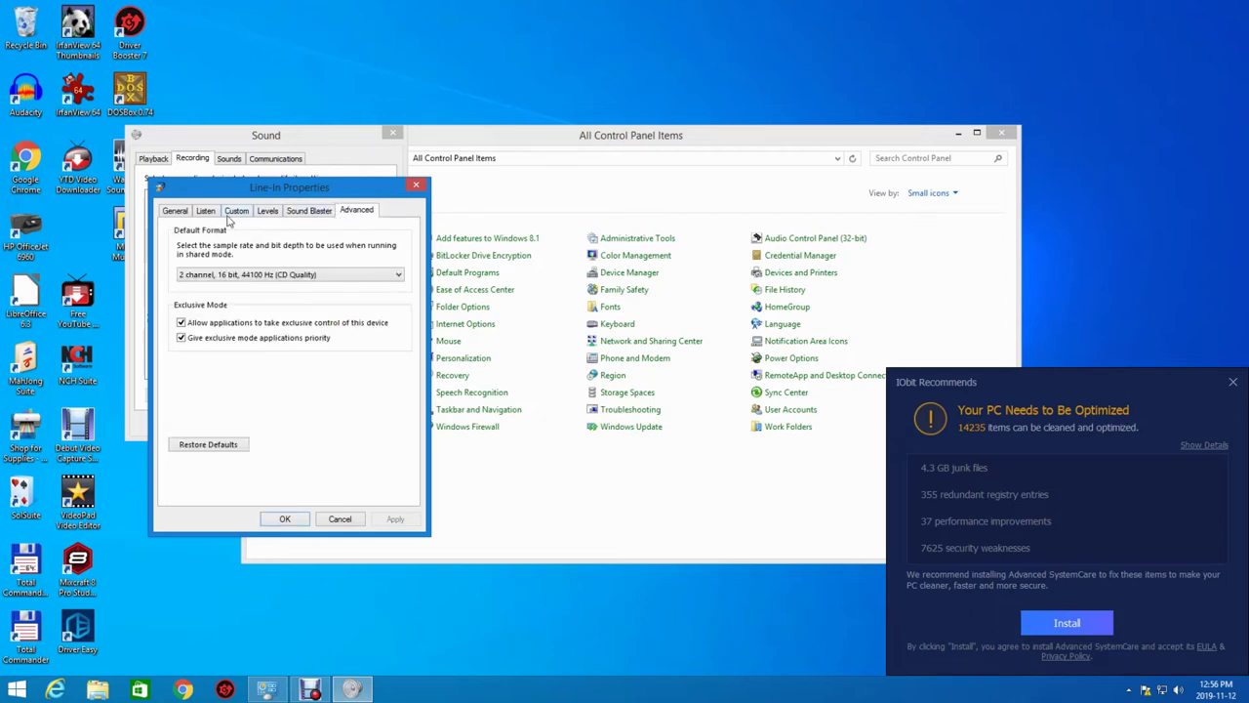
pyautogui.click(181, 212)
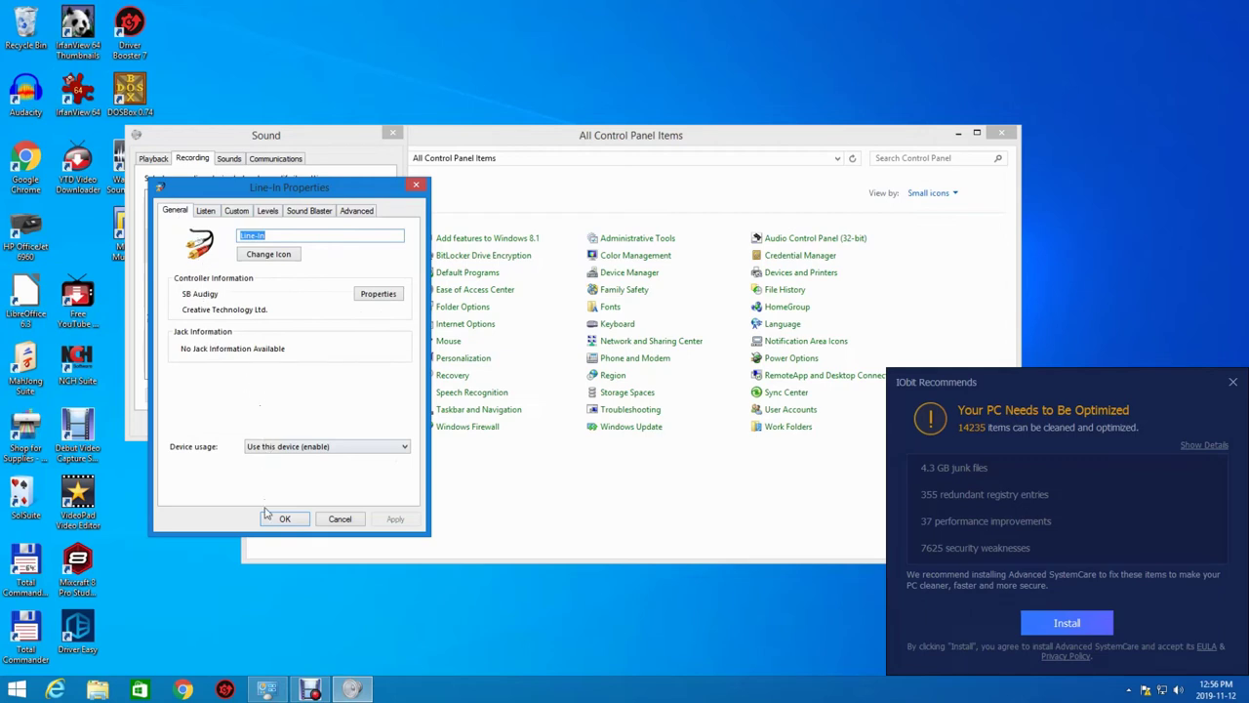
pyautogui.click(354, 522)
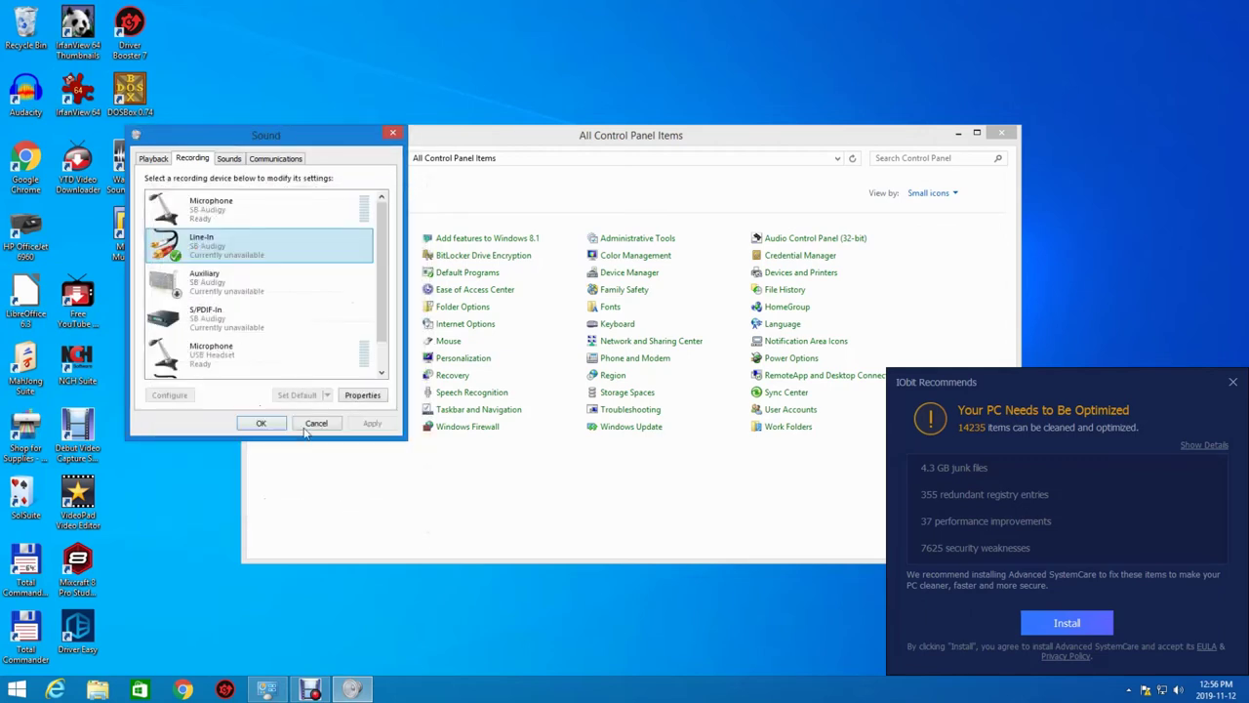
# - Reopen the Line-In properties to check the custom, levels, Sound Blaster and advanced settings, then cancel
pyautogui.rightClick(235, 252)
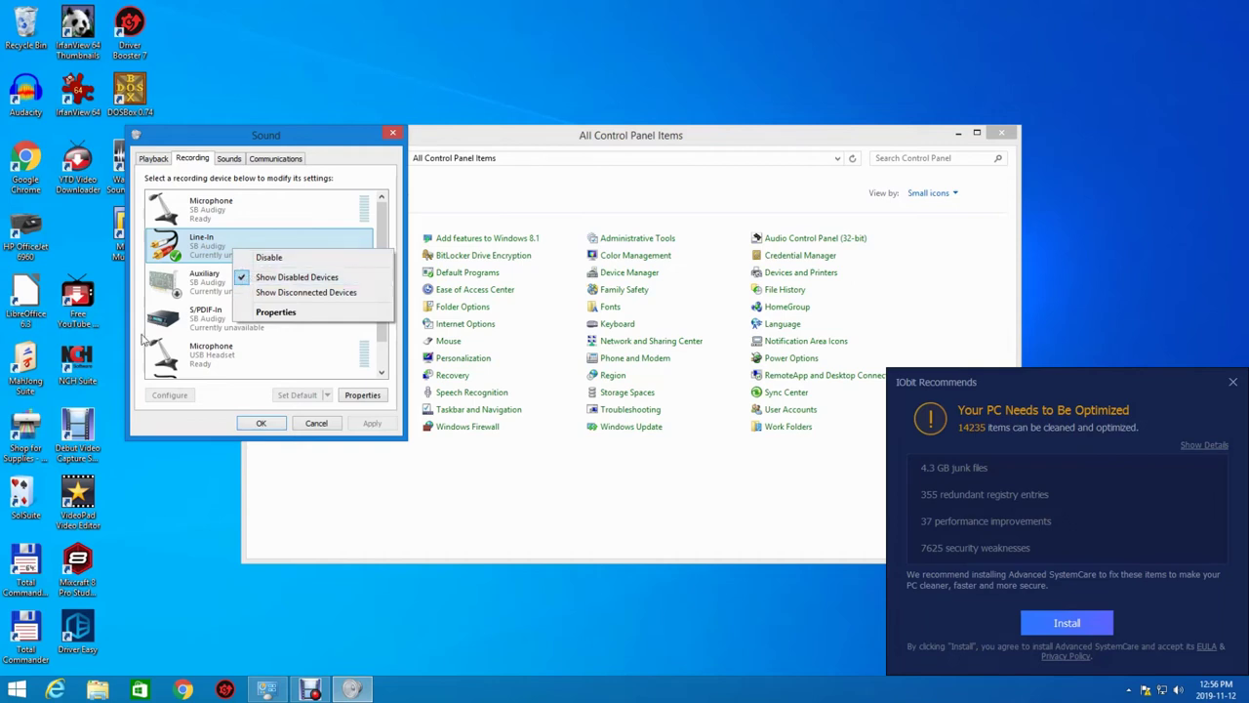
pyautogui.click(331, 318)
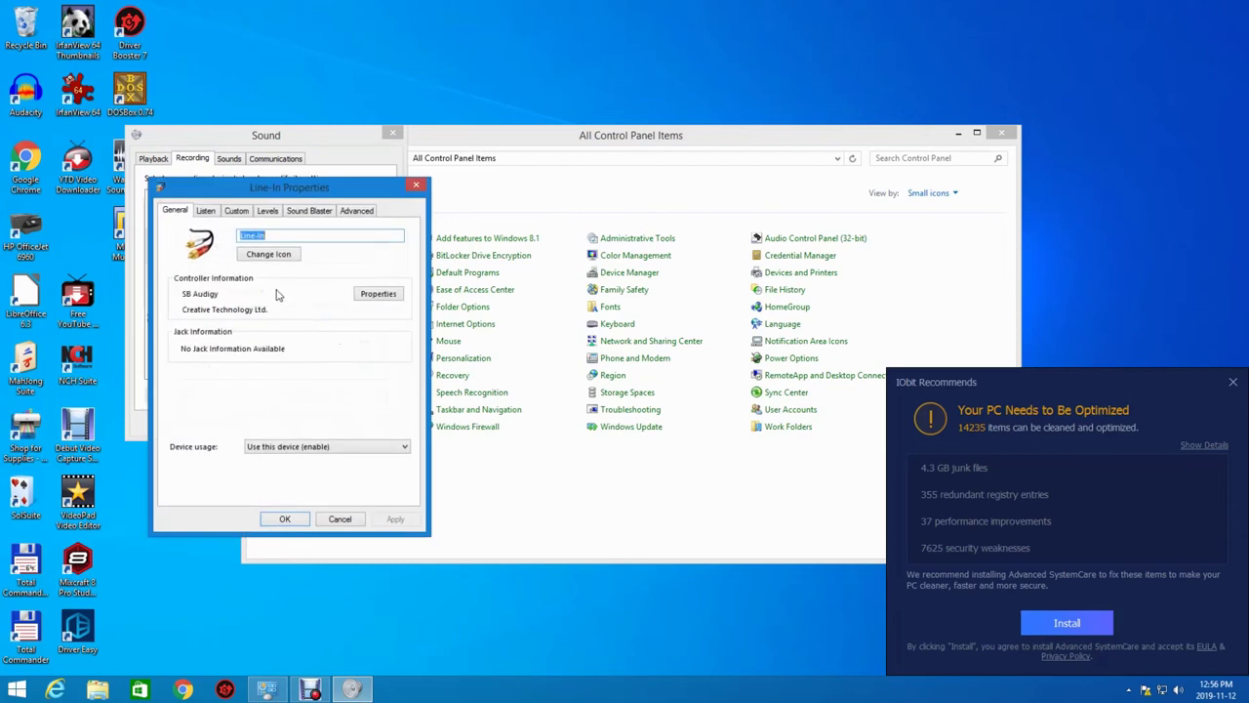
pyautogui.click(235, 214)
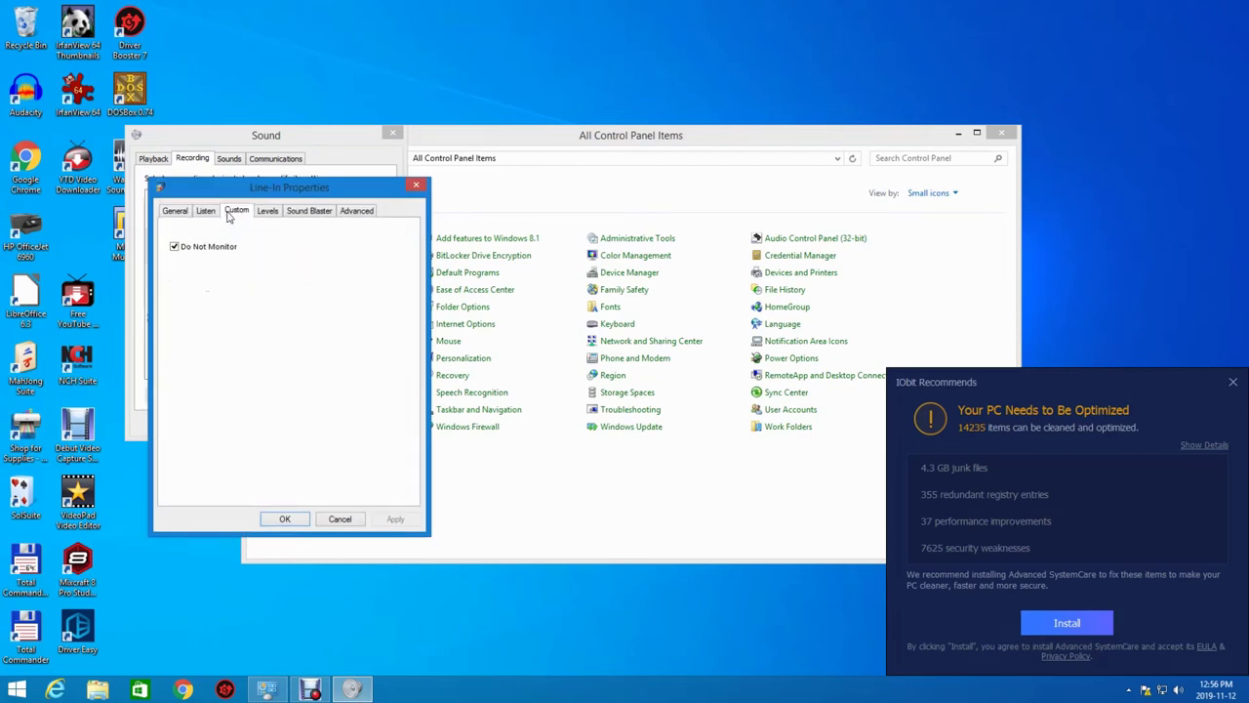
pyautogui.click(269, 213)
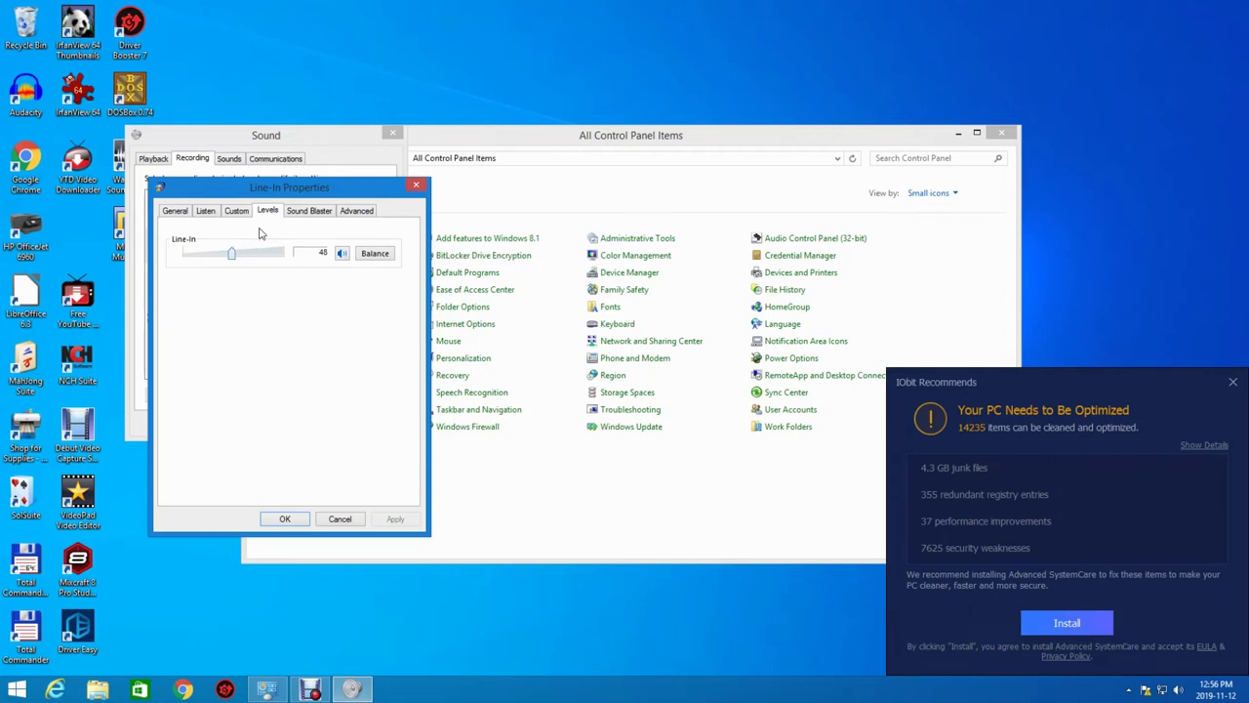
pyautogui.click(301, 213)
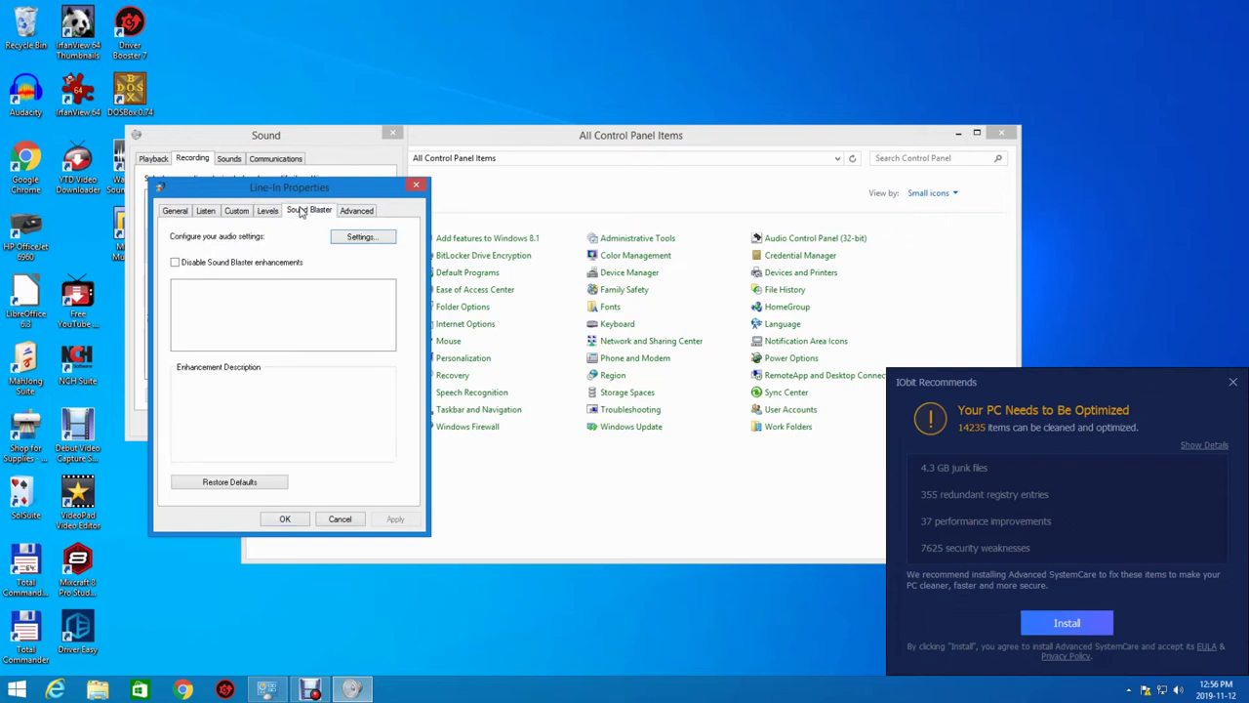
pyautogui.click(358, 216)
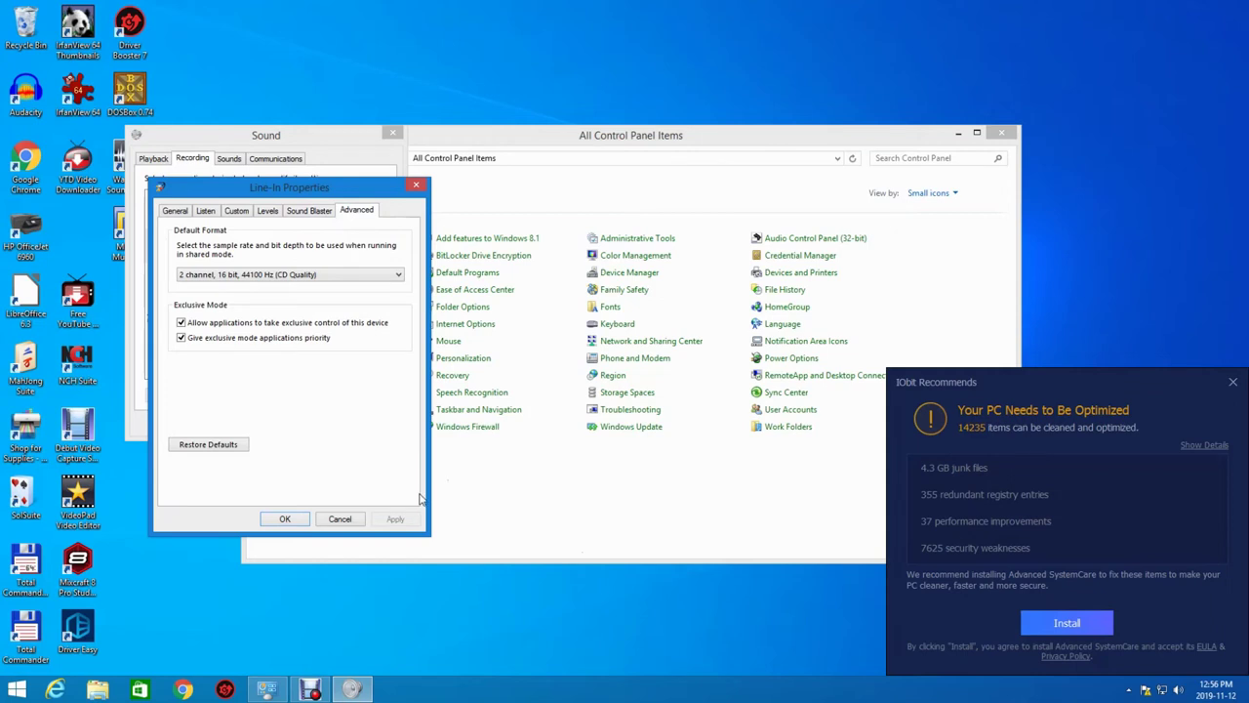
pyautogui.click(341, 519)
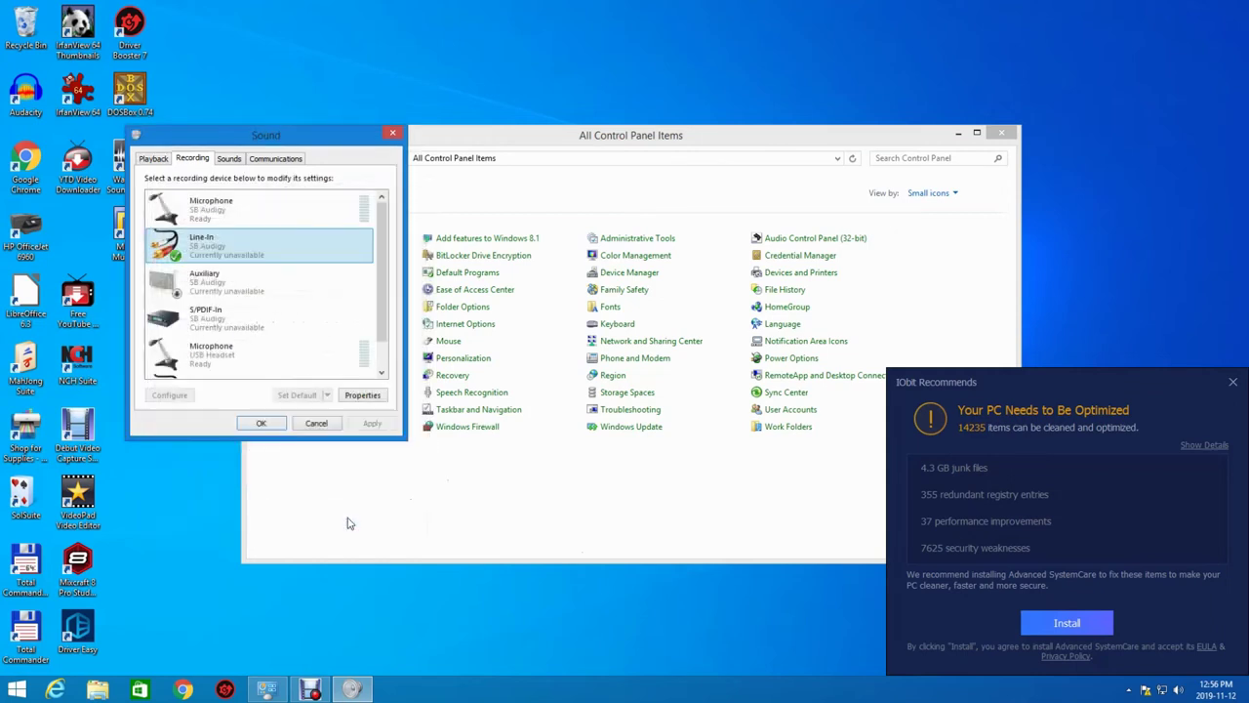
# - Dismiss the IObit Recommends pop-up covering part of the Control Panel window
pyautogui.moveTo(345, 692)
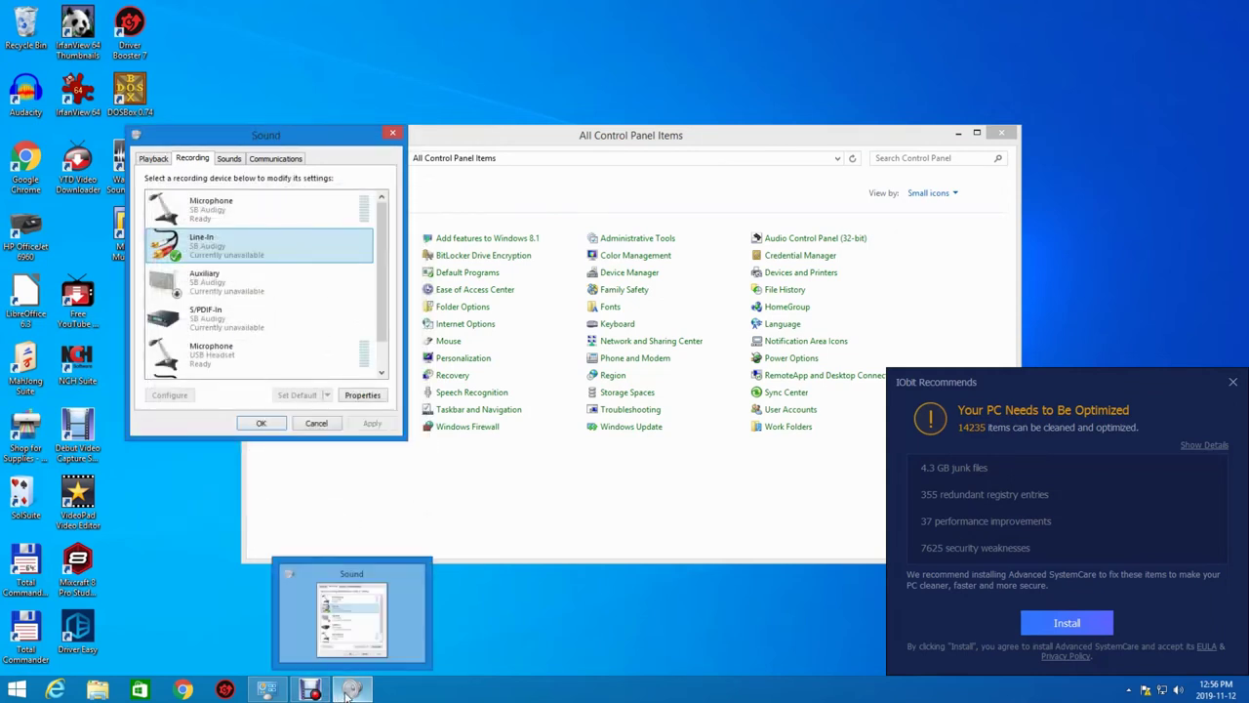
pyautogui.click(357, 689)
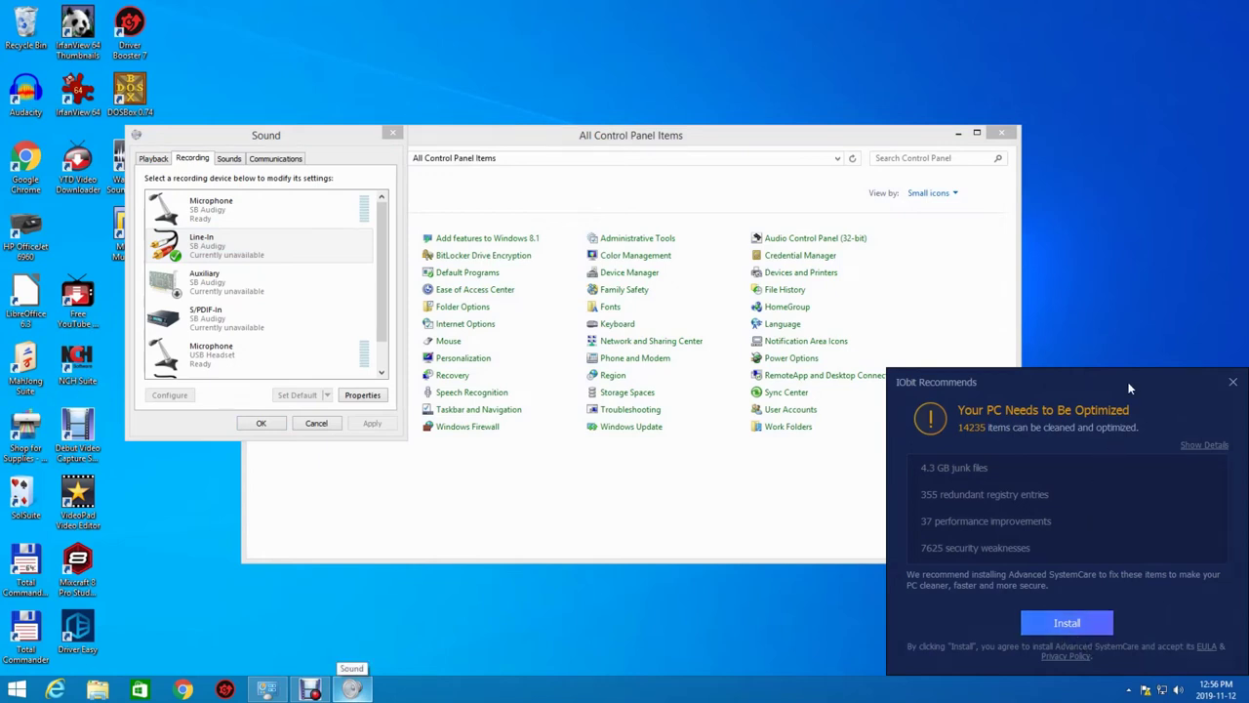
pyautogui.click(1232, 383)
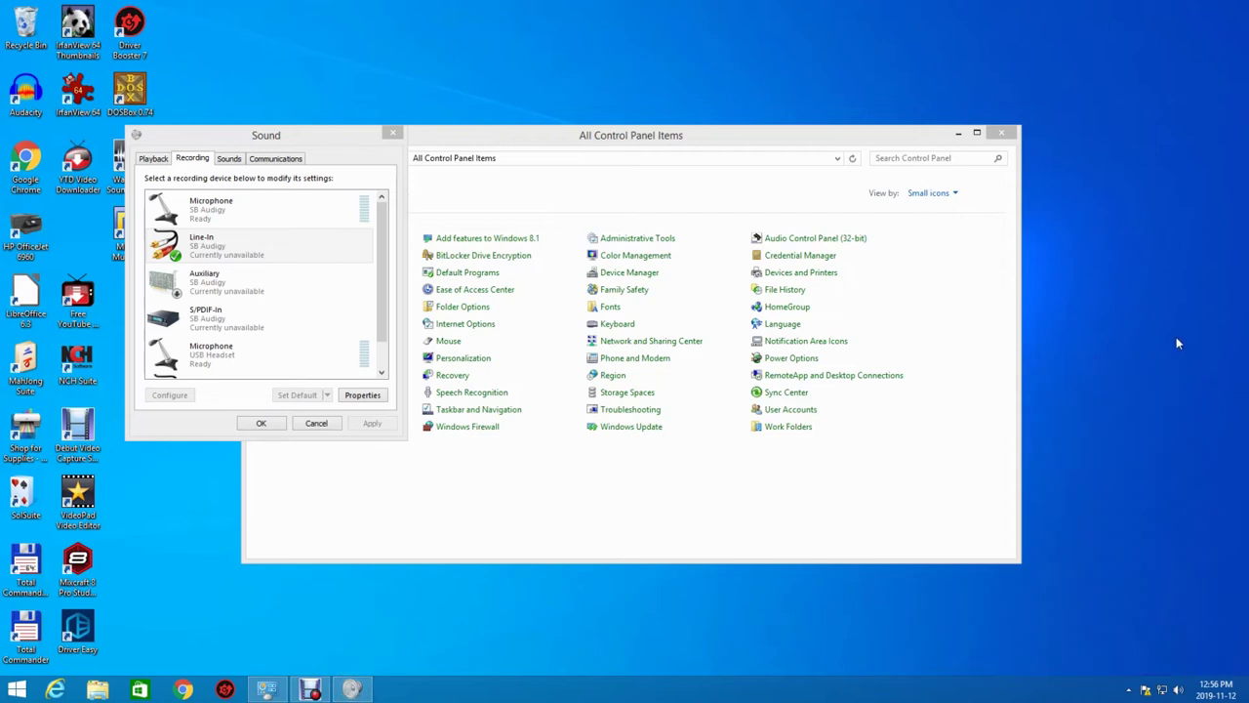
# - Open the 32-bit Audio Control Panel and enable EAX Effects for the SB Audigy
pyautogui.click(848, 241)
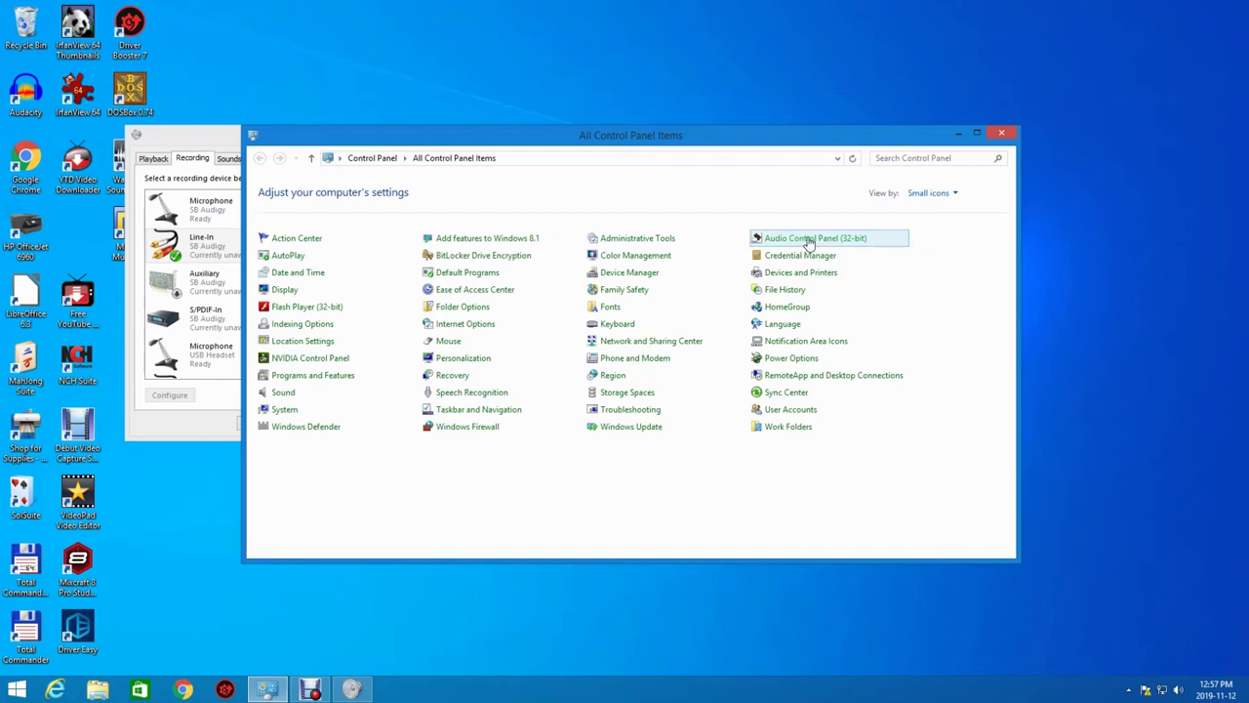
pyautogui.click(809, 243)
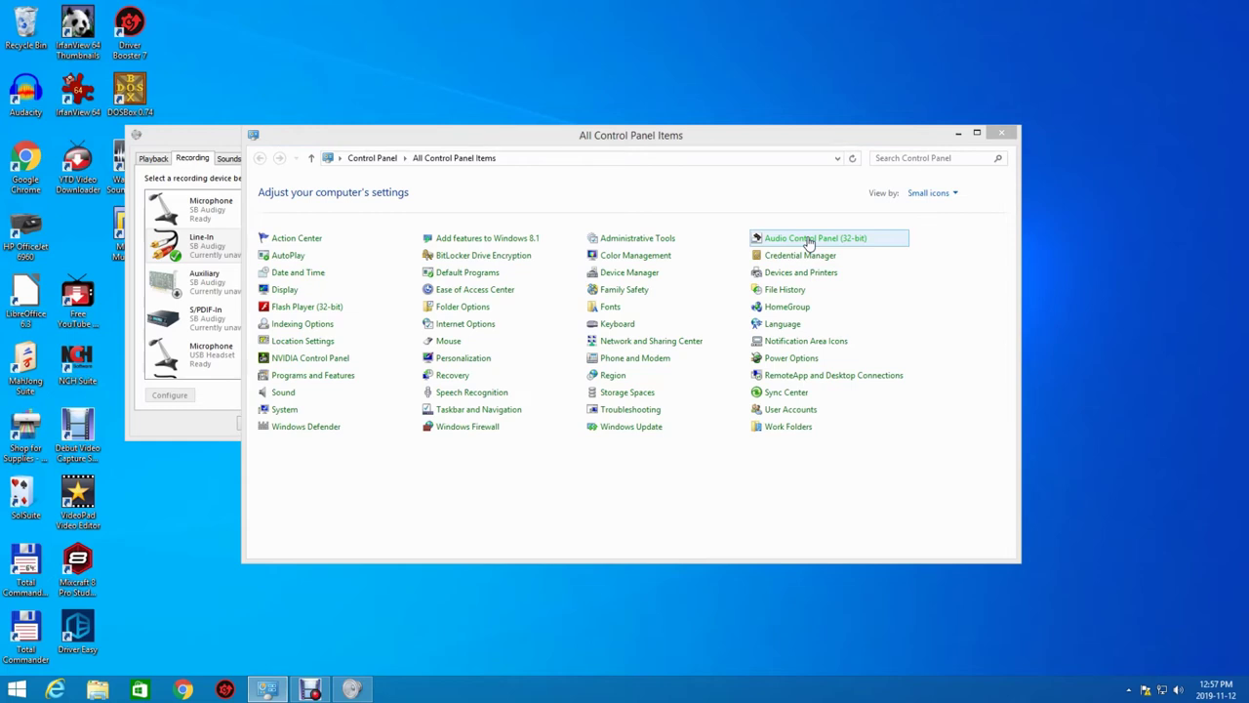
pyautogui.click(808, 239)
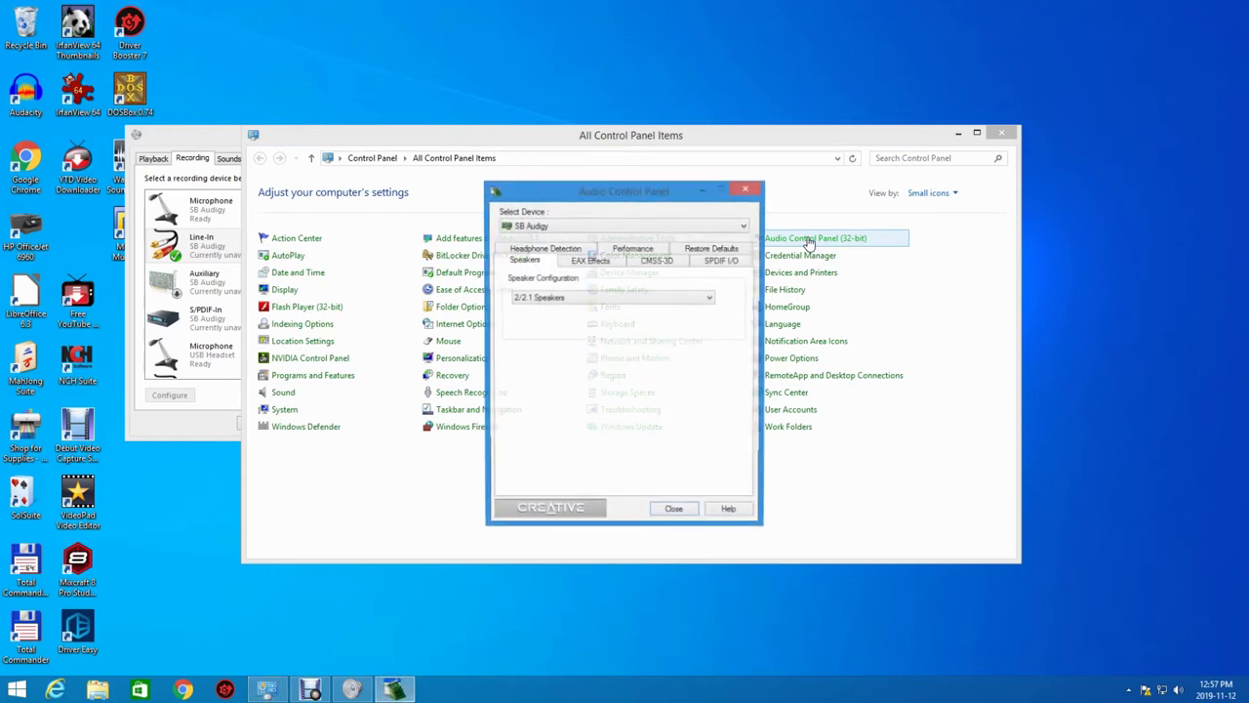
pyautogui.click(591, 262)
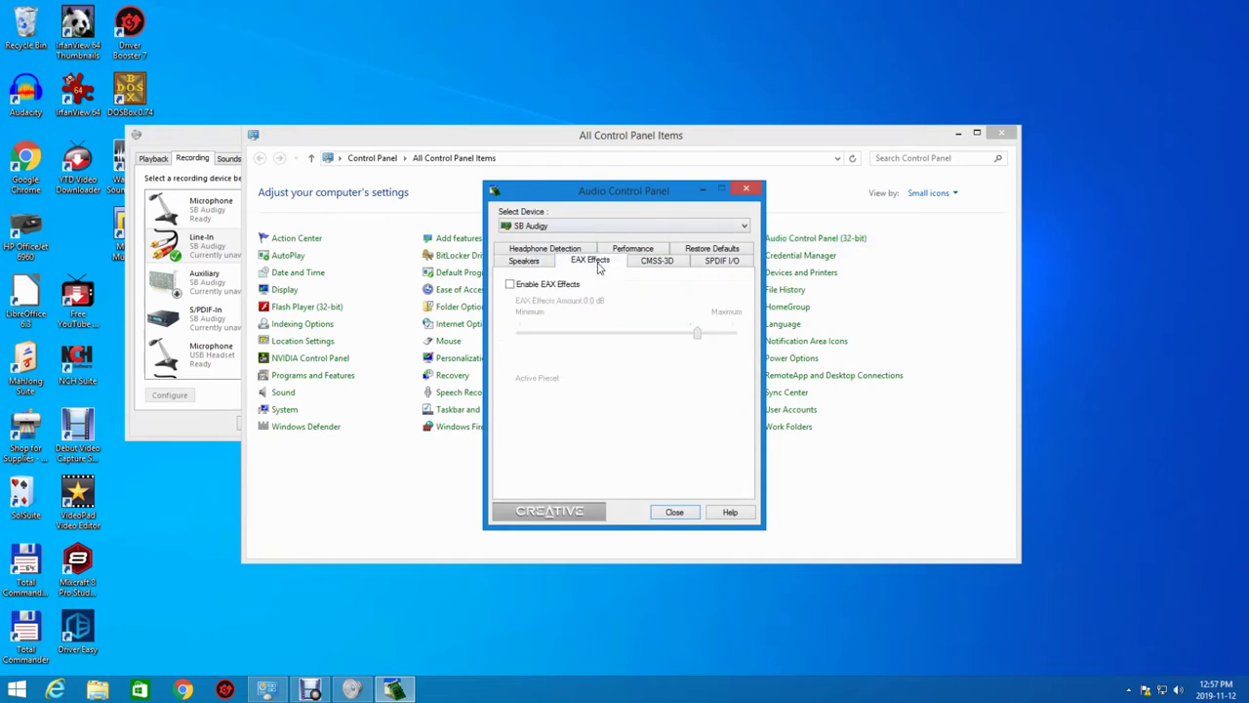
pyautogui.click(509, 285)
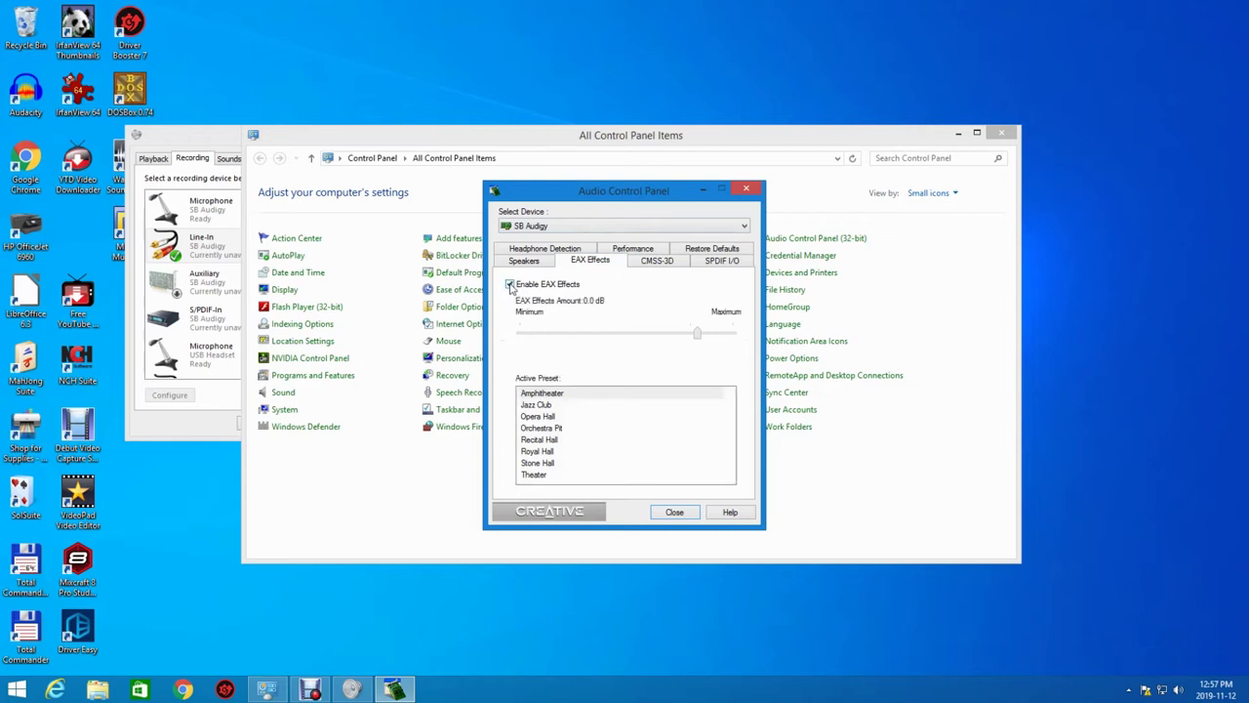
# - Look over the CMSS-3D and SPDIF I/O settings, then restore the SB Audigy's default audio settings and close the Audio Control Panel
pyautogui.click(655, 271)
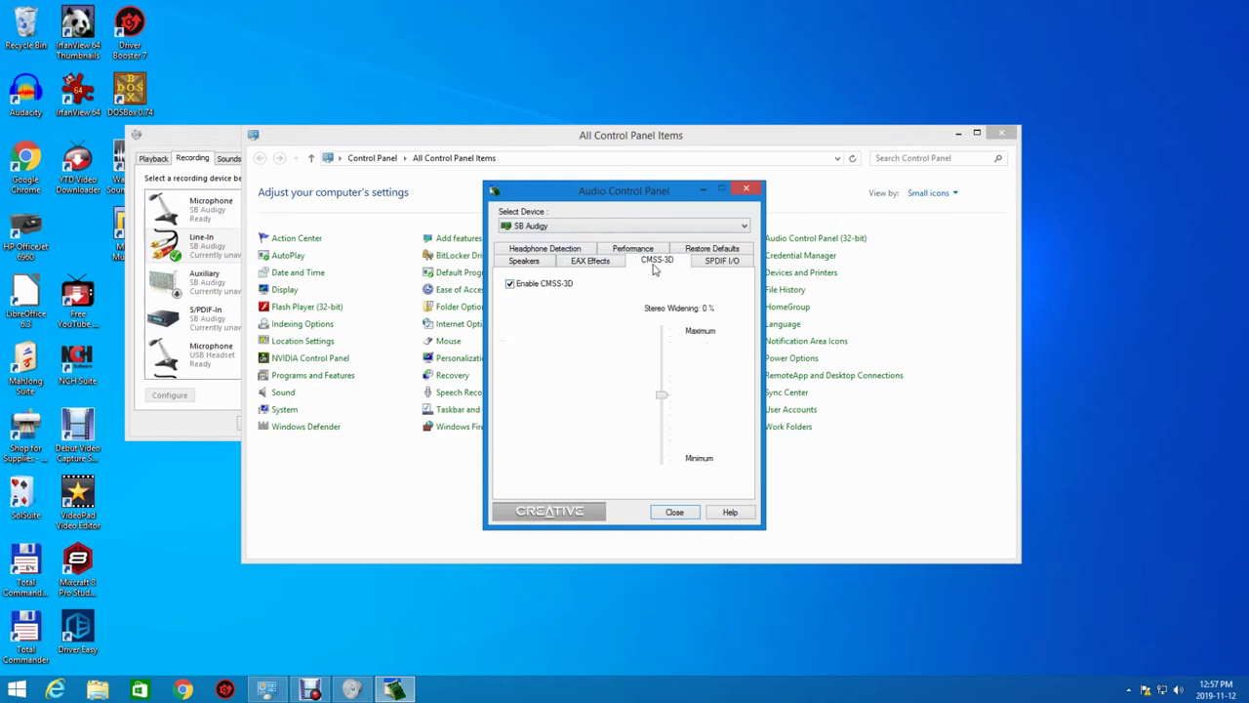
pyautogui.click(698, 267)
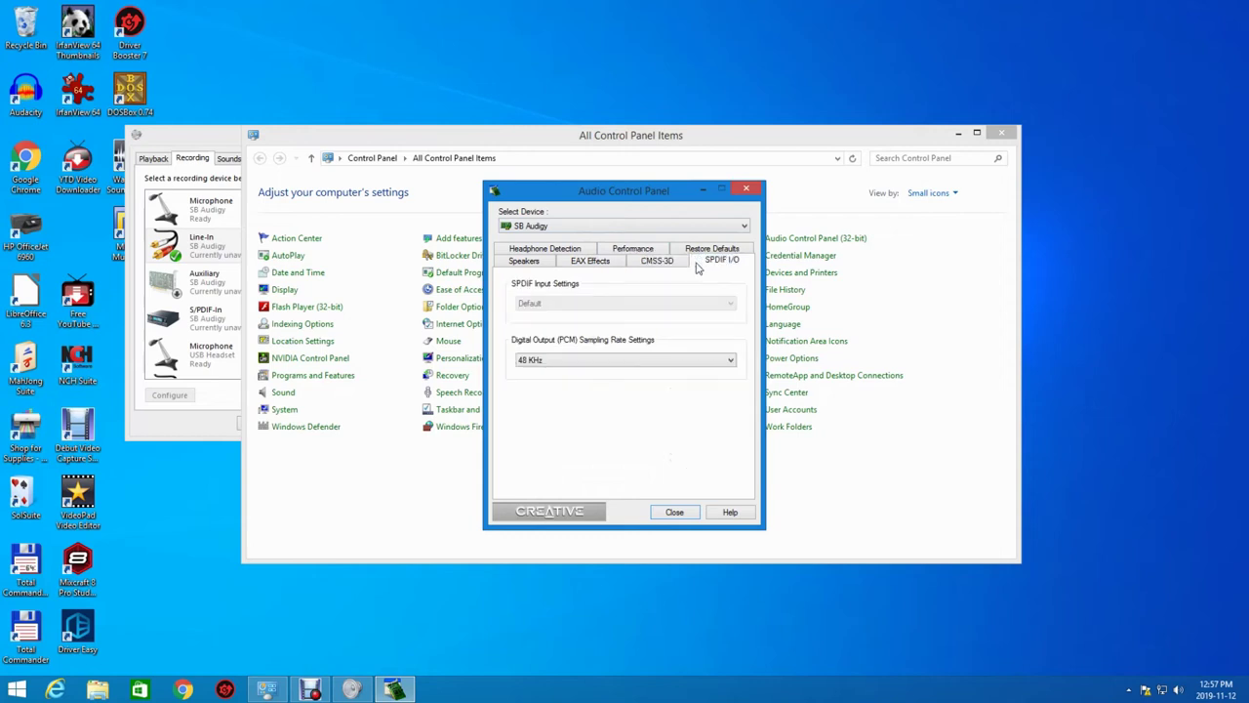
pyautogui.click(695, 248)
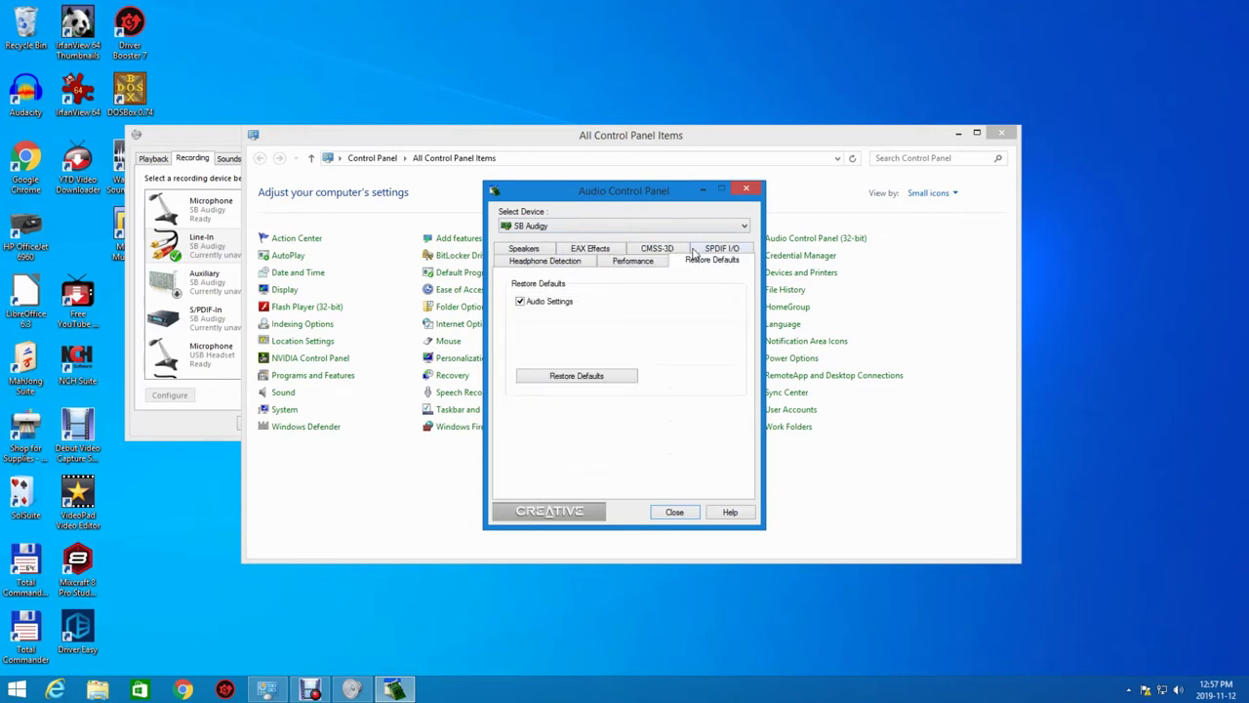
pyautogui.click(559, 378)
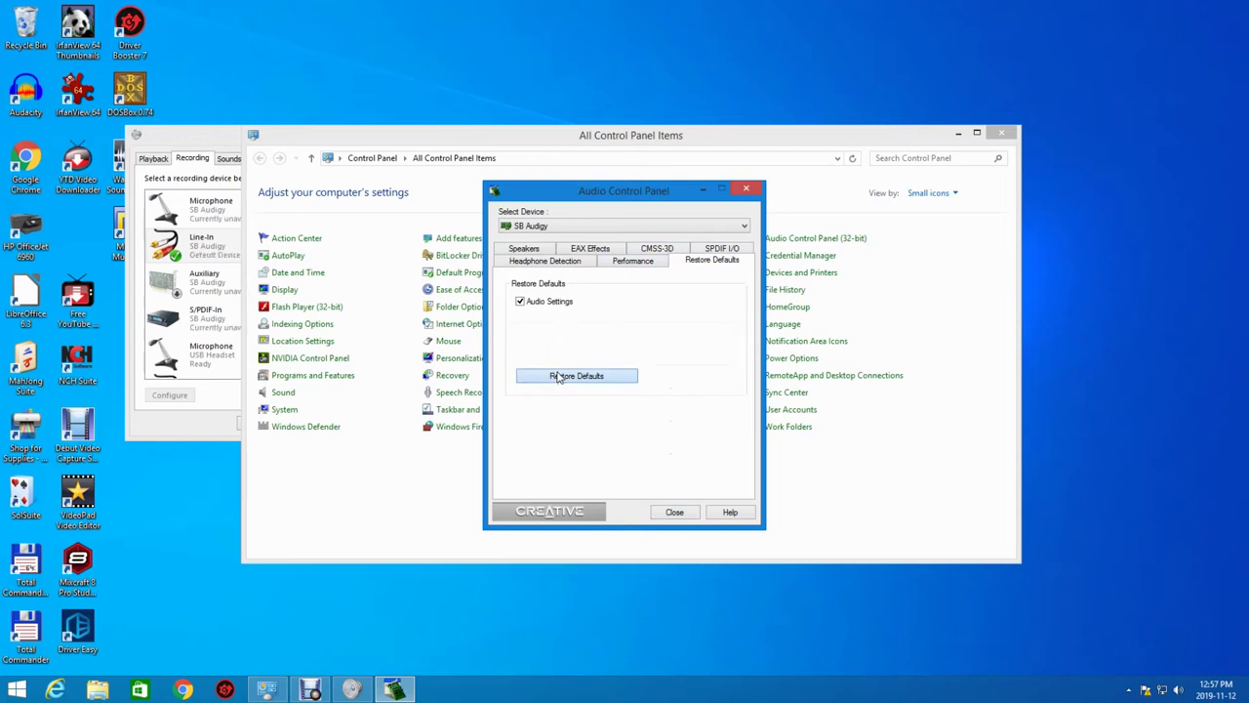
pyautogui.click(673, 512)
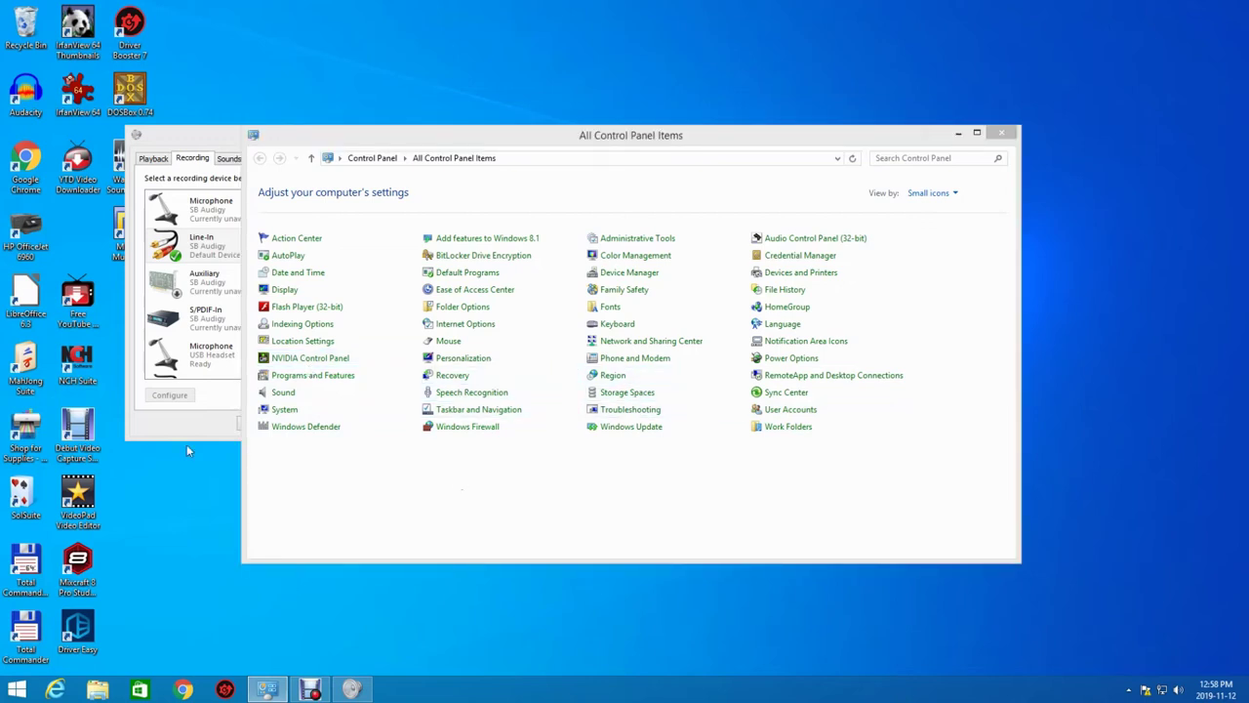
# - Open the speaker setup for the SB Audigy playback speakers and choose the Stereo configuration
pyautogui.click(181, 317)
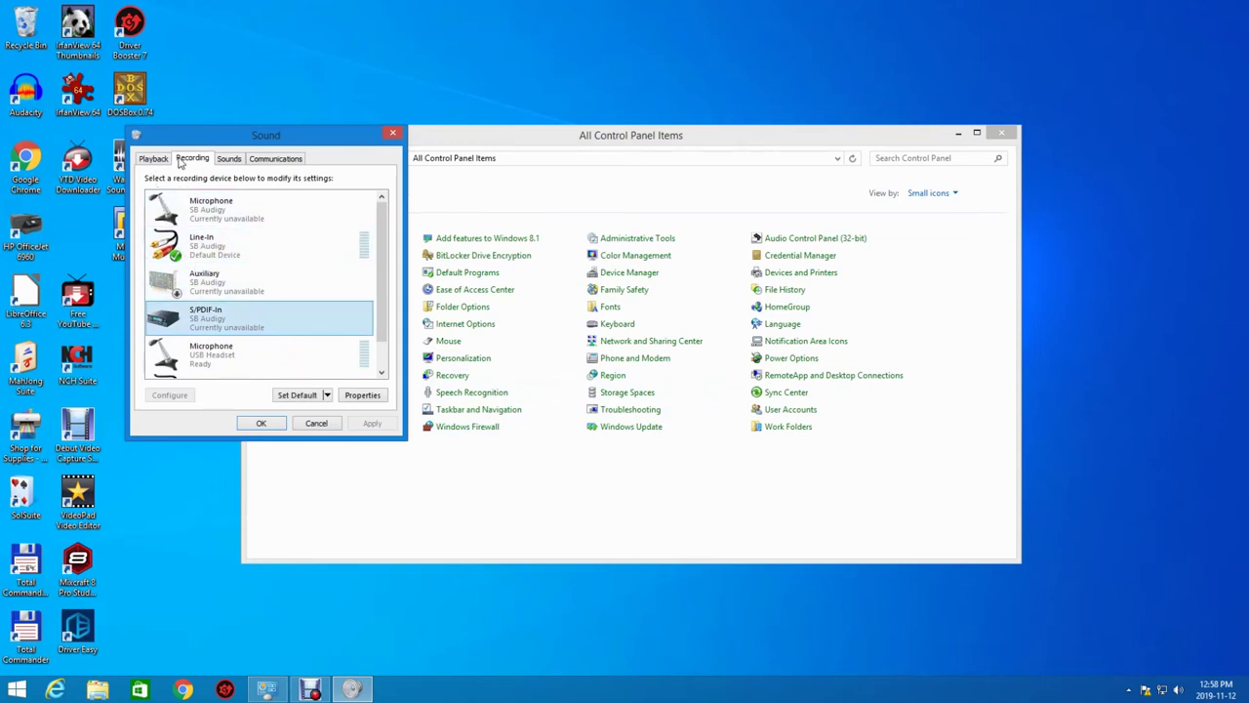
pyautogui.click(162, 160)
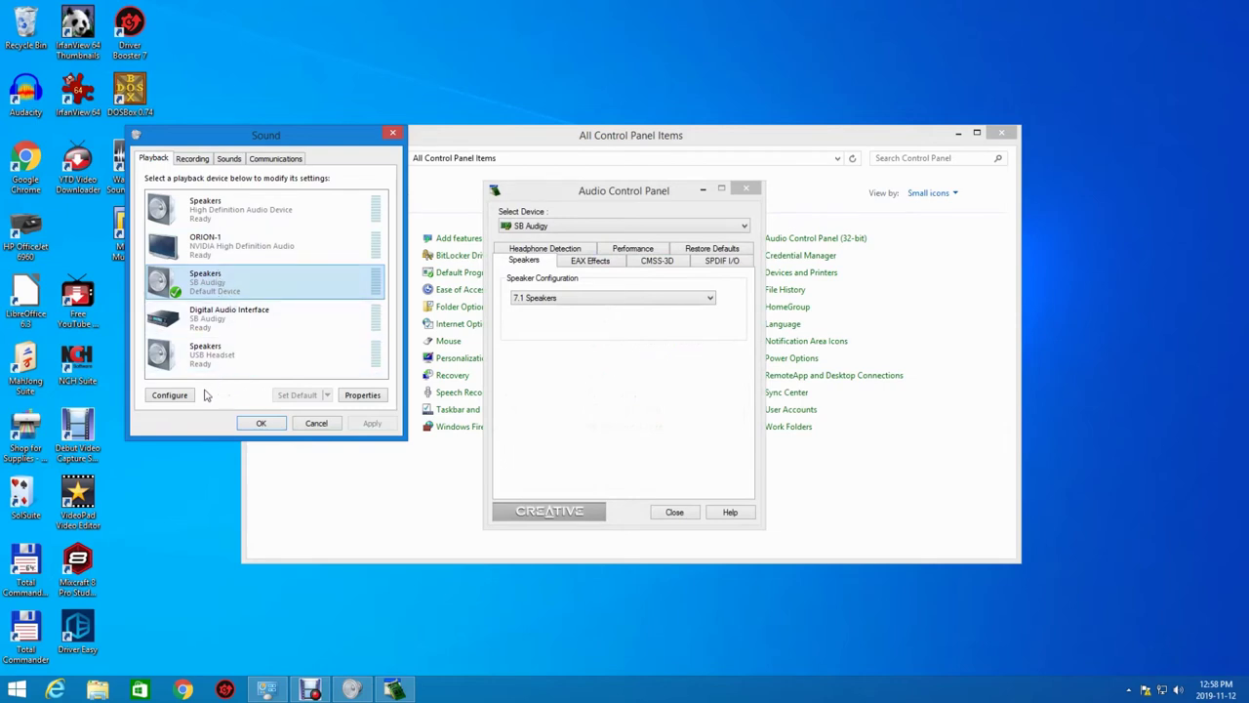
pyautogui.click(162, 395)
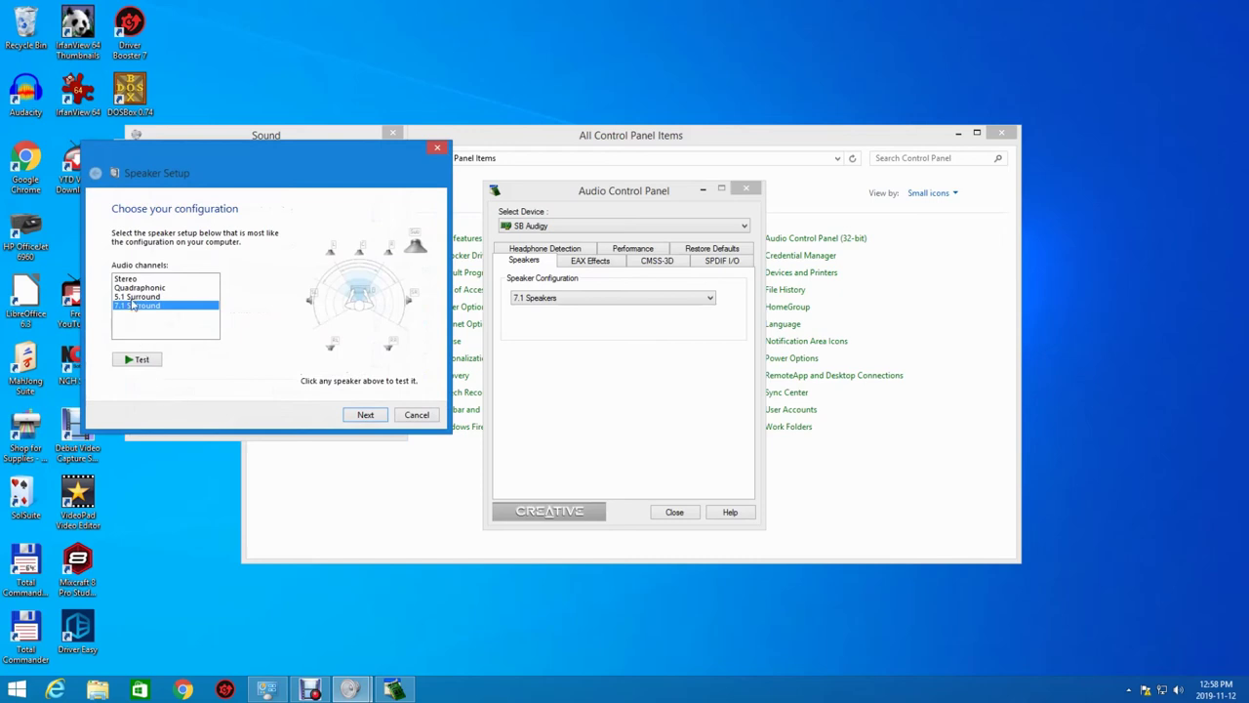
pyautogui.click(123, 280)
# - Test the stereo speaker pair and the left speaker alone, agreeing to continue while the device is in use
pyautogui.click(138, 361)
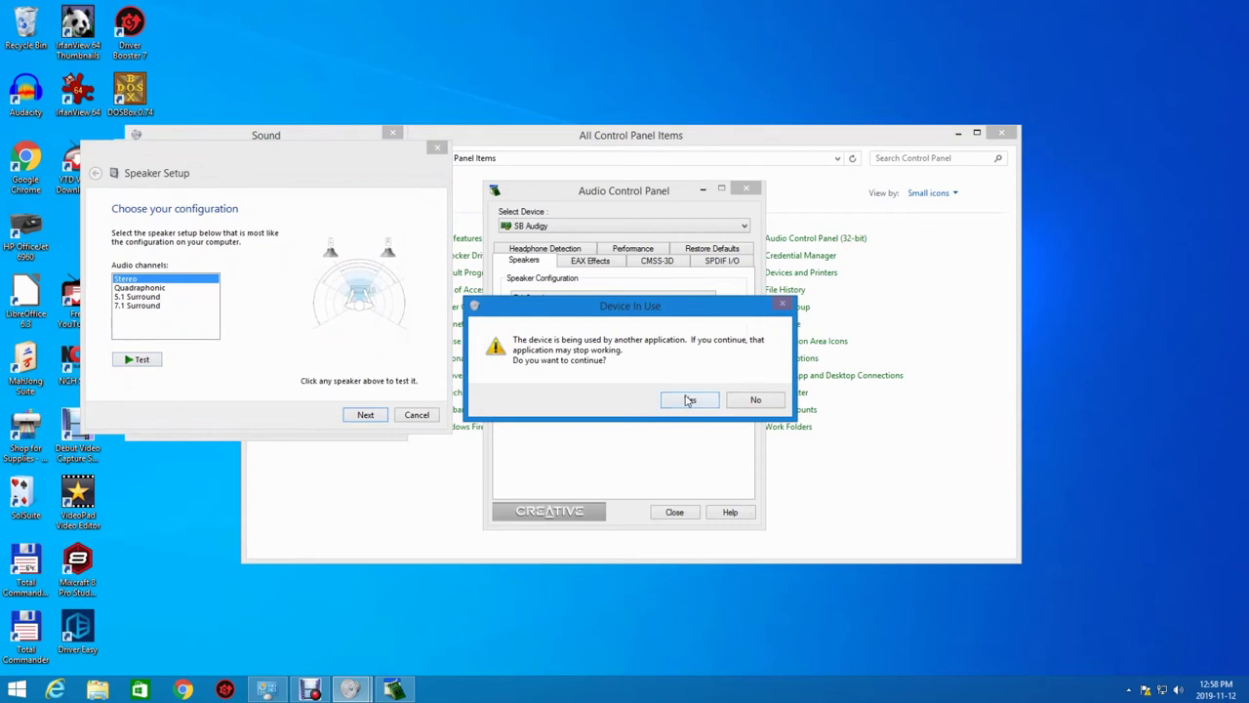
pyautogui.click(689, 401)
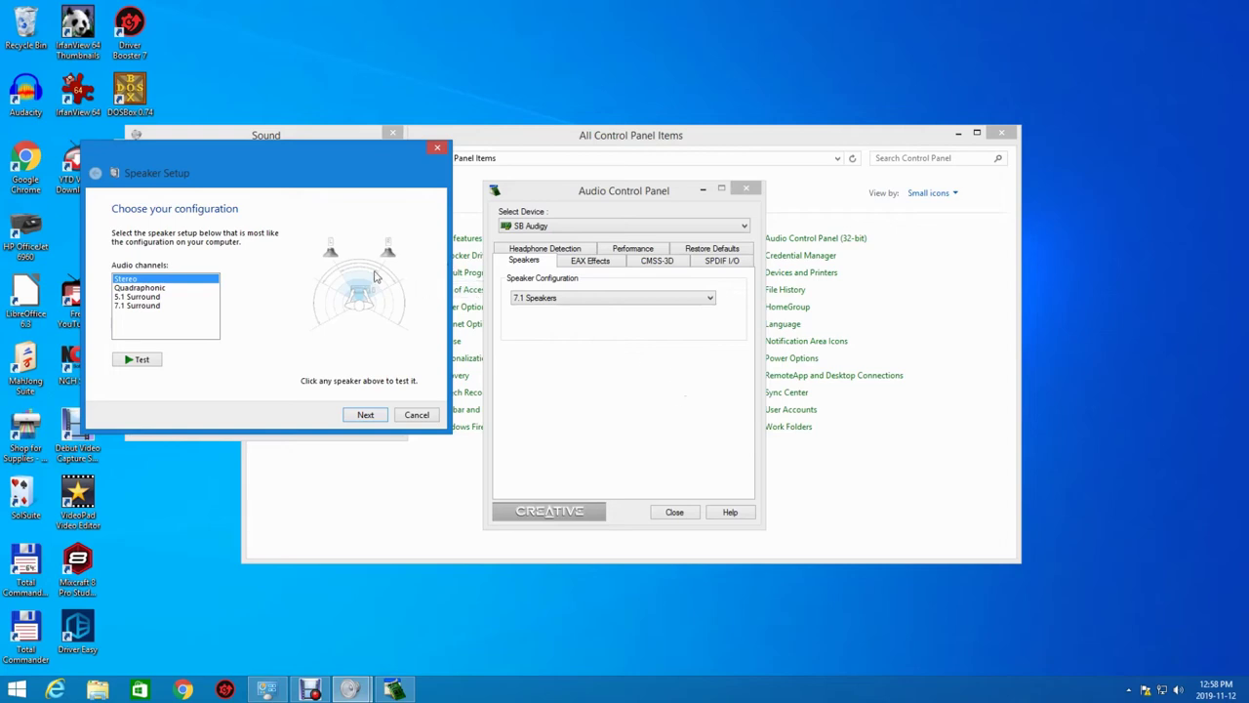
pyautogui.click(332, 254)
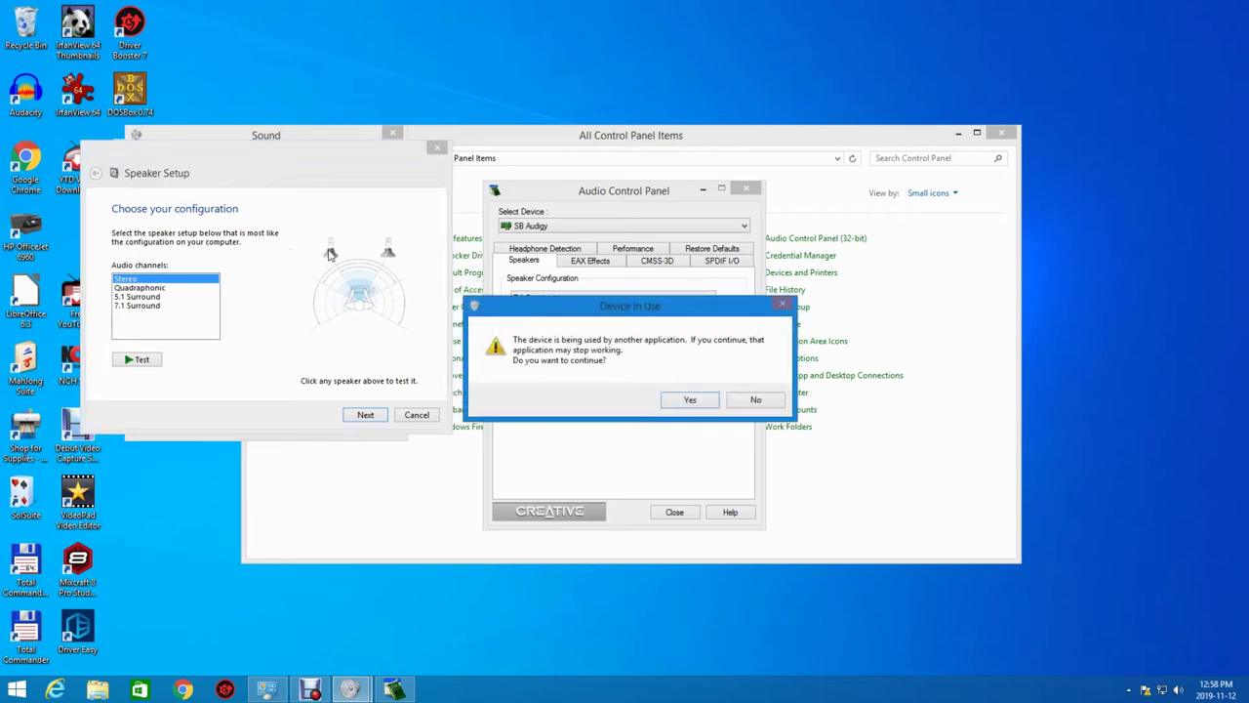
pyautogui.click(691, 400)
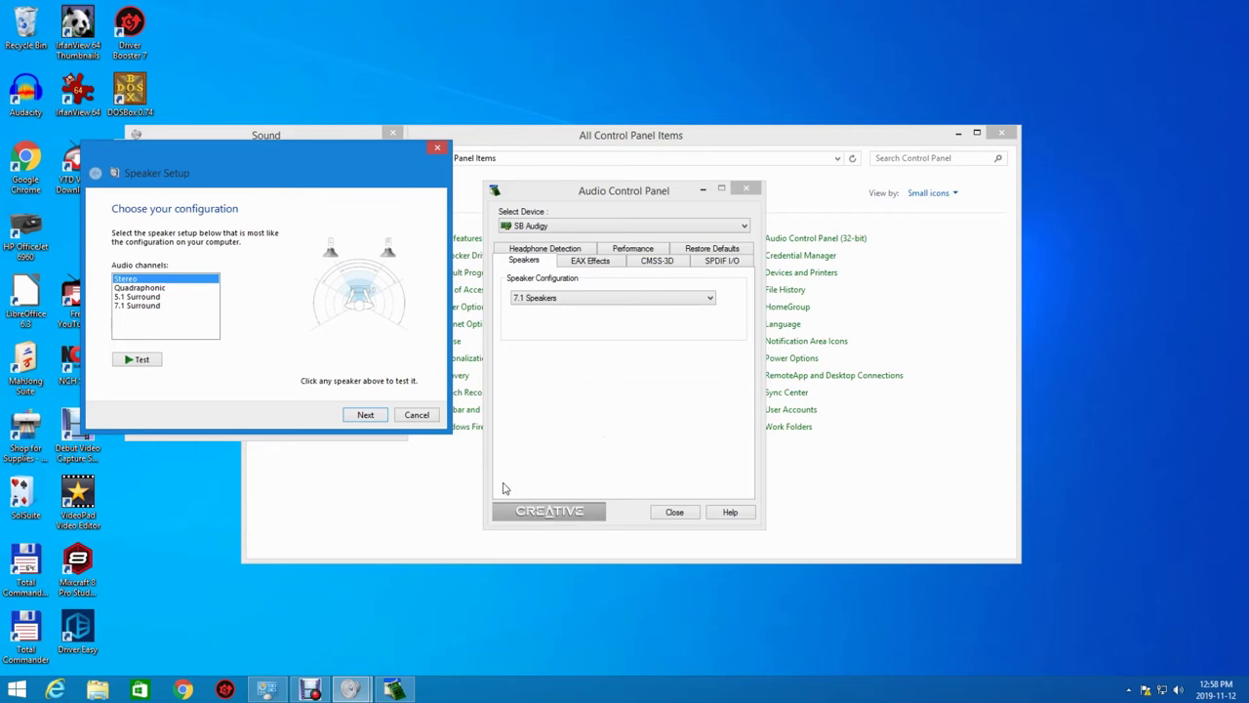
# - Cancel the speaker setup and close the Sound, Audio Control Panel and Control Panel windows
pyautogui.click(434, 416)
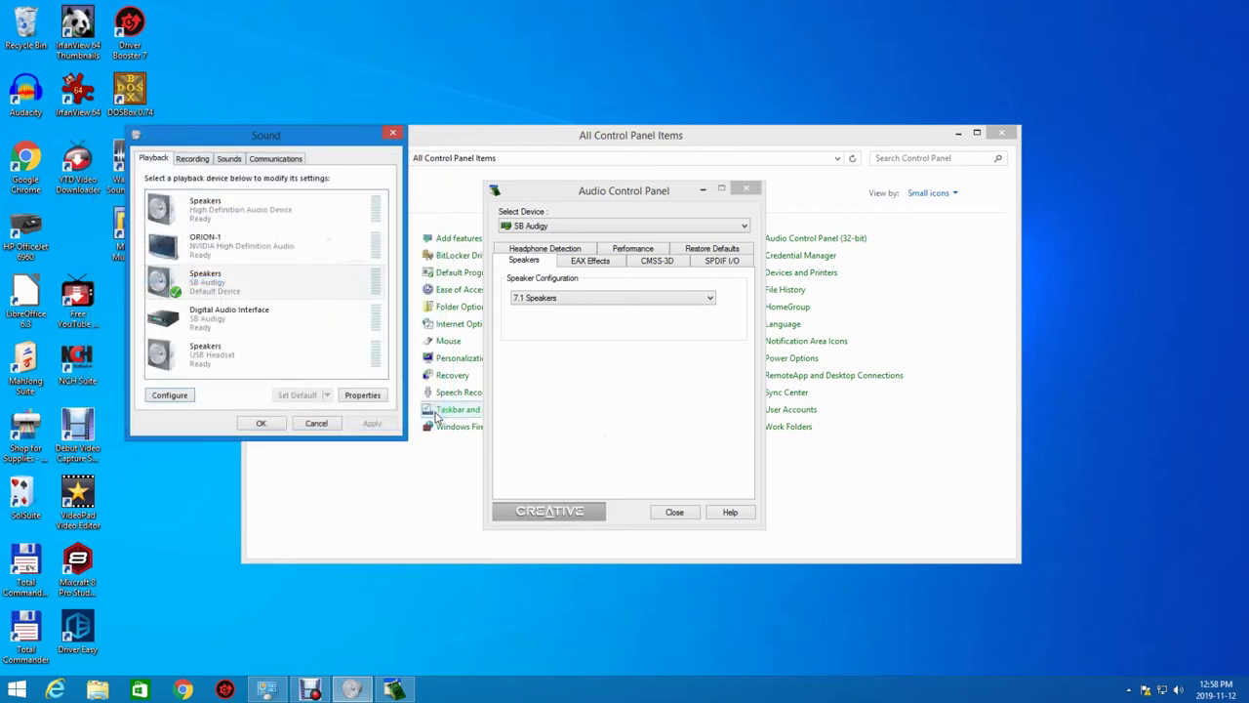
pyautogui.click(317, 426)
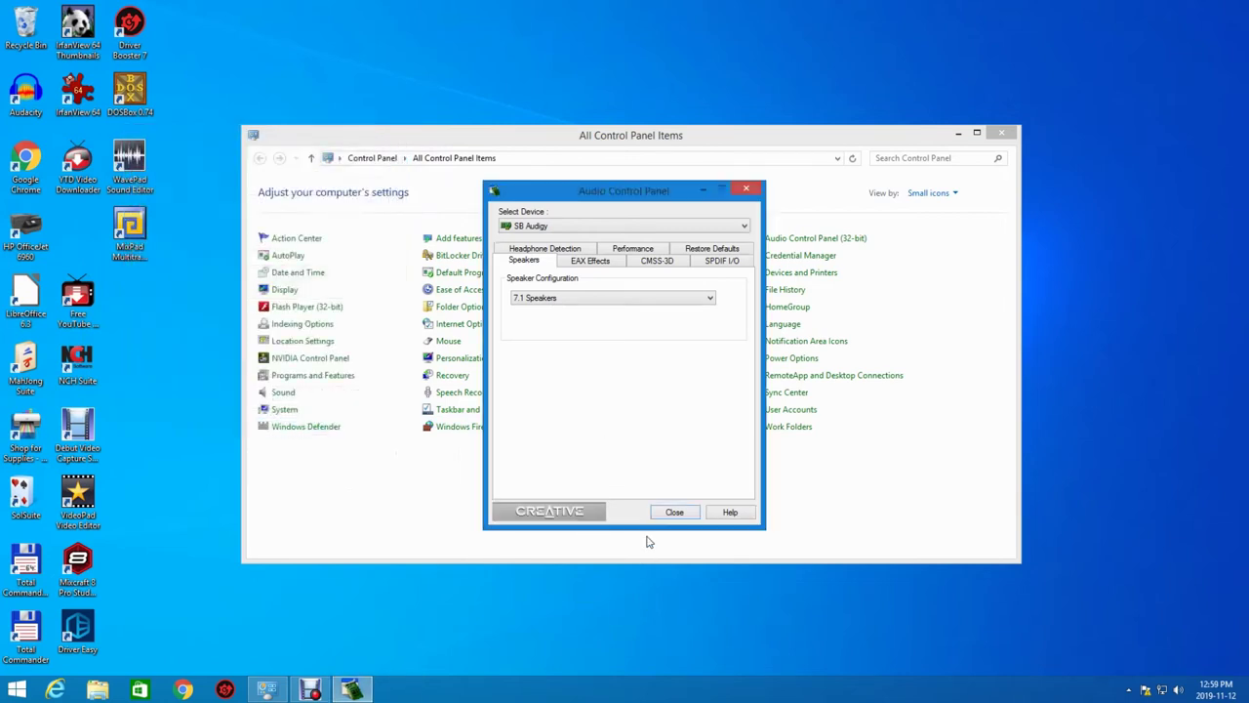
pyautogui.click(674, 512)
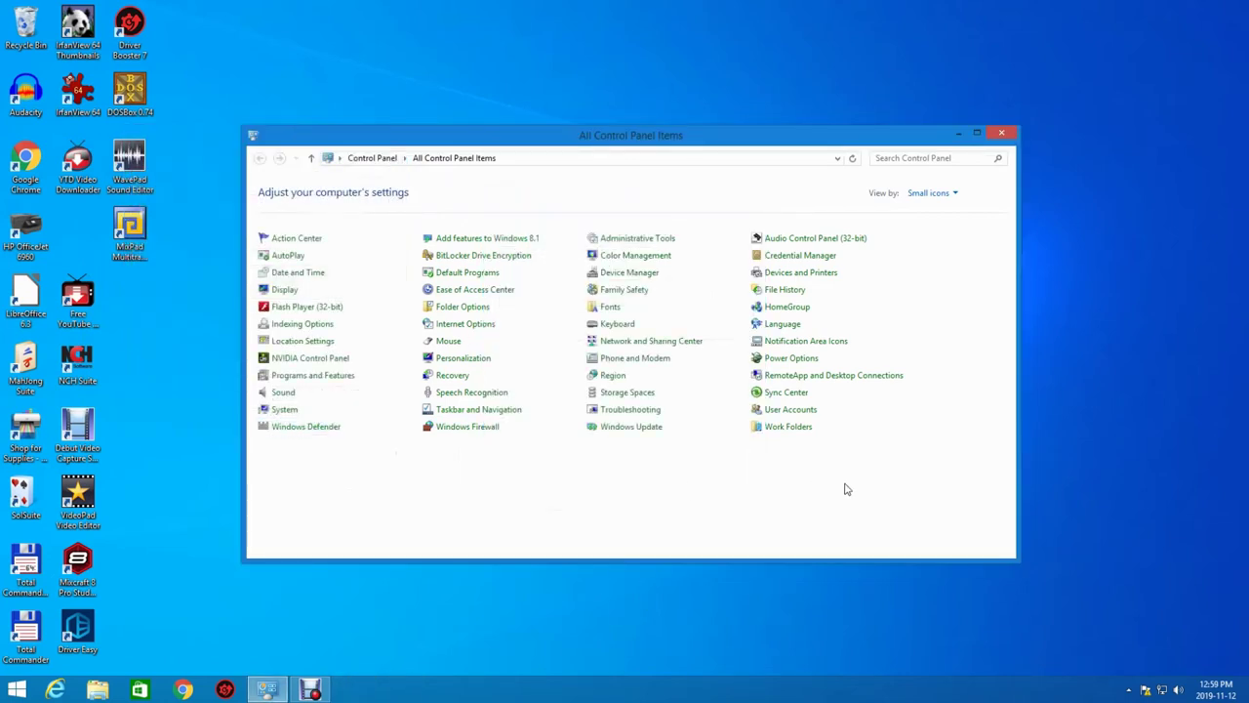
pyautogui.click(1001, 134)
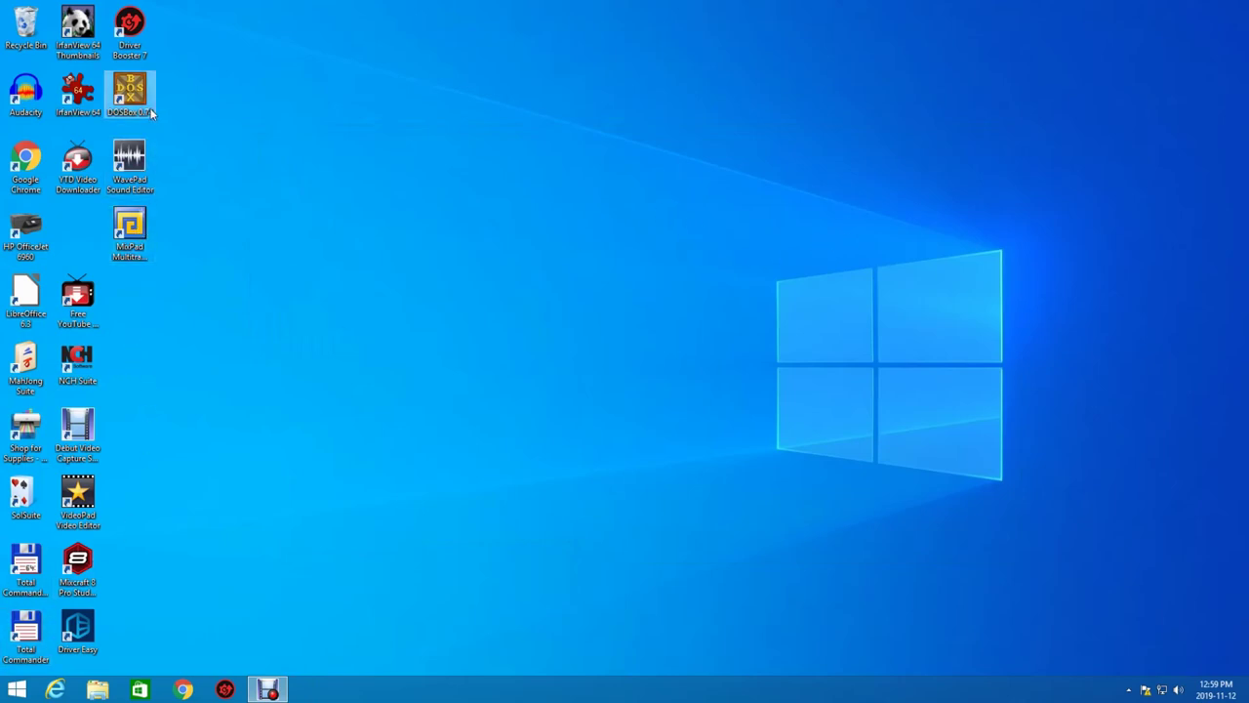
# - Start WavePad Sound Editor, certify non-commercial home use, and look over its audio and recording device options
pyautogui.click(134, 179)
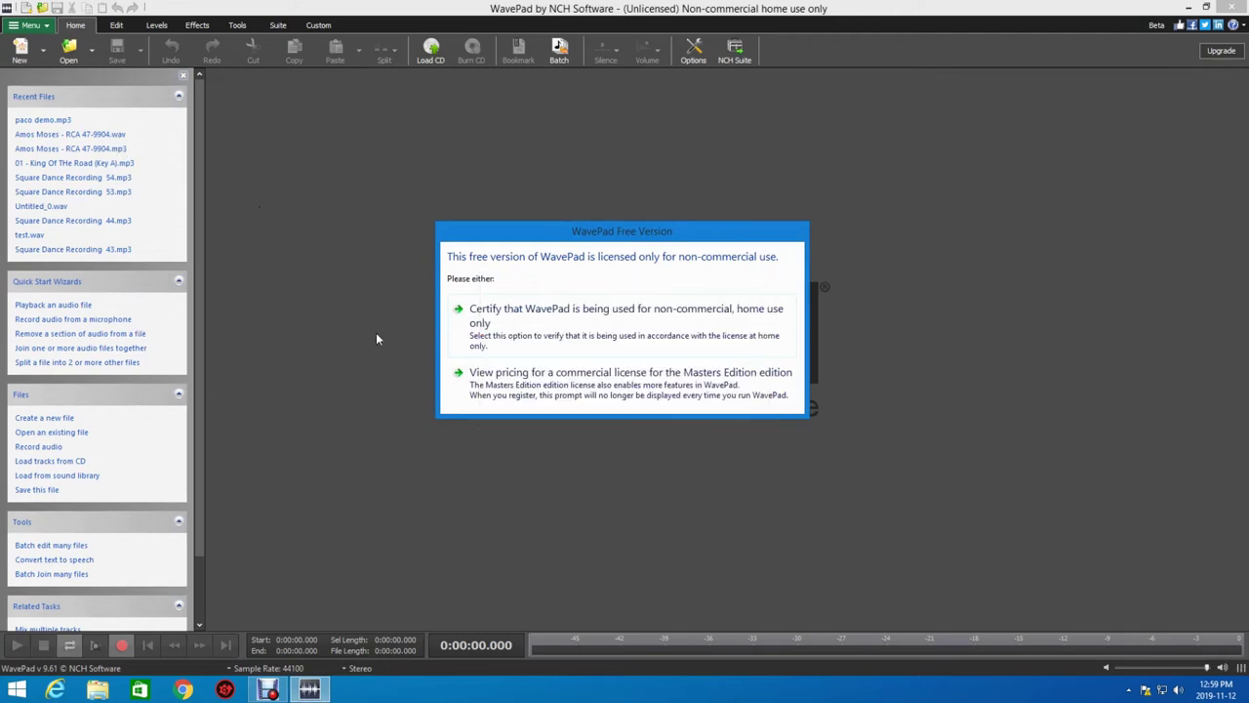
pyautogui.click(490, 343)
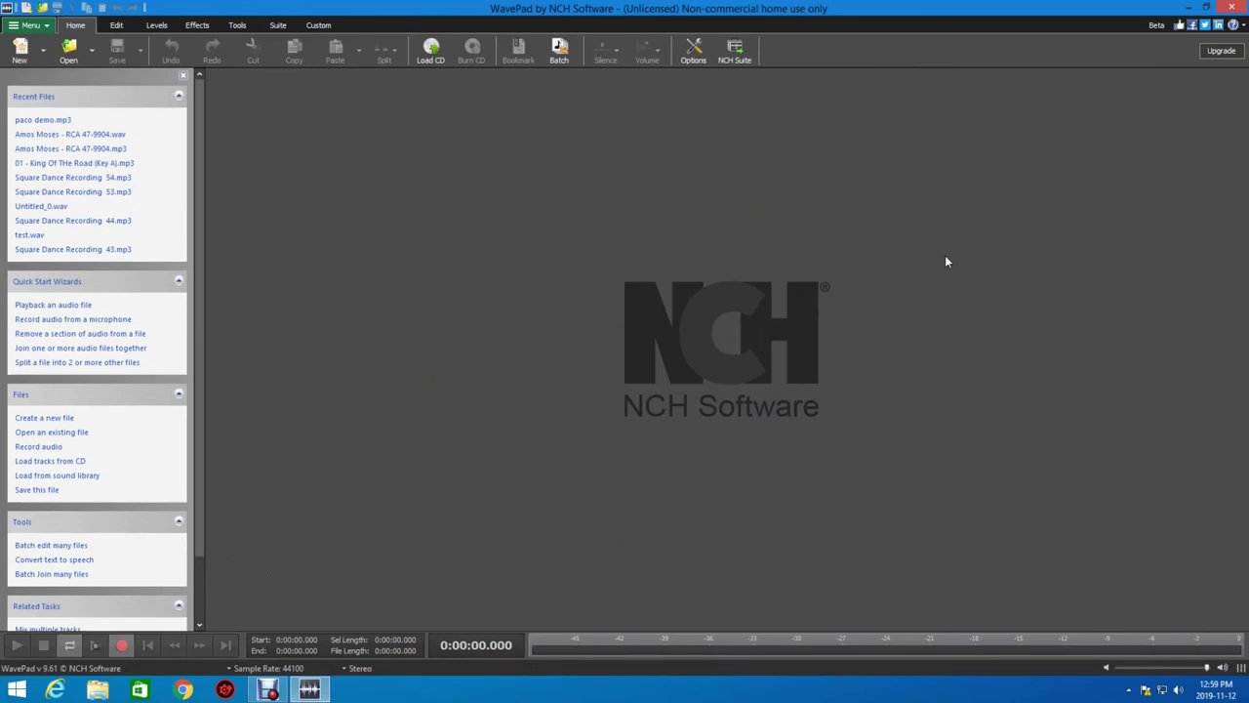
pyautogui.click(691, 49)
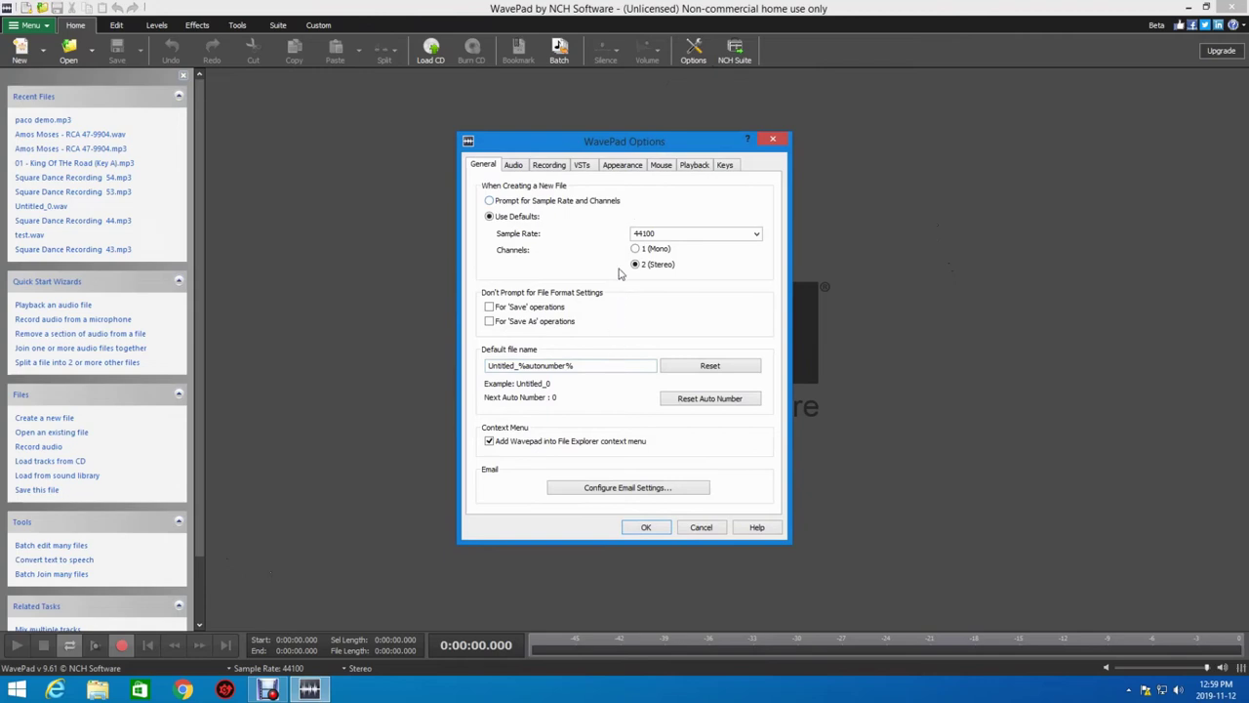
pyautogui.click(512, 168)
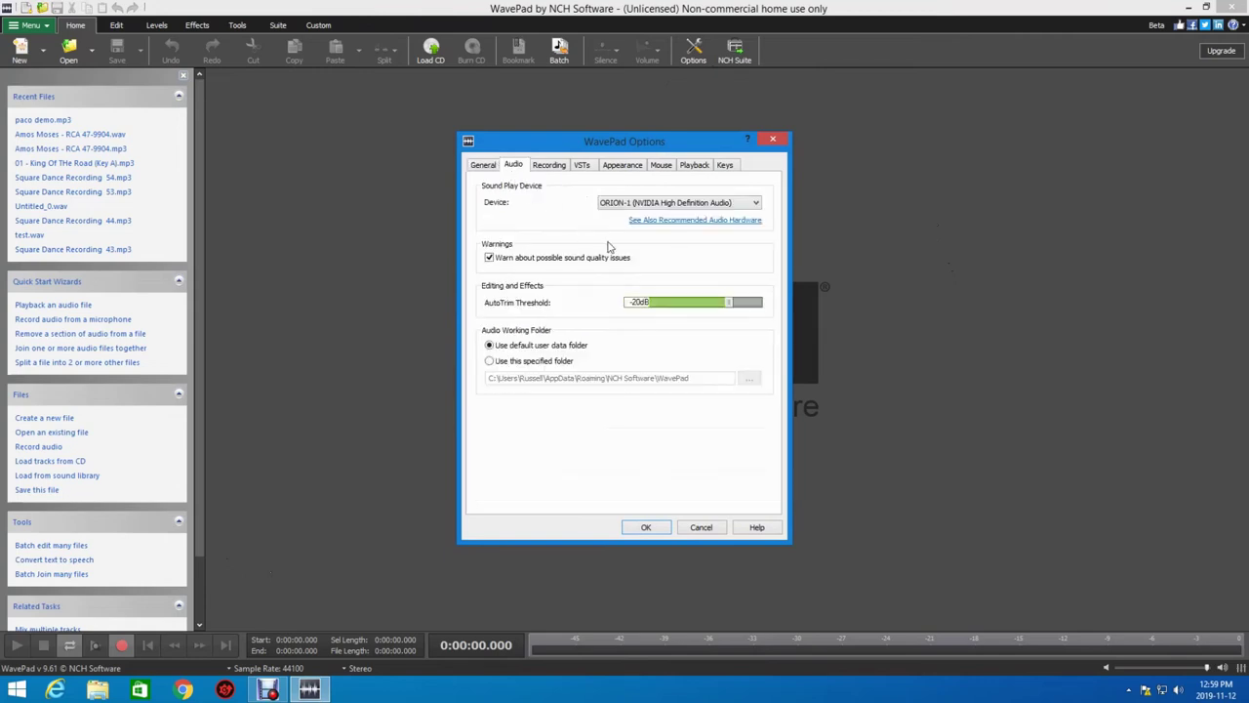
pyautogui.click(536, 166)
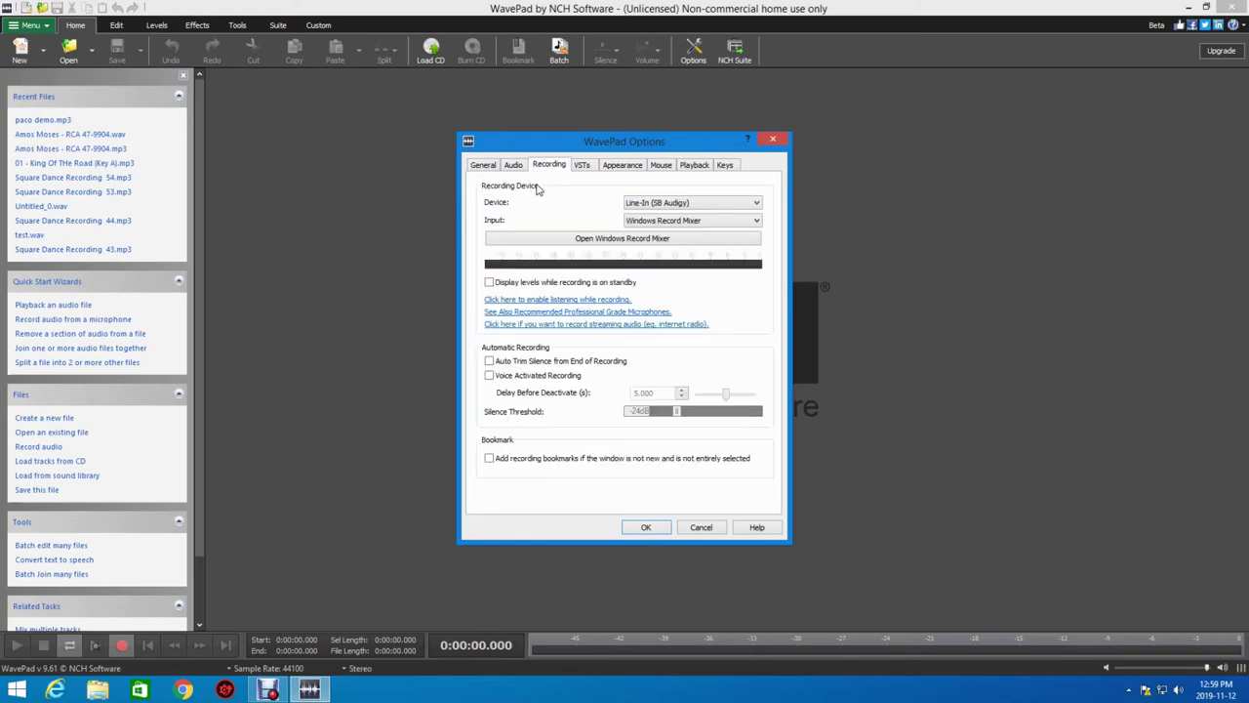
# - Try Microphone (SB Audigy) as WavePad's recording device, and return it to Line-In (SB Audigy)
pyautogui.click(670, 203)
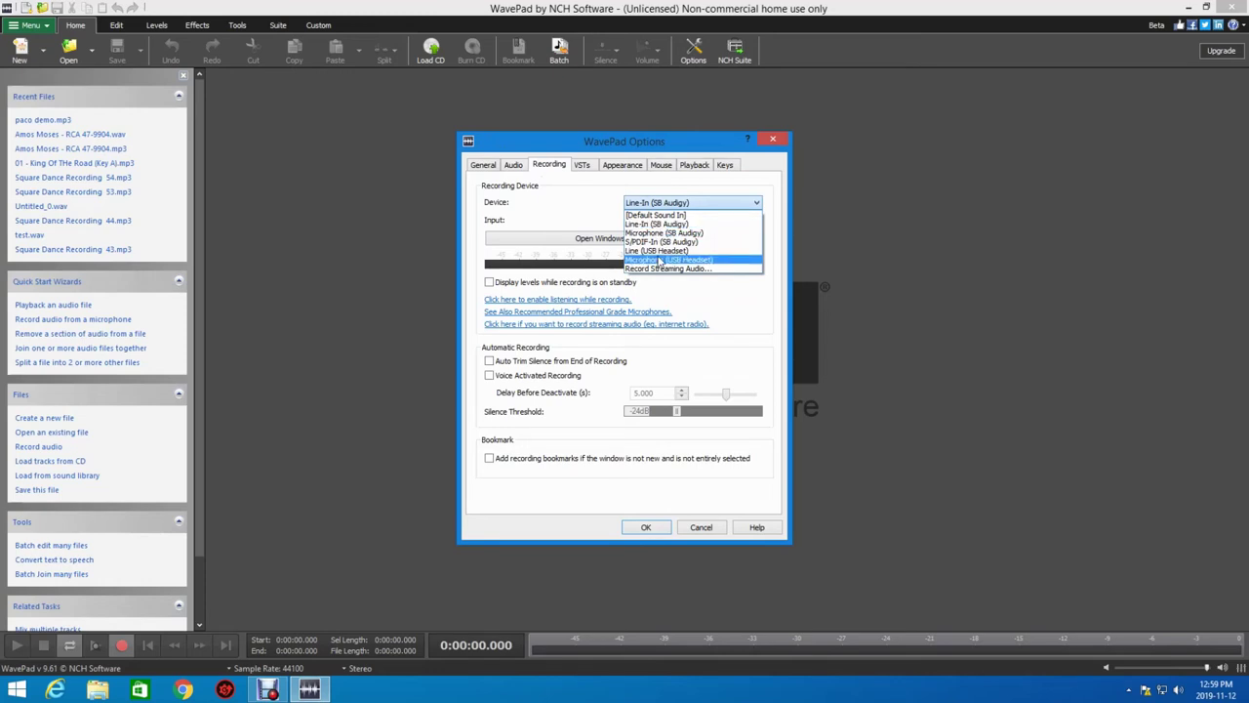
pyautogui.click(664, 234)
pyautogui.click(665, 205)
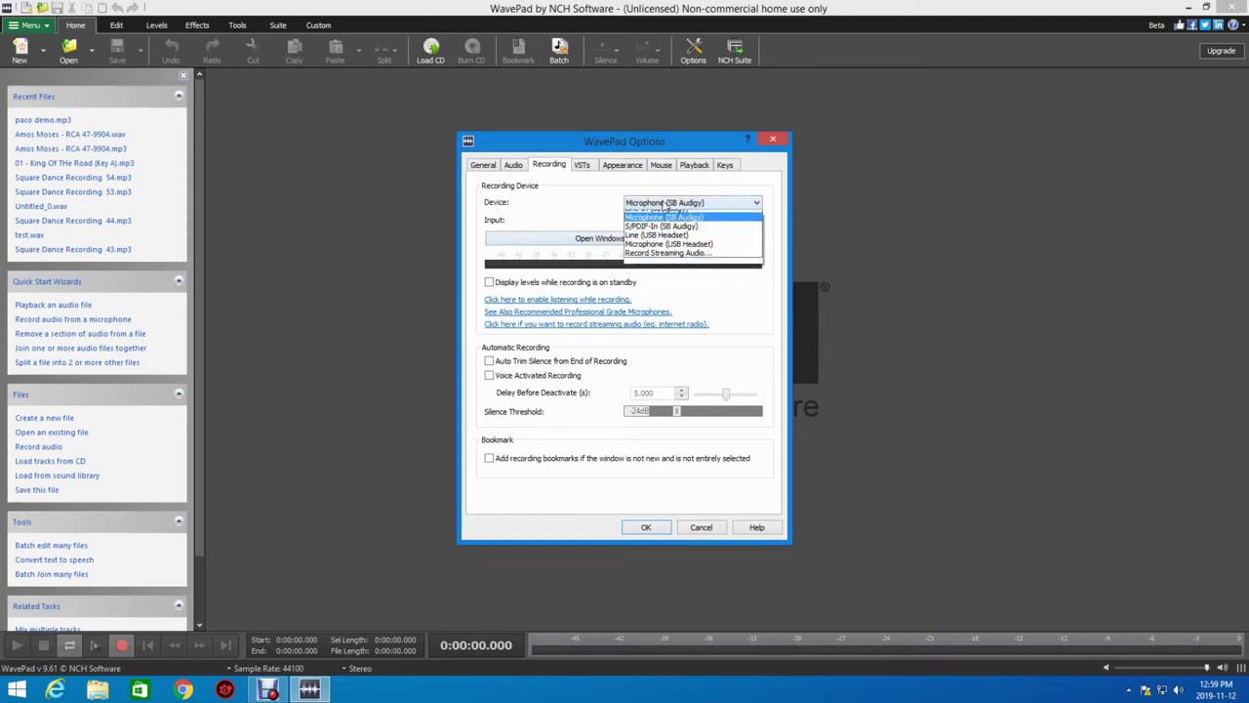
pyautogui.click(660, 223)
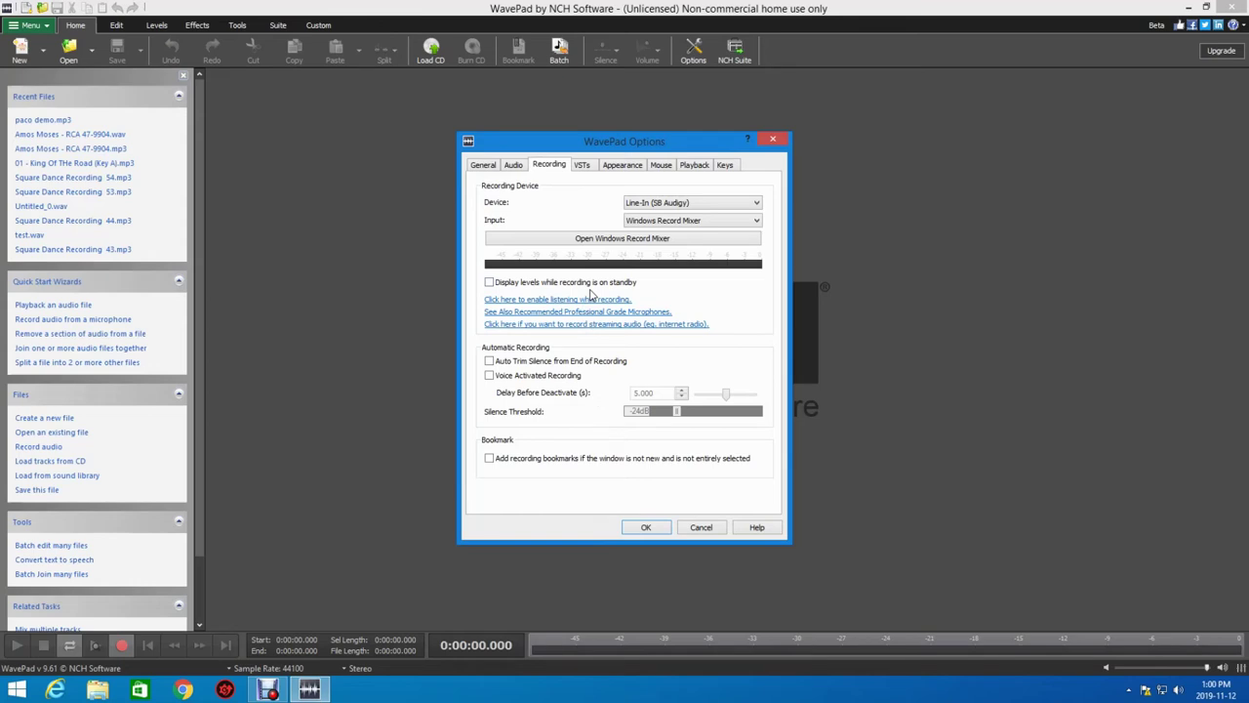
# - Try Master Volume as the recording input for the Line-In device, and return it to Windows Record Mixer
pyautogui.click(643, 221)
pyautogui.click(642, 244)
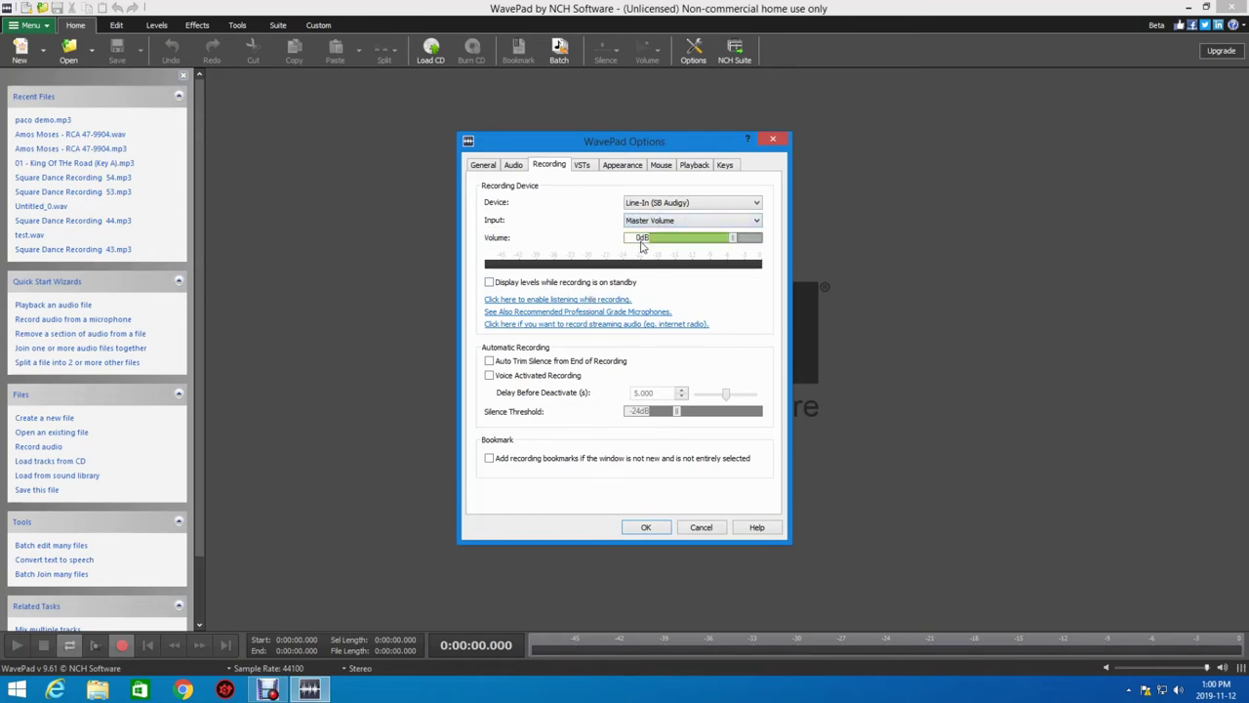
pyautogui.click(647, 222)
pyautogui.click(645, 233)
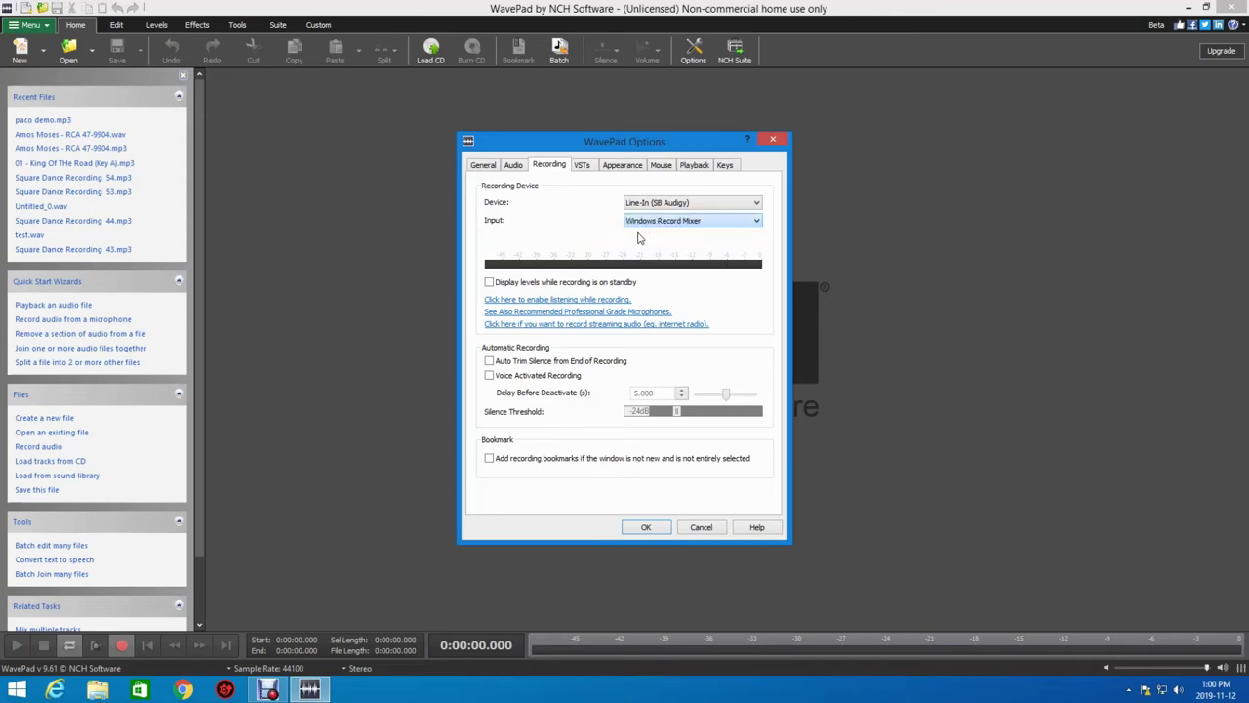
# - Look at the Appearance options, dismiss WavePad Options and close WavePad
pyautogui.click(619, 168)
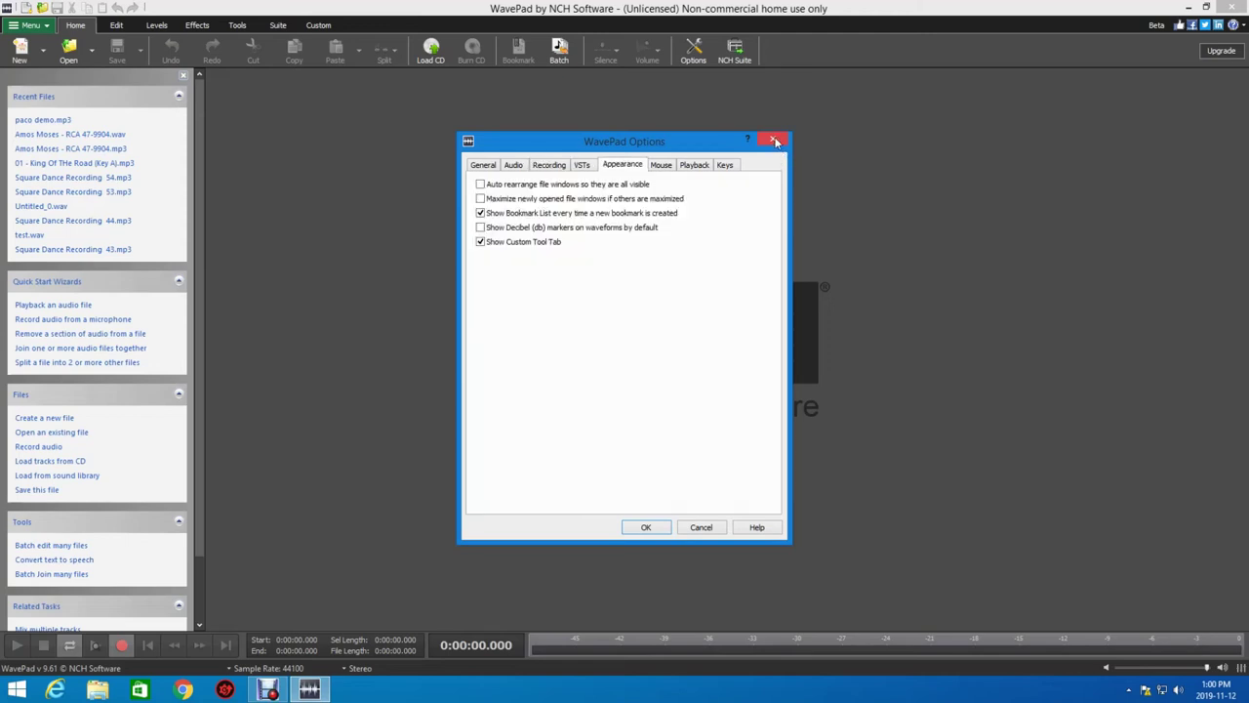
pyautogui.click(776, 141)
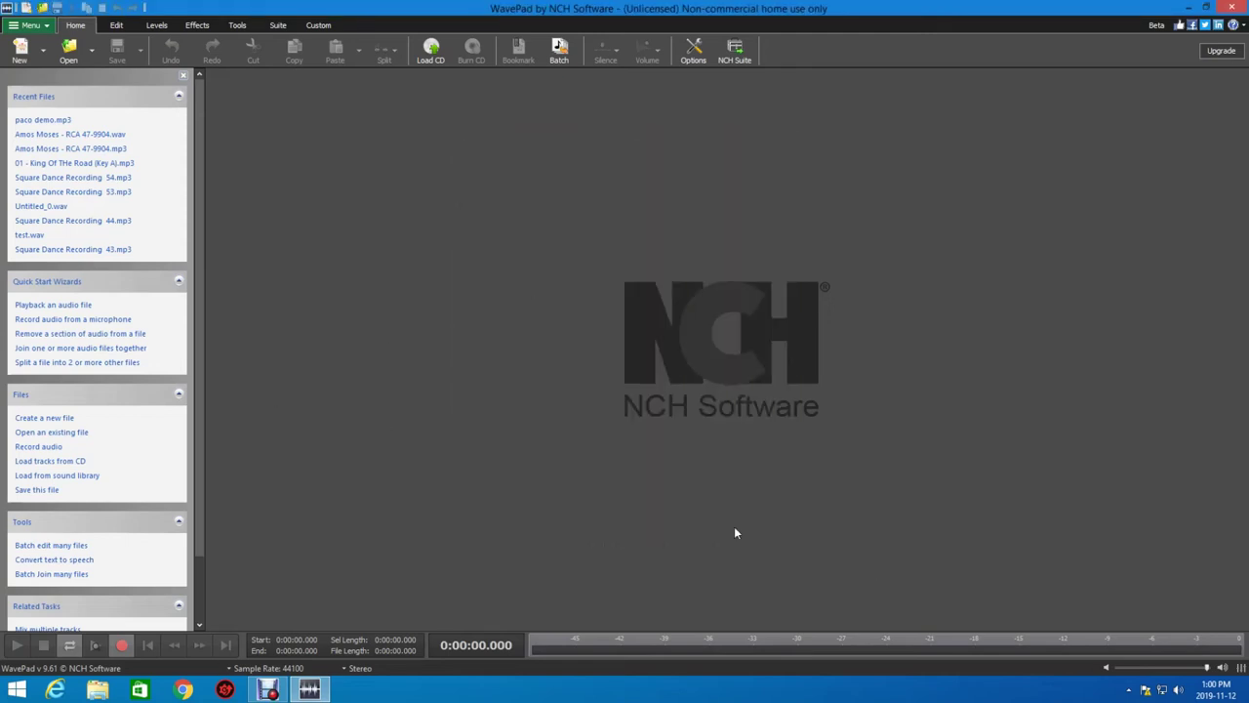
pyautogui.click(1234, 7)
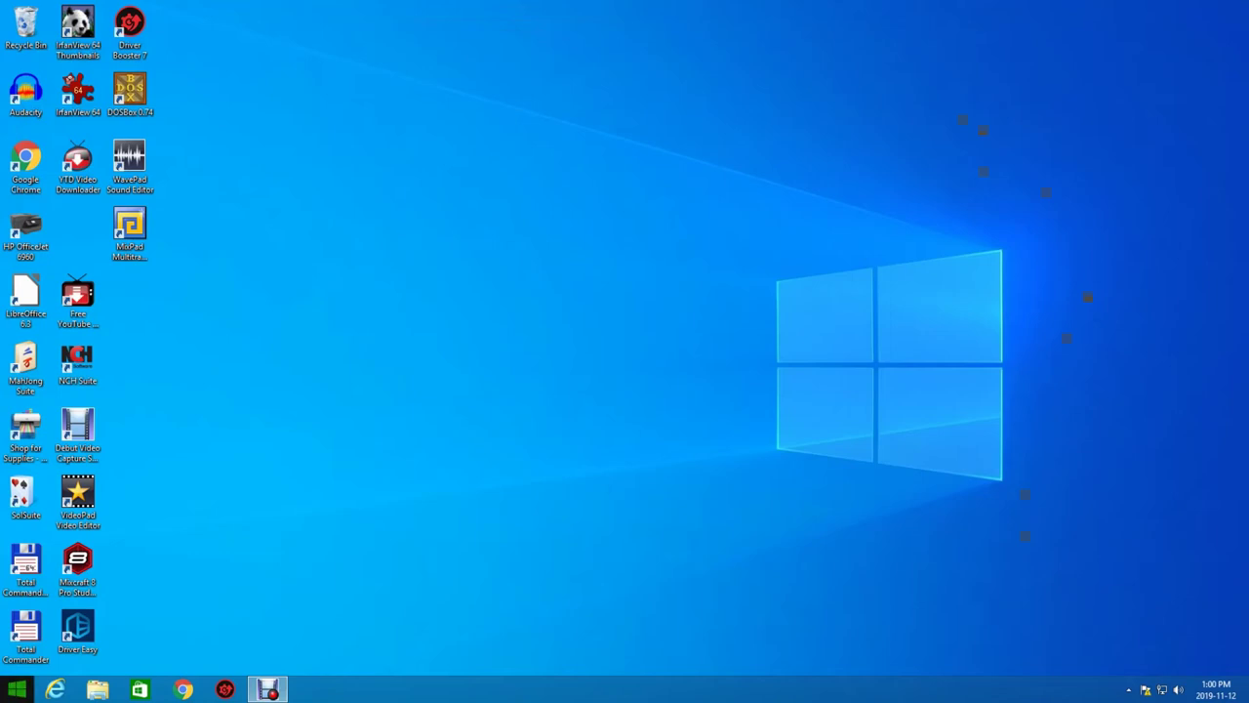
# - Start Mixcraft 8 Pro Studio and load the preselected square dance records template for the new project
pyautogui.click(97, 561)
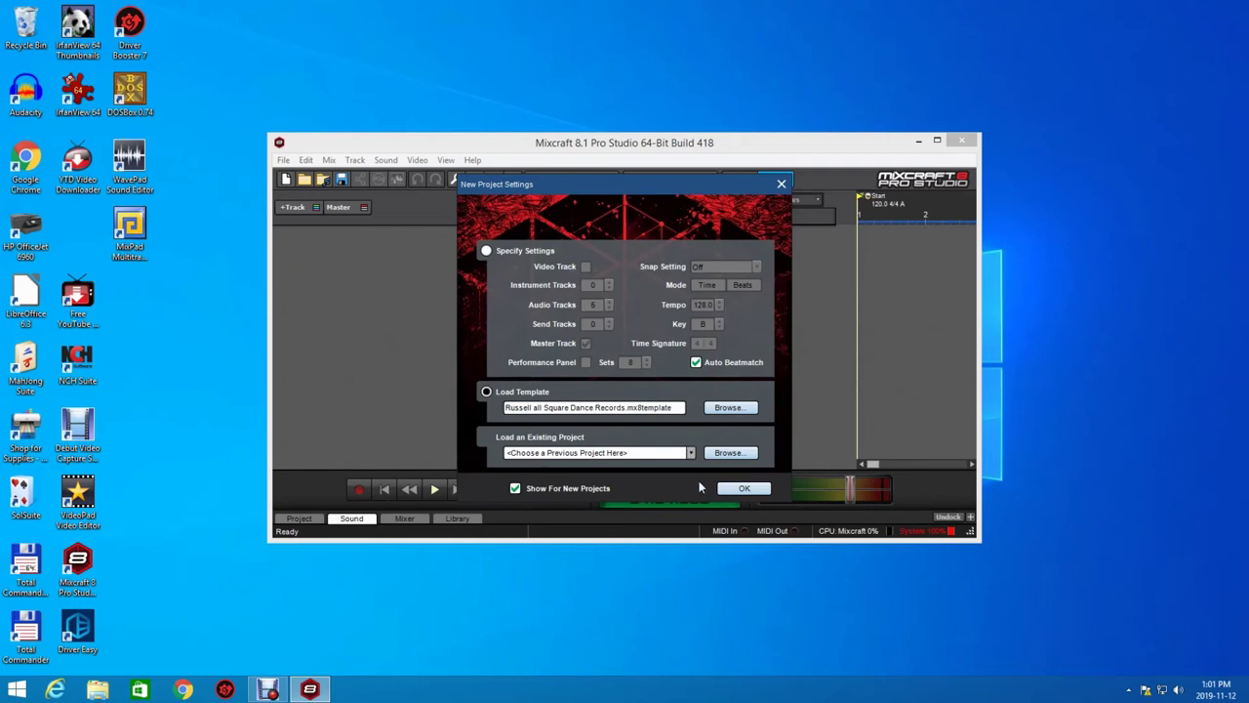
pyautogui.click(740, 488)
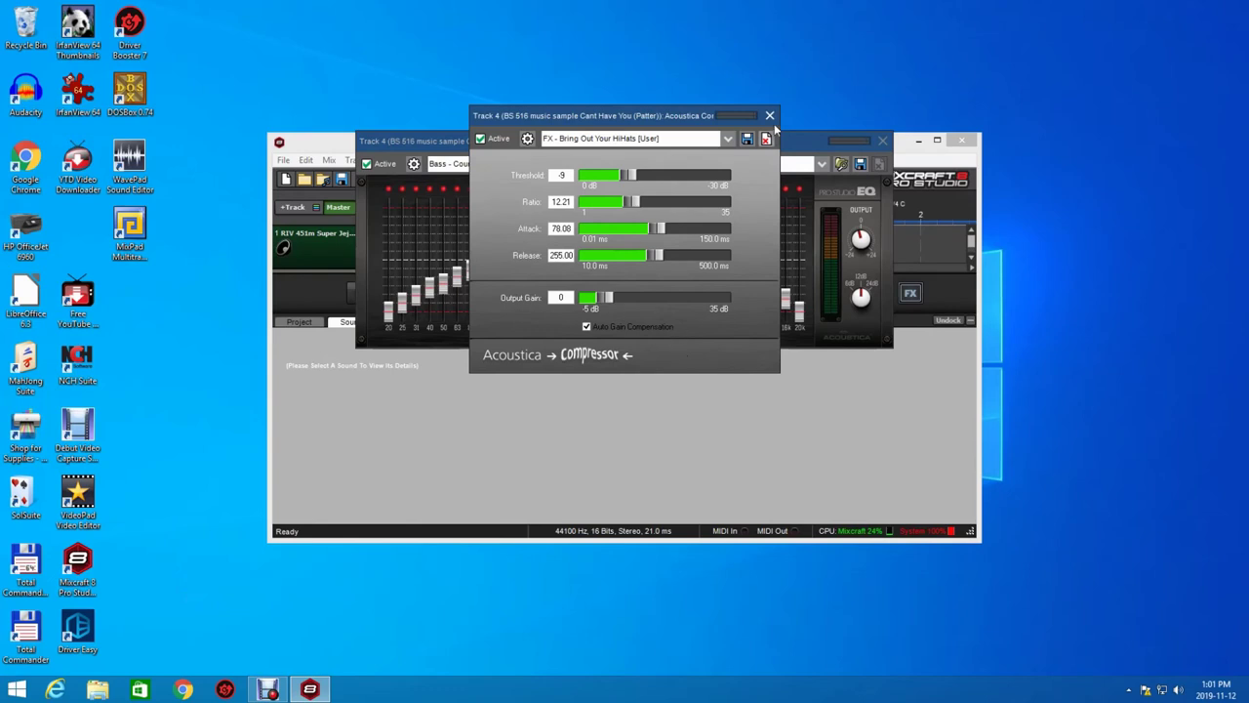
# - Close the Track 4 Acoustica Compressor and 31 Band EQ windows and maximize the Mixcraft window
pyautogui.click(769, 115)
pyautogui.click(769, 115)
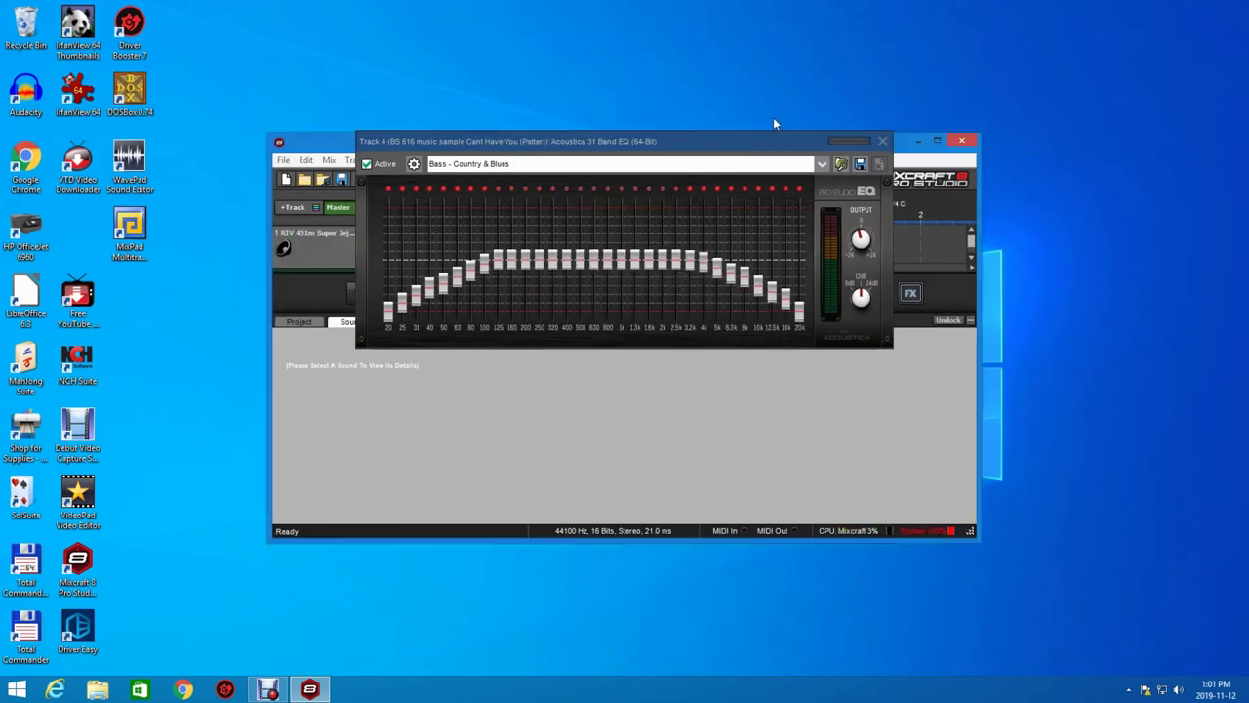
pyautogui.click(882, 140)
pyautogui.click(882, 141)
pyautogui.click(882, 140)
pyautogui.doubleClick(886, 143)
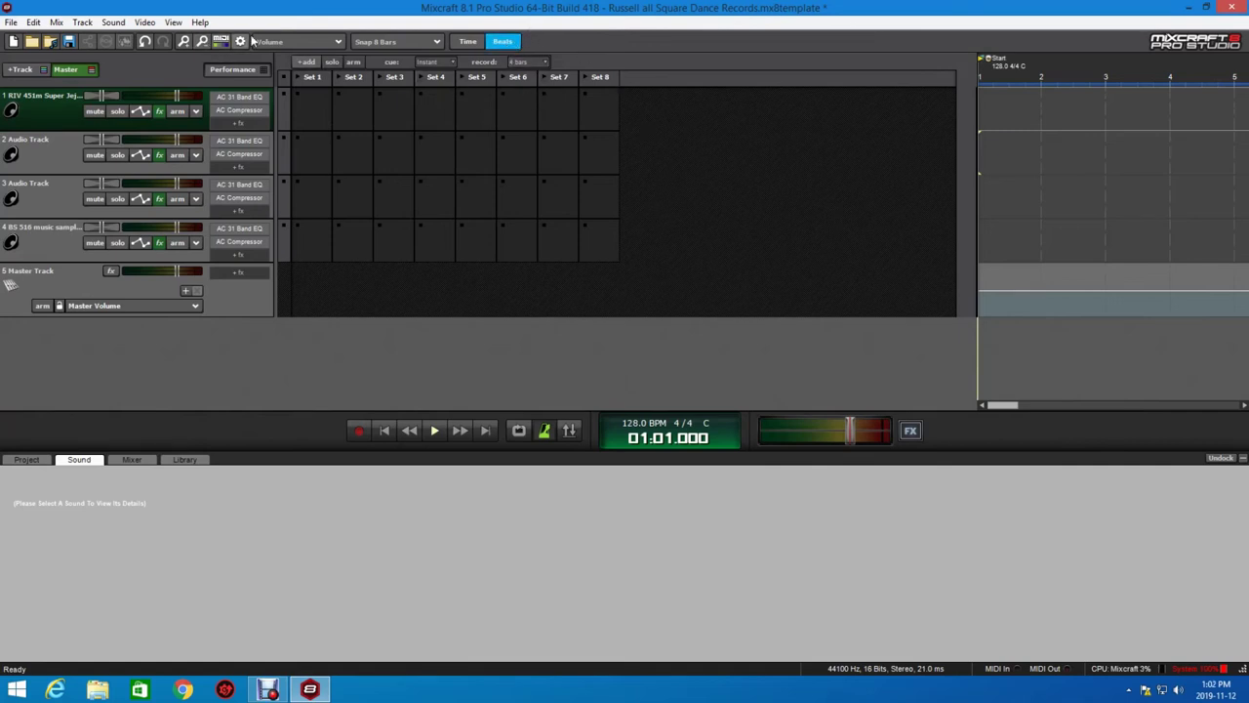
# - Open Mixcraft's sound device preferences and choose Line (USB Headset) as the default recording device
pyautogui.click(11, 22)
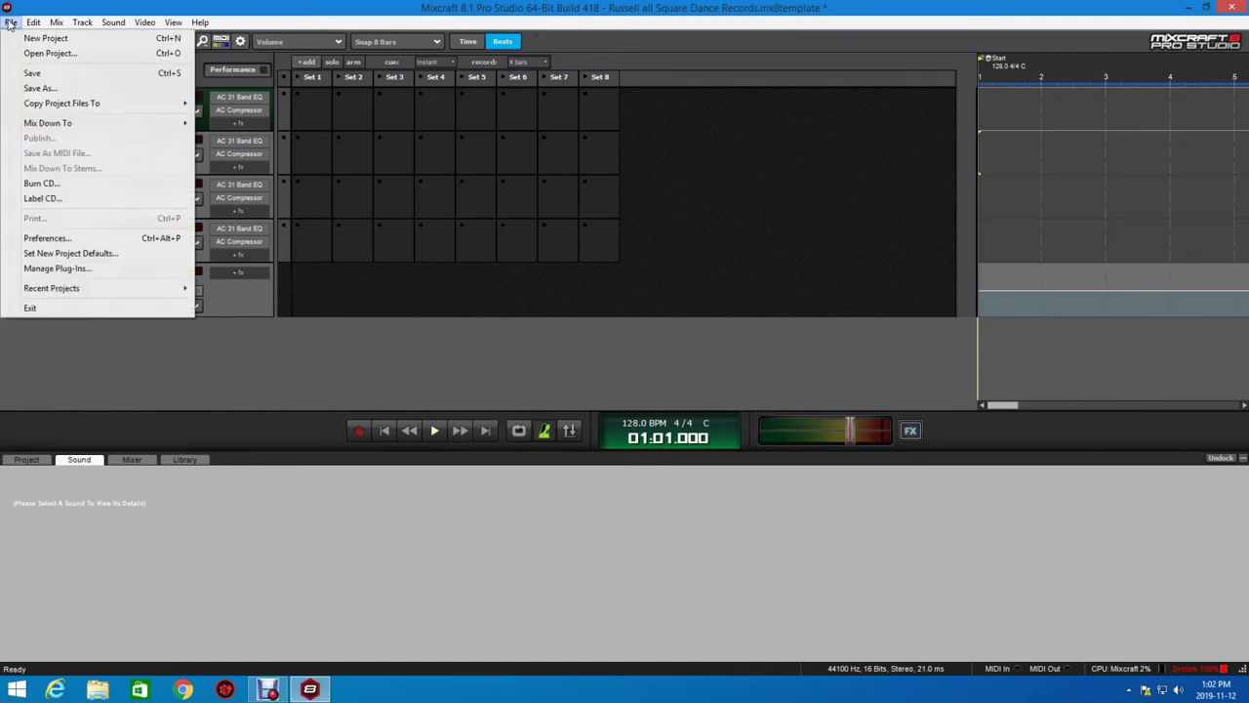
pyautogui.click(59, 238)
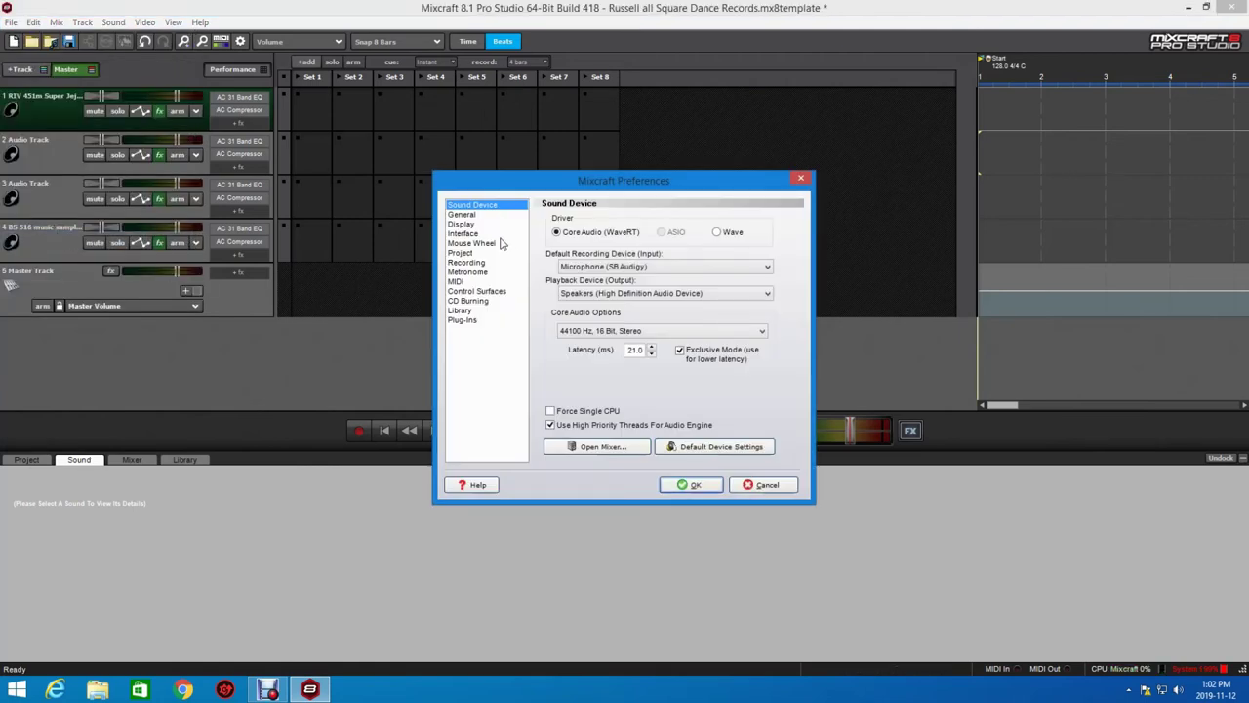
pyautogui.click(661, 268)
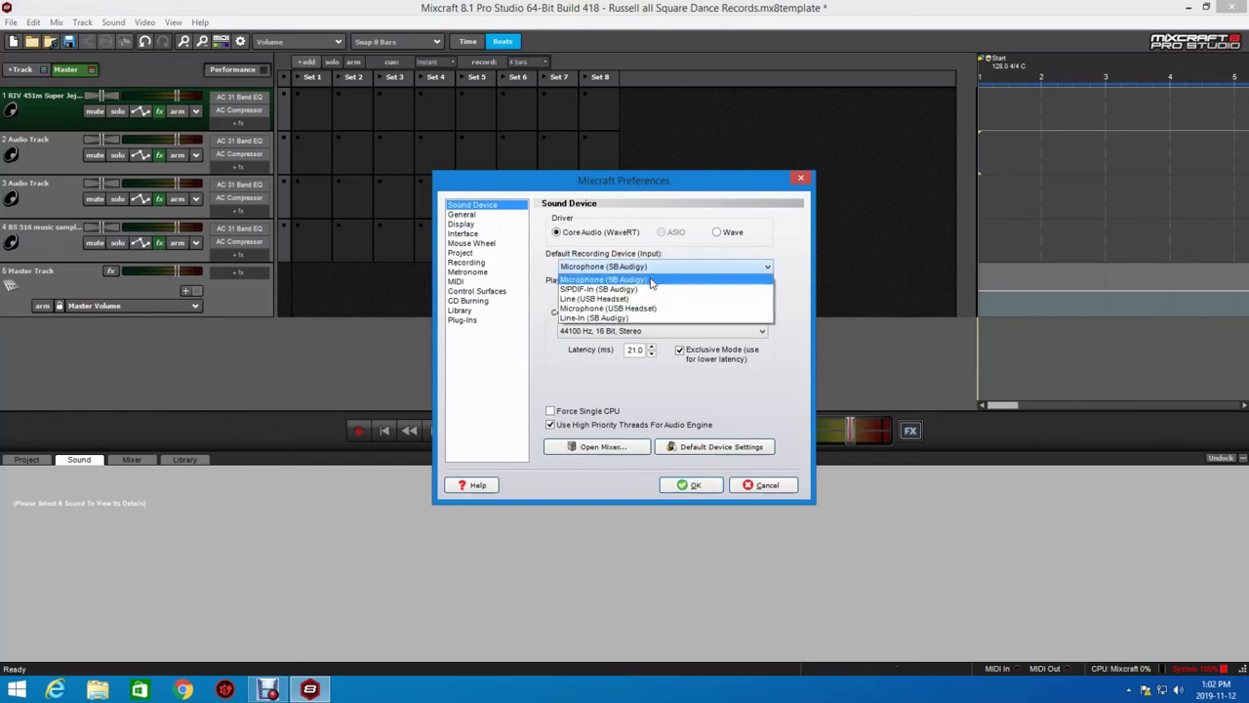
pyautogui.click(647, 298)
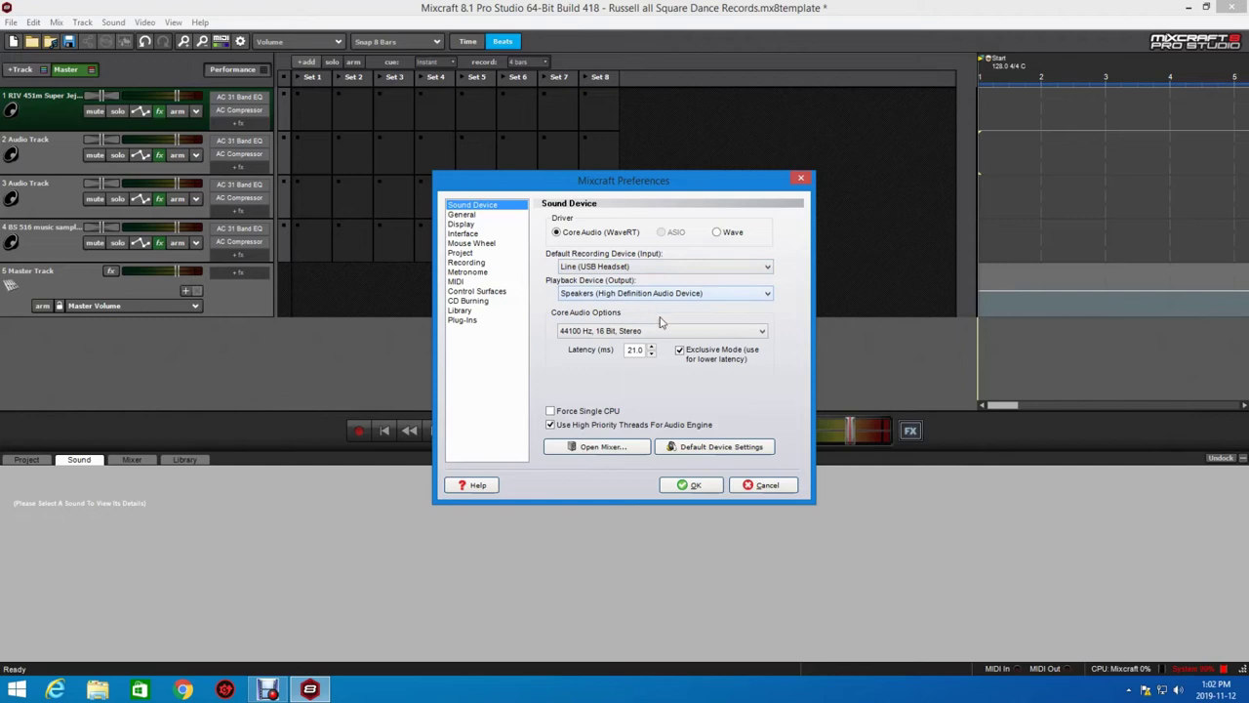
# - Turn off Exclusive Mode, set the playback device to ORION-1 (NVIDIA High Definition Audio), and accept the preferences
pyautogui.click(683, 351)
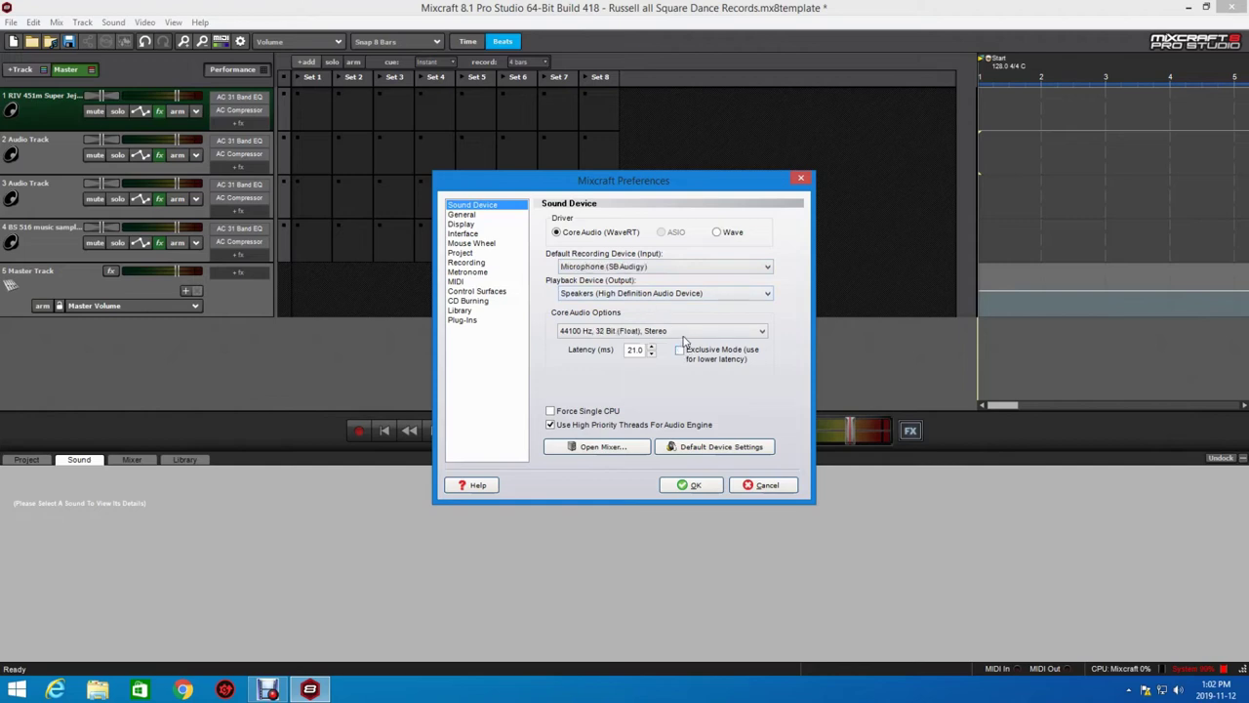
pyautogui.click(681, 294)
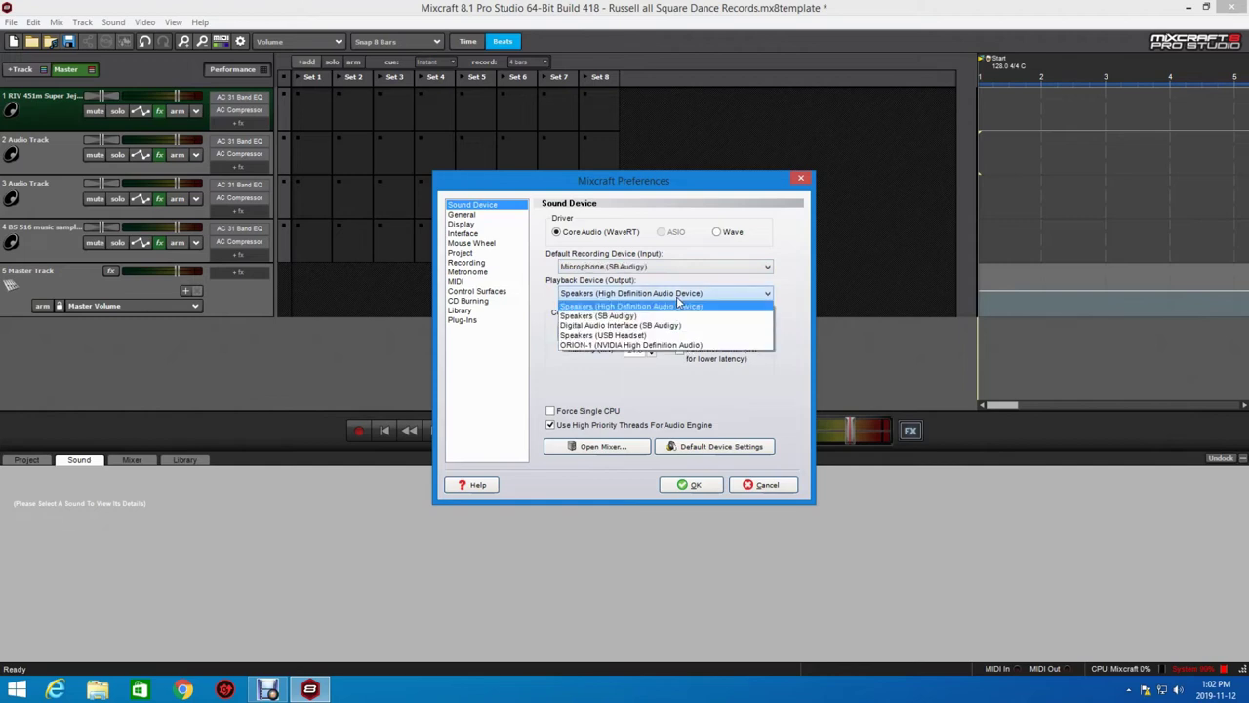
pyautogui.click(671, 344)
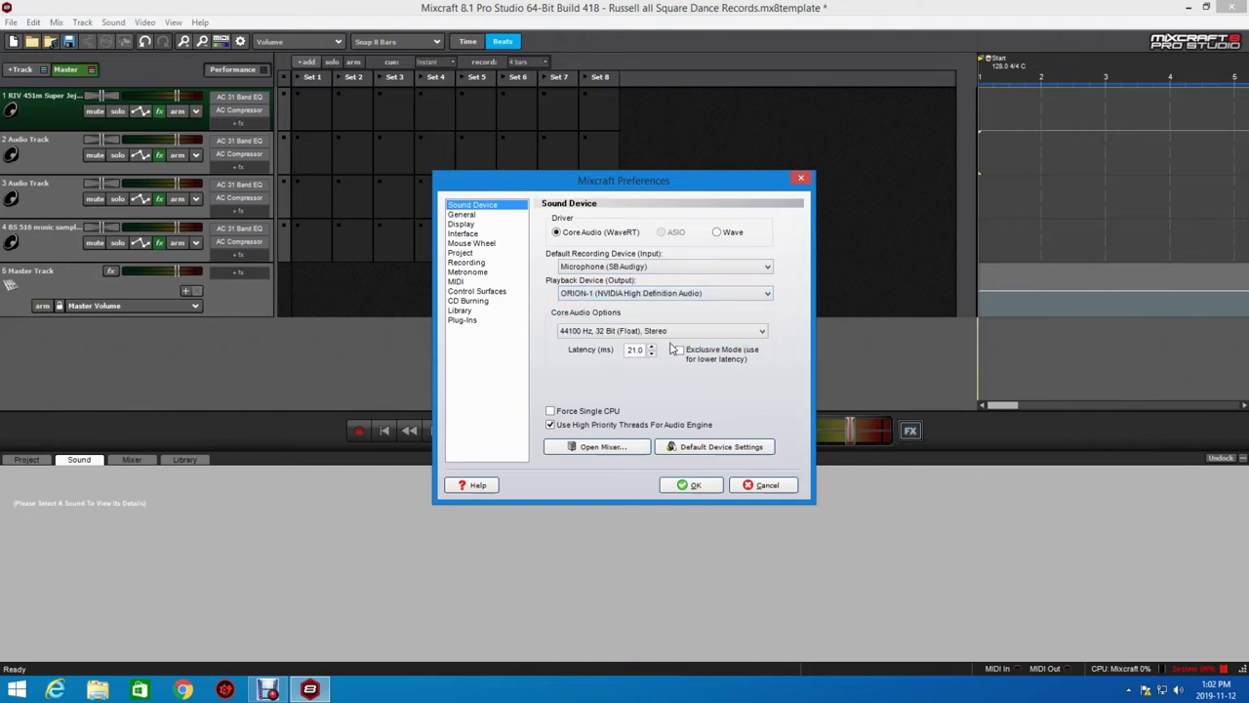
pyautogui.click(699, 483)
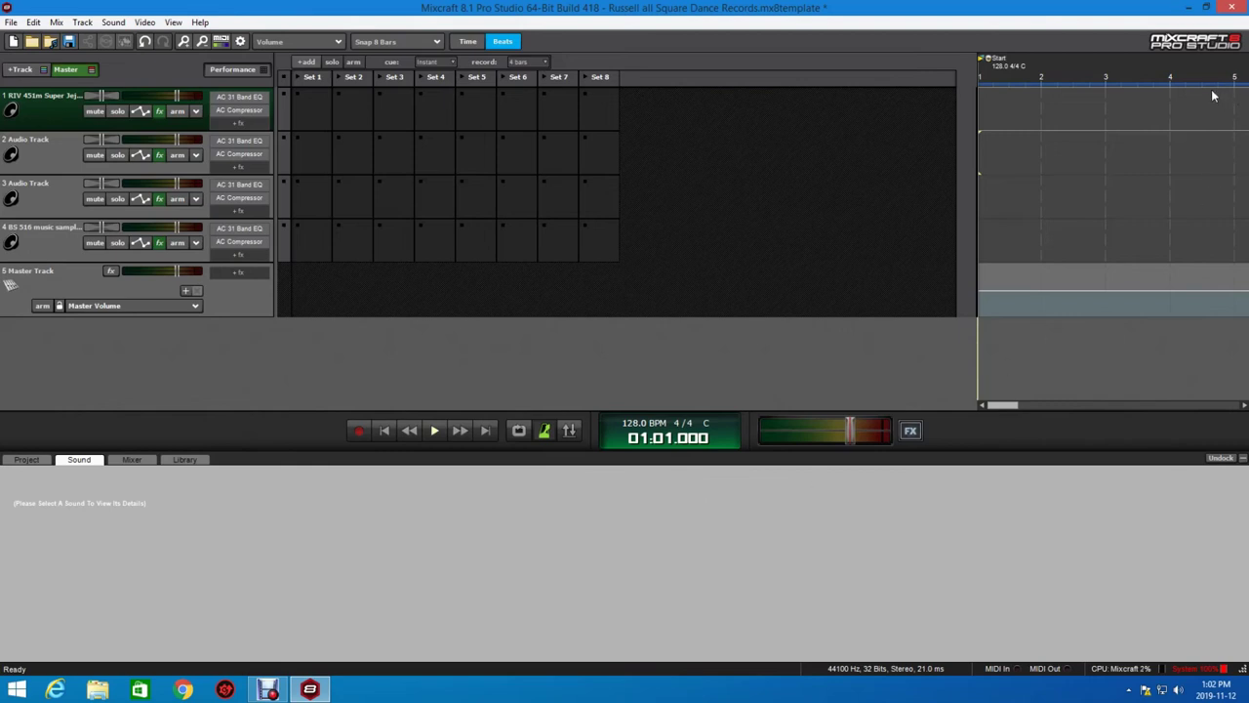
# - Close Mixcraft without saving the project changes
pyautogui.click(1241, 10)
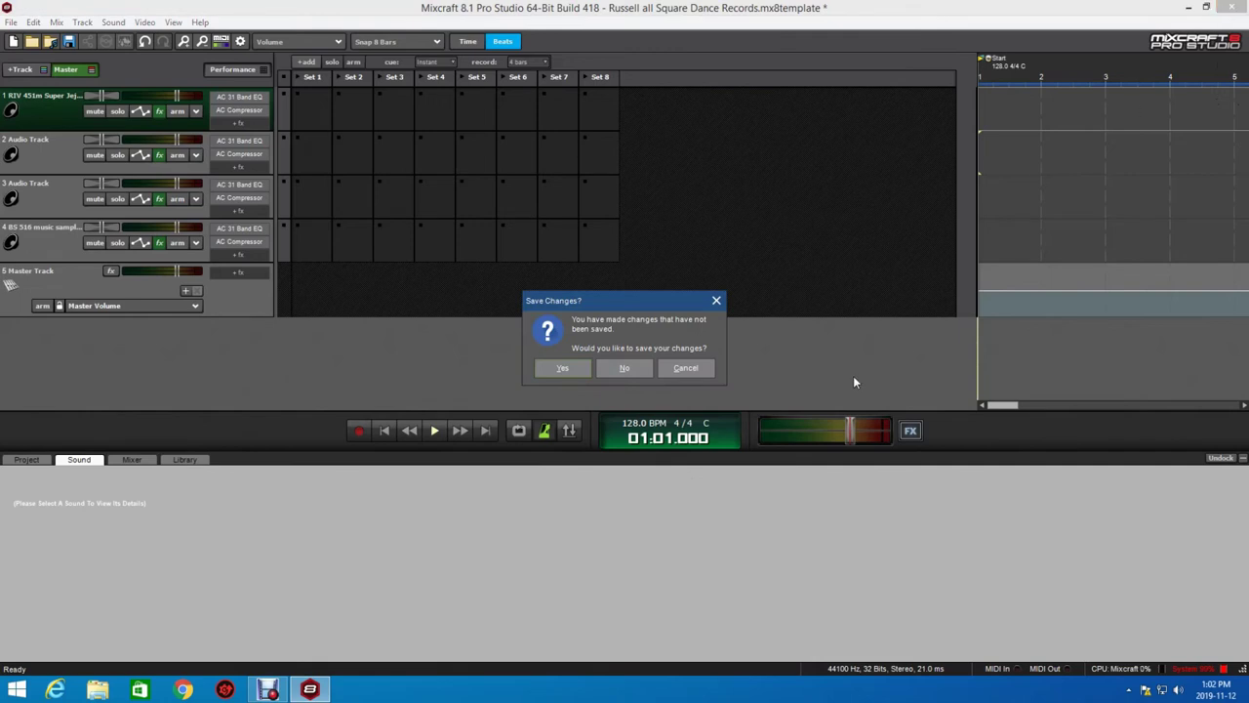
pyautogui.click(621, 368)
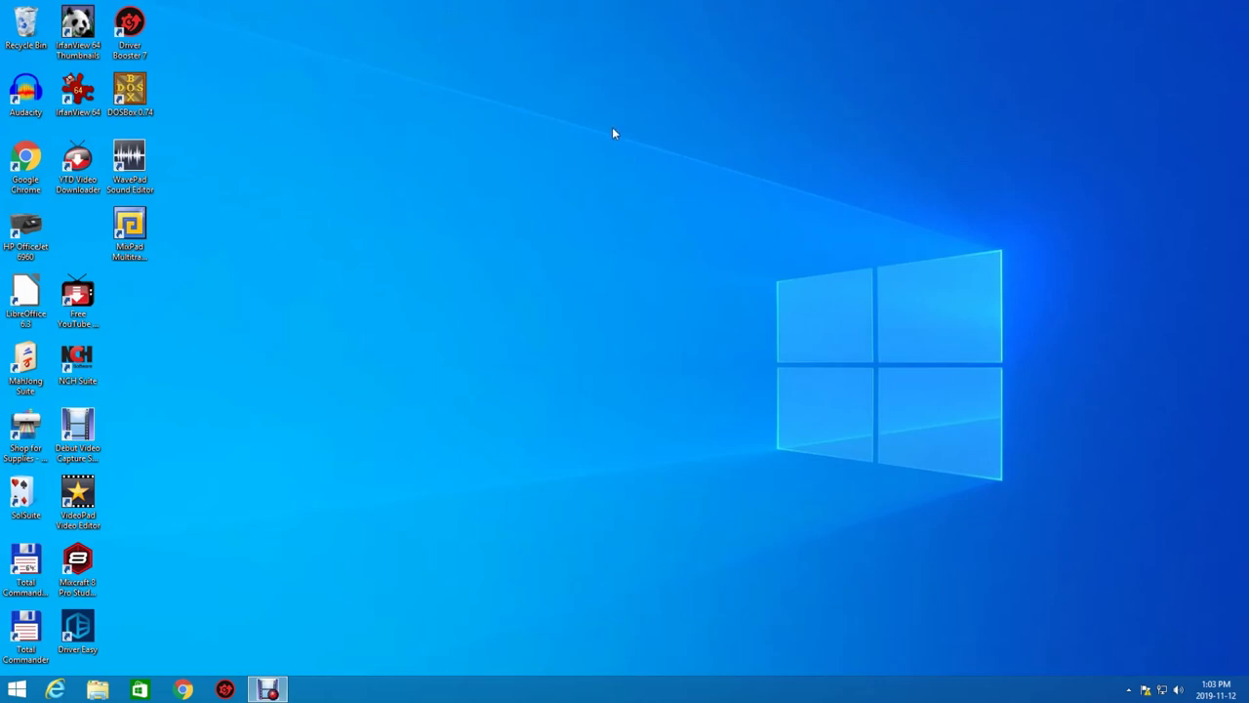
# - Start the 64-bit Total Commander and run the ALMY_PCW8APP_LB_1_45_01 (5) installer from the Downloads folder
pyautogui.doubleClick(34, 574)
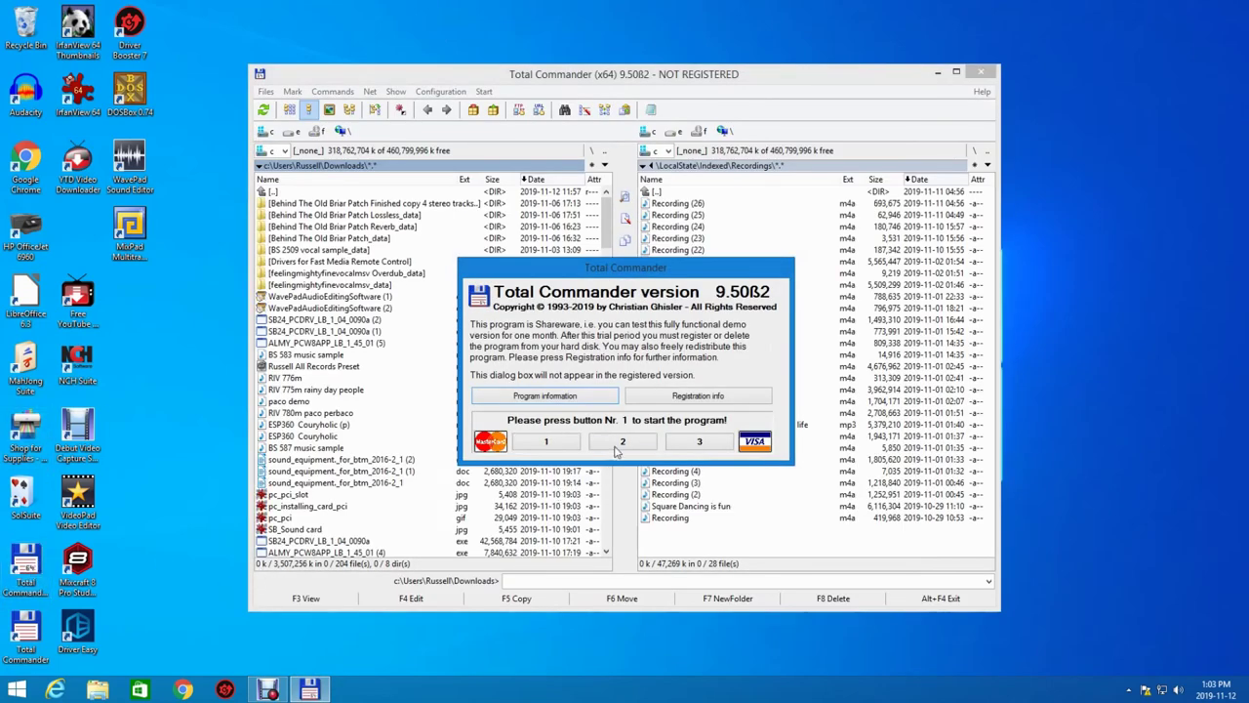
pyautogui.click(546, 441)
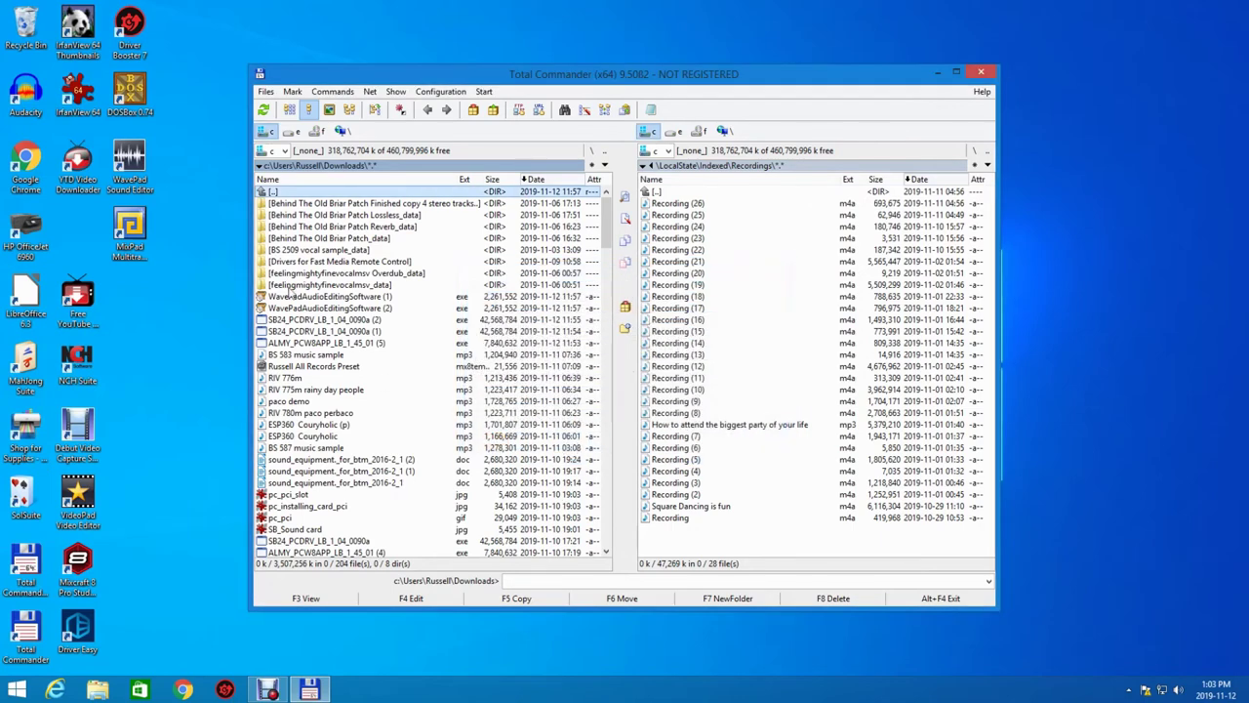
pyautogui.click(300, 344)
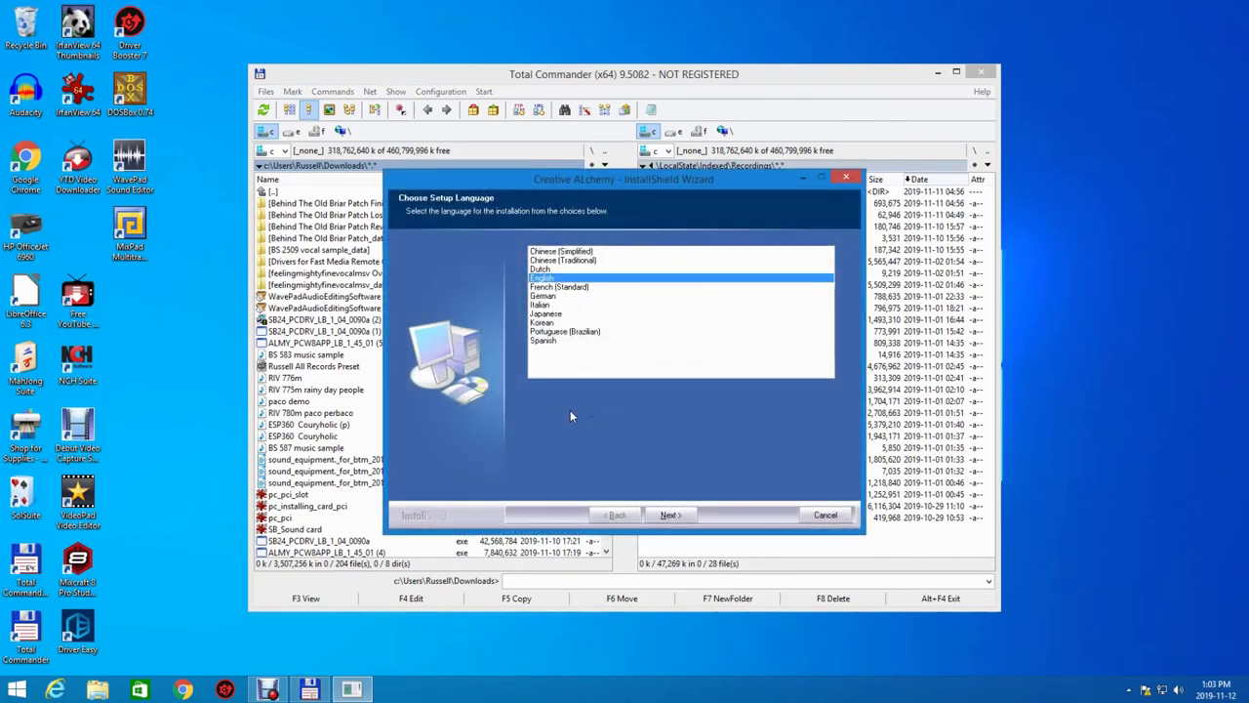
# - Reinstall Creative ALchemy in English over the existing copy, accepting the license and default destination folder, and restart the computer
pyautogui.click(671, 515)
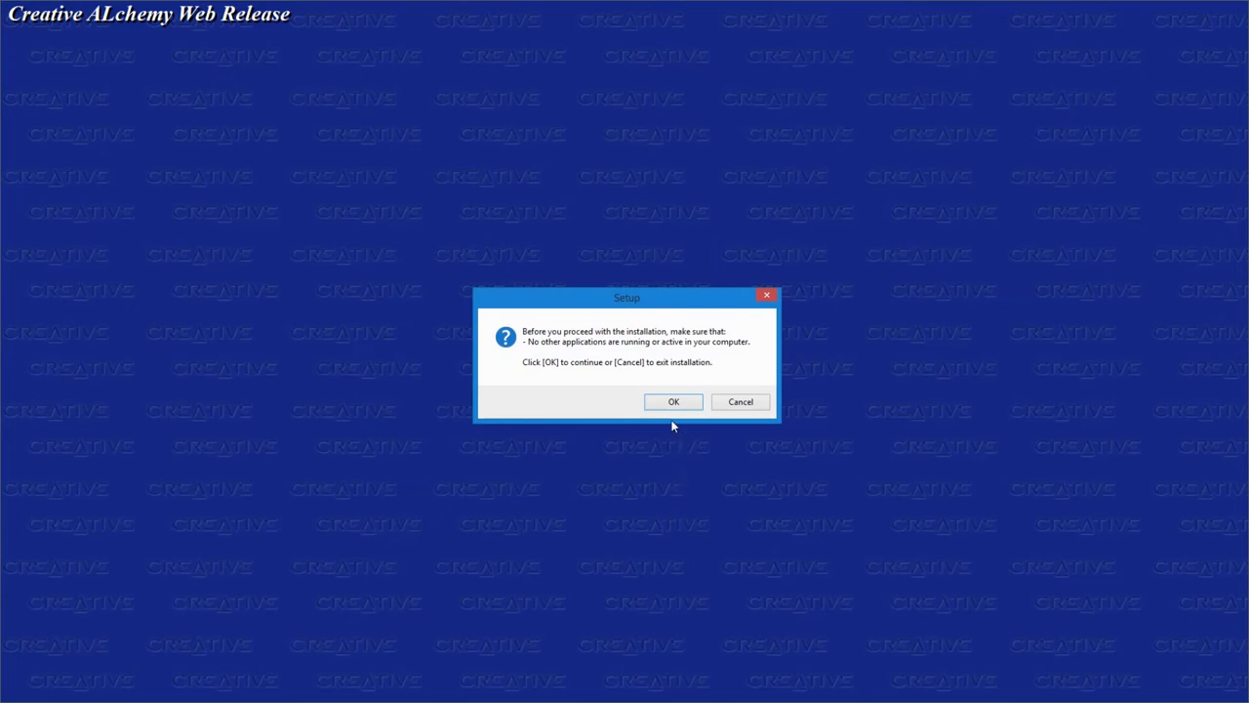
pyautogui.click(672, 402)
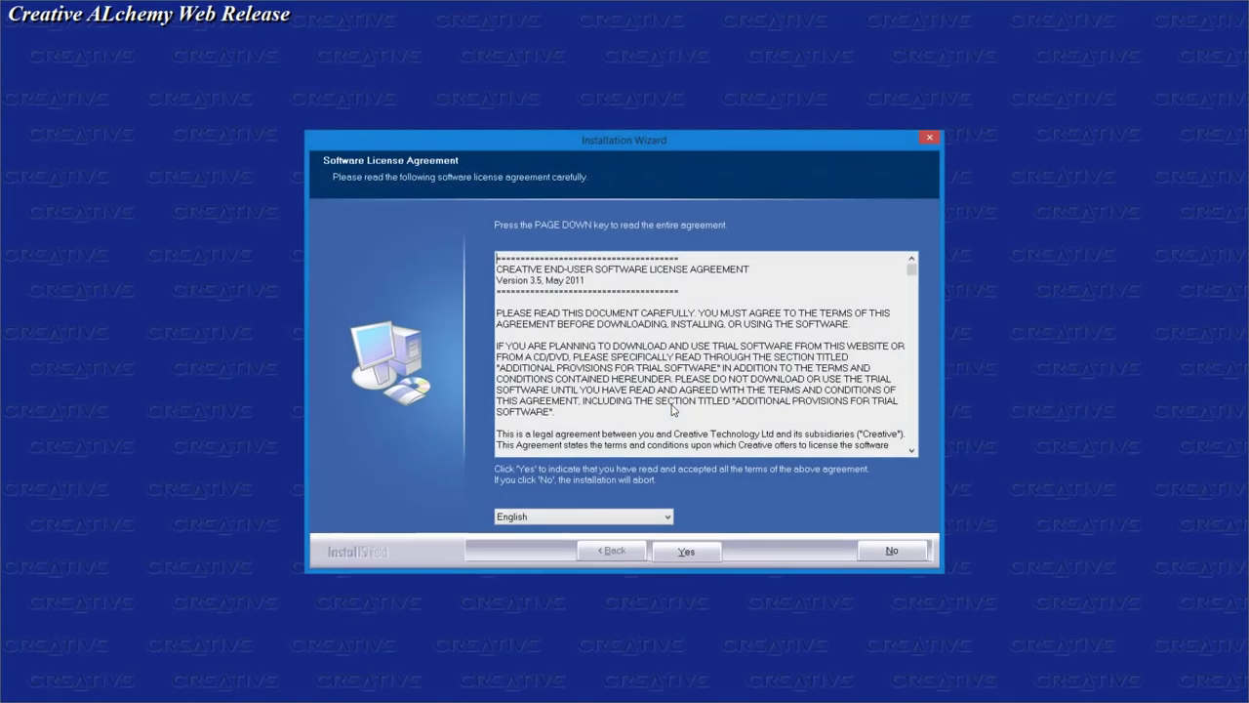
pyautogui.click(698, 547)
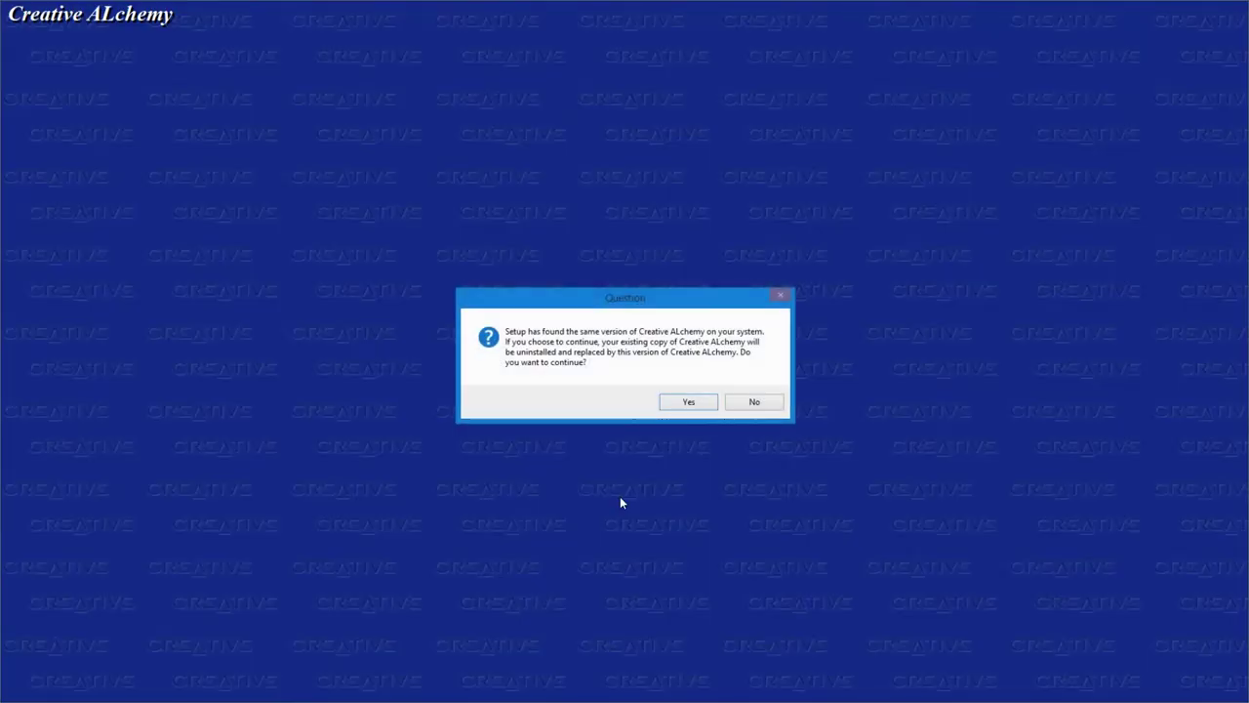
pyautogui.click(688, 403)
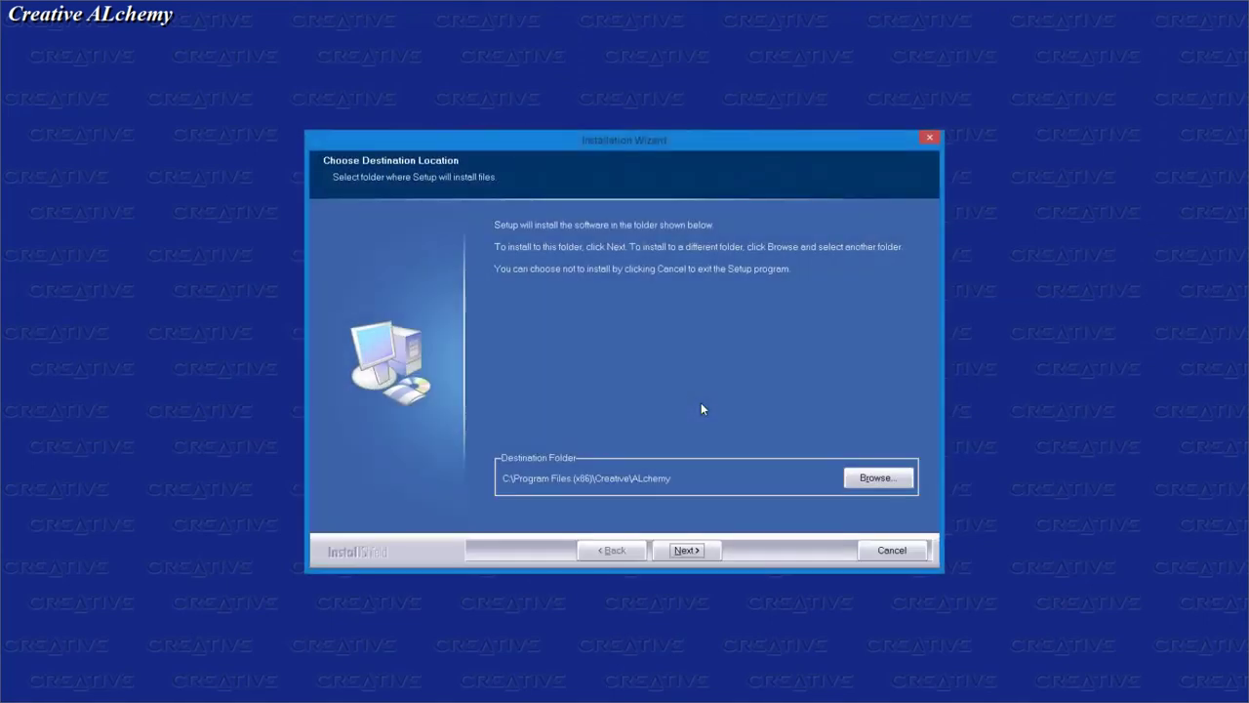
pyautogui.click(690, 552)
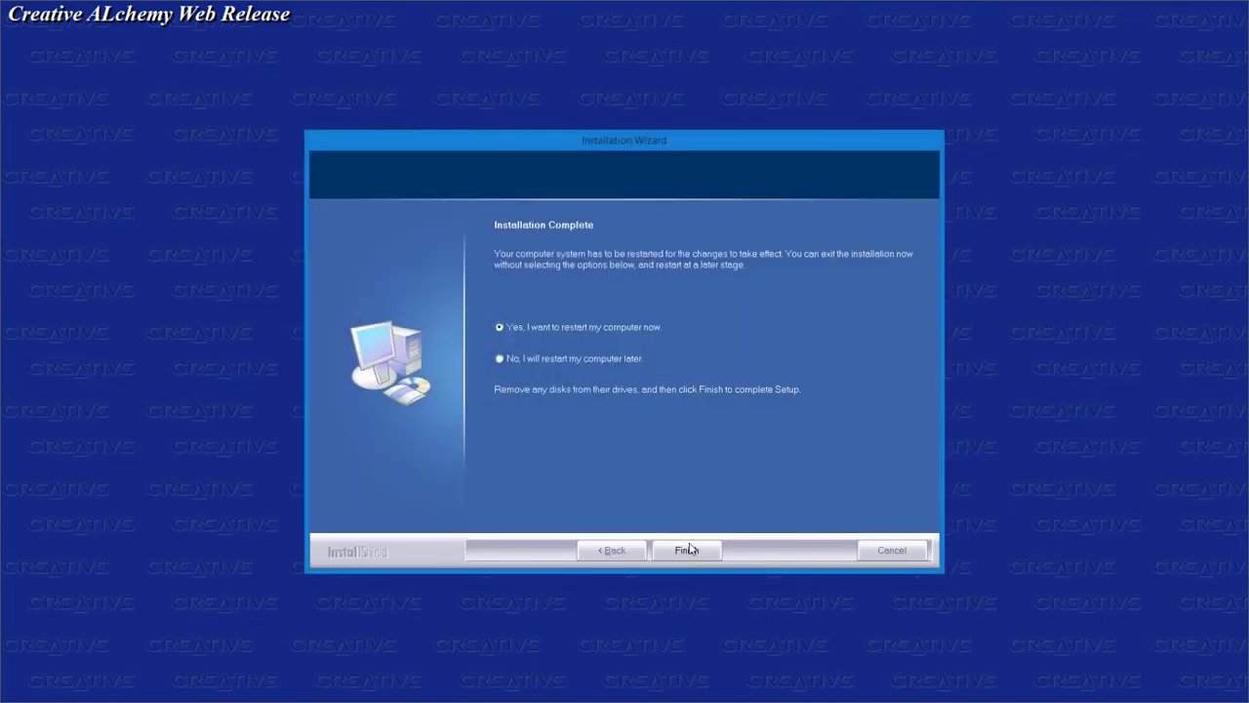
pyautogui.click(687, 550)
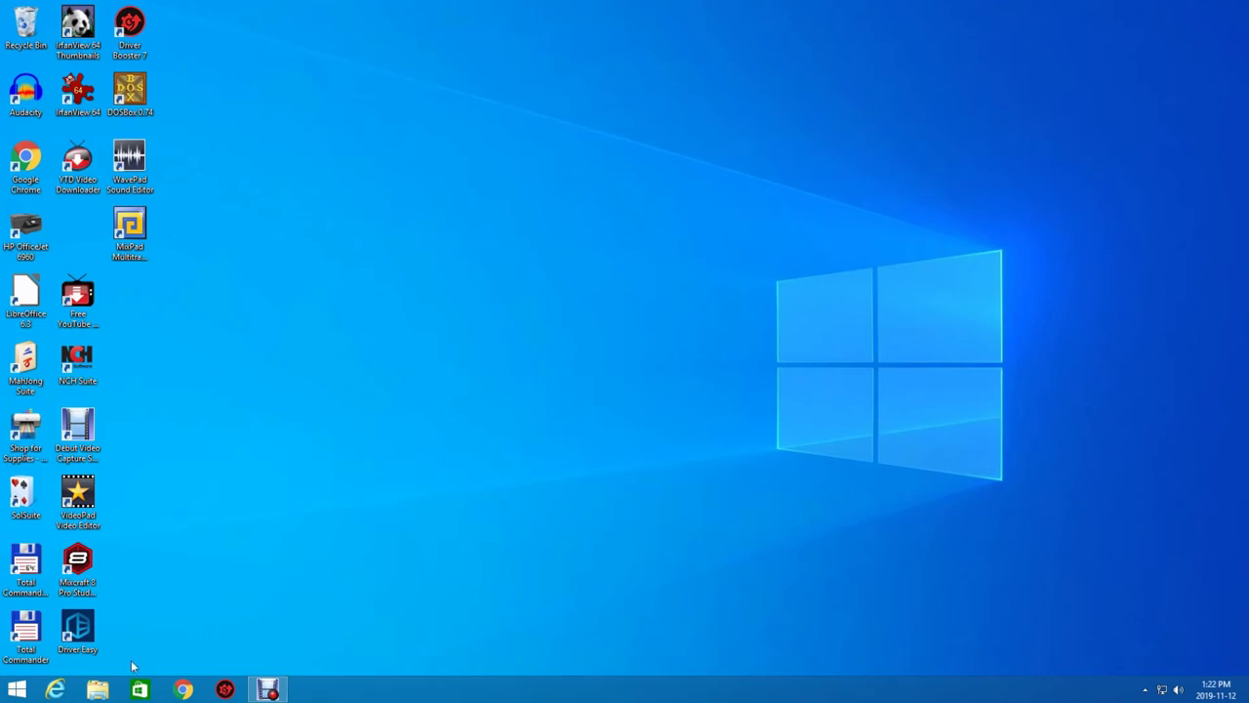
# - Open Control Panel from the full app list and bring up the Sound playback devices
pyautogui.click(17, 688)
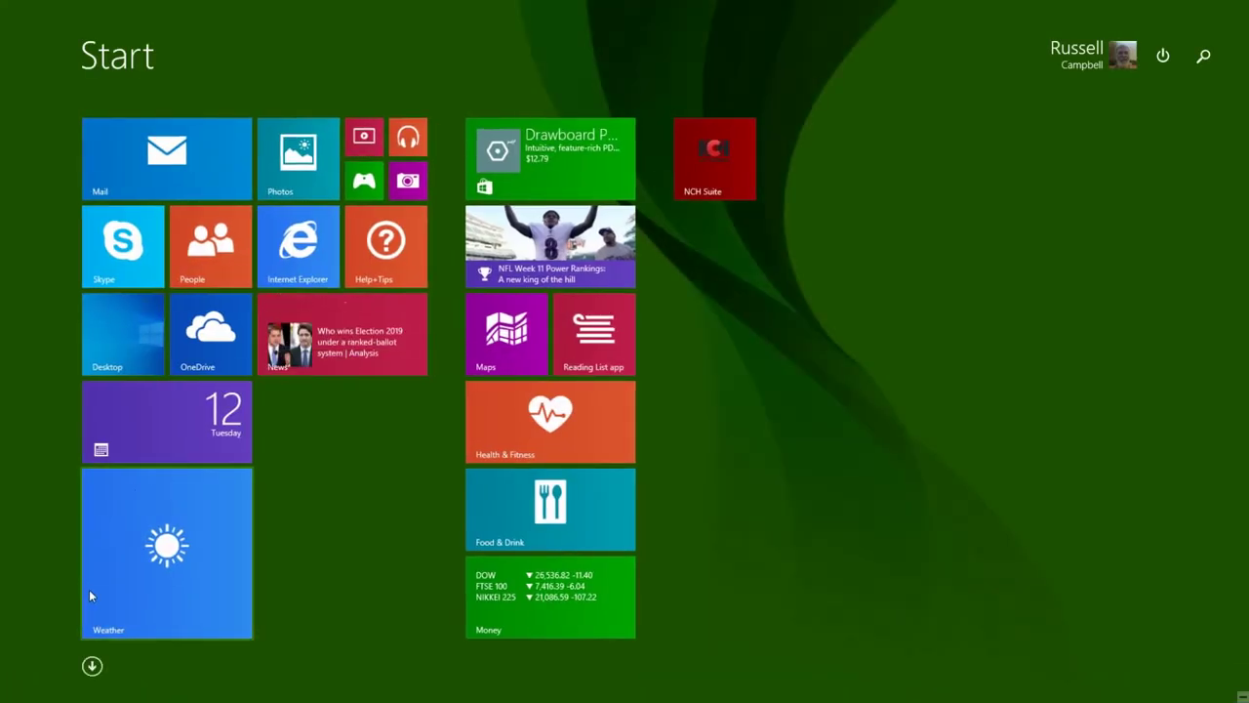
pyautogui.click(91, 665)
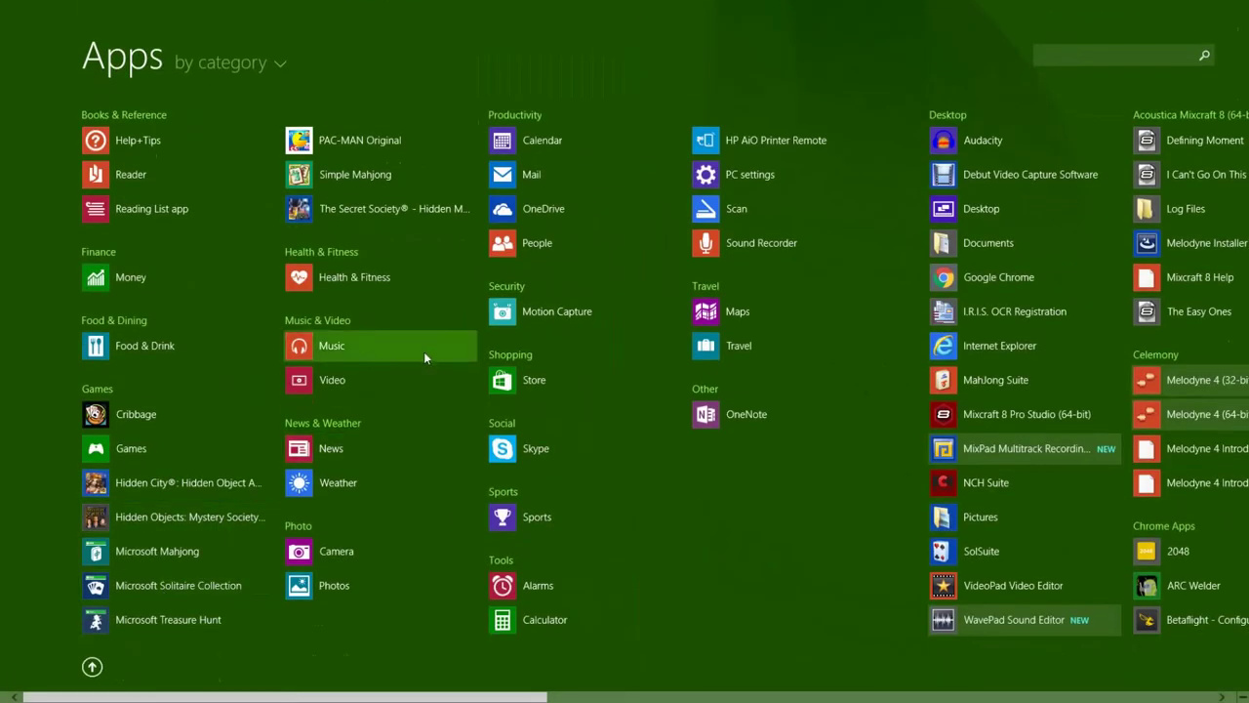
pyautogui.scroll(-5, 778, 309)
pyautogui.scroll(-8, 780, 314)
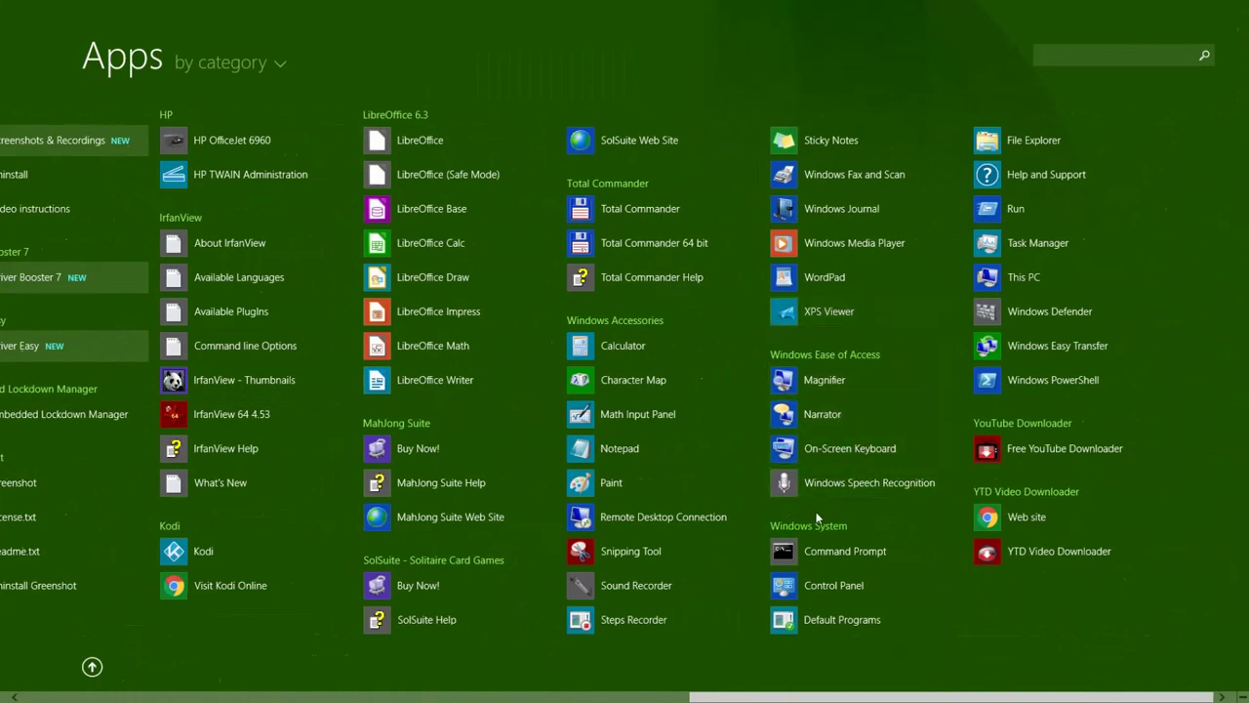
pyautogui.click(788, 589)
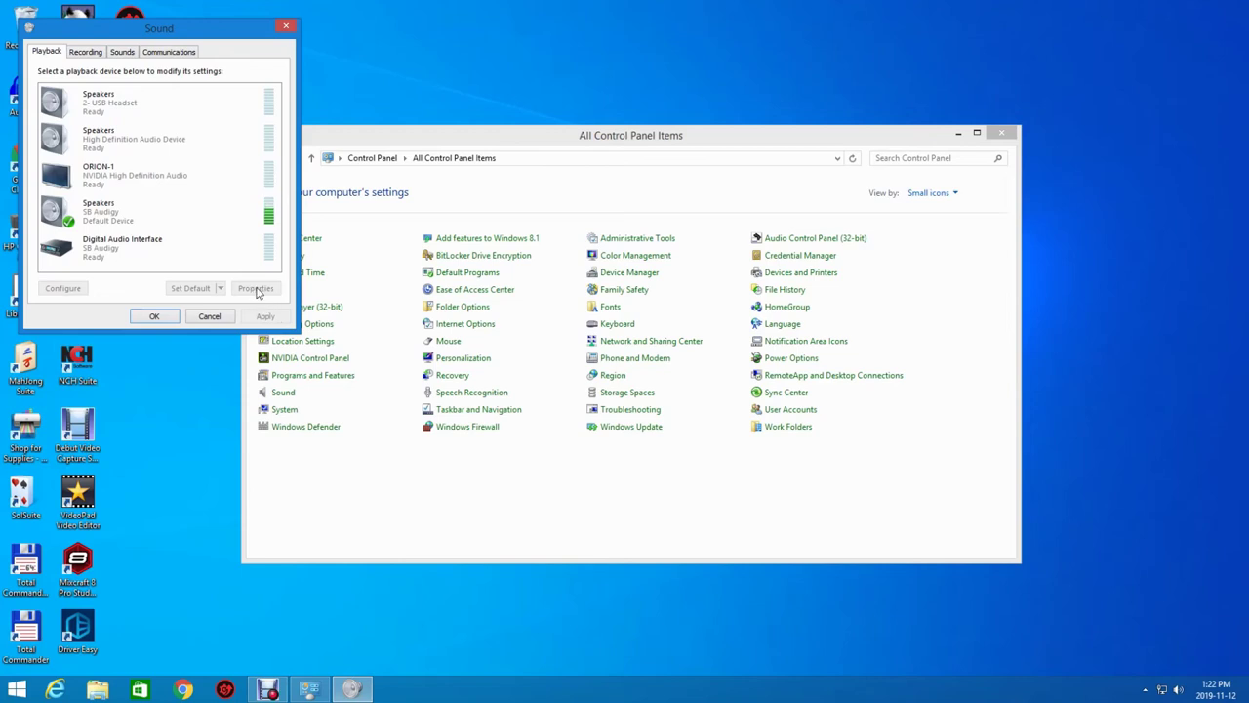
# - Set ORION-1 (NVIDIA High Definition Audio) as the default playback device and accept the Sound settings
pyautogui.rightClick(137, 188)
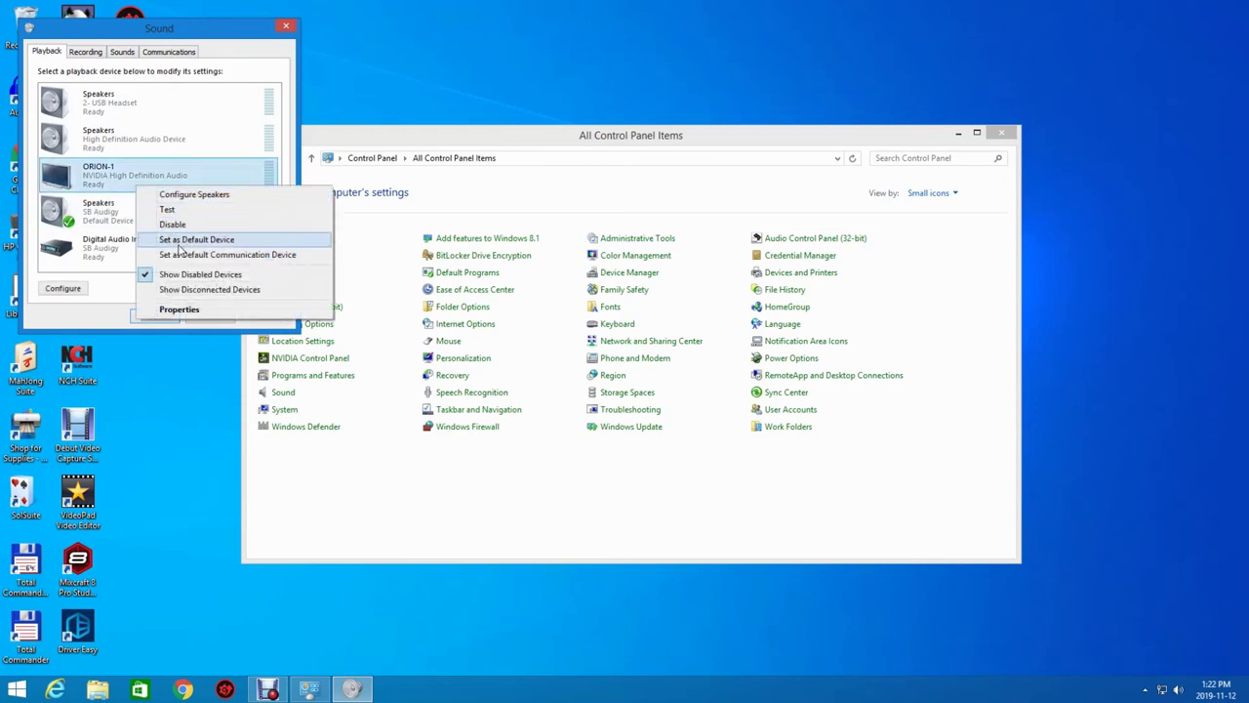
pyautogui.click(178, 242)
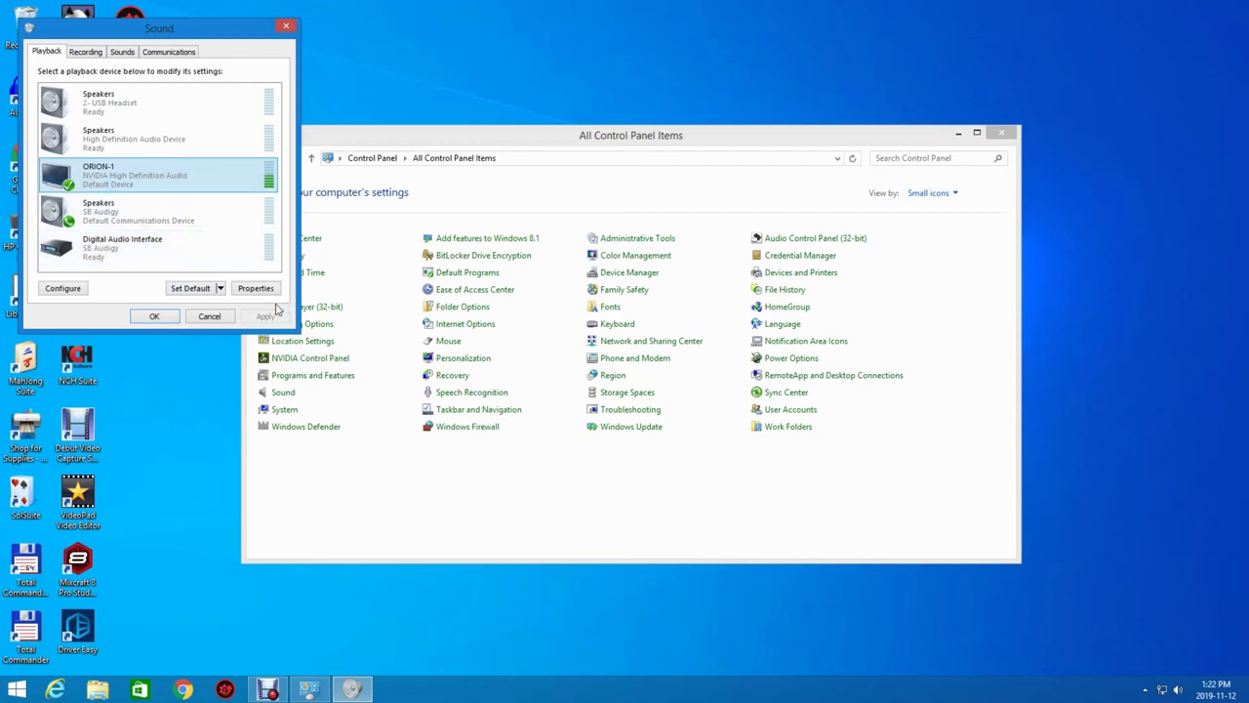
pyautogui.click(155, 317)
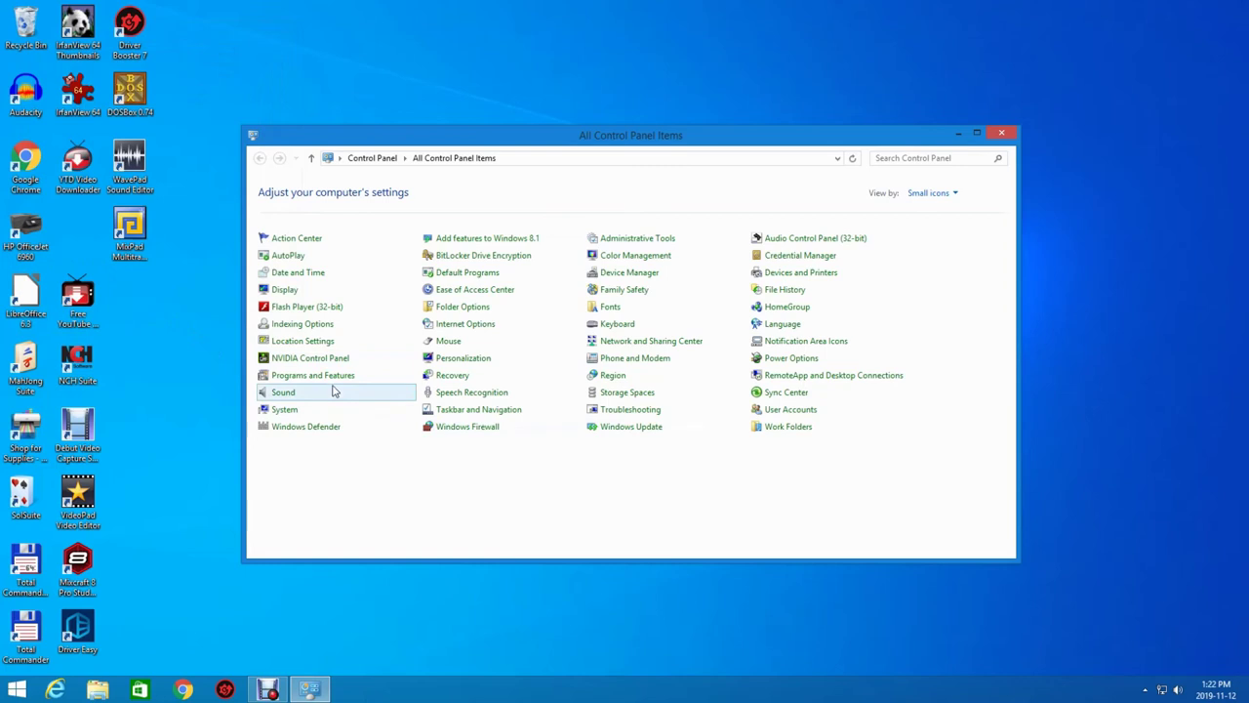
# - Reopen the Sound settings at the recording devices and check the options offered for the SB Audigy Line-In
pyautogui.click(332, 392)
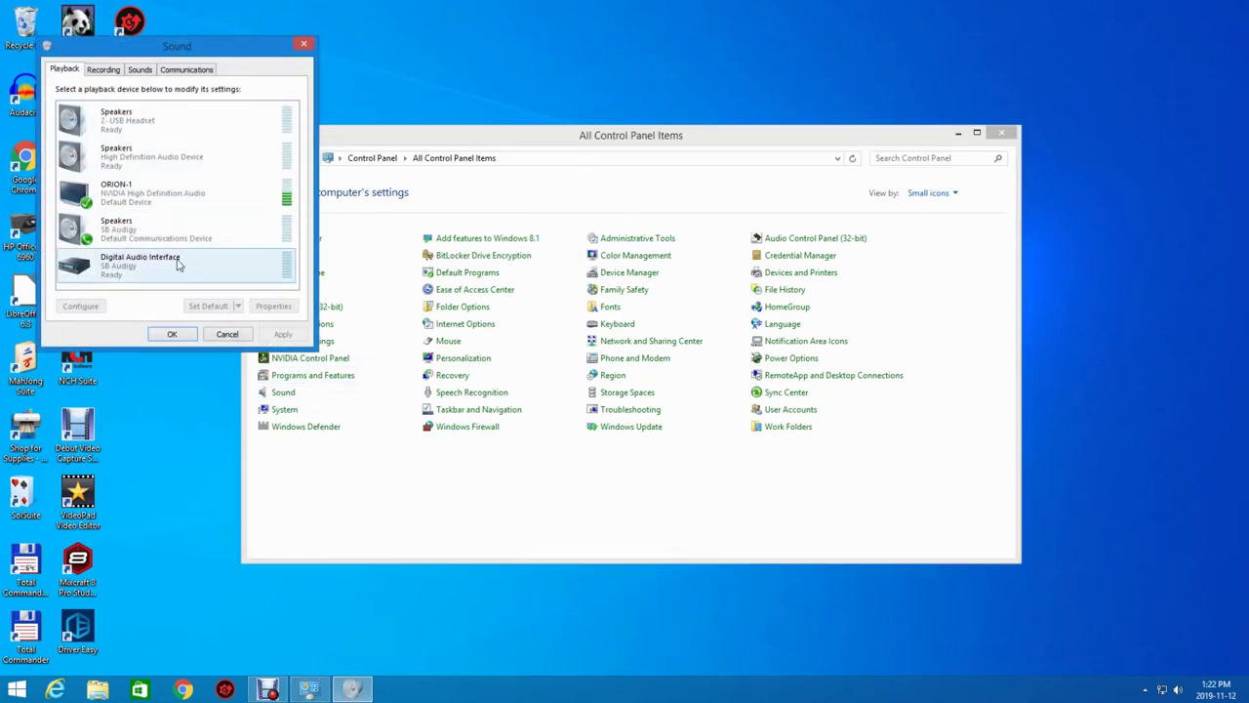
pyautogui.click(94, 72)
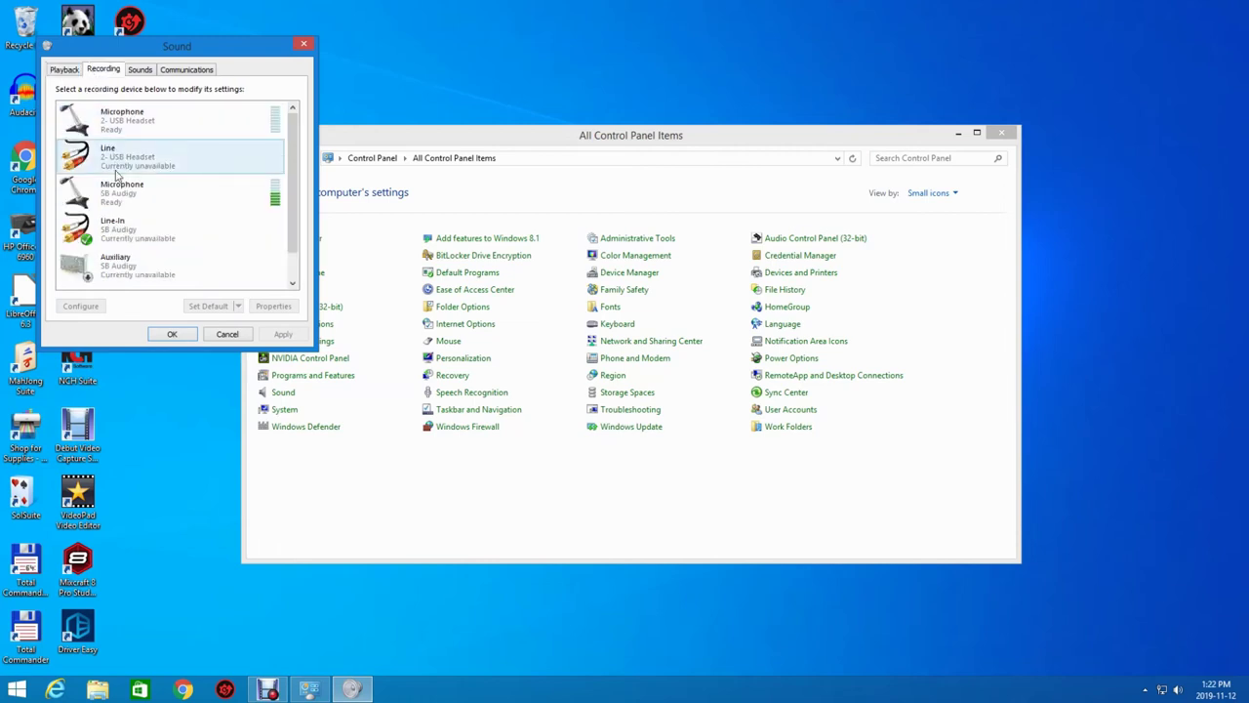
pyautogui.click(123, 227)
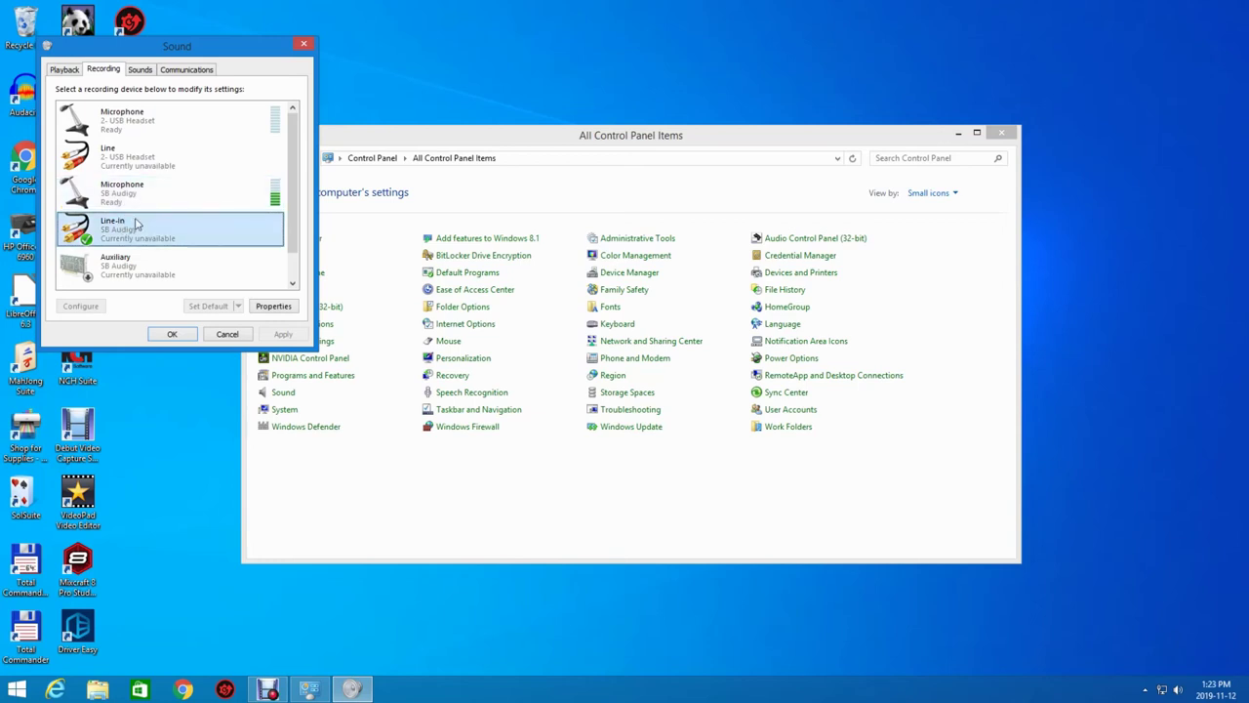
pyautogui.rightClick(135, 231)
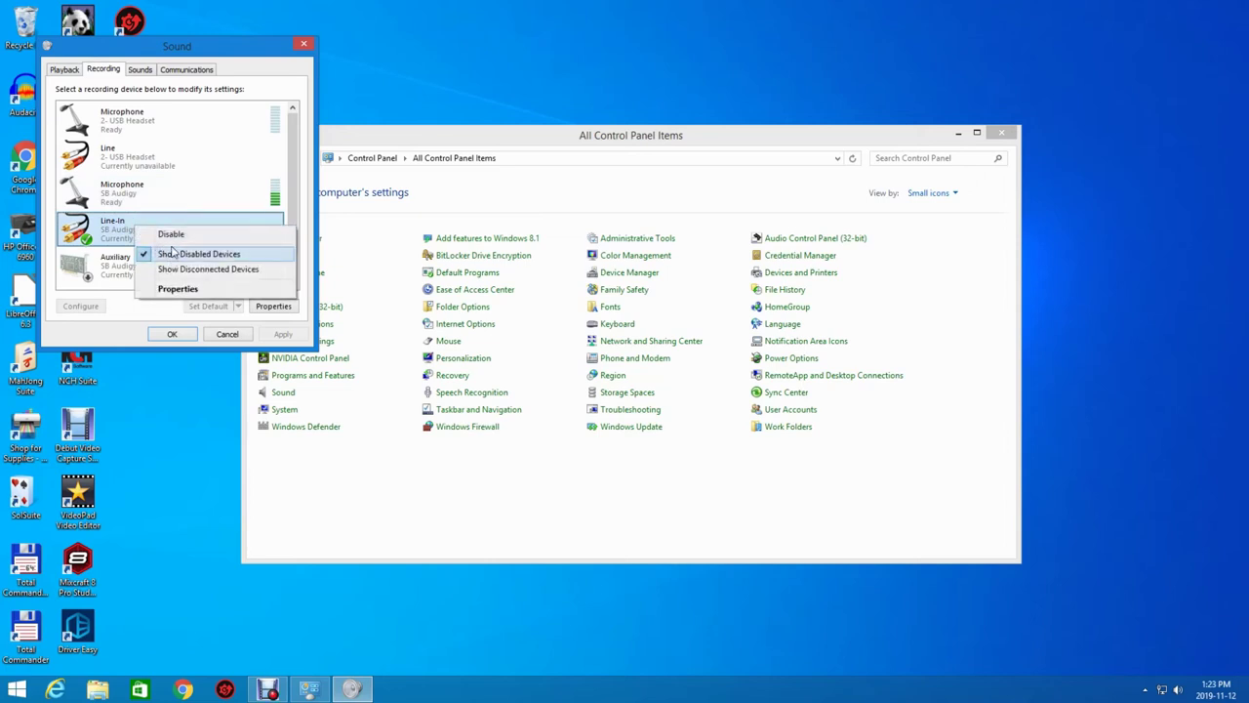
# - Disable the SB Audigy Microphone recording device
pyautogui.click(147, 198)
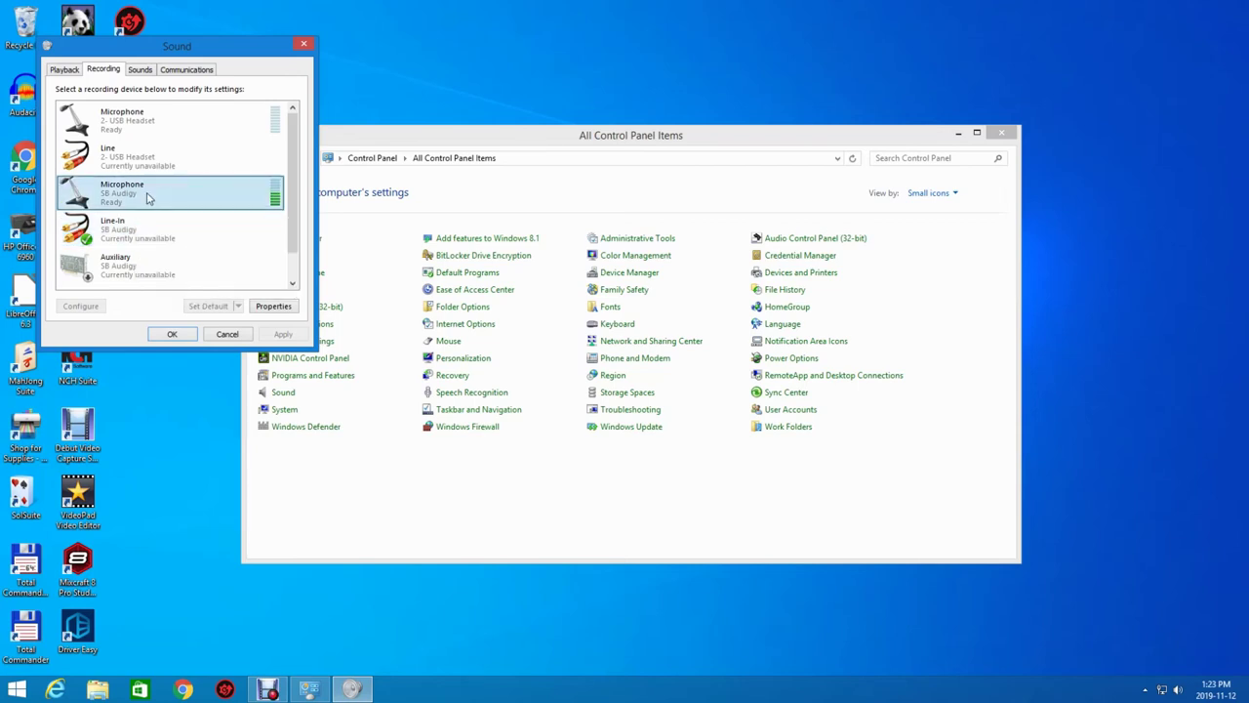
pyautogui.rightClick(147, 198)
pyautogui.click(172, 215)
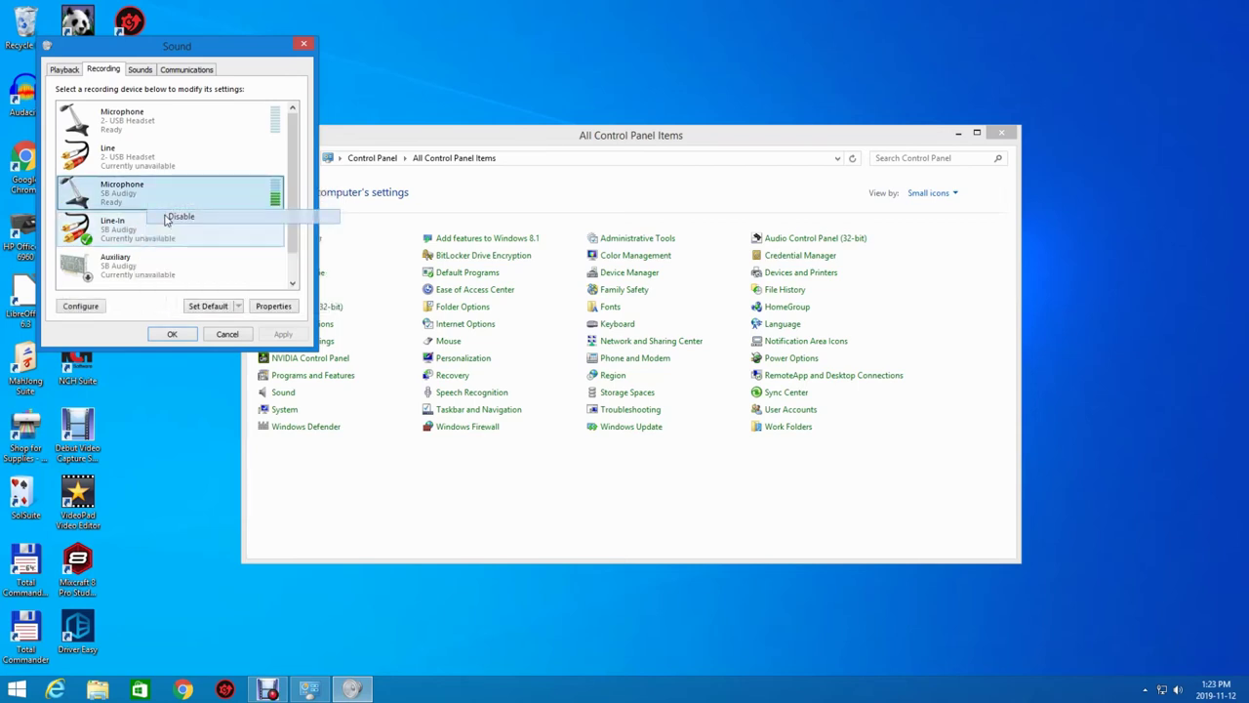
pyautogui.click(166, 219)
# - Check the SB Audigy Line-In device's options, and close the Sound settings and Control Panel
pyautogui.rightClick(148, 224)
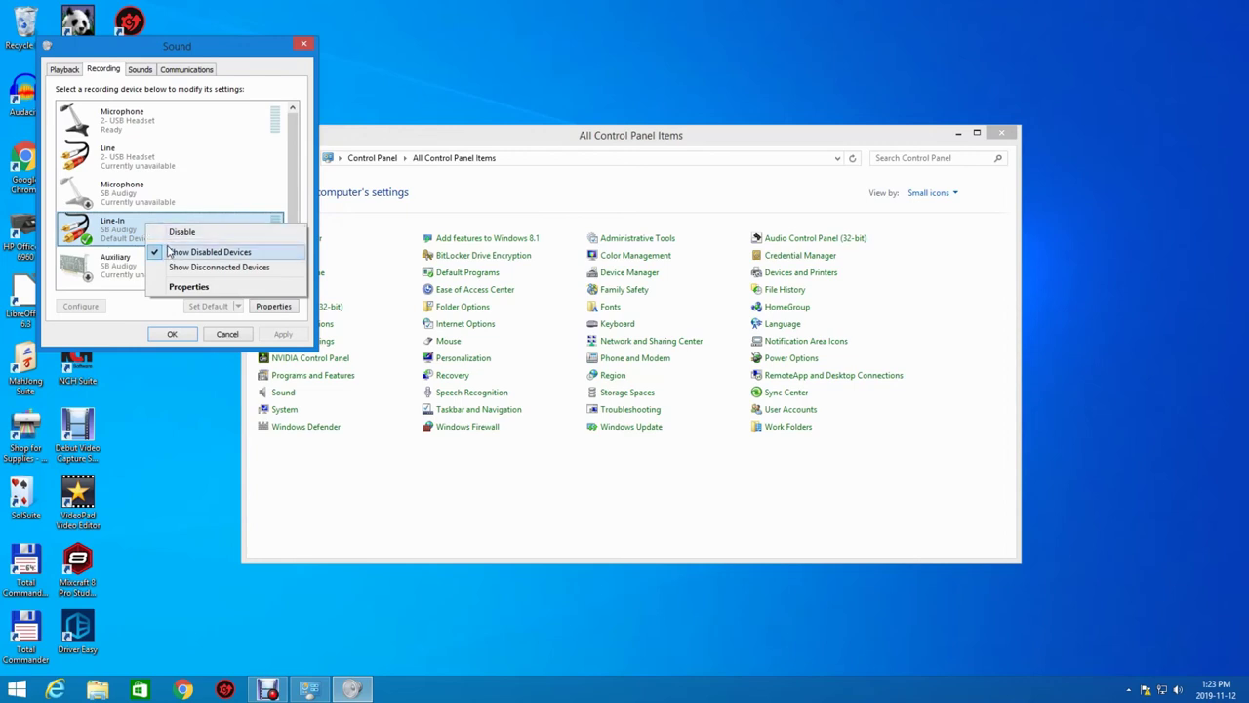
pyautogui.click(307, 45)
pyautogui.click(307, 45)
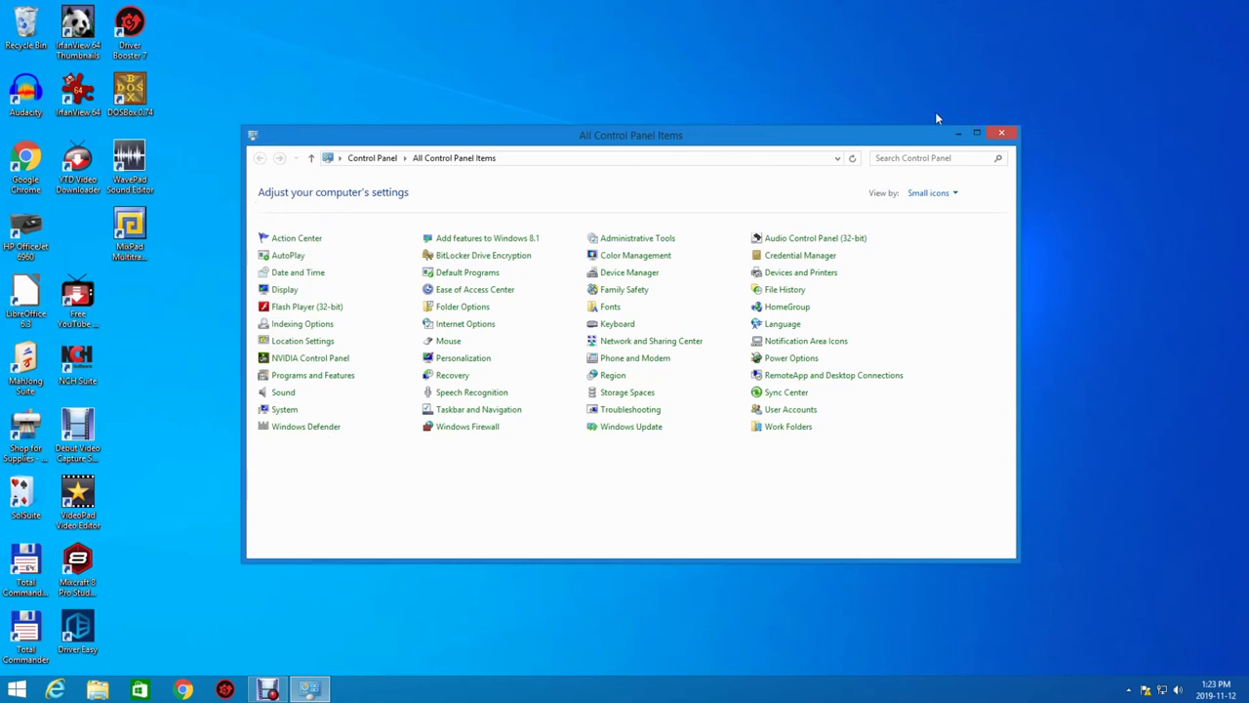
pyautogui.click(998, 133)
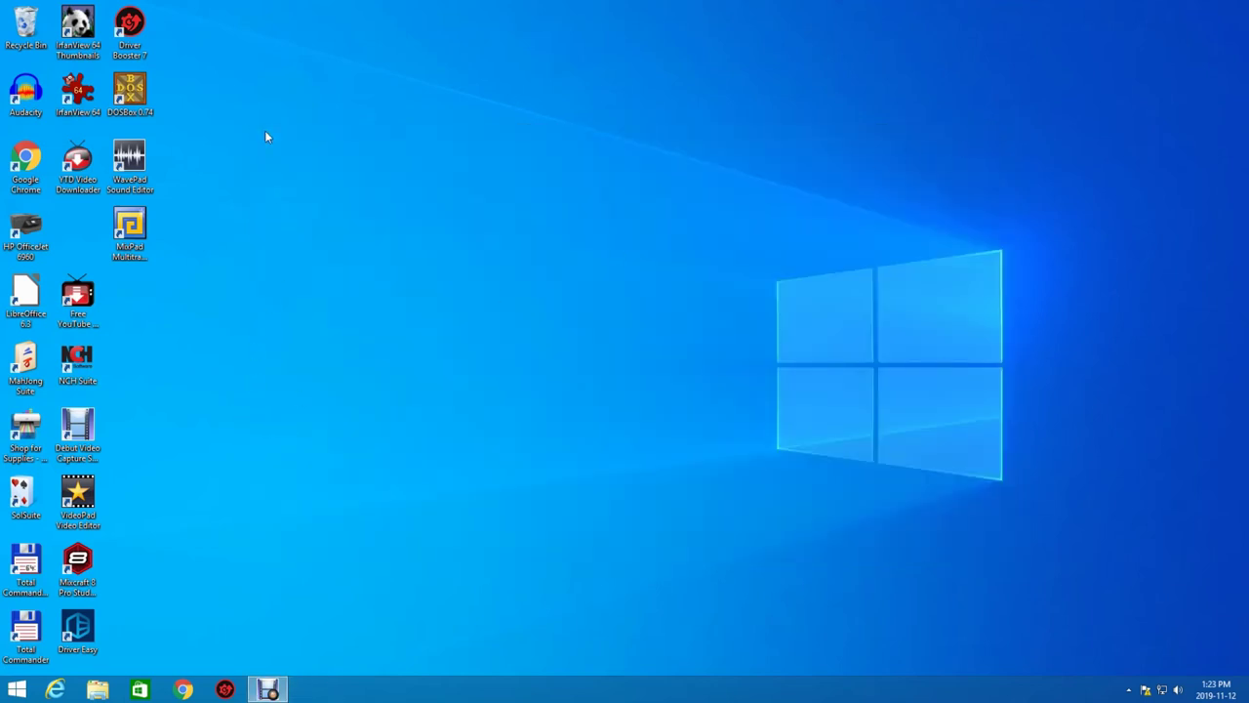
# - Start WavePad, certify non-commercial home use, and open its recording options
pyautogui.doubleClick(134, 162)
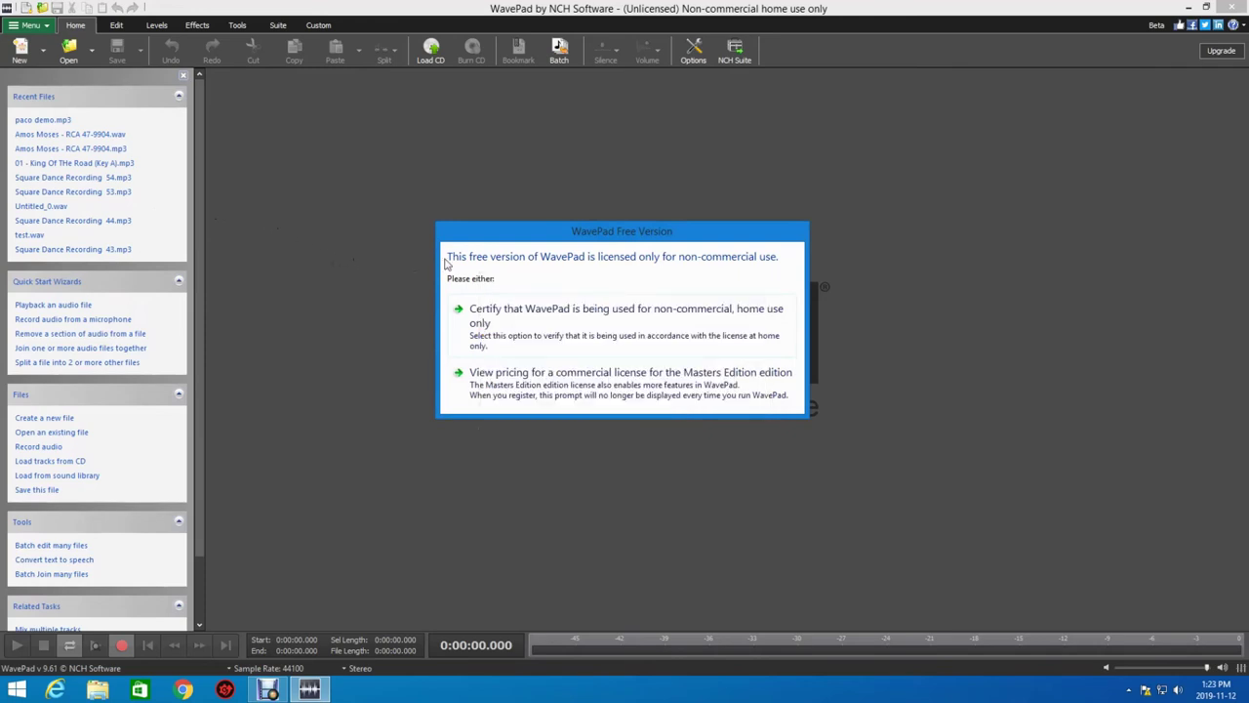
pyautogui.click(477, 347)
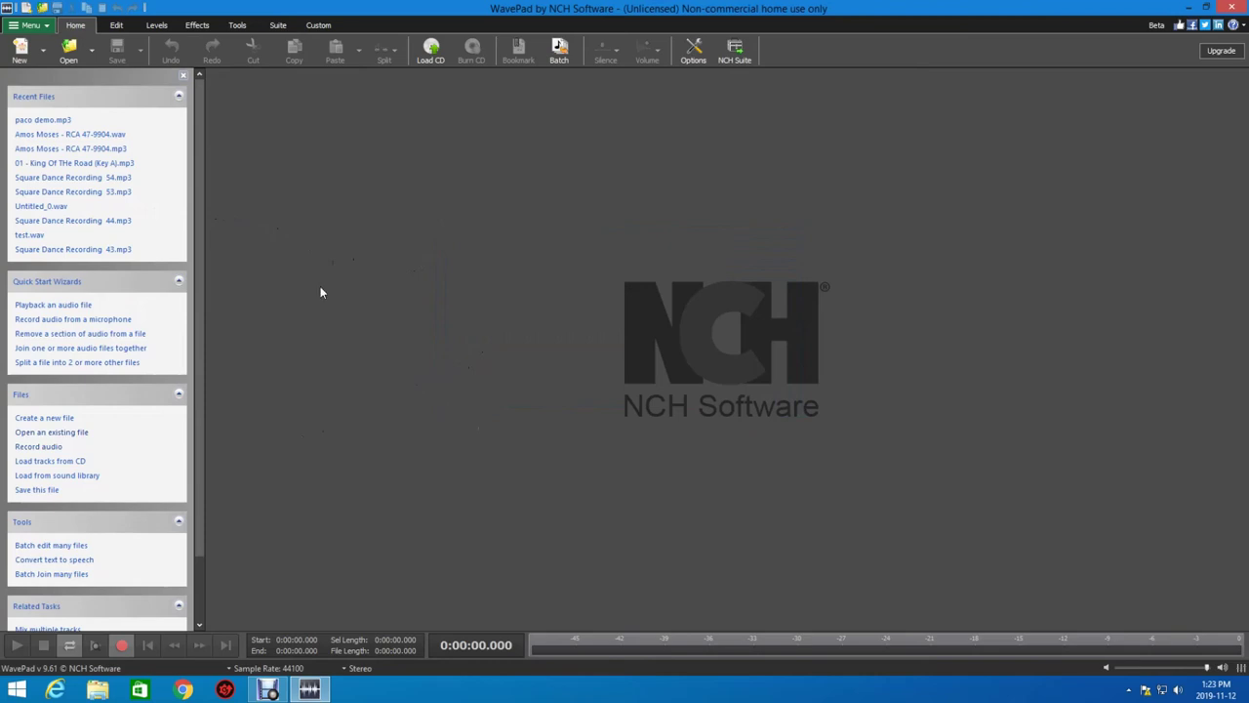
pyautogui.click(693, 56)
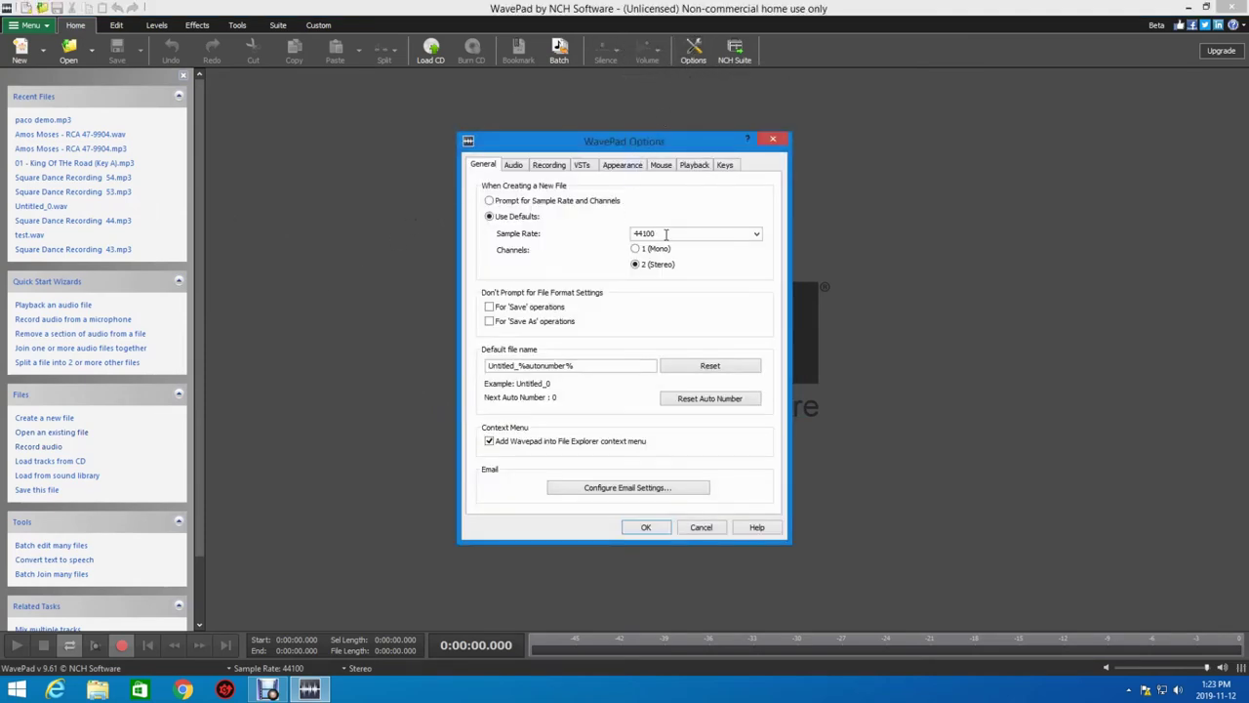
pyautogui.click(550, 165)
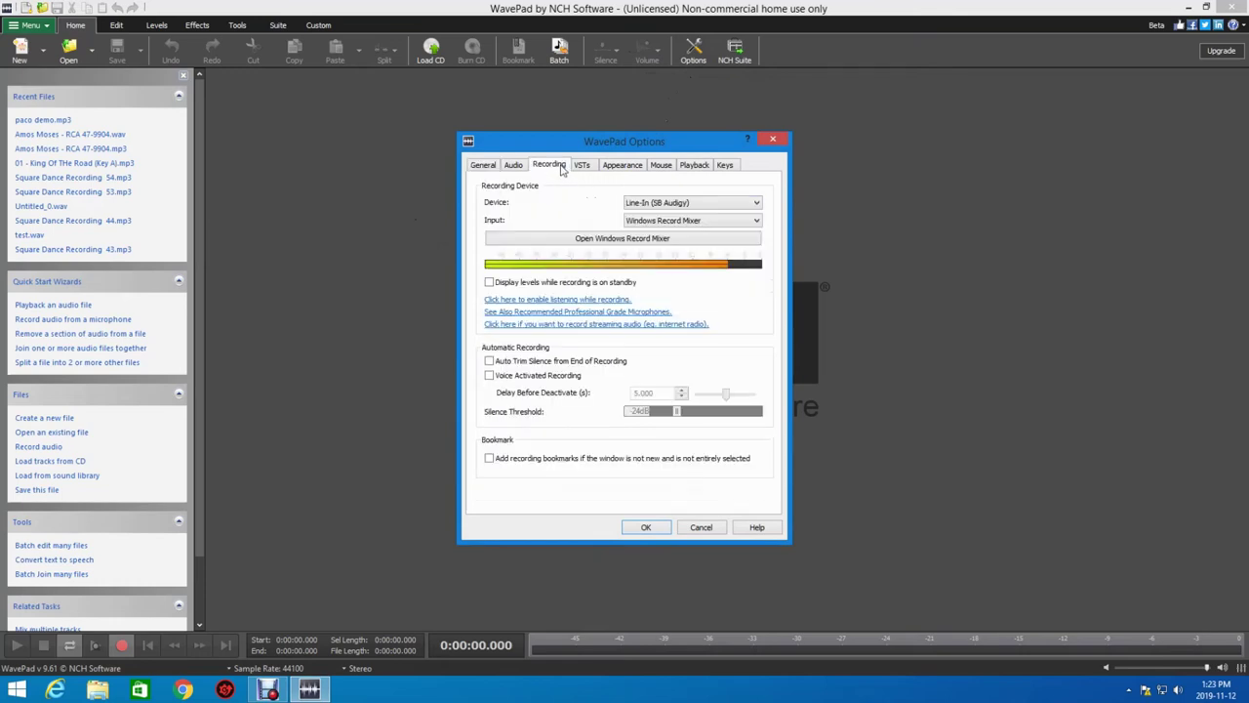
# - Check the available recording devices, choose Line-In (SB Audigy), and close the options and WavePad
pyautogui.click(628, 205)
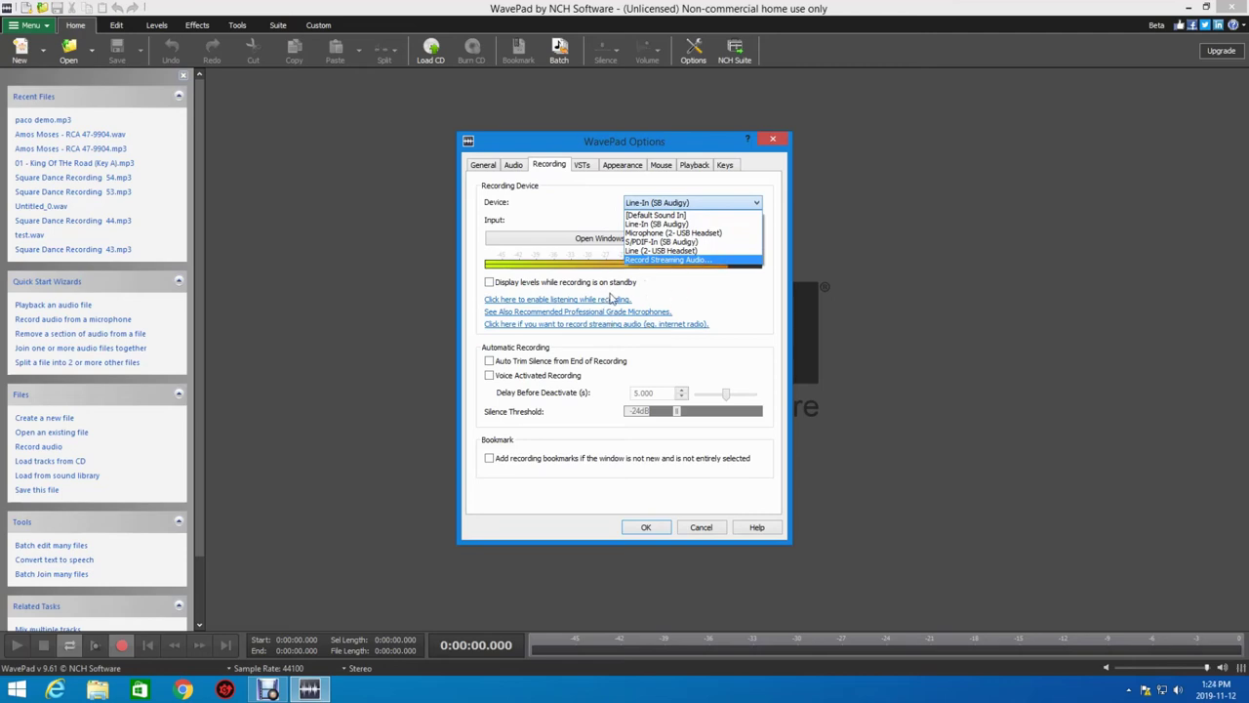
pyautogui.click(654, 225)
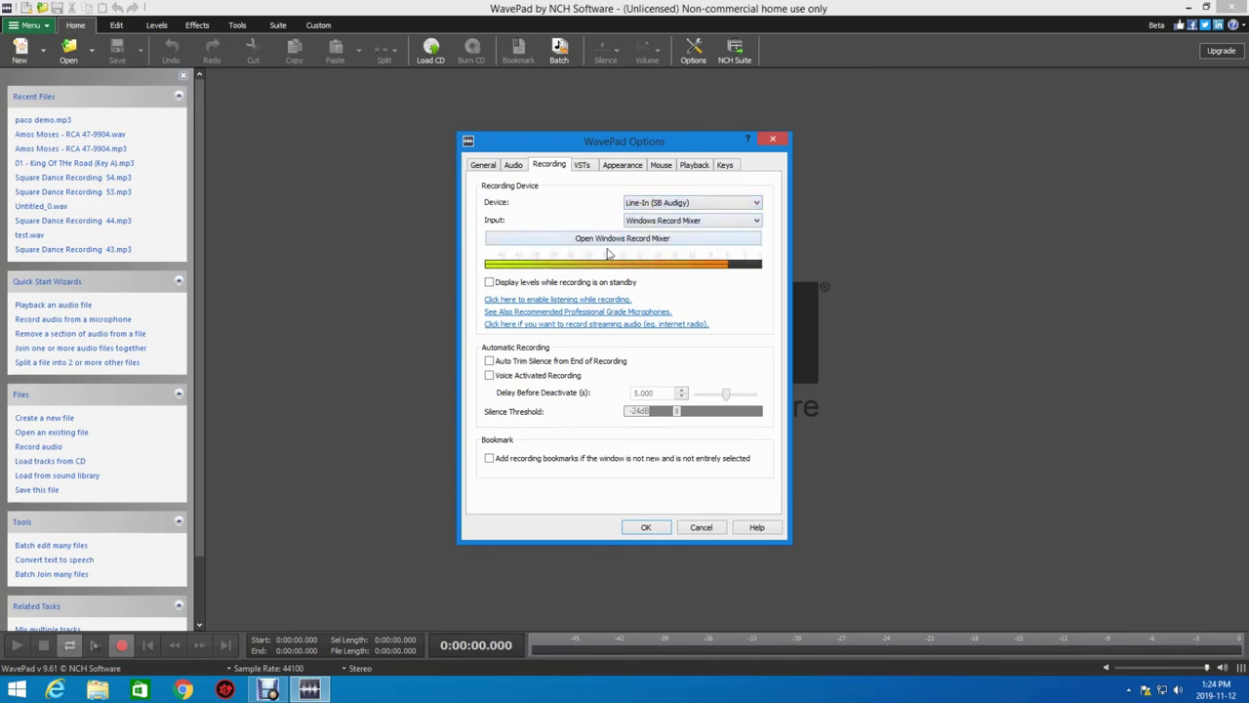
pyautogui.click(773, 138)
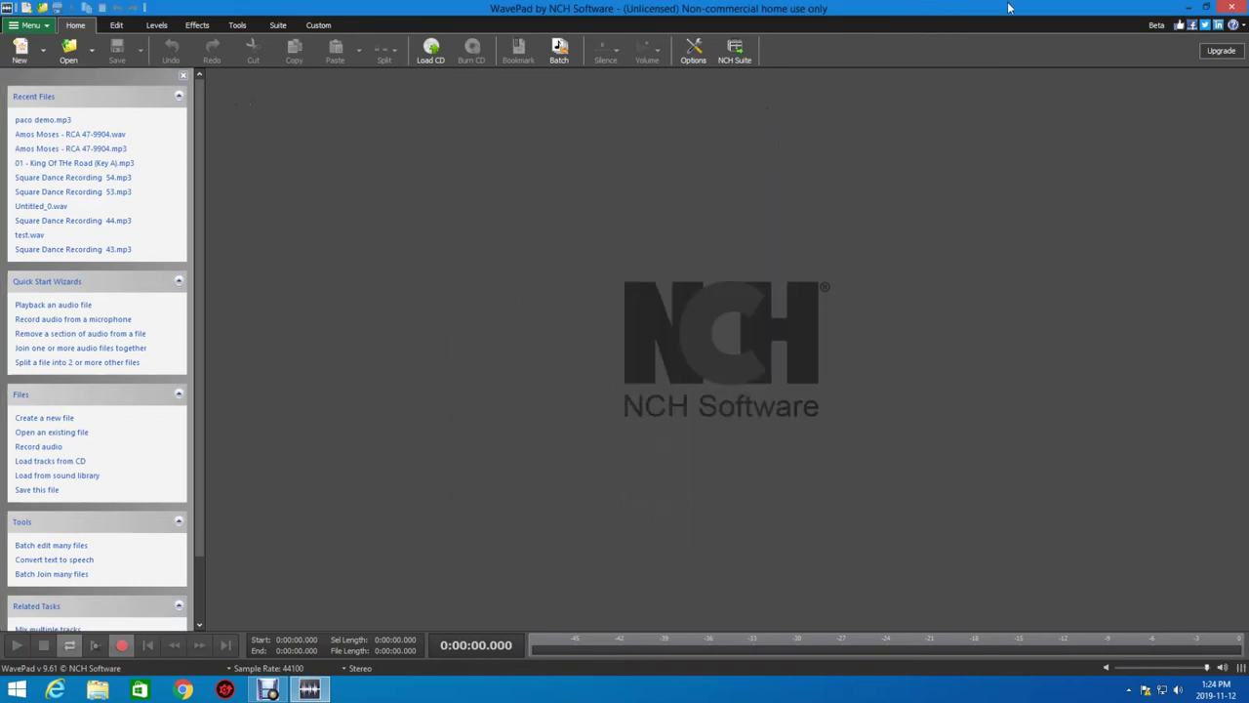
pyautogui.click(1231, 7)
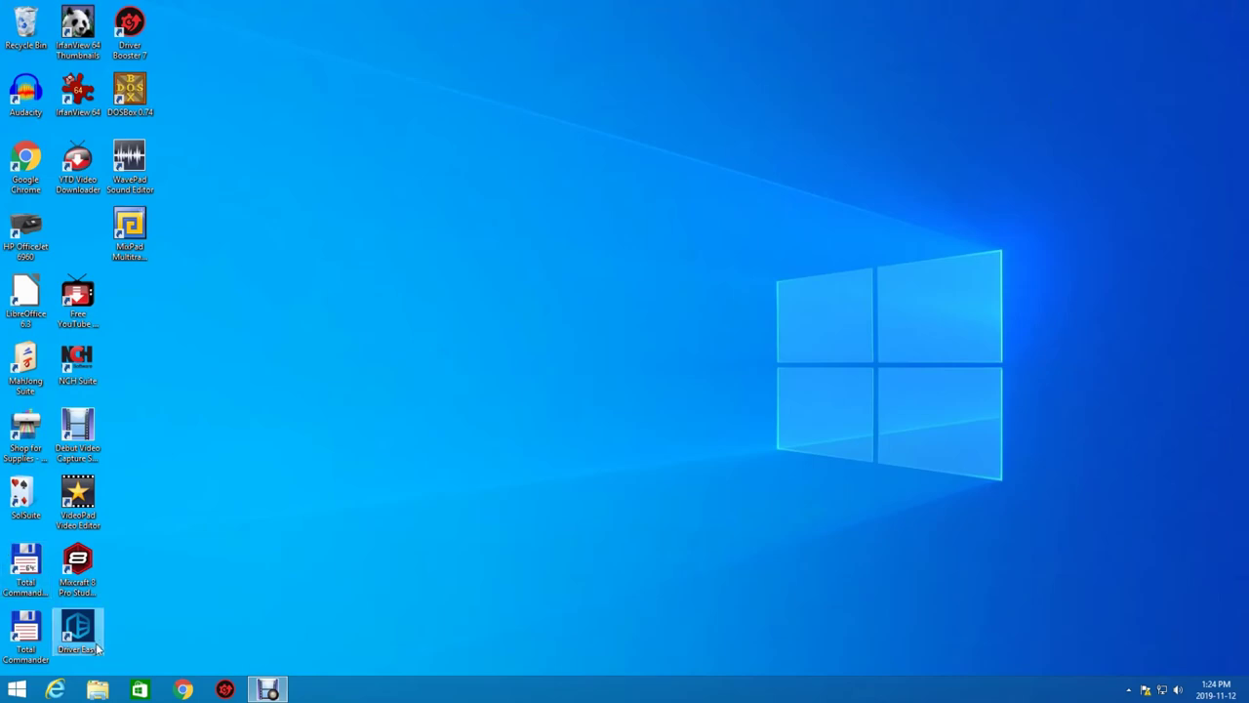
# - Open the Control Panel from the apps list and bring up its Sound settings
pyautogui.click(14, 691)
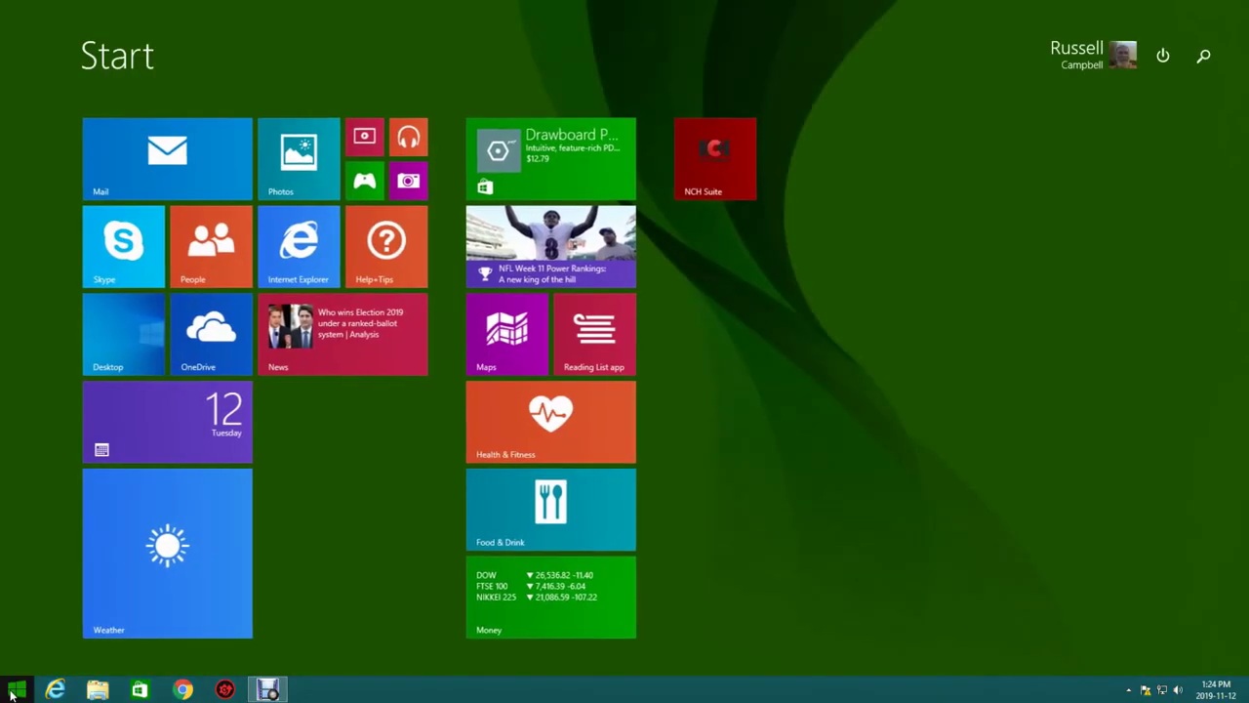
pyautogui.click(92, 680)
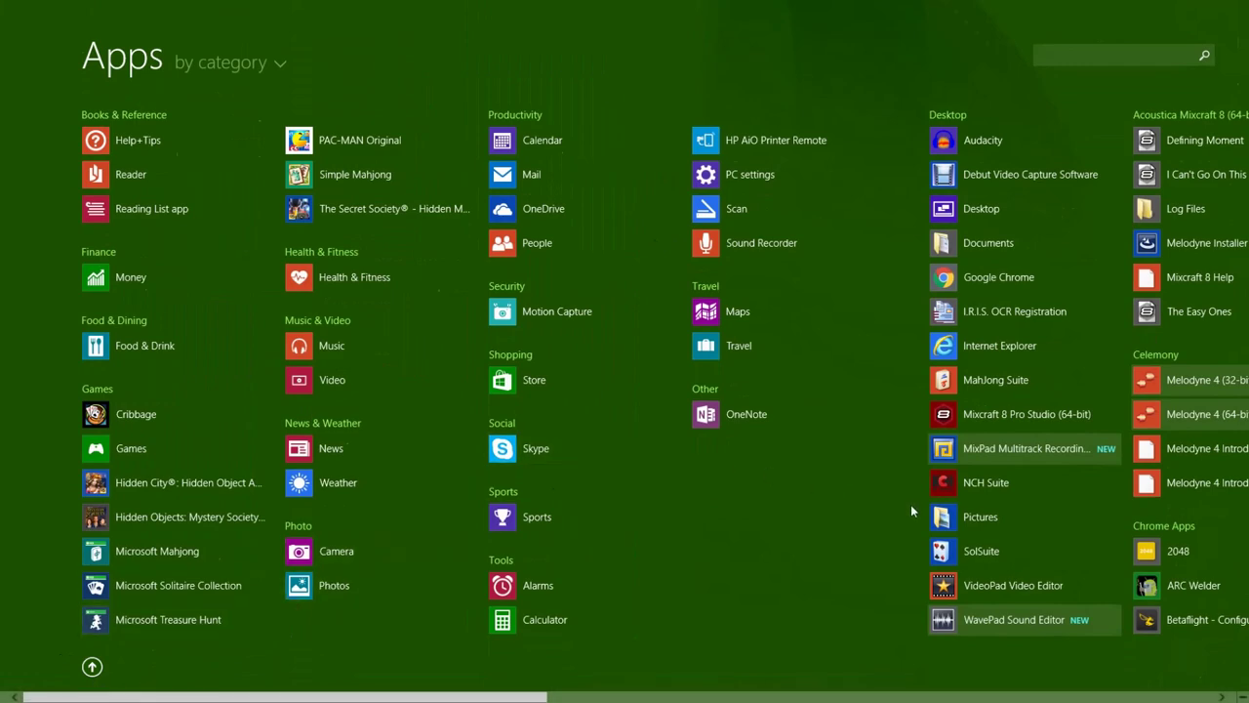
pyautogui.scroll(-15, 910, 504)
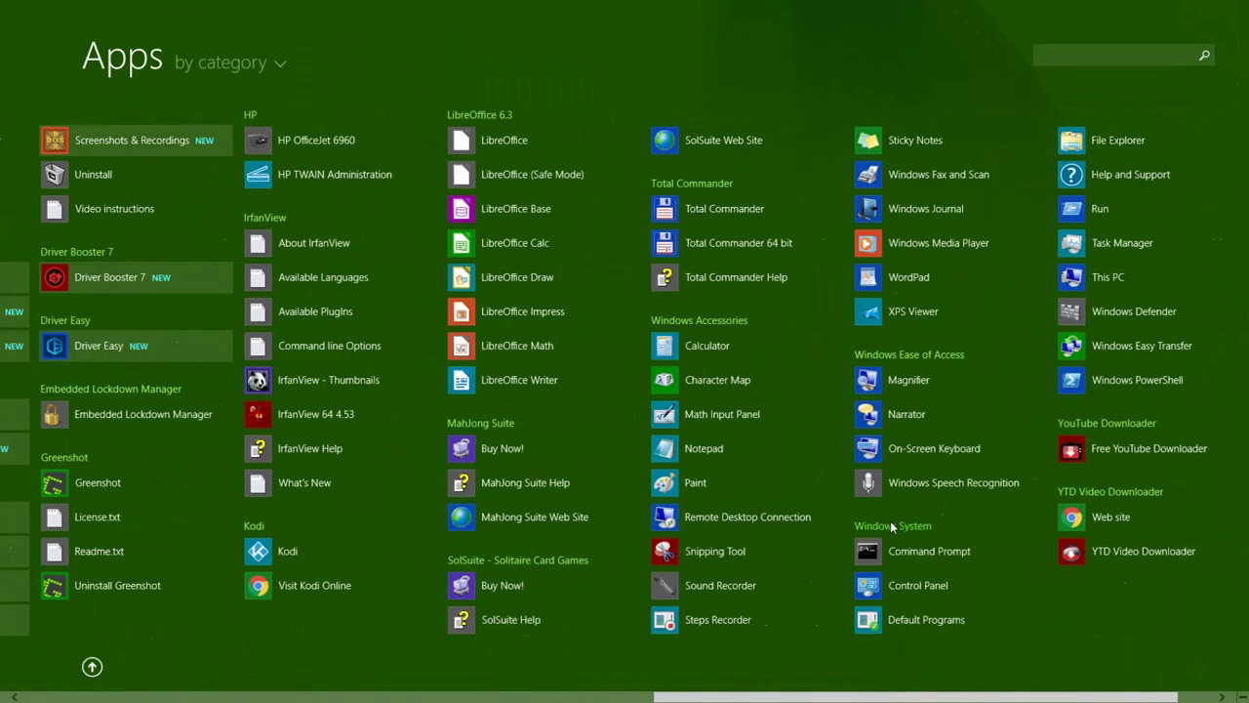
pyautogui.scroll(-1, 888, 522)
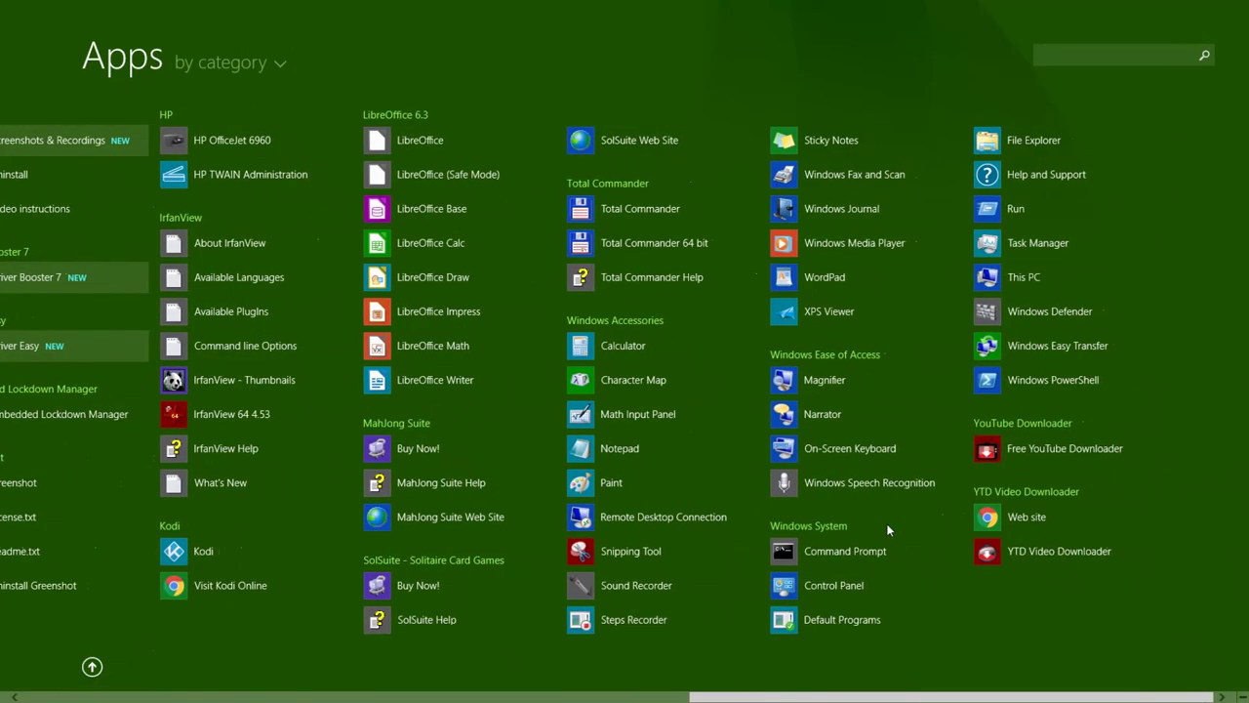
pyautogui.click(837, 587)
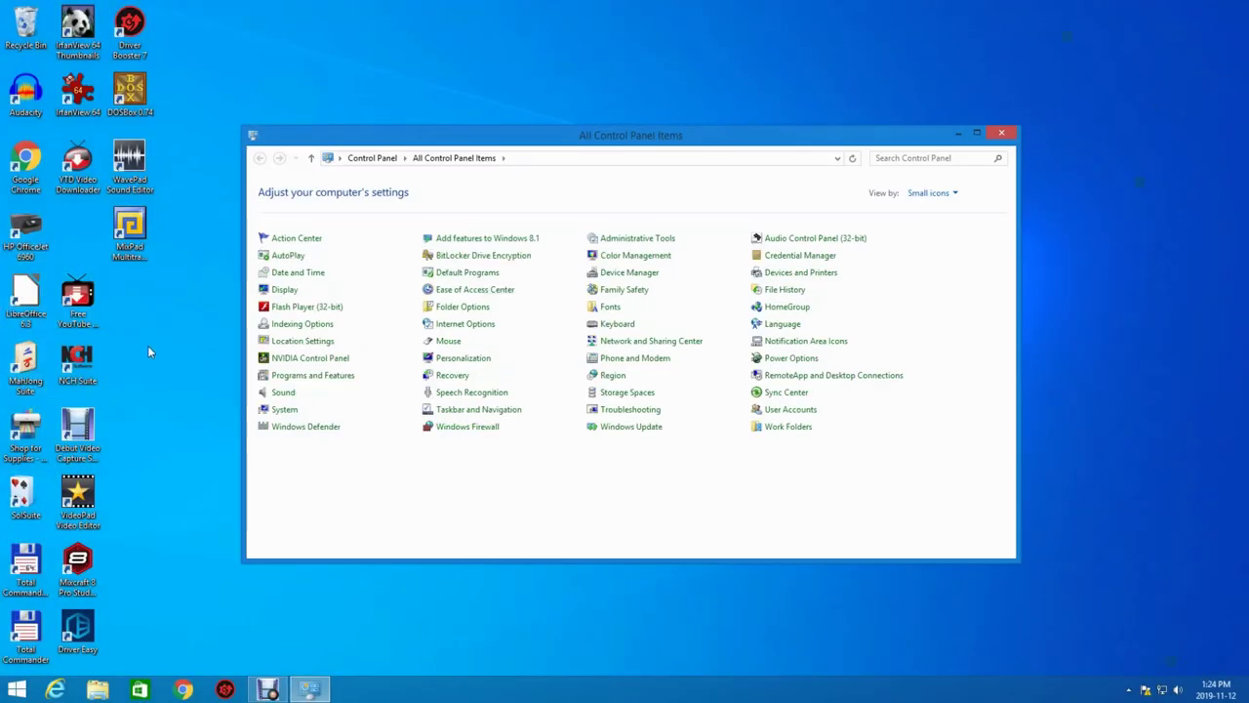
pyautogui.click(280, 393)
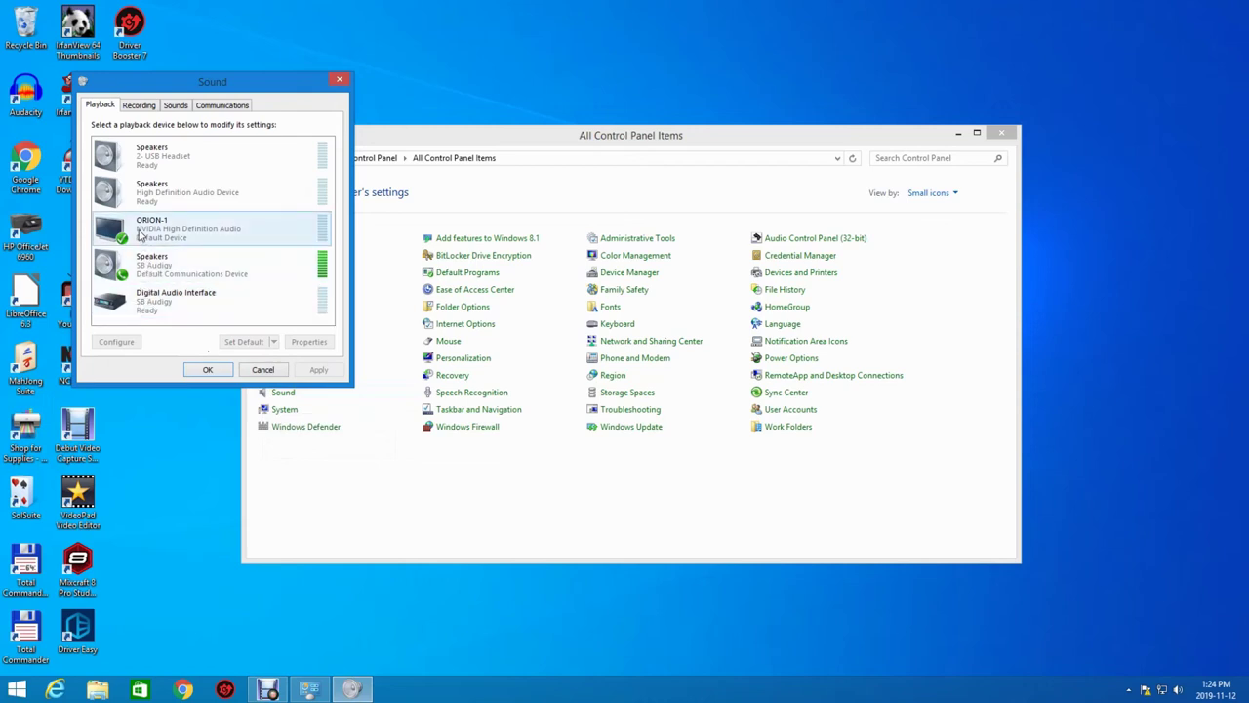
# - Check the properties of the SB Audigy Speakers playback device and close them
pyautogui.click(147, 260)
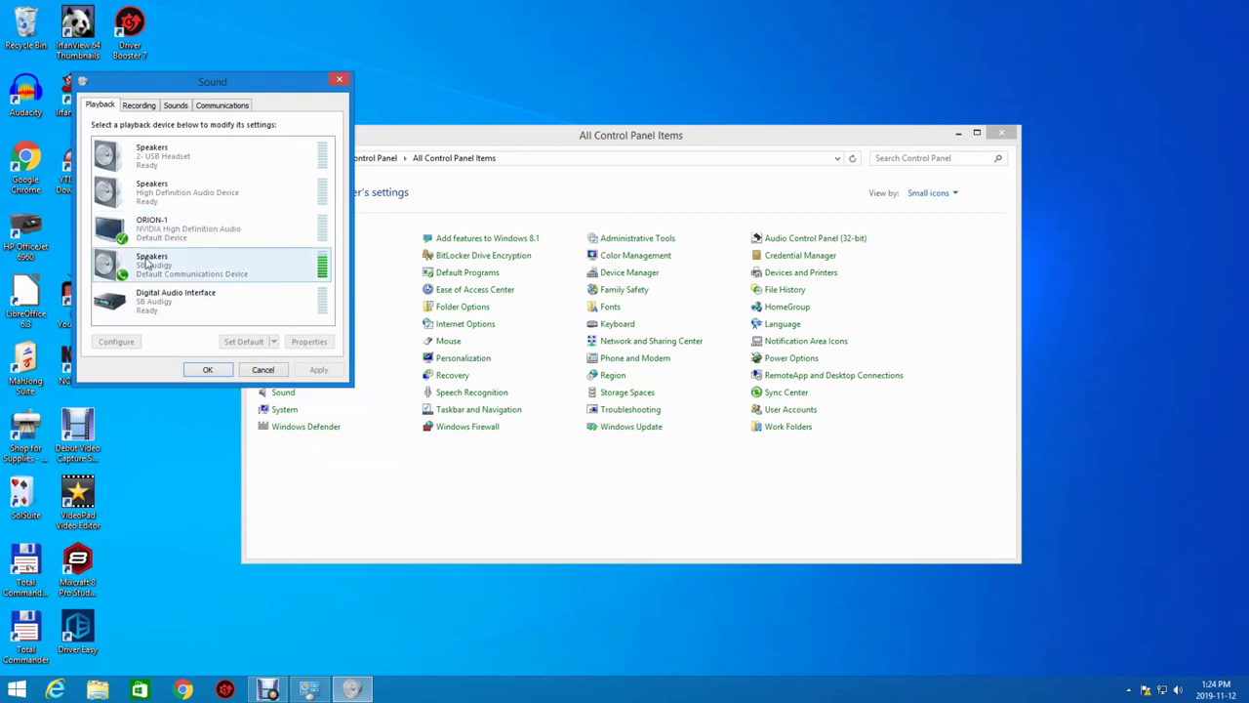
pyautogui.doubleClick(147, 262)
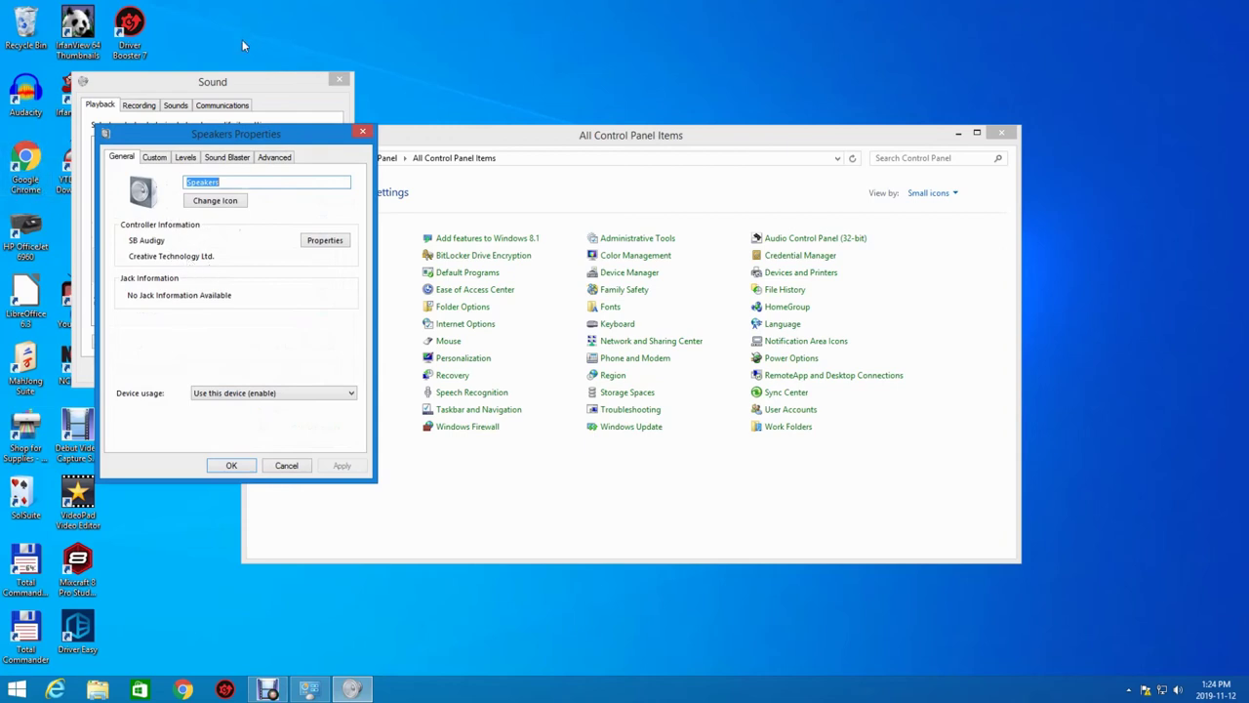
pyautogui.click(362, 132)
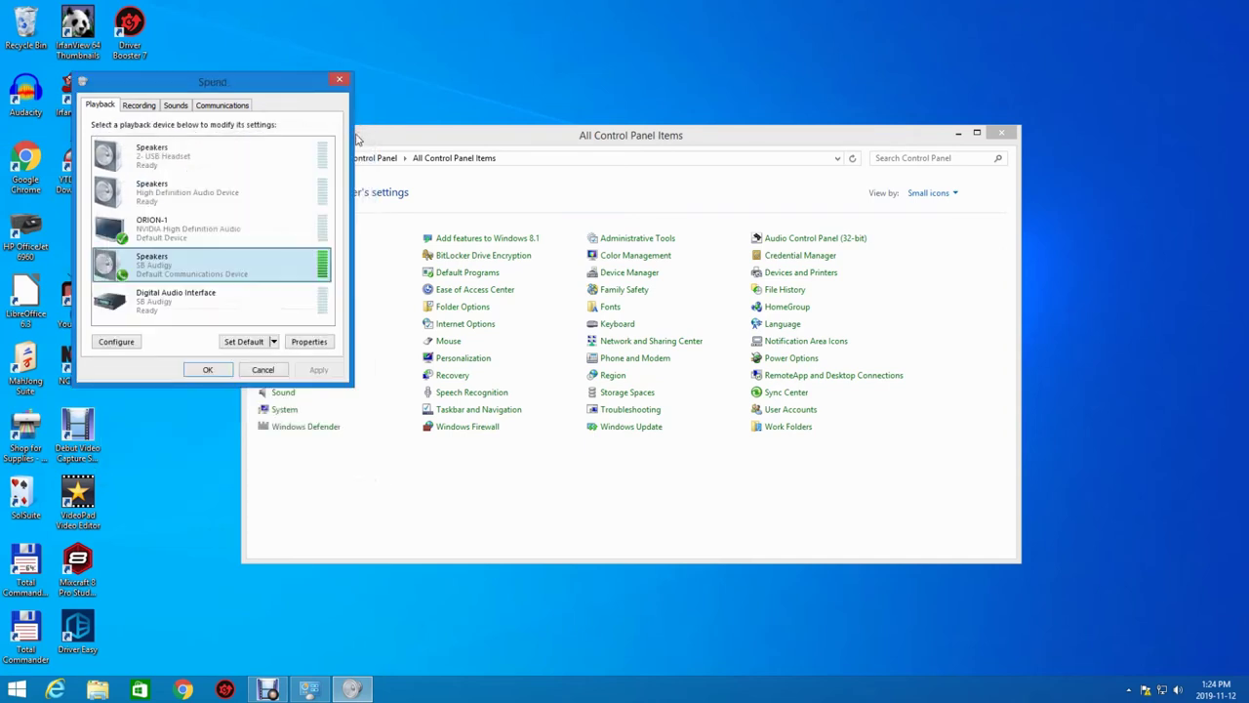
# - Check the listening and monitoring settings of the SB Audigy Line-In recording device
pyautogui.click(147, 107)
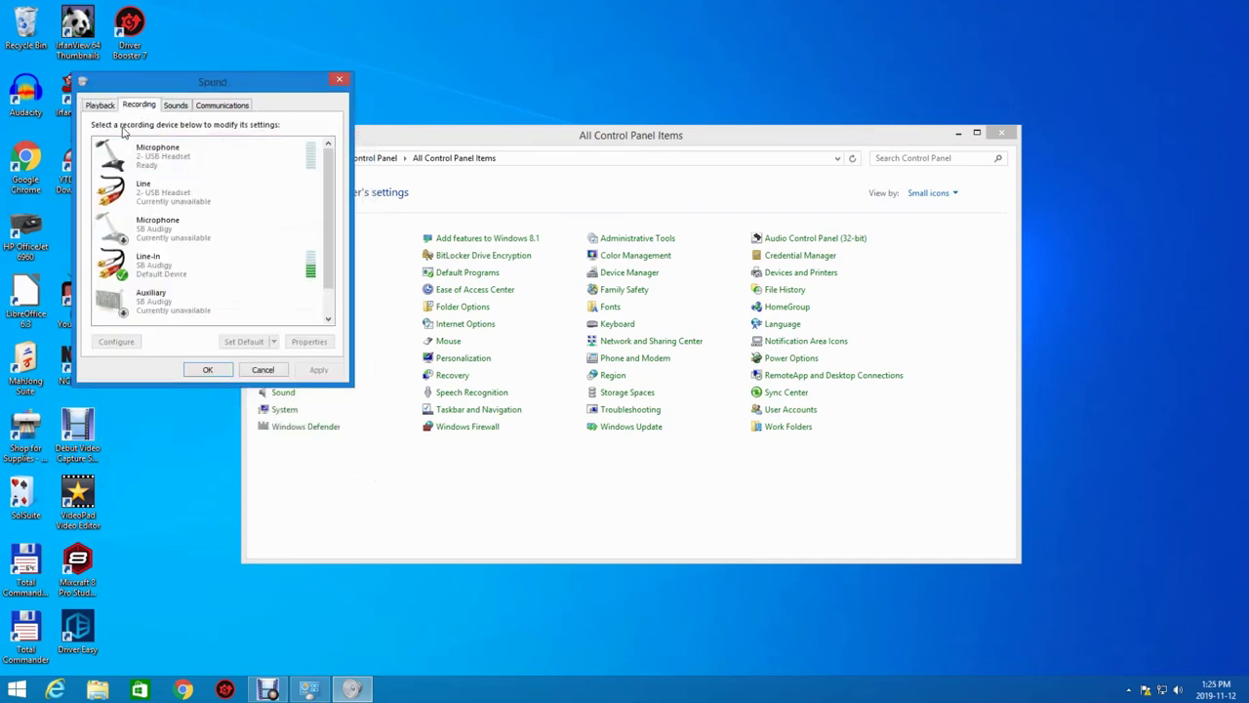
pyautogui.doubleClick(168, 267)
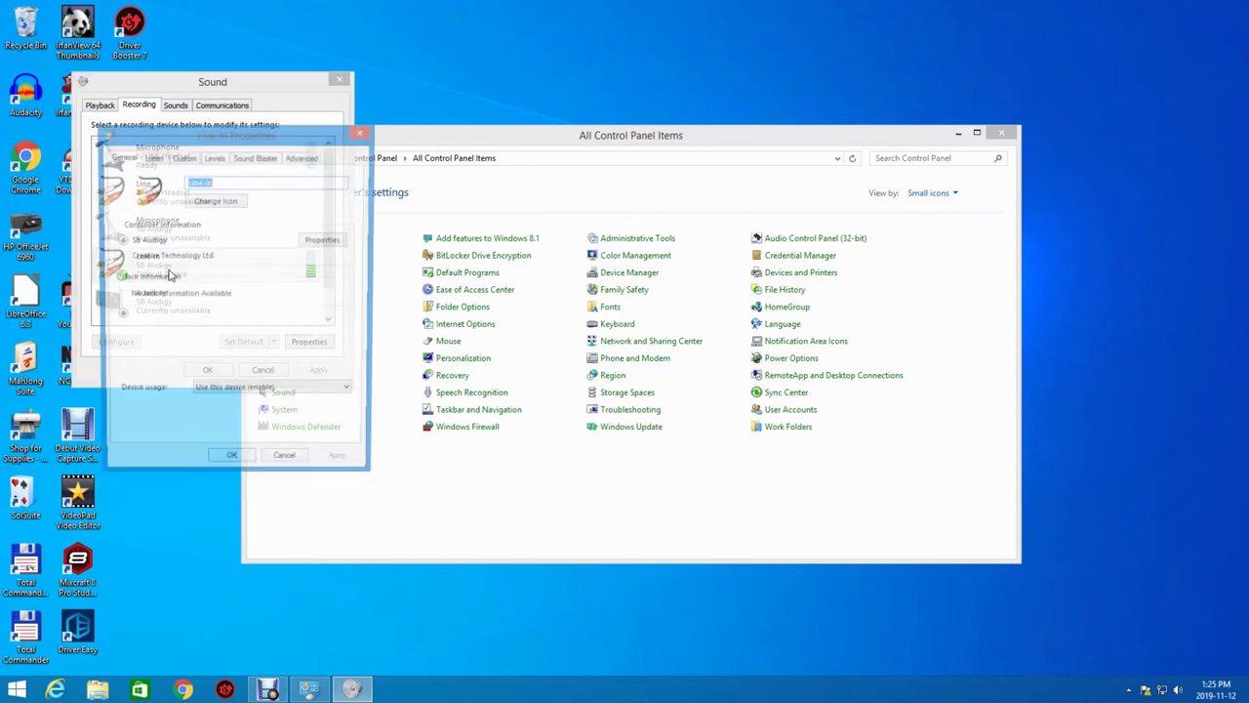
pyautogui.click(151, 158)
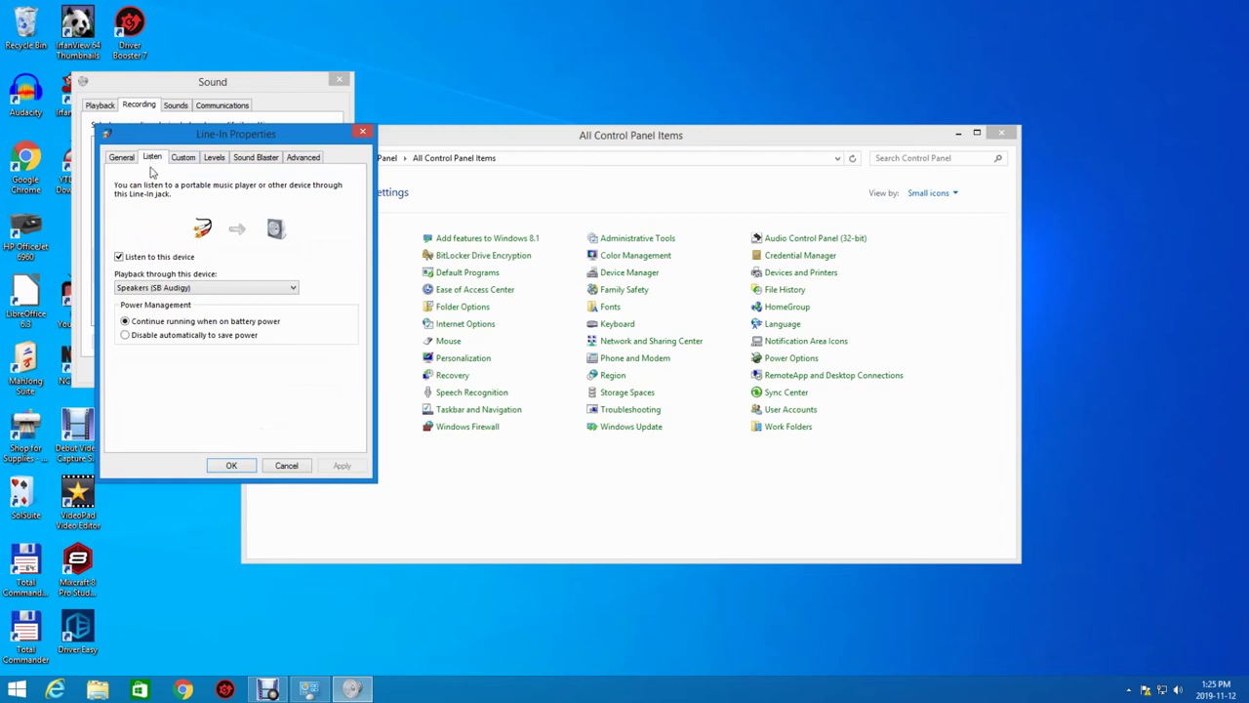
pyautogui.click(183, 158)
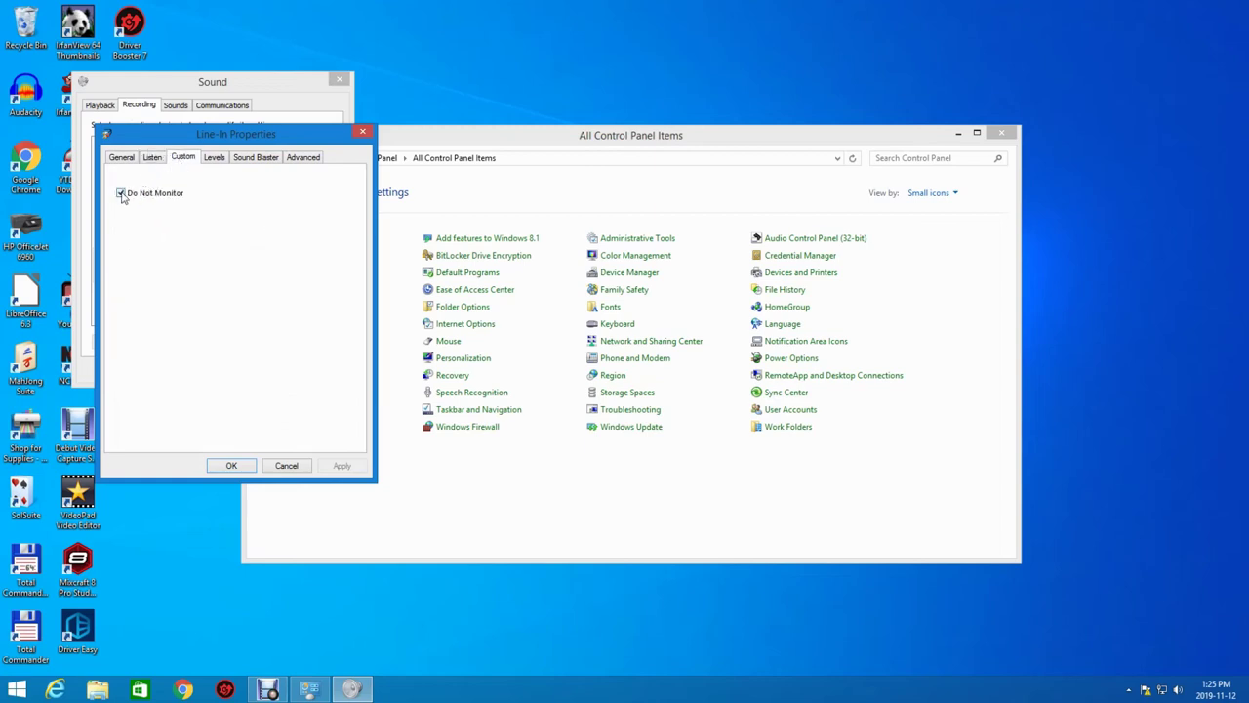
# - Set the Line-In level to 20, check its Sound Blaster enhancement settings, and close the properties
pyautogui.click(208, 160)
pyautogui.moveTo(178, 203); pyautogui.dragTo(149, 212)
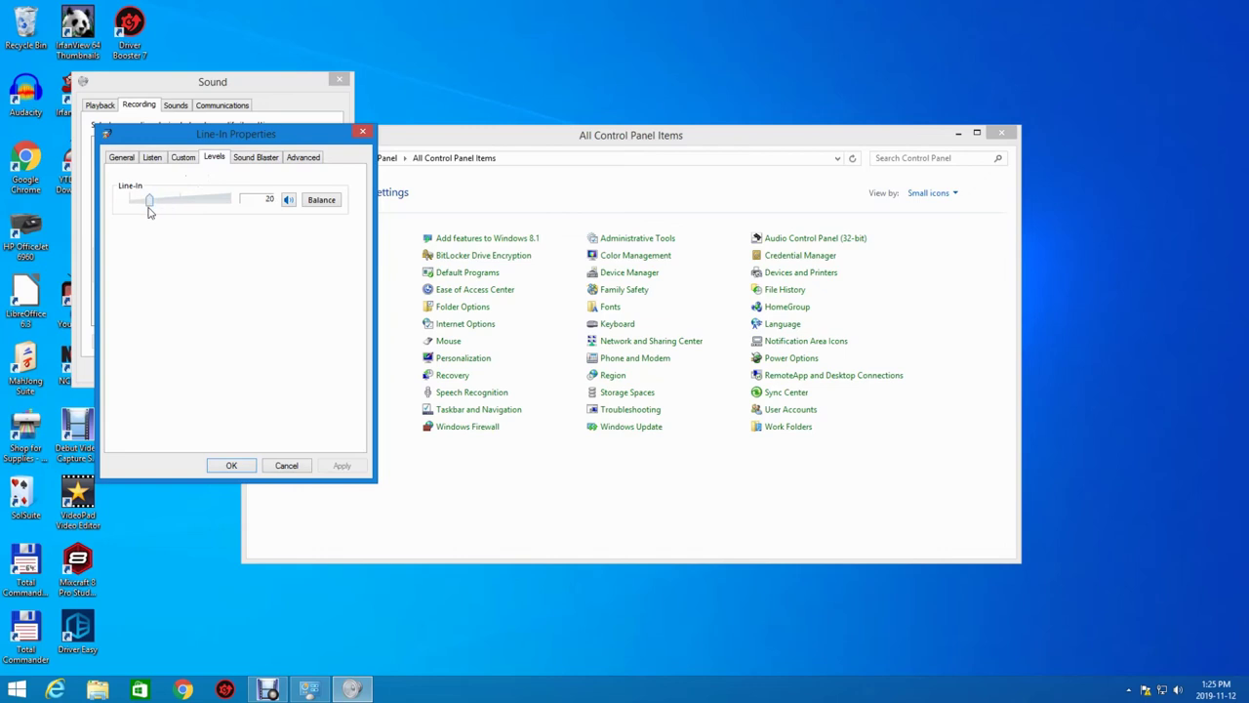
pyautogui.click(240, 161)
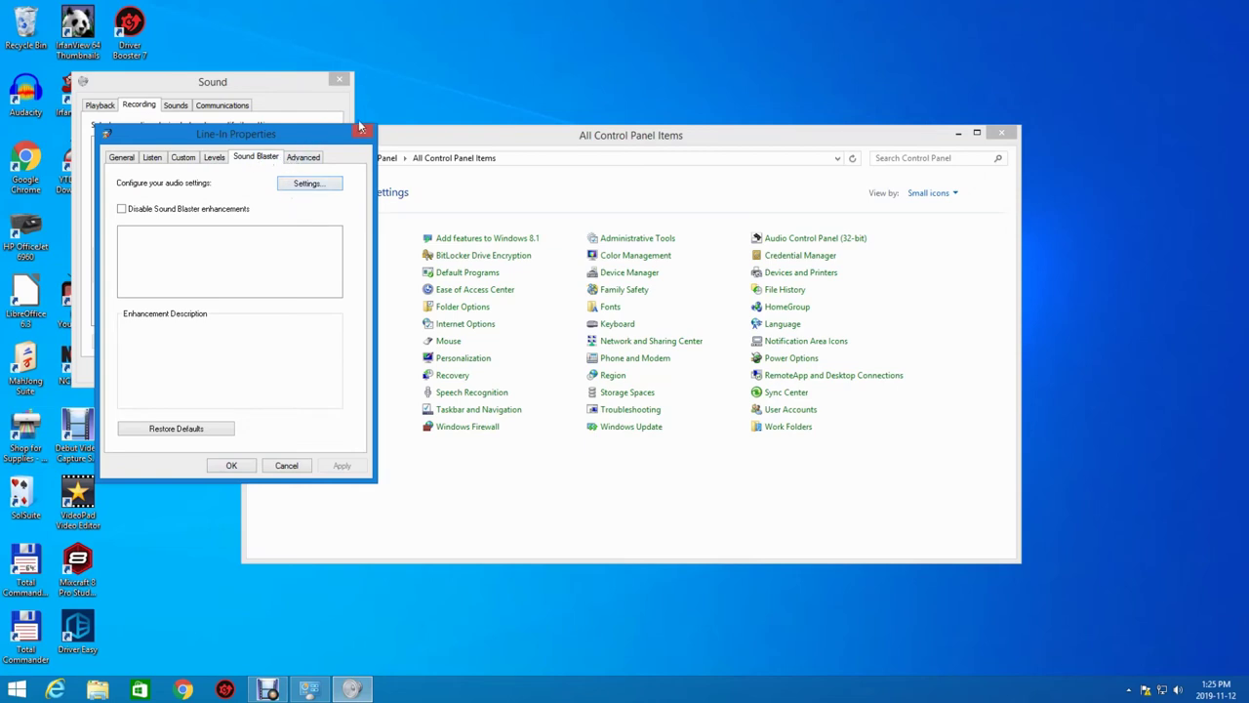
pyautogui.click(361, 131)
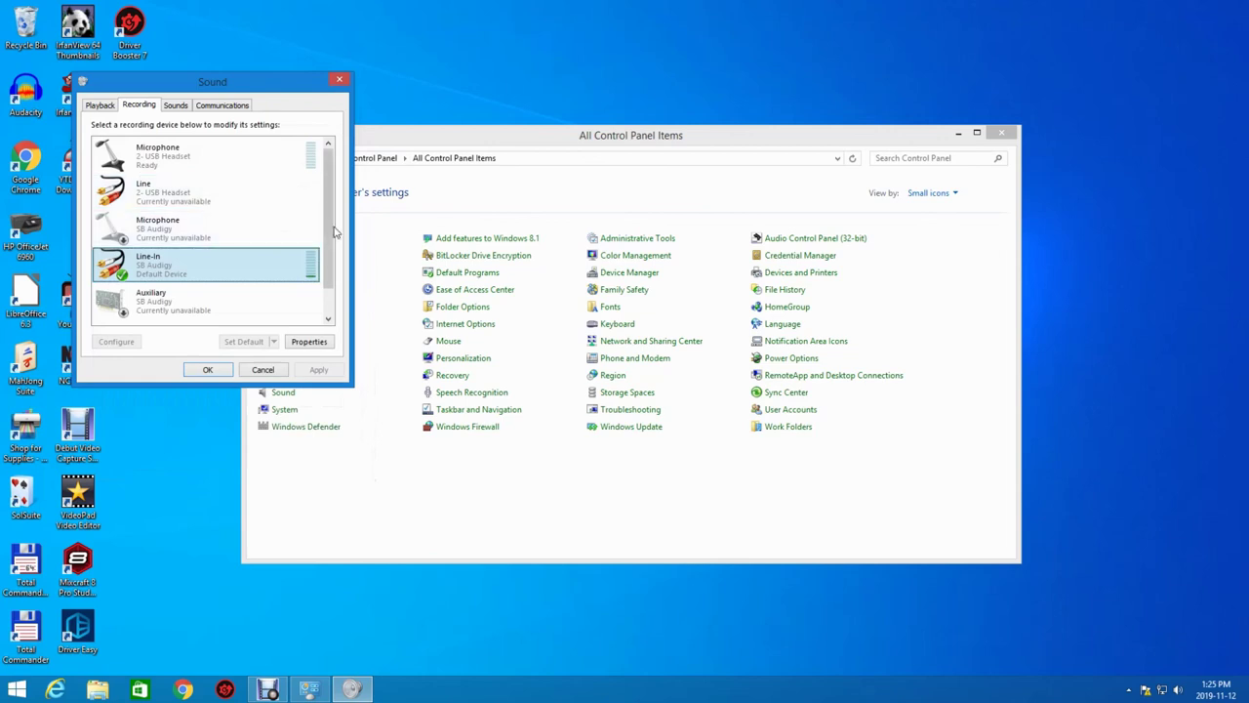
# - Check the SB Audigy speaker configuration and output audio quality in the Audio Control Panel, and close it
pyautogui.click(809, 242)
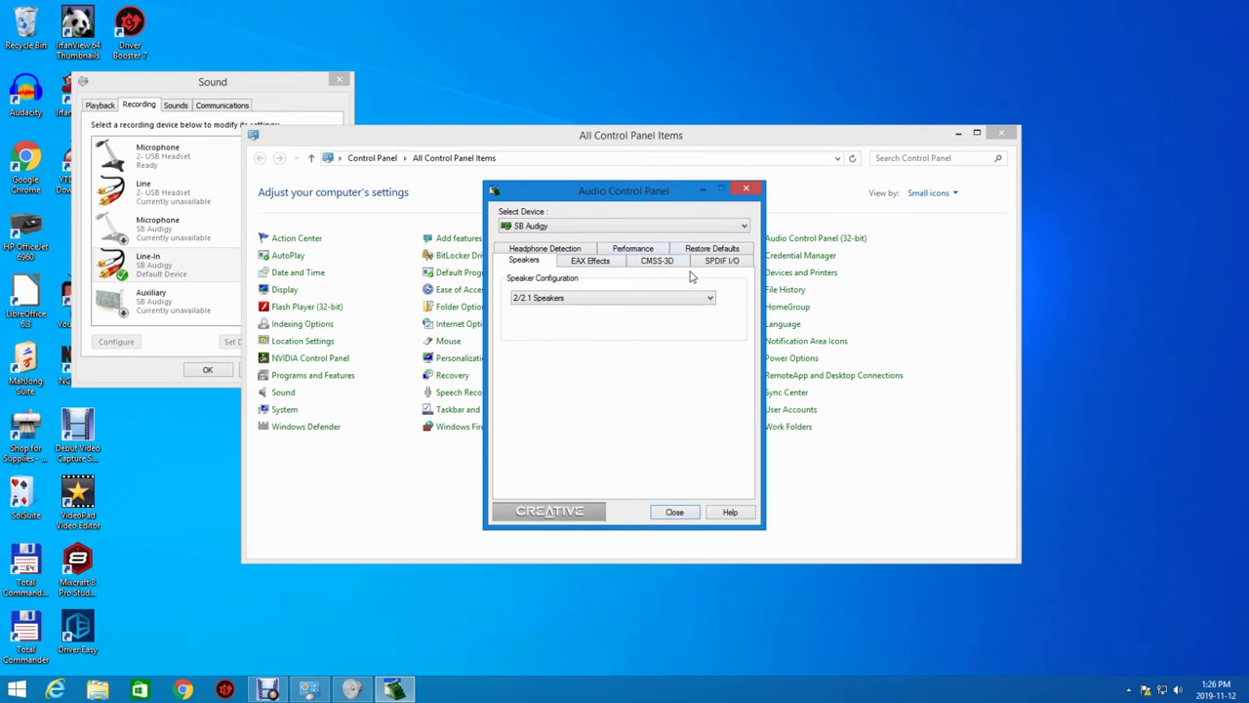
pyautogui.click(616, 250)
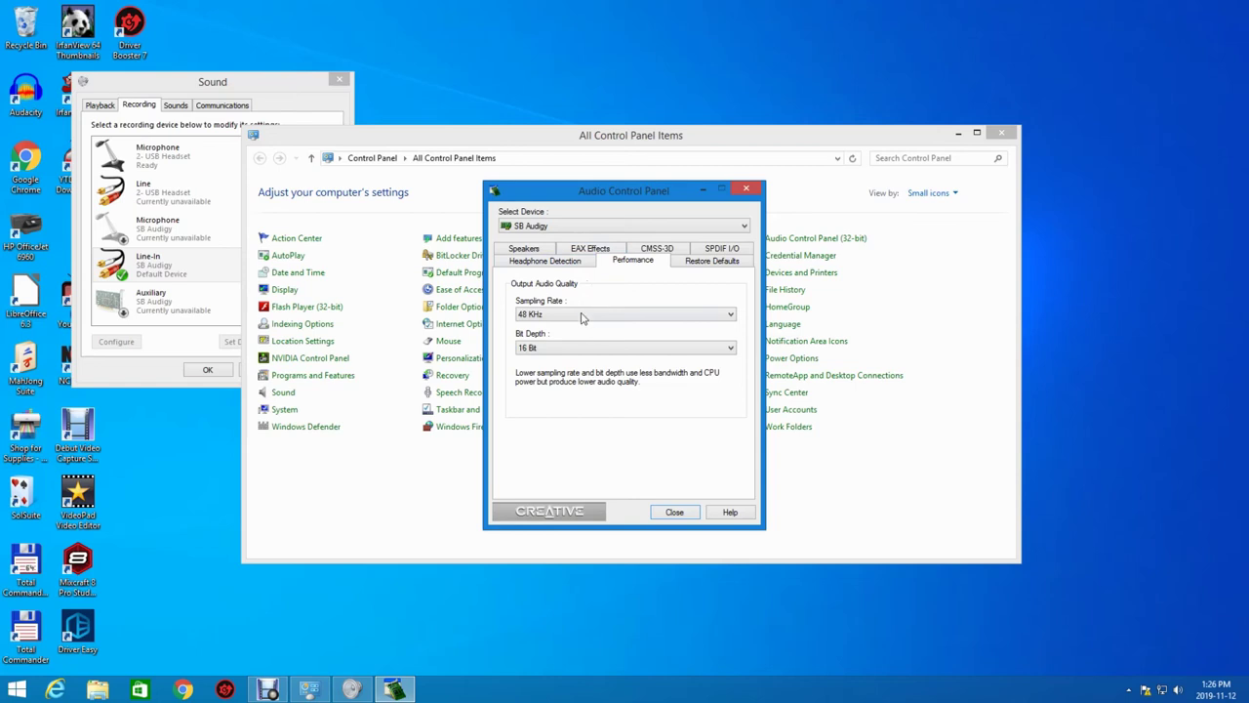
pyautogui.click(746, 189)
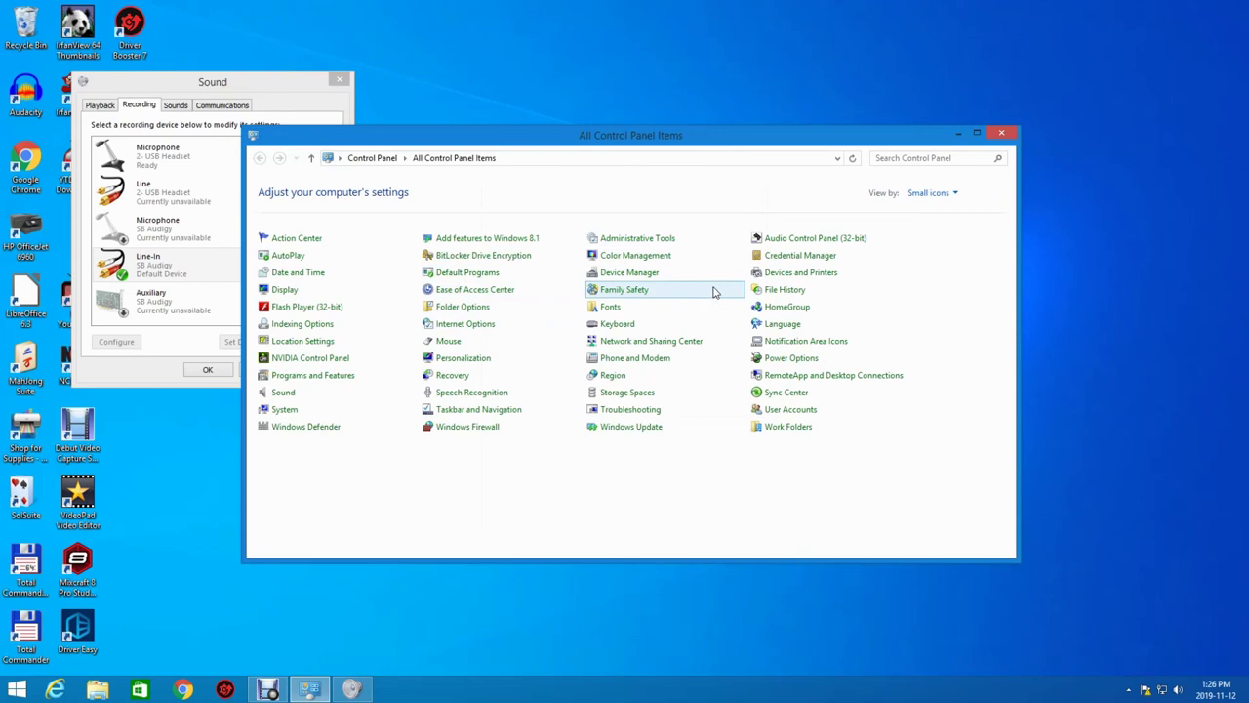
# - Return to the Sound settings and check the available device options for Line-In and the ORION-1 playback device
pyautogui.click(354, 394)
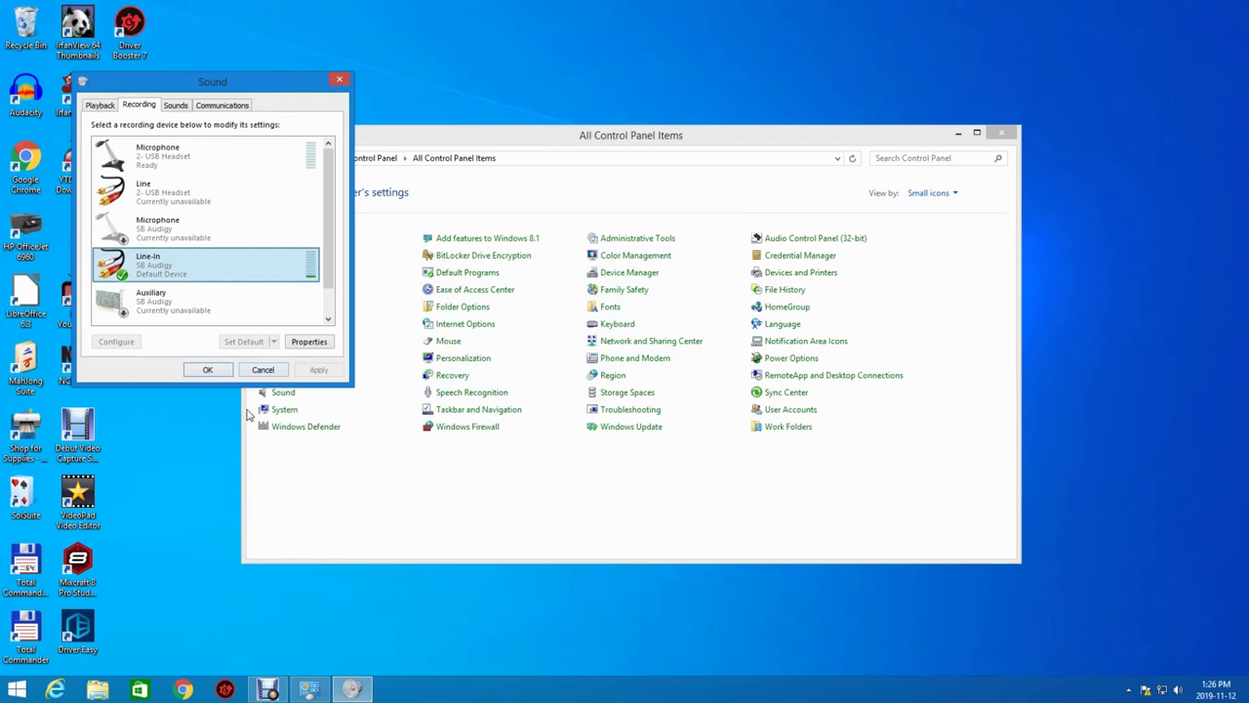
pyautogui.rightClick(191, 260)
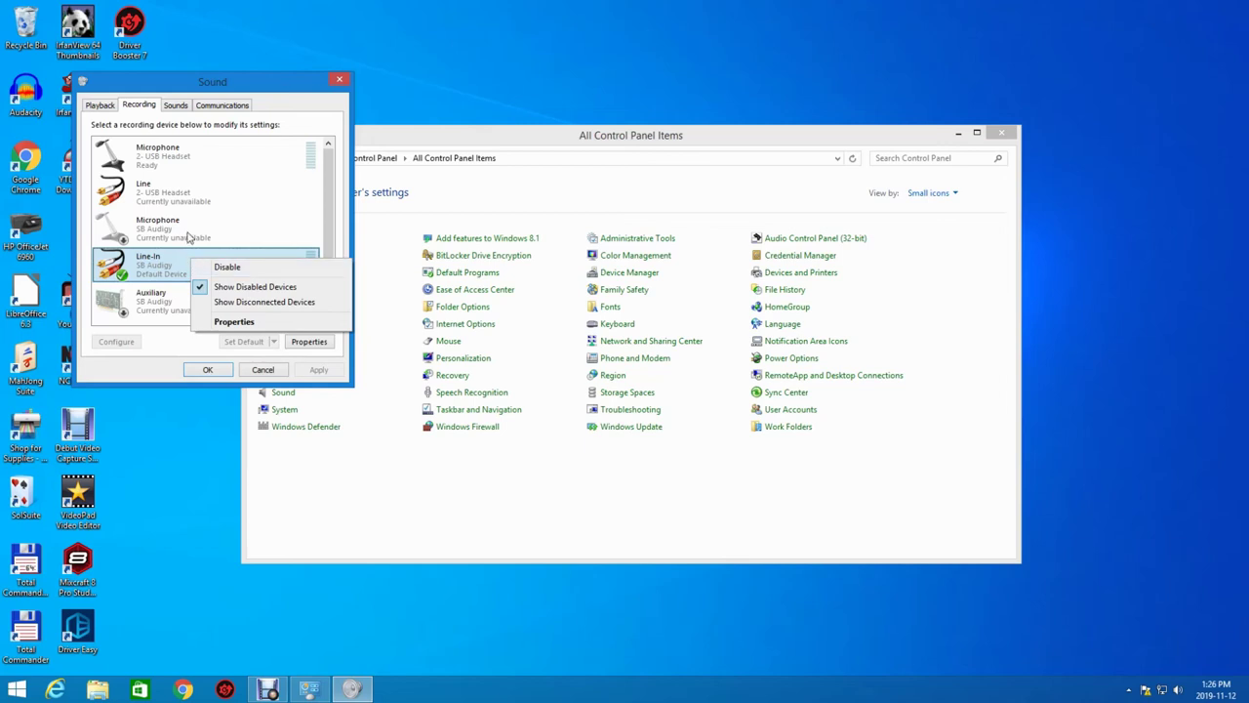
pyautogui.click(101, 106)
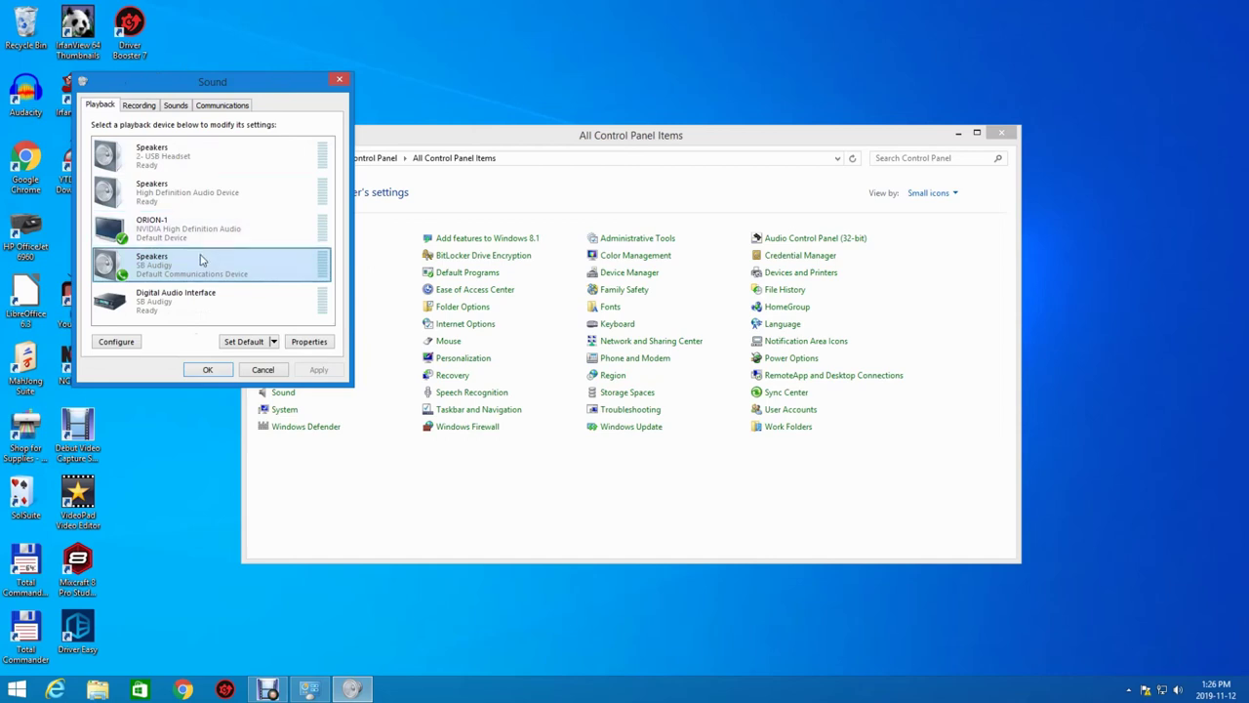
pyautogui.rightClick(185, 230)
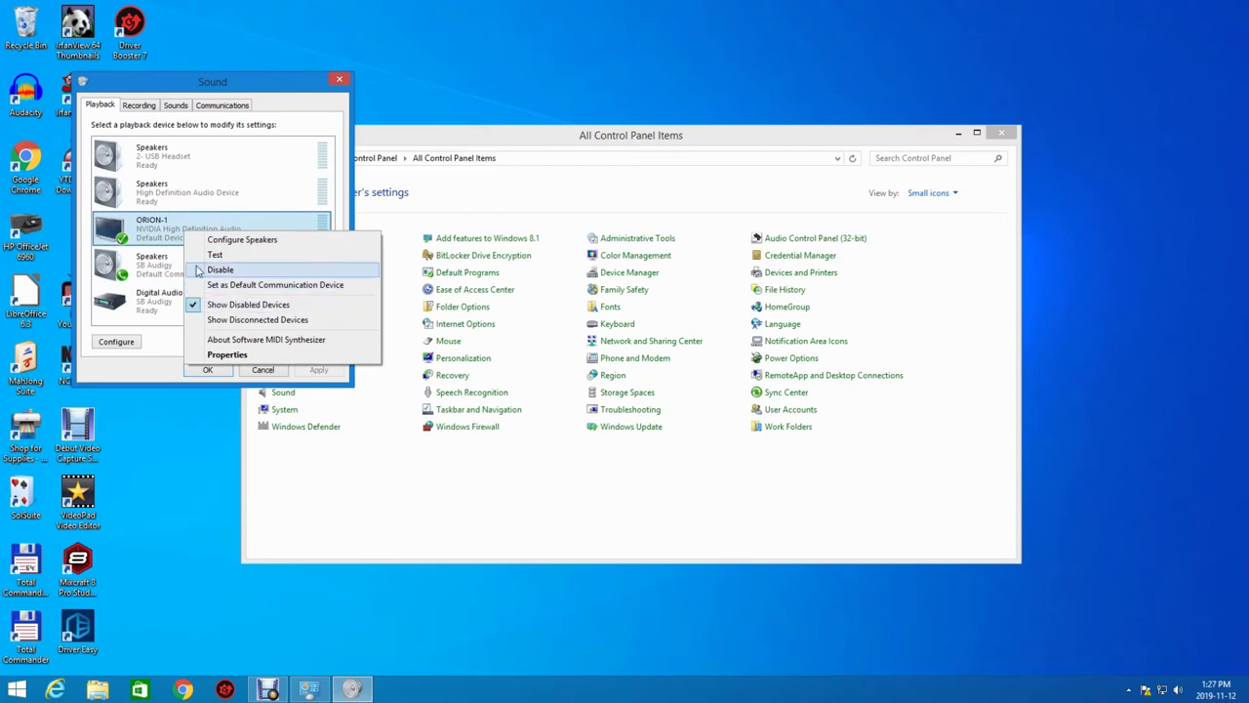
pyautogui.click(160, 269)
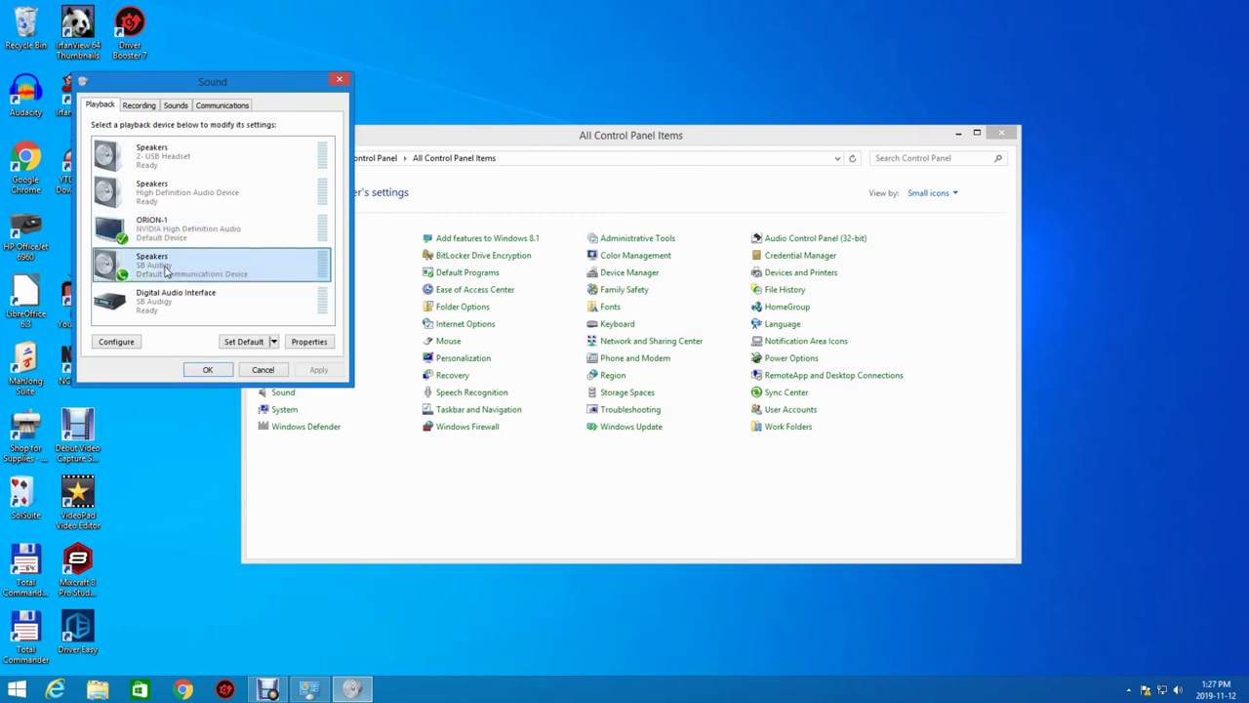
# - Test the SB Audigy Speakers playback device, and disable it
pyautogui.rightClick(167, 268)
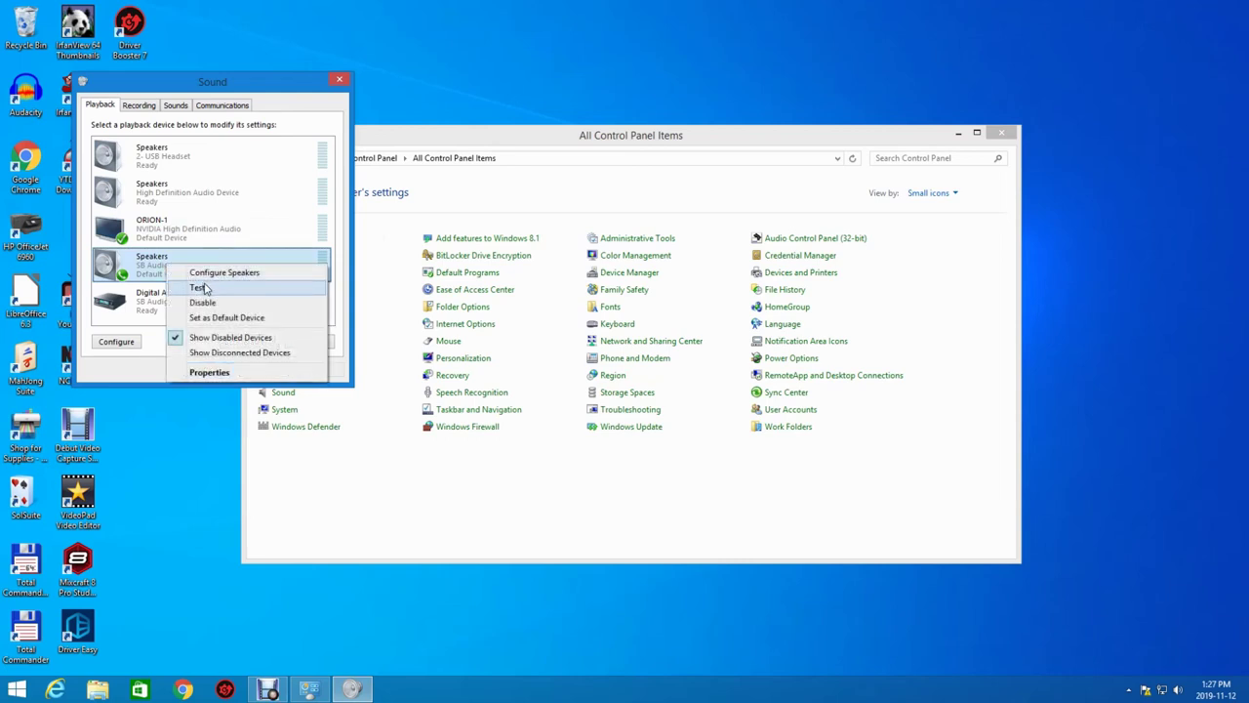
pyautogui.click(203, 287)
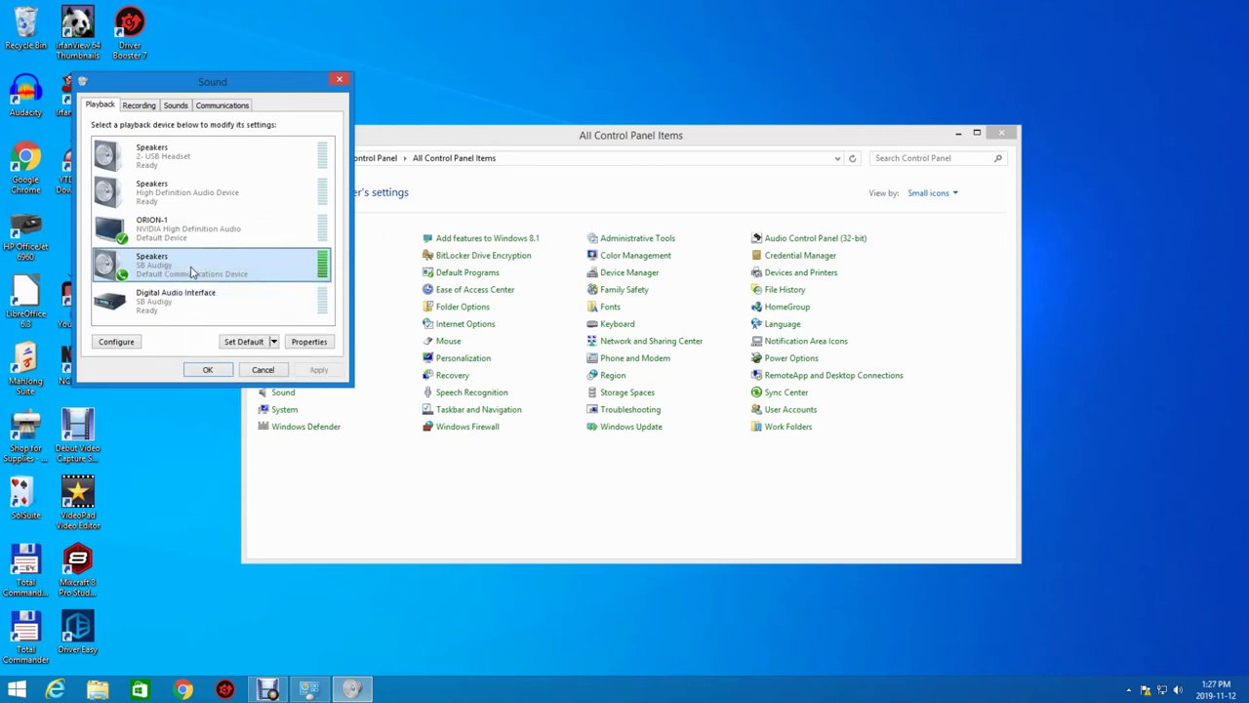
pyautogui.rightClick(193, 272)
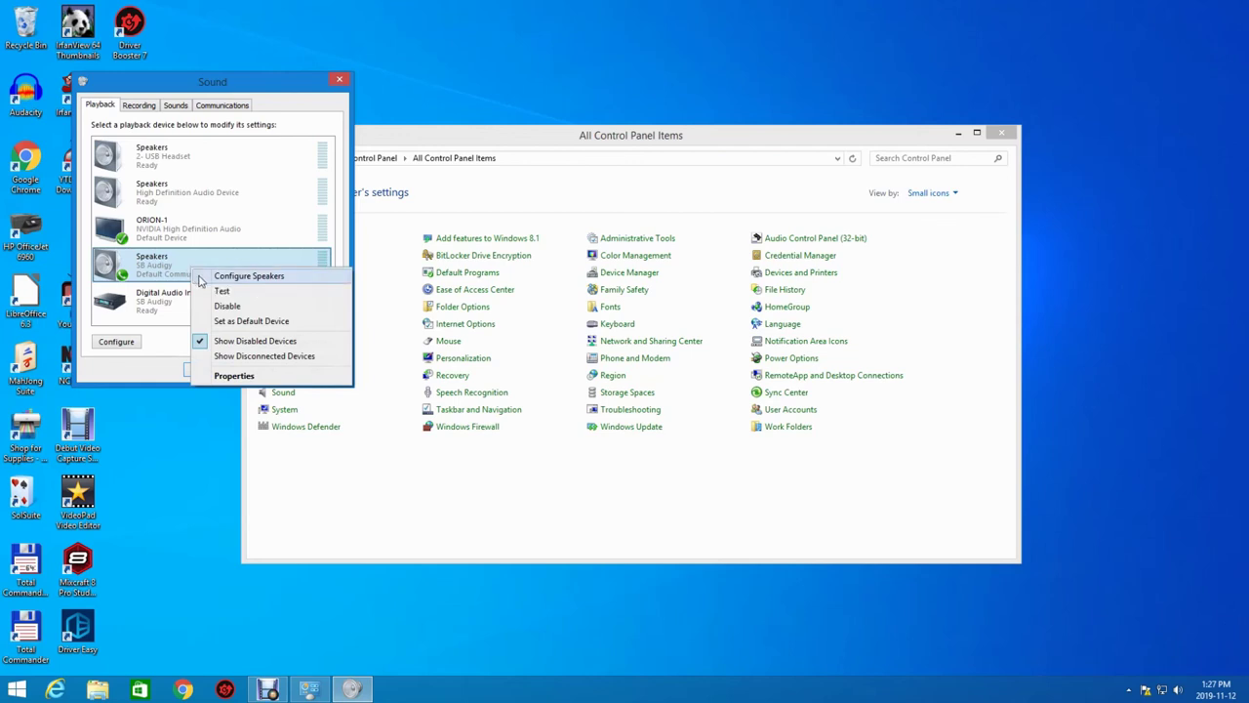
pyautogui.click(218, 306)
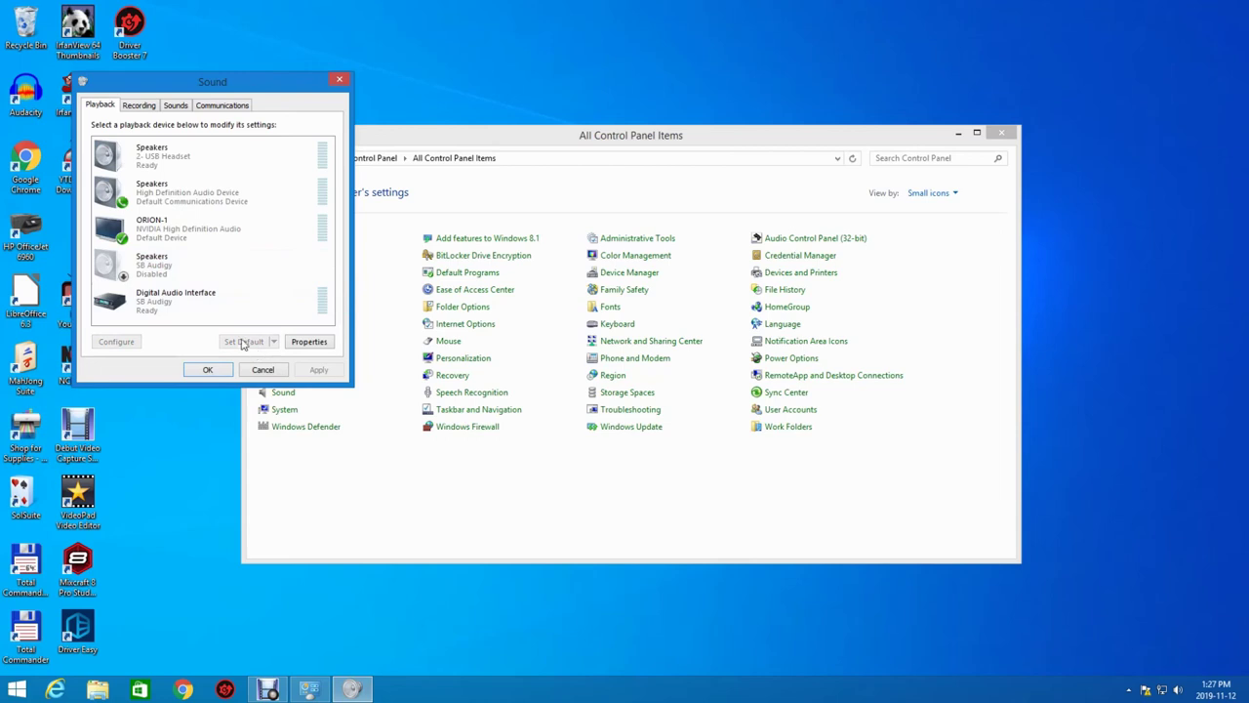
pyautogui.click(215, 308)
# - Hide disabled playback devices and check the properties of the High Definition Audio Device speakers
pyautogui.click(201, 189)
pyautogui.rightClick(188, 190)
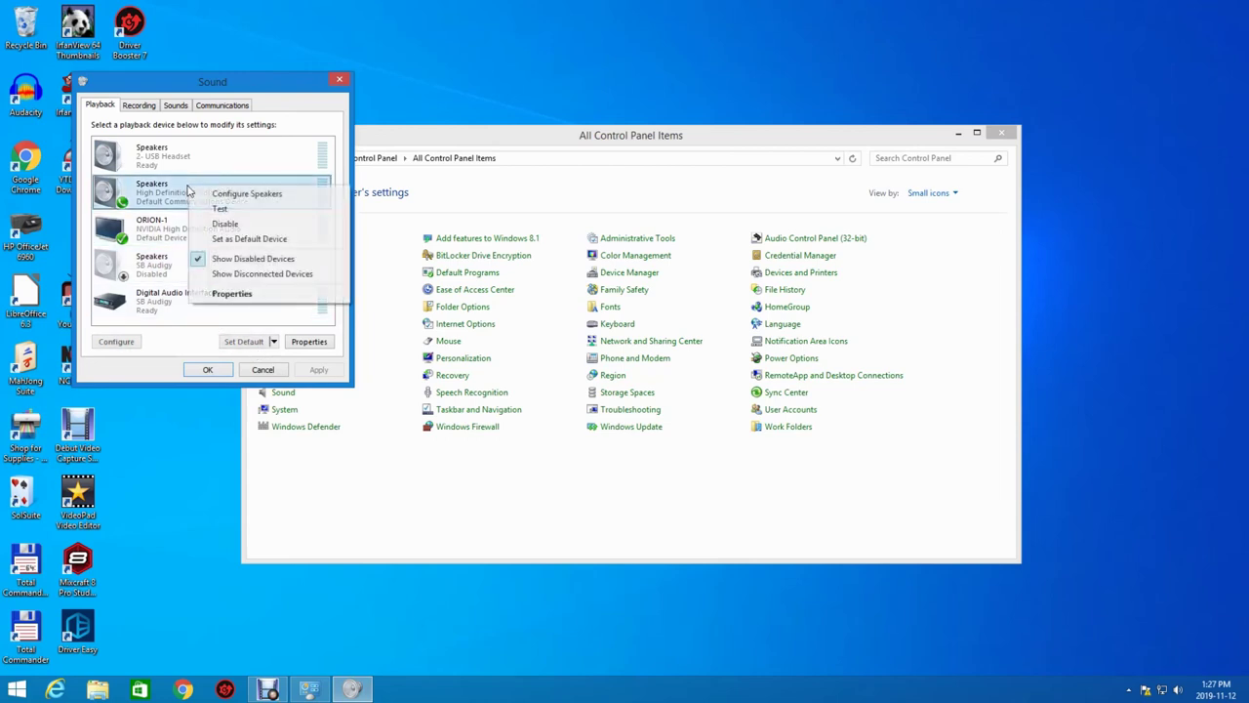
pyautogui.click(237, 260)
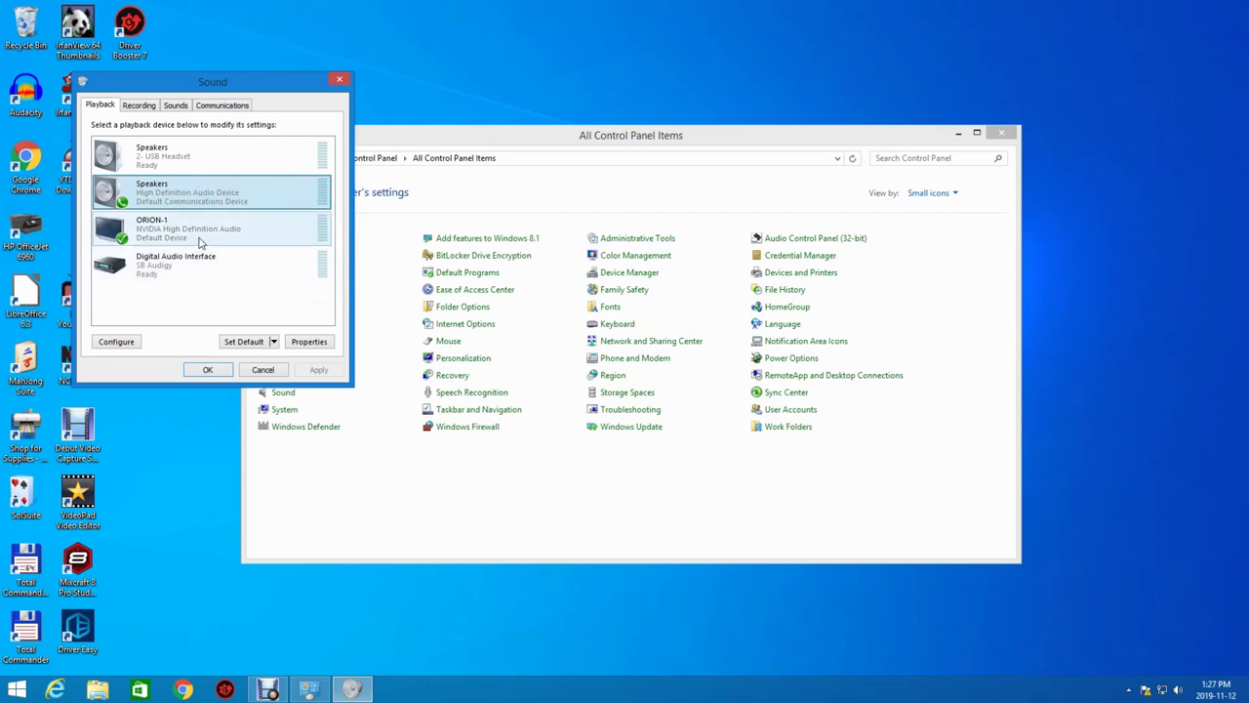
pyautogui.hotkey('alt', 'p')
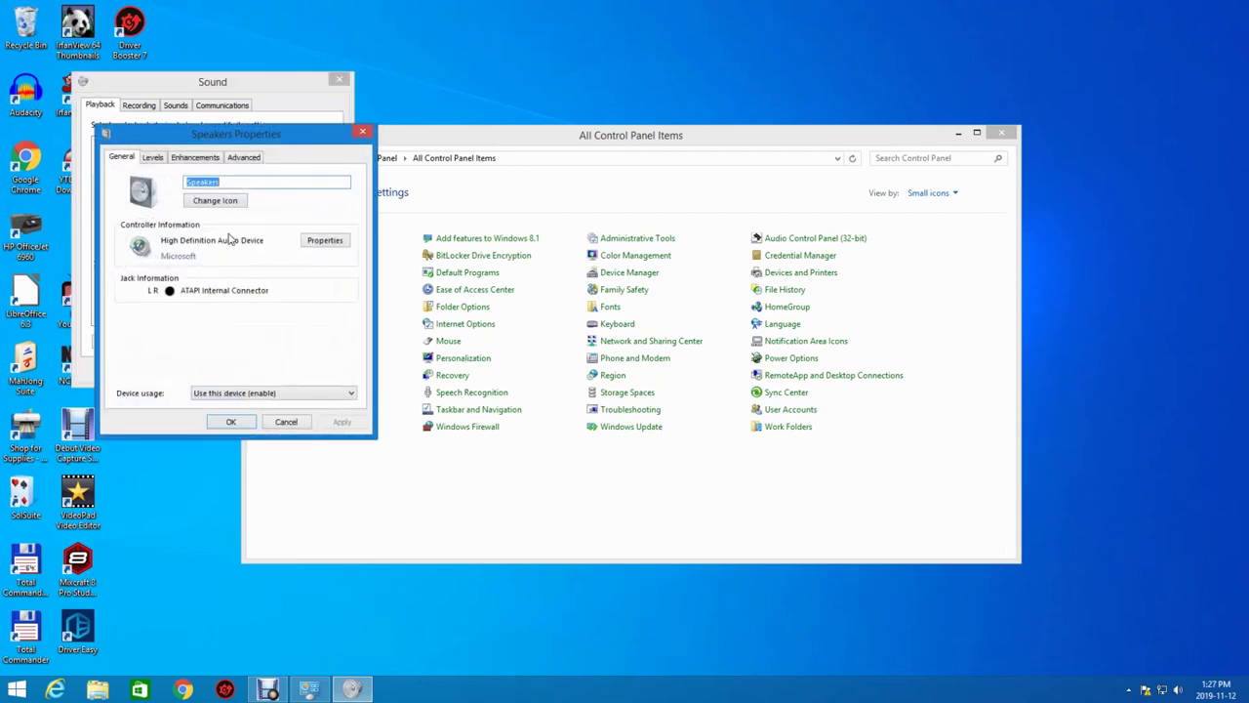
pyautogui.click(358, 133)
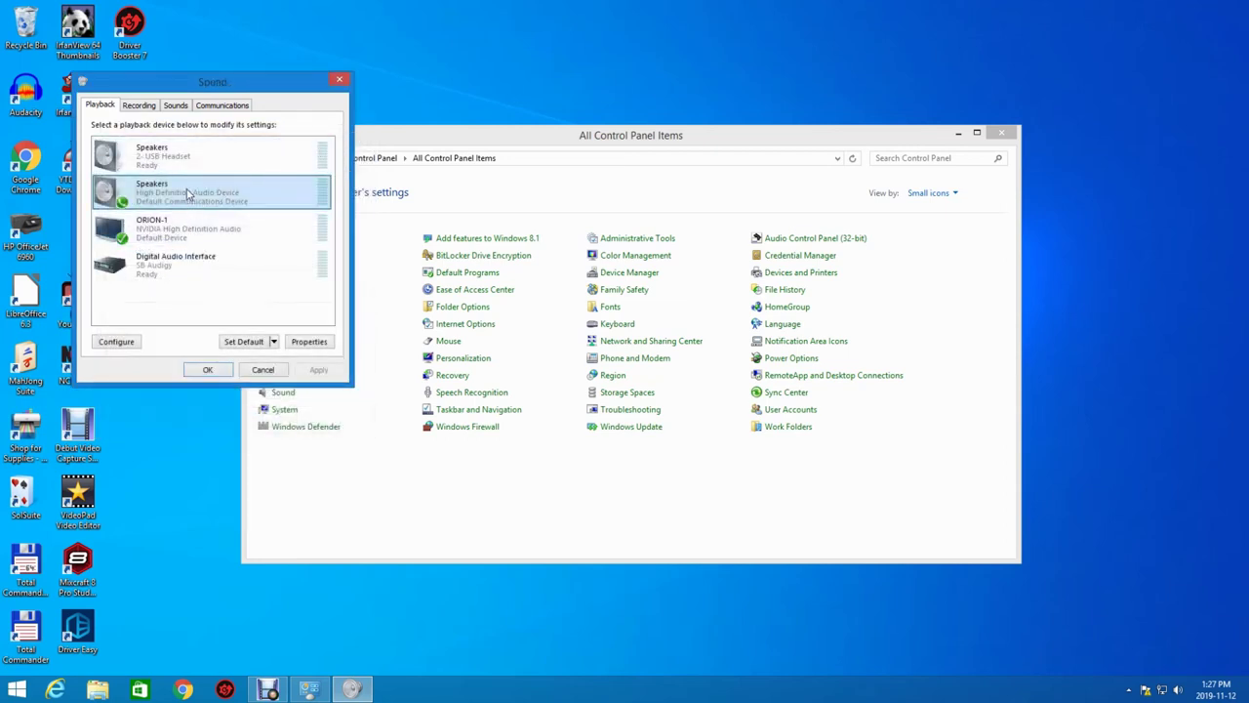
# - Show disabled playback devices again and open the properties of the ORION-1 NVIDIA playback device
pyautogui.rightClick(187, 218)
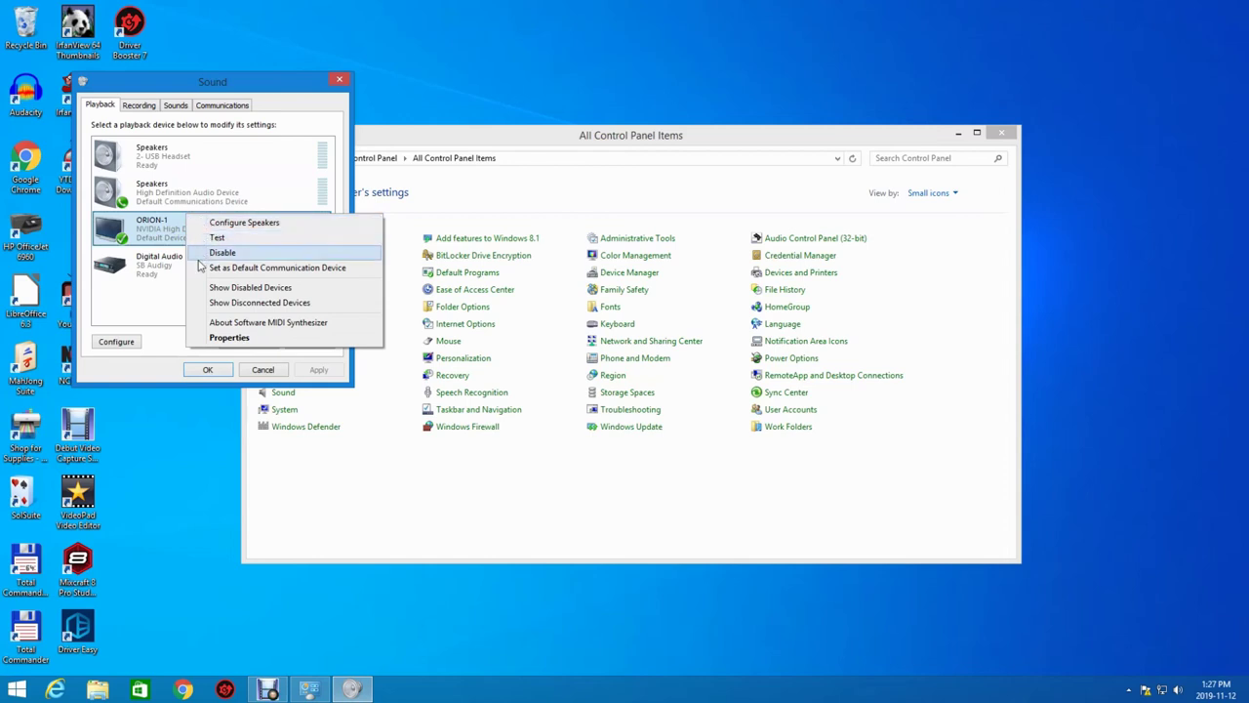
pyautogui.click(222, 287)
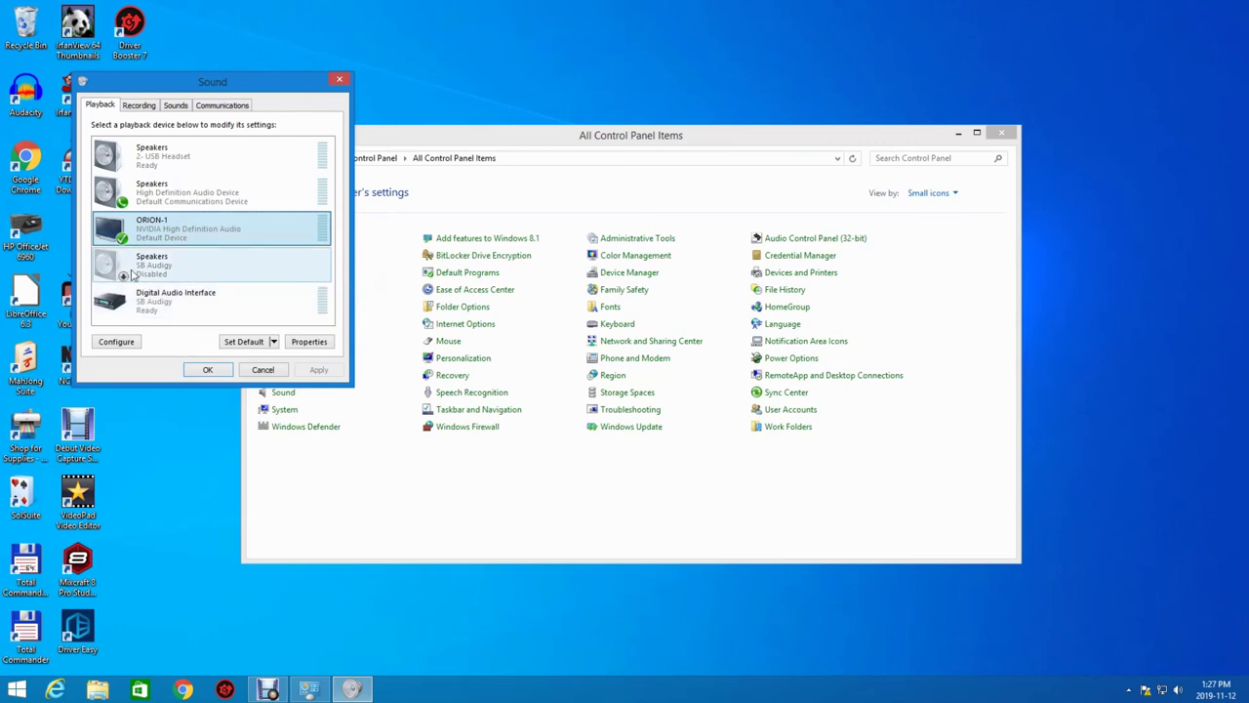
pyautogui.hotkey('alt', 'p')
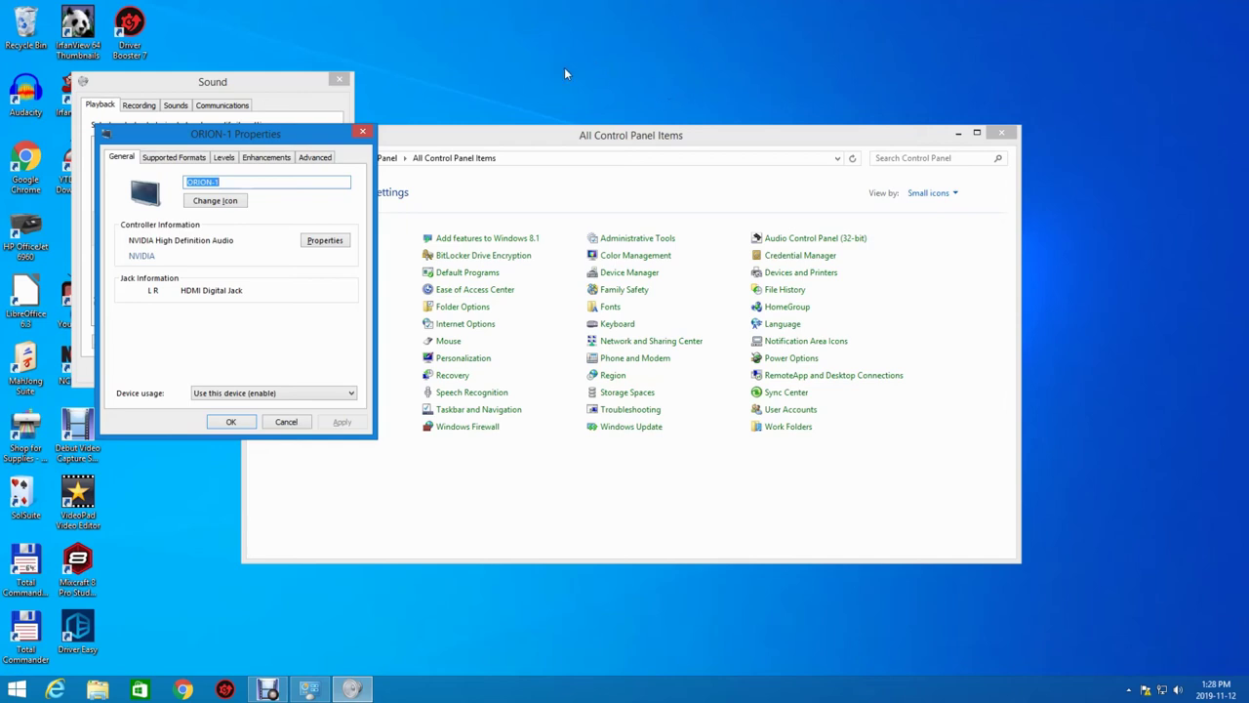
# - Preview the sound through the ORION-1 playback device from its enhancement settings
pyautogui.click(276, 158)
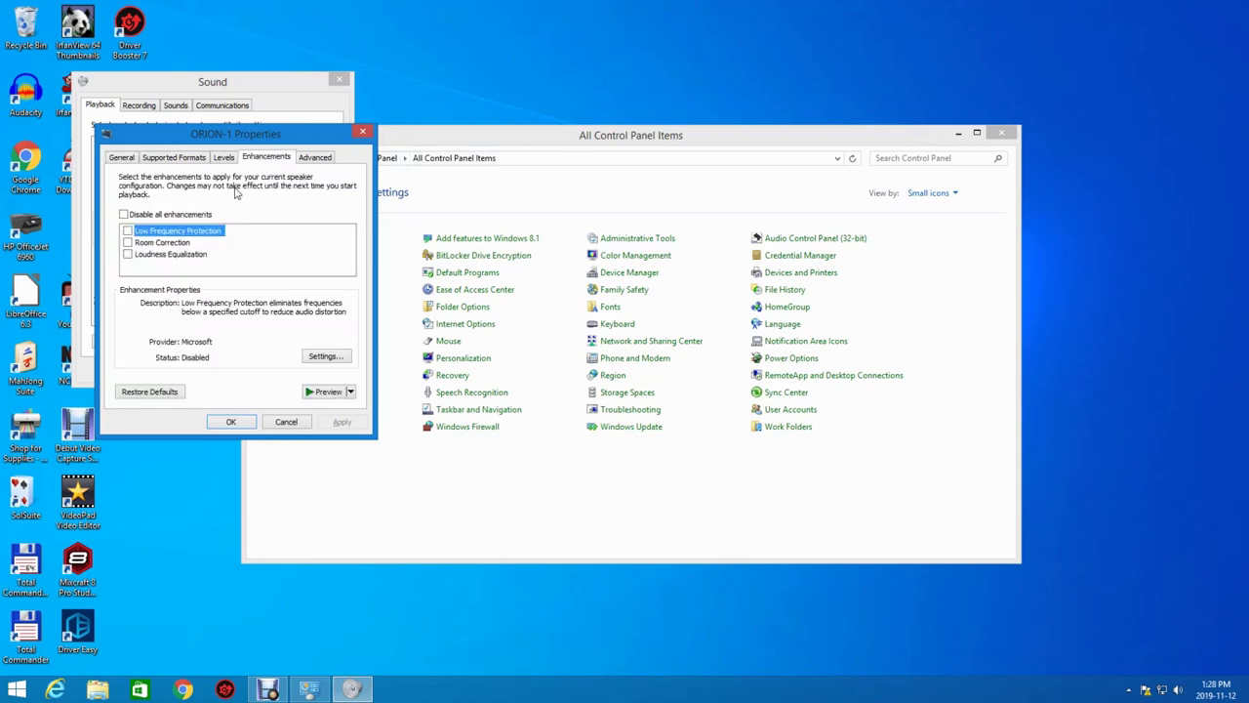
pyautogui.click(328, 391)
pyautogui.click(328, 395)
pyautogui.click(327, 395)
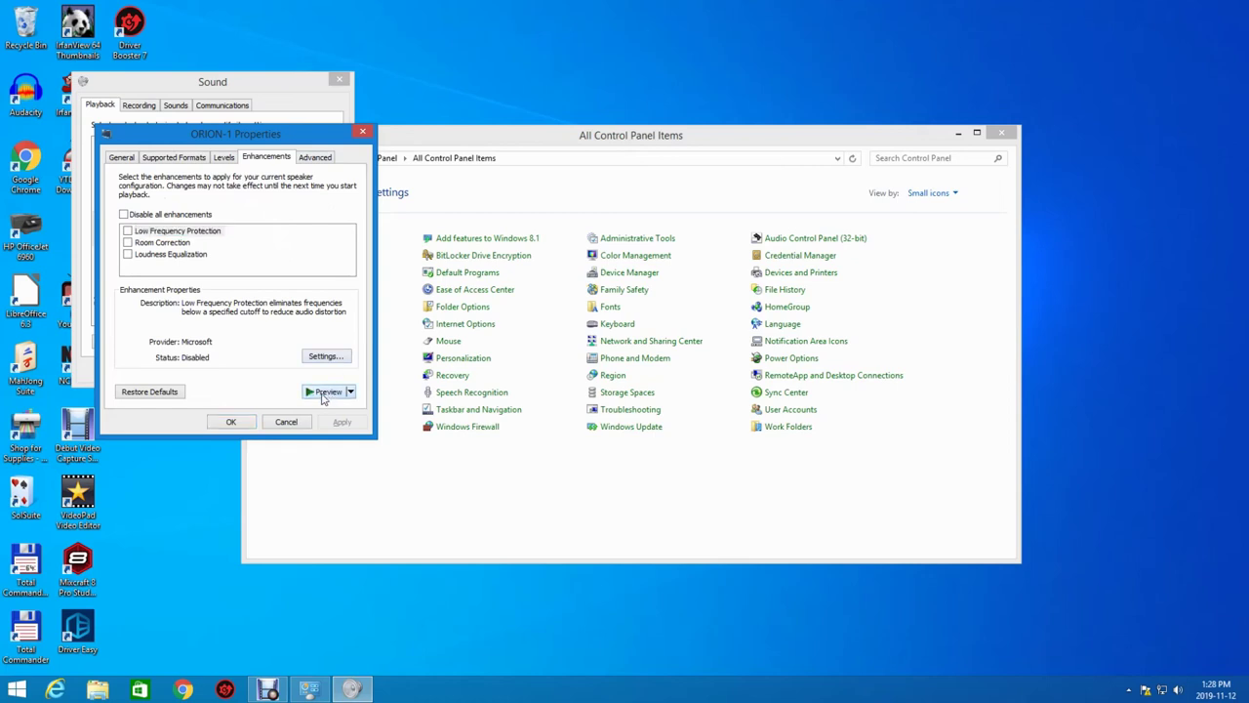
pyautogui.click(323, 395)
# - Set the ORION-1 playback level to 83 and accept the device properties
pyautogui.click(218, 160)
pyautogui.moveTo(198, 202); pyautogui.dragTo(210, 200)
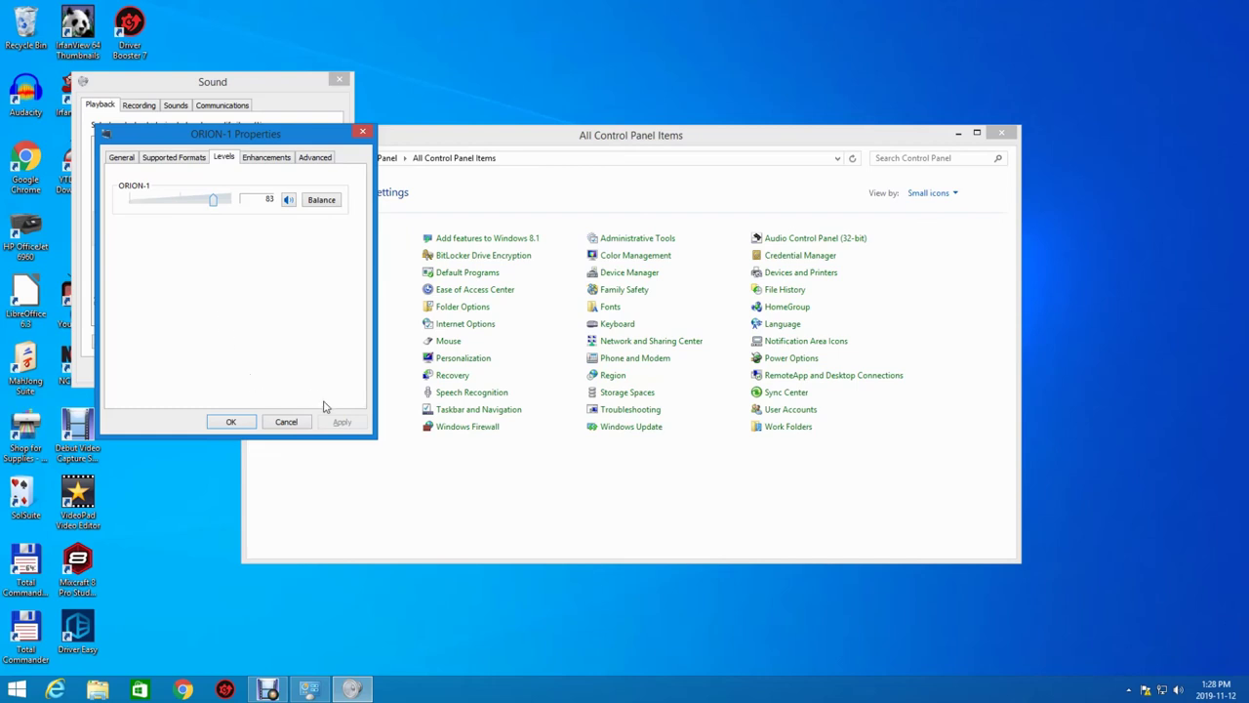
pyautogui.click(242, 423)
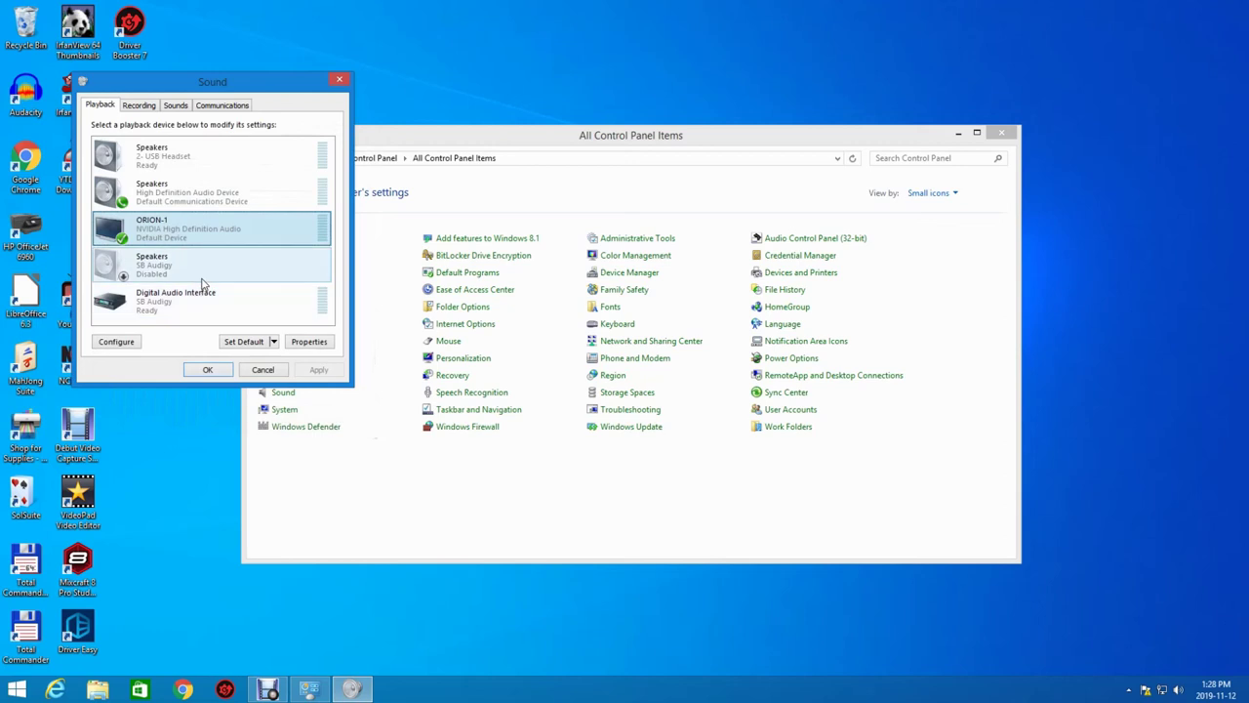
# - Configure the ORION-1 speakers as Stereo with front left and right as full-range speakers, and finish the setup
pyautogui.rightClick(181, 234)
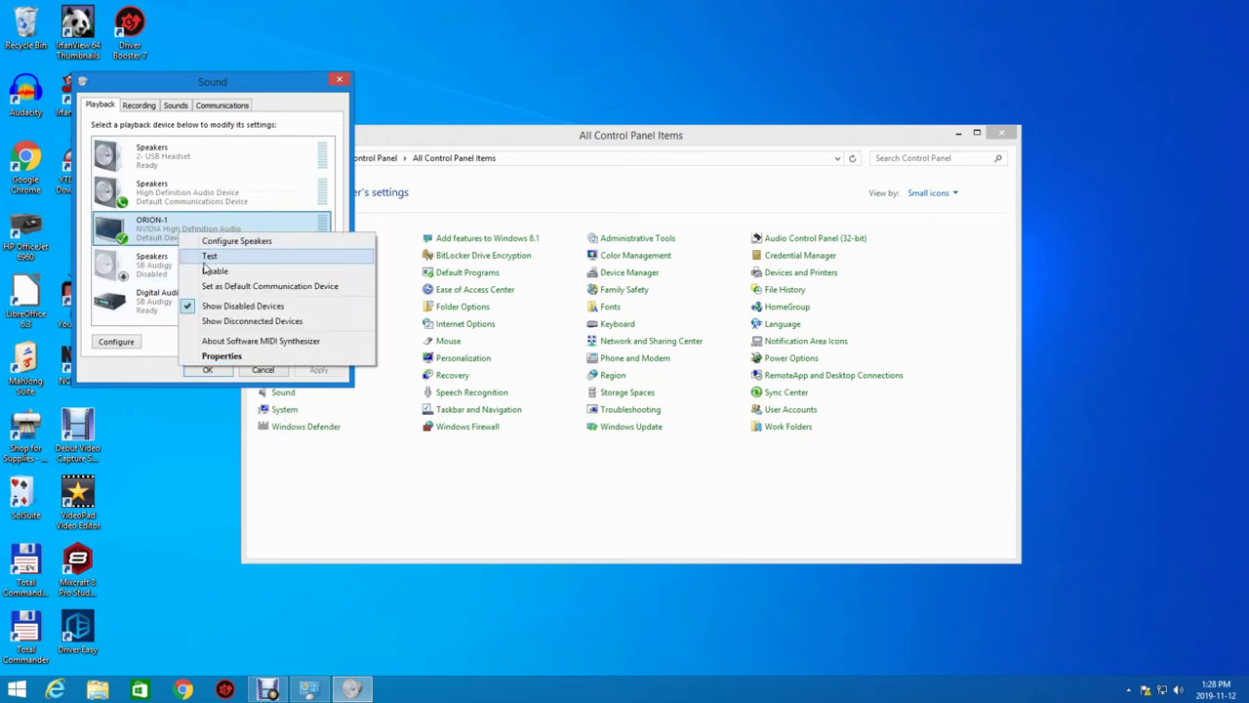
pyautogui.click(234, 241)
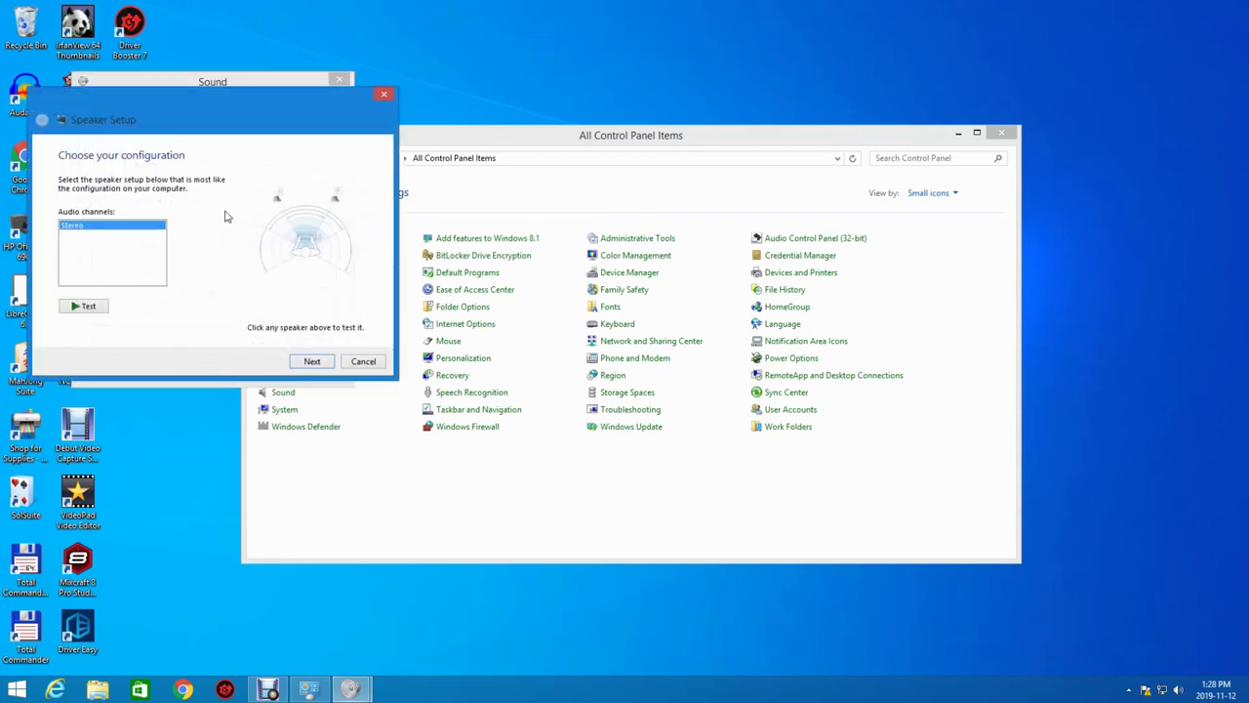
pyautogui.click(309, 364)
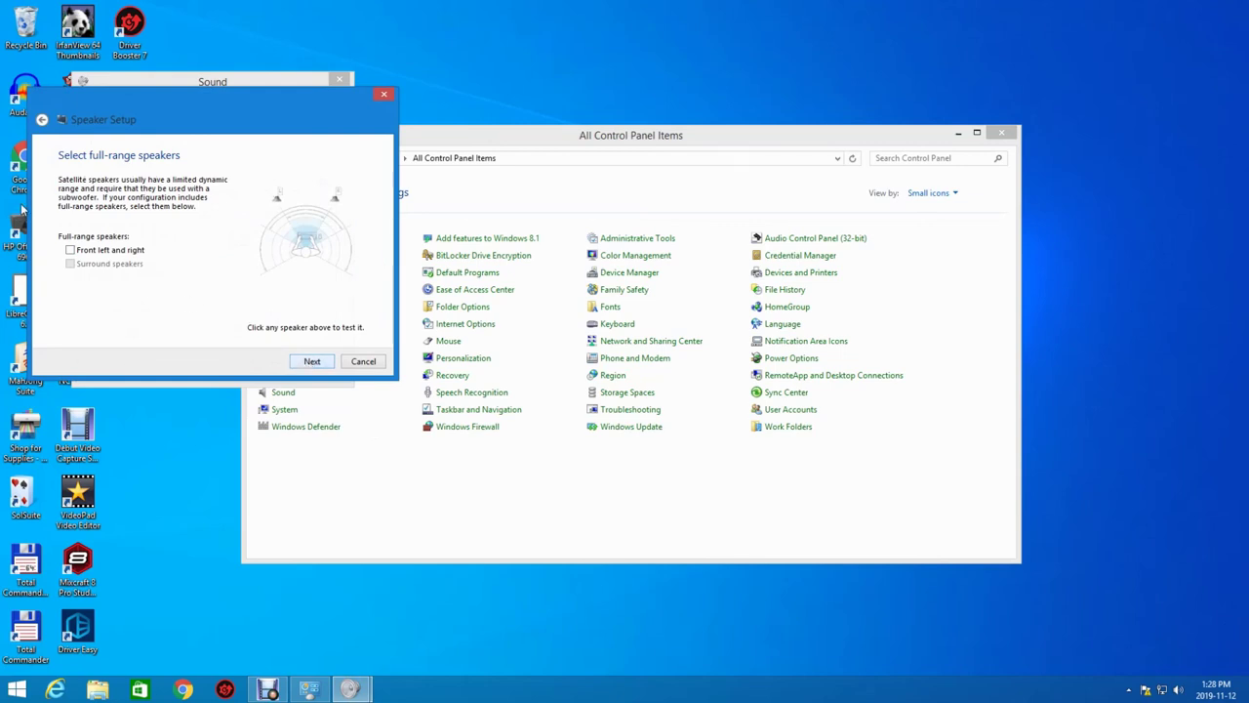
pyautogui.click(70, 251)
pyautogui.click(295, 363)
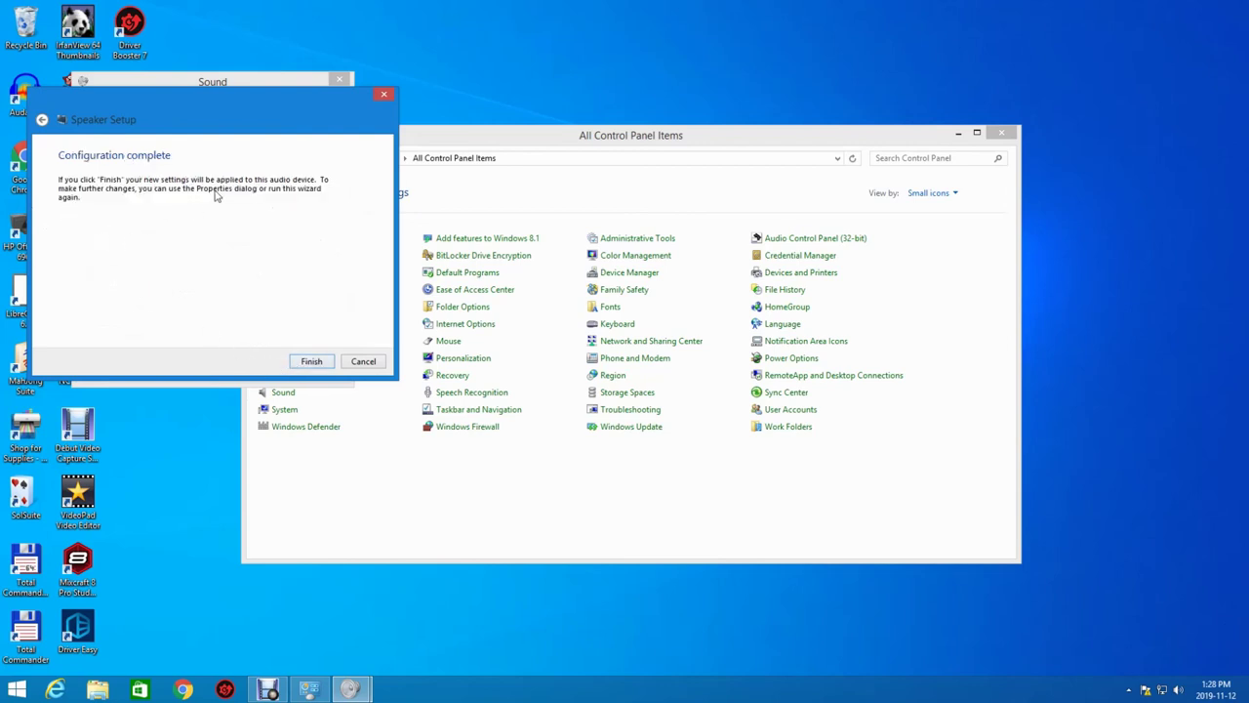
pyautogui.click(290, 361)
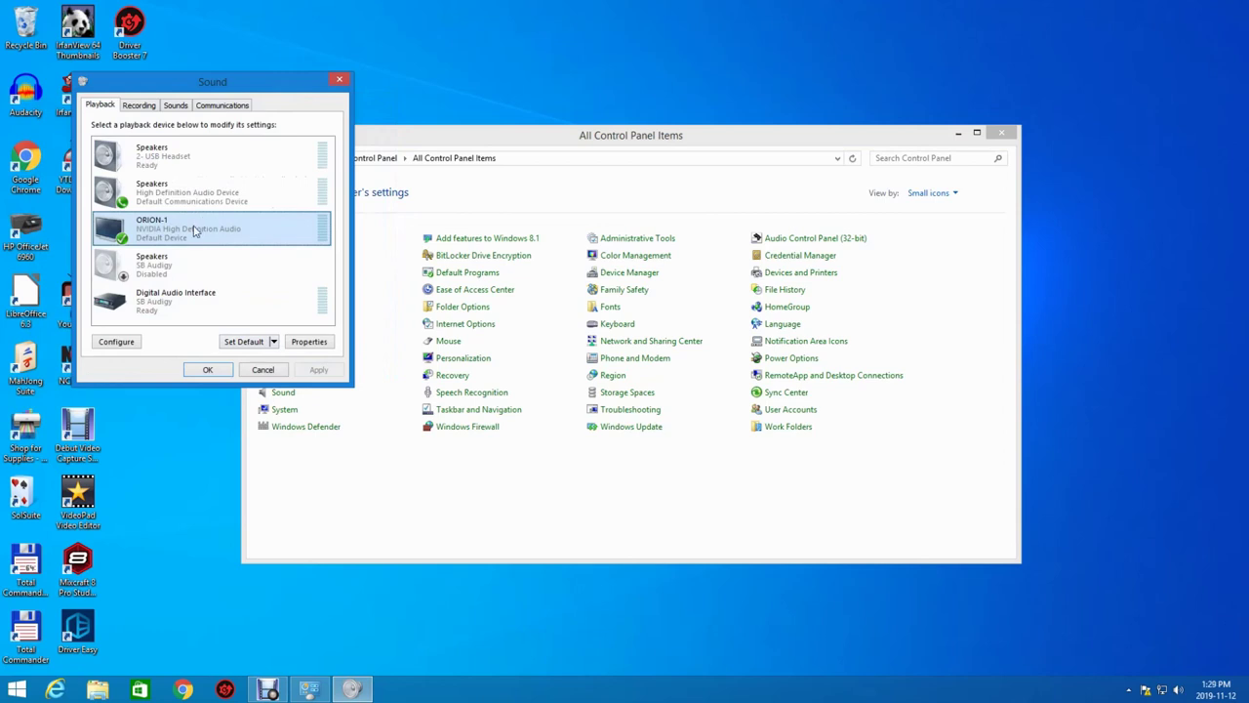
# - Test the ORION-1 playback device, and check the properties of the disabled SB Audigy Speakers
pyautogui.rightClick(190, 234)
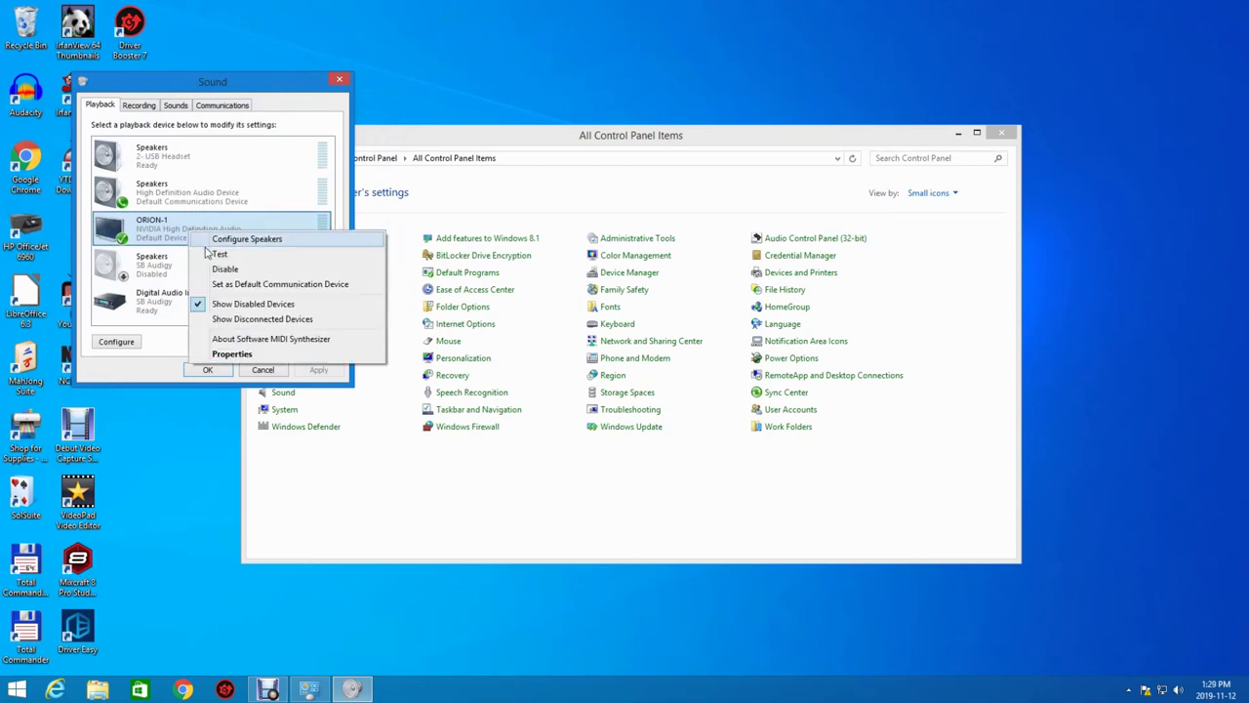
pyautogui.click(210, 255)
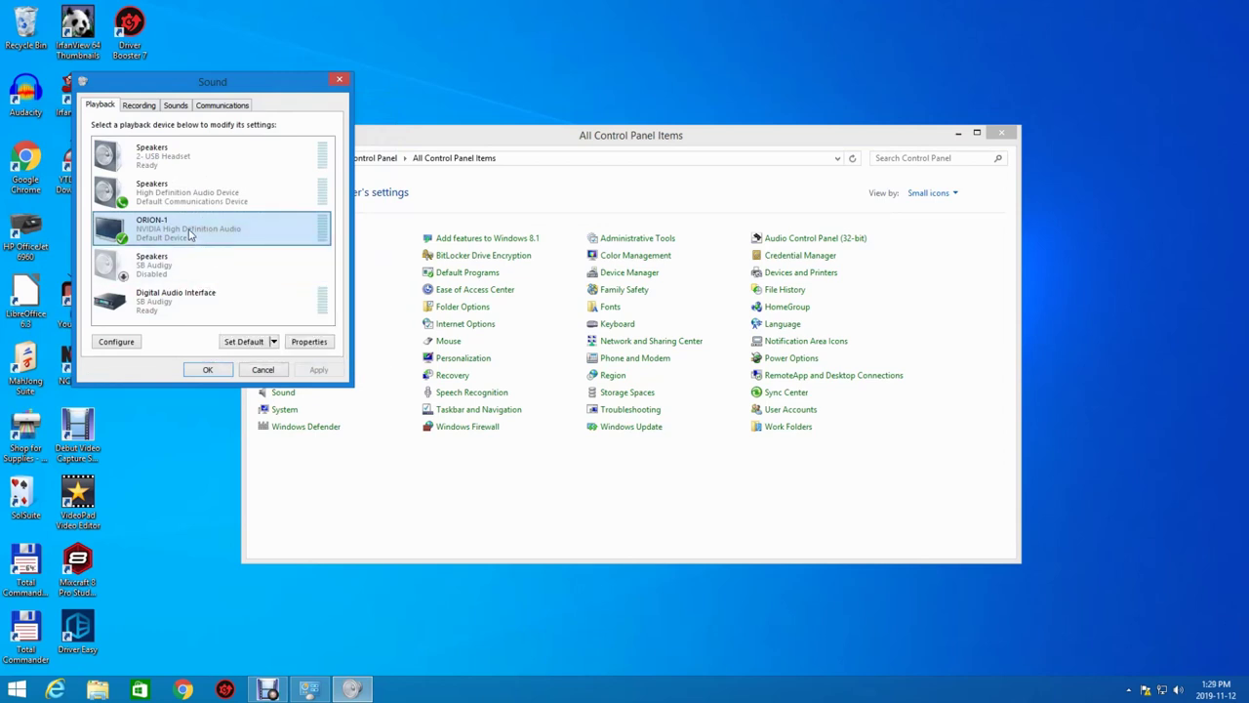
pyautogui.rightClick(191, 233)
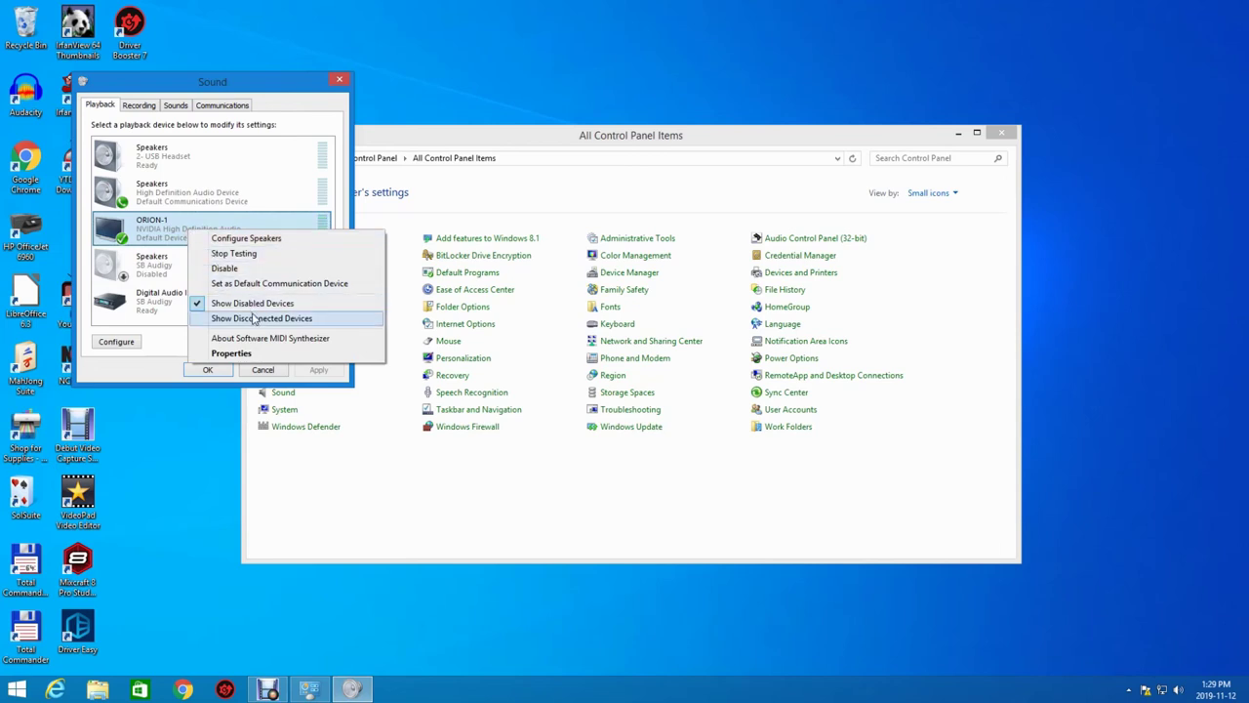
pyautogui.click(211, 395)
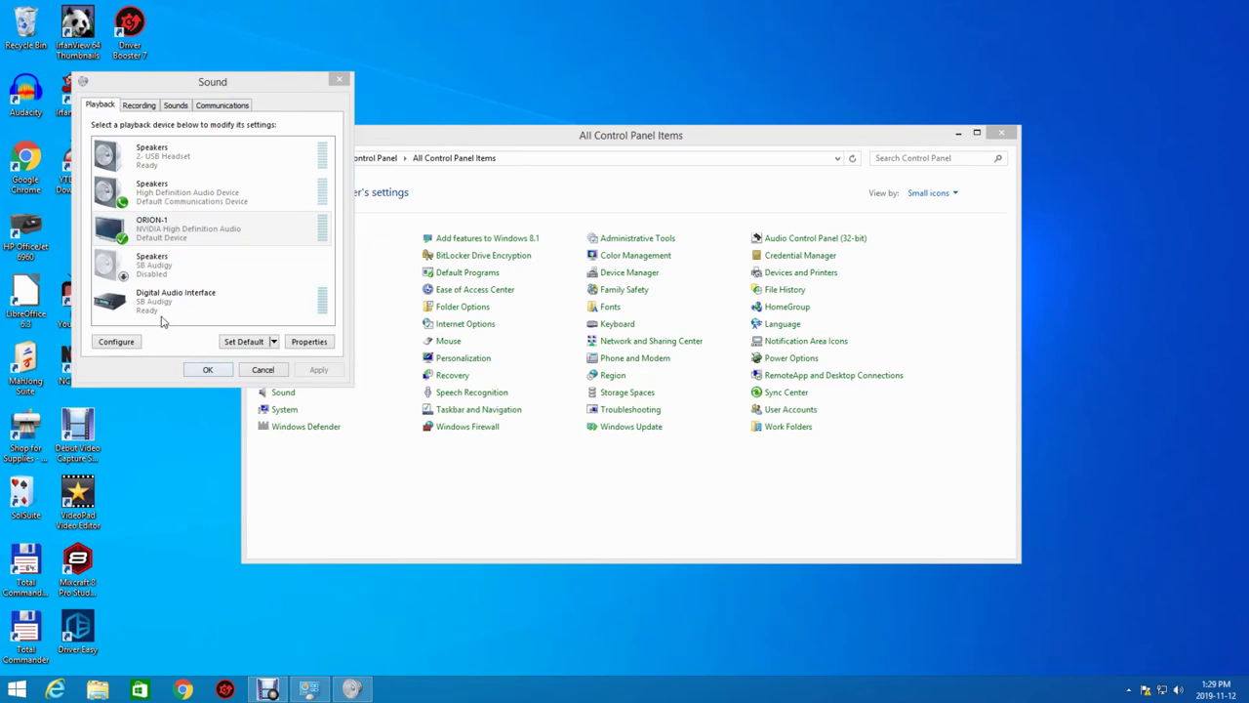
pyautogui.doubleClick(153, 275)
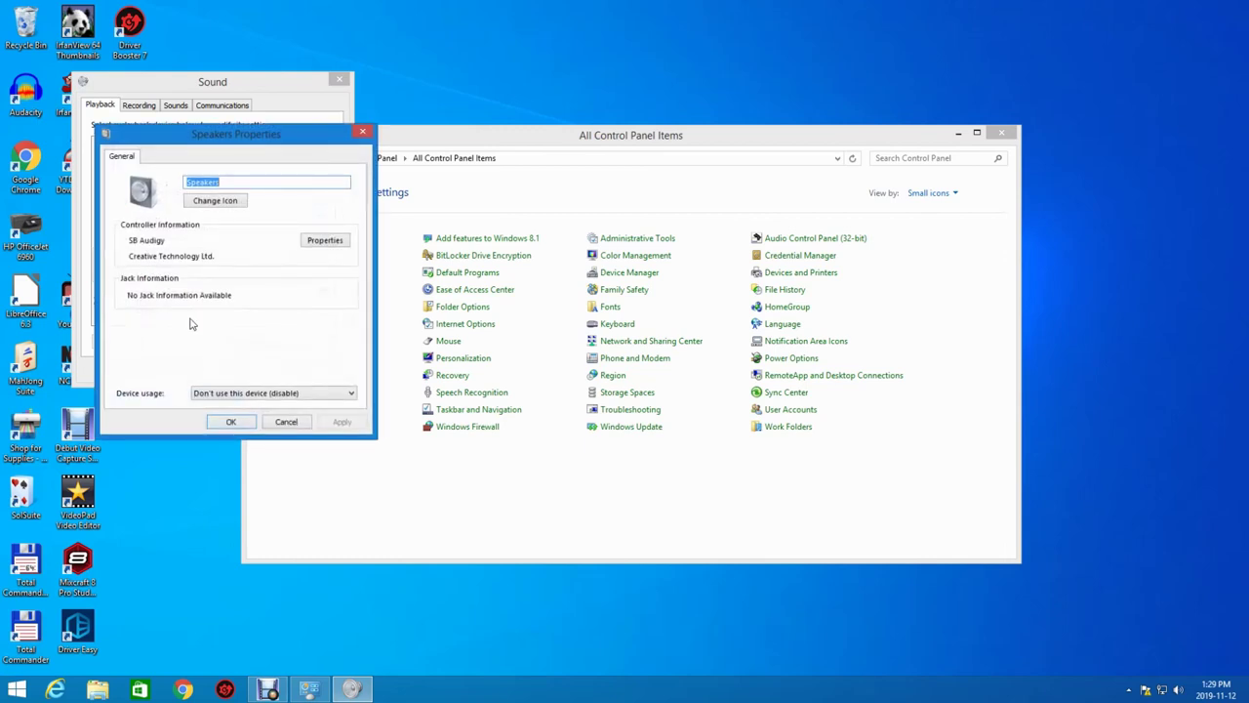
pyautogui.click(296, 423)
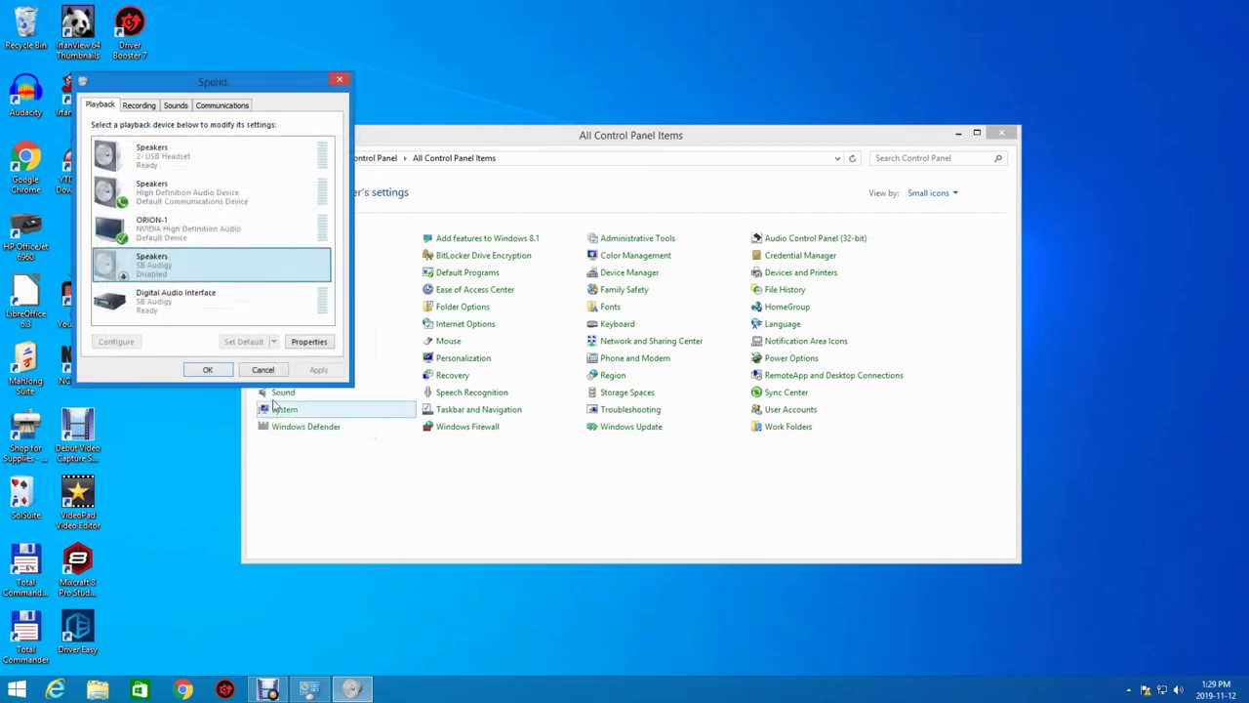
# - Open the SB Audigy Line-In recording properties, and toggle the Listen to this device option off and back on
pyautogui.click(140, 105)
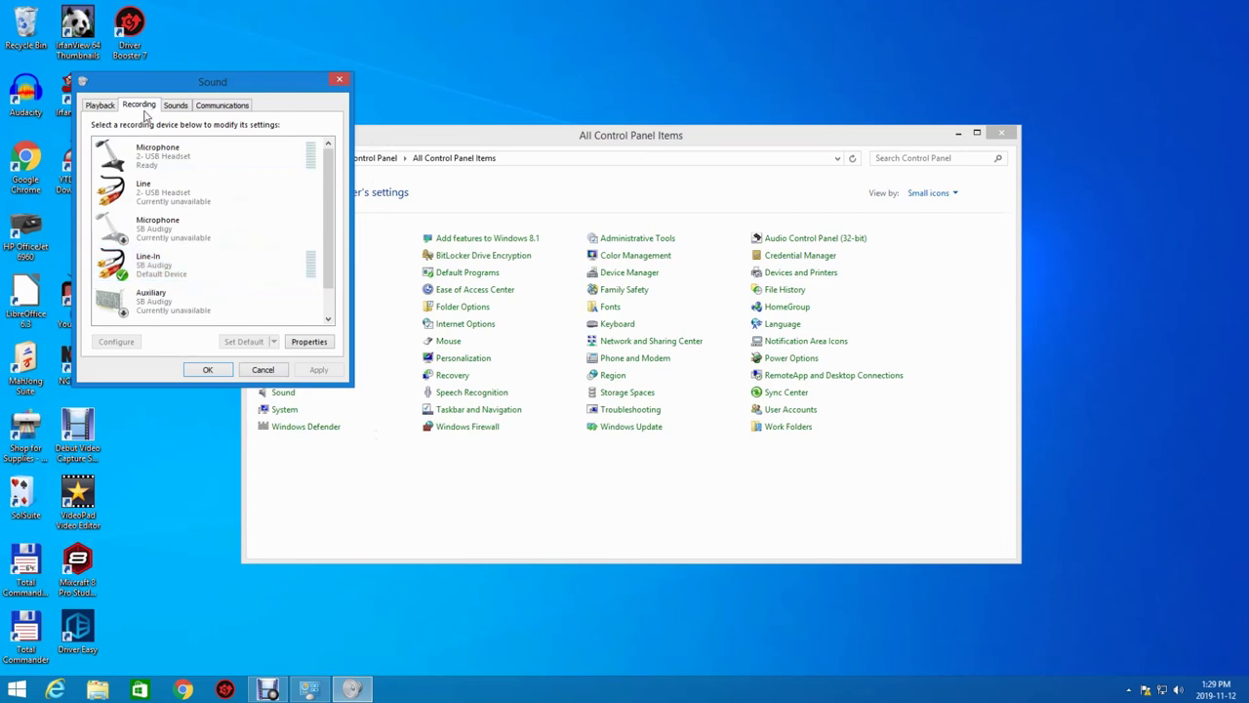
pyautogui.rightClick(178, 278)
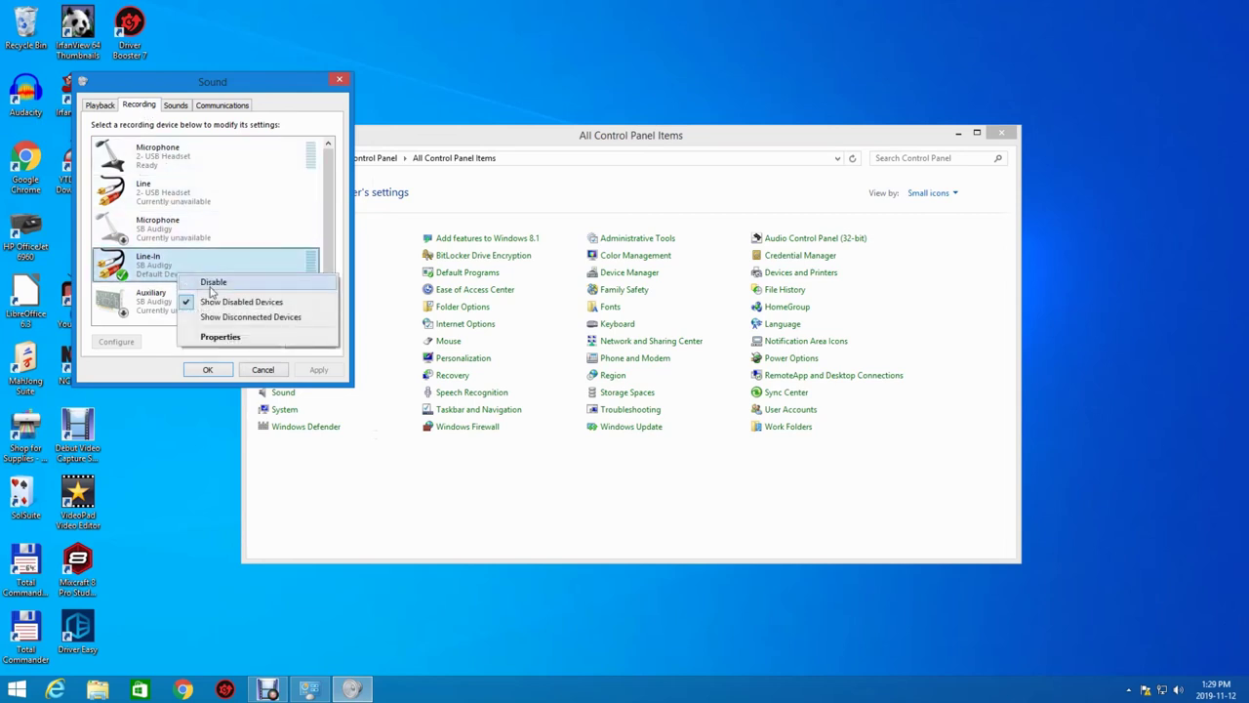
pyautogui.click(230, 337)
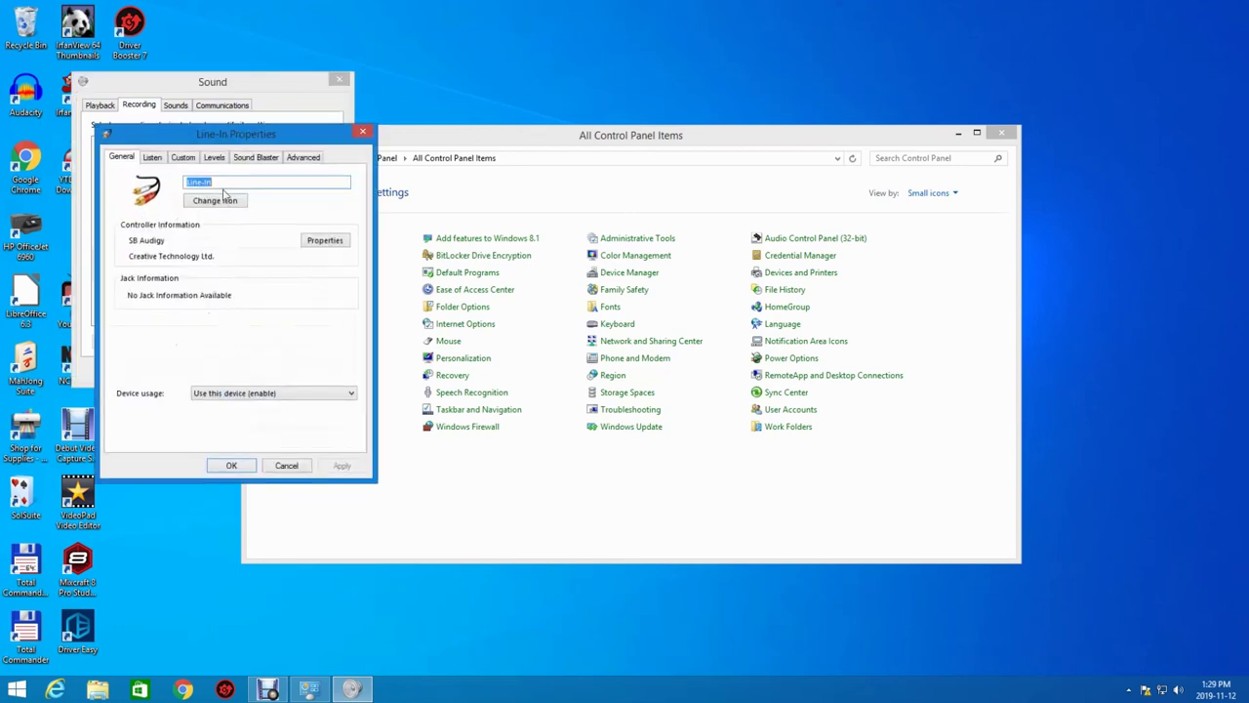
pyautogui.click(154, 158)
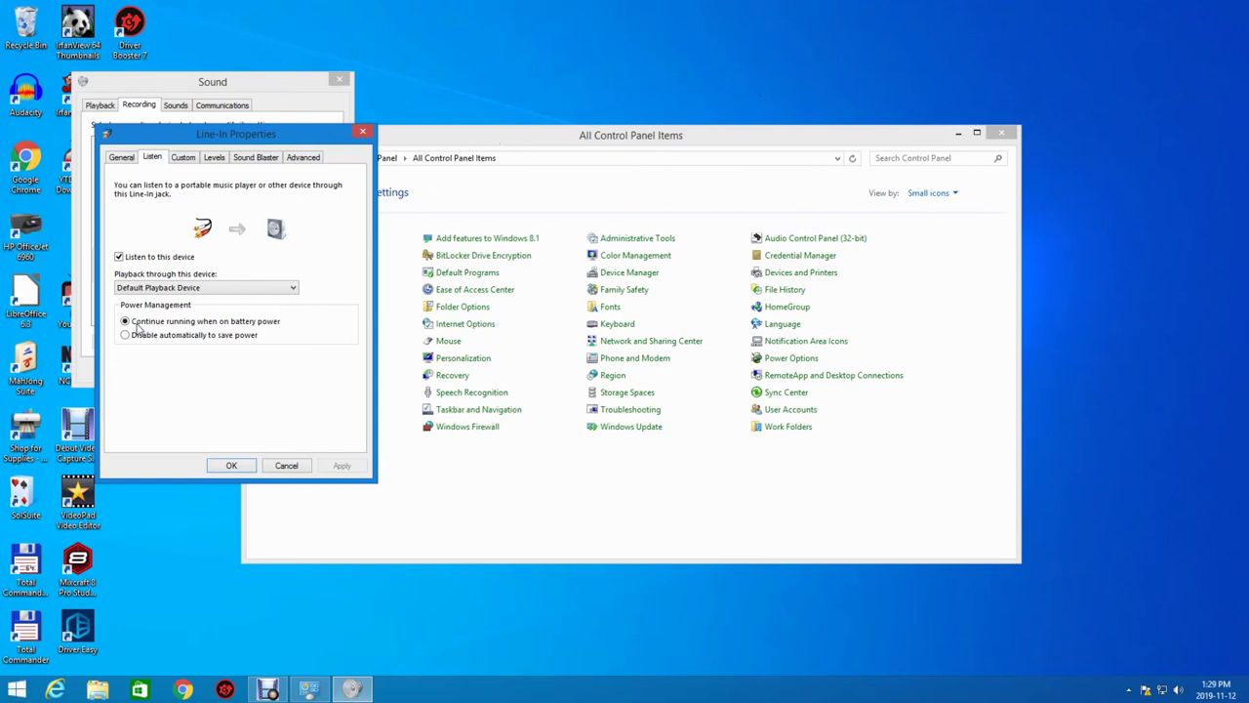
pyautogui.click(118, 257)
pyautogui.click(118, 257)
# - Review the Line-In monitoring, level, Sound Blaster enhancement and default format settings, and close the properties
pyautogui.click(181, 158)
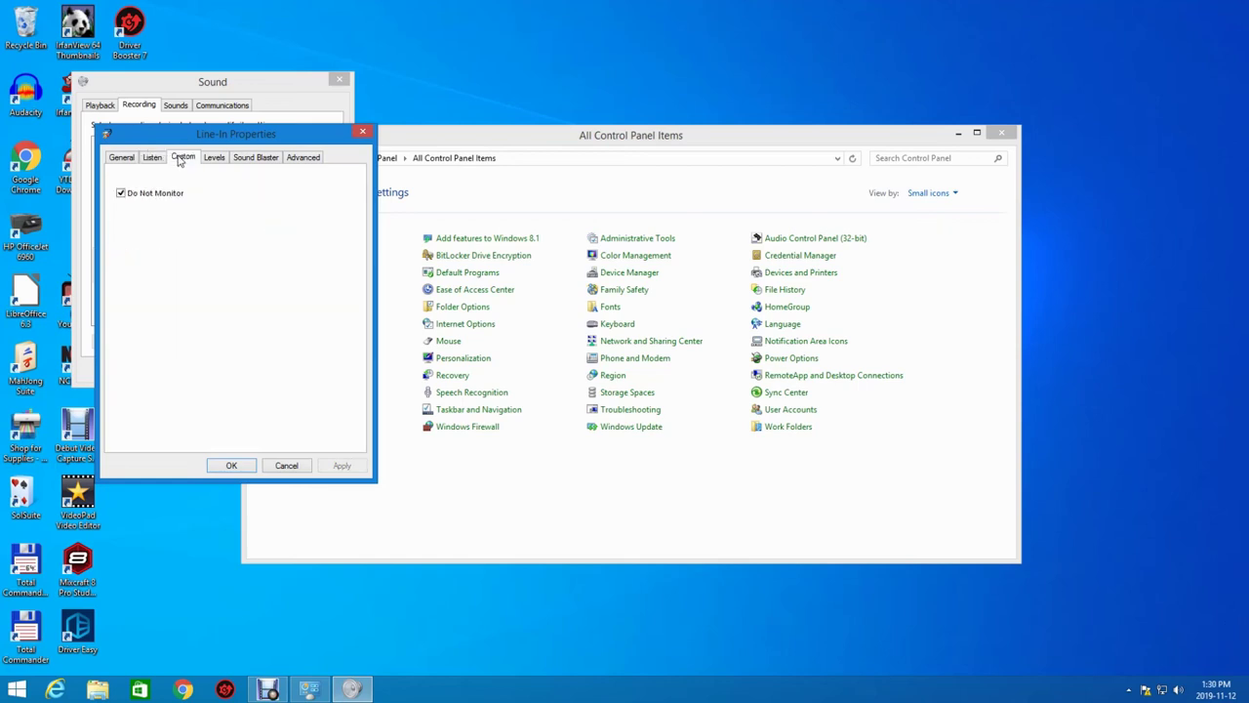
pyautogui.click(214, 159)
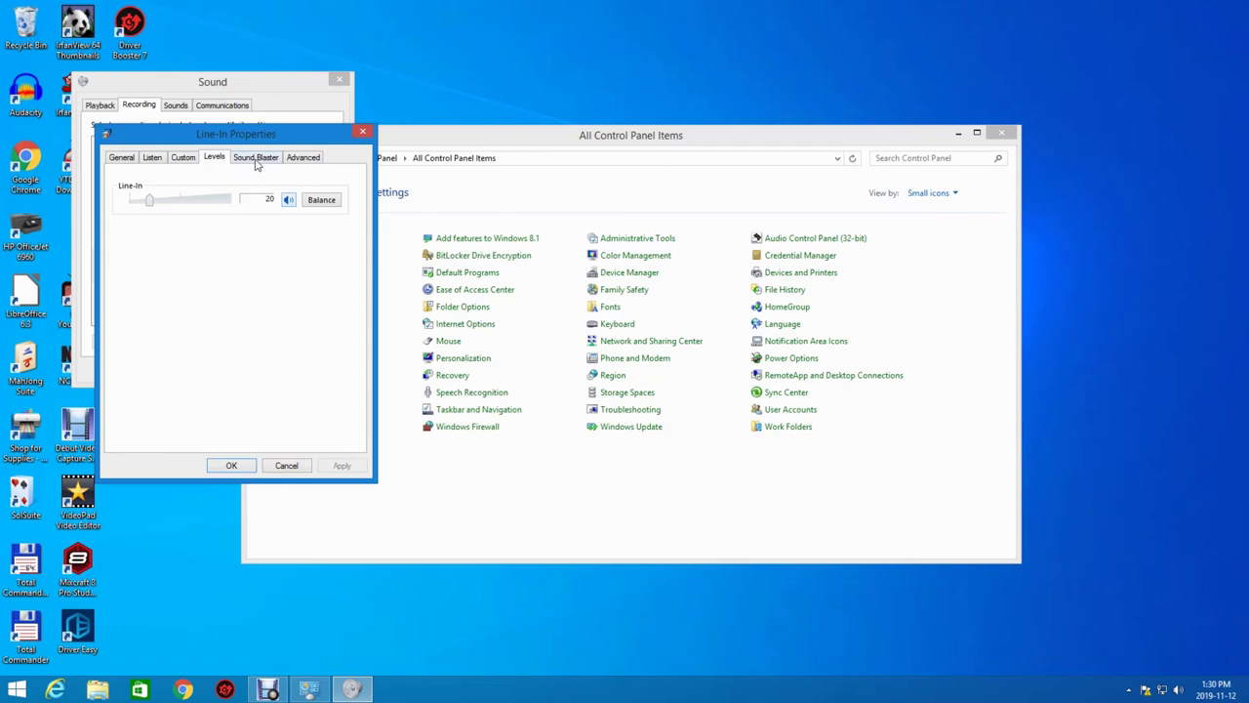
pyautogui.click(257, 162)
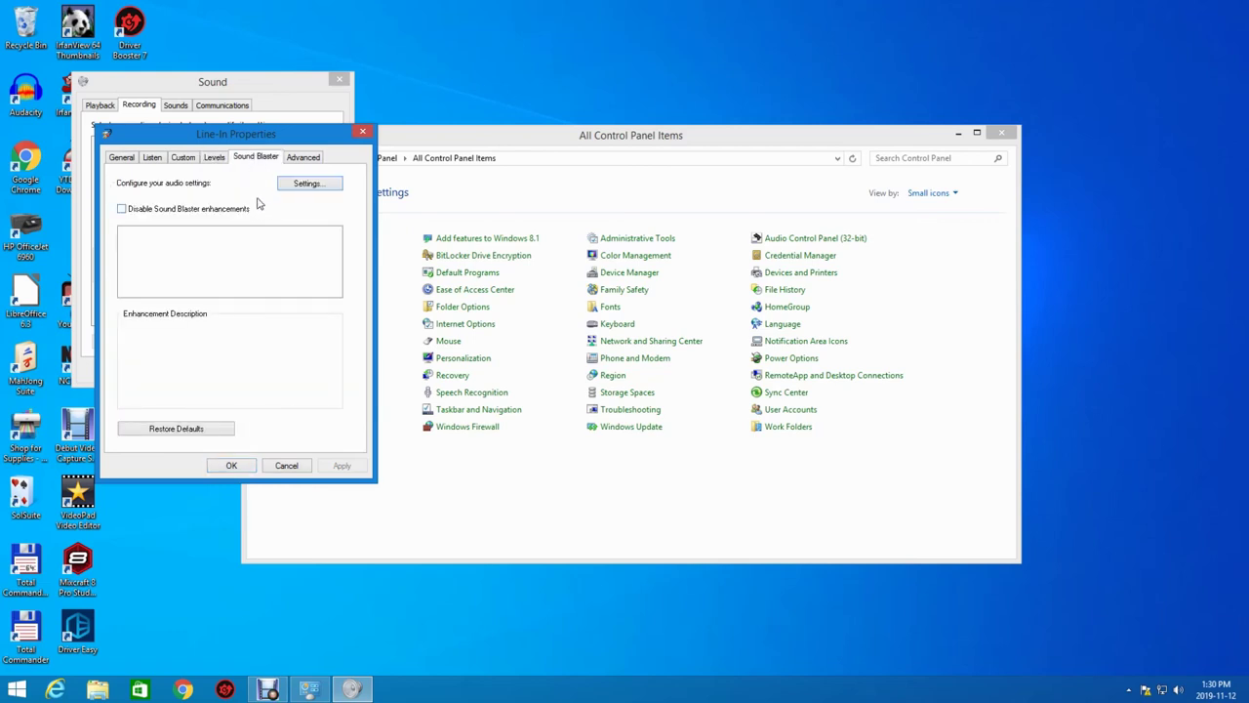
pyautogui.click(299, 158)
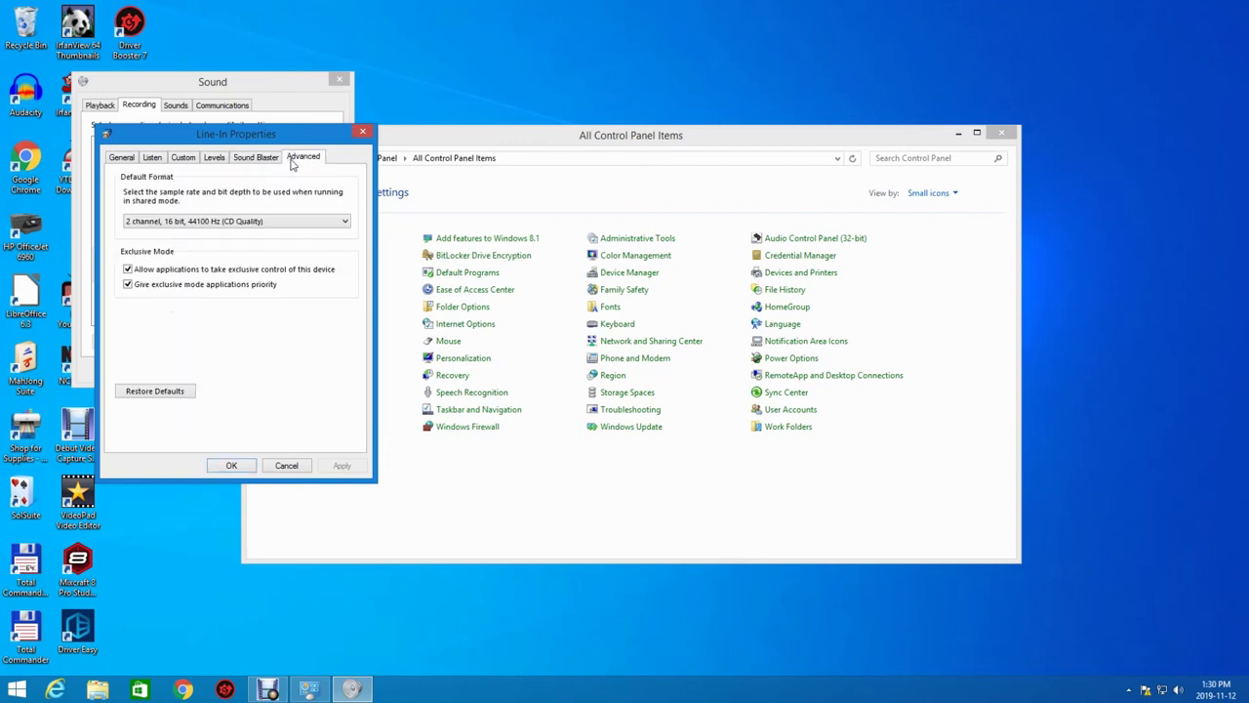
pyautogui.click(361, 133)
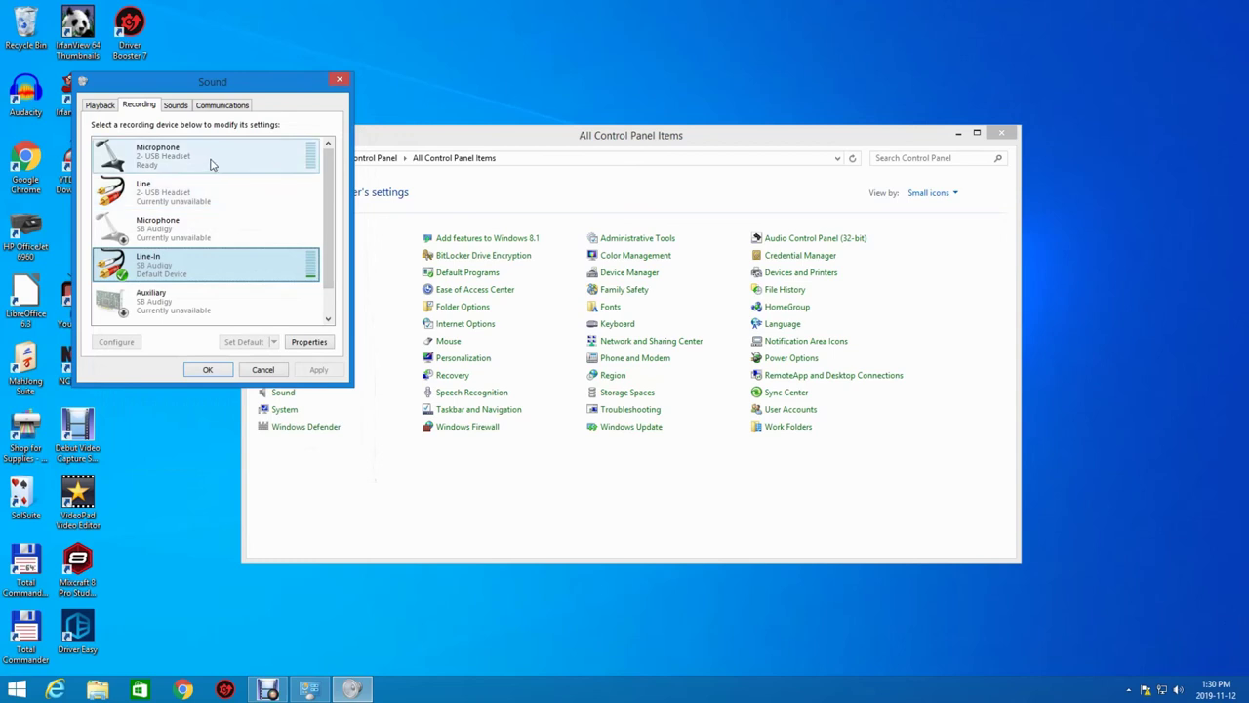
# - Hide the disabled recording devices and show them again
pyautogui.rightClick(161, 266)
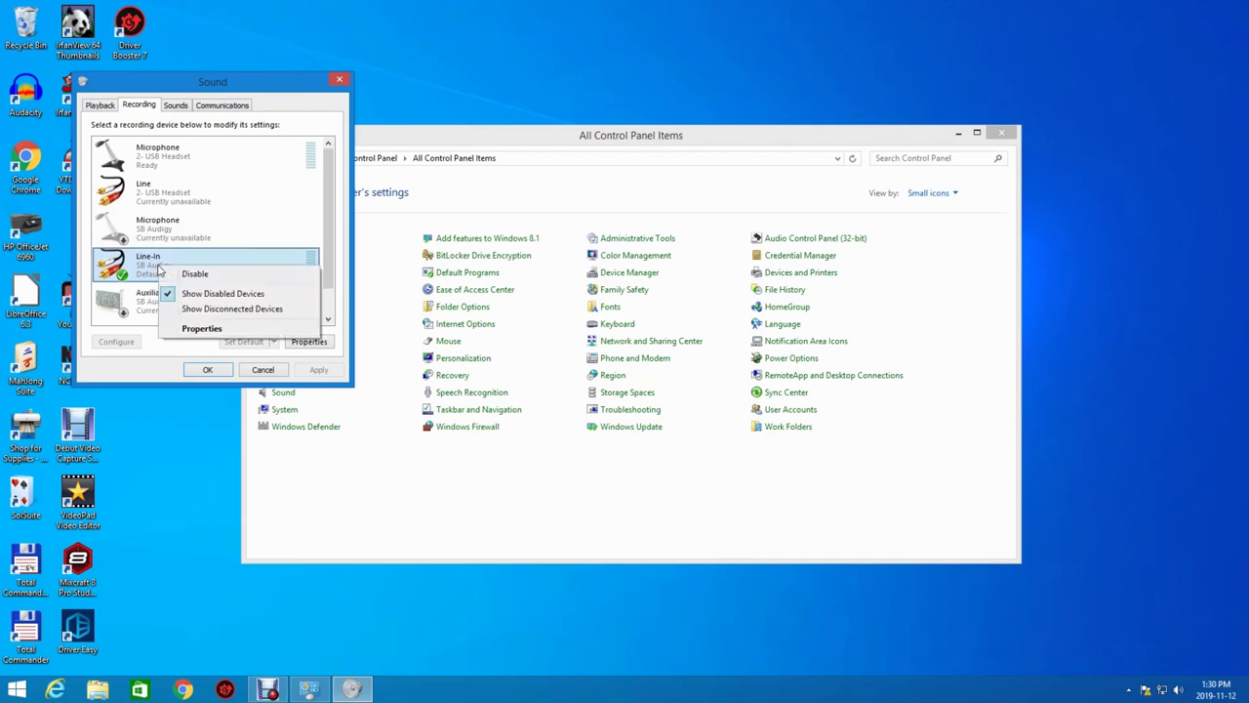
pyautogui.click(190, 294)
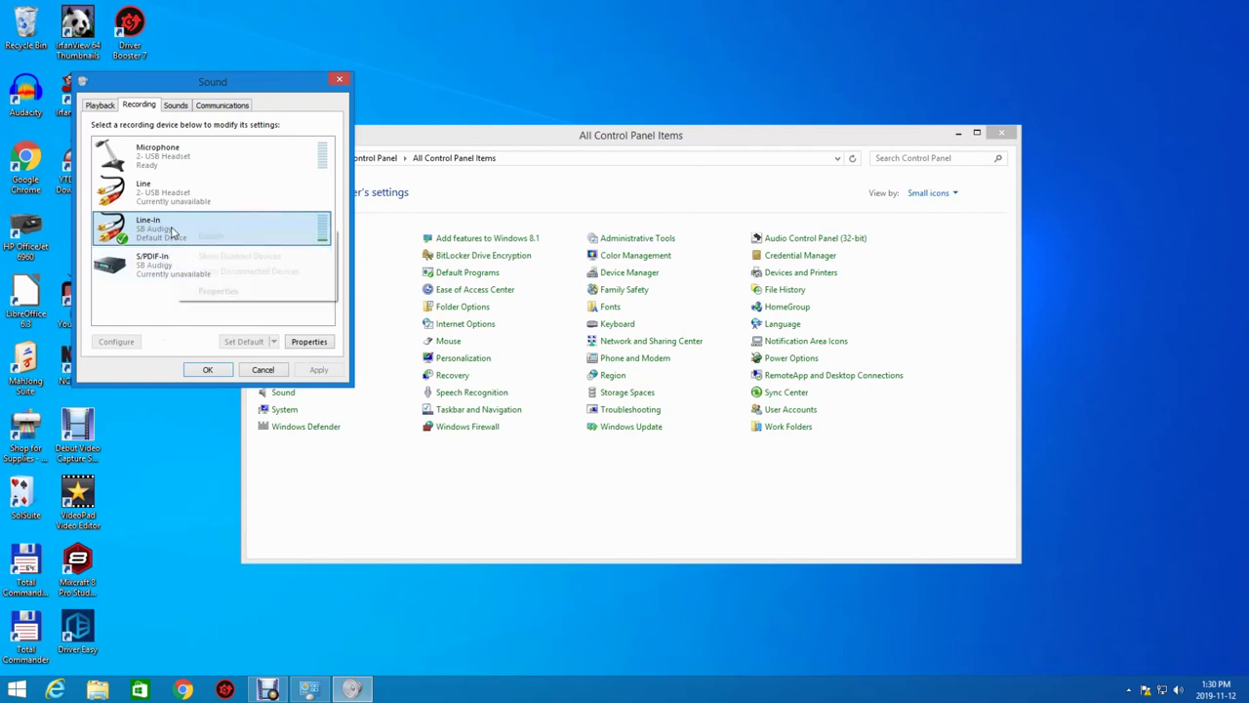
pyautogui.rightClick(173, 236)
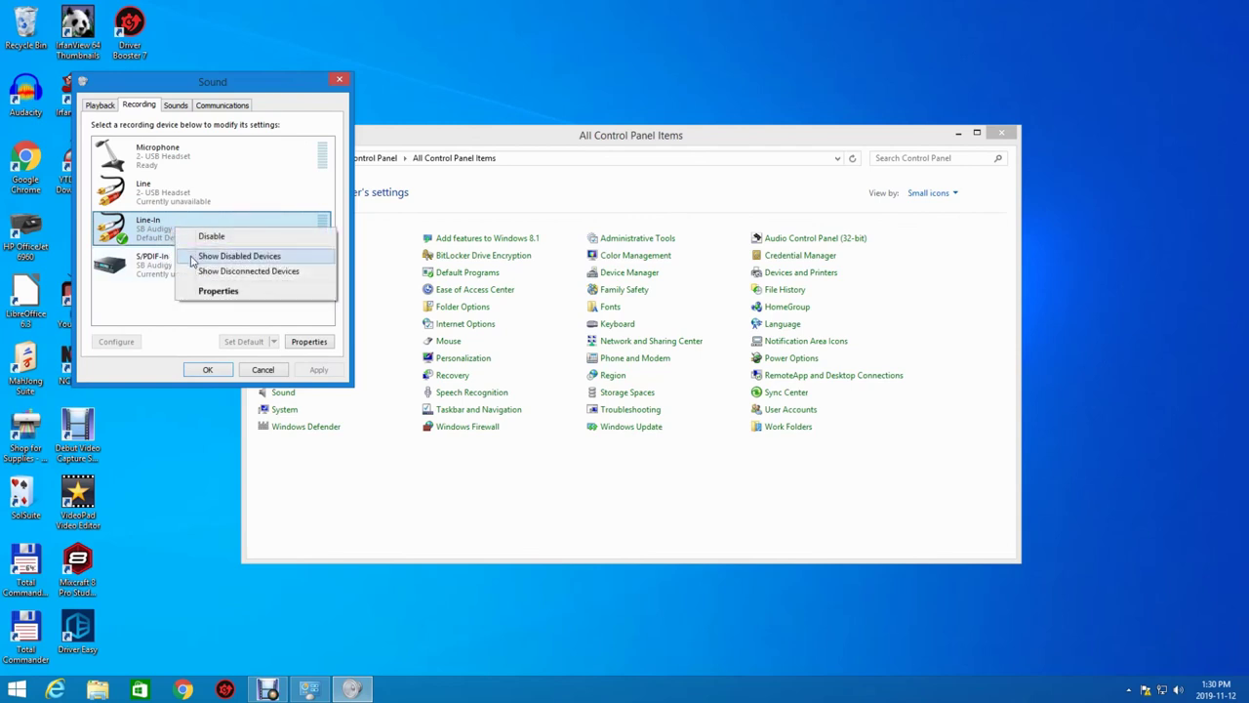
pyautogui.click(239, 192)
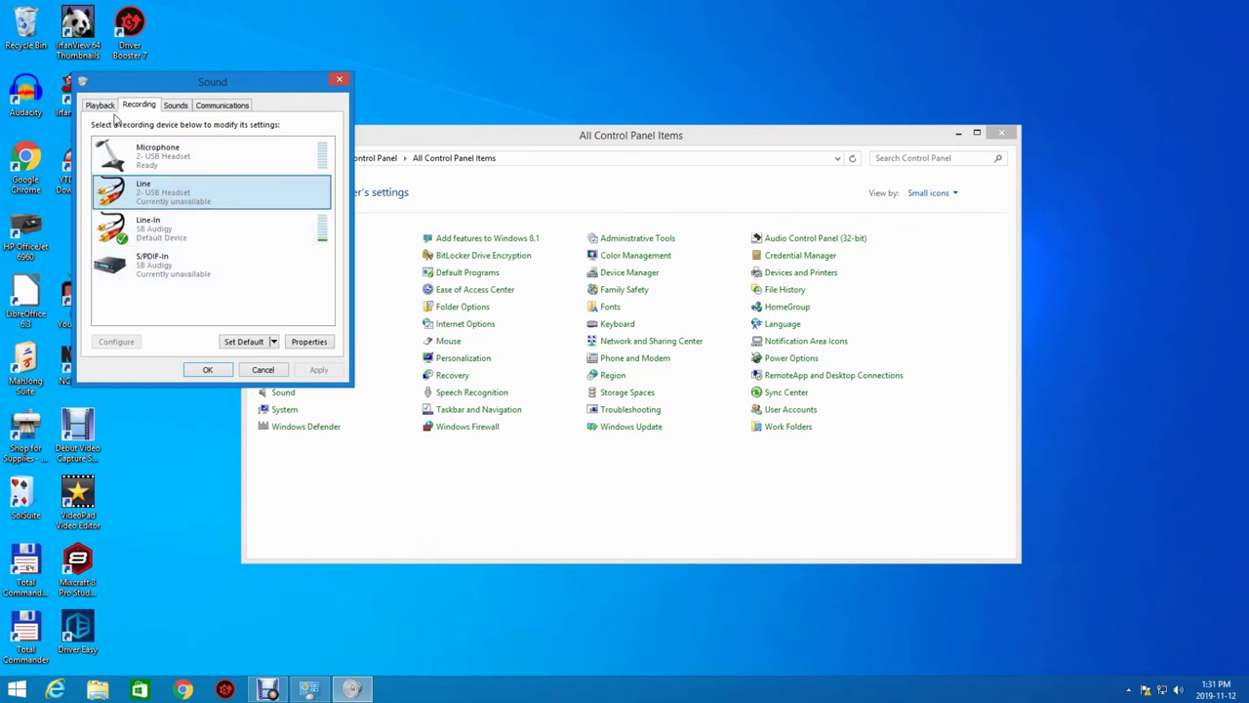
pyautogui.rightClick(144, 162)
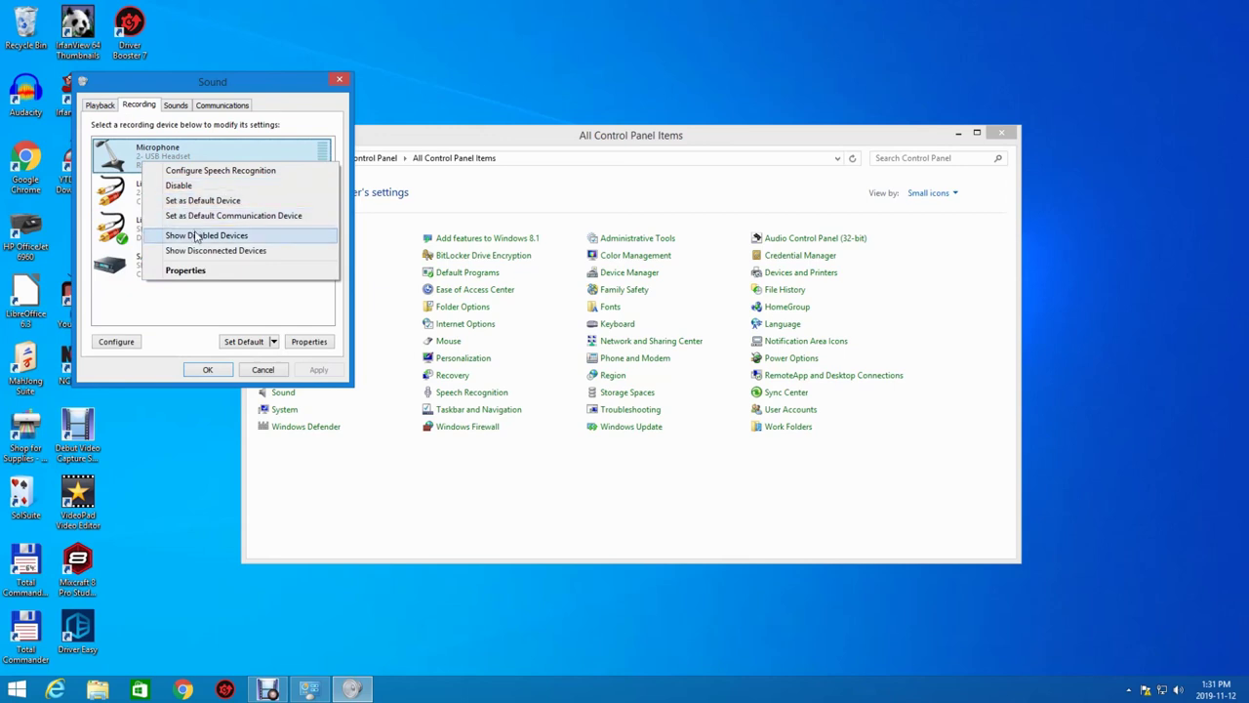
pyautogui.click(195, 236)
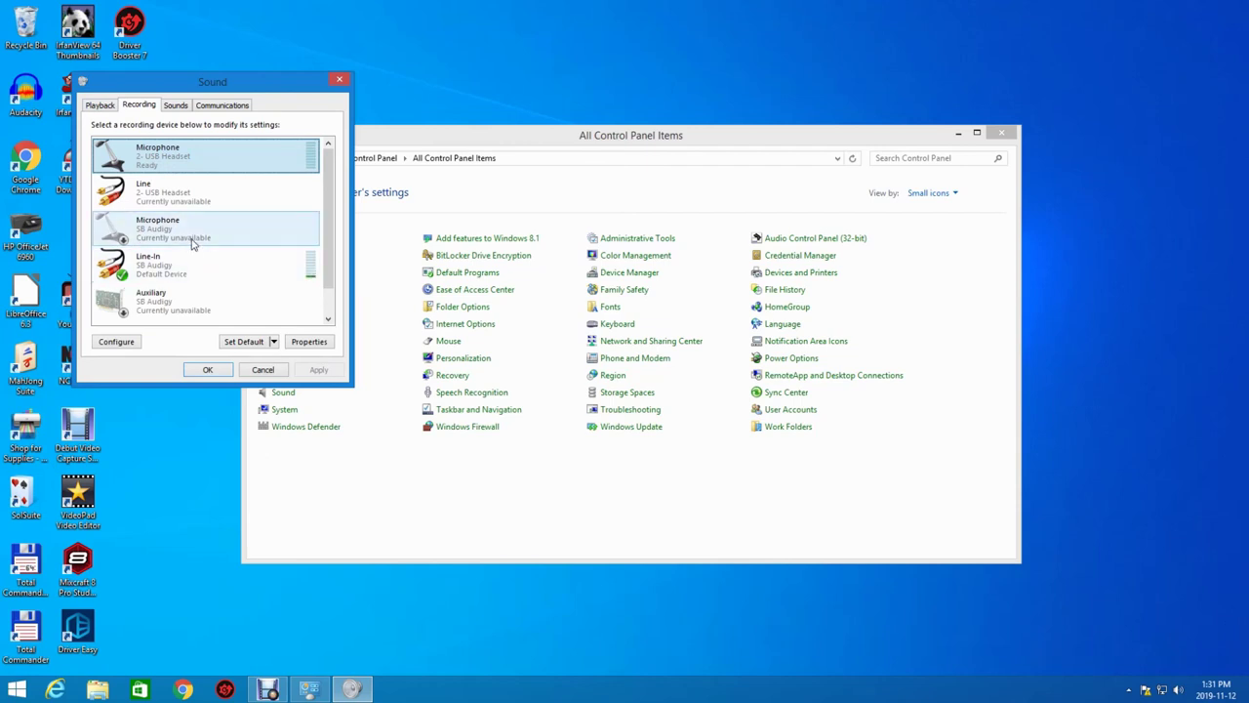
# - Enable the SB Audigy Microphone recording device and set it as the default communication device
pyautogui.rightClick(193, 243)
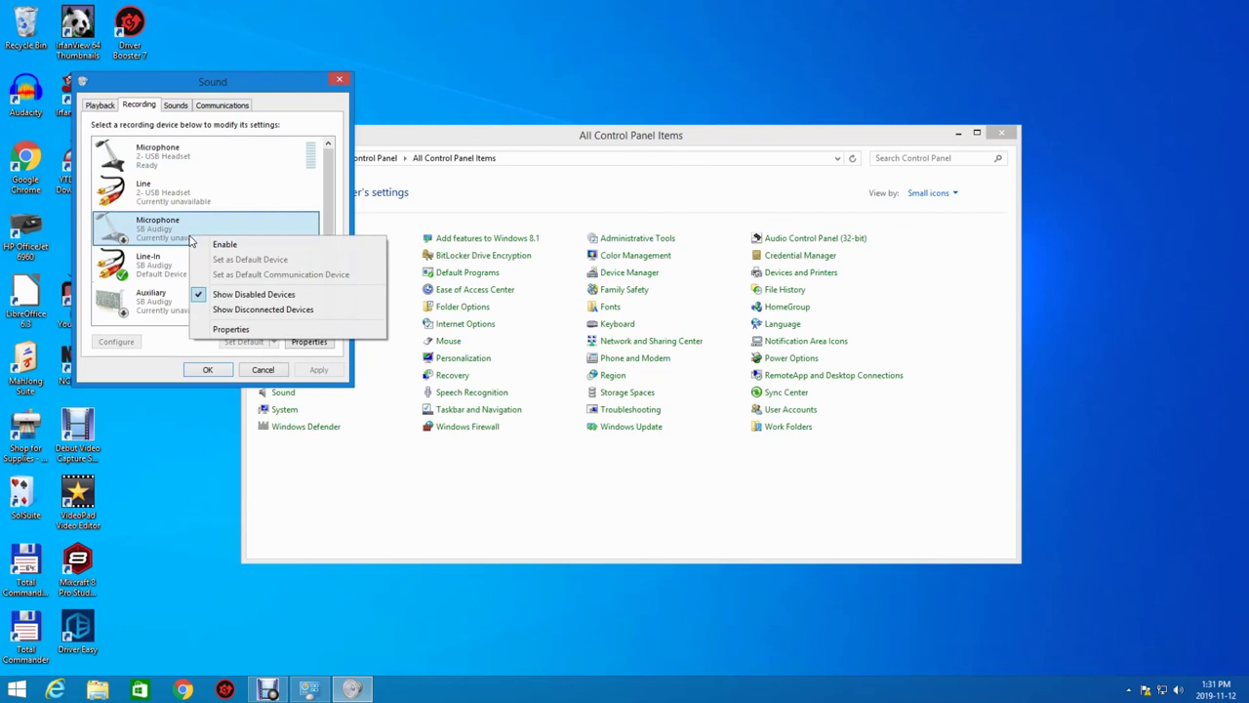
pyautogui.click(199, 245)
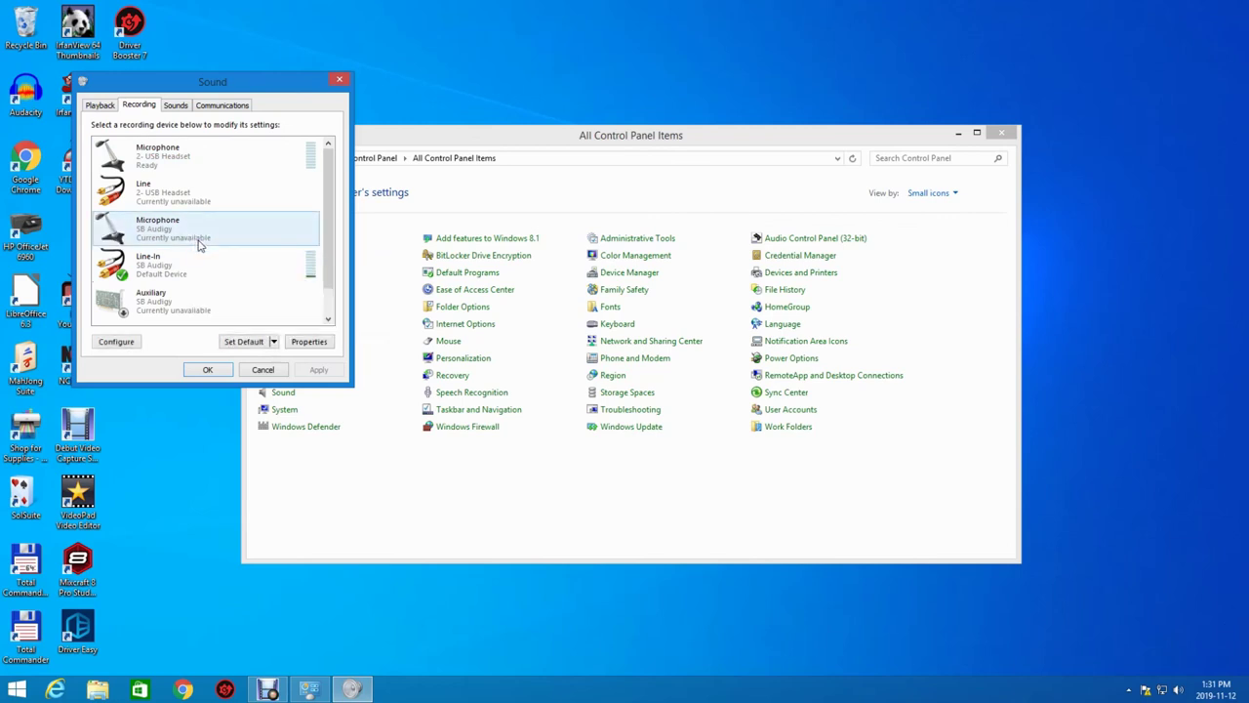
pyautogui.rightClick(199, 247)
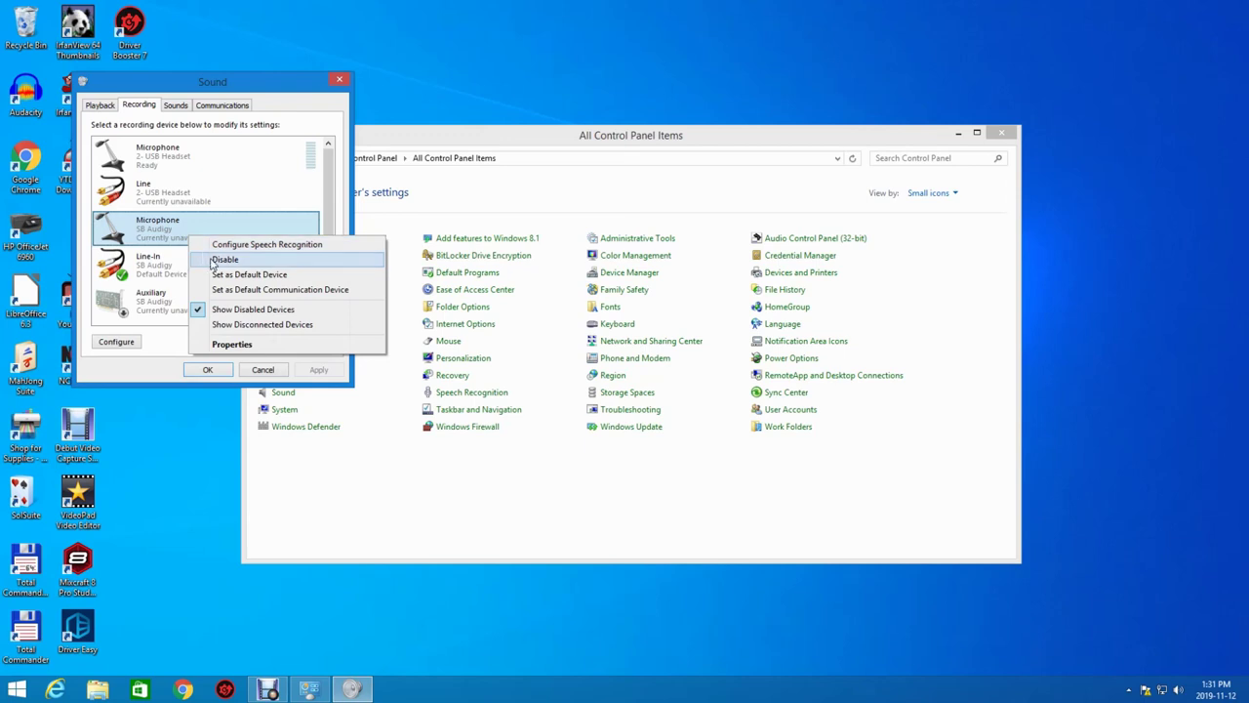
pyautogui.click(242, 290)
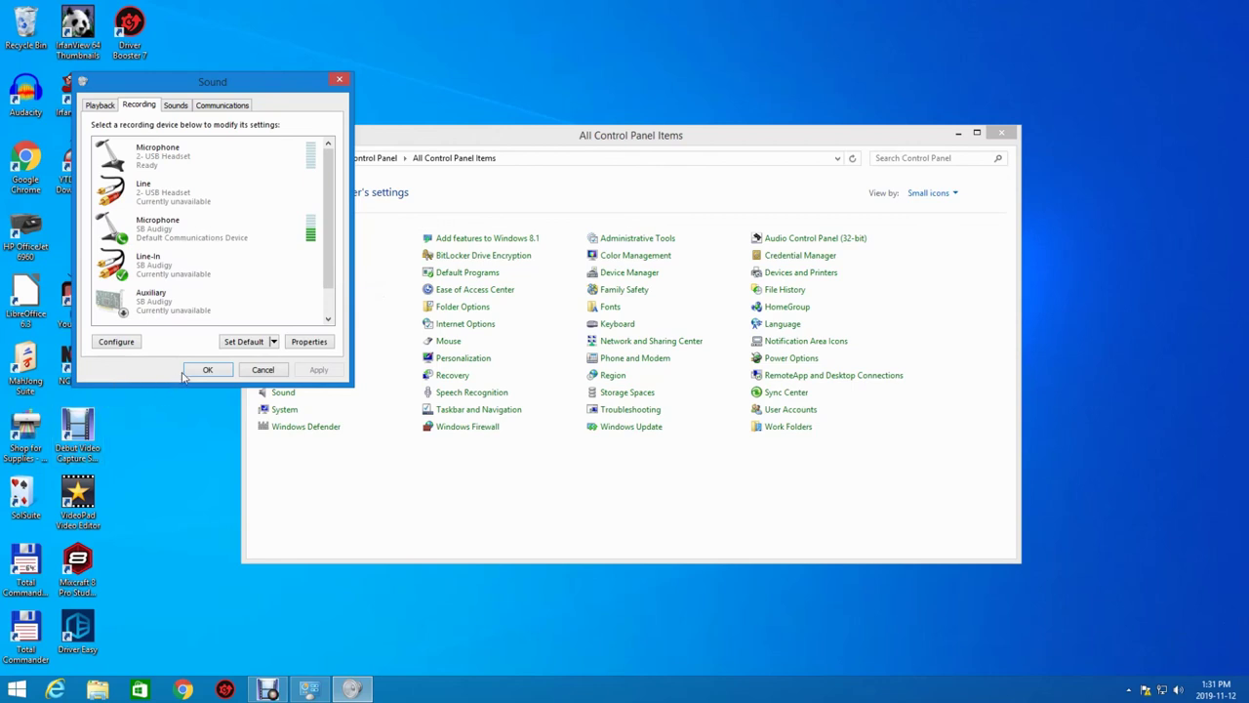
# - Set the SB Audigy Line-In as the default communication device and hide the disabled recording devices
pyautogui.rightClick(163, 261)
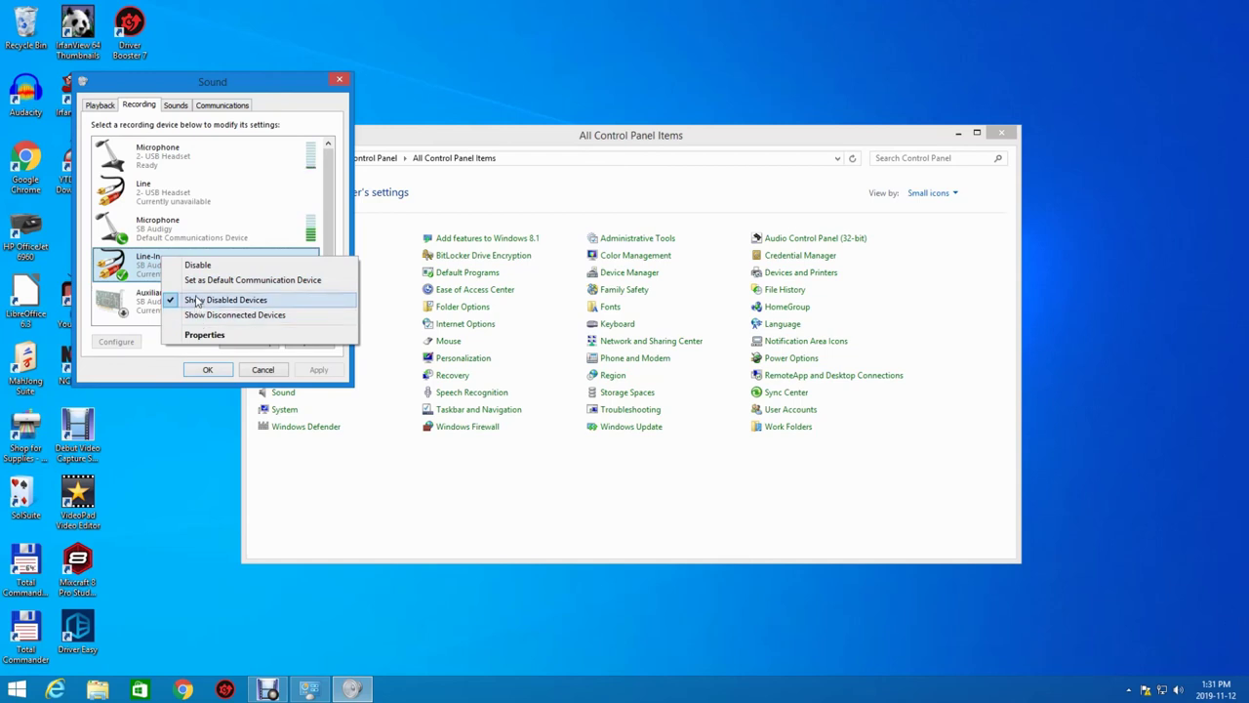
pyautogui.click(198, 281)
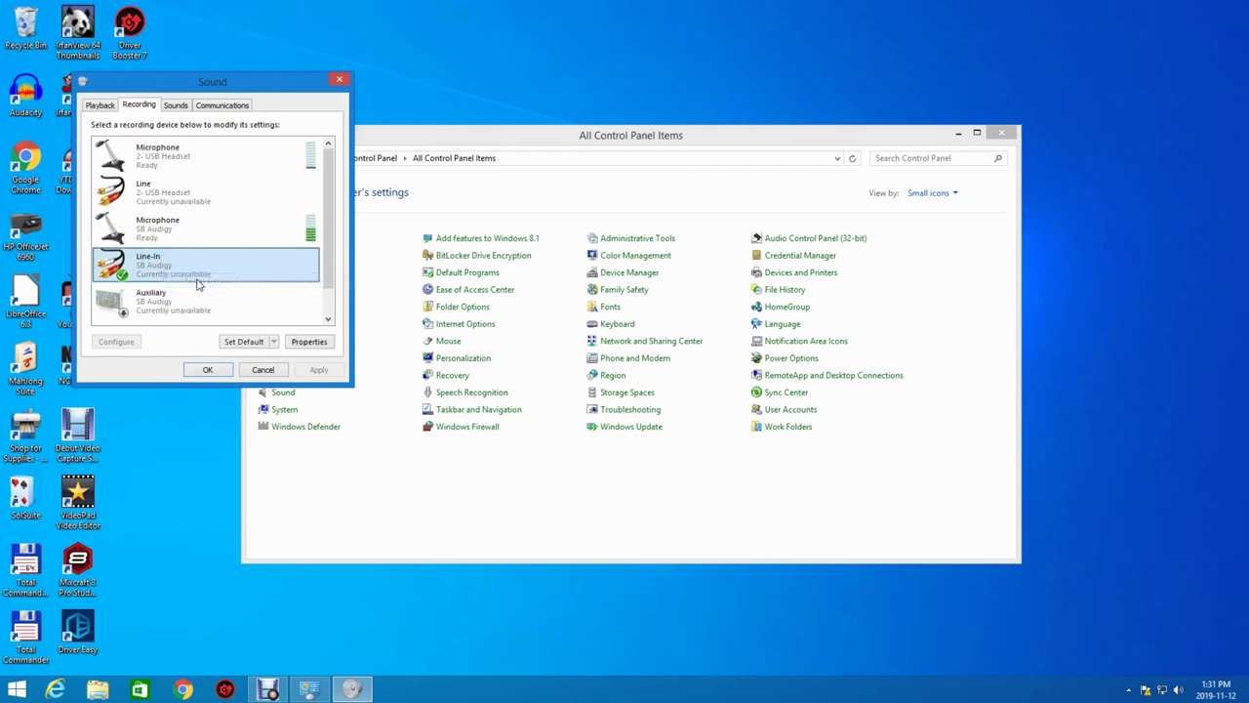
pyautogui.click(209, 316)
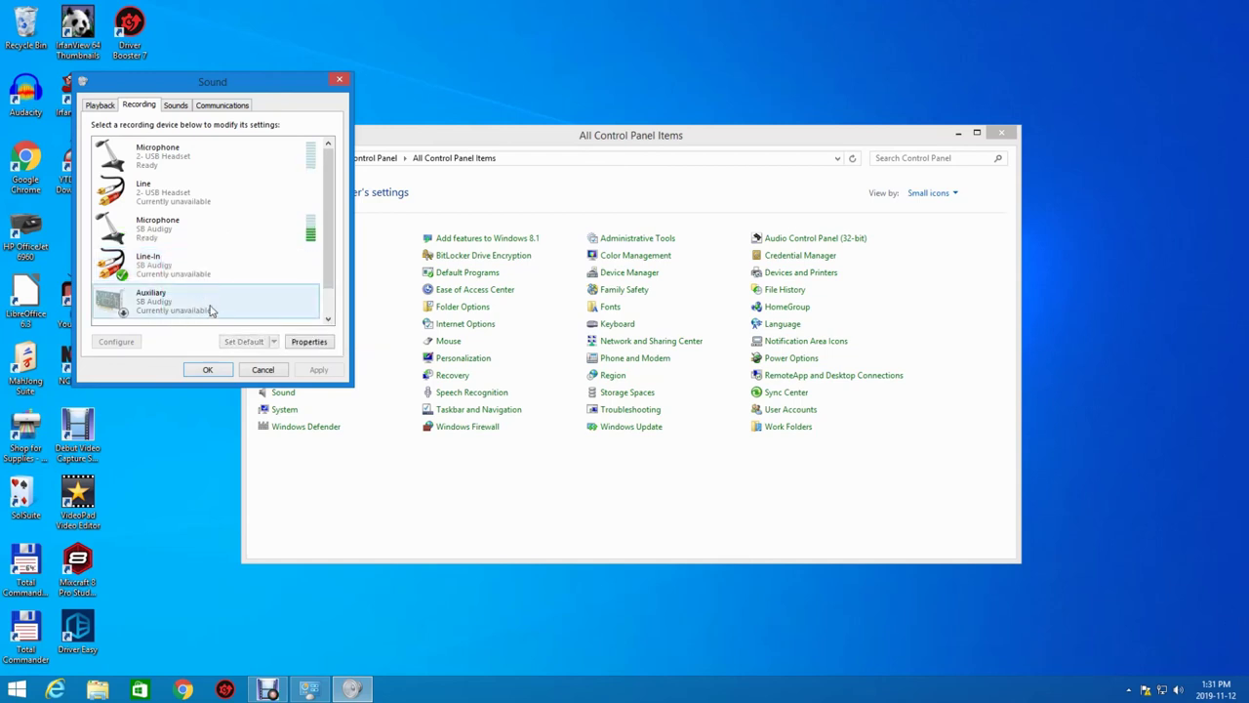
pyautogui.click(188, 277)
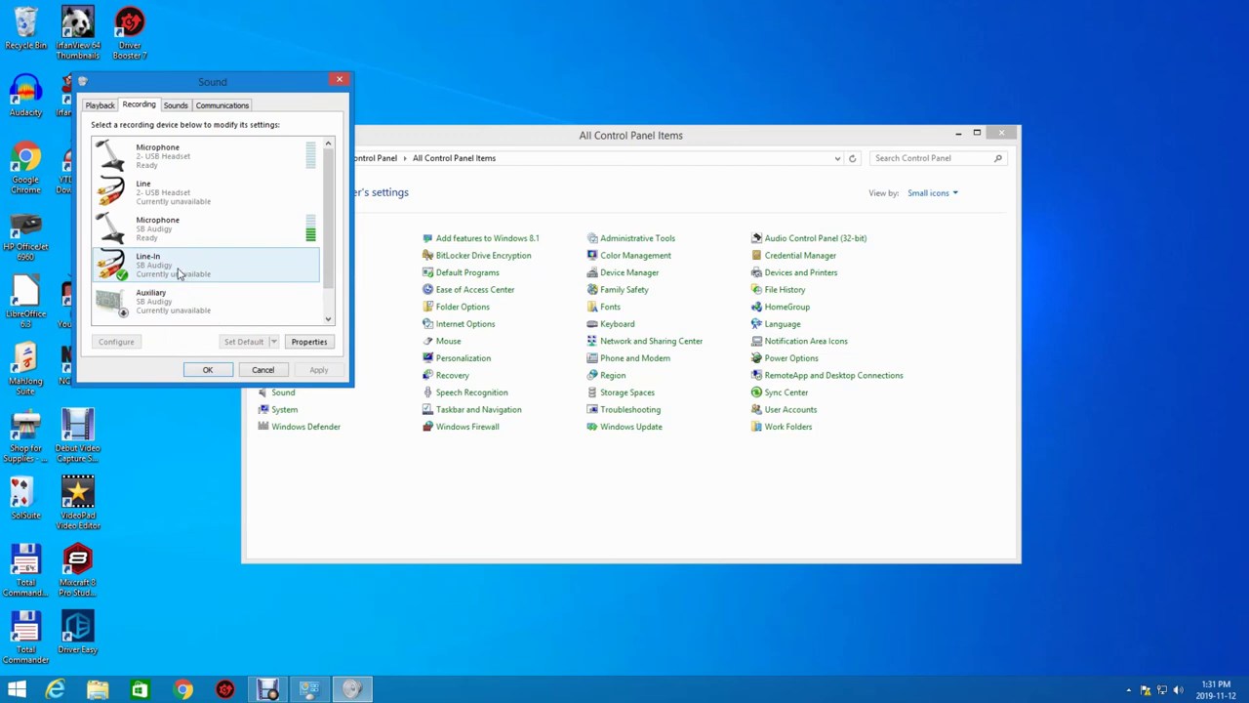
pyautogui.rightClick(179, 274)
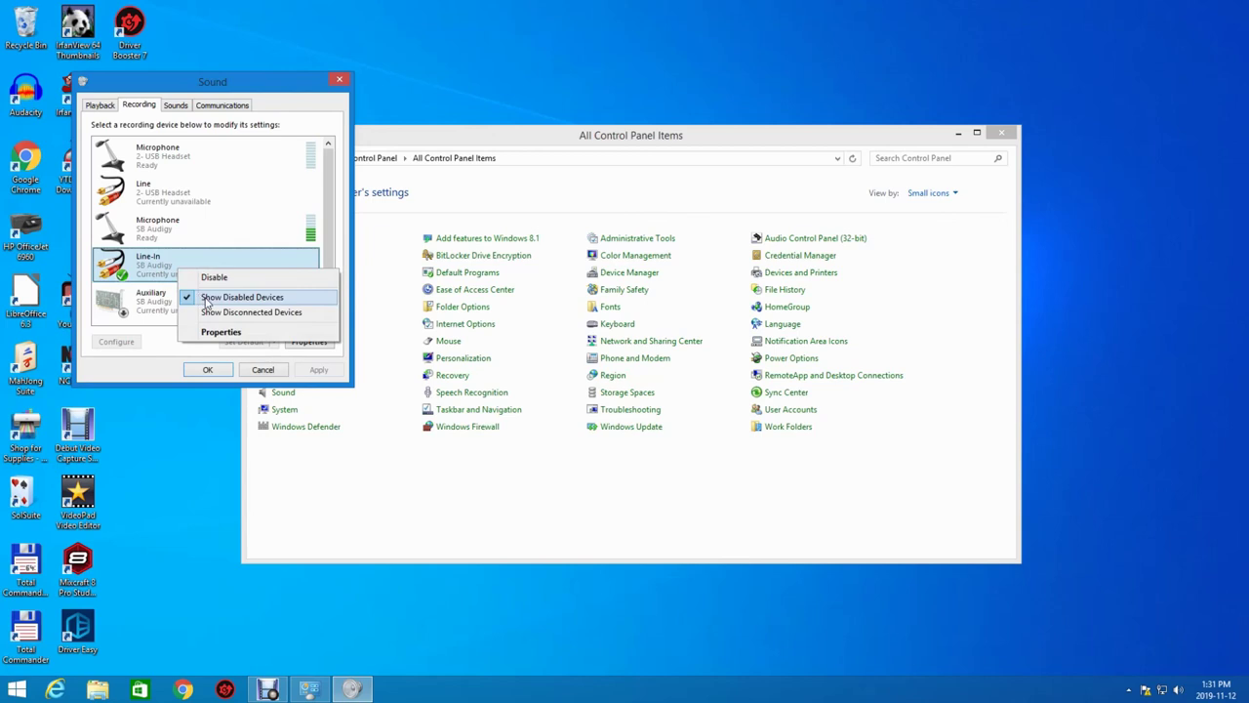
pyautogui.click(206, 298)
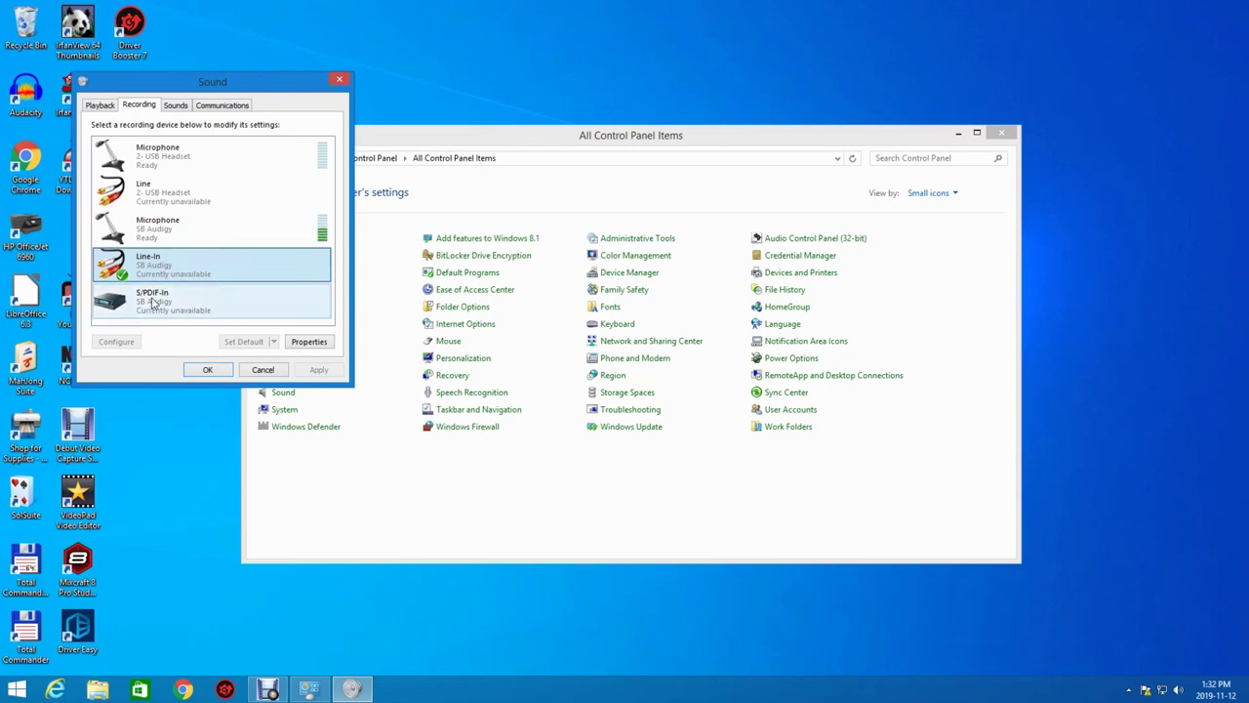
# - Open the SB Audigy Microphone properties and review its listening, boost, monitoring and level settings
pyautogui.click(166, 231)
pyautogui.rightClick(166, 232)
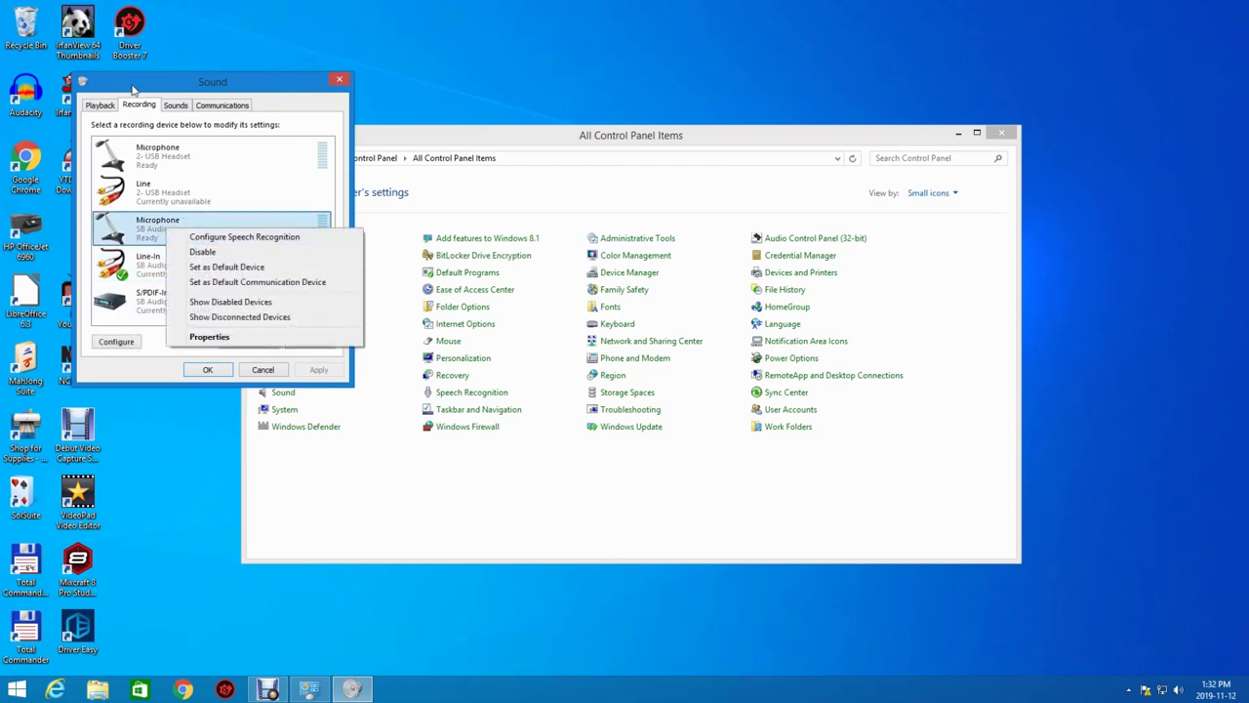
pyautogui.doubleClick(144, 227)
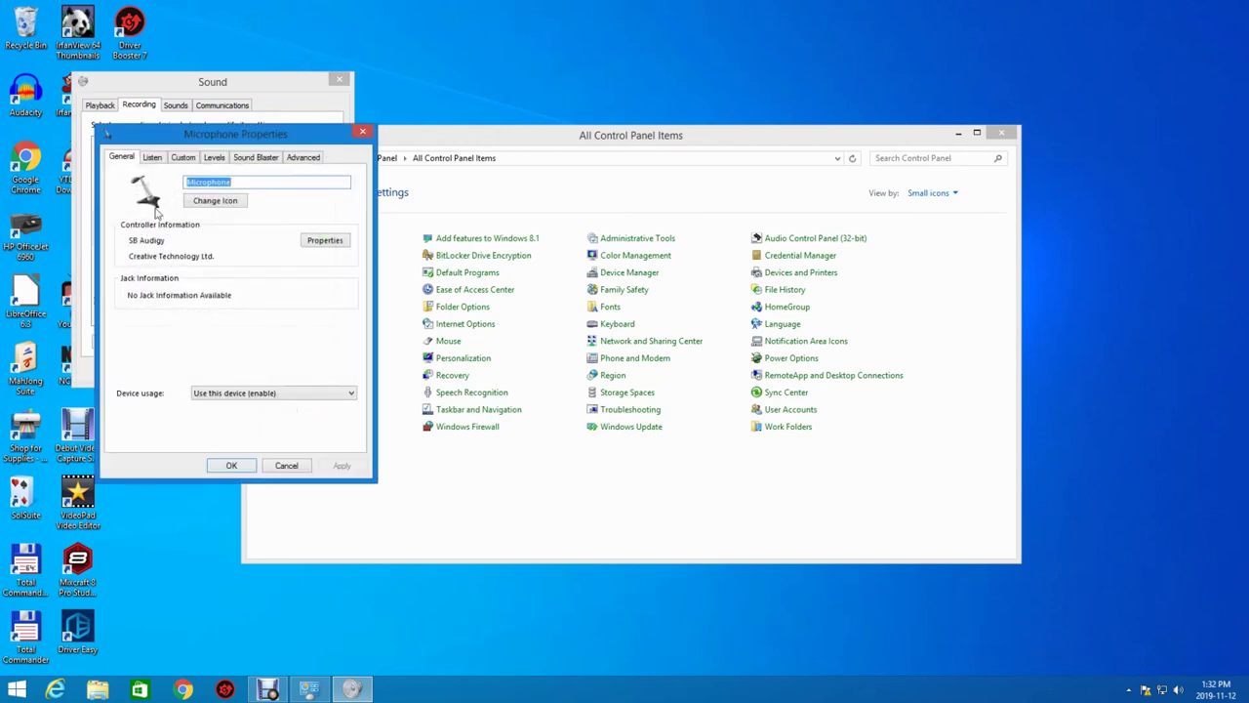
pyautogui.click(154, 158)
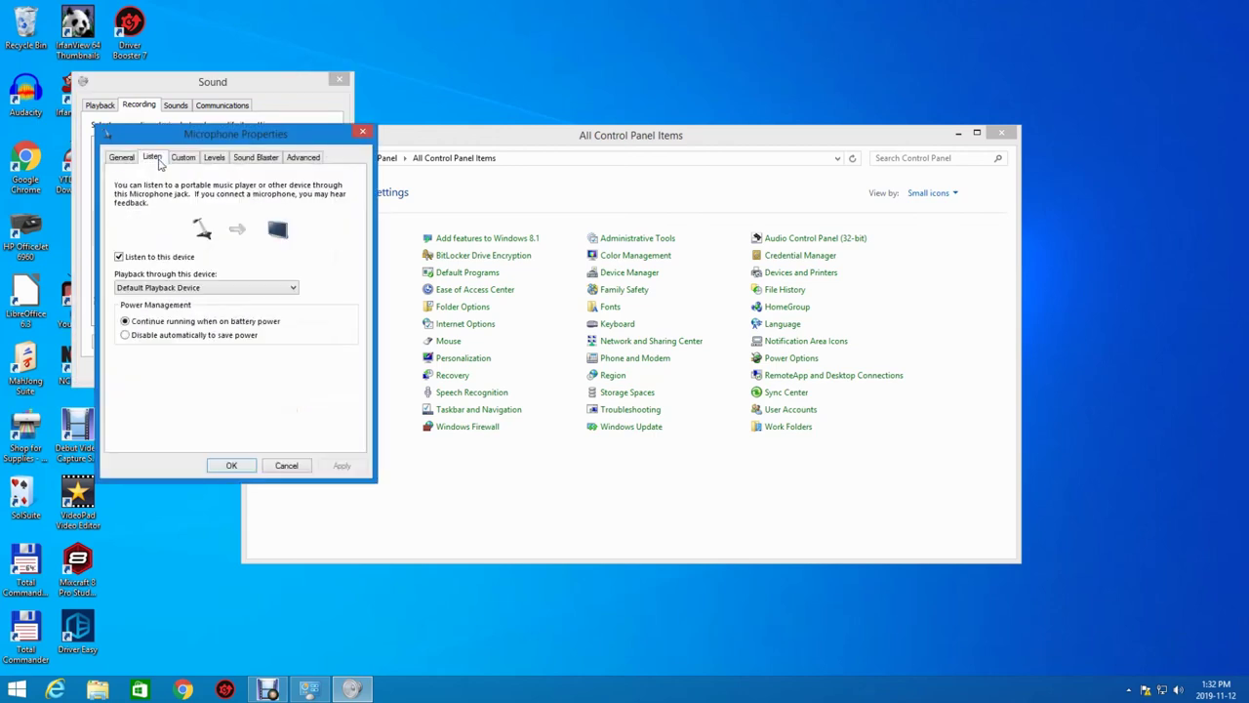
pyautogui.click(181, 158)
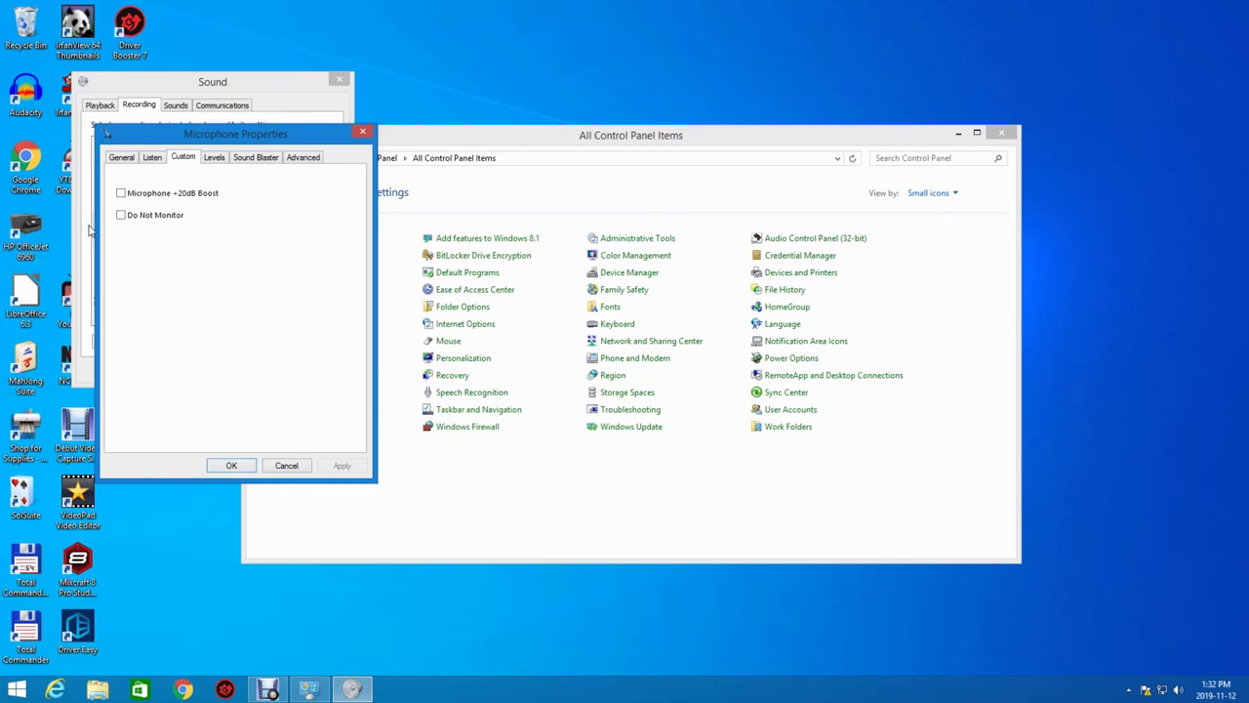
pyautogui.click(213, 158)
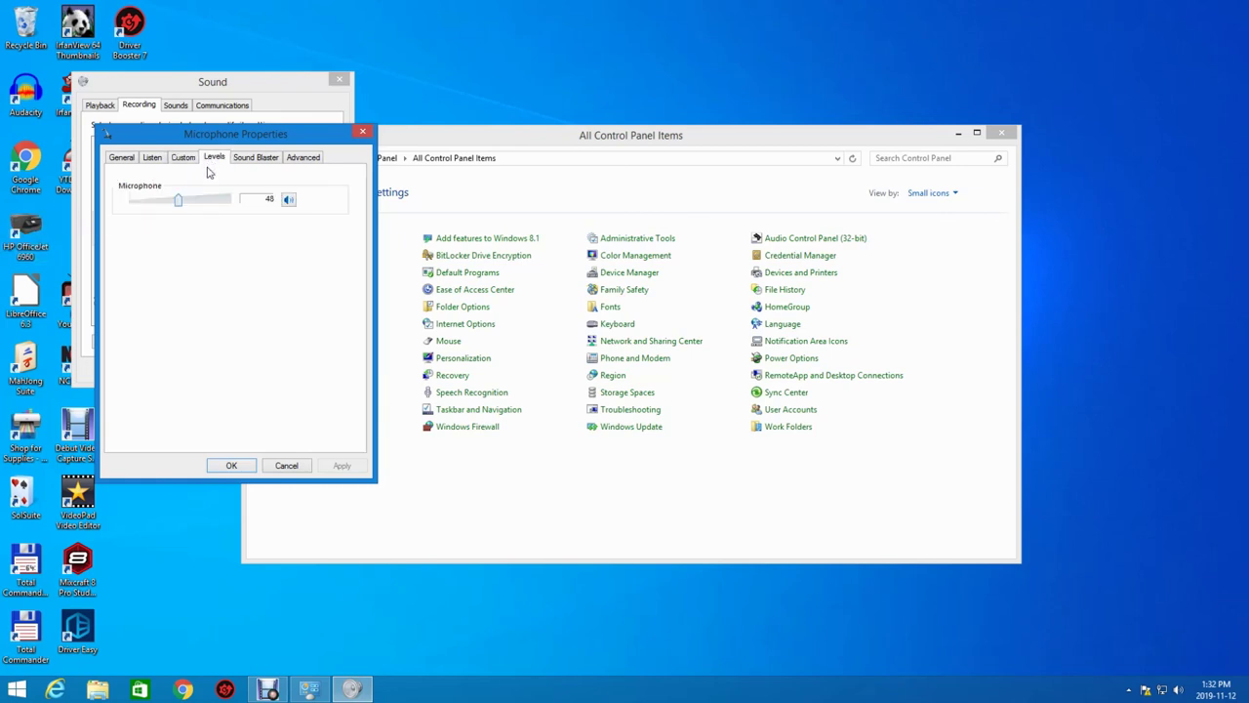
# - Lower and then raise the SB Audigy Microphone recording level, and close its properties
pyautogui.moveTo(178, 202); pyautogui.dragTo(163, 205)
pyautogui.moveTo(162, 203); pyautogui.dragTo(204, 205)
pyautogui.click(361, 135)
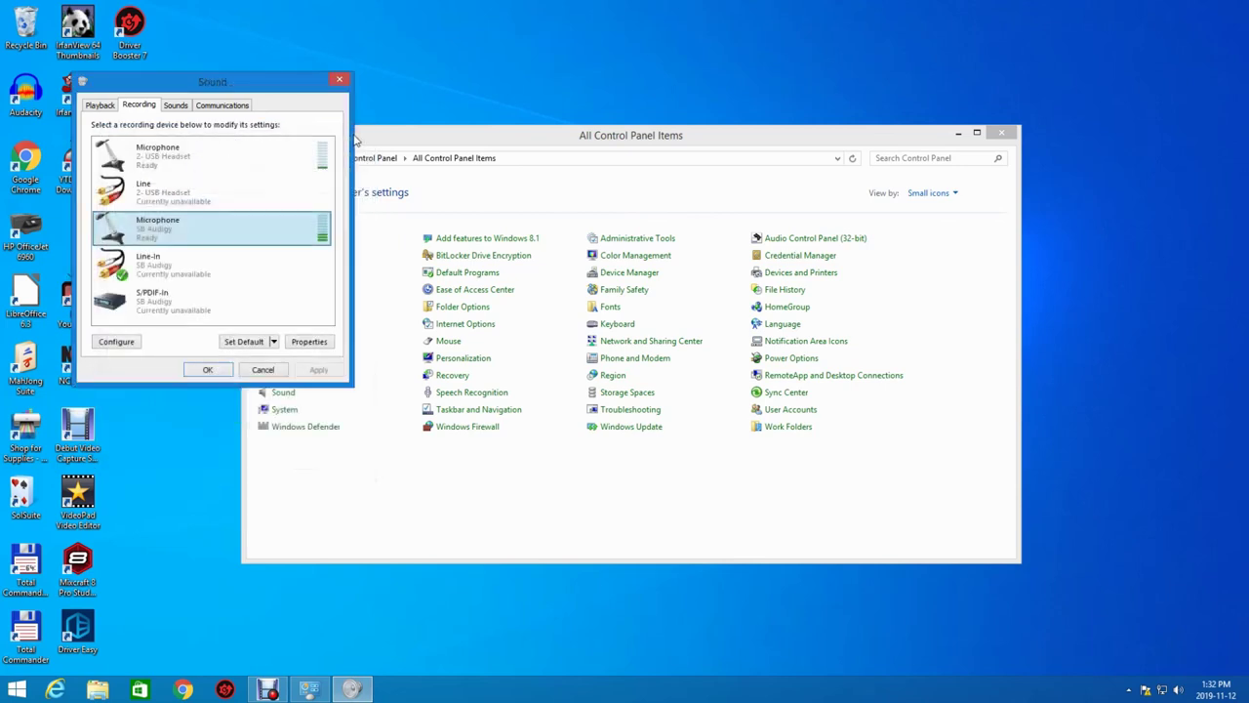
# - Compare the device options offered for the SB Audigy Microphone and the SB Audigy Line-In
pyautogui.rightClick(236, 236)
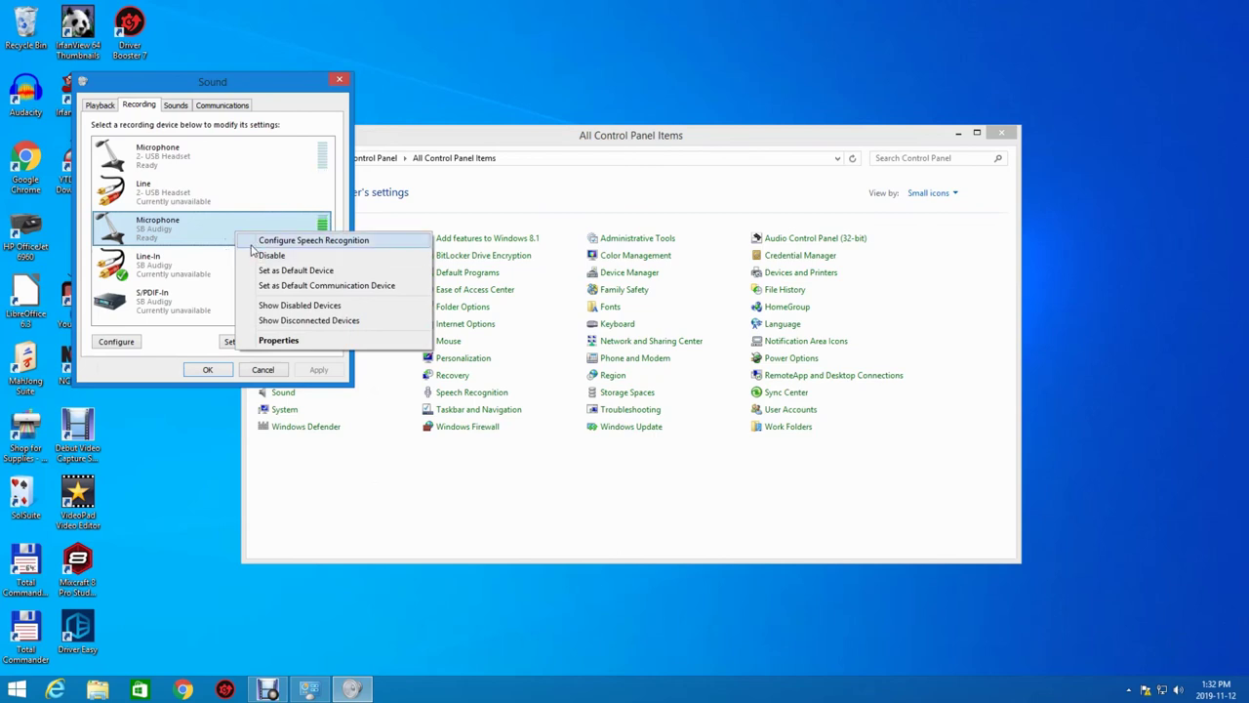
pyautogui.click(203, 267)
pyautogui.rightClick(202, 273)
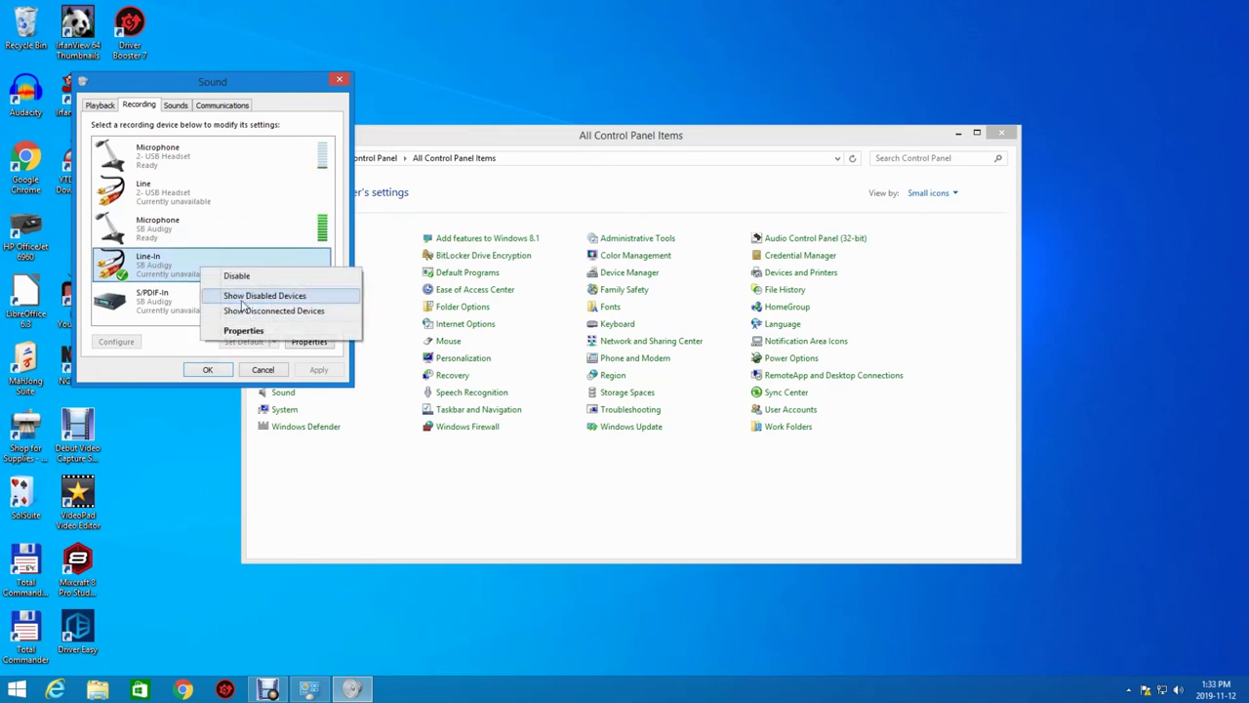
pyautogui.click(196, 243)
pyautogui.rightClick(200, 240)
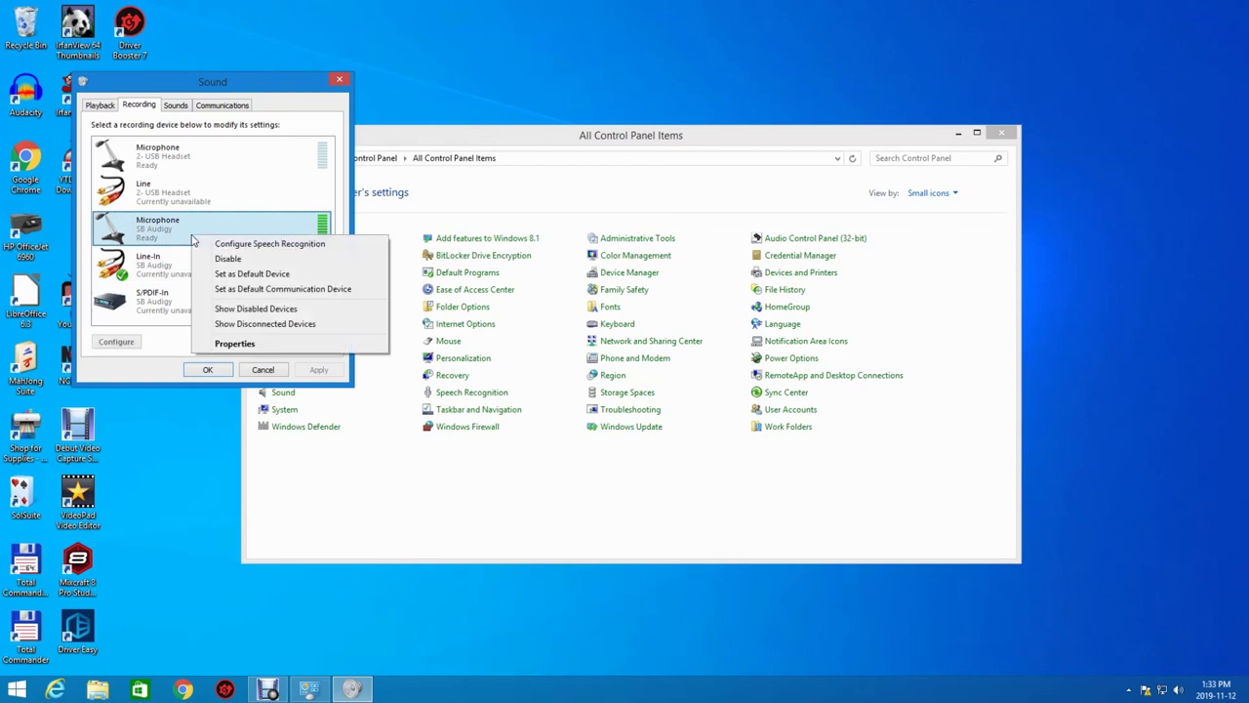
pyautogui.click(170, 264)
pyautogui.rightClick(169, 267)
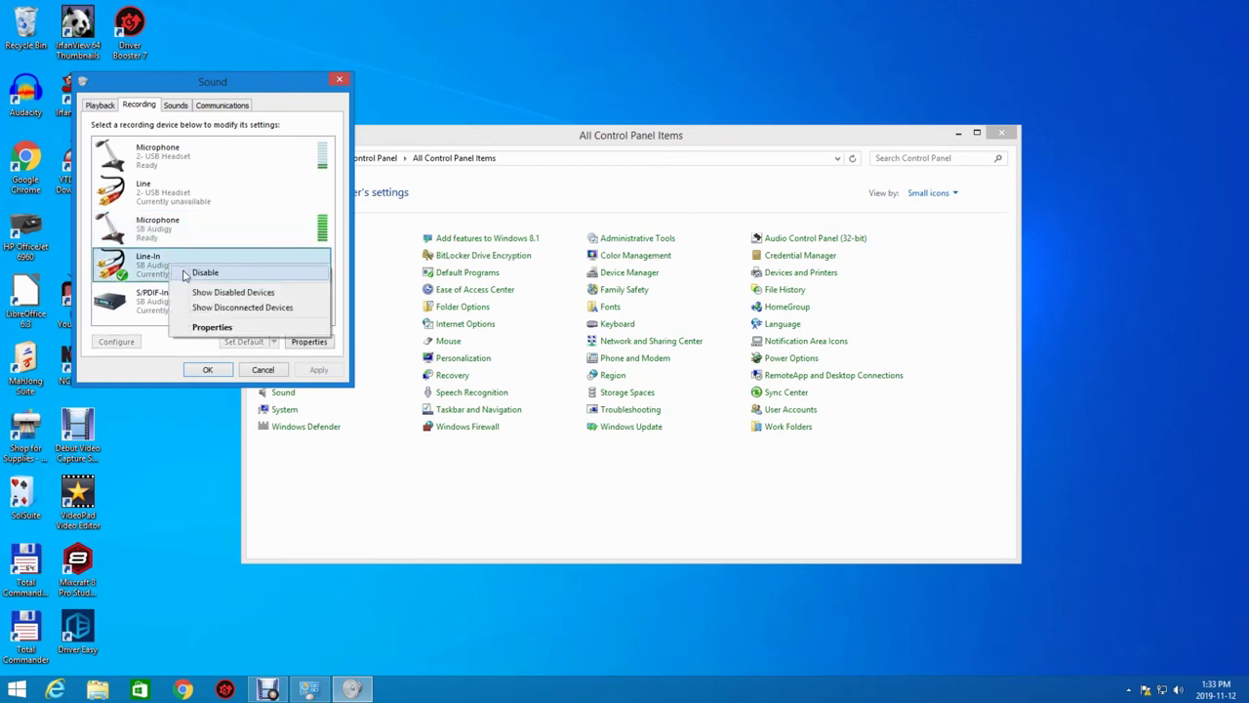
pyautogui.click(151, 230)
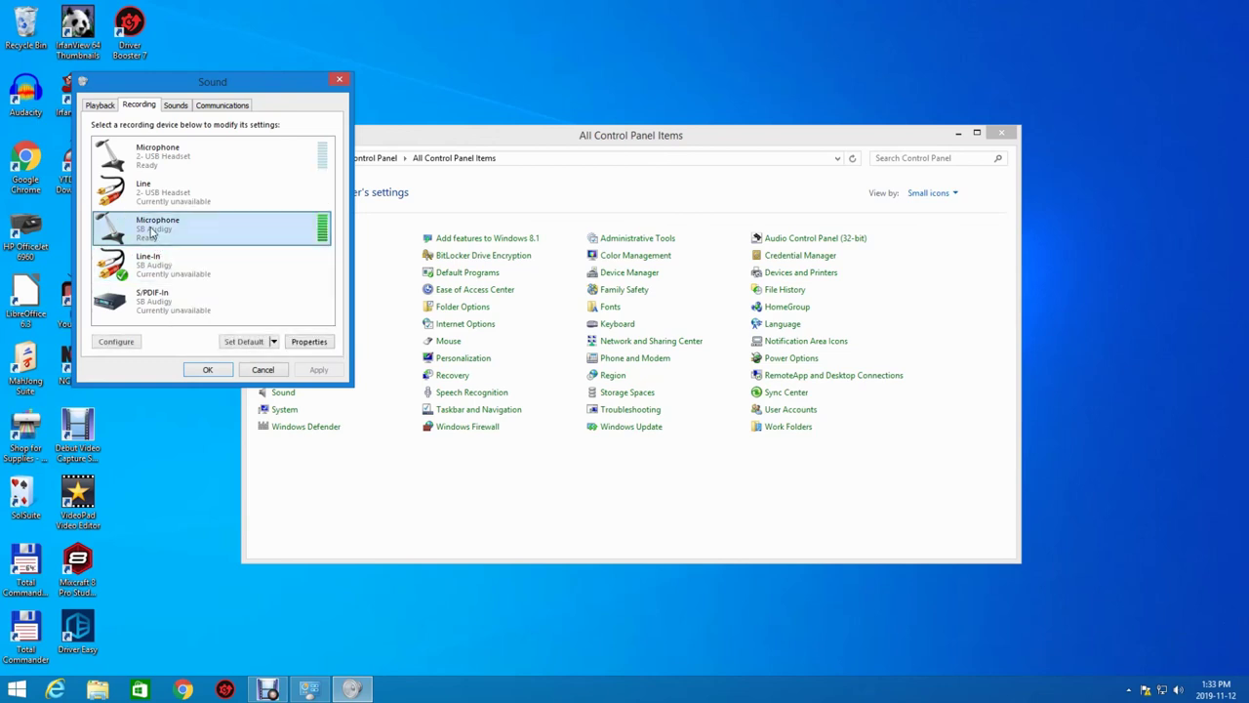
pyautogui.click(166, 268)
pyautogui.rightClick(166, 271)
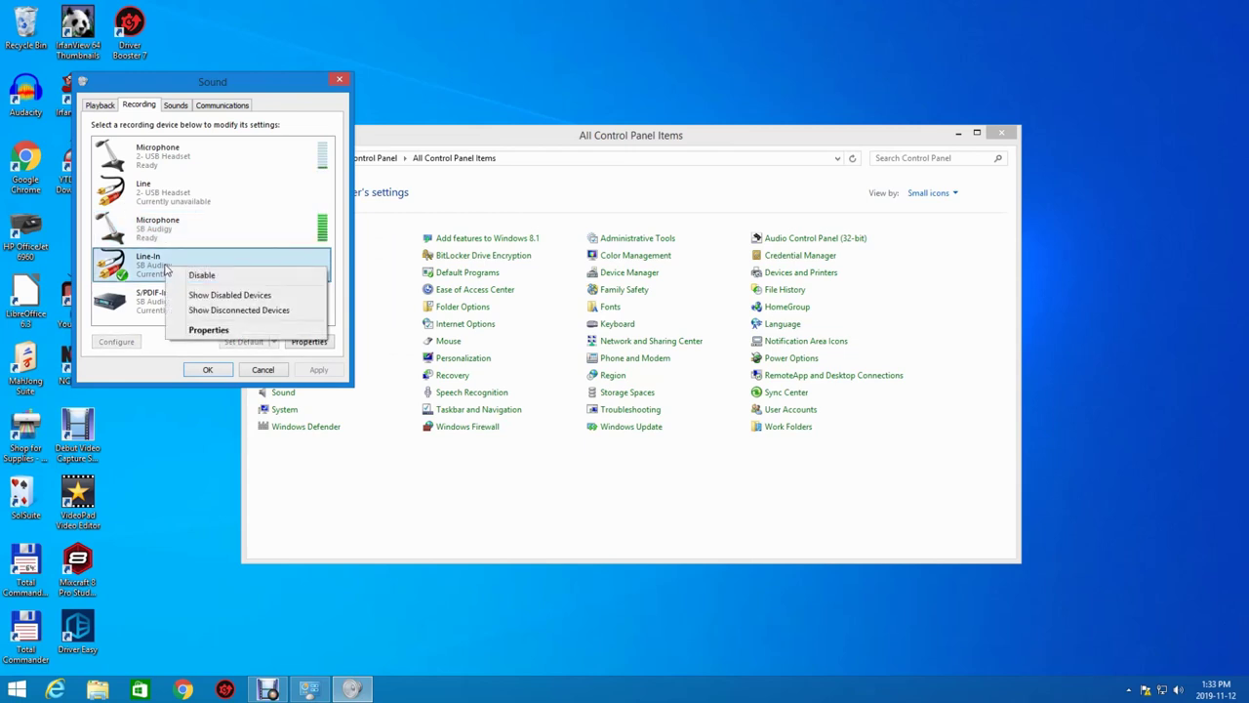
# - Disable the SB Audigy Microphone and check the device options offered for Line-In
pyautogui.click(153, 237)
pyautogui.rightClick(153, 237)
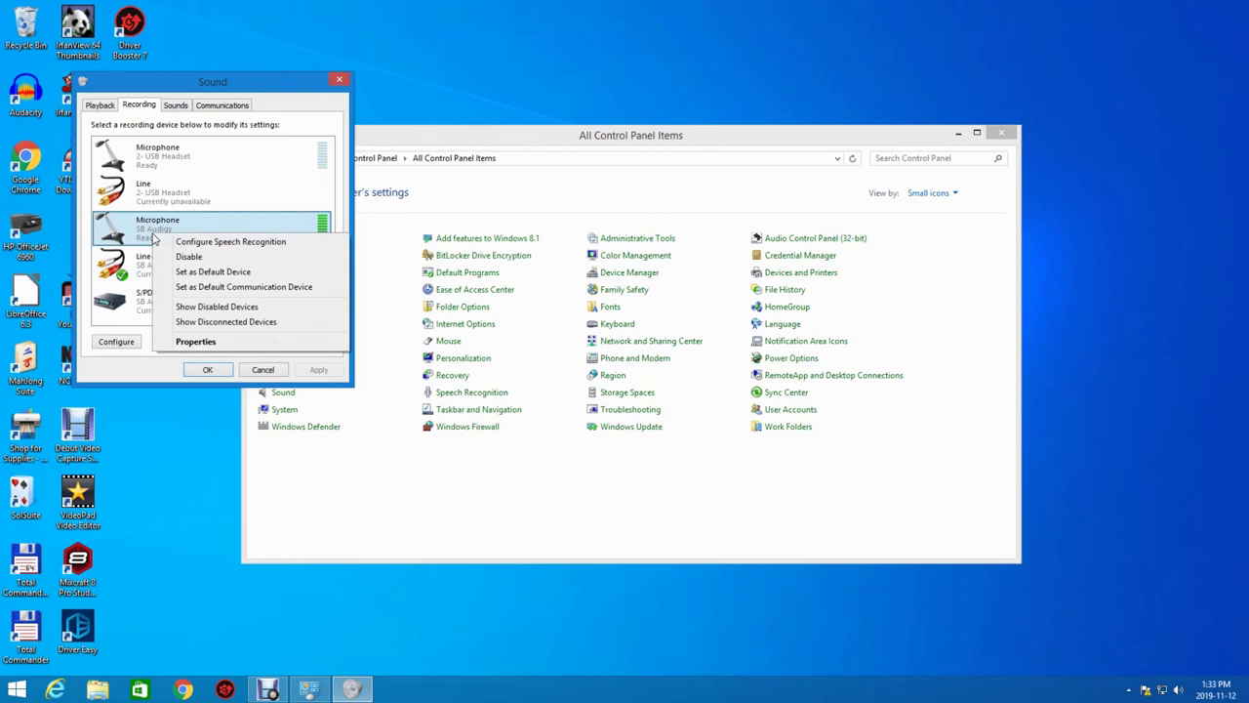
pyautogui.click(176, 256)
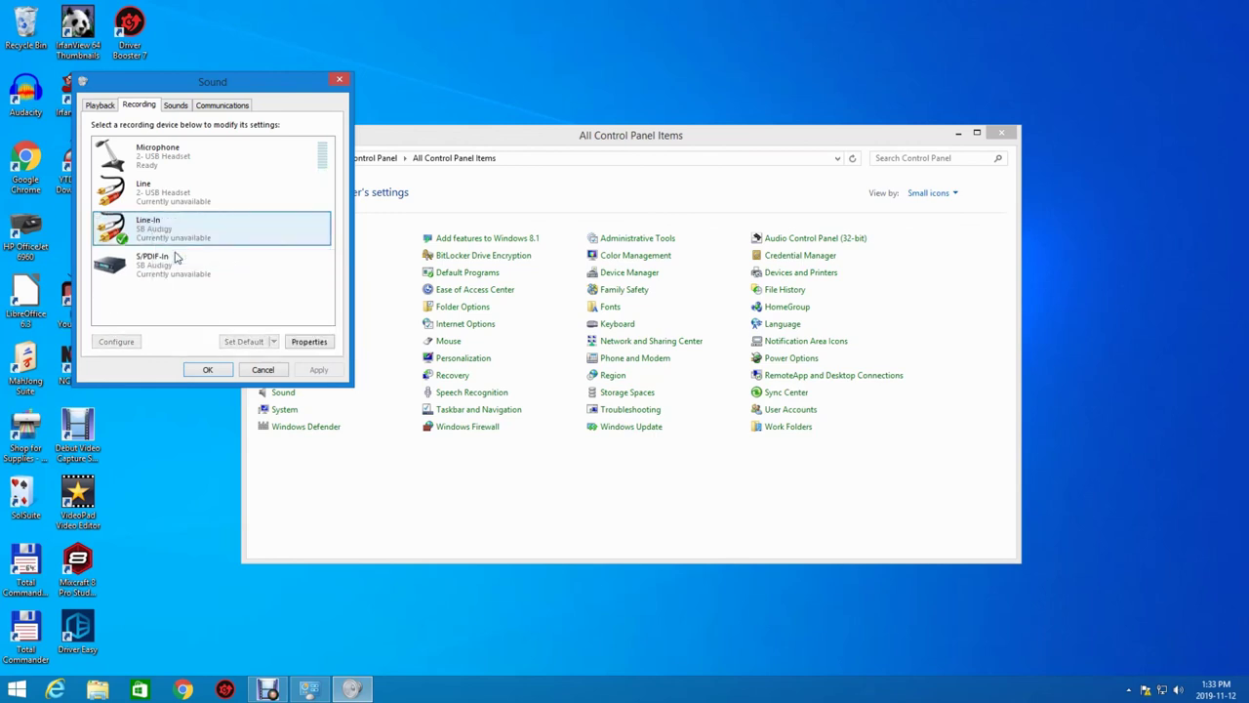
pyautogui.click(170, 234)
pyautogui.rightClick(170, 234)
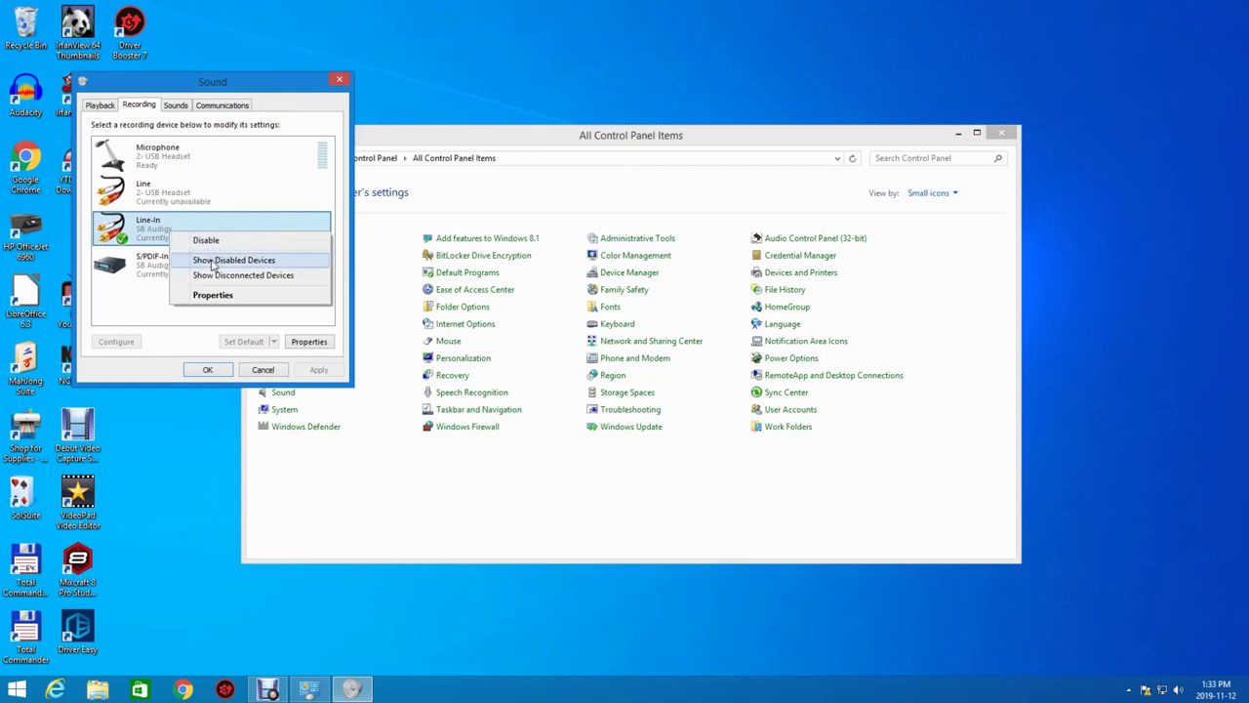
pyautogui.click(153, 240)
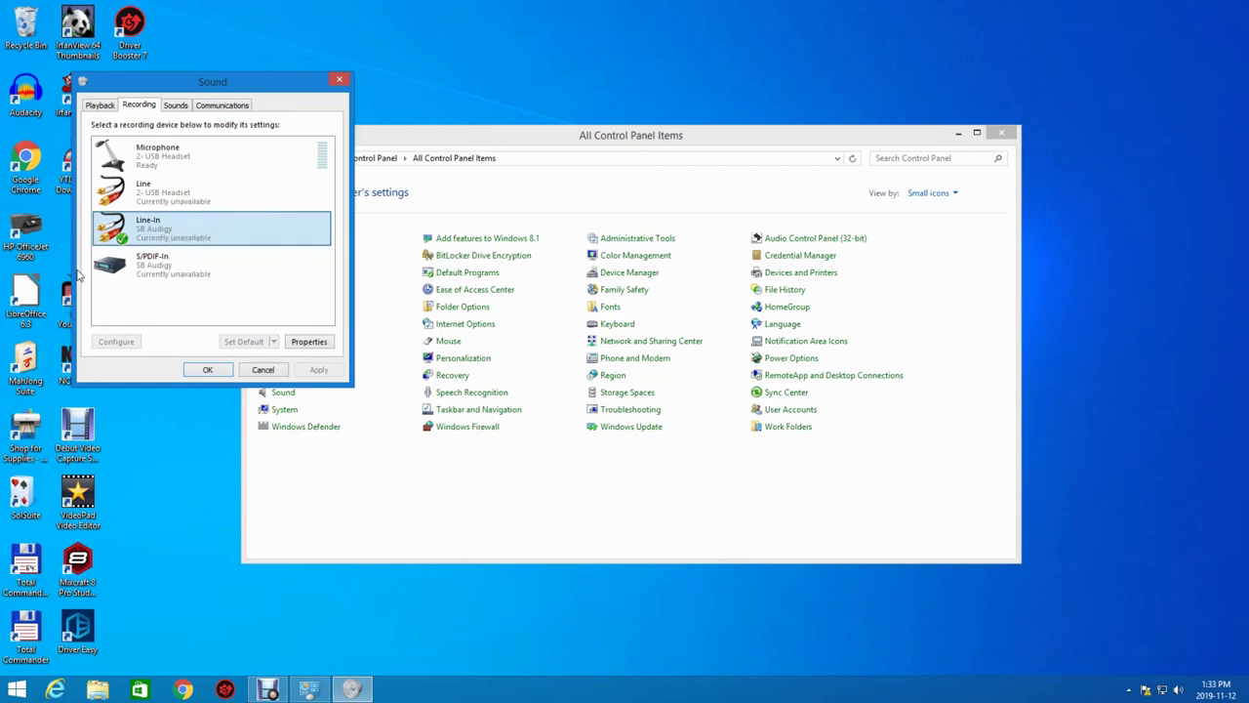
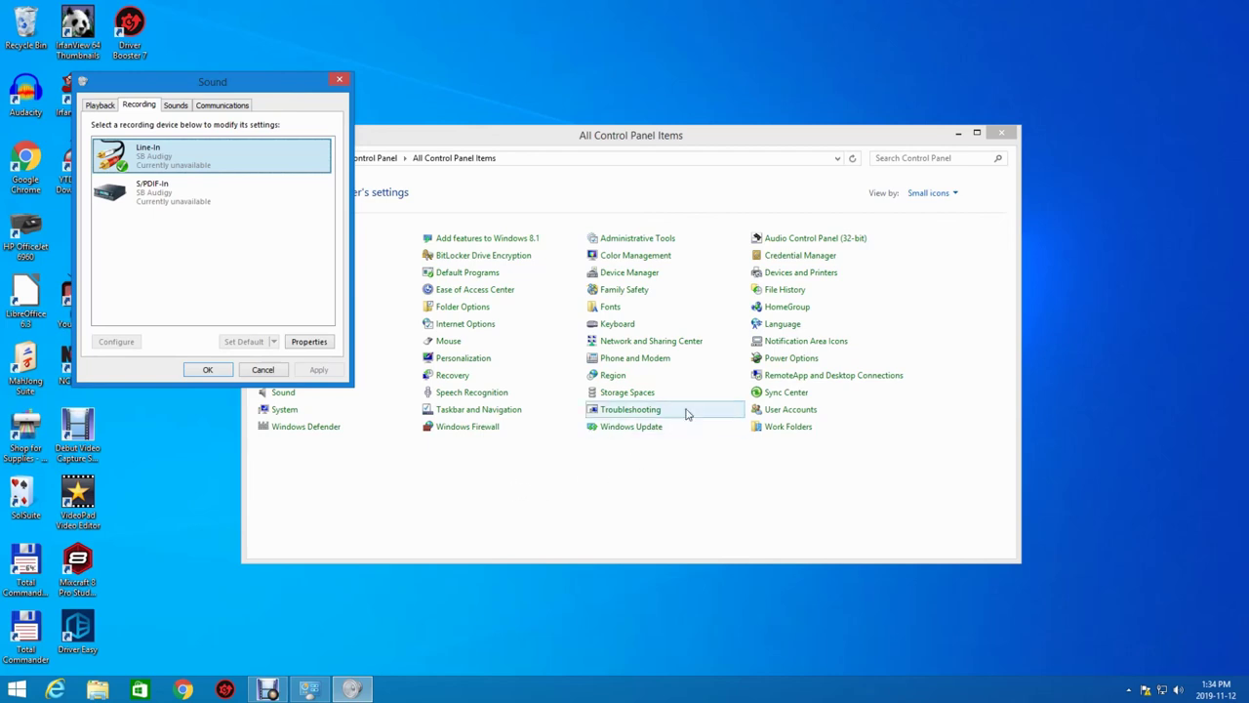
# - Open the Creative Audio Control Panel, check the device selection and restore options for SB Audigy, and close it
pyautogui.click(786, 241)
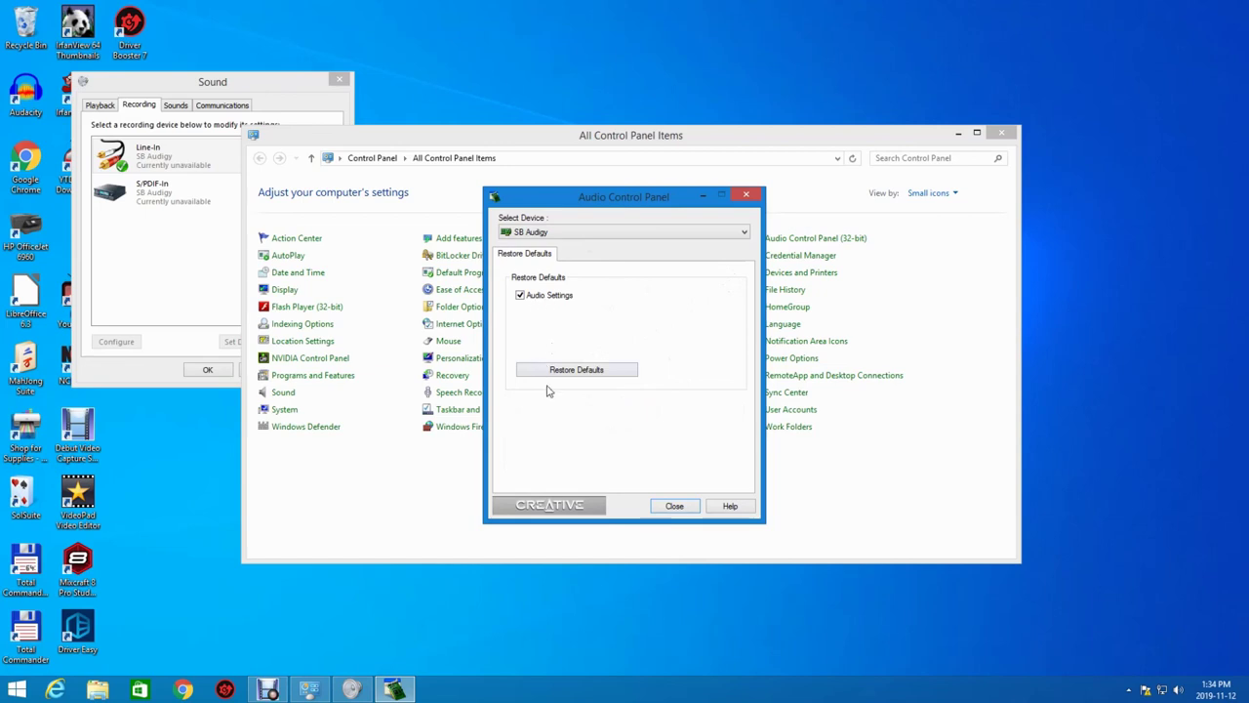
pyautogui.click(535, 232)
pyautogui.click(532, 245)
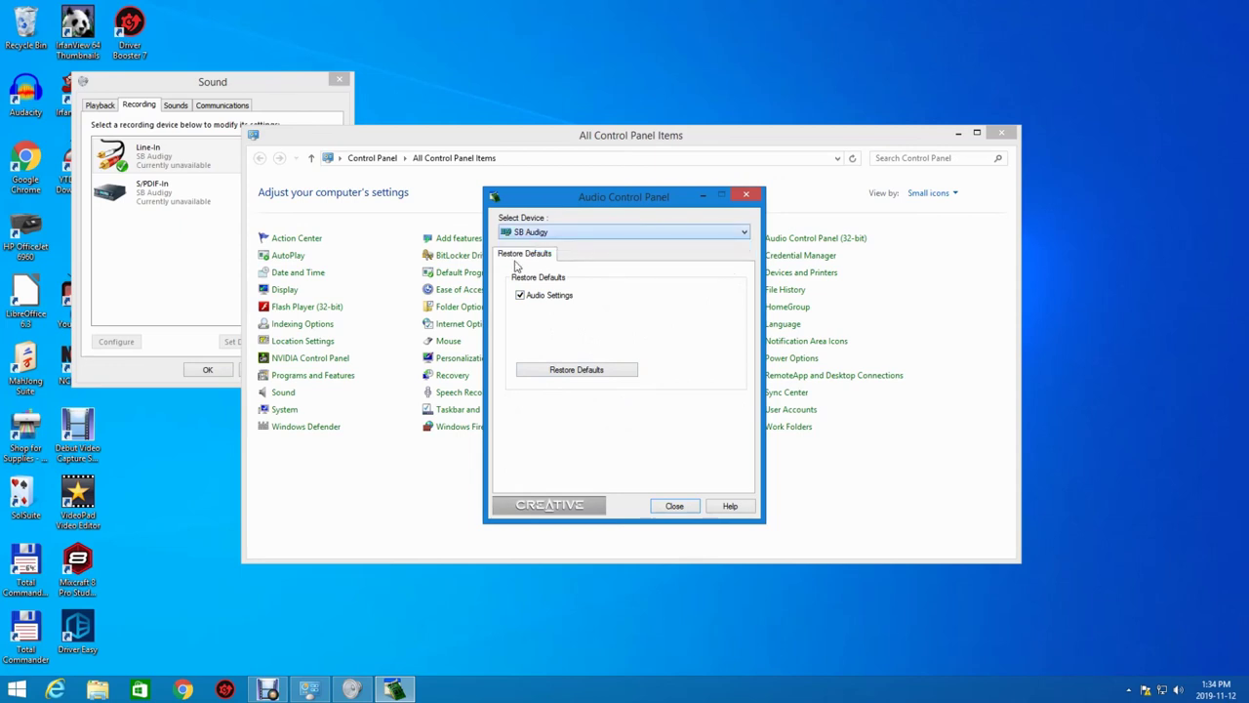
pyautogui.click(734, 201)
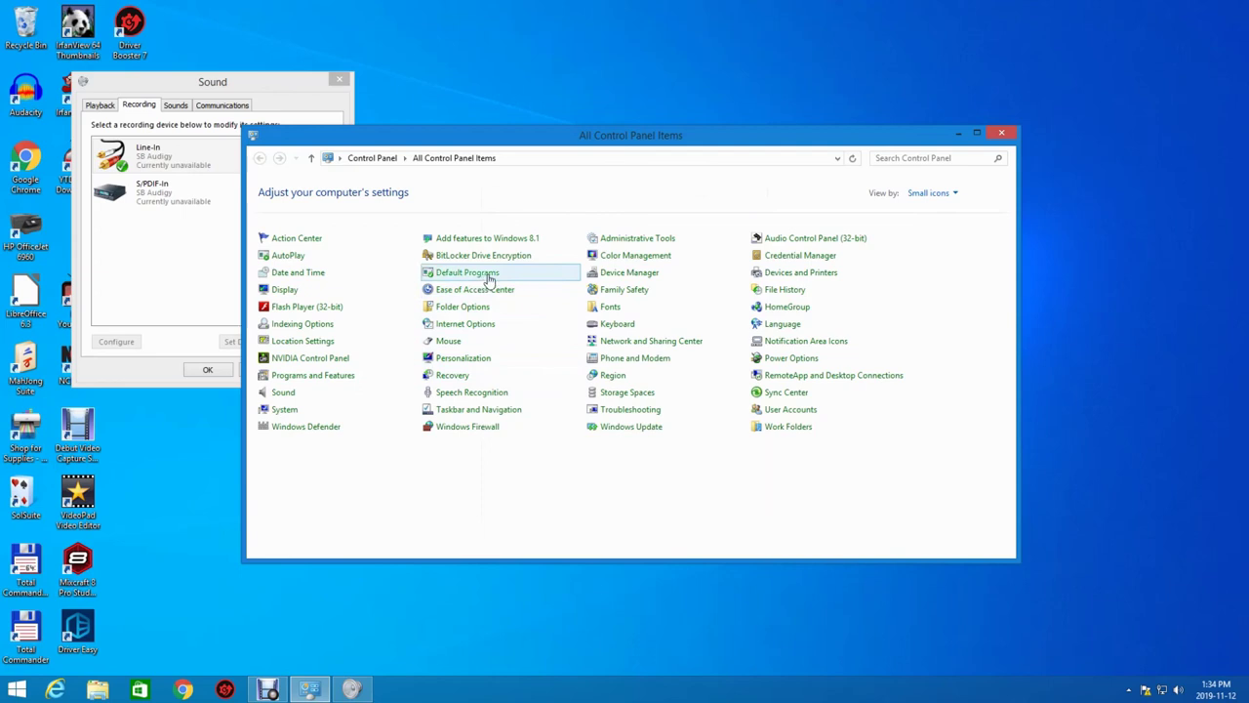
# - In Device Manager, check the SB Audigy device status among the sound, video and game controllers, and close its properties
pyautogui.click(591, 279)
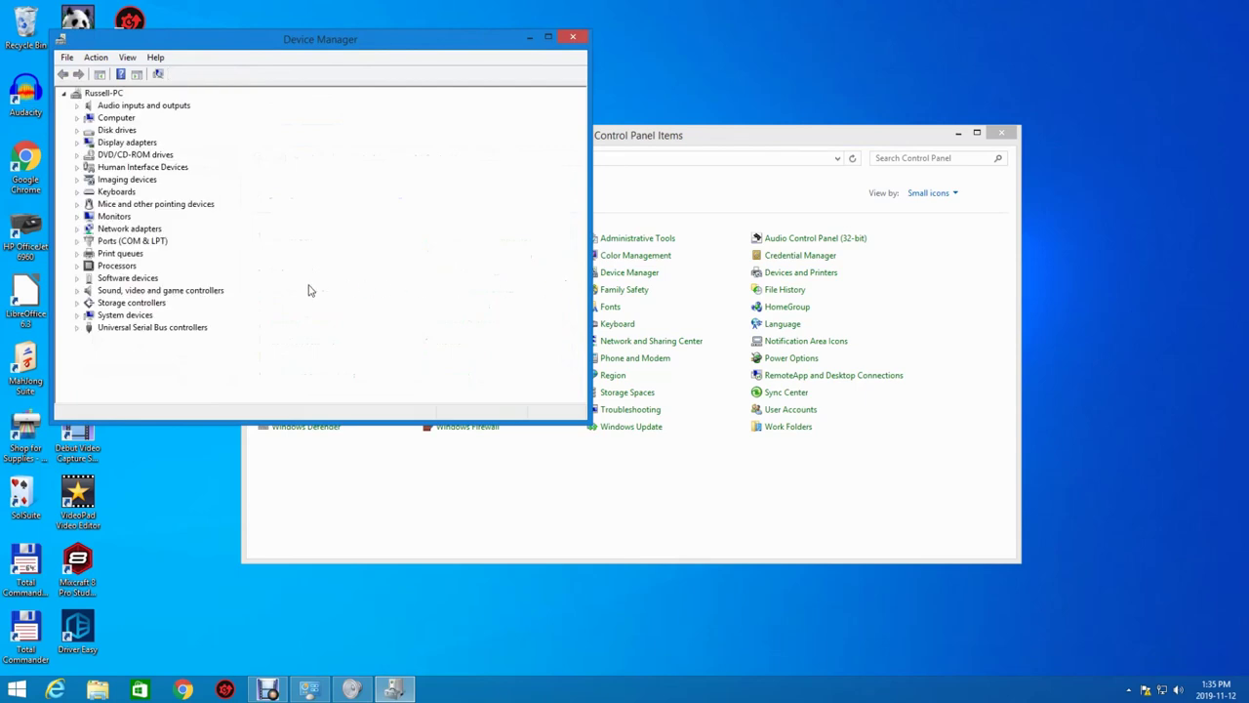
pyautogui.doubleClick(145, 291)
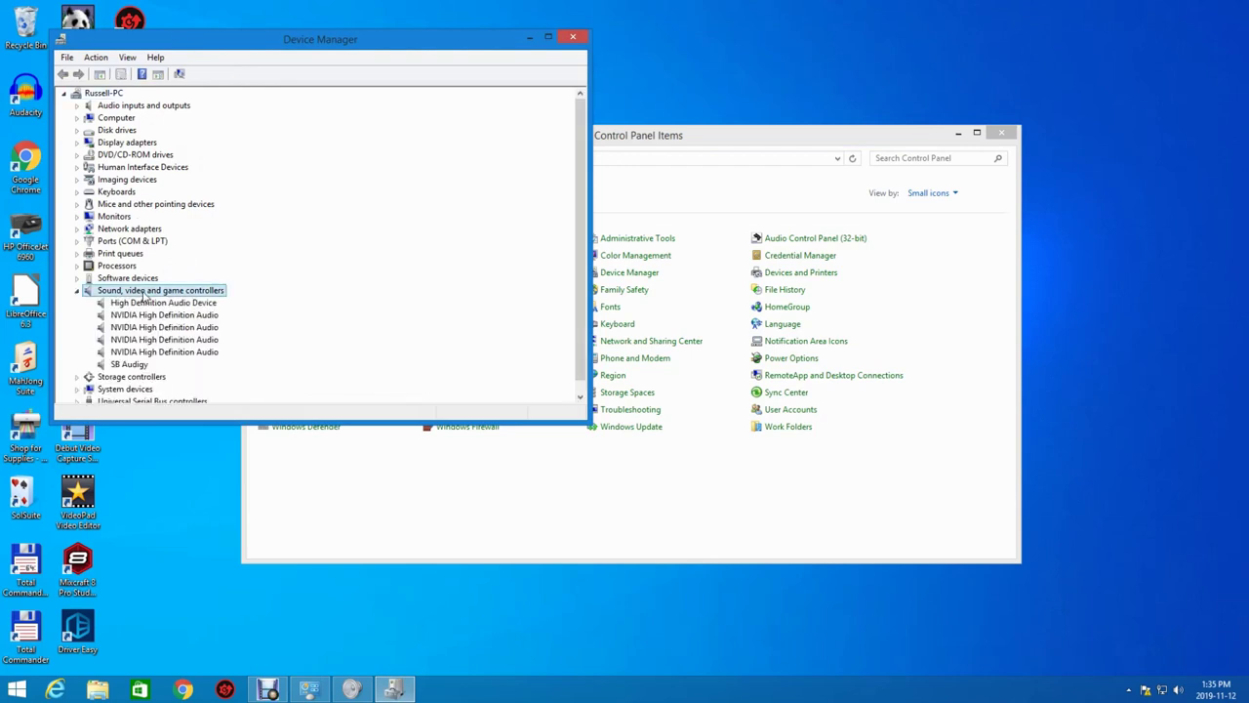
pyautogui.doubleClick(136, 364)
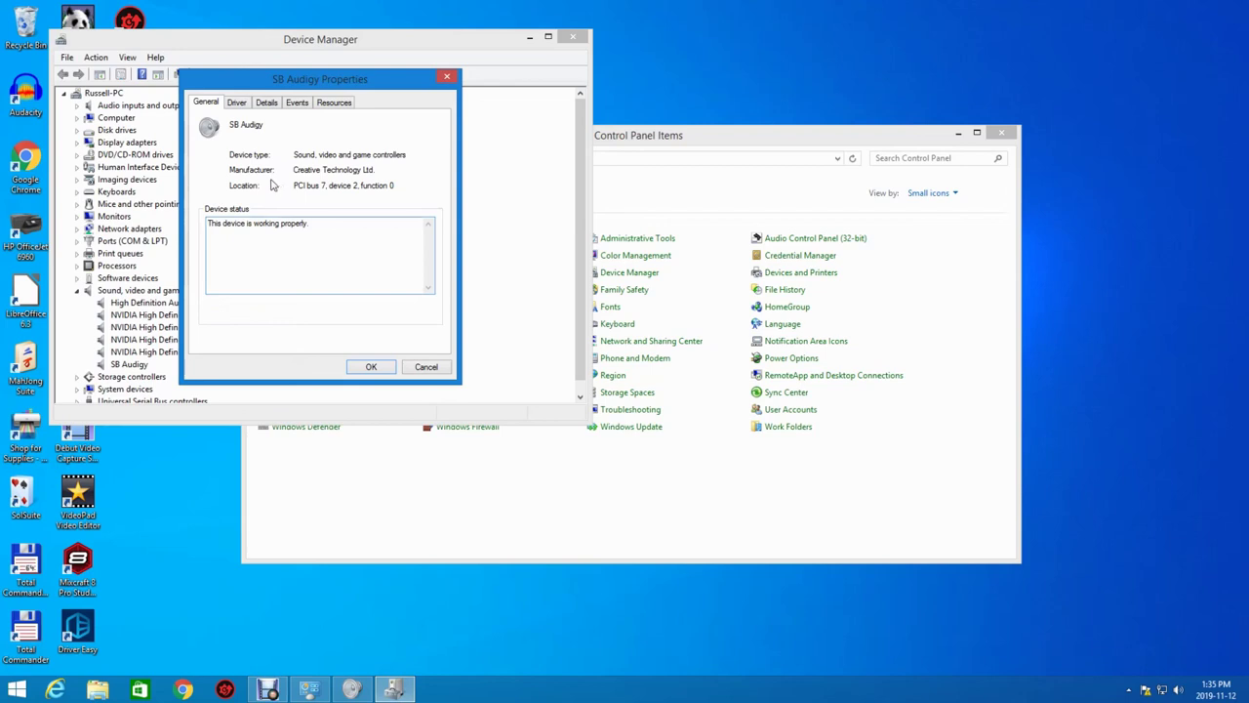
pyautogui.click(447, 77)
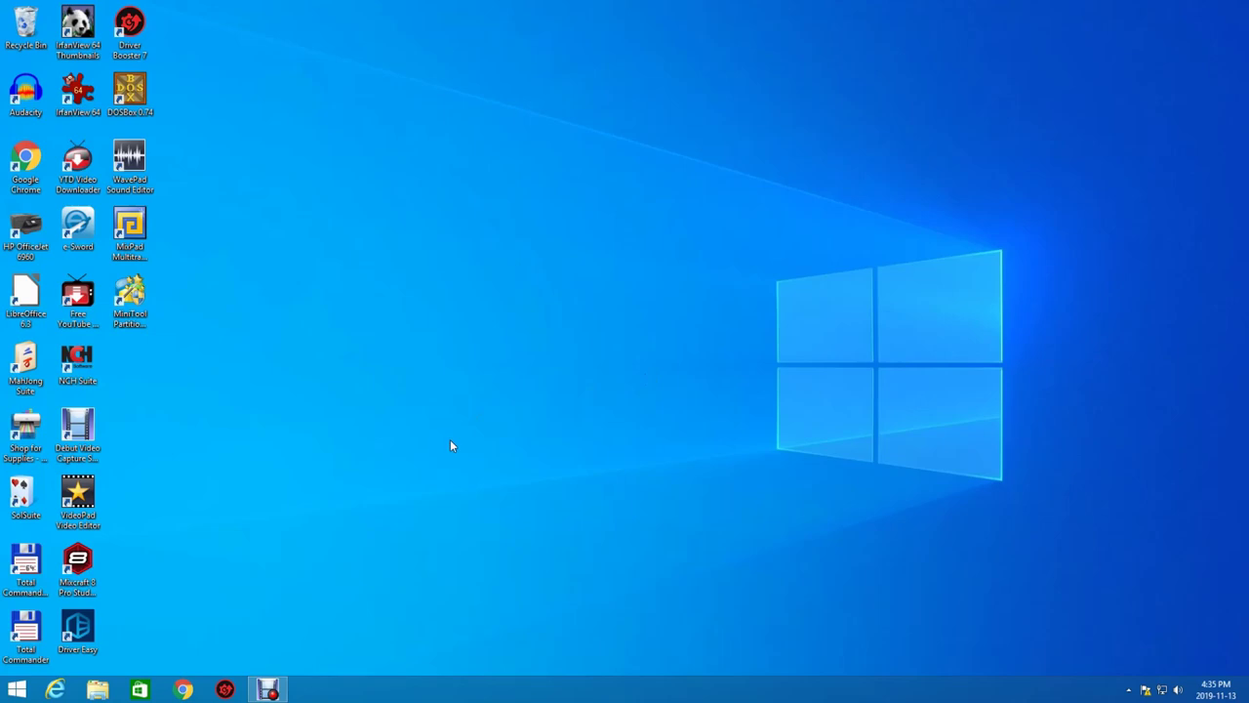
# - Open the Control Panel from the installed apps and bring up the Sound playback devices
pyautogui.click(17, 689)
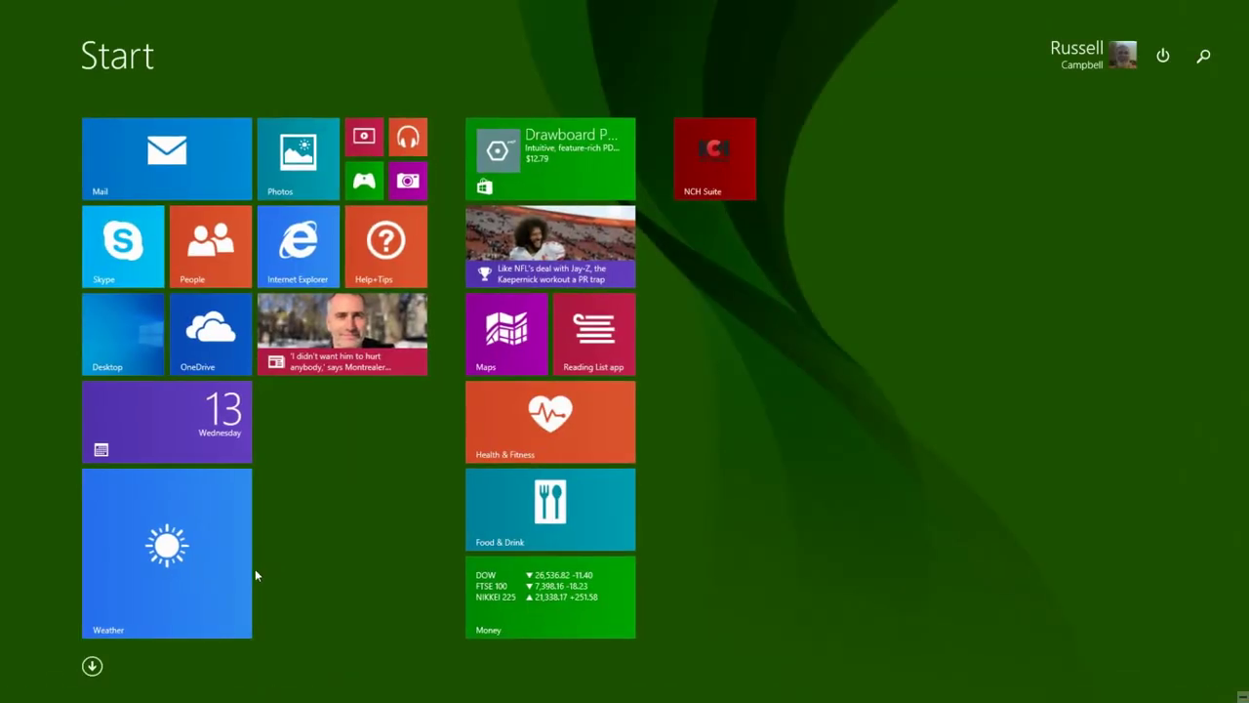
pyautogui.click(92, 665)
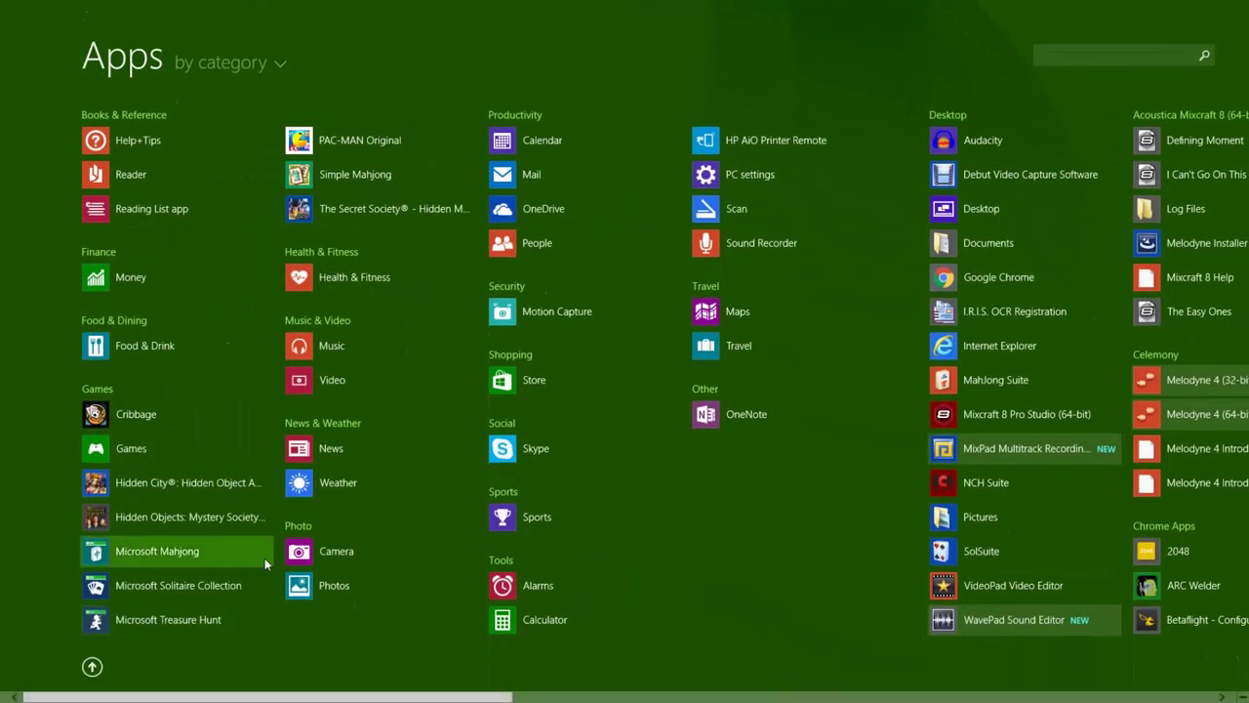
pyautogui.scroll(-6, 859, 444)
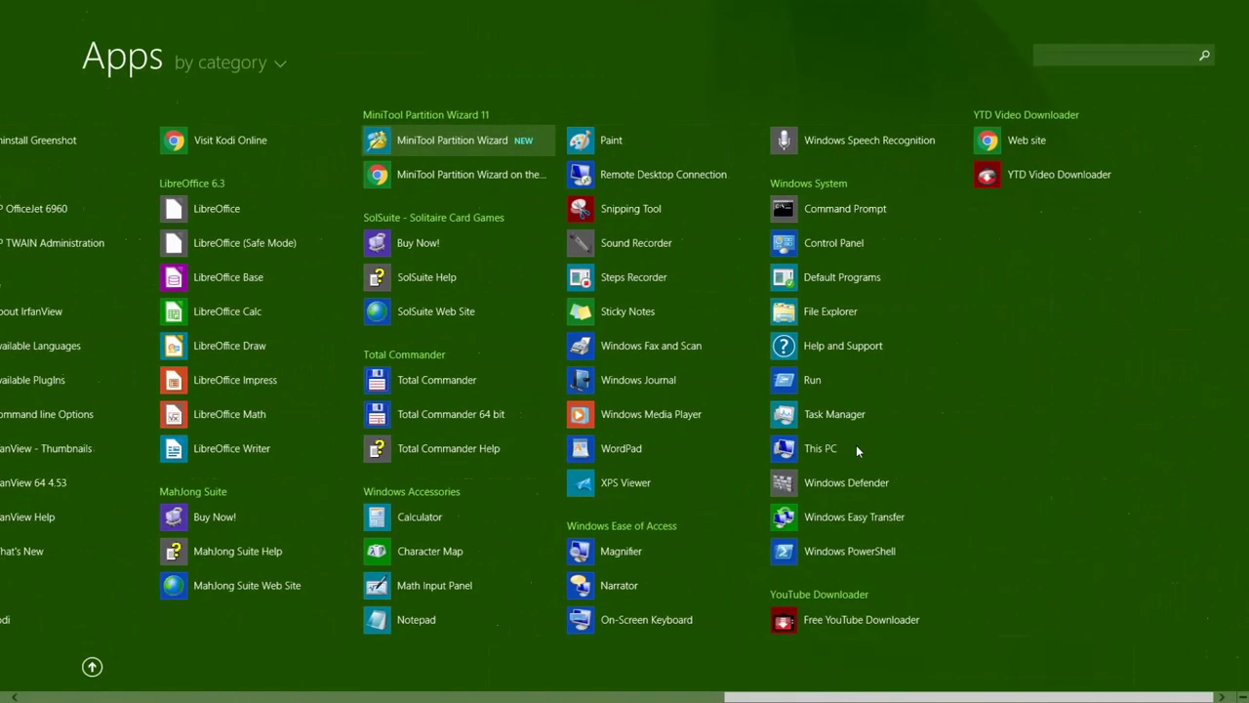
pyautogui.click(837, 240)
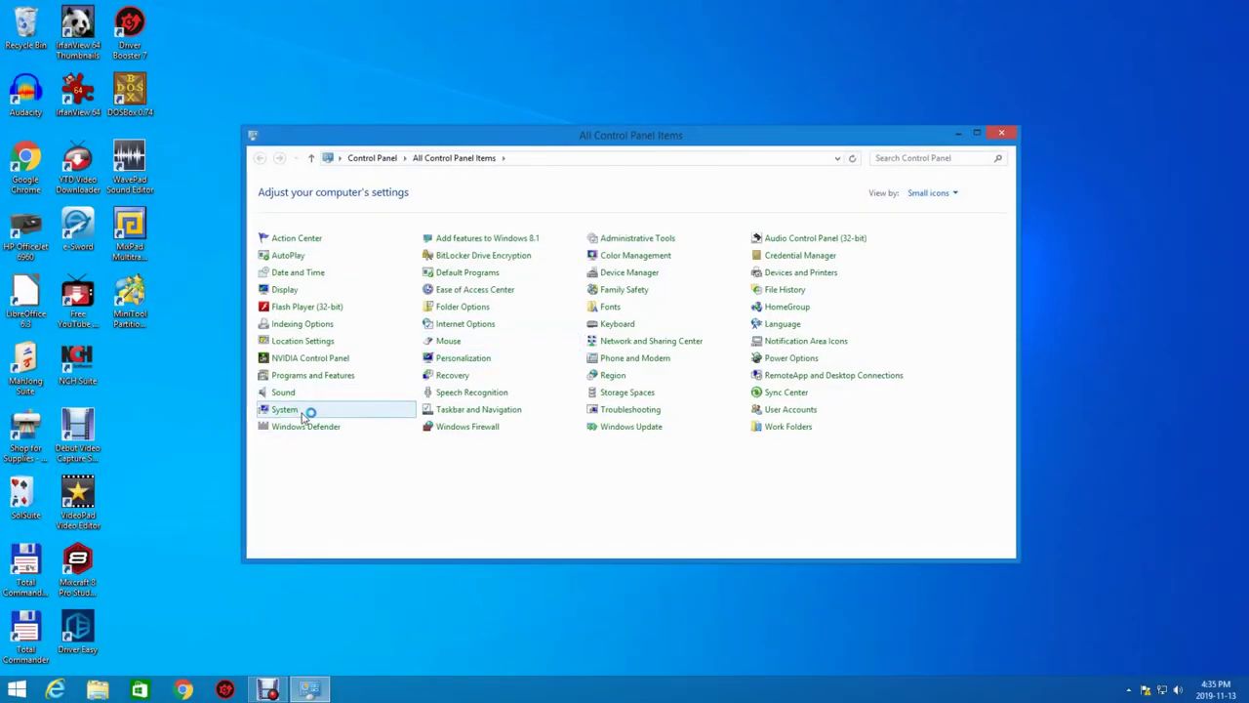
pyautogui.click(293, 392)
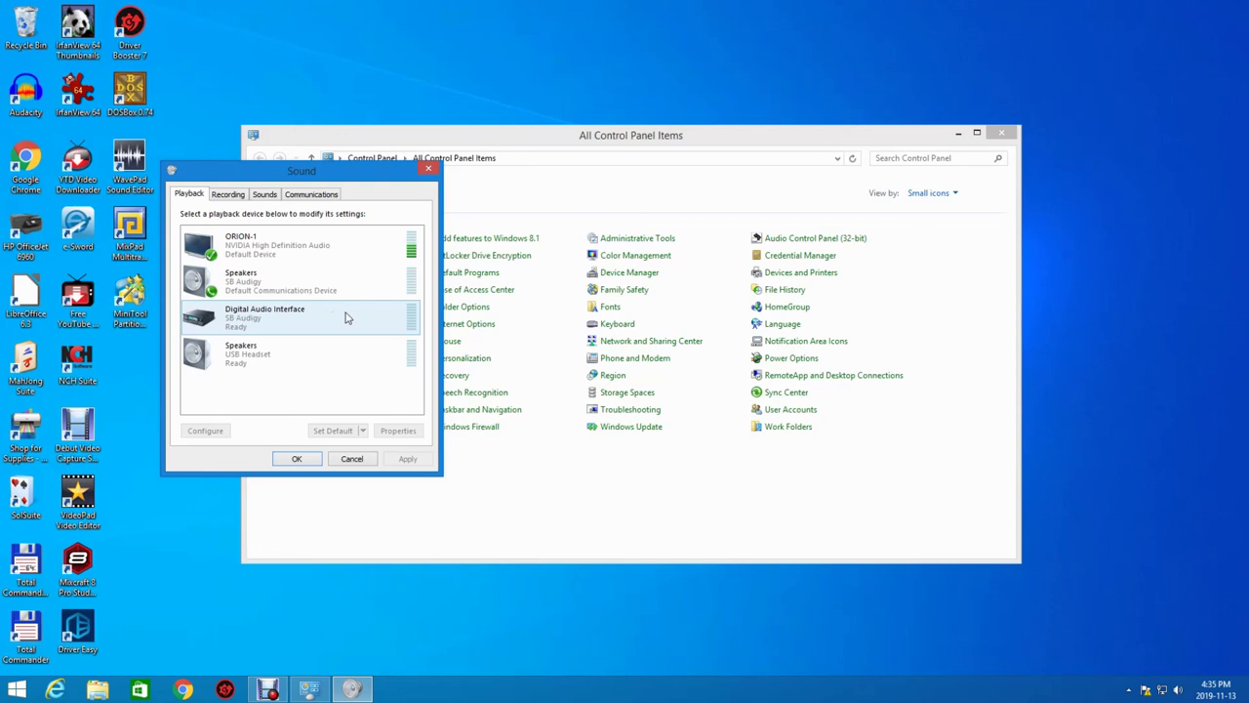
# - Check the digital output option in the SB Audigy Speakers properties and close them
pyautogui.doubleClick(304, 283)
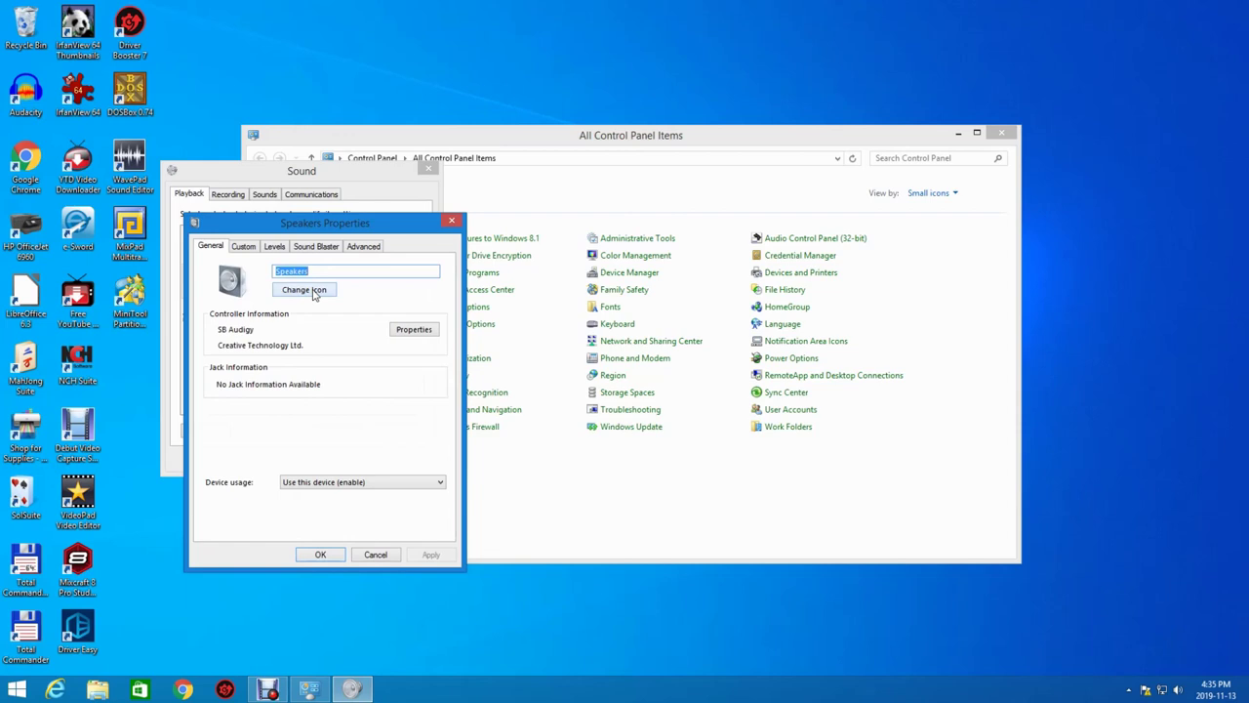
pyautogui.click(244, 247)
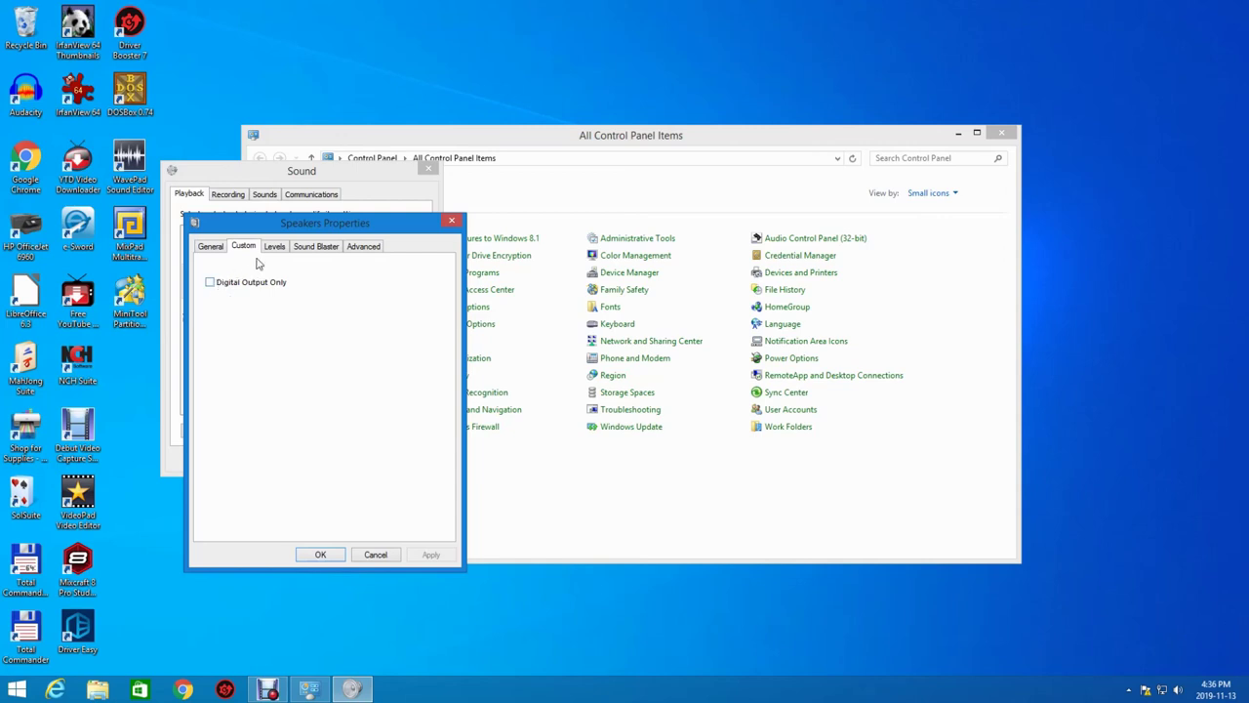
pyautogui.click(452, 220)
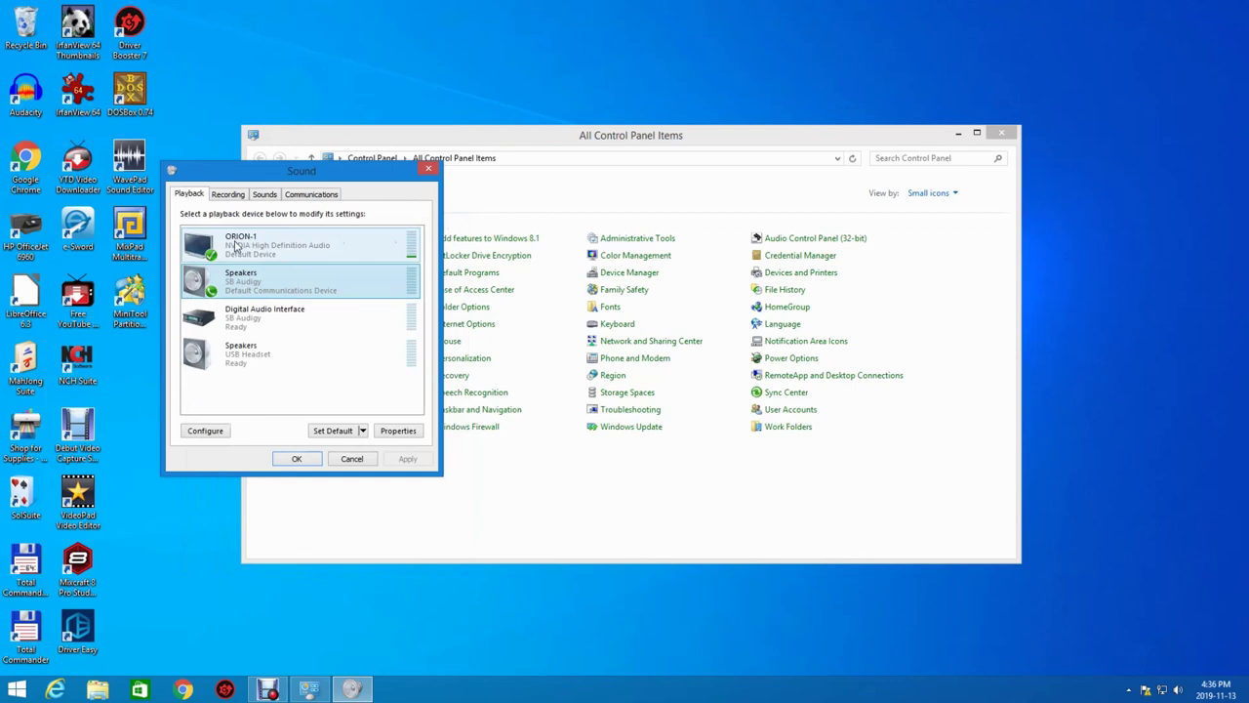
# - Review the SB Audigy Speakers' input and playback levels, Sound Blaster enhancements, default format and exclusive mode settings
pyautogui.doubleClick(241, 298)
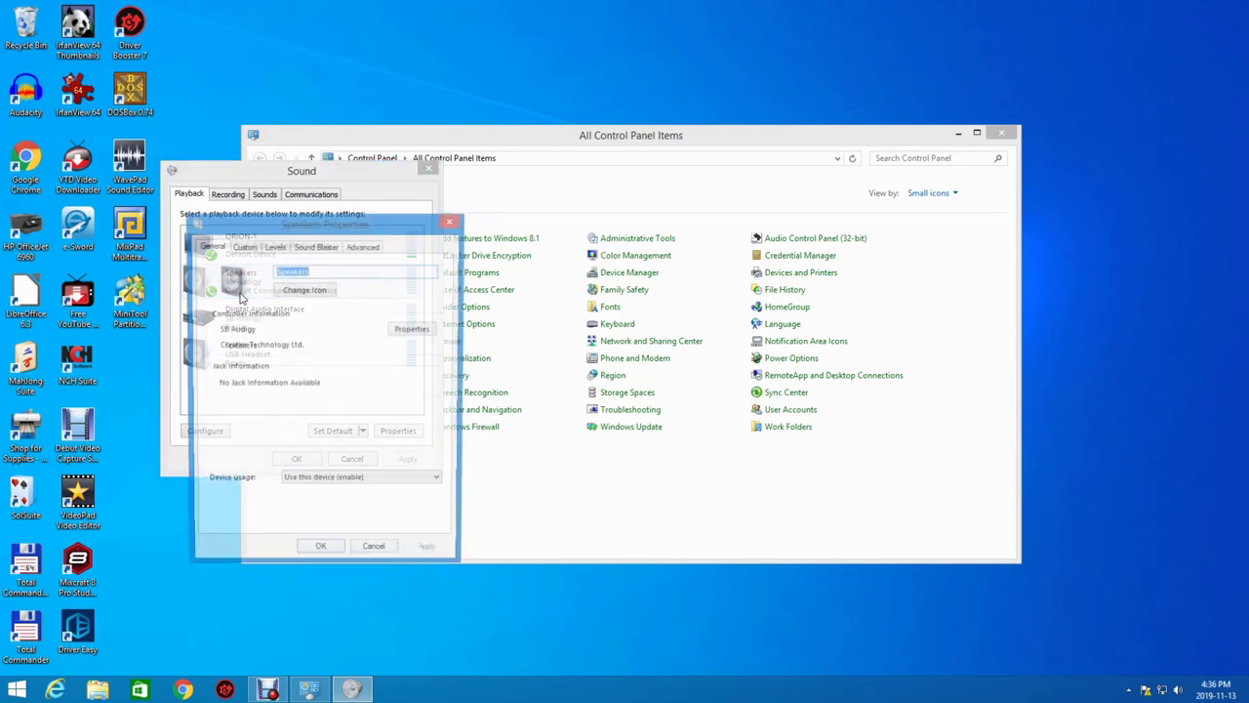
pyautogui.click(250, 248)
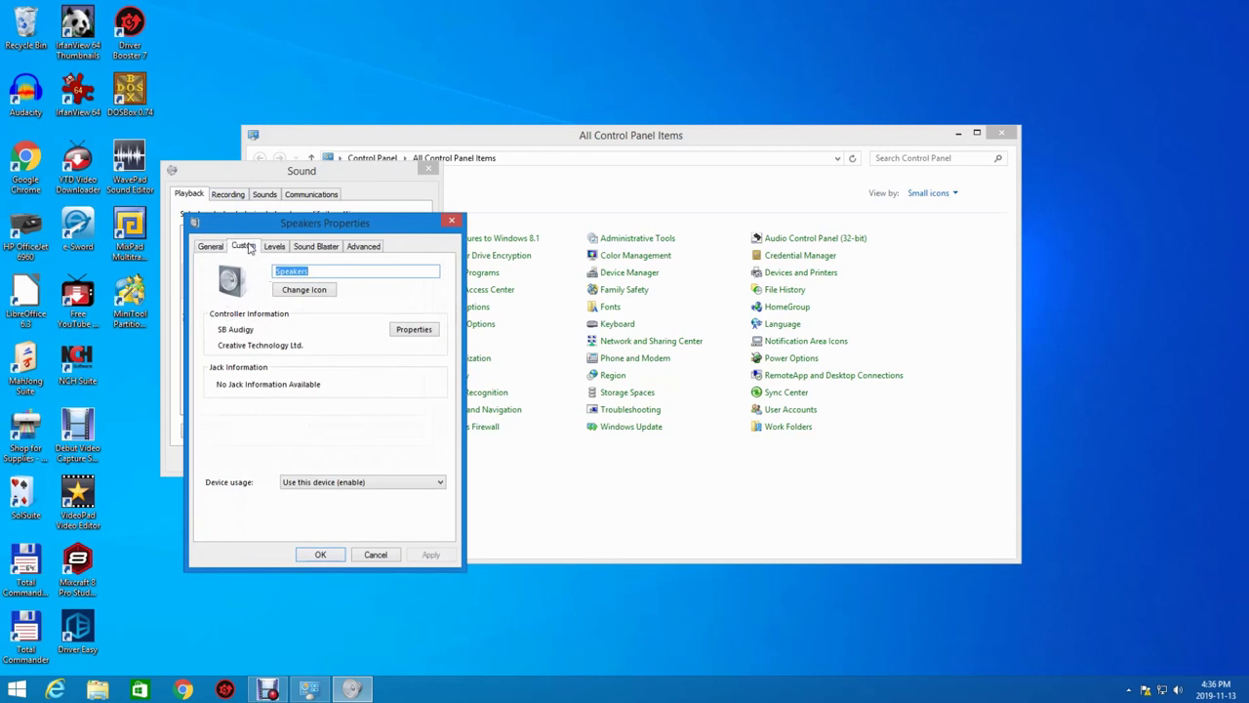
pyautogui.click(270, 248)
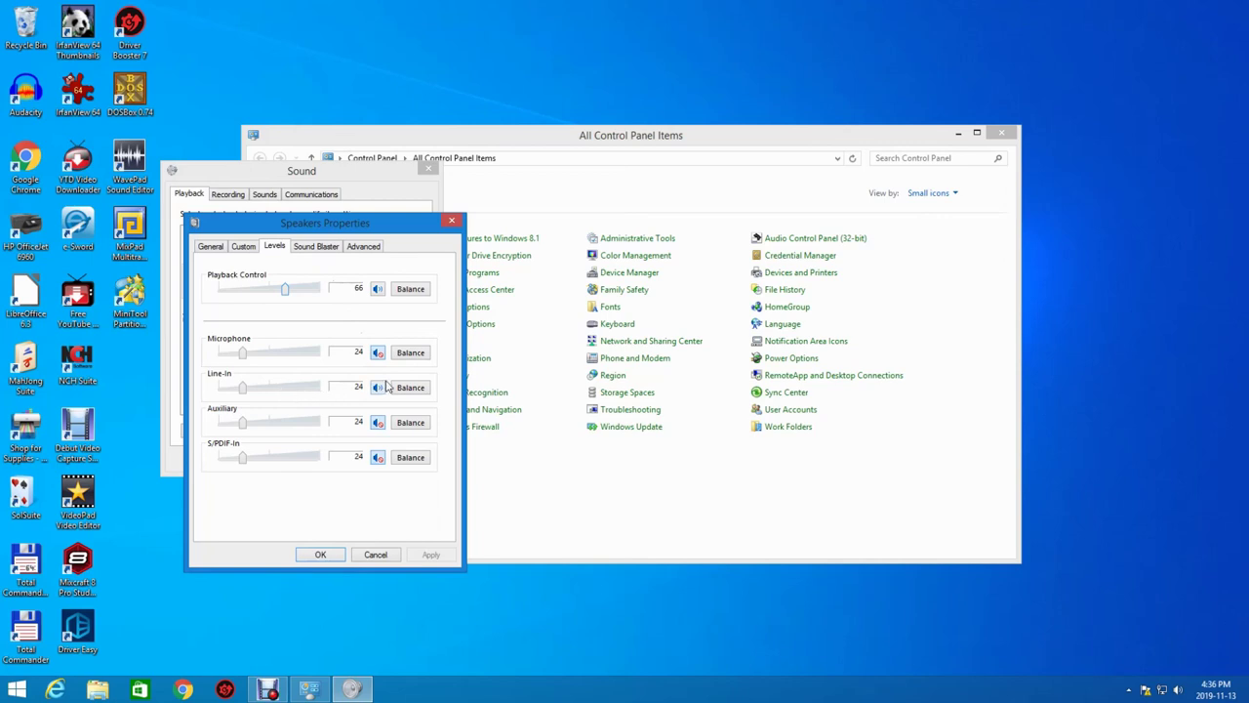
pyautogui.click(291, 288)
pyautogui.click(316, 250)
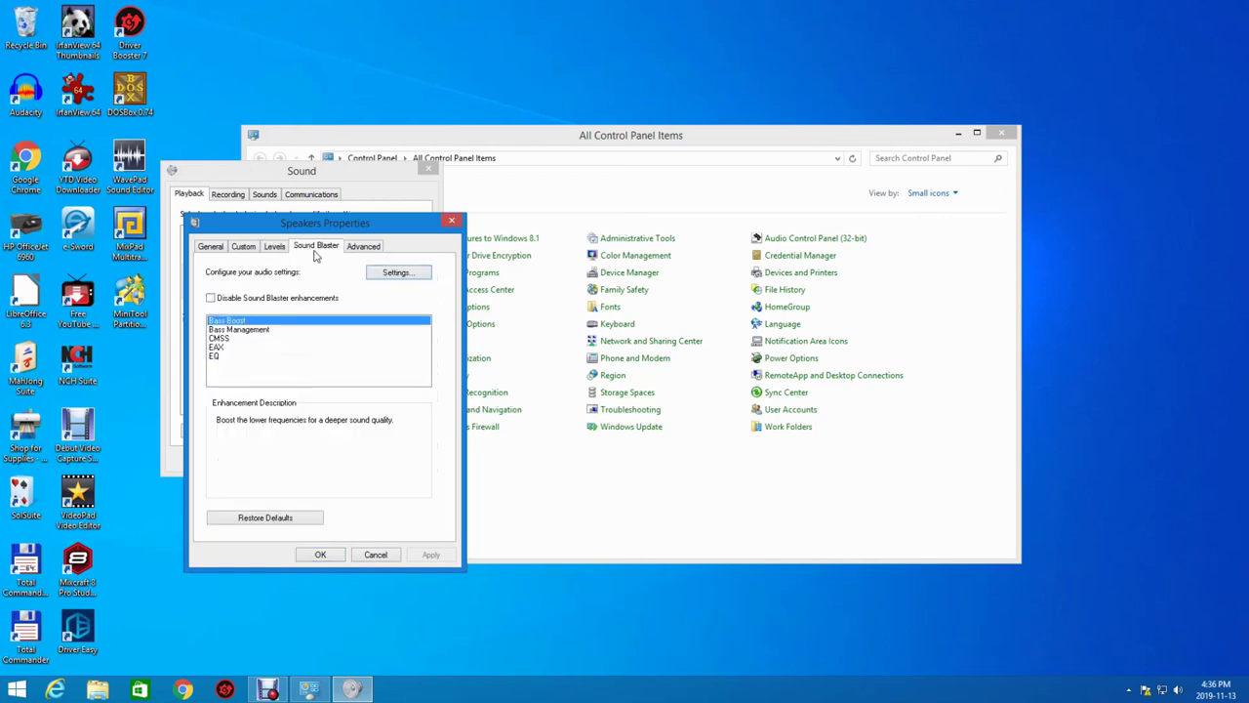
pyautogui.click(361, 248)
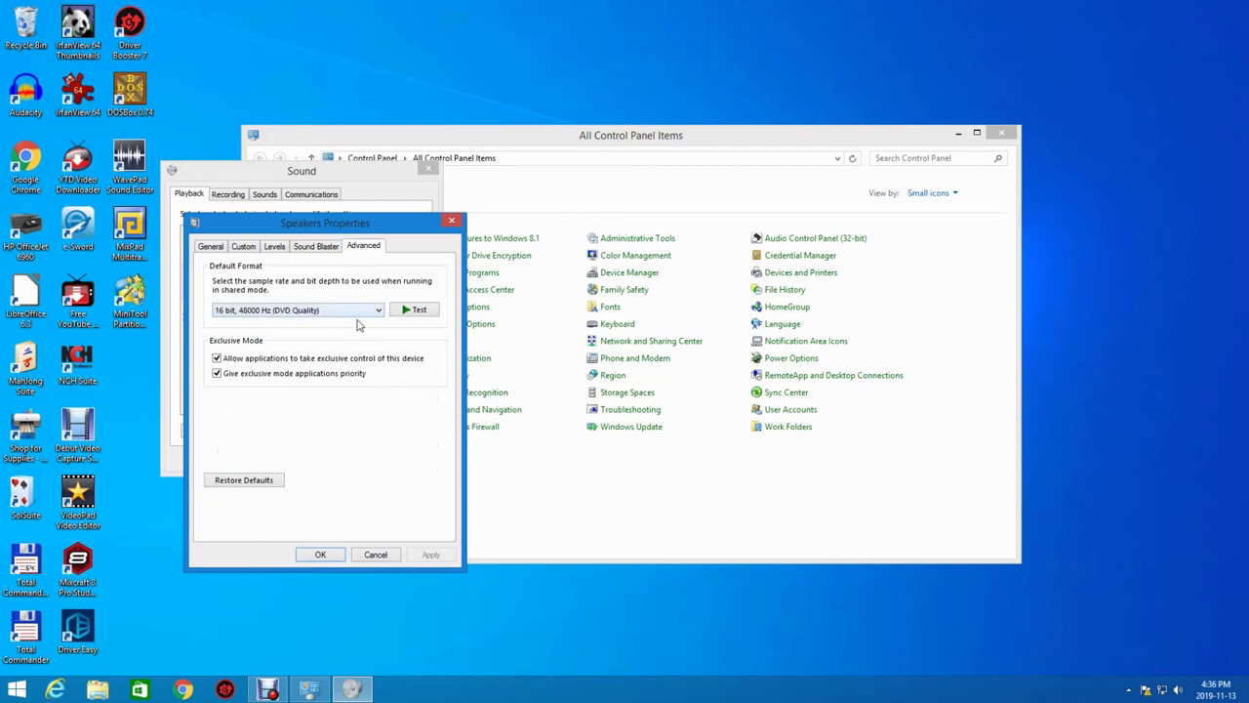
# - Check the SB Audigy controller's device status from the Speakers properties, and close both properties dialogs
pyautogui.click(221, 249)
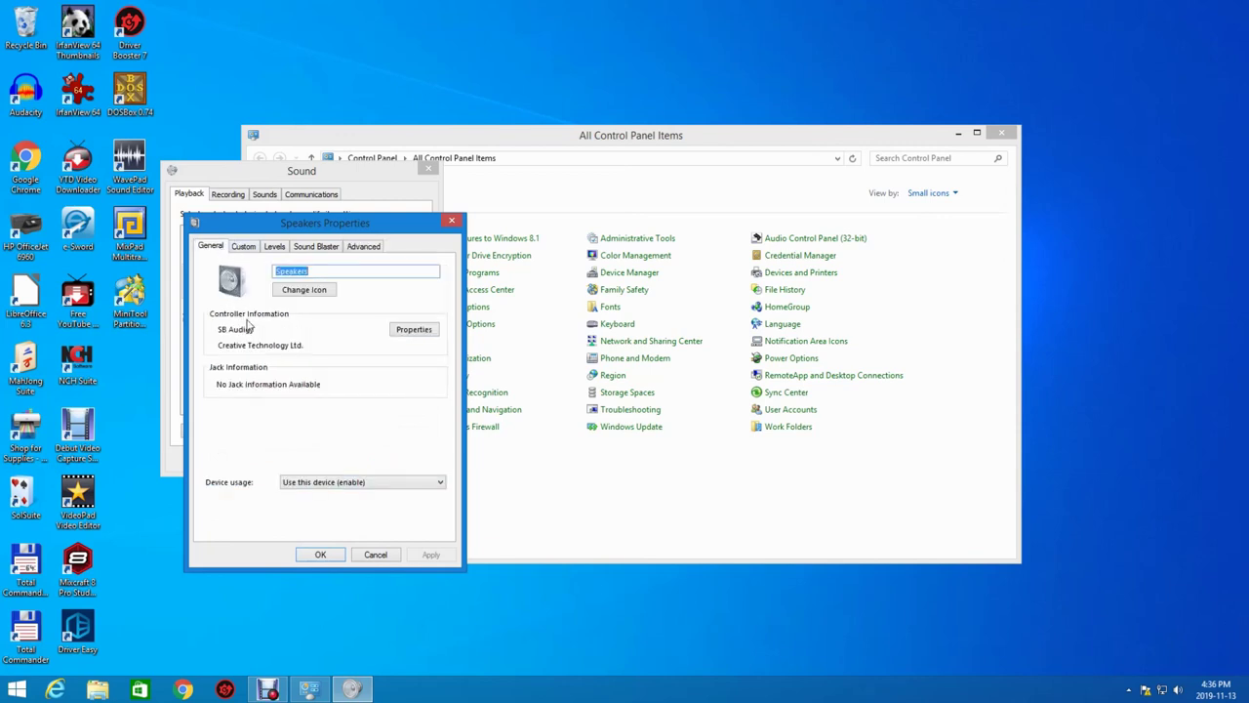
pyautogui.click(404, 333)
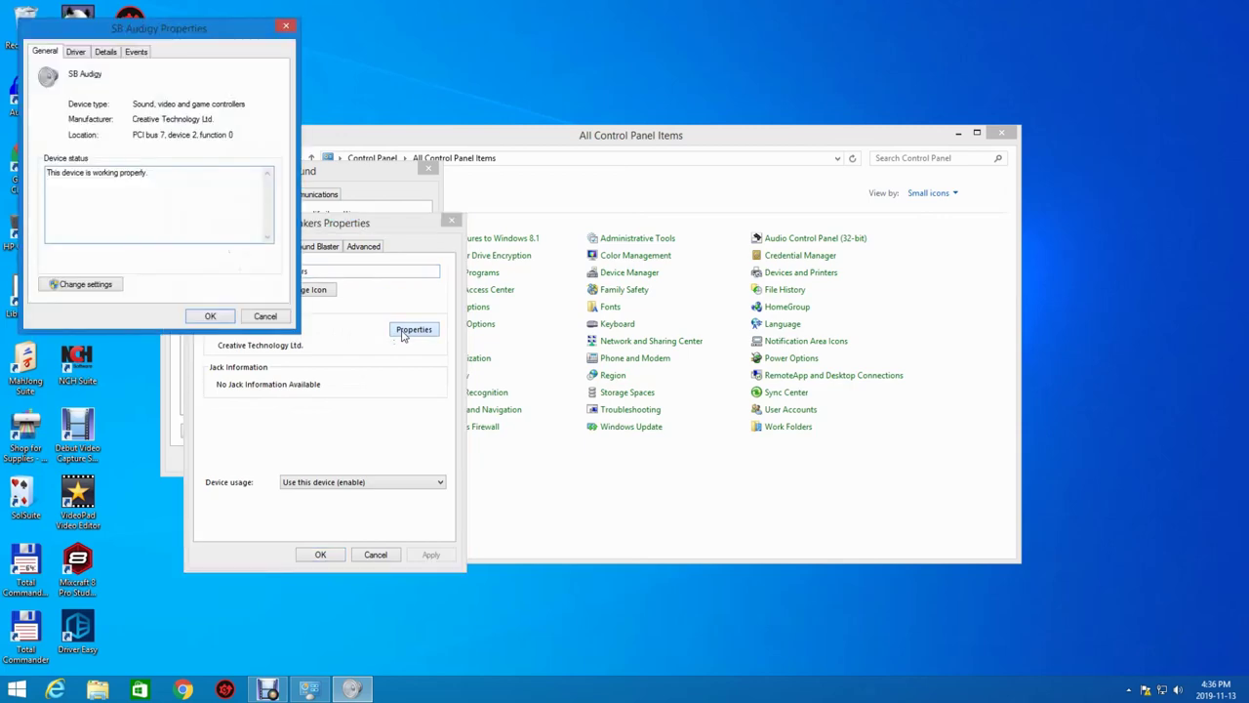
pyautogui.click(227, 316)
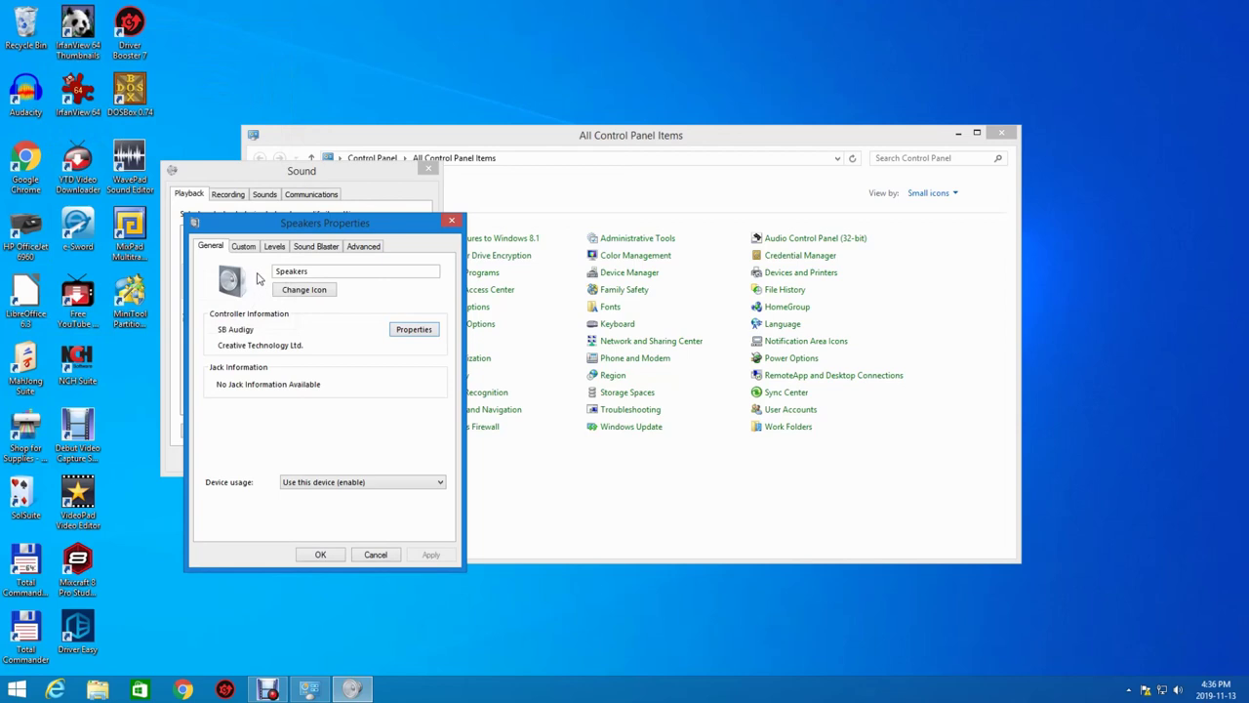
pyautogui.click(449, 224)
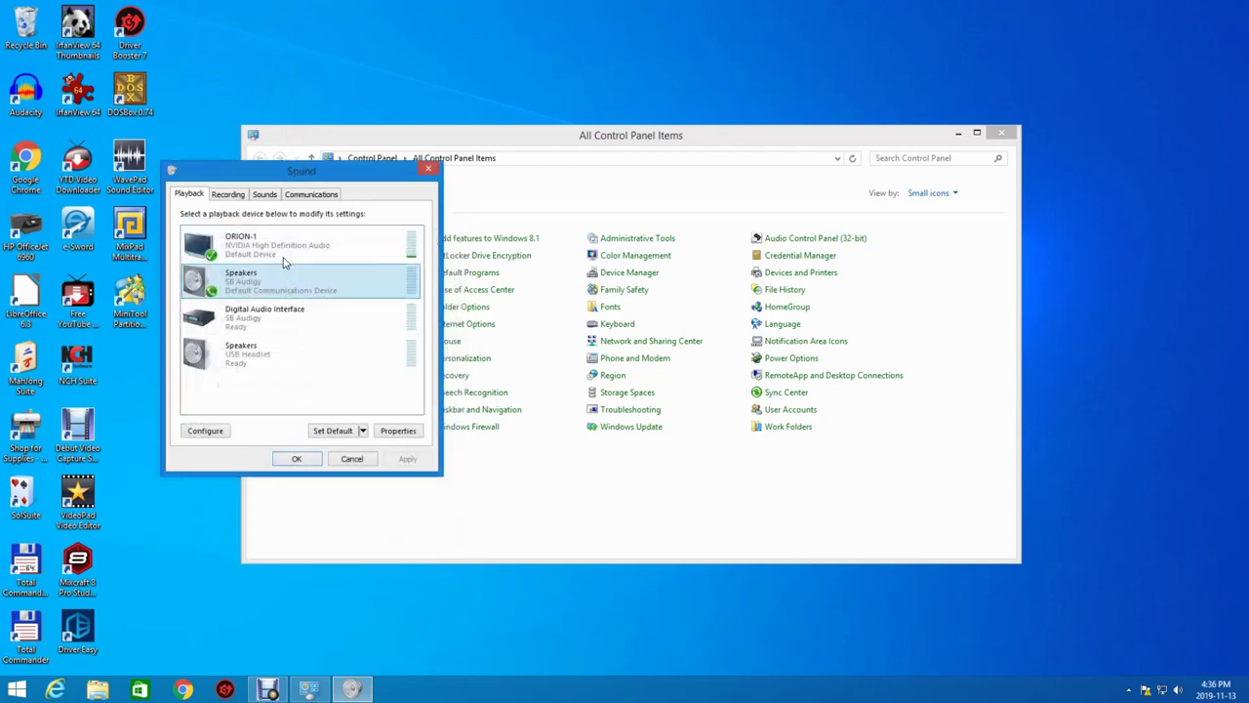
# - Check the SB Audigy Line-In recording device's monitoring option and set its listening playback to ORION-1 (NVIDIA High Definition Audio)
pyautogui.click(232, 196)
pyautogui.click(236, 283)
pyautogui.doubleClick(236, 285)
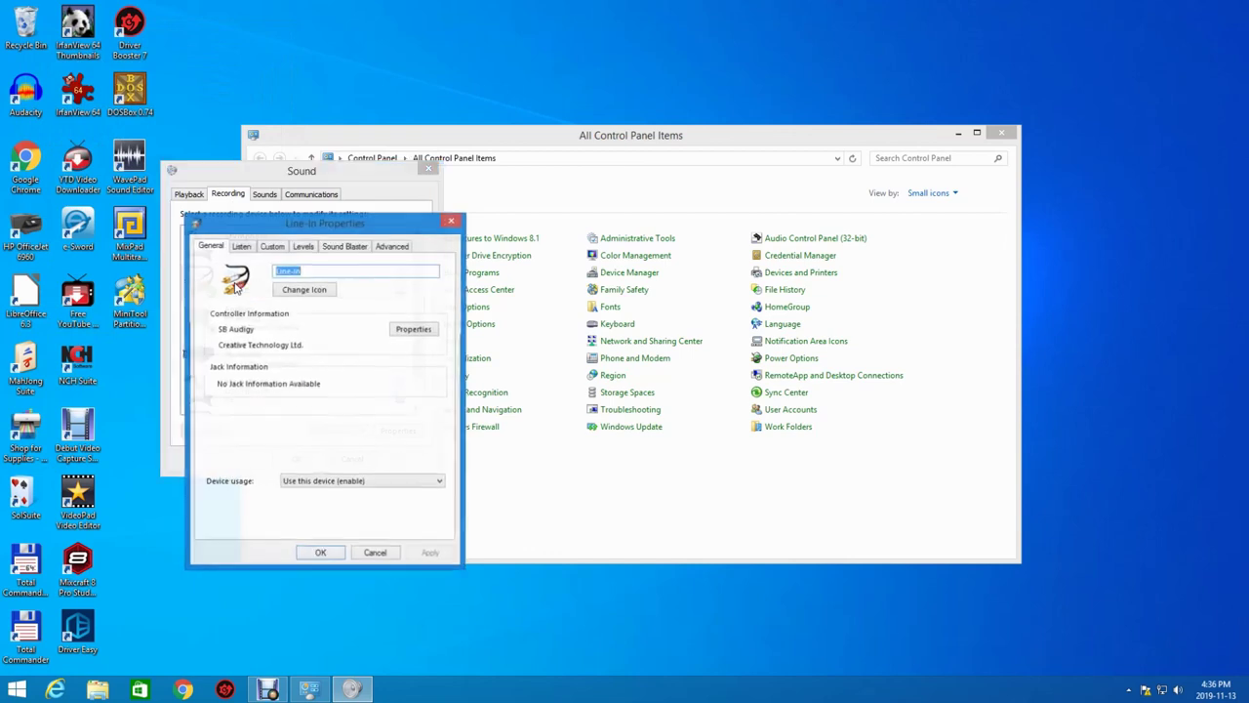
pyautogui.click(270, 249)
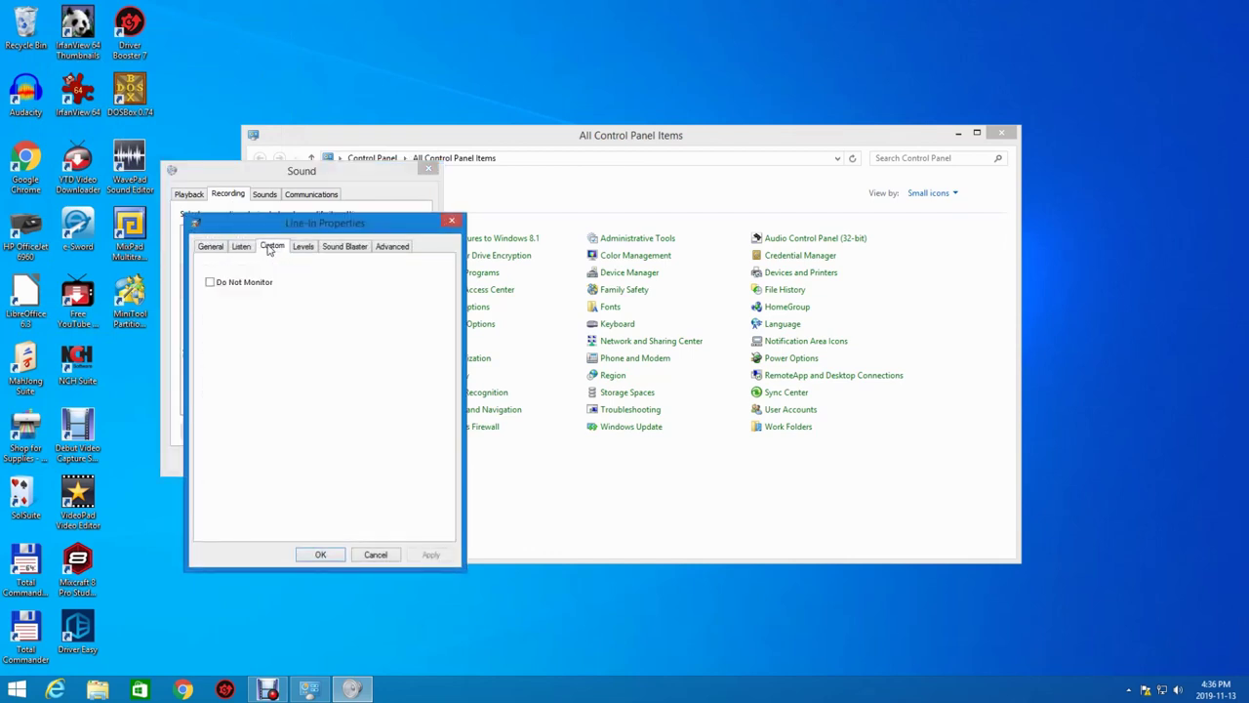
pyautogui.click(249, 250)
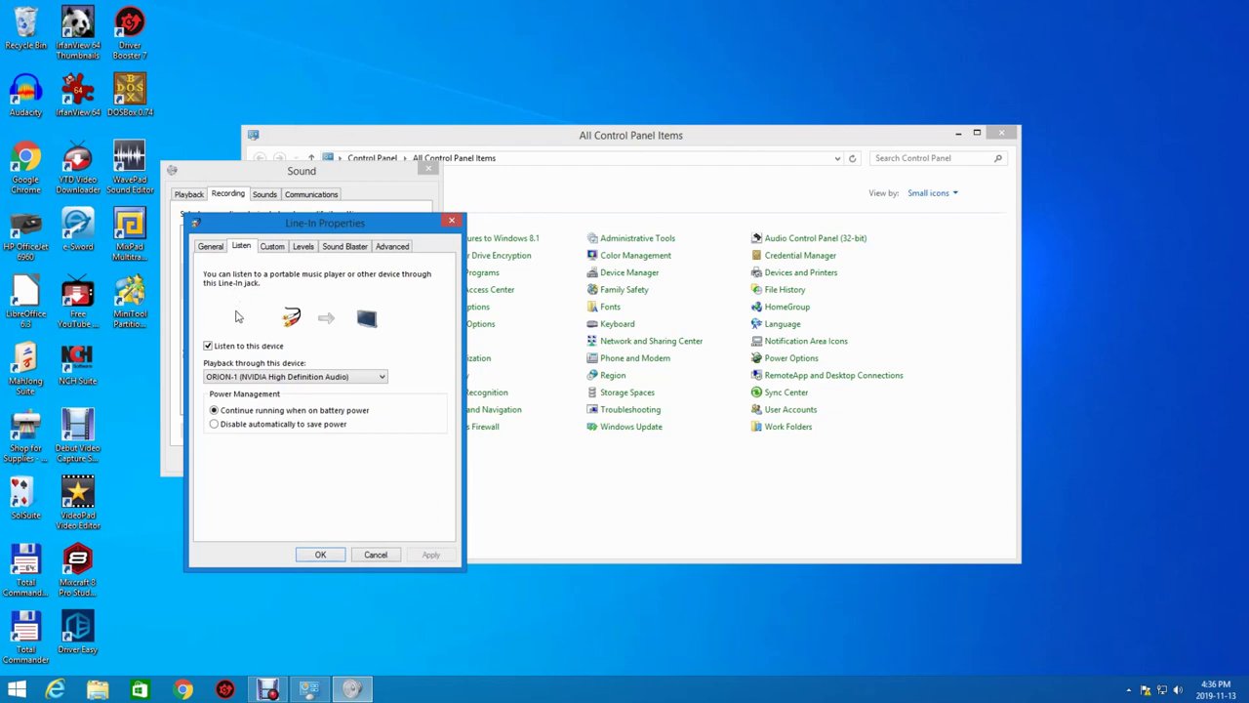
pyautogui.click(317, 377)
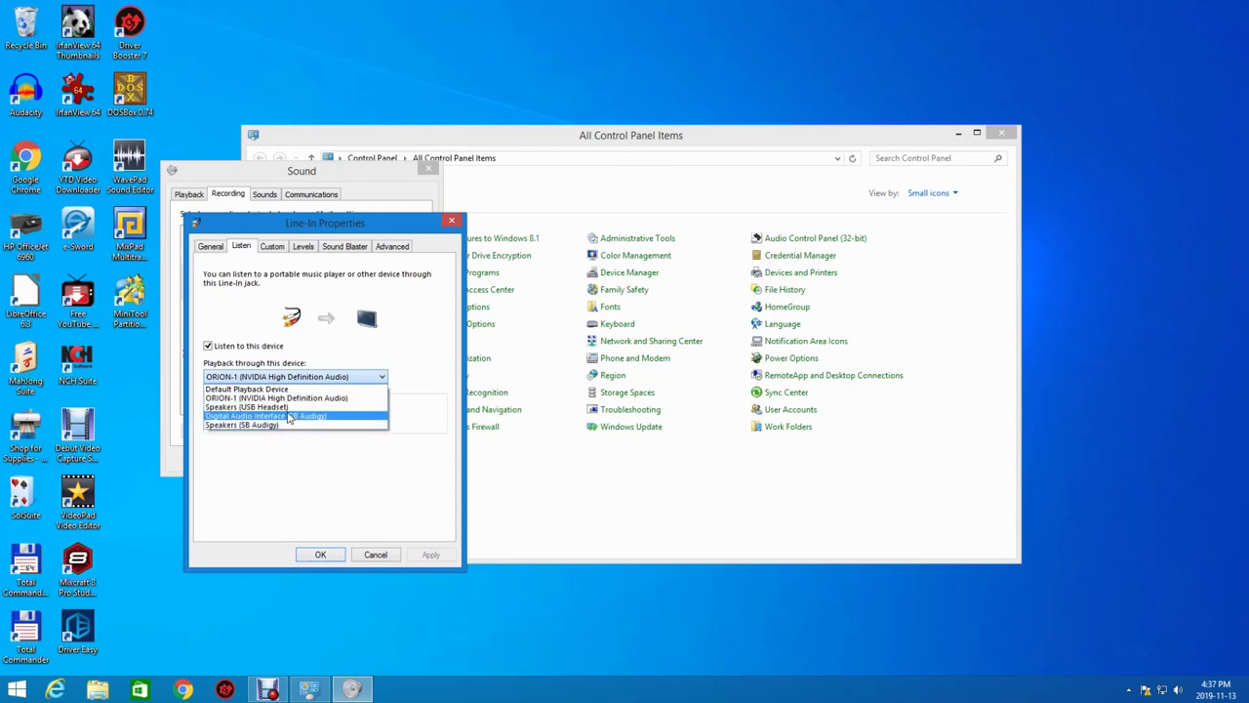
pyautogui.click(281, 398)
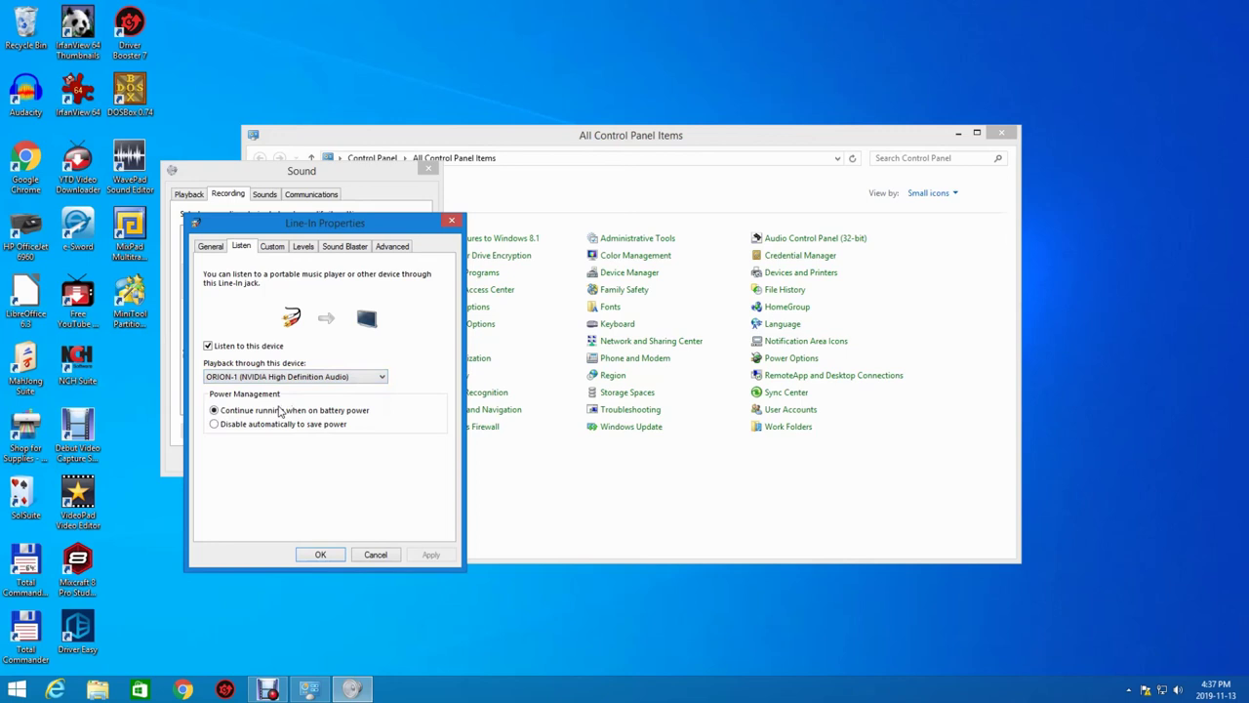
pyautogui.click(325, 554)
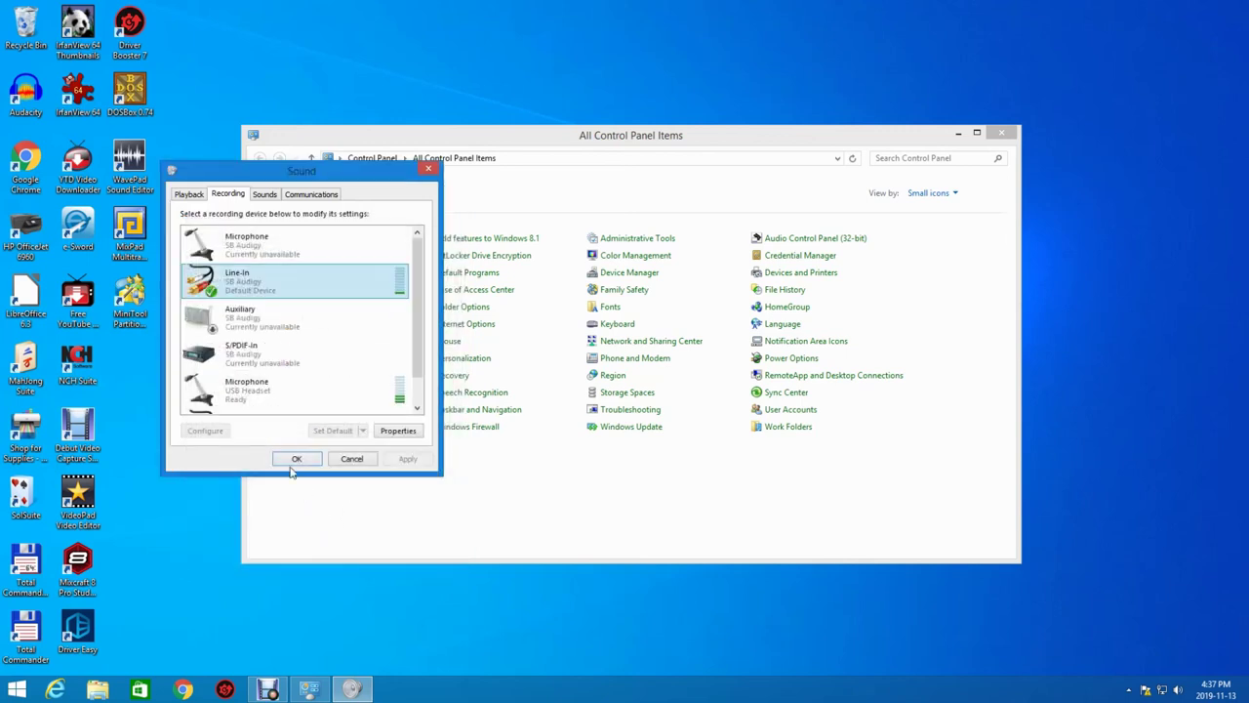
# - Review the Line-In's monitoring, listening, Sound Blaster and default format settings, and close the Sound settings
pyautogui.doubleClick(281, 291)
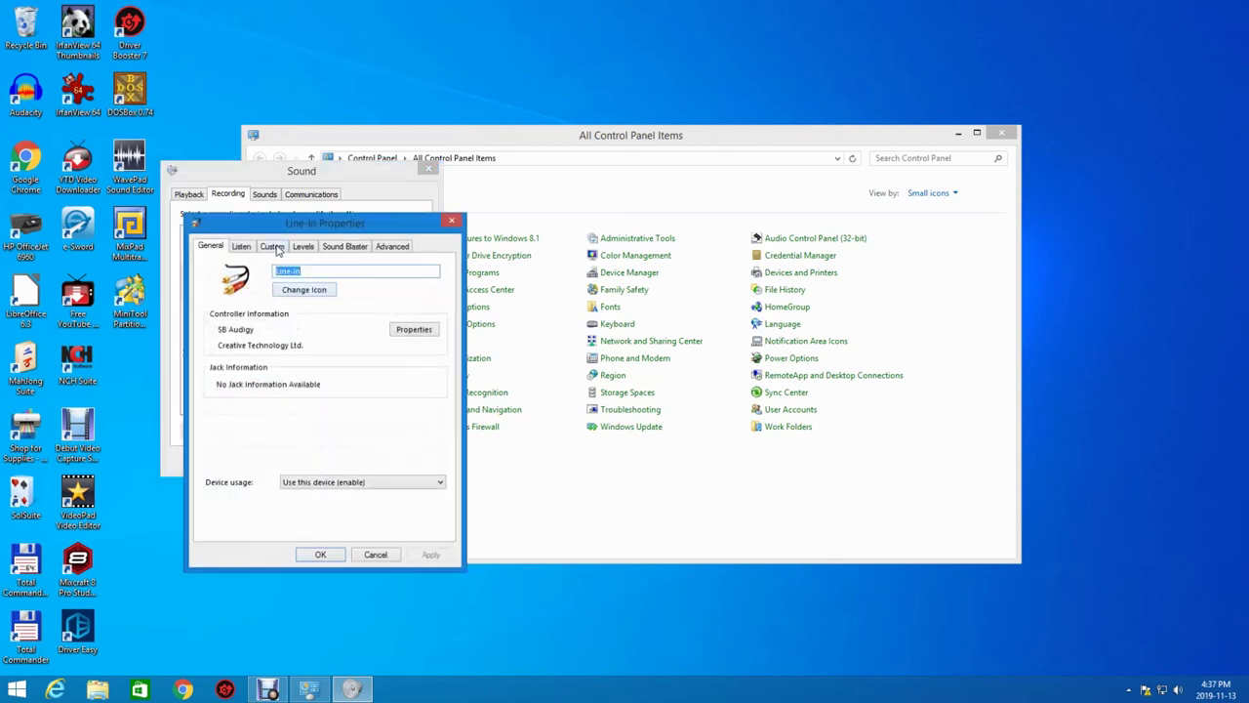
pyautogui.click(273, 247)
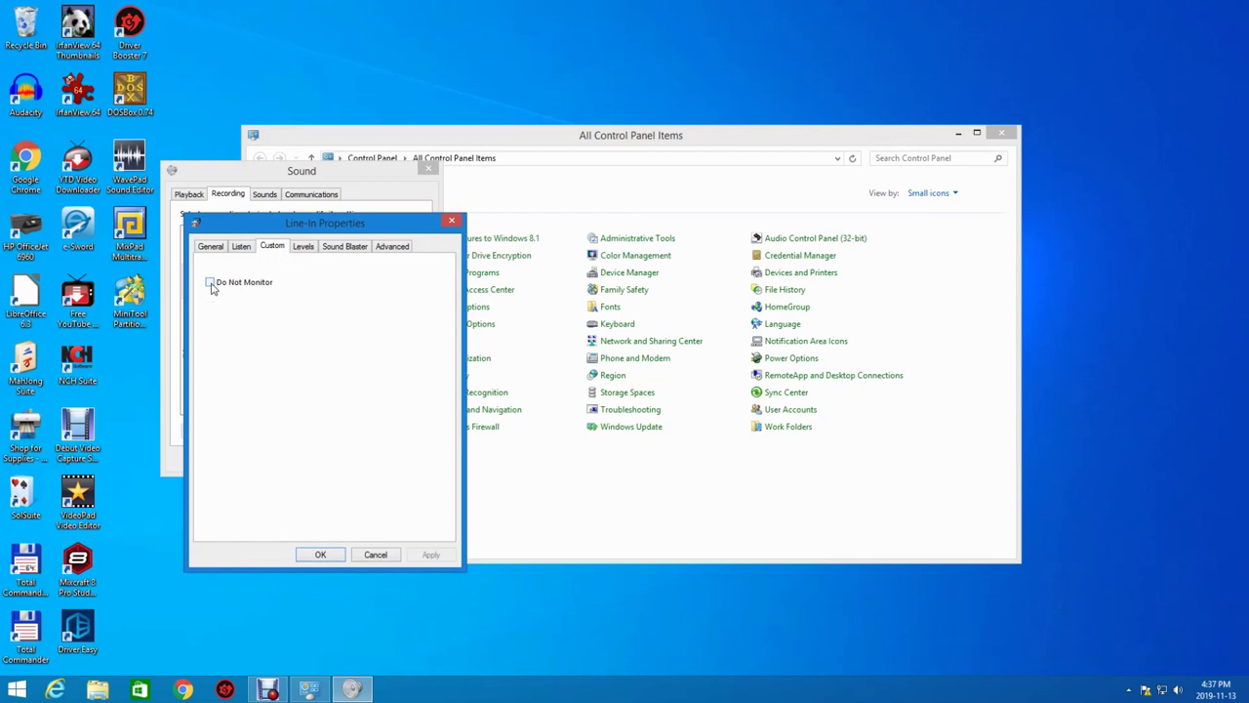
pyautogui.click(241, 247)
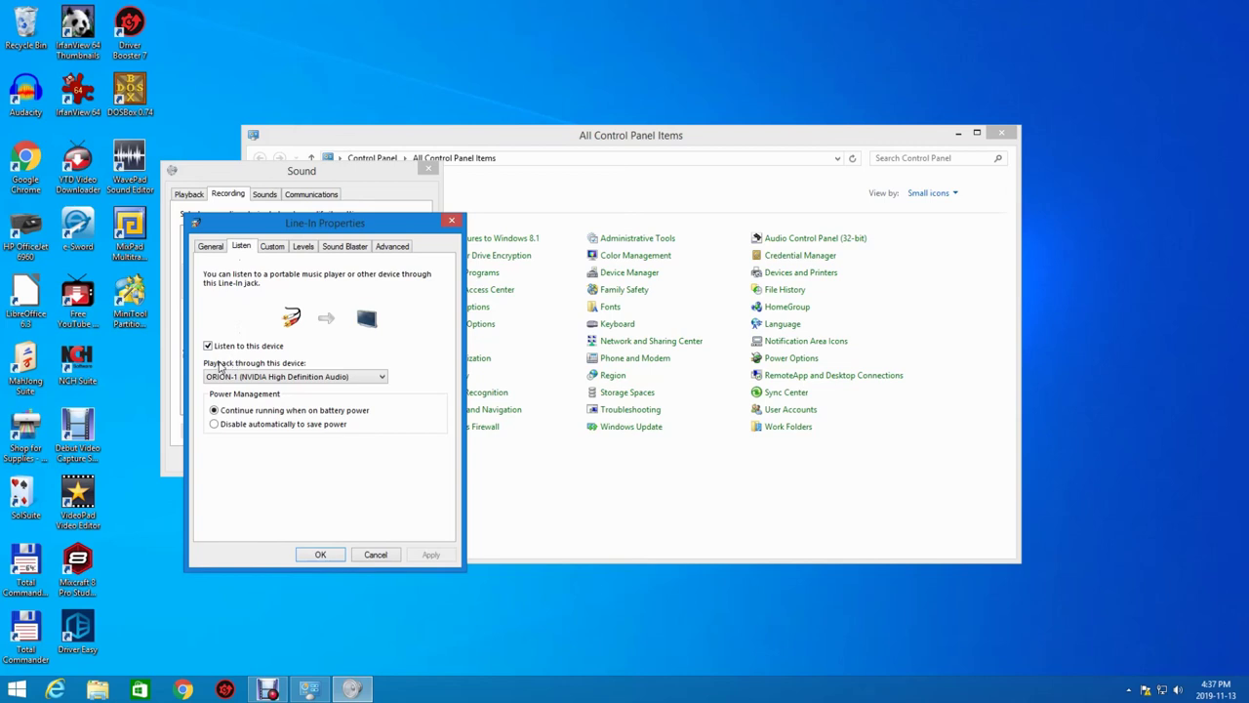
pyautogui.click(363, 251)
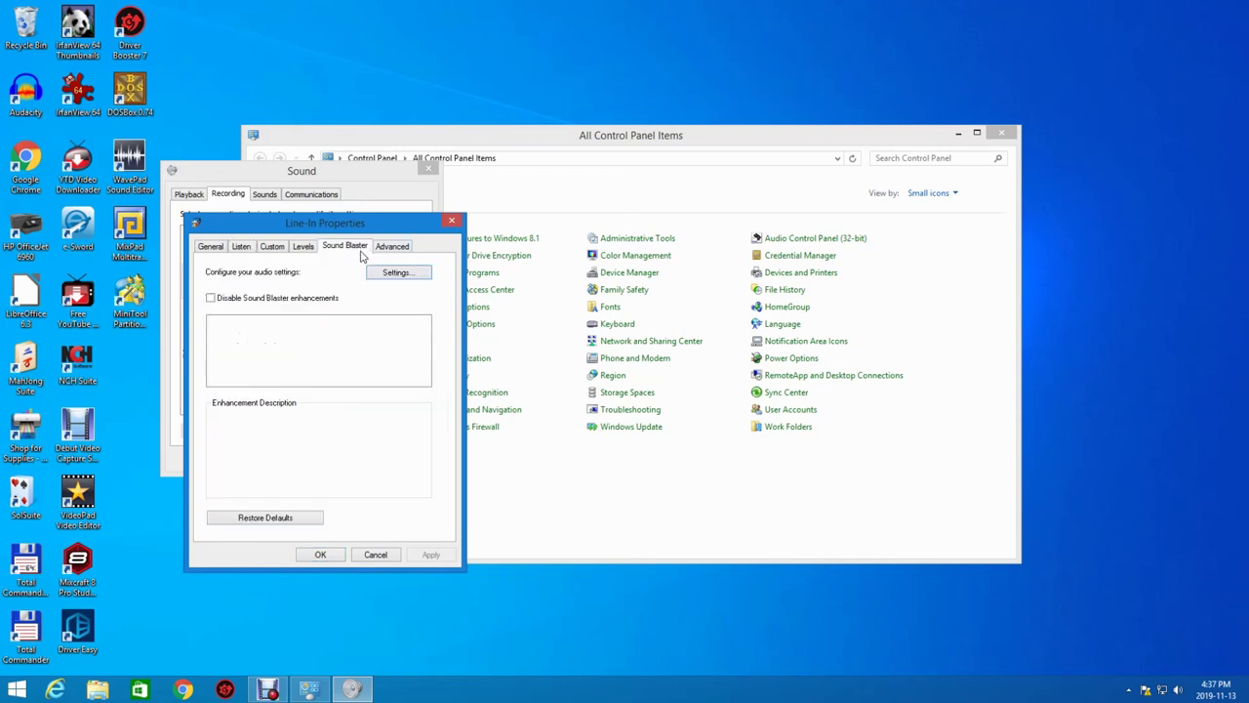
pyautogui.click(384, 250)
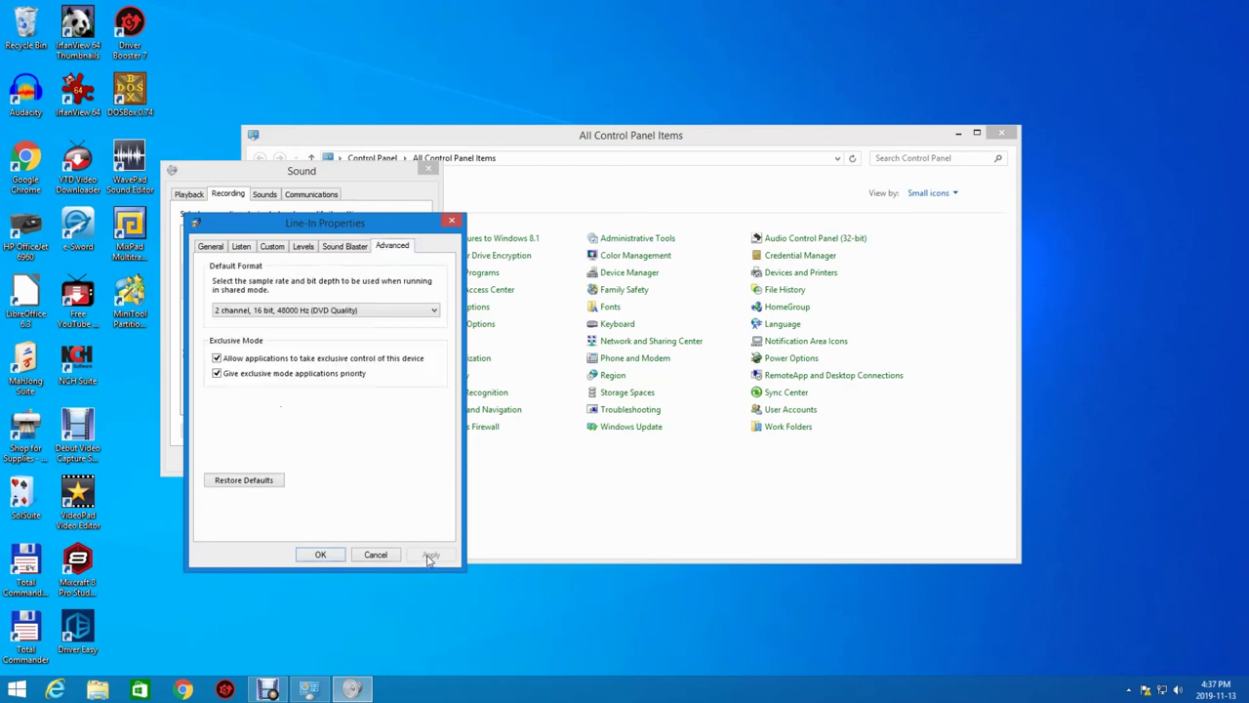
pyautogui.click(320, 556)
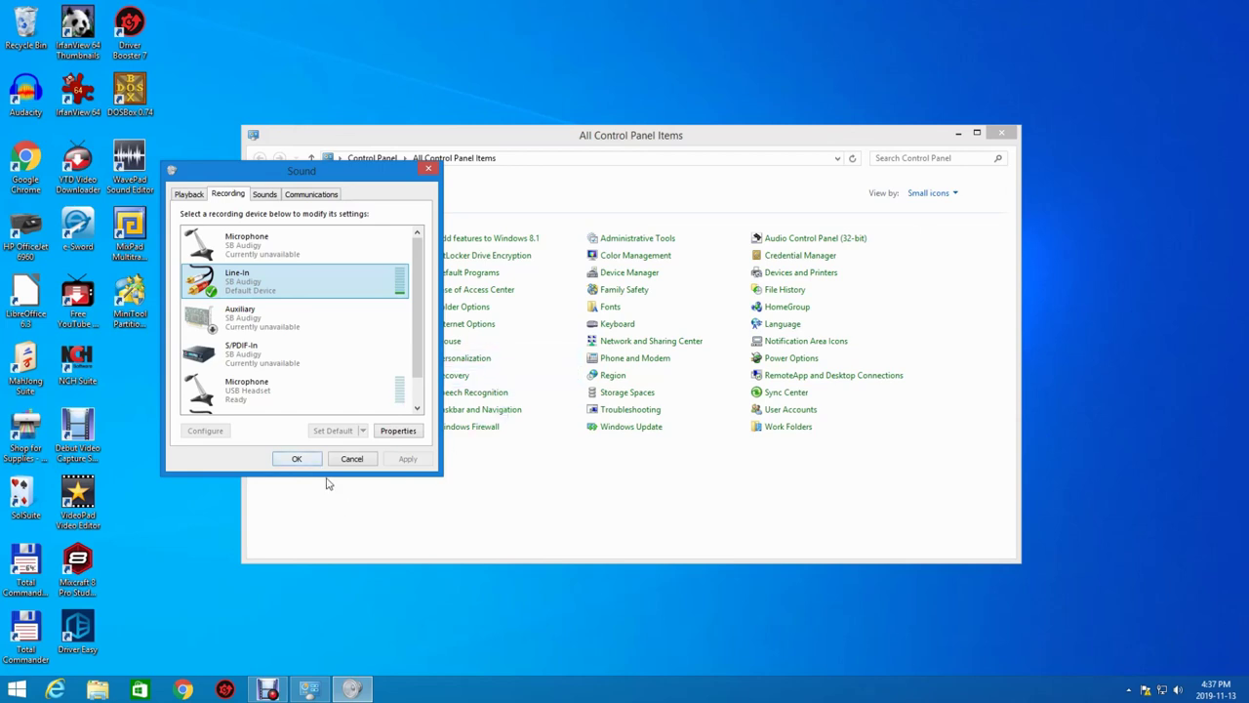
pyautogui.click(349, 461)
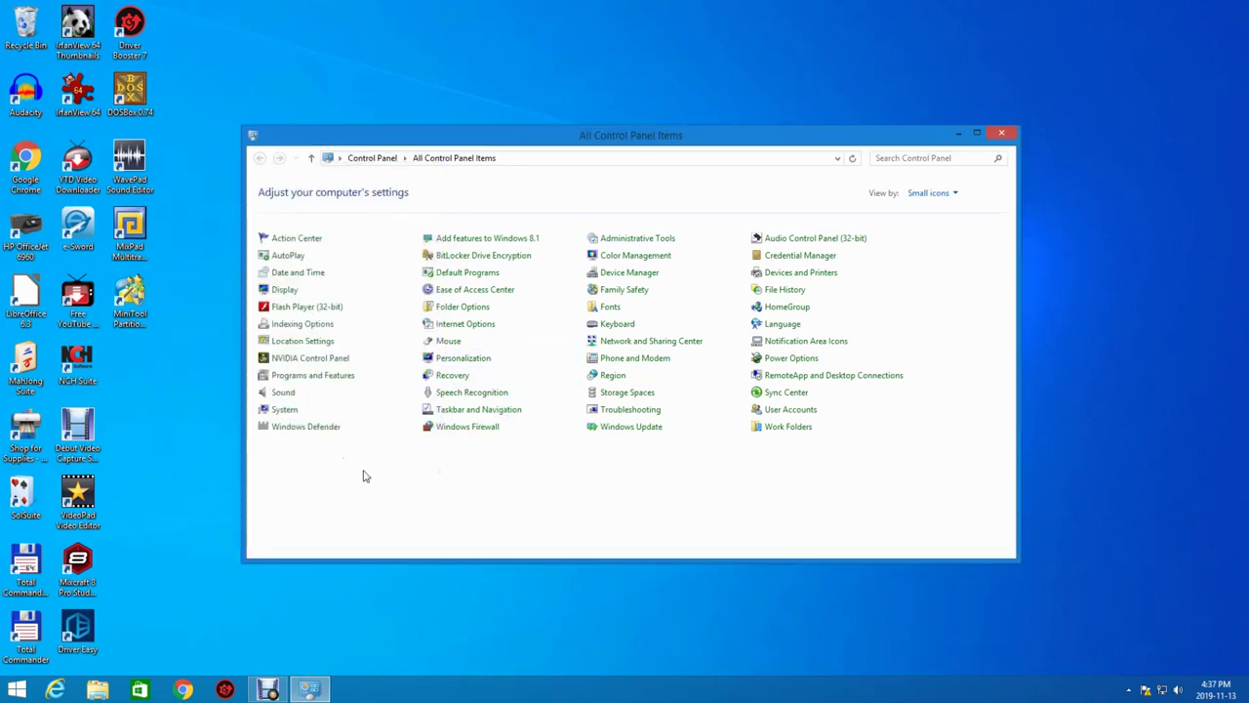